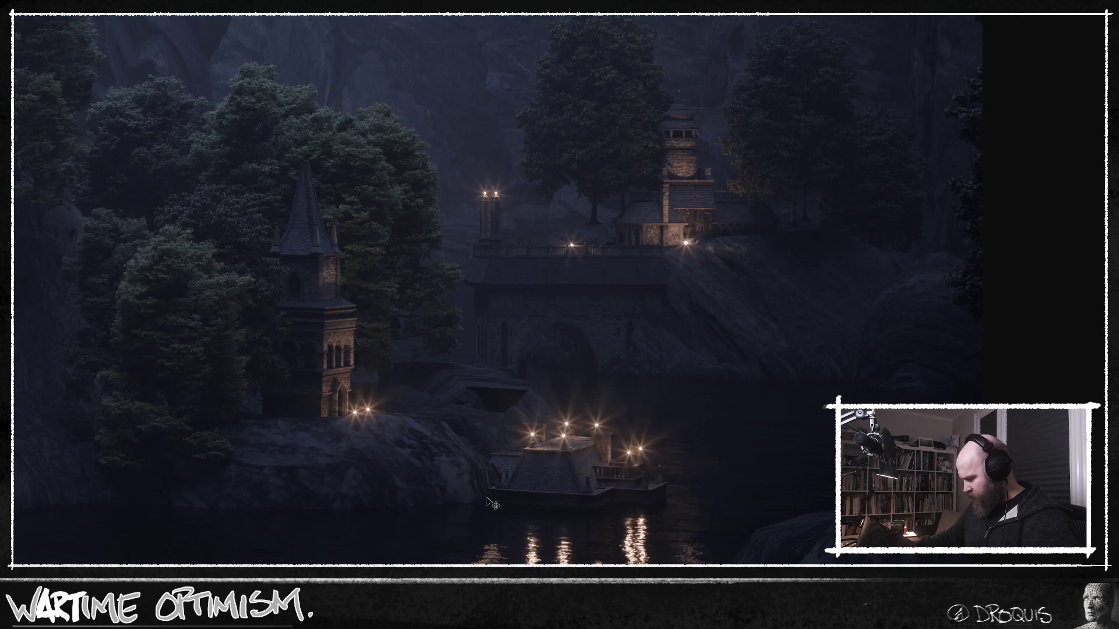
# Step: Review the full canyon castle render, from the lakeside details to the whole image, and leave full-screen view
pyautogui.scroll(-5, 623, 504)
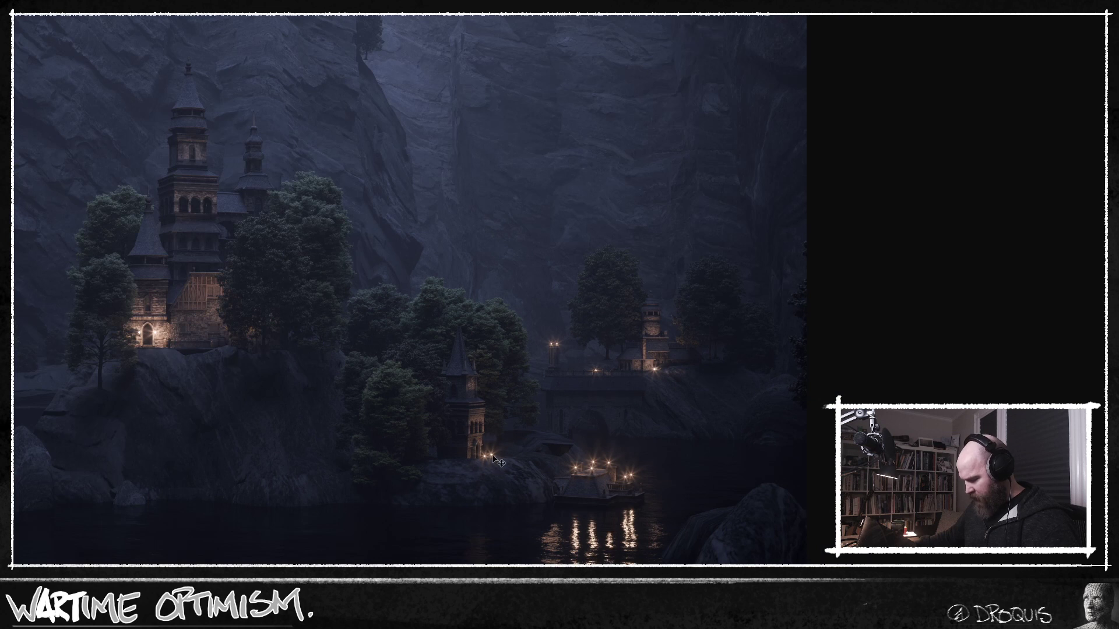
pyautogui.scroll(-3, 497, 466)
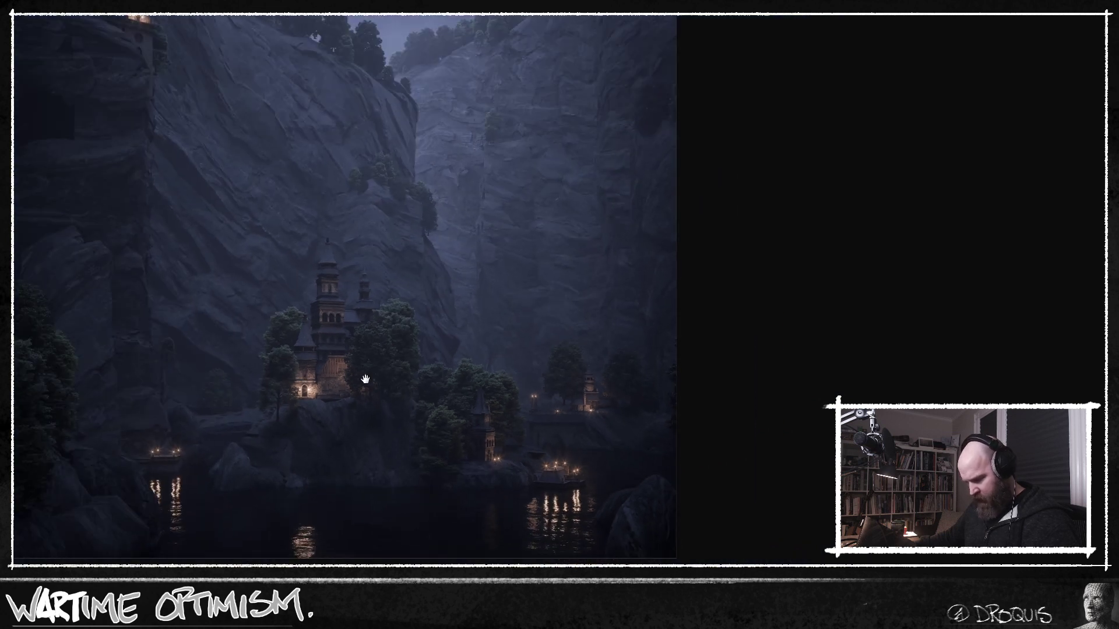
pyautogui.moveTo(365, 380); pyautogui.dragTo(497, 432)
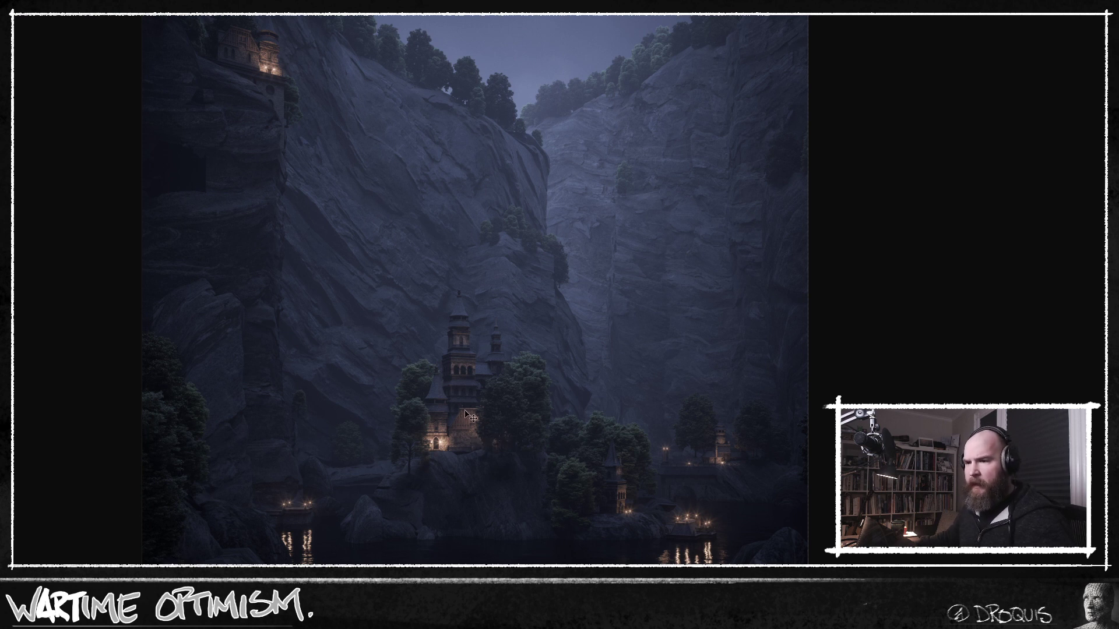
pyautogui.scroll(-1, 465, 409)
pyautogui.scroll(-1, 499, 406)
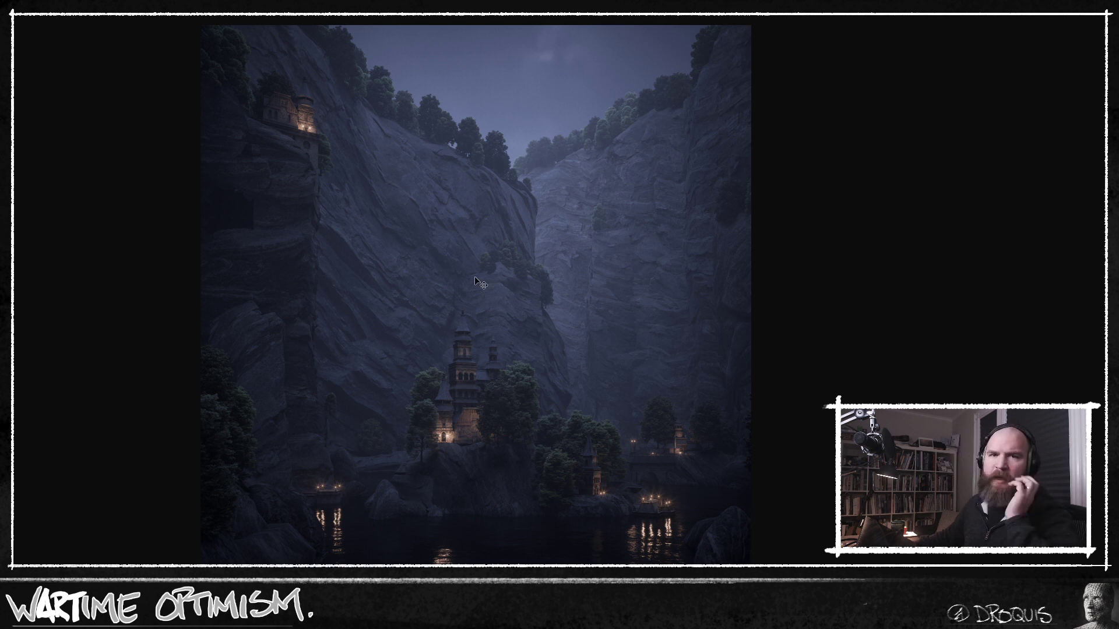
pyautogui.press('f')
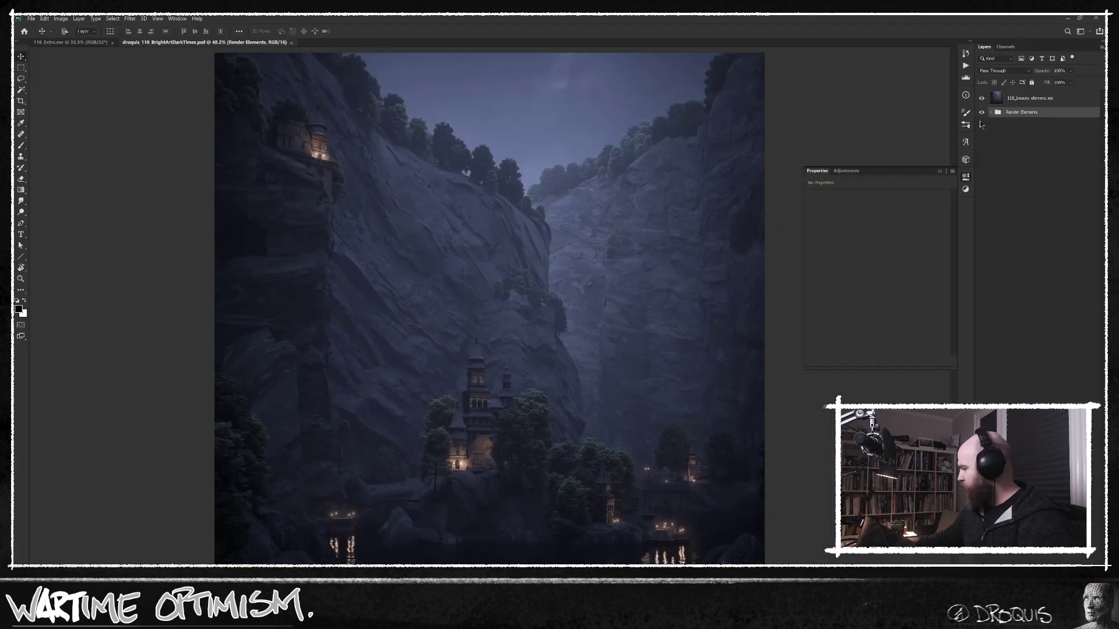
# Step: Expand the Render Elements group and inspect its normals, objects, depth and matte passes one by one, restoring all layer visibility
pyautogui.click(991, 112)
pyautogui.click(1007, 126)
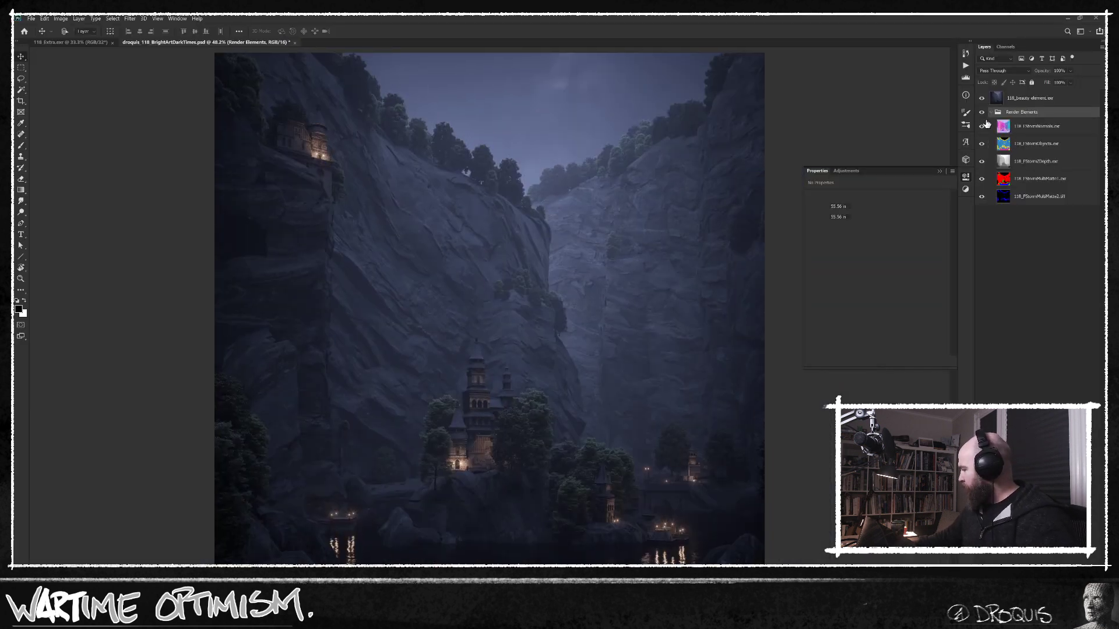
pyautogui.click(981, 99)
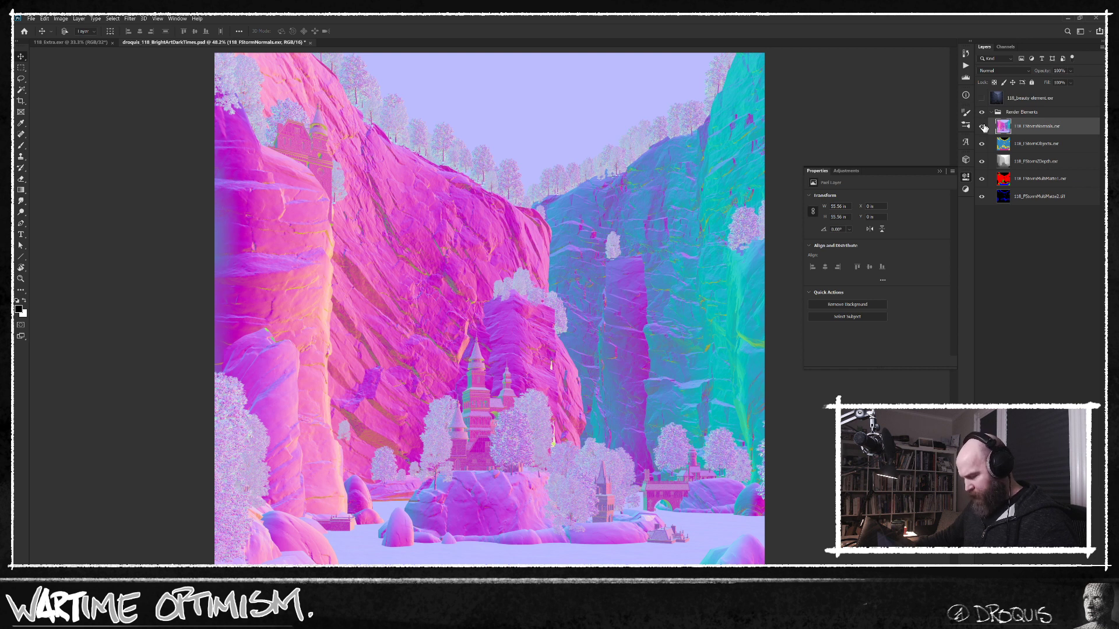
pyautogui.click(983, 127)
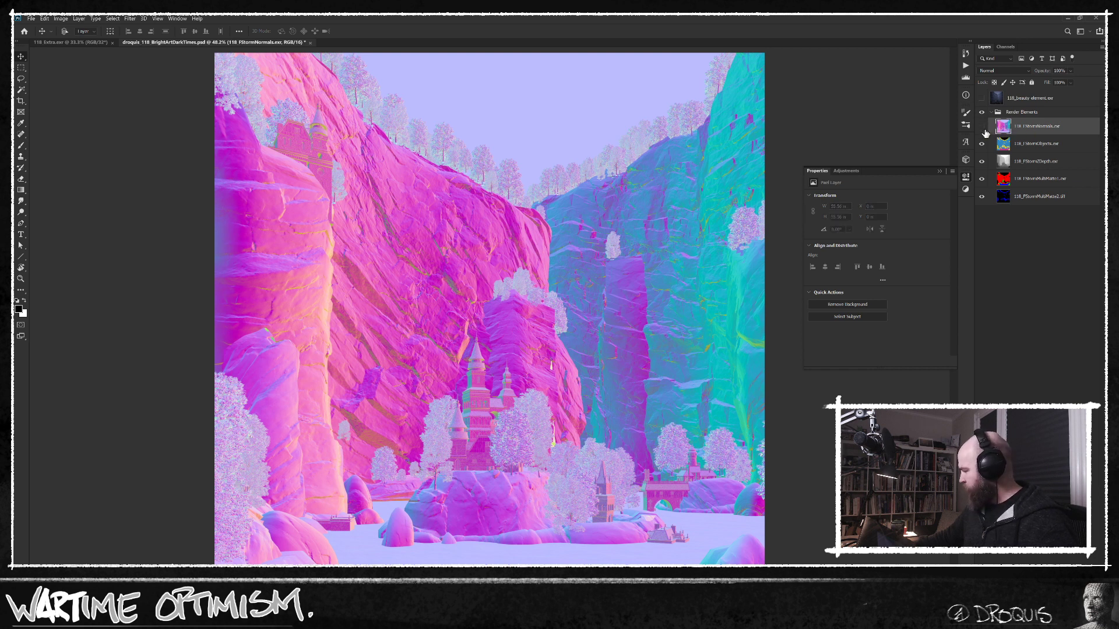
pyautogui.click(983, 145)
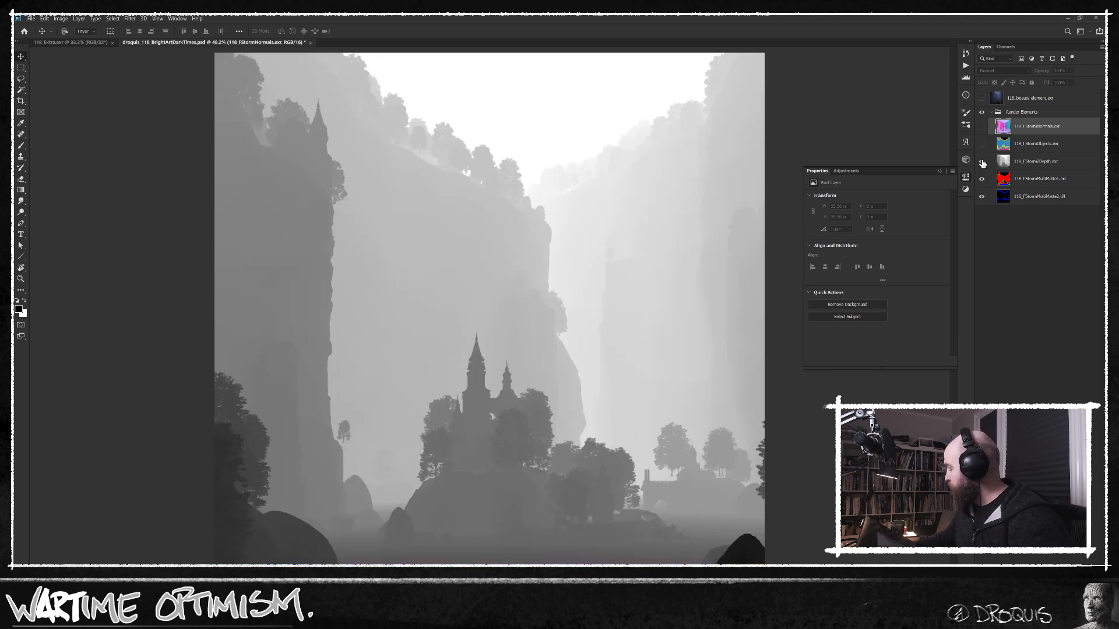
pyautogui.click(983, 162)
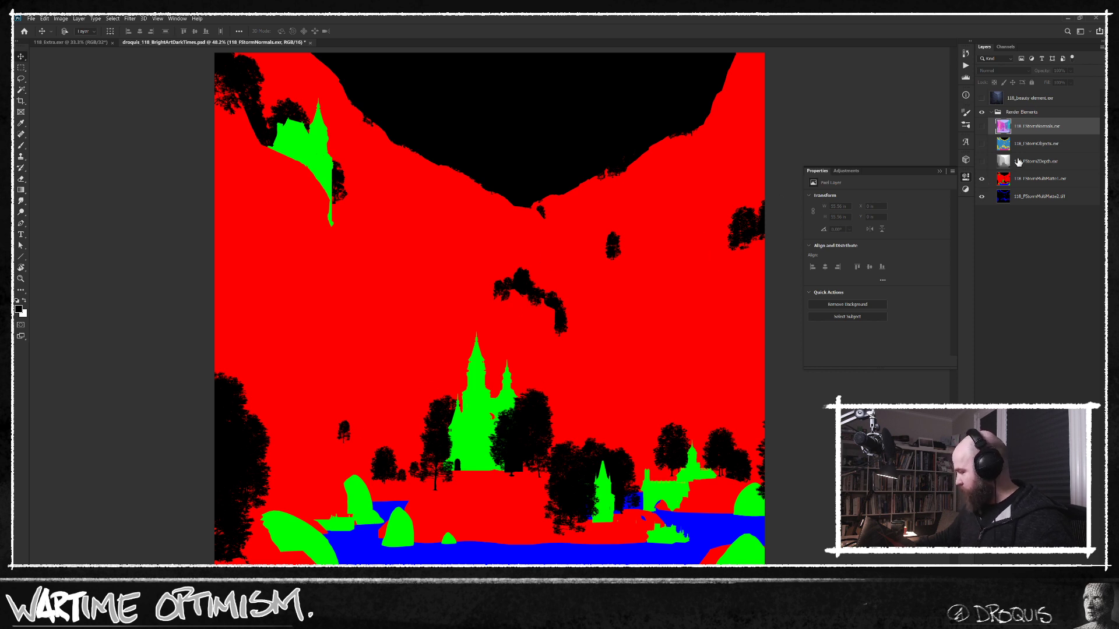
pyautogui.click(981, 179)
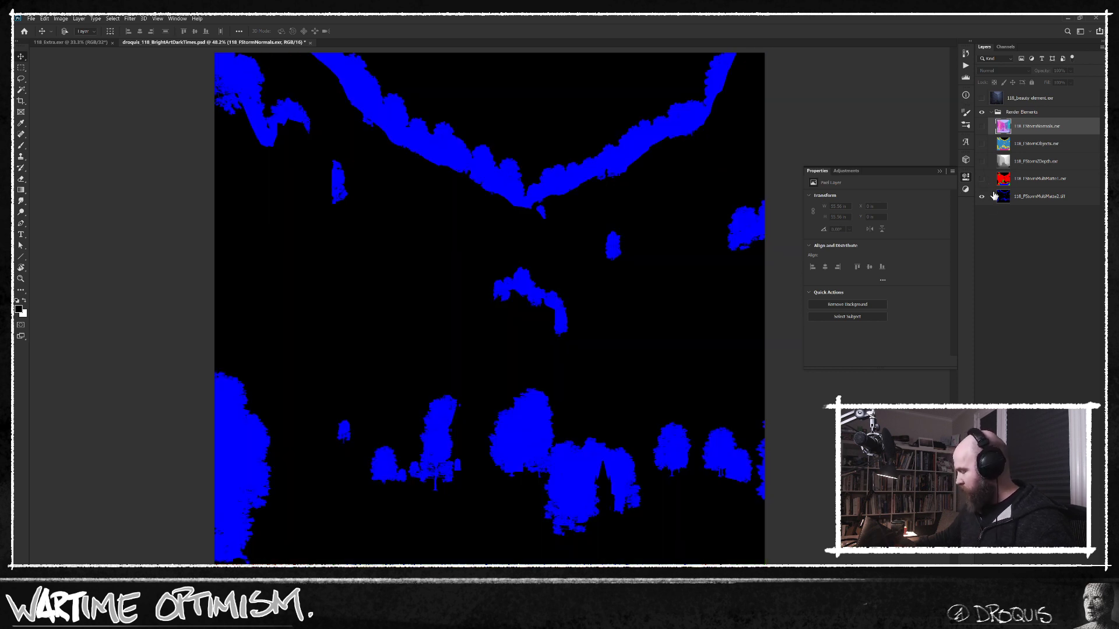
pyautogui.moveTo(982, 126); pyautogui.dragTo(983, 184)
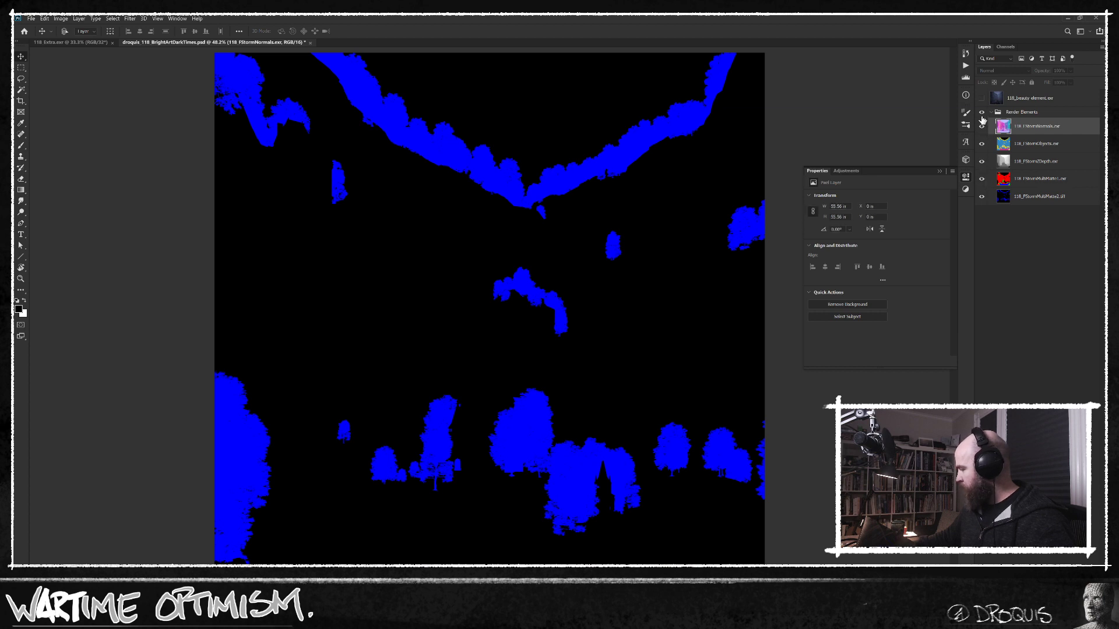
pyautogui.click(982, 98)
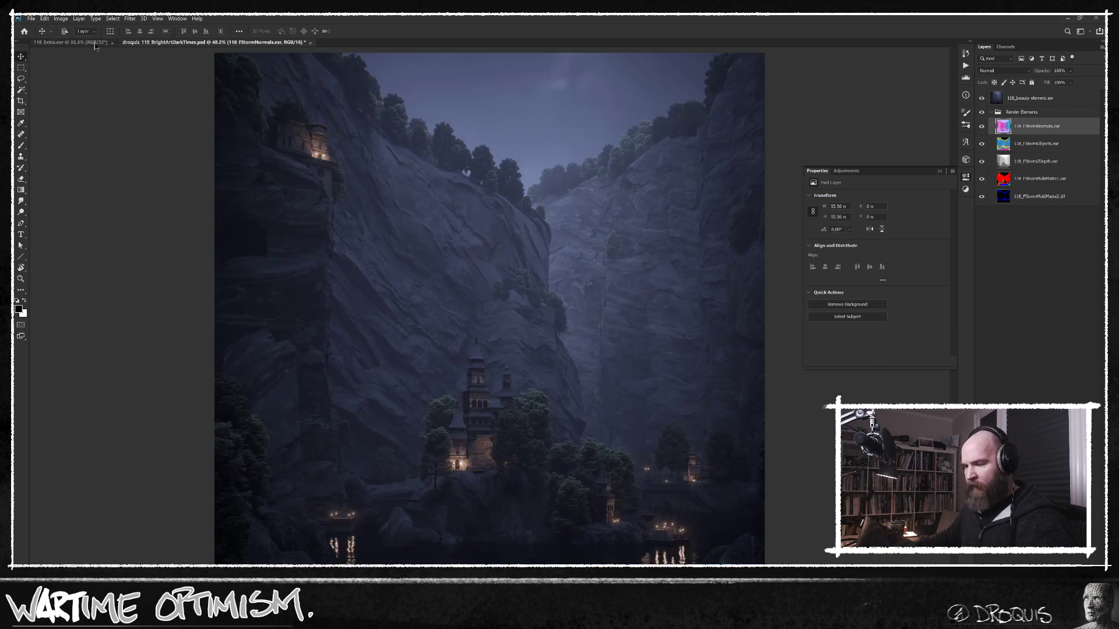
# Step: Copy the entire image from 118_Extra.exr and paste it above the beauty layer in the BrightArtDarkTimes document
pyautogui.scroll(-1, 426, 362)
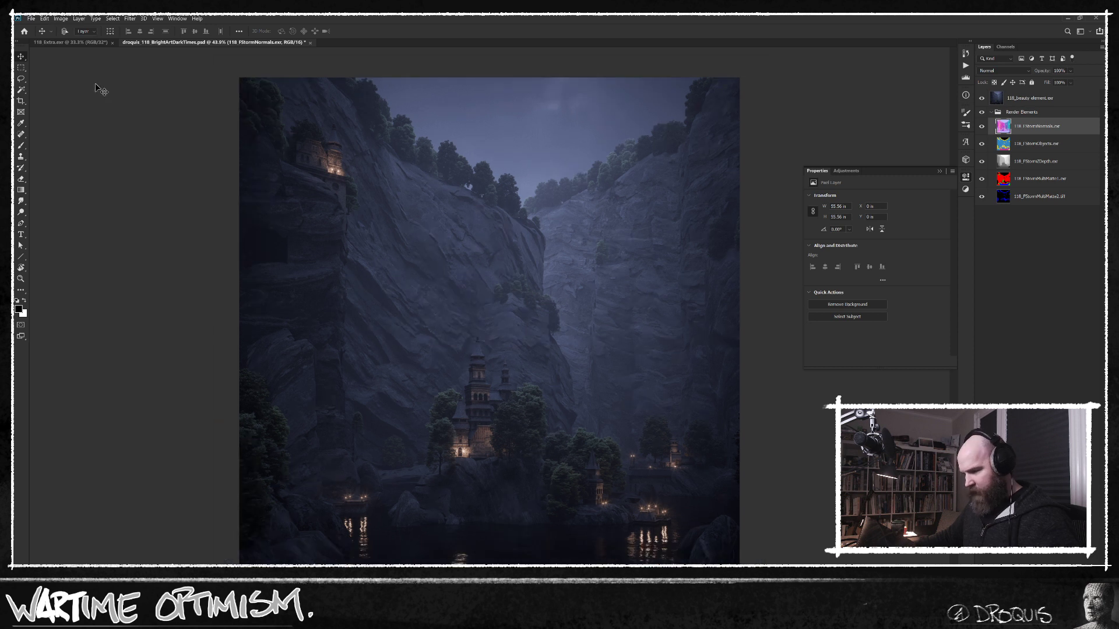
pyautogui.click(100, 43)
pyautogui.hotkey('ctrl', 'a')
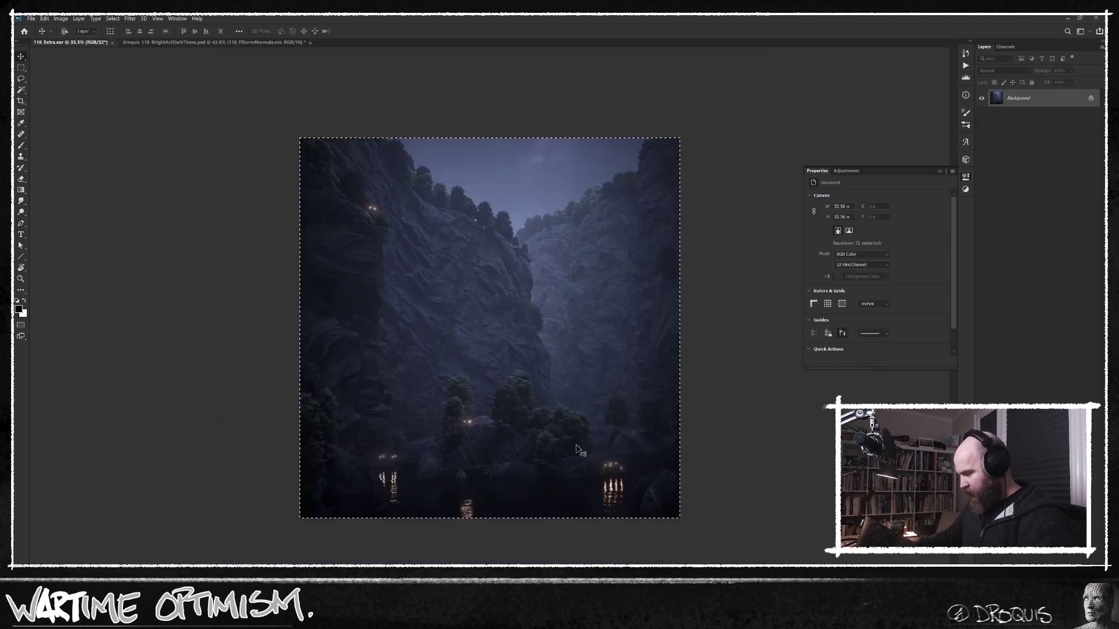
pyautogui.scroll(3, 576, 444)
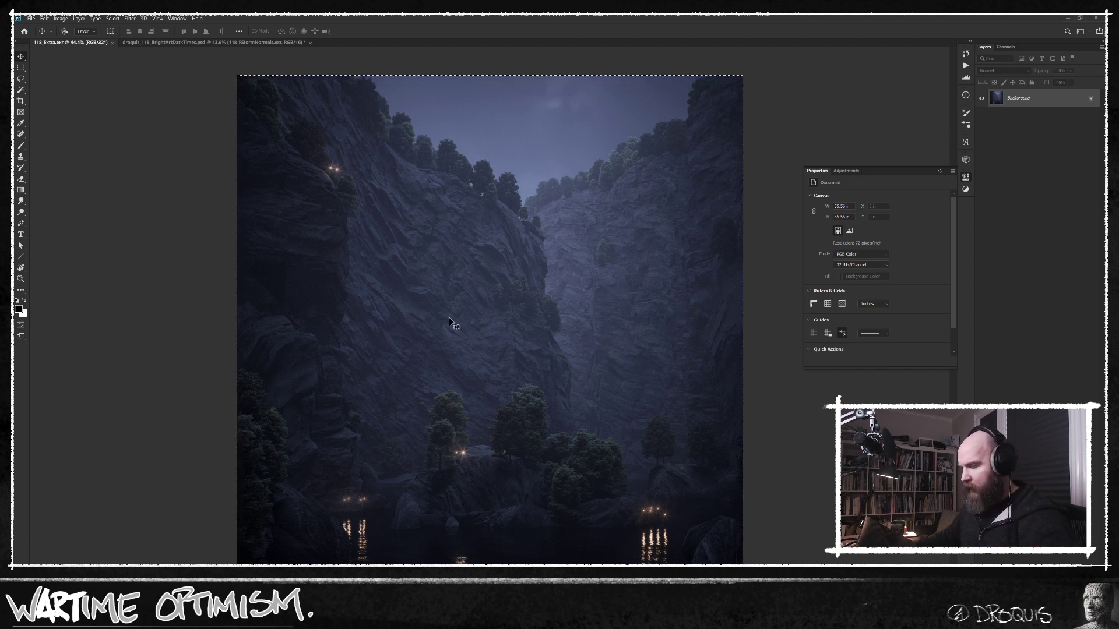
pyautogui.scroll(-1, 415, 324)
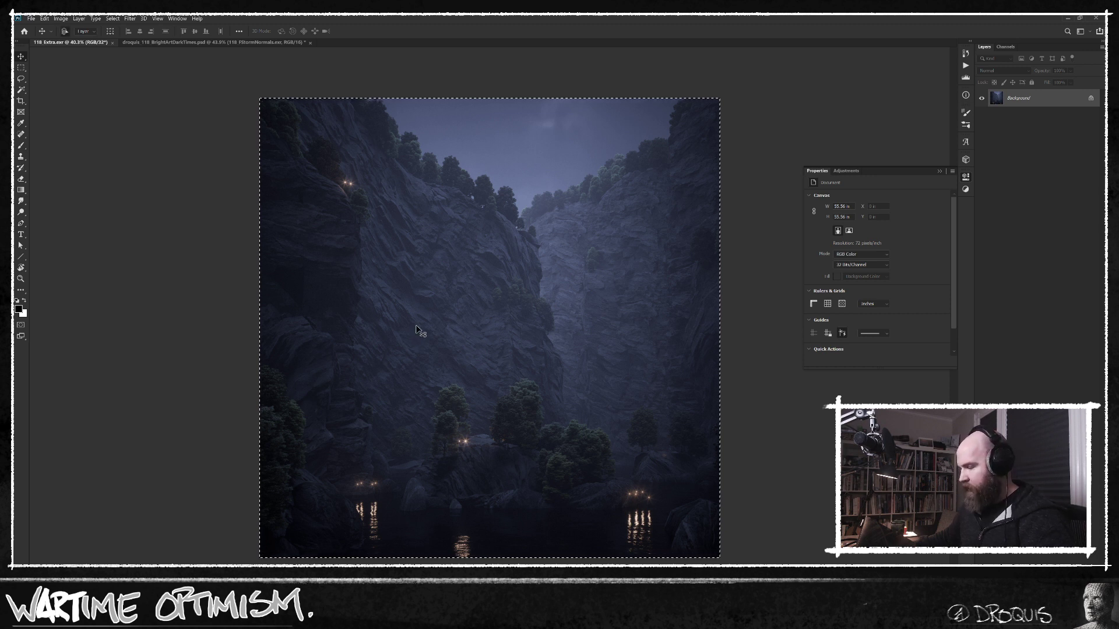
pyautogui.click(246, 43)
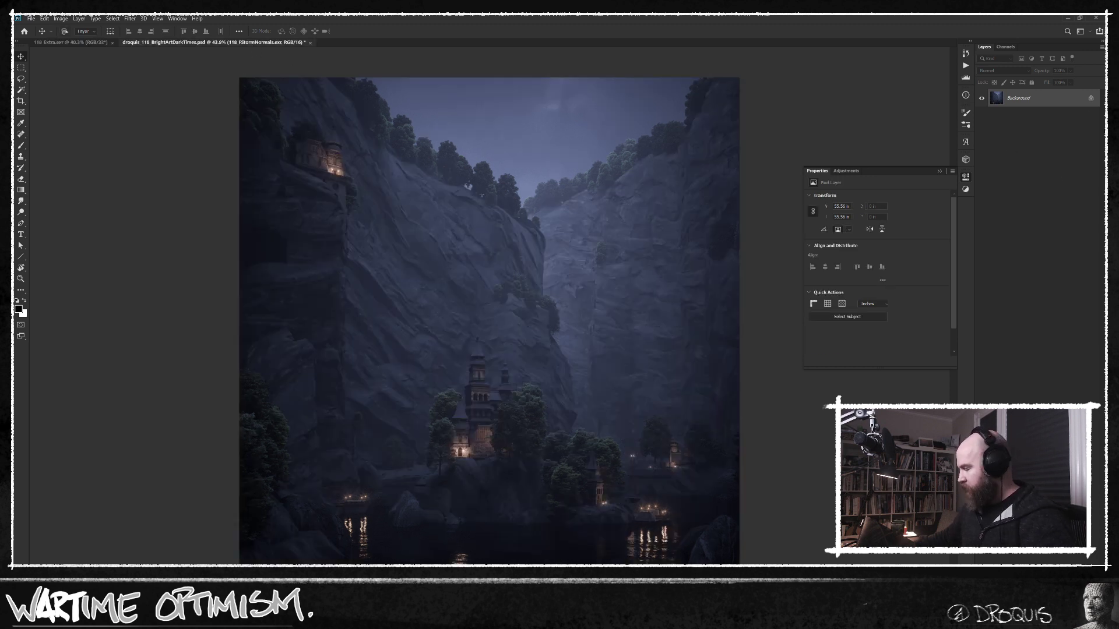
pyautogui.click(1036, 101)
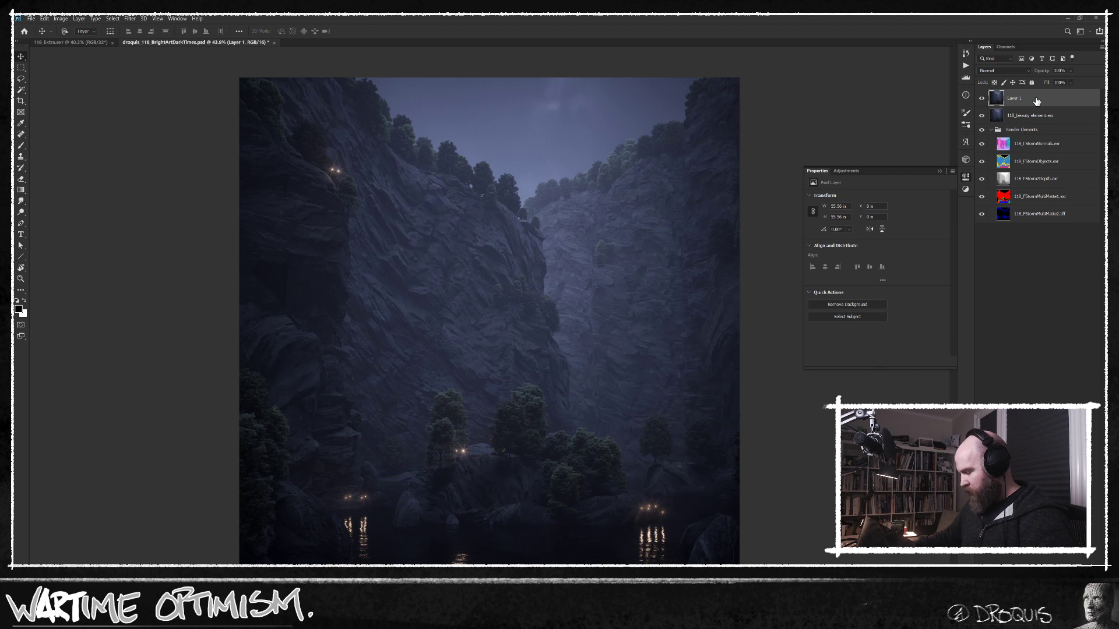
# Step: Compare the pasted layer with the beauty render, leave the pasted layer hidden, and close 118_Extra.exr
pyautogui.click(982, 98)
pyautogui.click(982, 98)
pyautogui.click(982, 98)
pyautogui.click(982, 98)
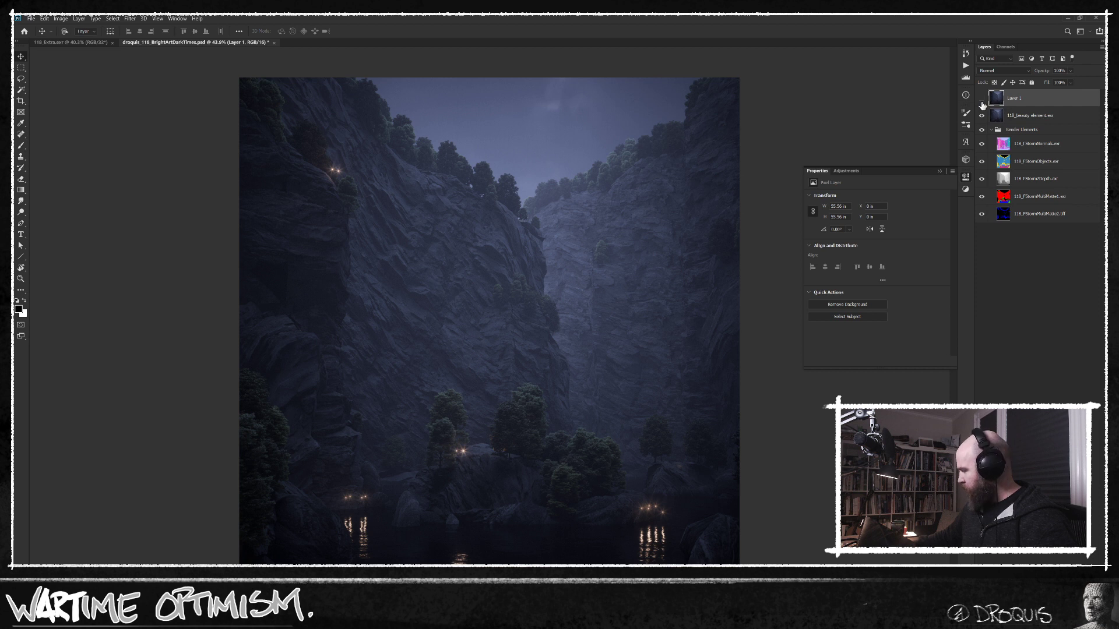
pyautogui.click(982, 98)
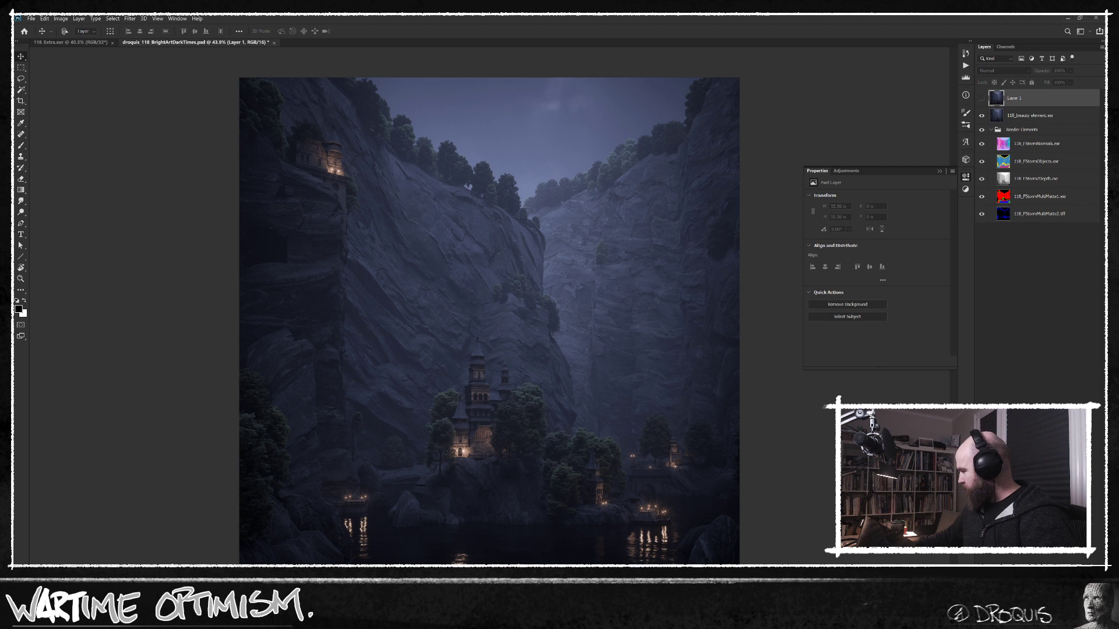
pyautogui.click(93, 42)
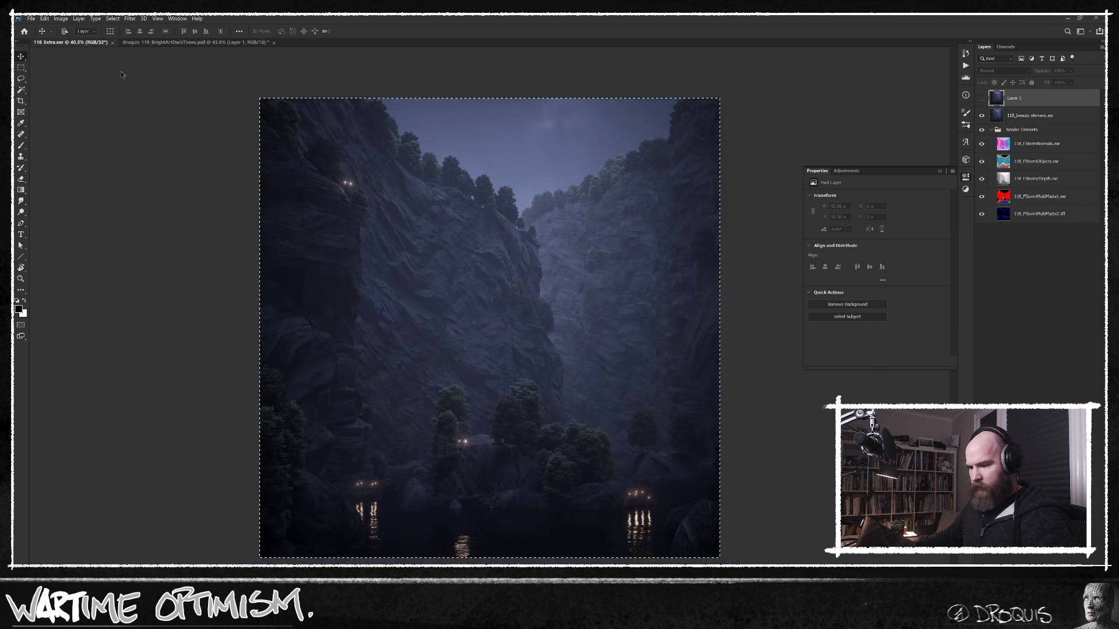
pyautogui.hotkey('ctrl', 'w')
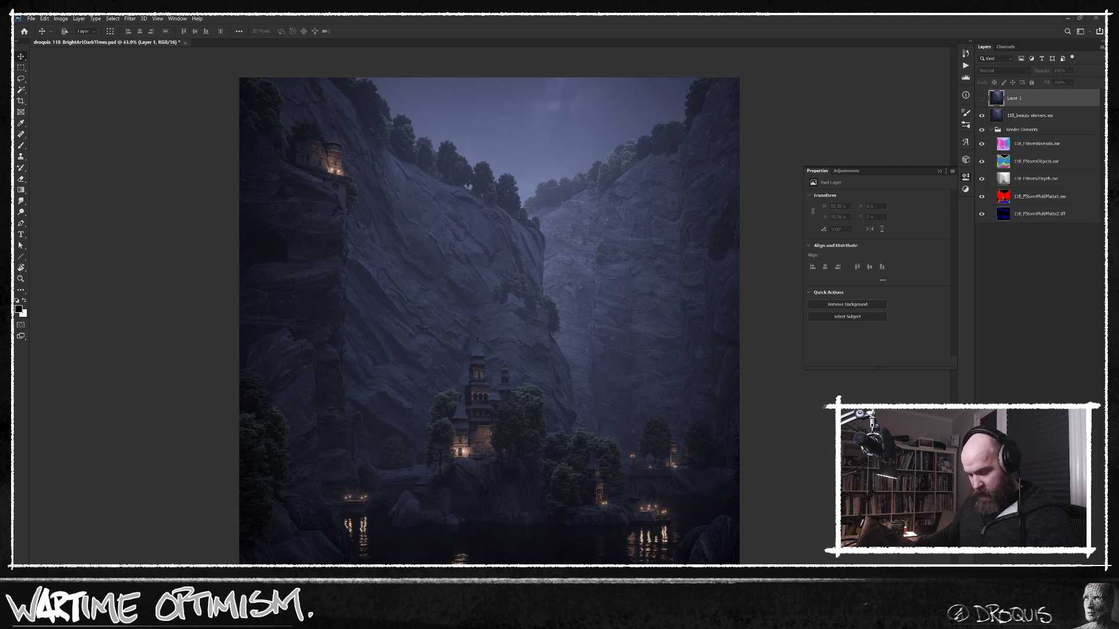
# Step: Open VLC media player for the music playlist and move its window away from the image
pyautogui.press('super')
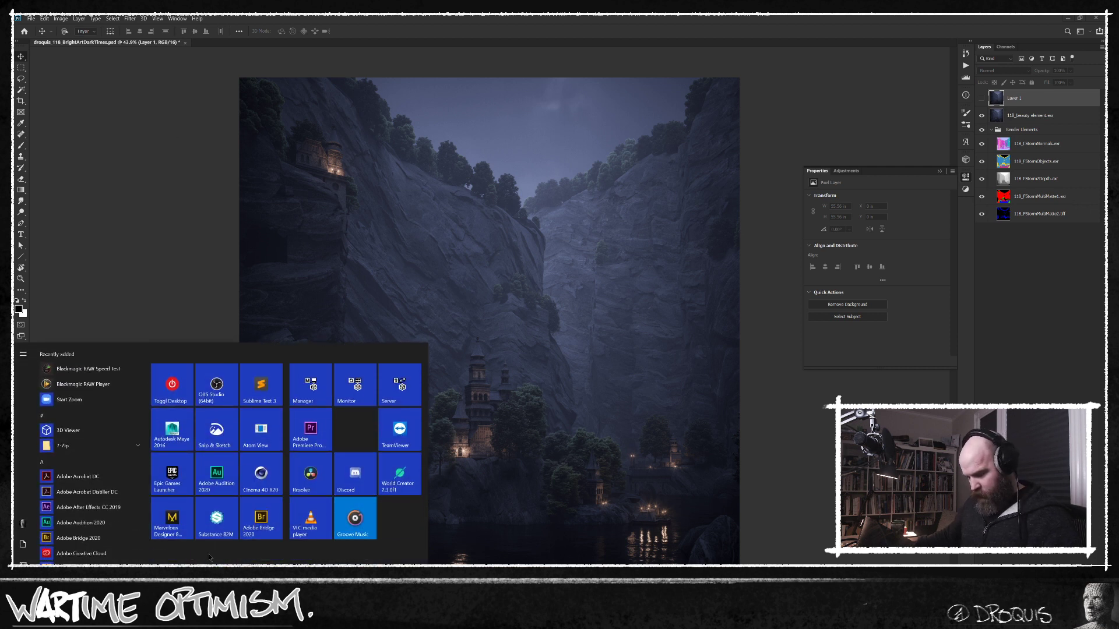
pyautogui.click(310, 518)
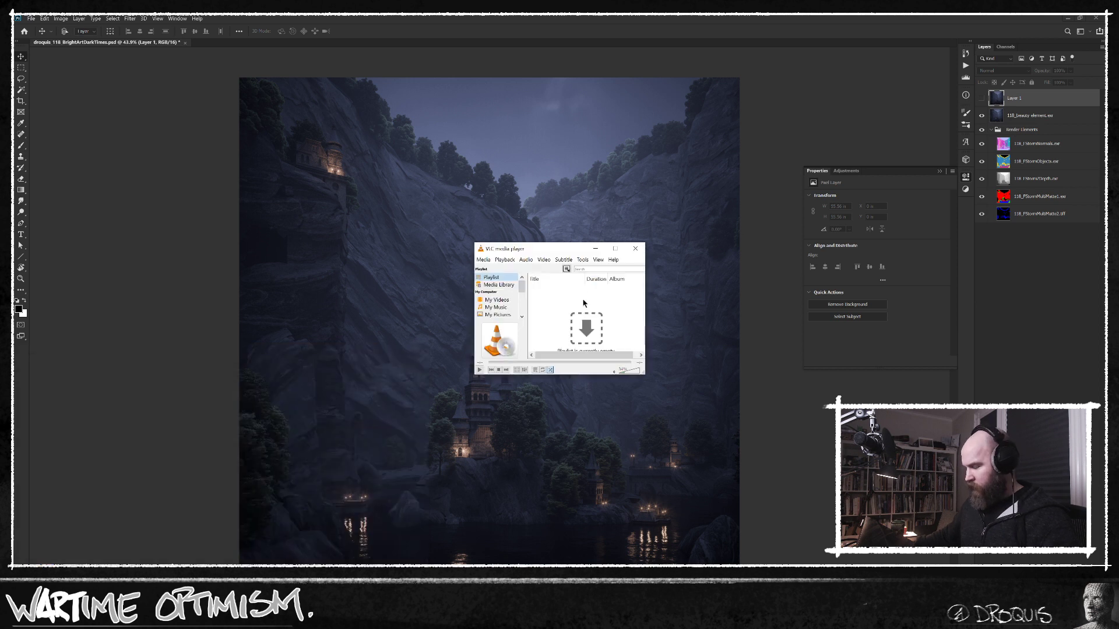
pyautogui.moveTo(568, 250); pyautogui.dragTo(264, 16)
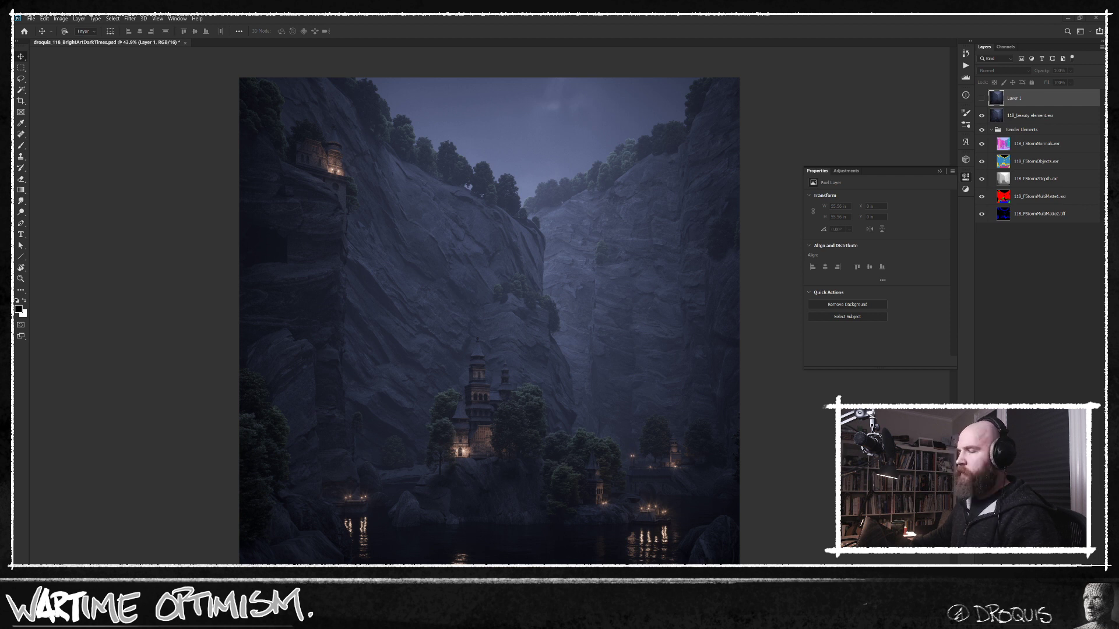
pyautogui.hotkey('alt', 'Tab')
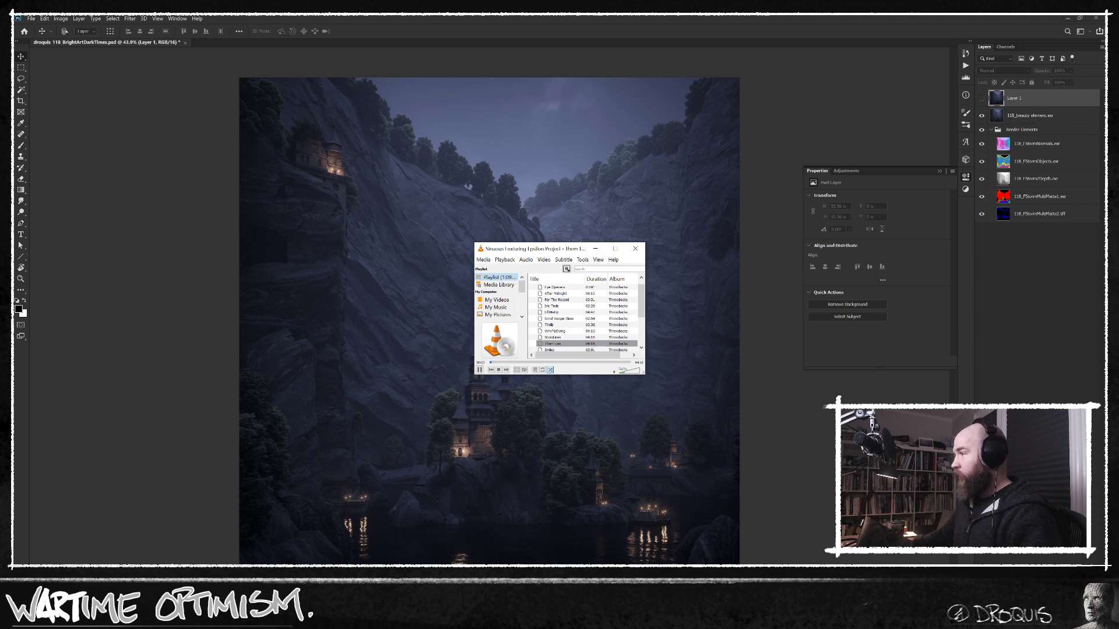
pyautogui.moveTo(510, 251); pyautogui.dragTo(3, 3)
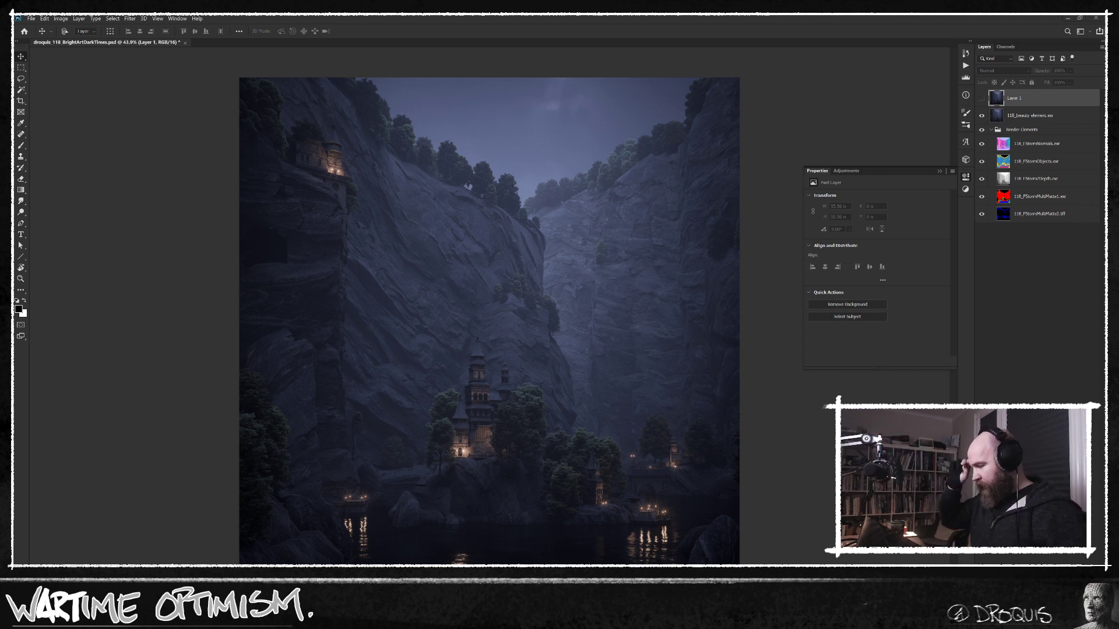
# Step: Choose the Brush tool and add a new empty layer above the hidden pasted layer
pyautogui.click(1033, 119)
pyautogui.click(1046, 101)
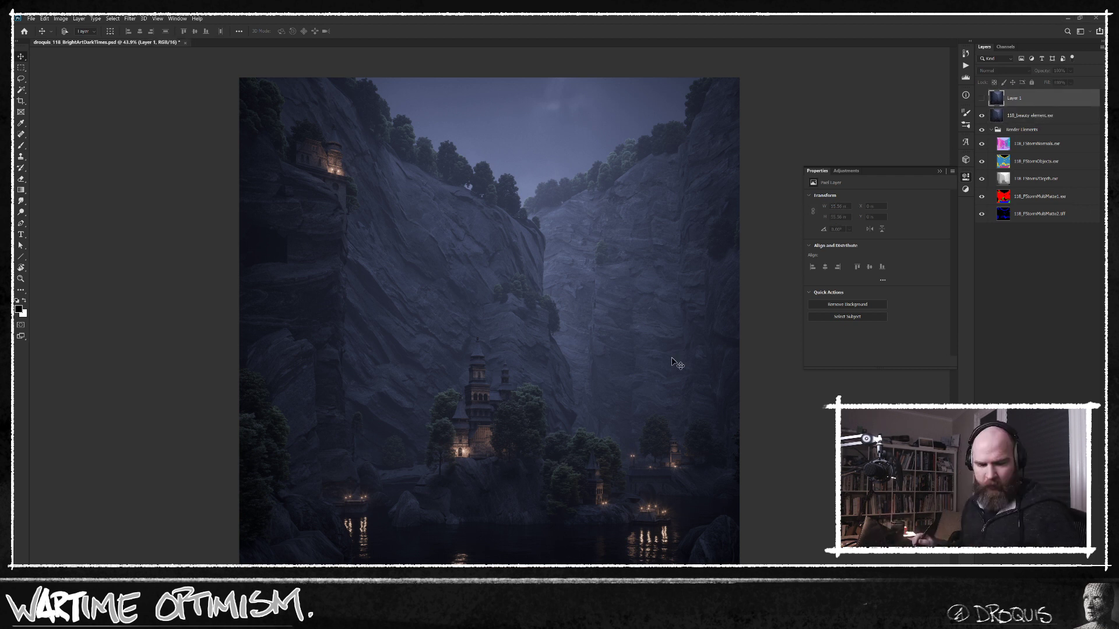
pyautogui.press('f')
pyautogui.moveTo(675, 390)
pyautogui.mouseDown()
pyautogui.moveTo(572, 390)
pyautogui.moveTo(572, 375)
pyautogui.mouseUp()
pyautogui.press('b')
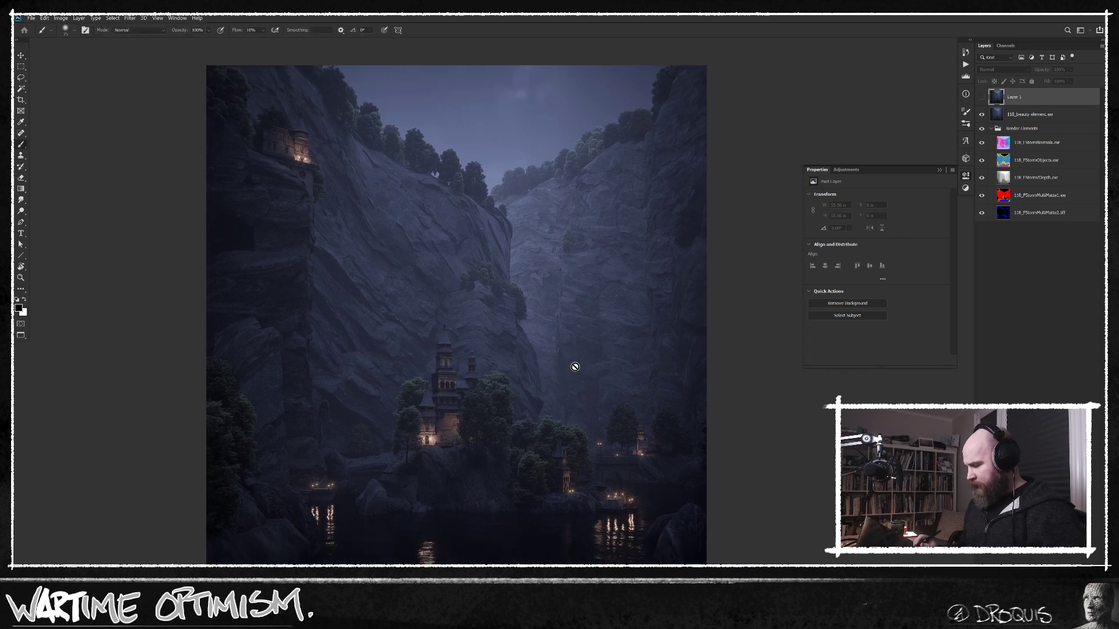
pyautogui.hotkey('ctrl', 'shift', 'alt', 'n')
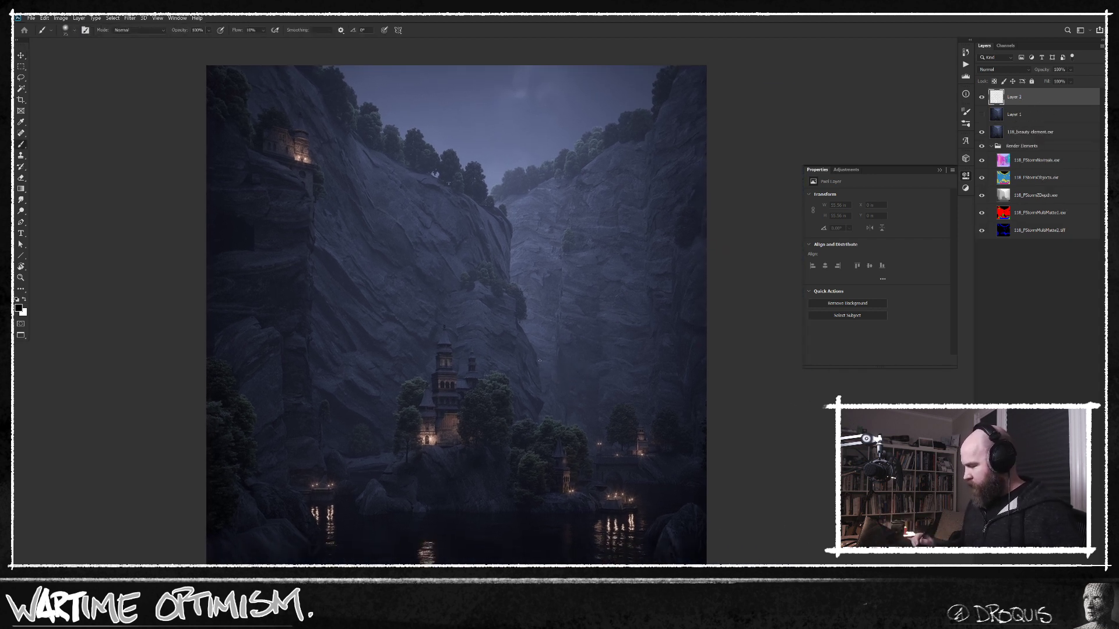
# Step: Set the foreground painting colour to pure red, ff0000
pyautogui.rightClick(556, 368)
pyautogui.click(688, 404)
pyautogui.click(742, 190)
pyautogui.write('nff0000')
pyautogui.press('Return')
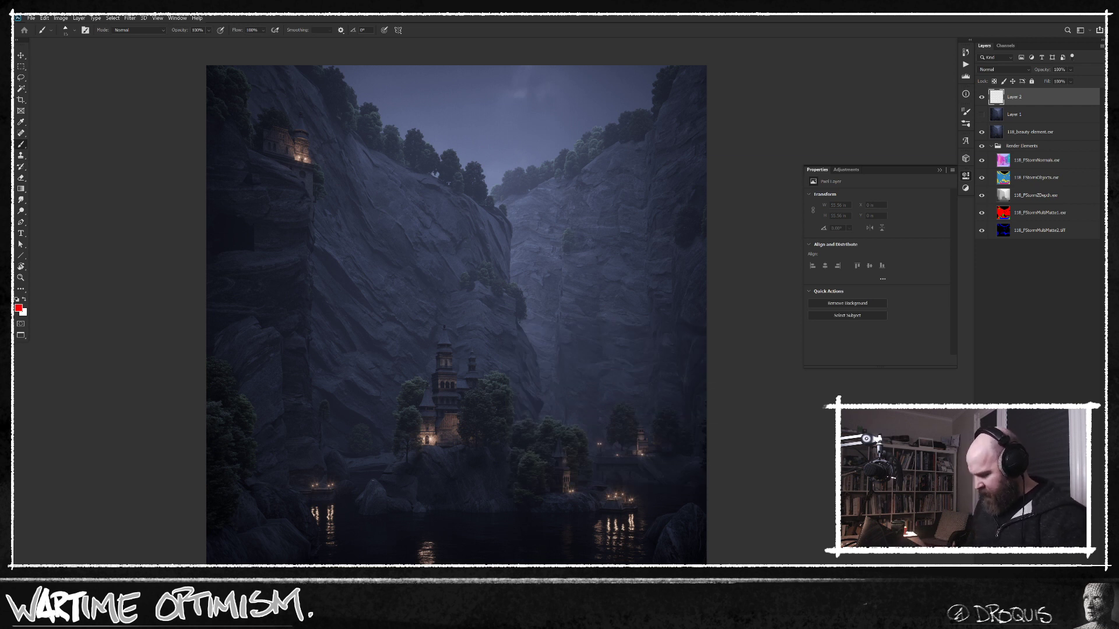
# Step: Mark the shore on both sides of the castle island in red and outline the island with arrows pointing inward
pyautogui.moveTo(368, 479); pyautogui.dragTo(378, 468)
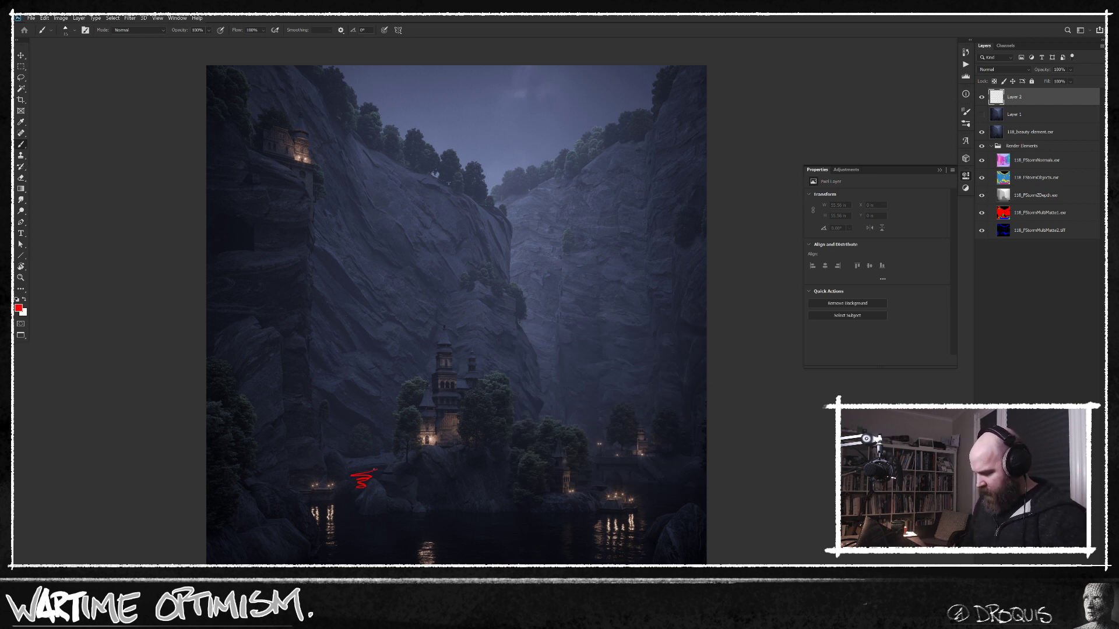
pyautogui.moveTo(587, 475); pyautogui.dragTo(585, 474)
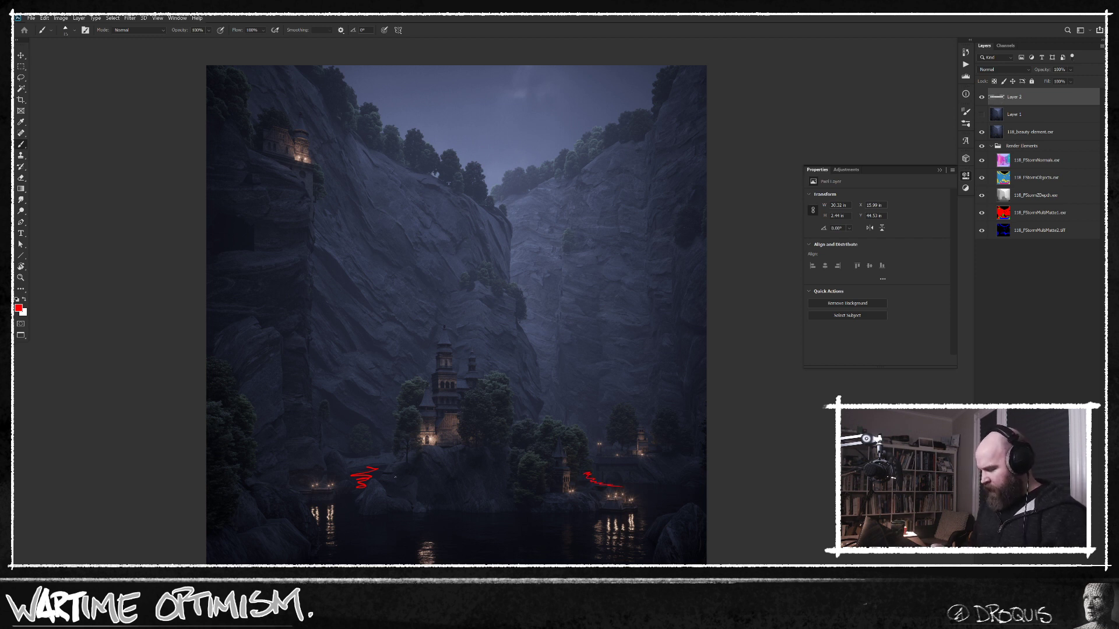
pyautogui.moveTo(460, 330)
pyautogui.mouseDown()
pyautogui.moveTo(515, 407)
pyautogui.moveTo(616, 492)
pyautogui.moveTo(569, 512)
pyautogui.moveTo(352, 504)
pyautogui.mouseUp()
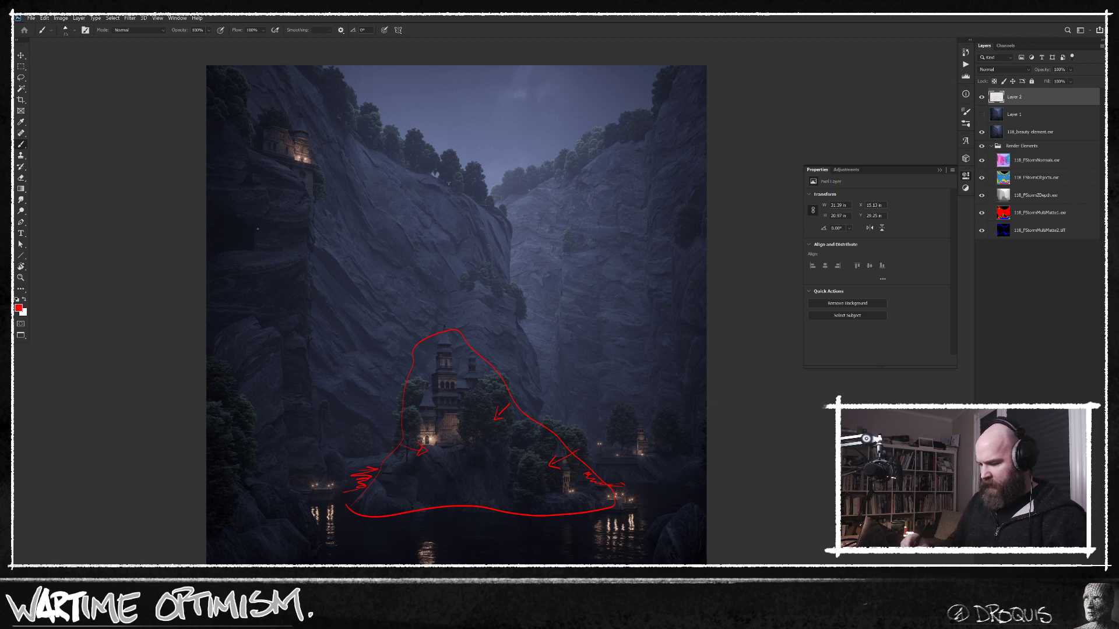
# Step: Circle the left cliff wall below the upper castle and the cliff edge on the canyon's right in red
pyautogui.moveTo(257, 232); pyautogui.dragTo(294, 213)
pyautogui.moveTo(327, 250); pyautogui.dragTo(432, 264)
pyautogui.moveTo(447, 213)
pyautogui.mouseDown()
pyautogui.moveTo(502, 298)
pyautogui.moveTo(382, 222)
pyautogui.mouseUp()
pyautogui.moveTo(641, 355); pyautogui.dragTo(598, 355)
pyautogui.moveTo(718, 404)
pyautogui.mouseDown()
pyautogui.moveTo(610, 357)
pyautogui.moveTo(595, 324)
pyautogui.moveTo(561, 317)
pyautogui.mouseUp()
pyautogui.moveTo(515, 427); pyautogui.dragTo(549, 401)
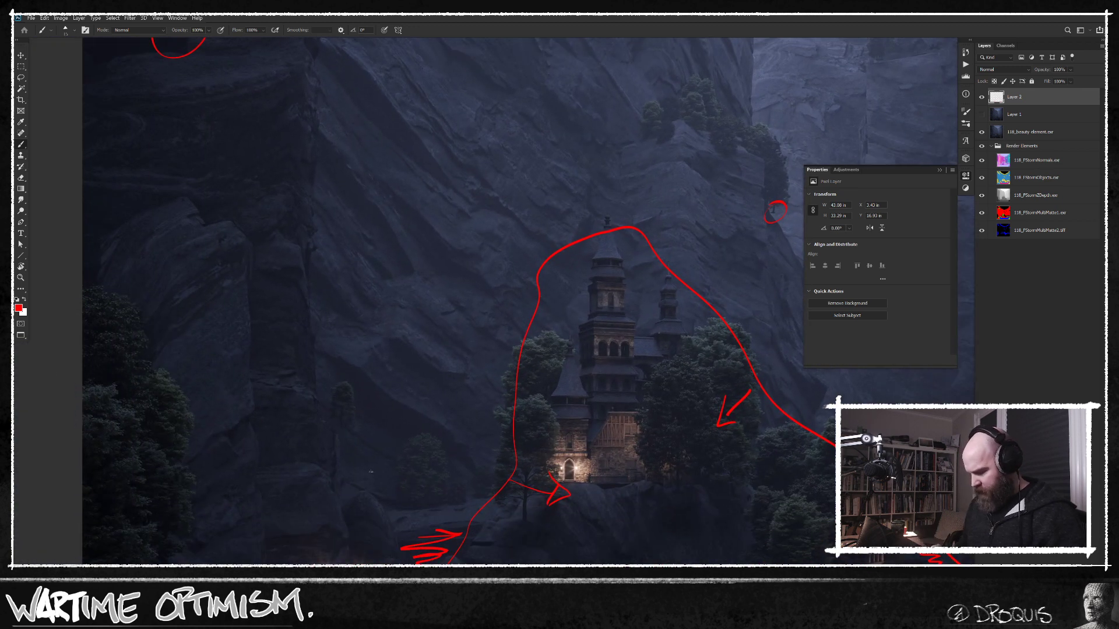
# Step: Circle the lower left cliff and the rock directly below the castle in red as further areas to rework
pyautogui.moveTo(352, 403)
pyautogui.mouseDown()
pyautogui.moveTo(347, 447)
pyautogui.moveTo(336, 382)
pyautogui.mouseUp()
pyautogui.moveTo(708, 428)
pyautogui.mouseDown()
pyautogui.moveTo(608, 375)
pyautogui.moveTo(674, 437)
pyautogui.mouseUp()
pyautogui.moveTo(724, 470); pyautogui.dragTo(574, 462)
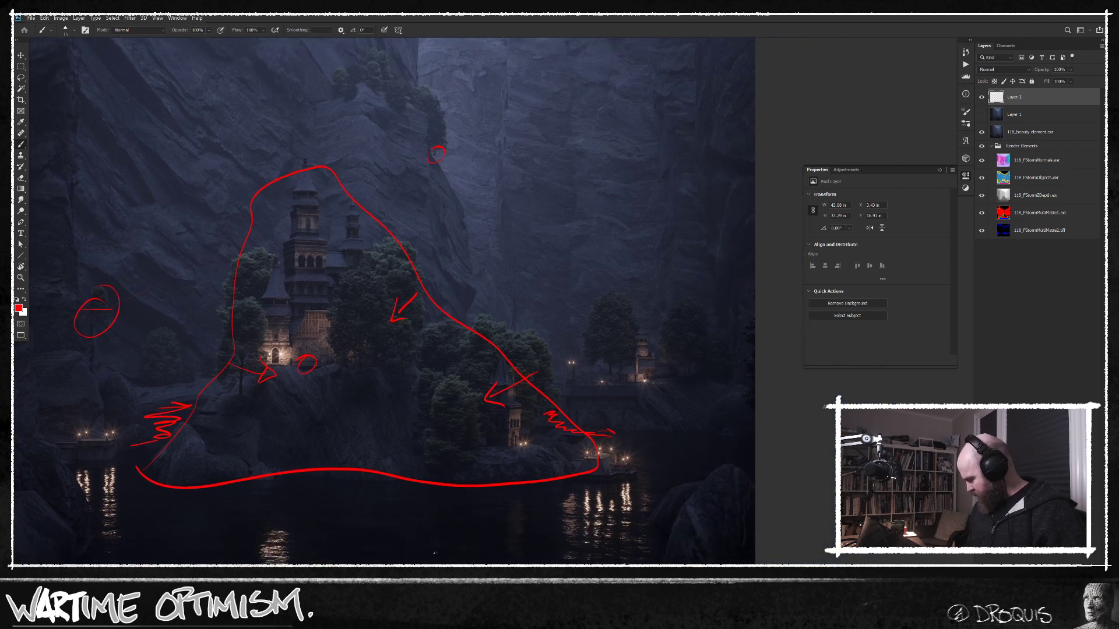
pyautogui.moveTo(584, 558); pyautogui.dragTo(628, 509)
pyautogui.moveTo(663, 468); pyautogui.dragTo(632, 467)
pyautogui.moveTo(662, 352); pyautogui.dragTo(670, 434)
# Step: Hide the red annotation layer, show Layer 1 and add a black layer mask that hides all of it
pyautogui.click(985, 97)
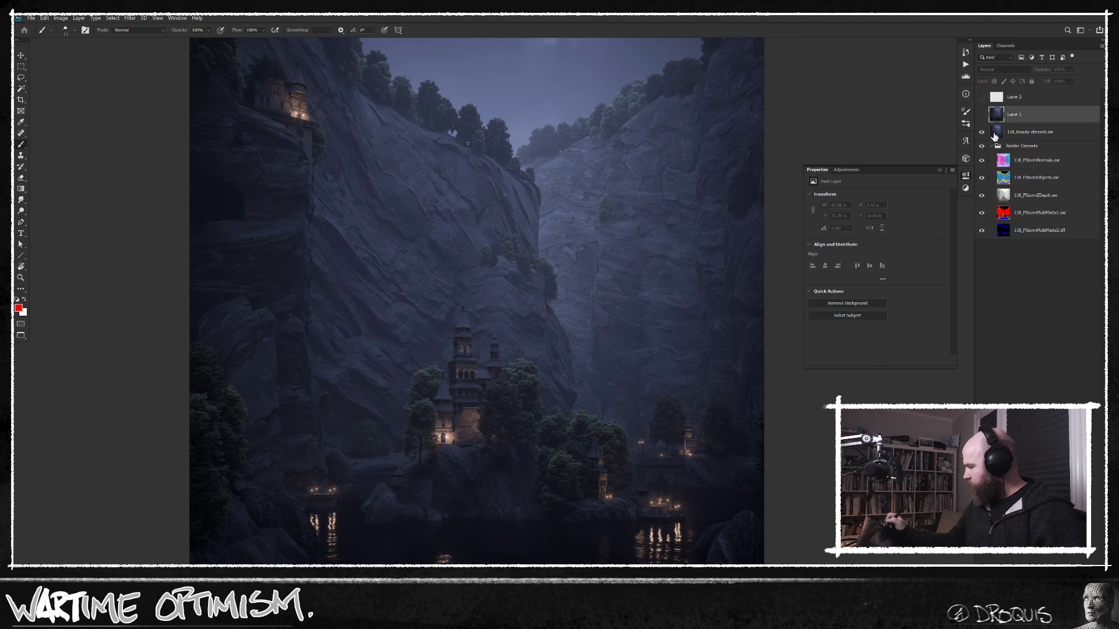
pyautogui.click(983, 114)
pyautogui.click(982, 115)
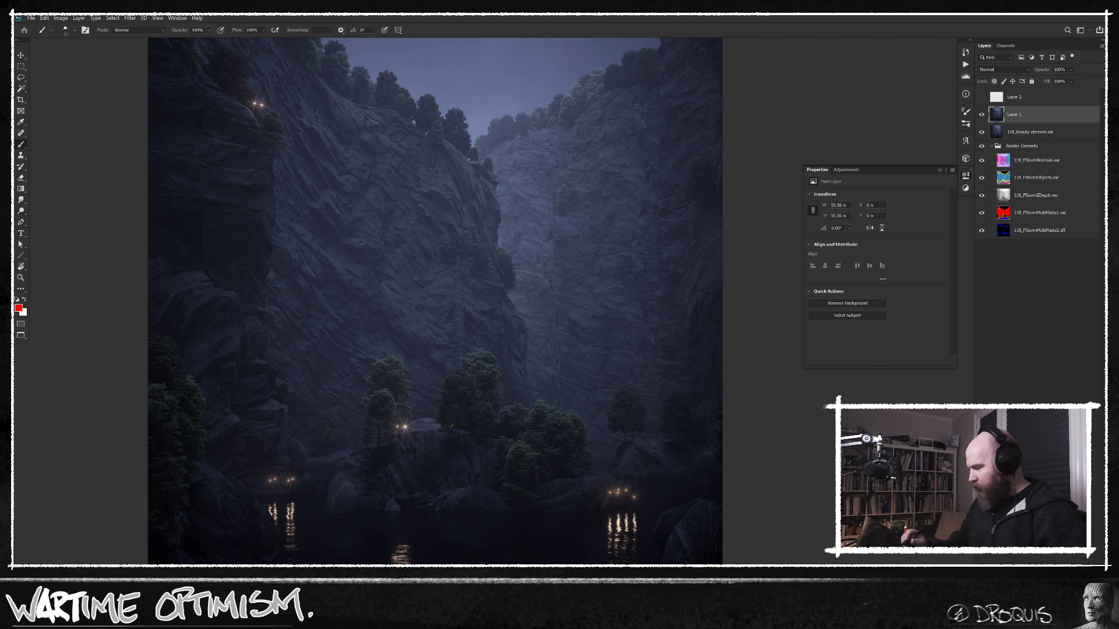
pyautogui.keyDown('alt'); pyautogui.click(1027, 605); pyautogui.keyUp('alt')
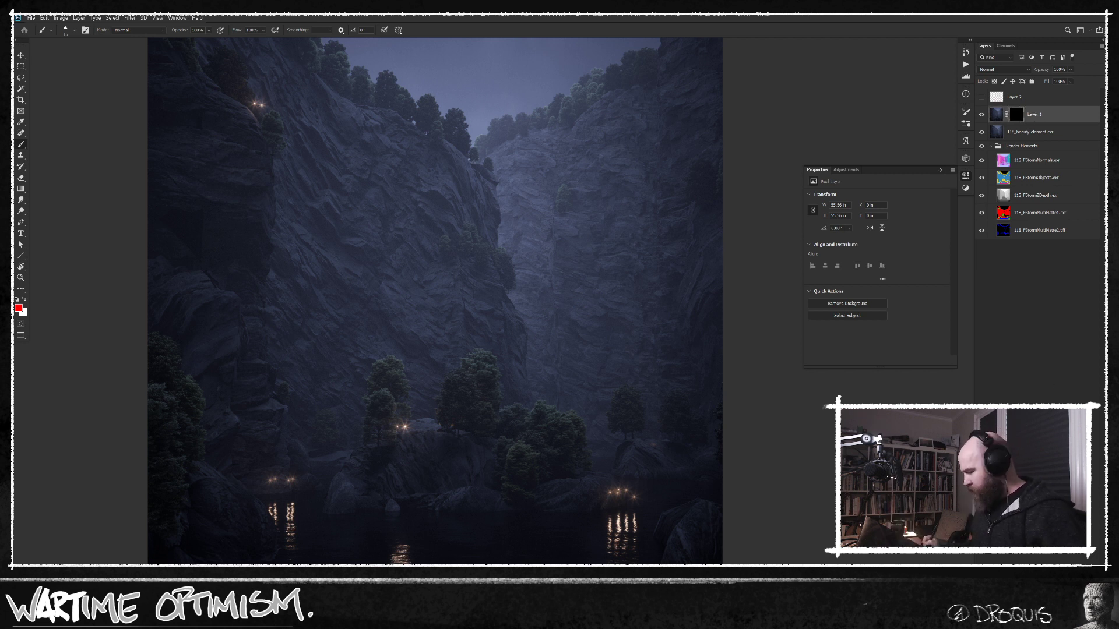
# Step: Choose a rough textured brush preset for painting on Layer 1's mask
pyautogui.rightClick(510, 253)
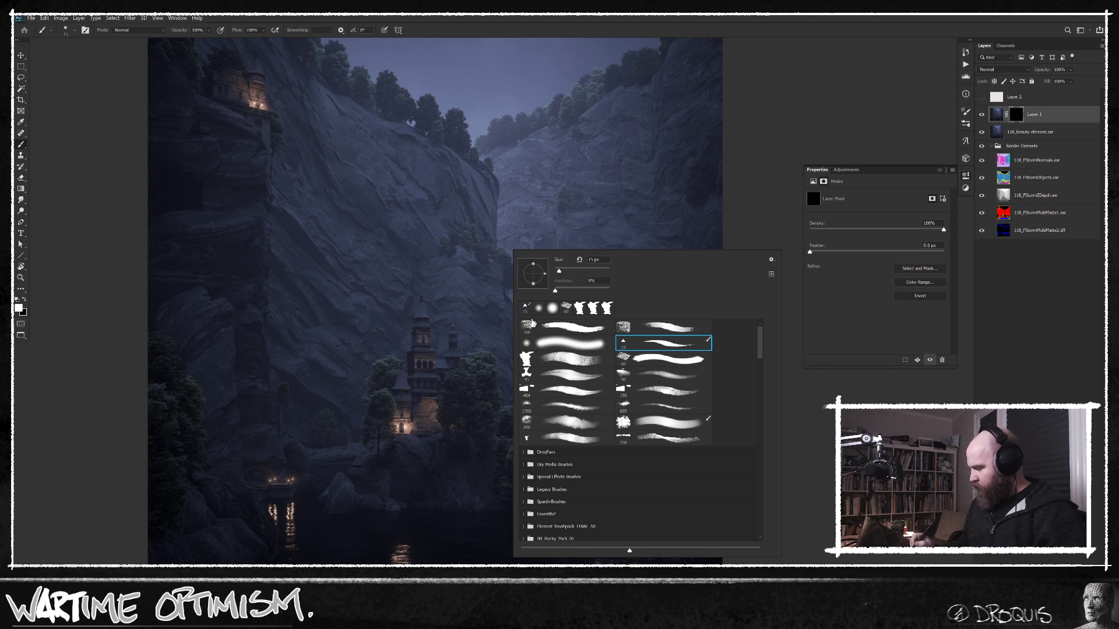
pyautogui.doubleClick(595, 380)
pyautogui.rightClick(452, 291)
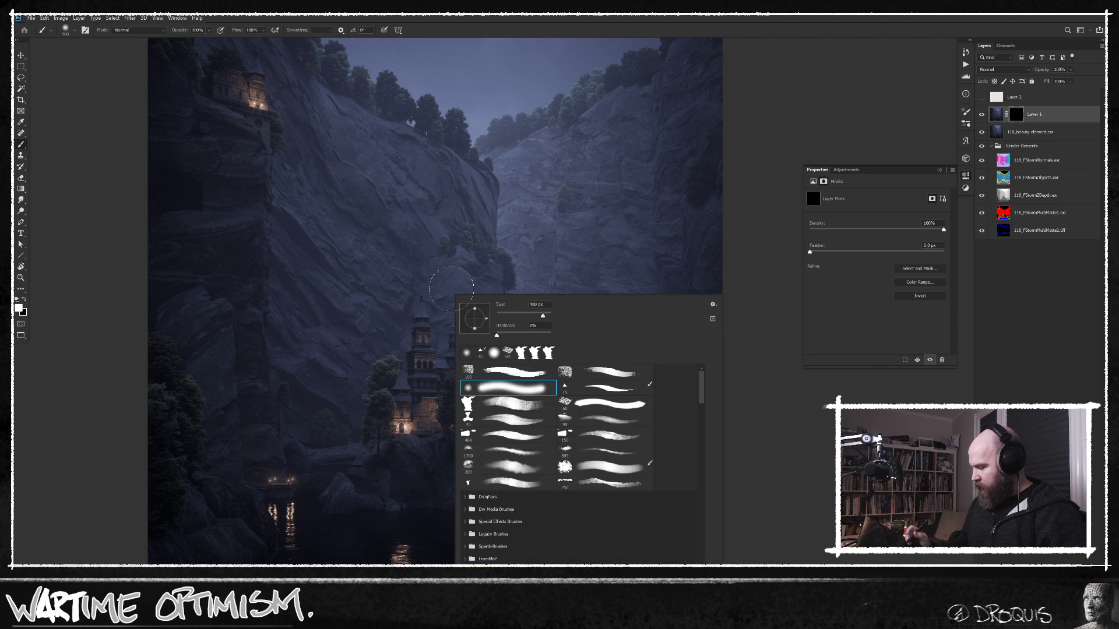
pyautogui.click(513, 410)
# Step: Reduce the brush size and reveal Layer 1's rock texture on the large cliff wall above the castle through the mask
pyautogui.click(374, 196)
pyautogui.press('[')
pyautogui.press('[')
pyautogui.press('[')
pyautogui.press('[')
pyautogui.press('[')
pyautogui.press('[')
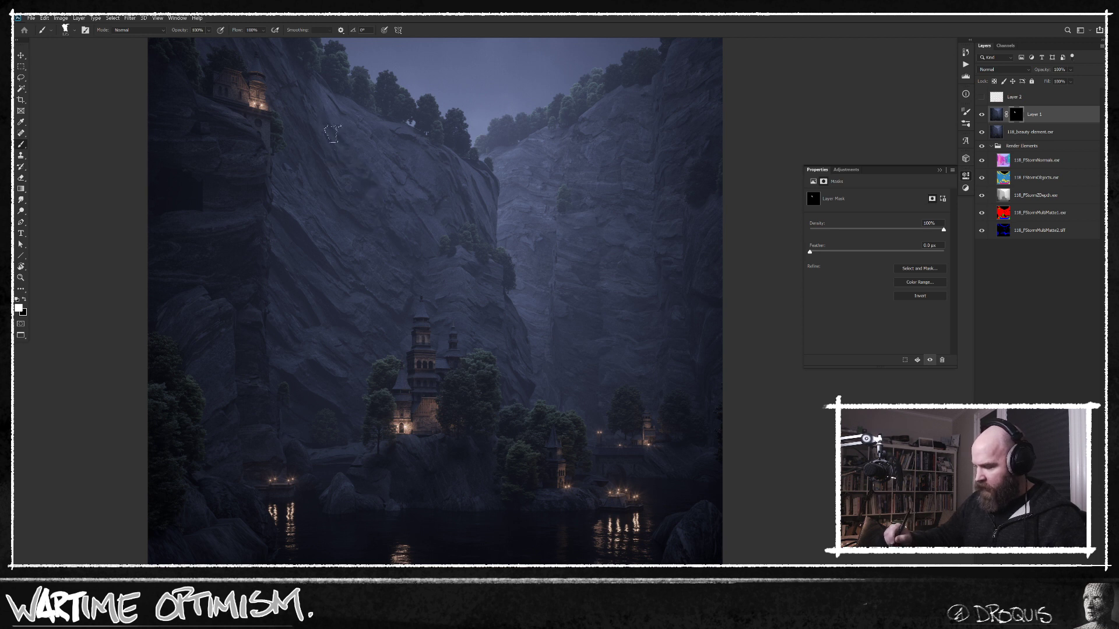
pyautogui.press('[')
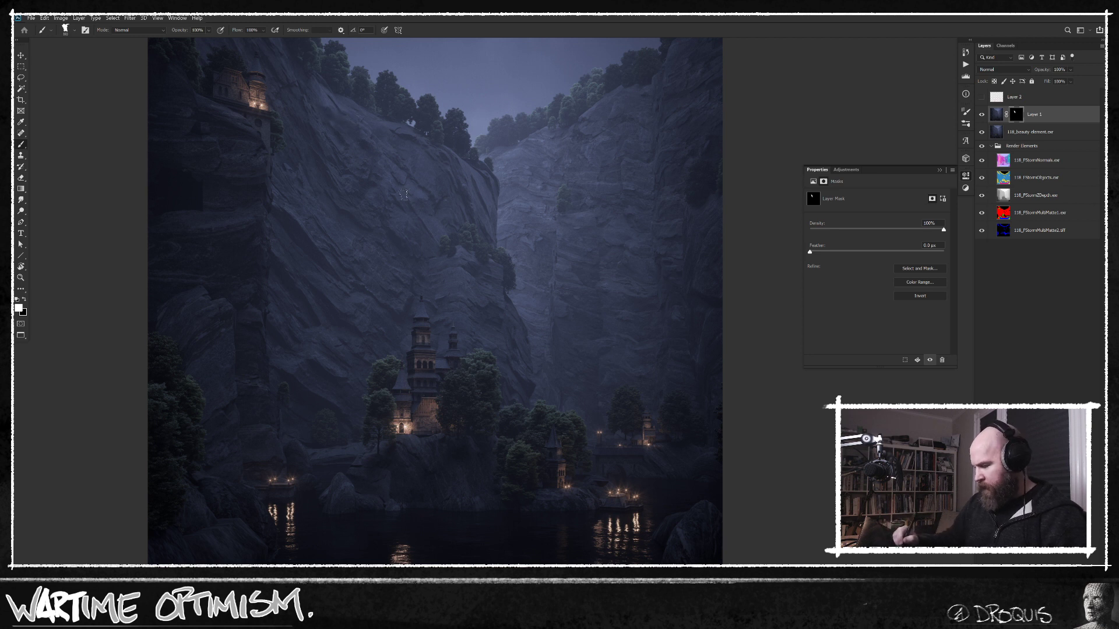
pyautogui.scroll(-1, 427, 240)
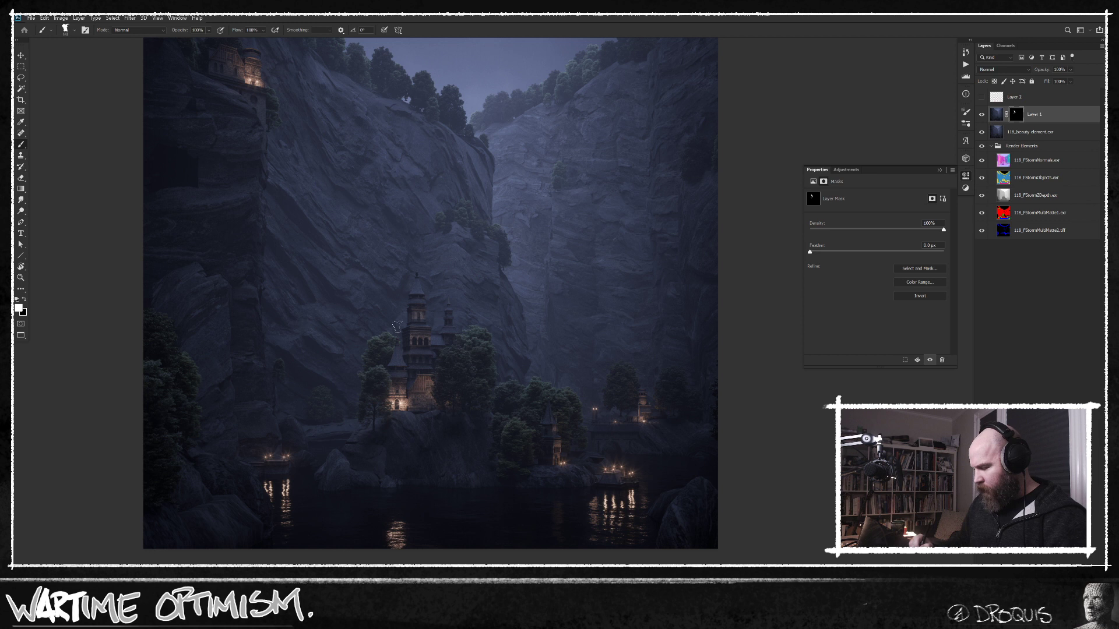
# Step: Reveal patches of Layer 1's rock on the cliff walls on the canyon's right through the mask
pyautogui.moveTo(642, 259); pyautogui.dragTo(655, 253)
pyautogui.moveTo(609, 313); pyautogui.dragTo(672, 258)
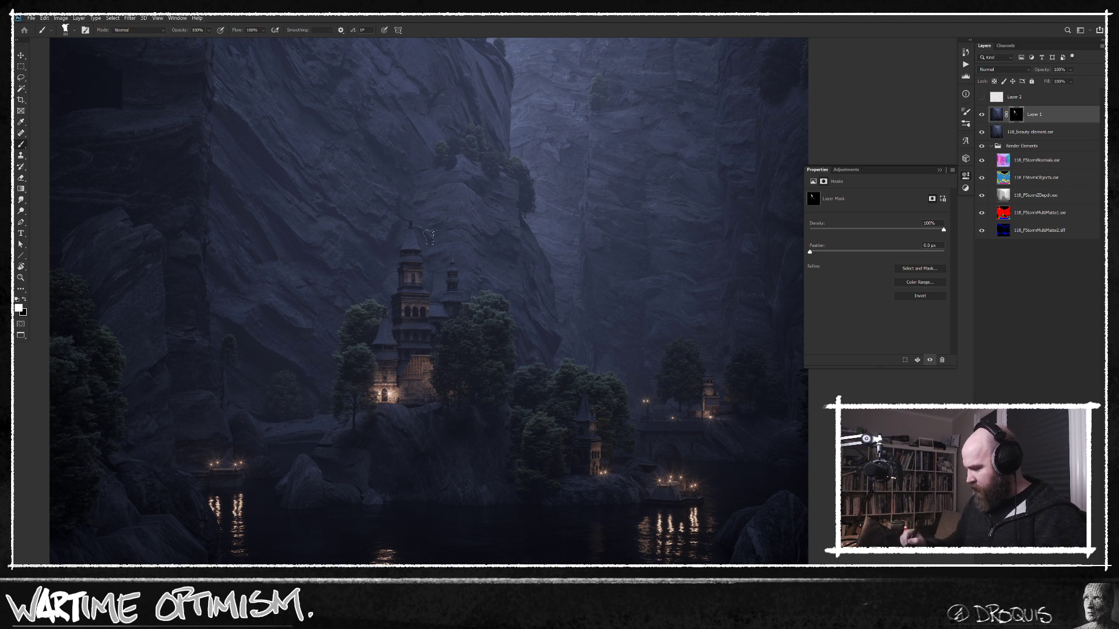
pyautogui.moveTo(681, 332)
pyautogui.mouseDown()
pyautogui.moveTo(659, 315)
pyautogui.moveTo(649, 364)
pyautogui.mouseUp()
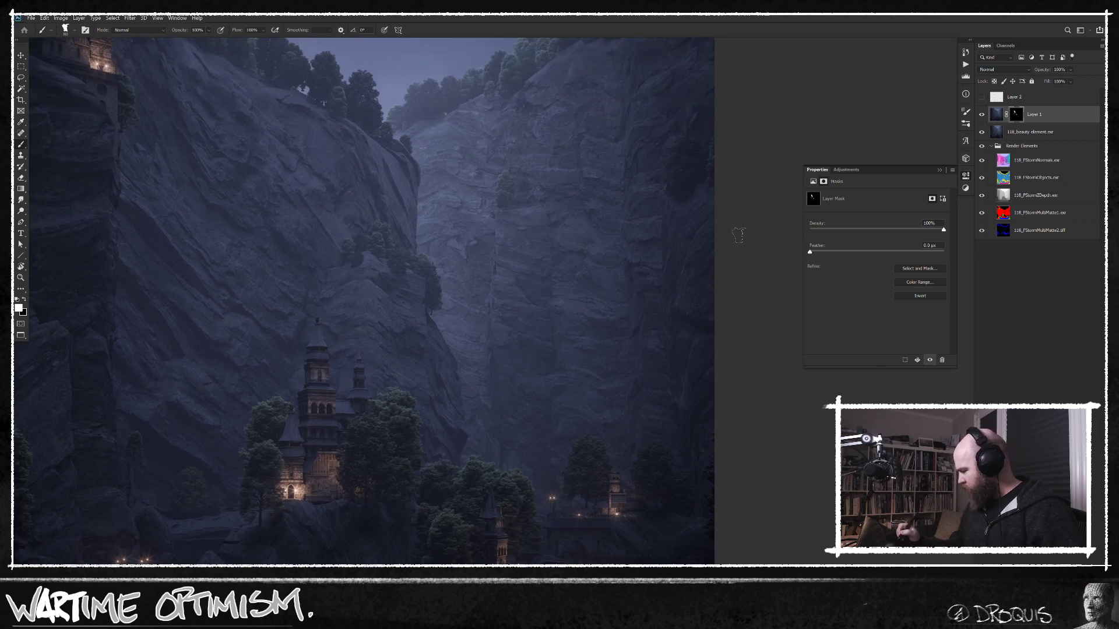
pyautogui.moveTo(695, 364); pyautogui.dragTo(677, 329)
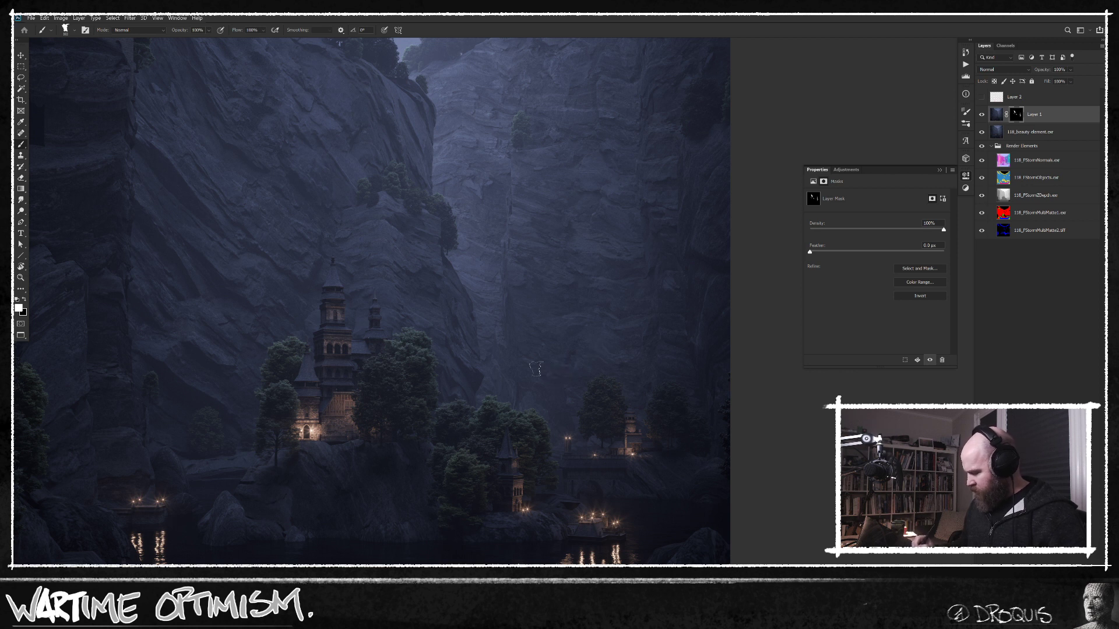
pyautogui.moveTo(626, 392); pyautogui.dragTo(638, 310)
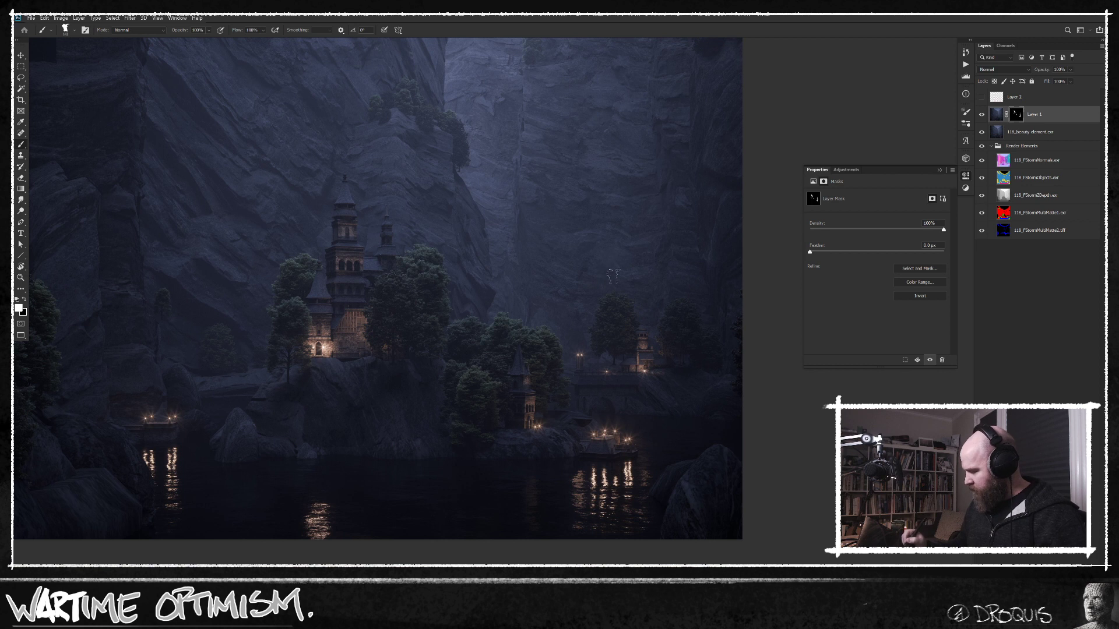
pyautogui.moveTo(626, 259)
pyautogui.mouseDown()
pyautogui.moveTo(652, 242)
pyautogui.moveTo(619, 247)
pyautogui.mouseUp()
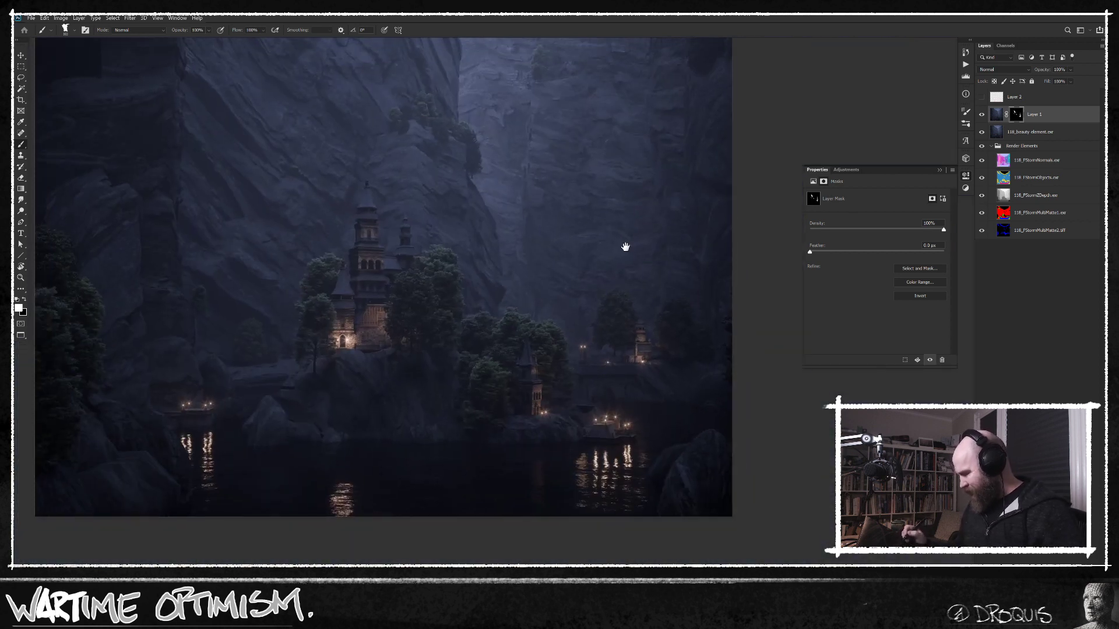
pyautogui.moveTo(614, 385); pyautogui.dragTo(666, 364)
# Step: Compare the image with Layer 1's mask off and on, and reveal its rocks between the small tower and the bridge with a smaller brush
pyautogui.keyDown('shift'); pyautogui.click(1016, 118); pyautogui.keyUp('shift')
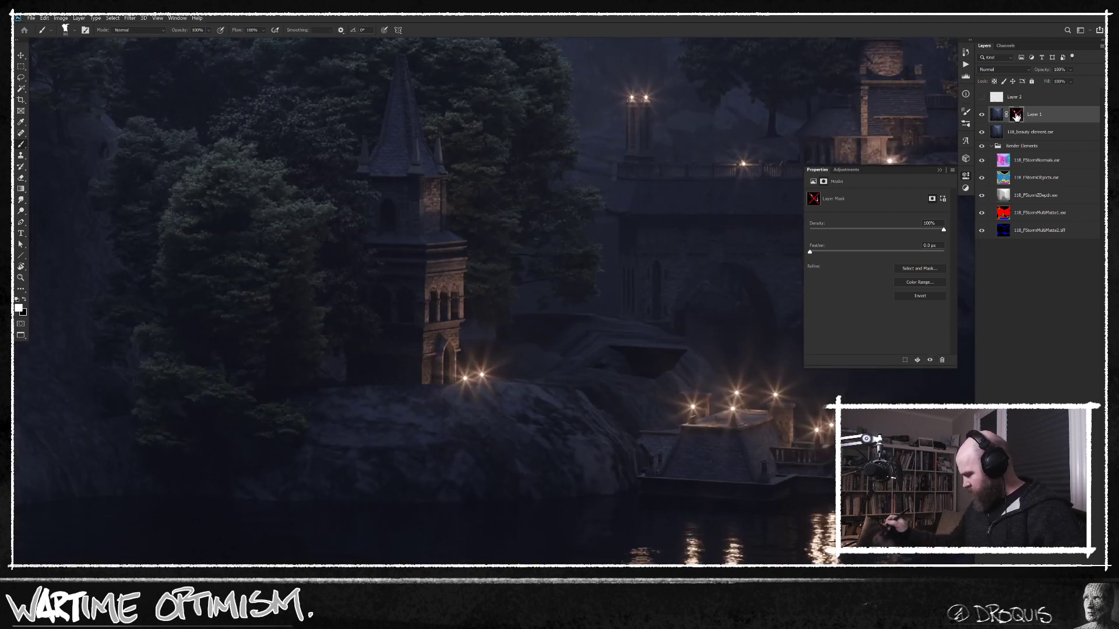
pyautogui.keyDown('shift'); pyautogui.click(1017, 117); pyautogui.keyUp('shift')
pyautogui.press('[')
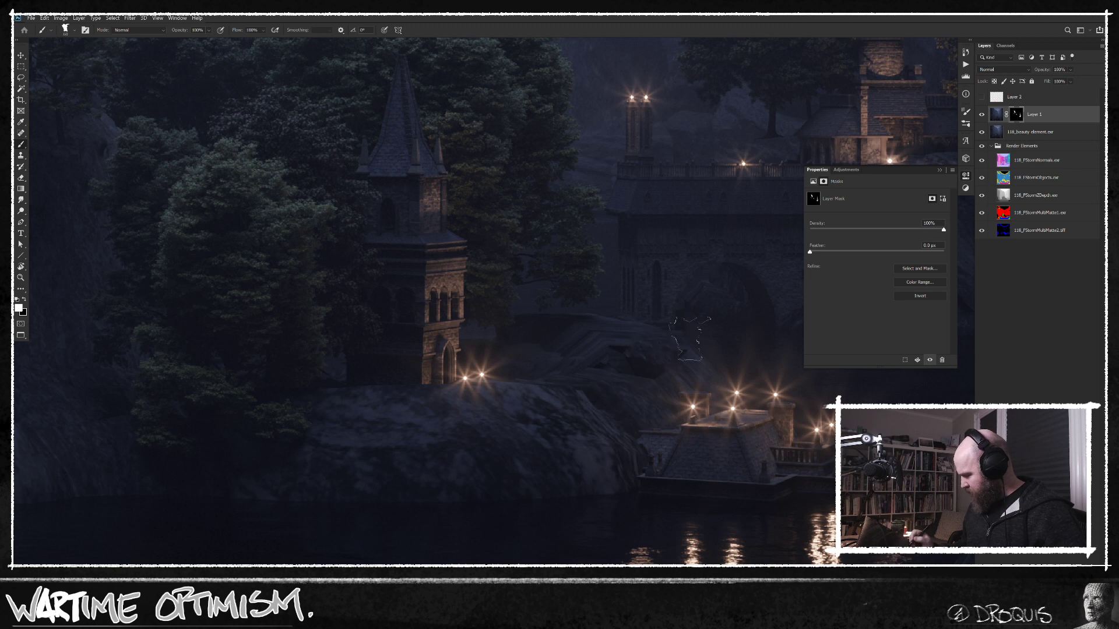
pyautogui.press('[')
pyautogui.press('[')
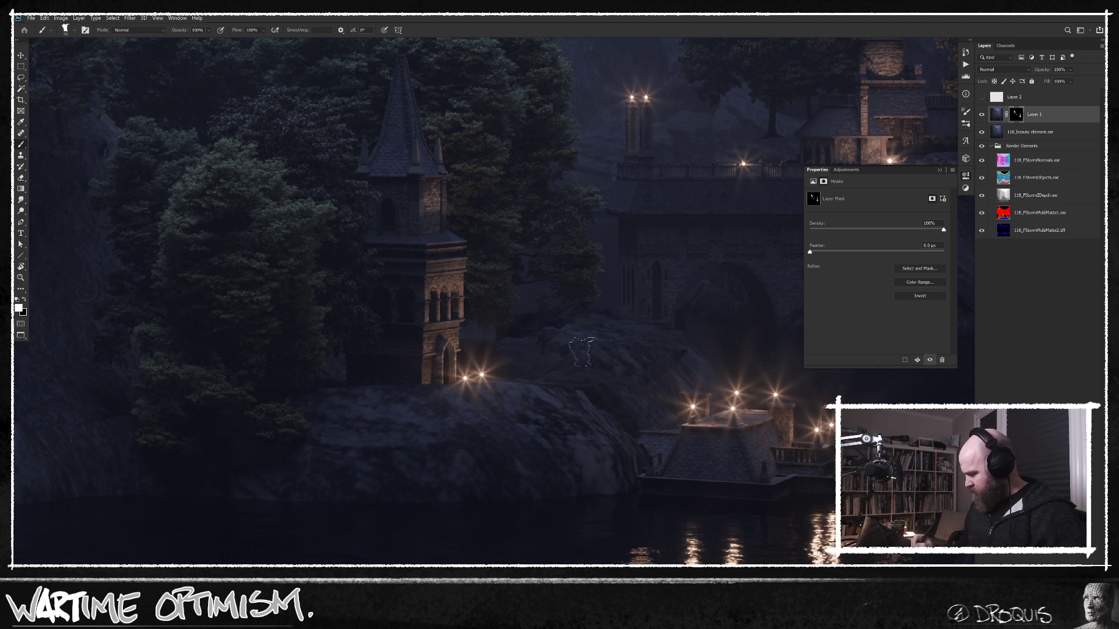
# Step: Blend Layer 1's shore rock below the small tower, alternating white and black brush strokes on the mask
pyautogui.moveTo(605, 475); pyautogui.dragTo(737, 433)
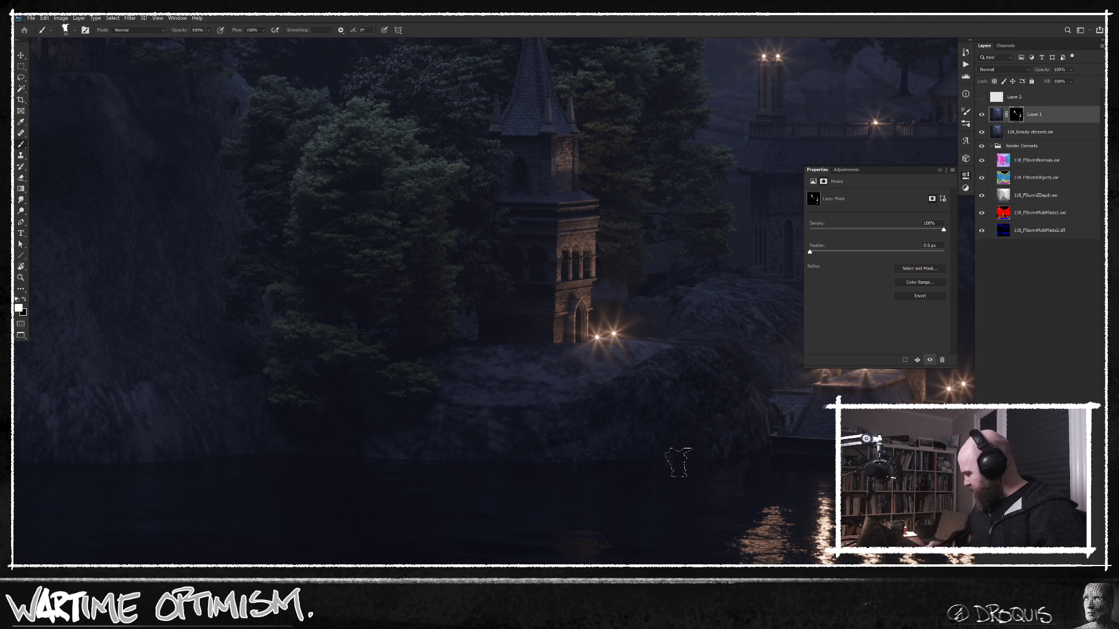
pyautogui.moveTo(716, 501); pyautogui.dragTo(751, 504)
pyautogui.moveTo(687, 360)
pyautogui.mouseDown()
pyautogui.moveTo(621, 386)
pyautogui.moveTo(630, 366)
pyautogui.moveTo(567, 387)
pyautogui.mouseUp()
pyautogui.press('x')
pyautogui.moveTo(669, 349); pyautogui.dragTo(509, 381)
pyautogui.press('x')
pyautogui.moveTo(604, 378)
pyautogui.mouseDown()
pyautogui.moveTo(542, 373)
pyautogui.moveTo(559, 361)
pyautogui.moveTo(499, 374)
pyautogui.moveTo(497, 394)
pyautogui.mouseUp()
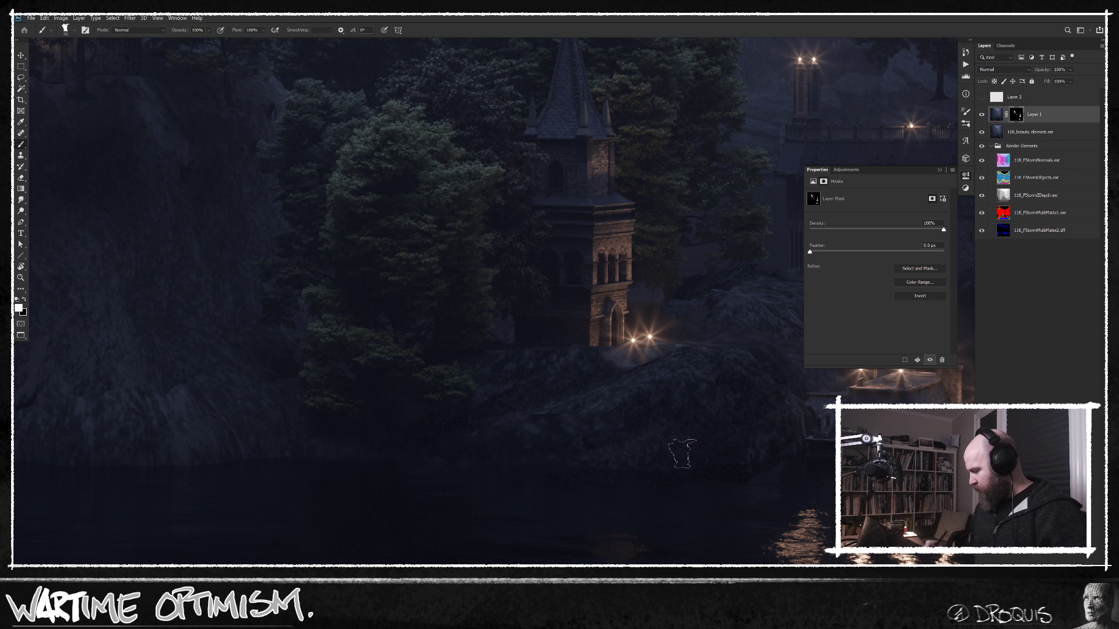
# Step: Reveal Layer 1's rock texture on the castle's rocky base down to the waterline, comparing with the mask off and on
pyautogui.moveTo(721, 481); pyautogui.dragTo(706, 488)
pyautogui.moveTo(619, 486); pyautogui.dragTo(772, 465)
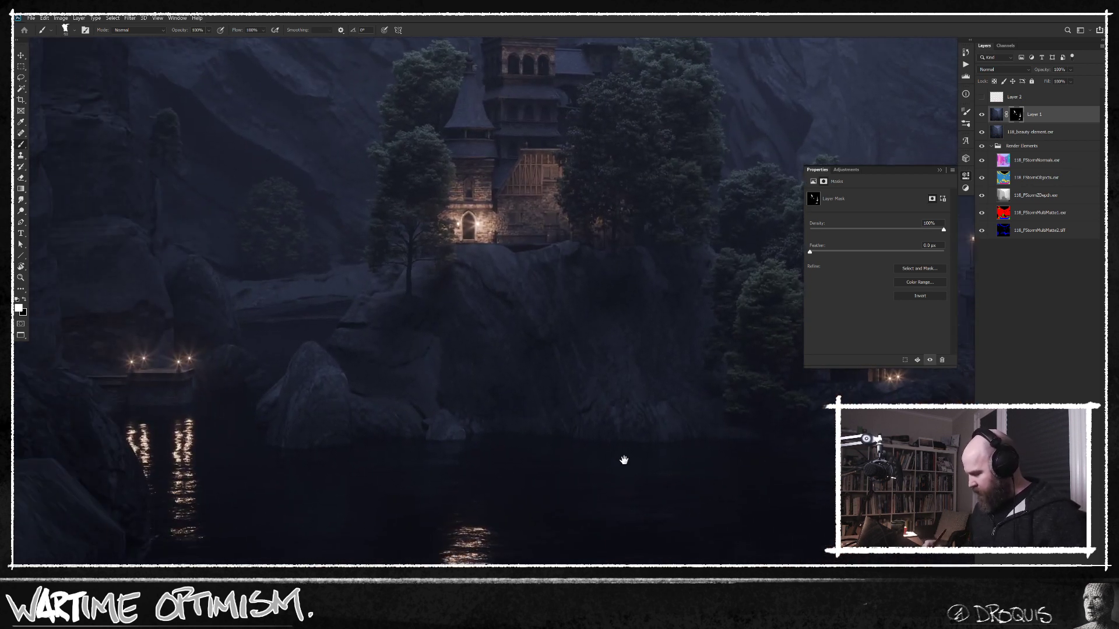
pyautogui.keyDown('shift'); pyautogui.click(1016, 117); pyautogui.keyUp('shift')
pyautogui.keyDown('shift'); pyautogui.click(1016, 118); pyautogui.keyUp('shift')
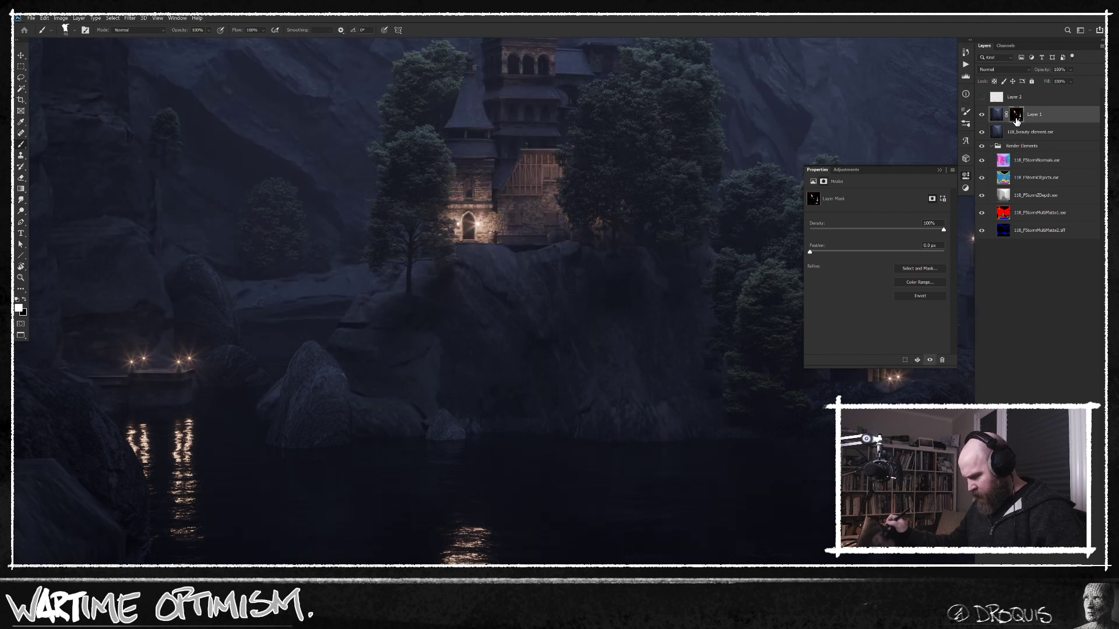
pyautogui.keyDown('shift'); pyautogui.click(1016, 118); pyautogui.keyUp('shift')
pyautogui.keyDown('shift'); pyautogui.click(1016, 118); pyautogui.keyUp('shift')
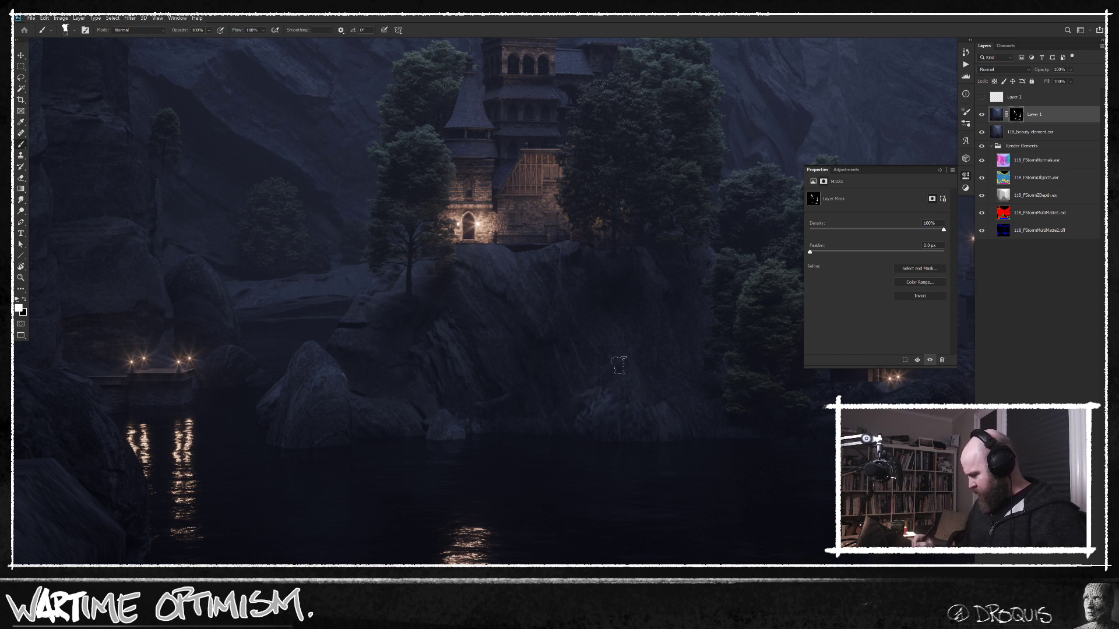
pyautogui.keyDown('shift'); pyautogui.click(1017, 115); pyautogui.keyUp('shift')
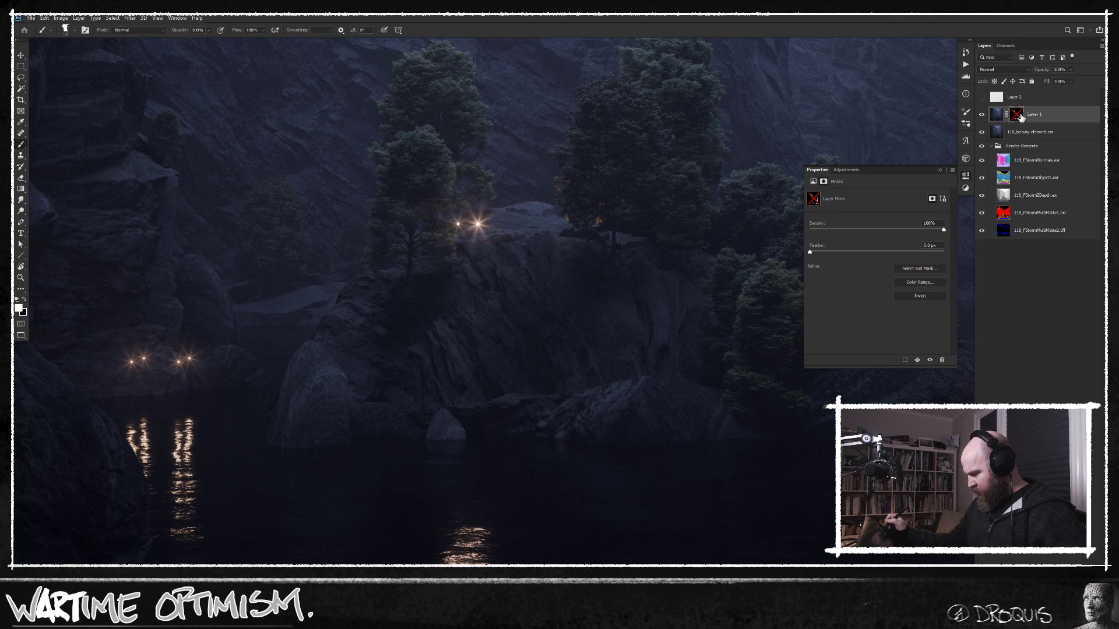
pyautogui.keyDown('shift'); pyautogui.click(1020, 116); pyautogui.keyUp('shift')
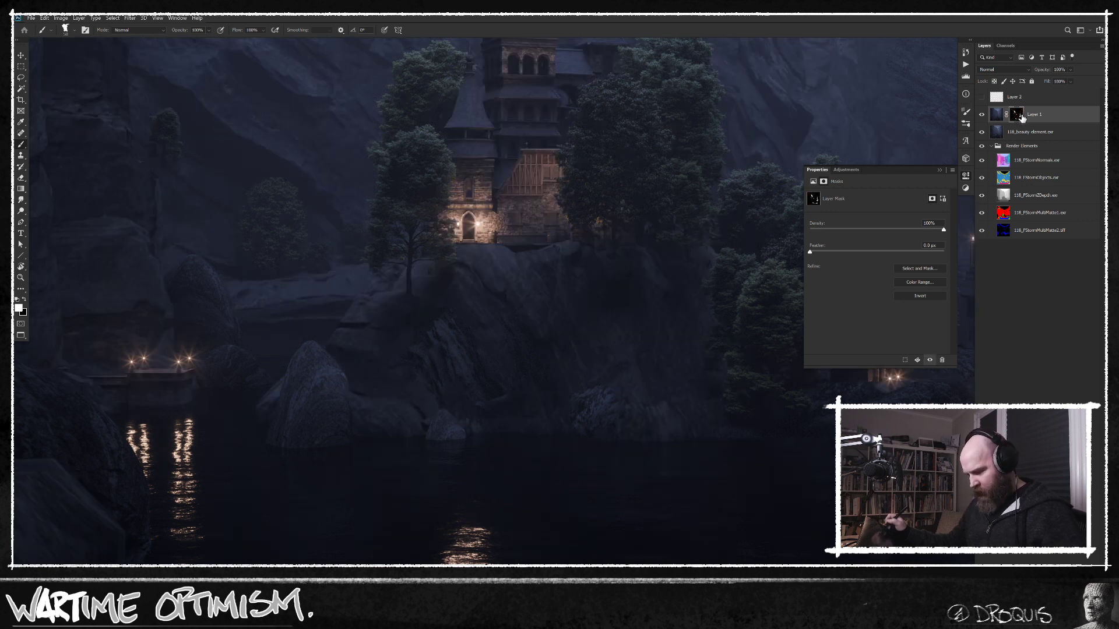
# Step: Compare the castle base and the left shore with Layer 1's mask disabled and enabled
pyautogui.click(1025, 114)
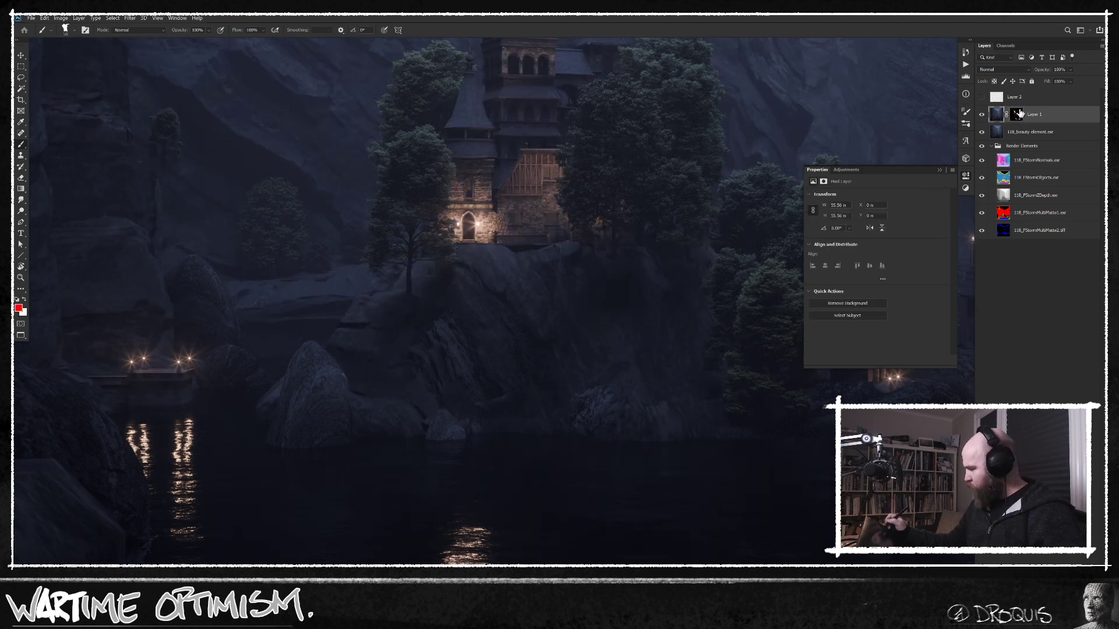
pyautogui.keyDown('shift'); pyautogui.click(1020, 115); pyautogui.keyUp('shift')
pyautogui.keyDown('shift'); pyautogui.click(1020, 115); pyautogui.keyUp('shift')
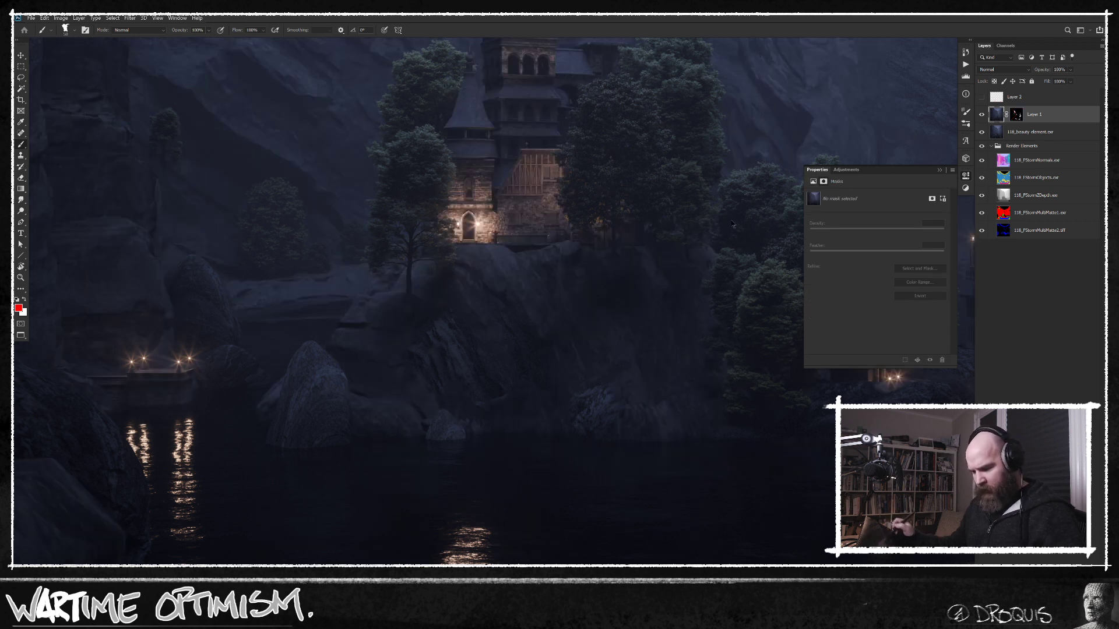
pyautogui.hscroll(-10, 392, 369)
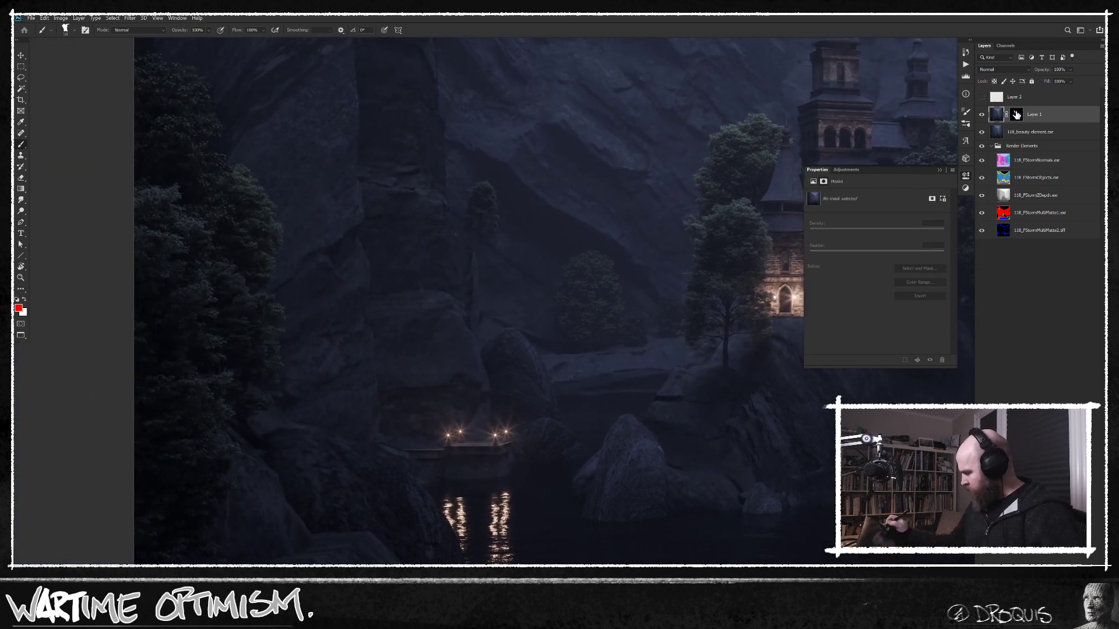
pyautogui.keyDown('shift'); pyautogui.click(1016, 114); pyautogui.keyUp('shift')
pyautogui.keyDown('shift'); pyautogui.click(1016, 114); pyautogui.keyUp('shift')
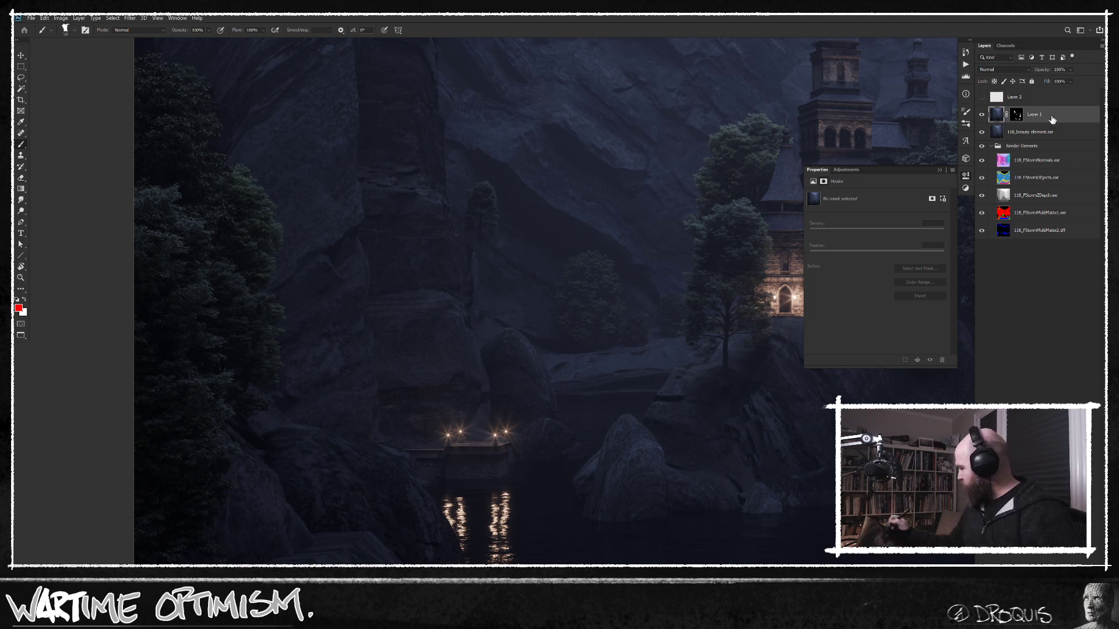
# Step: Revert the history to the last Enable Layer Mask state, target Layer 1's mask and reset the painting colours to default
pyautogui.click(965, 52)
pyautogui.click(929, 232)
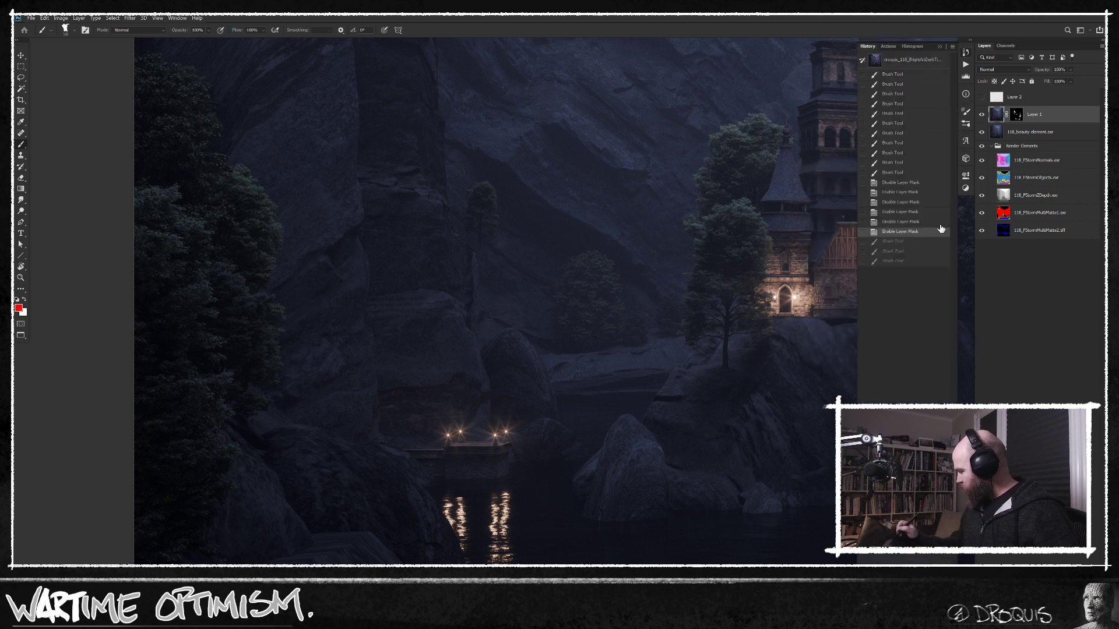
pyautogui.click(1018, 116)
pyautogui.press('d')
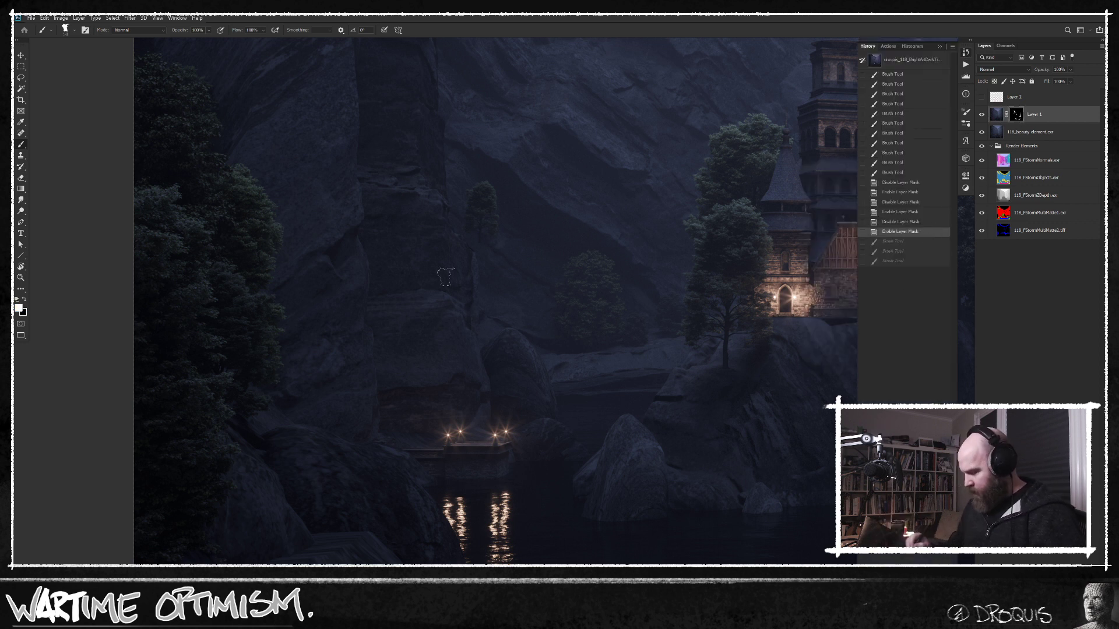
# Step: Reveal Layer 1's rock detail on the cliff ledge above the left dock, and compare with the layer hidden and the mask disabled
pyautogui.moveTo(484, 252)
pyautogui.mouseDown()
pyautogui.moveTo(474, 294)
pyautogui.moveTo(486, 259)
pyautogui.moveTo(435, 247)
pyautogui.mouseUp()
pyautogui.moveTo(493, 302); pyautogui.dragTo(499, 287)
pyautogui.moveTo(502, 247); pyautogui.dragTo(494, 287)
pyautogui.moveTo(487, 342); pyautogui.dragTo(482, 366)
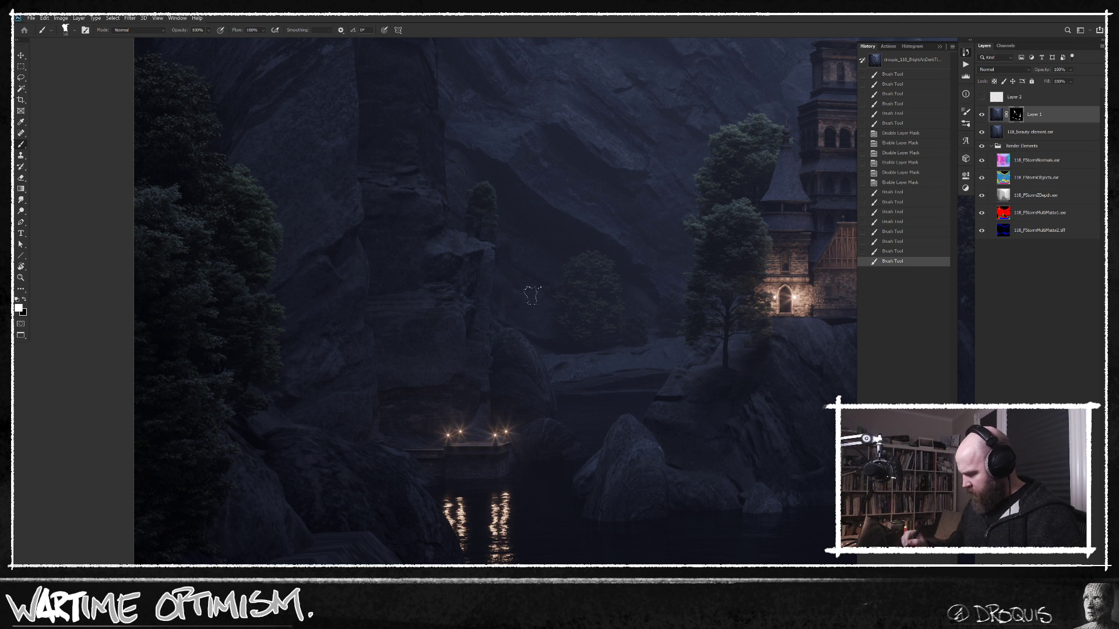
pyautogui.moveTo(556, 306); pyautogui.dragTo(548, 294)
pyautogui.moveTo(431, 242); pyautogui.dragTo(421, 257)
pyautogui.moveTo(418, 253)
pyautogui.mouseDown()
pyautogui.moveTo(432, 227)
pyautogui.moveTo(379, 219)
pyautogui.moveTo(403, 211)
pyautogui.moveTo(364, 210)
pyautogui.mouseUp()
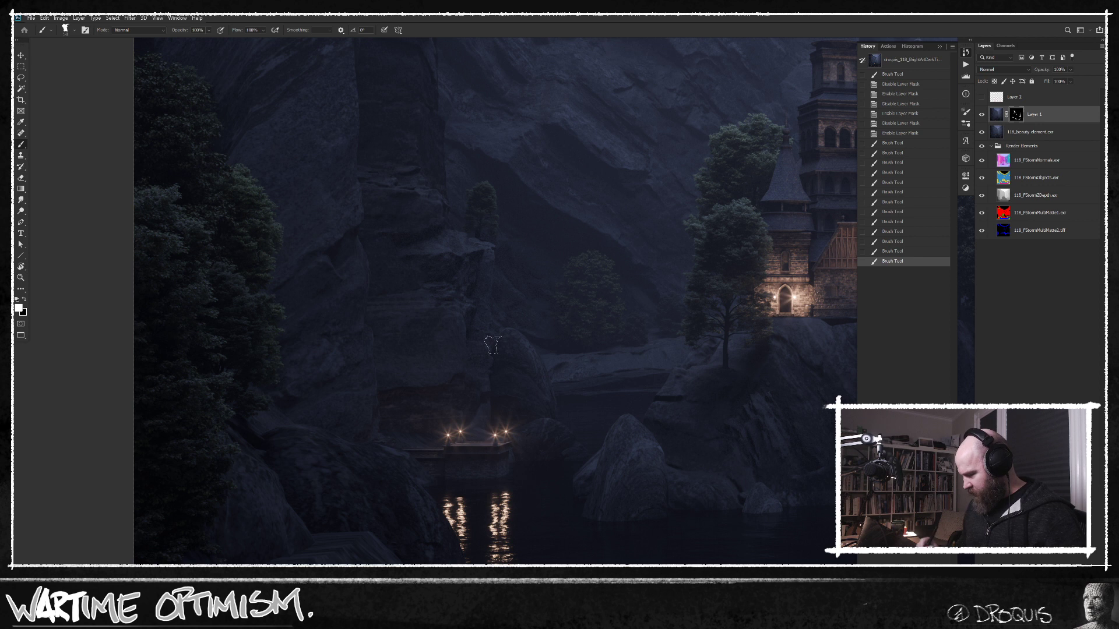
pyautogui.click(981, 115)
pyautogui.click(982, 116)
pyautogui.keyDown('shift'); pyautogui.click(1015, 117); pyautogui.keyUp('shift')
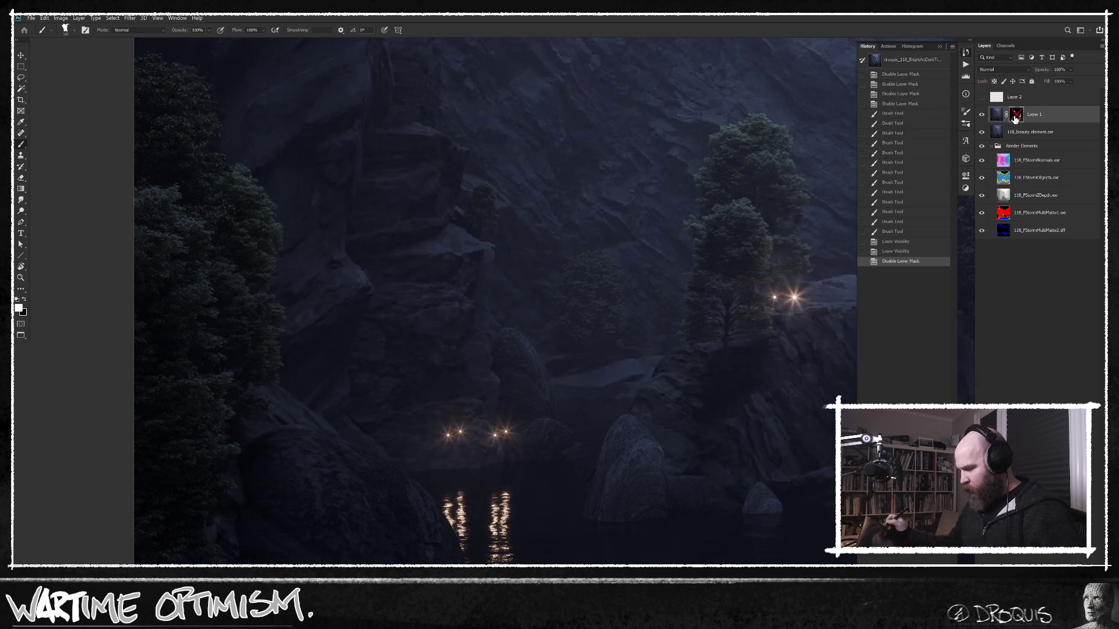
pyautogui.keyDown('shift'); pyautogui.click(1015, 117); pyautogui.keyUp('shift')
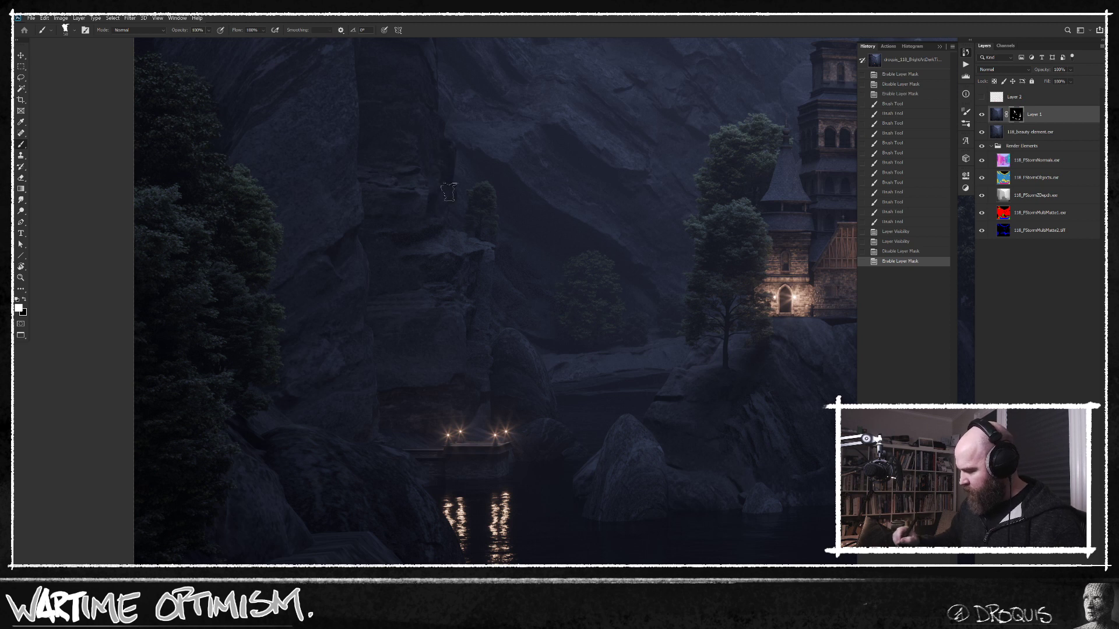
# Step: Reveal Layer 1's rock detail on the cliff wall above the left dock, using a larger brush for the broad areas
pyautogui.moveTo(443, 216); pyautogui.dragTo(469, 145)
pyautogui.moveTo(461, 215); pyautogui.dragTo(469, 251)
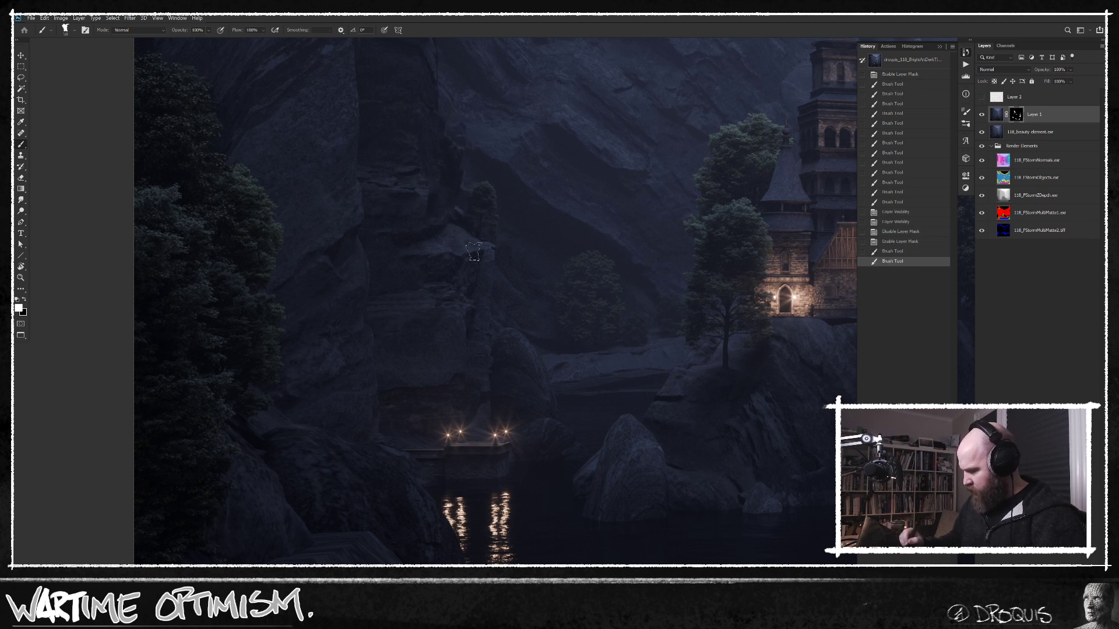
pyautogui.moveTo(412, 148)
pyautogui.mouseDown()
pyautogui.moveTo(410, 212)
pyautogui.moveTo(386, 189)
pyautogui.moveTo(399, 238)
pyautogui.mouseUp()
pyautogui.press(']')
pyautogui.press(']')
pyautogui.moveTo(366, 142); pyautogui.dragTo(391, 301)
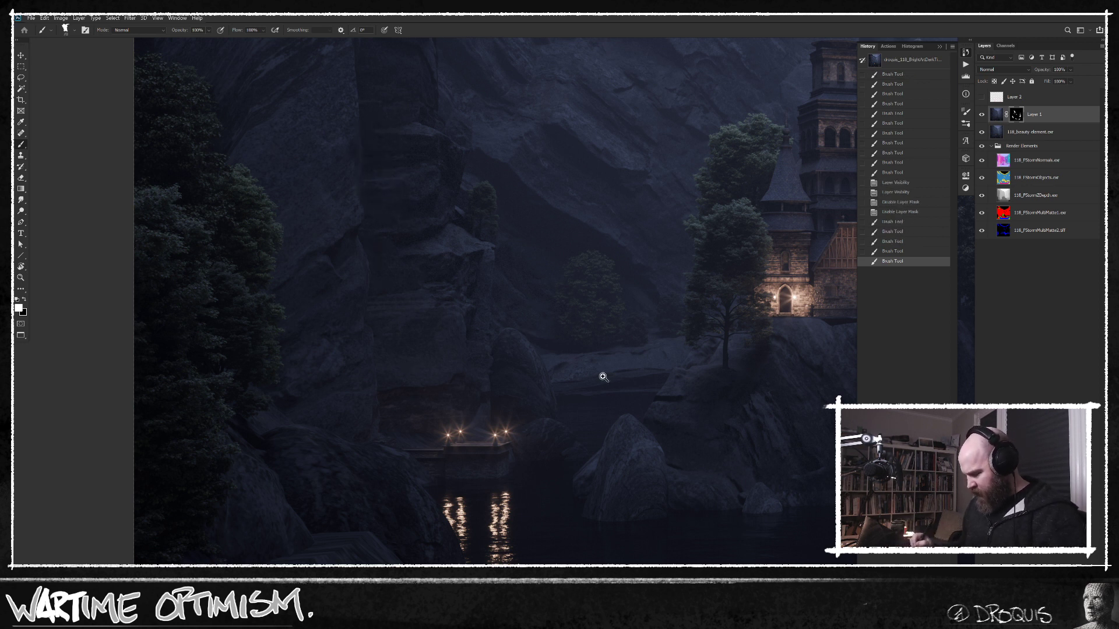
# Step: Compare Layer 1's mask off and on, and reveal its rock detail on the dark left cliff below the upper house
pyautogui.keyDown('alt'); pyautogui.click(603, 377); pyautogui.keyUp('alt')
pyautogui.moveTo(545, 255); pyautogui.dragTo(550, 437)
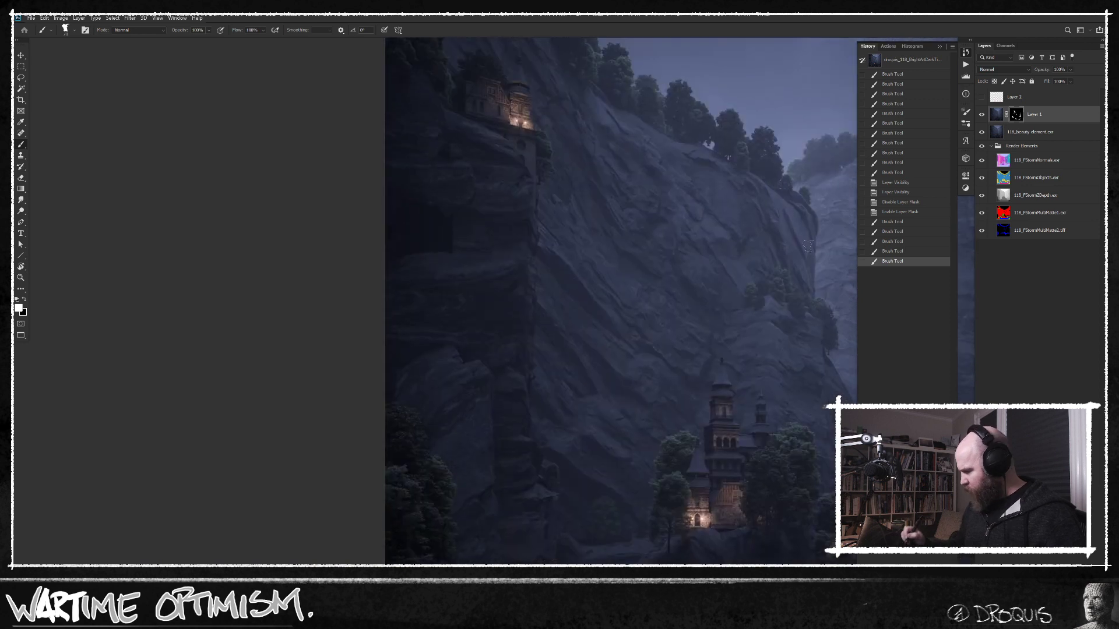
pyautogui.keyDown('shift'); pyautogui.click(1017, 115); pyautogui.keyUp('shift')
pyautogui.keyDown('shift'); pyautogui.click(1017, 115); pyautogui.keyUp('shift')
pyautogui.moveTo(455, 218)
pyautogui.mouseDown()
pyautogui.moveTo(430, 217)
pyautogui.moveTo(478, 206)
pyautogui.moveTo(416, 200)
pyautogui.moveTo(436, 203)
pyautogui.moveTo(400, 219)
pyautogui.moveTo(401, 191)
pyautogui.moveTo(408, 208)
pyautogui.moveTo(364, 192)
pyautogui.moveTo(472, 226)
pyautogui.moveTo(370, 209)
pyautogui.moveTo(449, 242)
pyautogui.moveTo(396, 242)
pyautogui.mouseUp()
pyautogui.moveTo(466, 242); pyautogui.dragTo(374, 262)
pyautogui.moveTo(455, 263); pyautogui.dragTo(408, 270)
# Step: Reveal Layer 1's rock detail on the far-left cliff edge above the trees after comparing with the mask disabled and enabled
pyautogui.moveTo(683, 458); pyautogui.dragTo(575, 371)
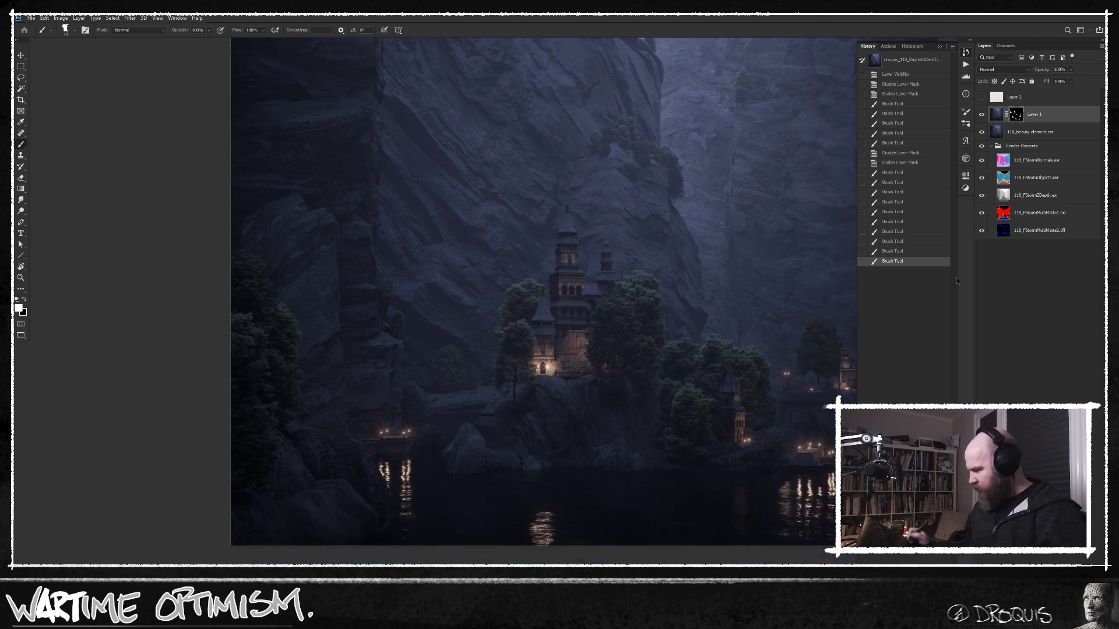
pyautogui.keyDown('shift'); pyautogui.click(1015, 116); pyautogui.keyUp('shift')
pyautogui.keyDown('shift'); pyautogui.click(1017, 117); pyautogui.keyUp('shift')
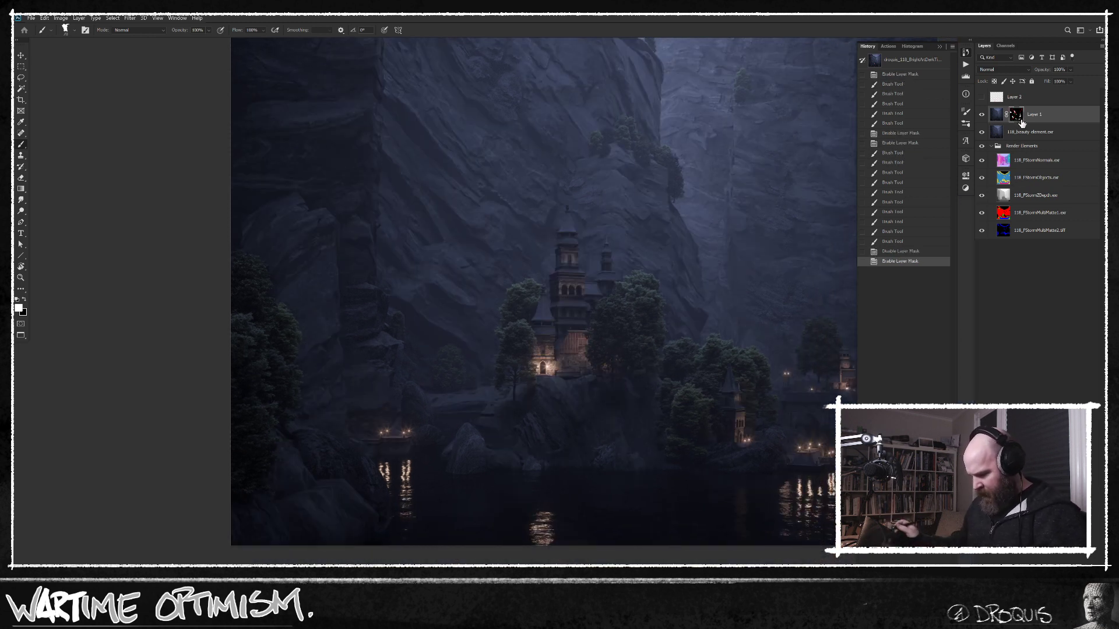
pyautogui.keyDown('shift'); pyautogui.click(1013, 115); pyautogui.keyUp('shift')
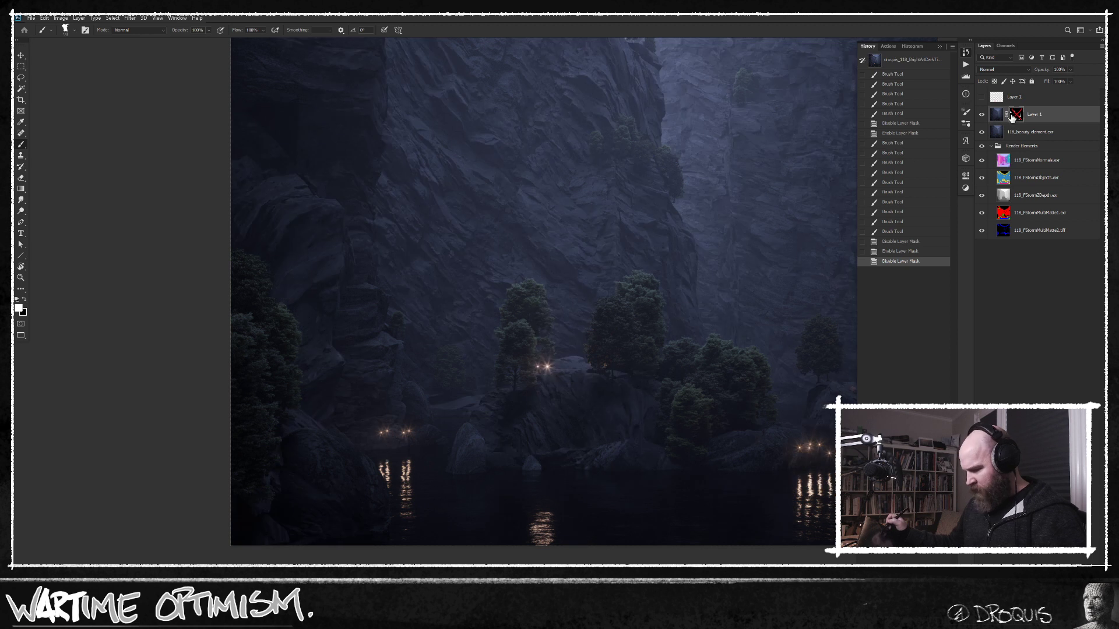
pyautogui.keyDown('shift'); pyautogui.click(1014, 117); pyautogui.keyUp('shift')
pyautogui.moveTo(271, 195); pyautogui.dragTo(236, 181)
pyautogui.moveTo(221, 221); pyautogui.dragTo(208, 217)
pyautogui.moveTo(230, 224)
pyautogui.mouseDown()
pyautogui.moveTo(193, 211)
pyautogui.moveTo(196, 221)
pyautogui.mouseUp()
# Step: Compare with the mask off and on, and reveal Layer 1's rock detail between the left trees and the rock column above the dock
pyautogui.moveTo(452, 393); pyautogui.dragTo(421, 350)
pyautogui.keyDown('shift'); pyautogui.click(1018, 116); pyautogui.keyUp('shift')
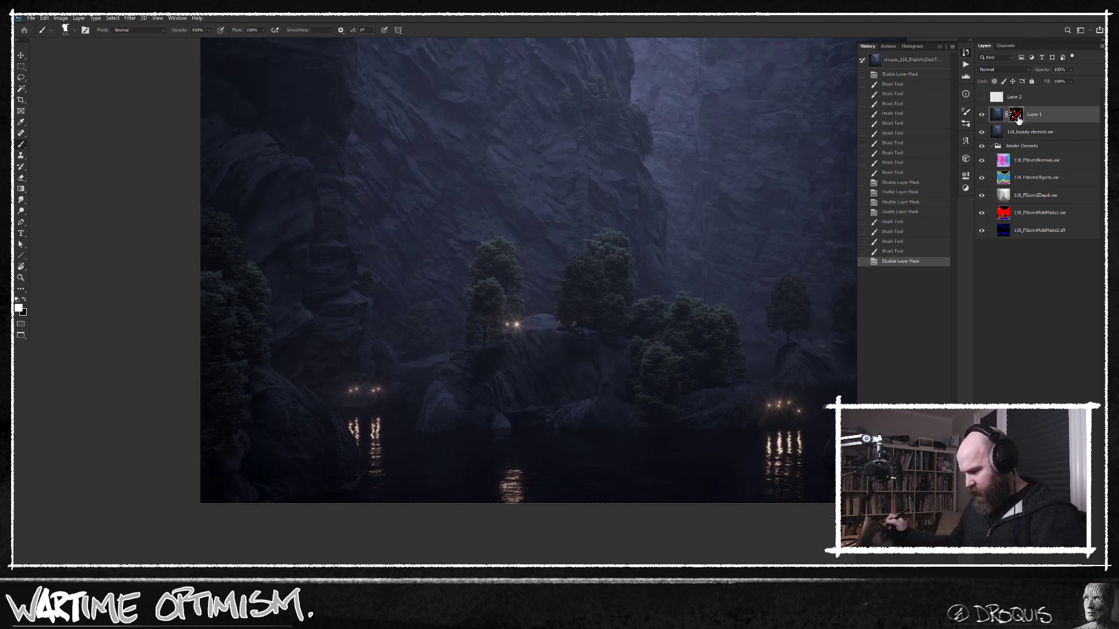
pyautogui.keyDown('shift'); pyautogui.click(1017, 115); pyautogui.keyUp('shift')
pyautogui.keyDown('shift'); pyautogui.click(1017, 116); pyautogui.keyUp('shift')
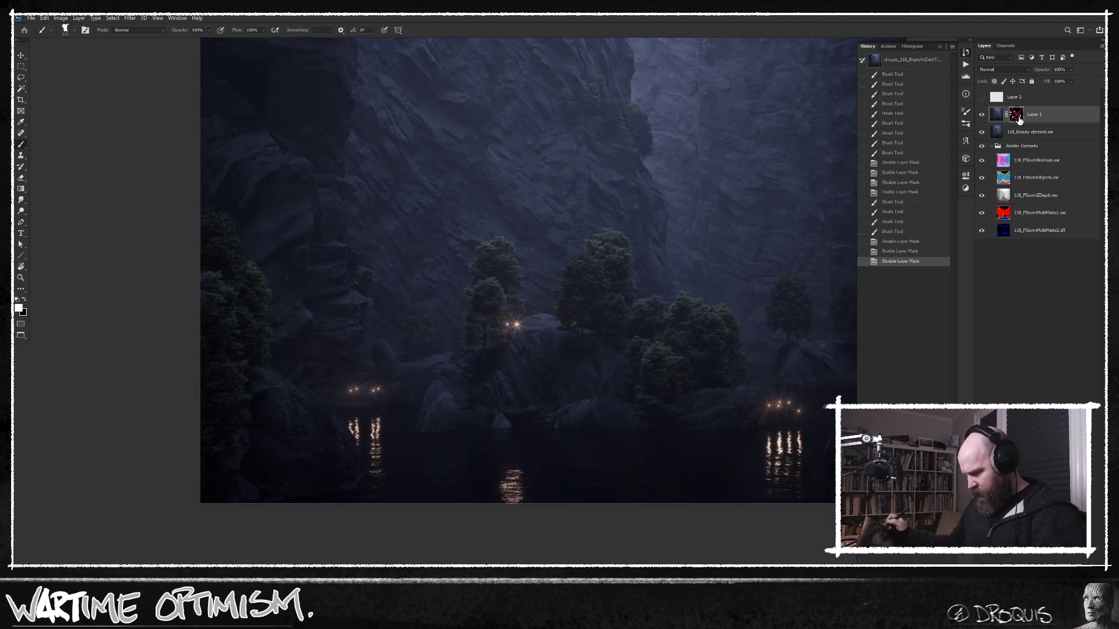
pyautogui.keyDown('shift'); pyautogui.click(1017, 116); pyautogui.keyUp('shift')
pyautogui.moveTo(310, 206); pyautogui.dragTo(313, 243)
pyautogui.moveTo(307, 195)
pyautogui.mouseDown()
pyautogui.moveTo(307, 246)
pyautogui.moveTo(306, 199)
pyautogui.moveTo(294, 263)
pyautogui.moveTo(323, 269)
pyautogui.moveTo(285, 221)
pyautogui.moveTo(280, 314)
pyautogui.mouseUp()
pyautogui.moveTo(285, 236); pyautogui.dragTo(252, 250)
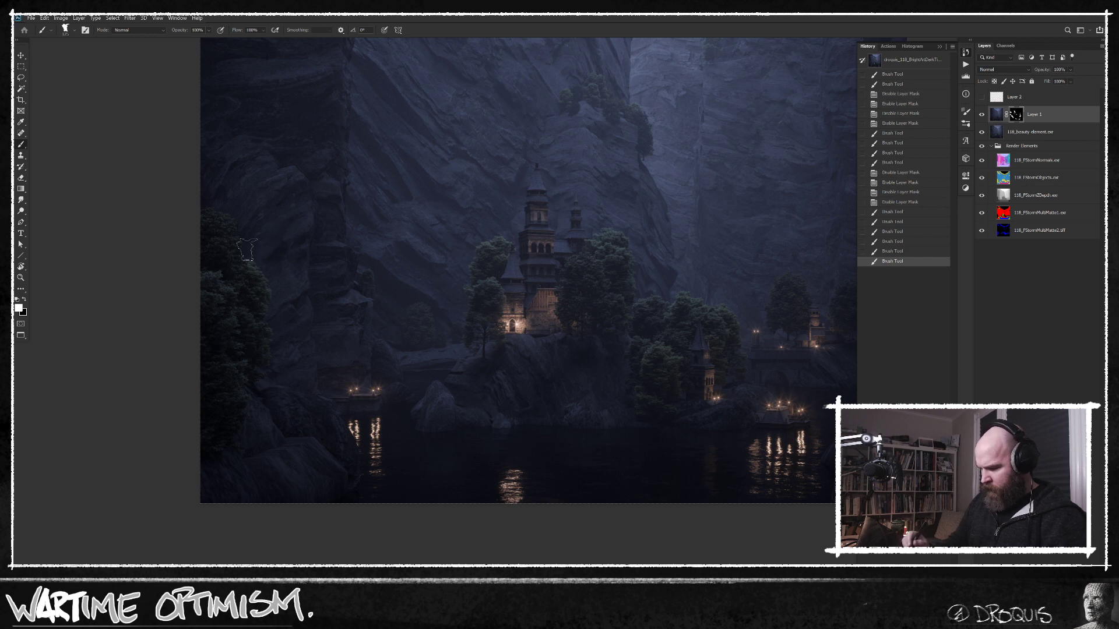
# Step: Compare the left cliff and castle base with Layer 1's mask disabled and enabled, and show the Info and Color panels
pyautogui.keyDown('shift'); pyautogui.click(1017, 116); pyautogui.keyUp('shift')
pyautogui.keyDown('shift'); pyautogui.click(1019, 116); pyautogui.keyUp('shift')
pyautogui.keyDown('shift'); pyautogui.click(1021, 116); pyautogui.keyUp('shift')
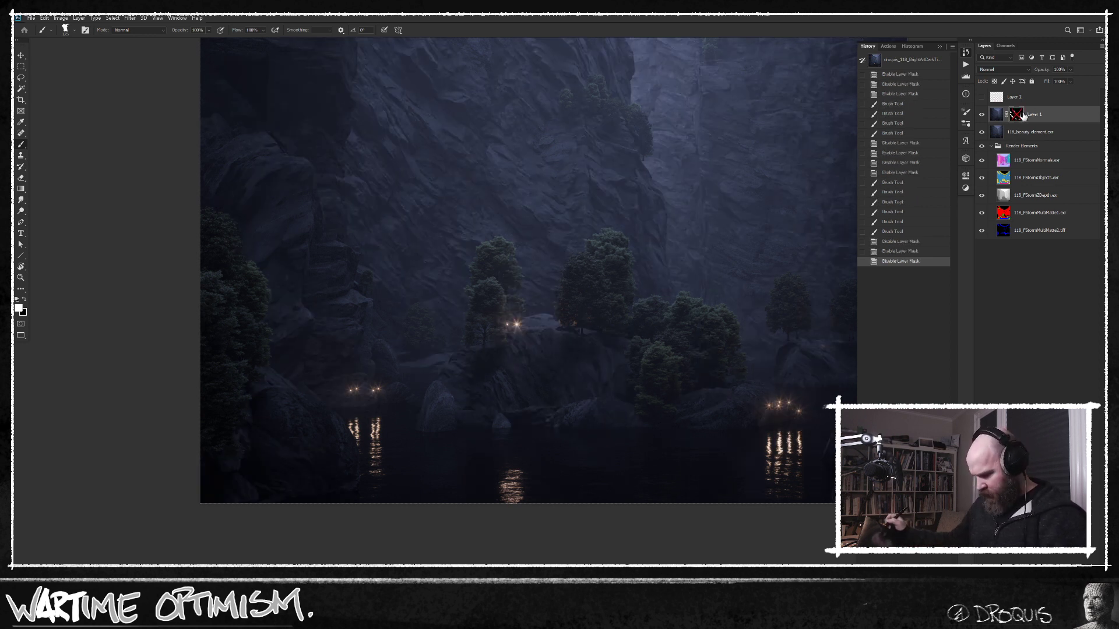
pyautogui.keyDown('shift'); pyautogui.click(1022, 116); pyautogui.keyUp('shift')
pyautogui.keyDown('shift'); pyautogui.click(1023, 116); pyautogui.keyUp('shift')
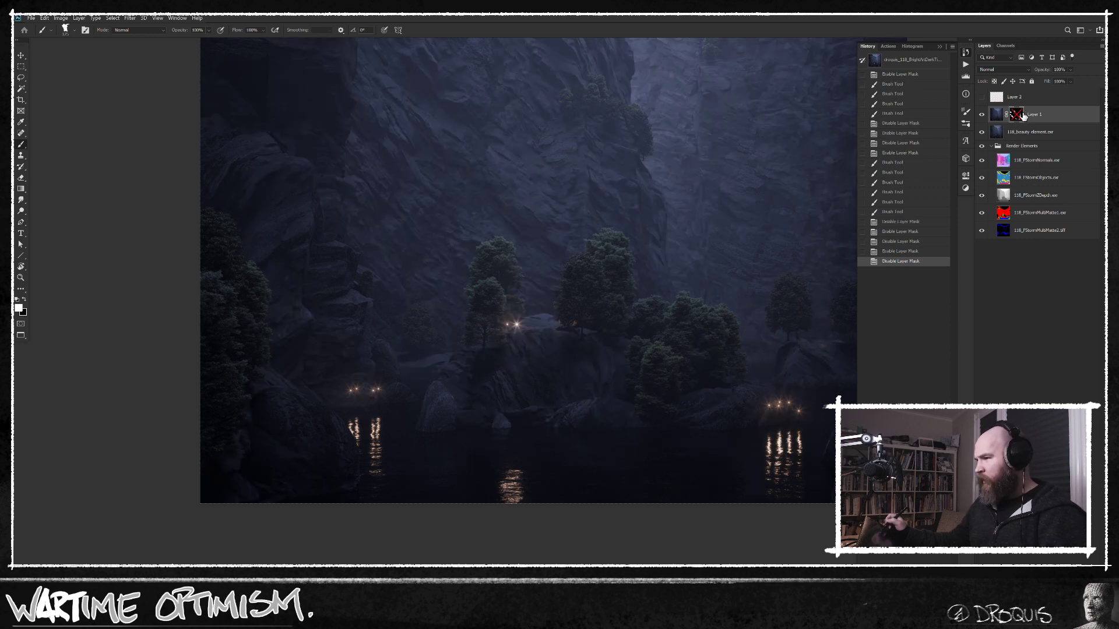
pyautogui.click(965, 94)
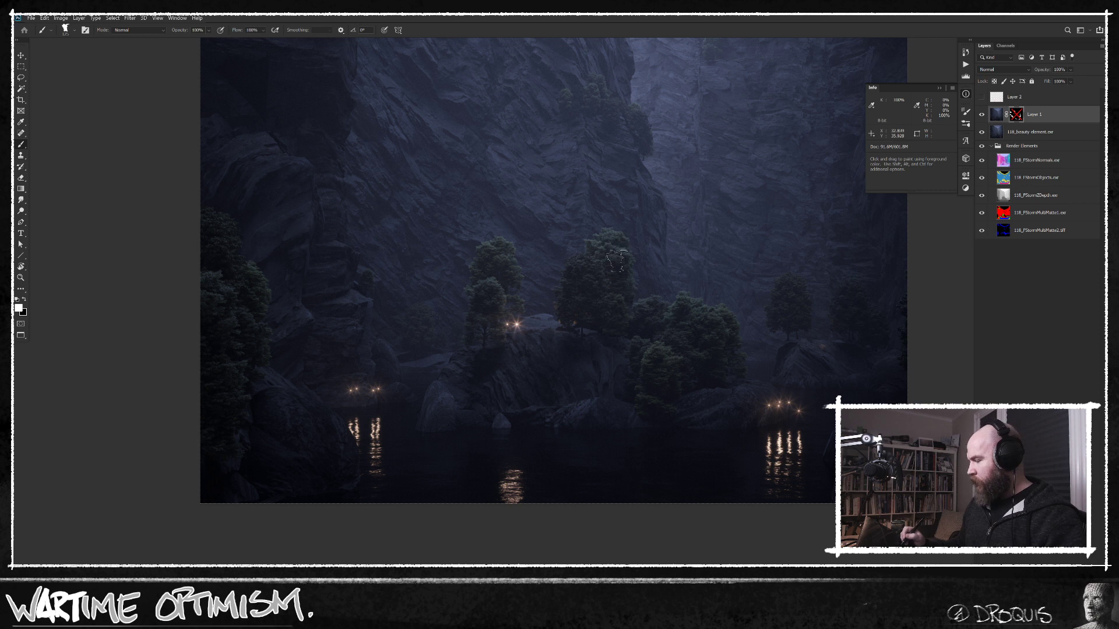
pyautogui.moveTo(565, 366); pyautogui.dragTo(552, 352)
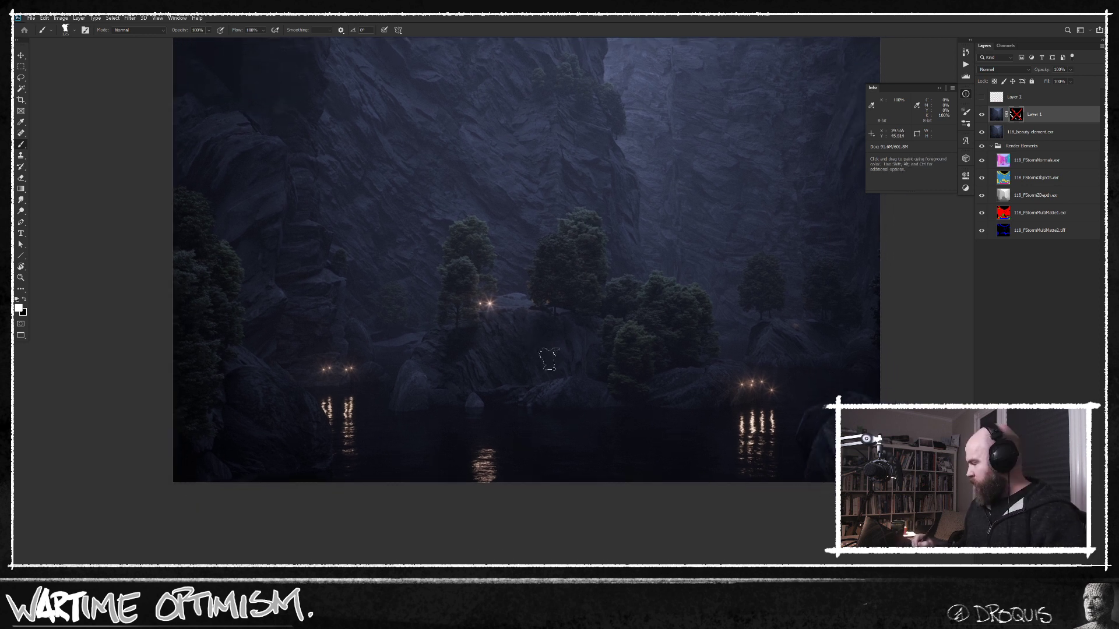
pyautogui.press('F6')
pyautogui.press('F6')
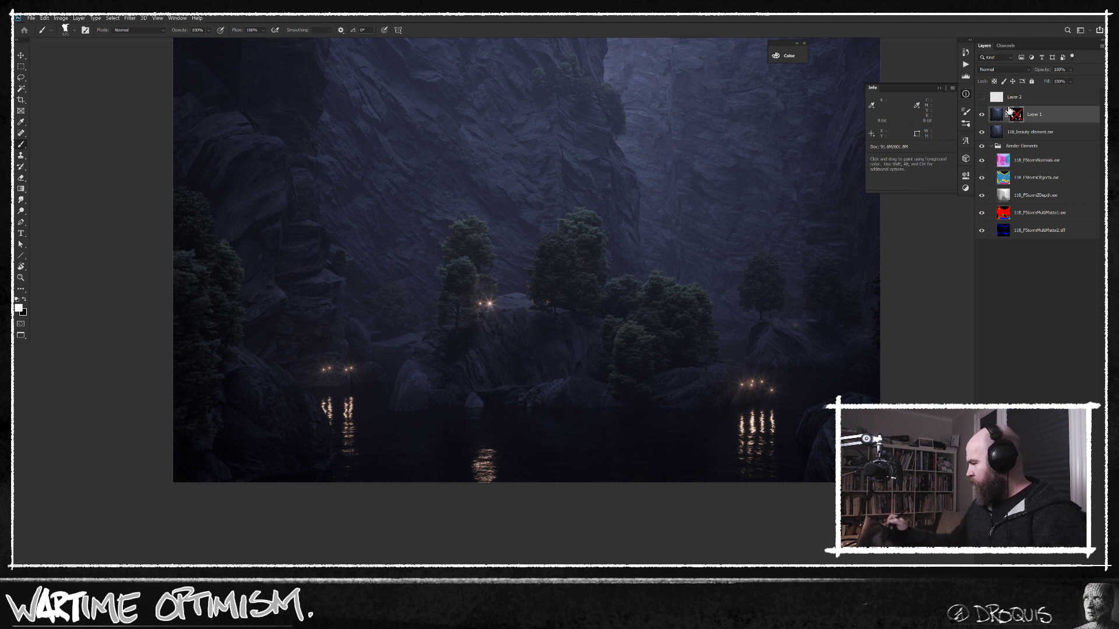
pyautogui.moveTo(326, 415); pyautogui.dragTo(345, 413)
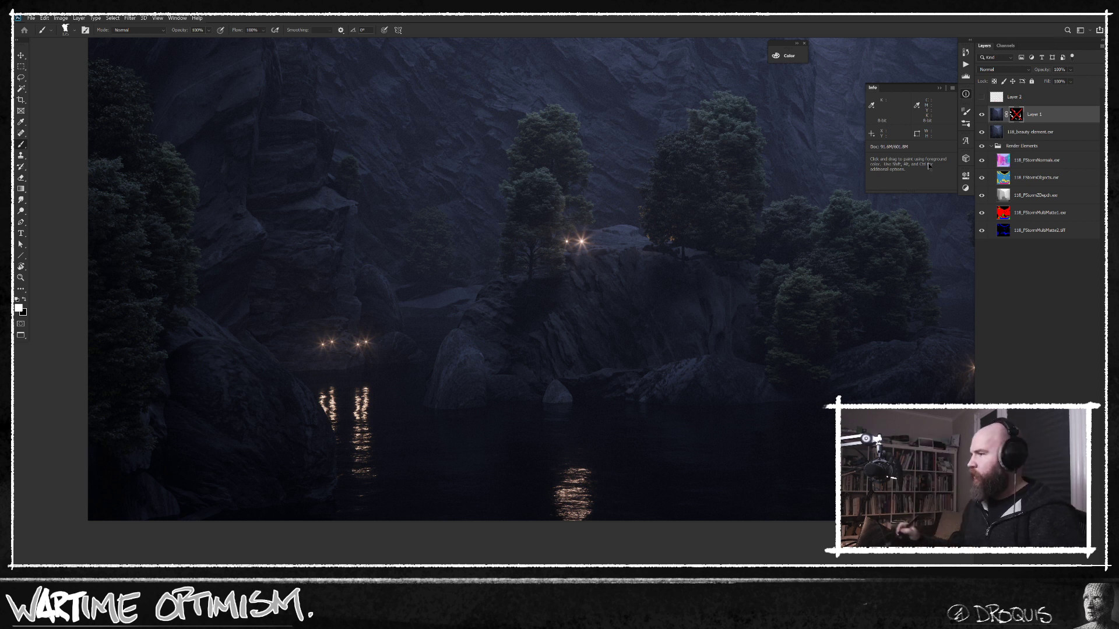
# Step: Re-enable Layer 1's mask and reveal its rock detail on the foreground boulders of the left shore with a larger brush
pyautogui.keyDown('shift'); pyautogui.click(1017, 116); pyautogui.keyUp('shift')
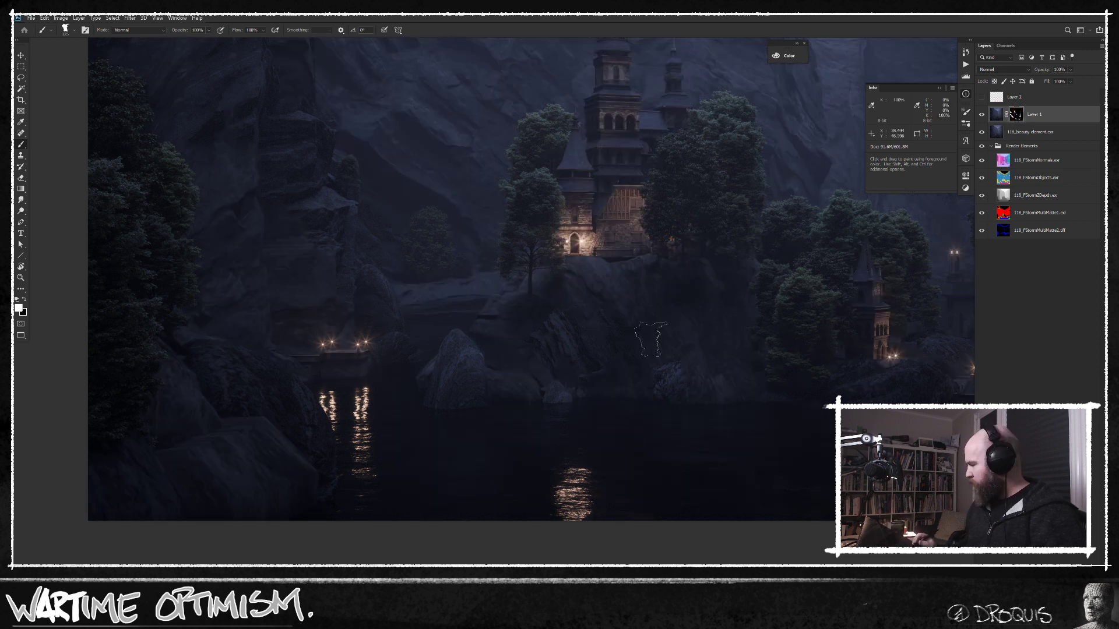
pyautogui.press(']')
pyautogui.moveTo(266, 432)
pyautogui.mouseDown()
pyautogui.moveTo(254, 415)
pyautogui.moveTo(241, 450)
pyautogui.moveTo(192, 494)
pyautogui.moveTo(158, 468)
pyautogui.moveTo(170, 450)
pyautogui.moveTo(142, 457)
pyautogui.moveTo(123, 509)
pyautogui.moveTo(117, 457)
pyautogui.moveTo(61, 551)
pyautogui.mouseUp()
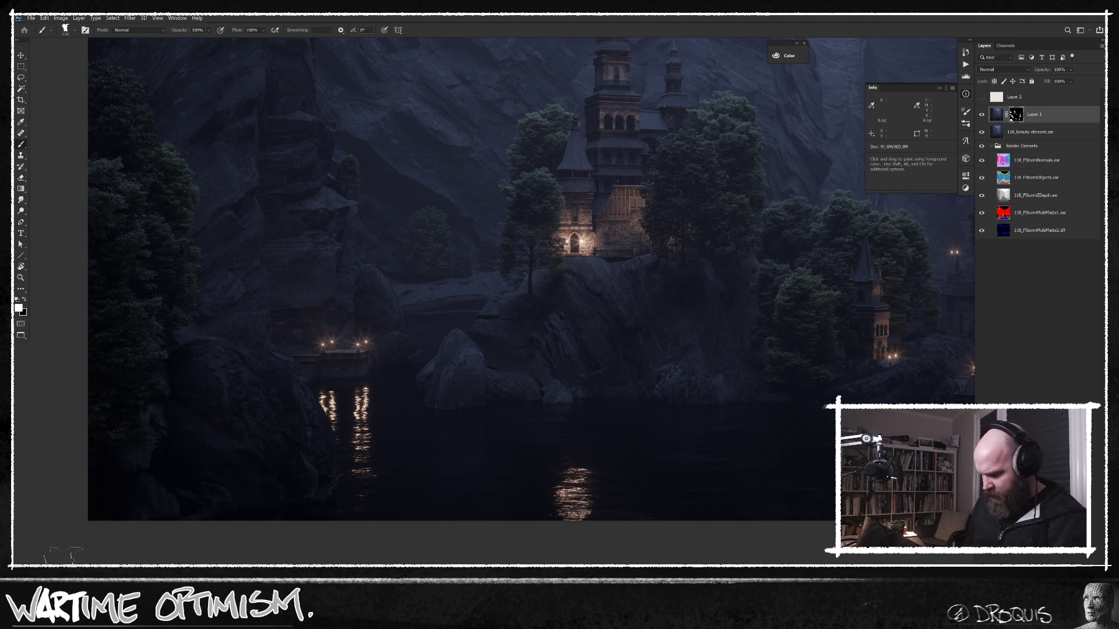
# Step: Check the right shore rocks and then the whole image with Layer 1's mask disabled and enabled
pyautogui.moveTo(769, 462); pyautogui.dragTo(711, 461)
pyautogui.moveTo(688, 455); pyautogui.dragTo(637, 450)
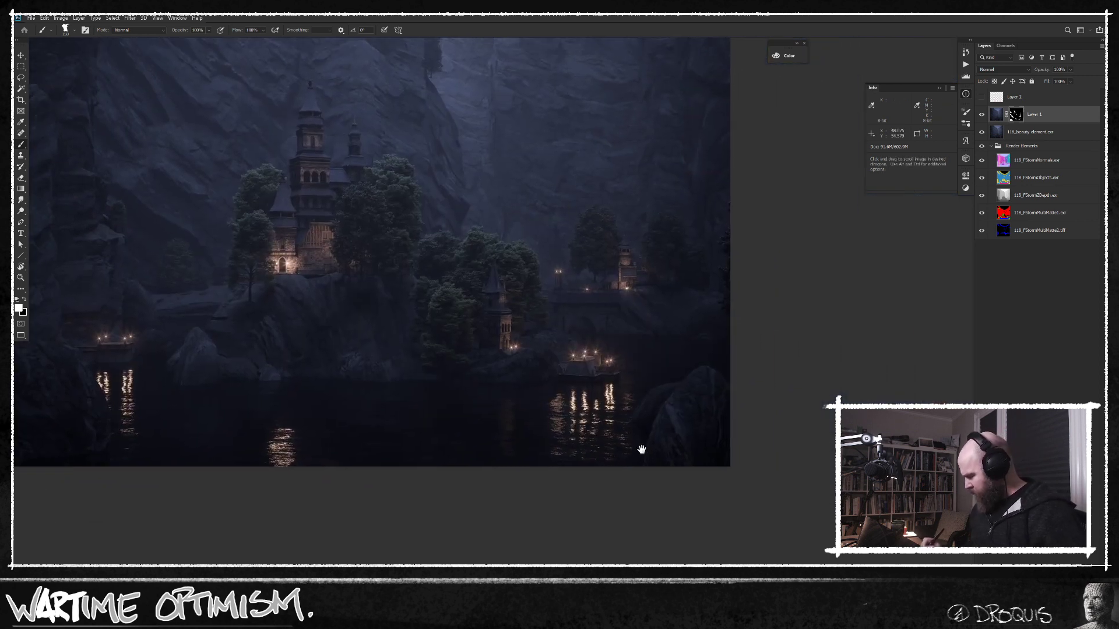
pyautogui.keyDown('shift'); pyautogui.click(1017, 115); pyautogui.keyUp('shift')
pyautogui.keyDown('shift'); pyautogui.click(1020, 120); pyautogui.keyUp('shift')
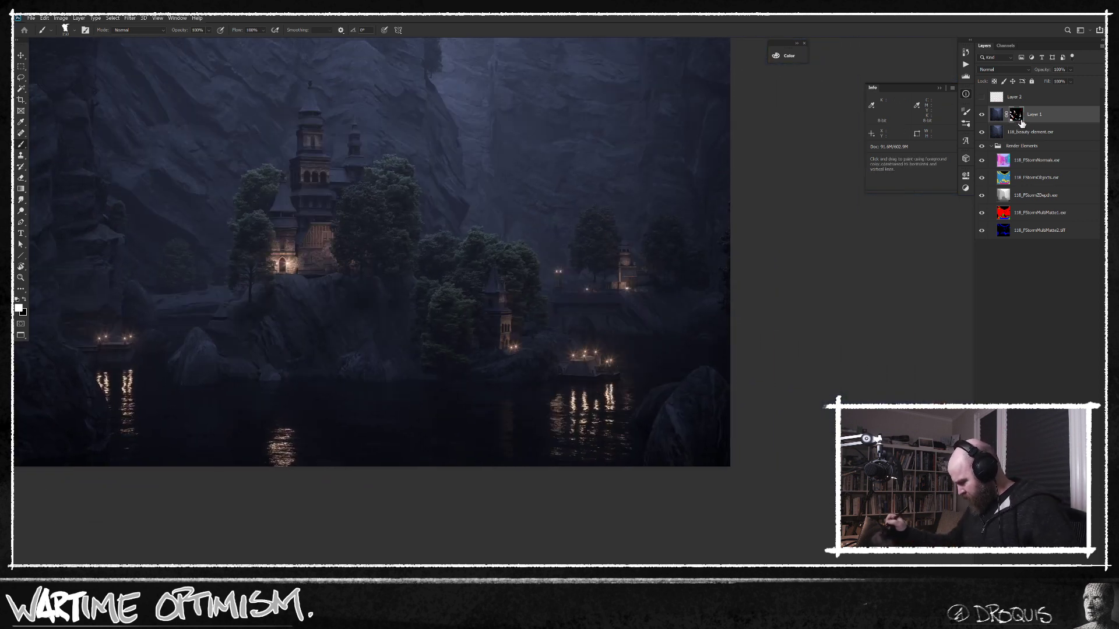
pyautogui.keyDown('shift'); pyautogui.click(1016, 116); pyautogui.keyUp('shift')
pyautogui.keyDown('shift'); pyautogui.click(1023, 121); pyautogui.keyUp('shift')
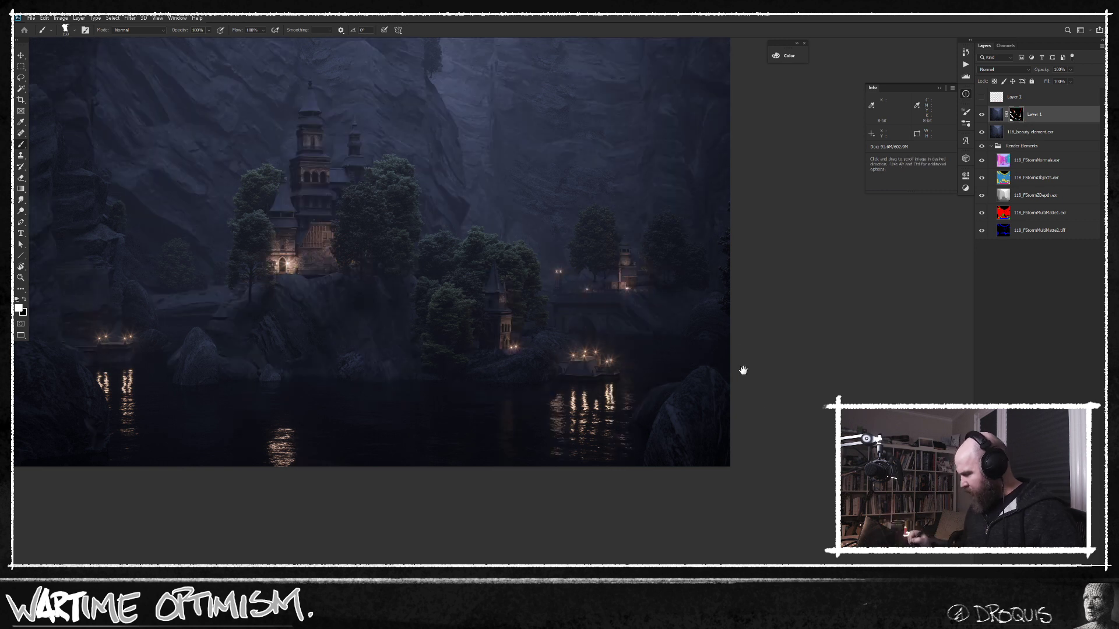
pyautogui.hotkey('ctrl', '0')
pyautogui.moveTo(745, 424); pyautogui.dragTo(744, 424)
pyautogui.moveTo(757, 418); pyautogui.dragTo(780, 413)
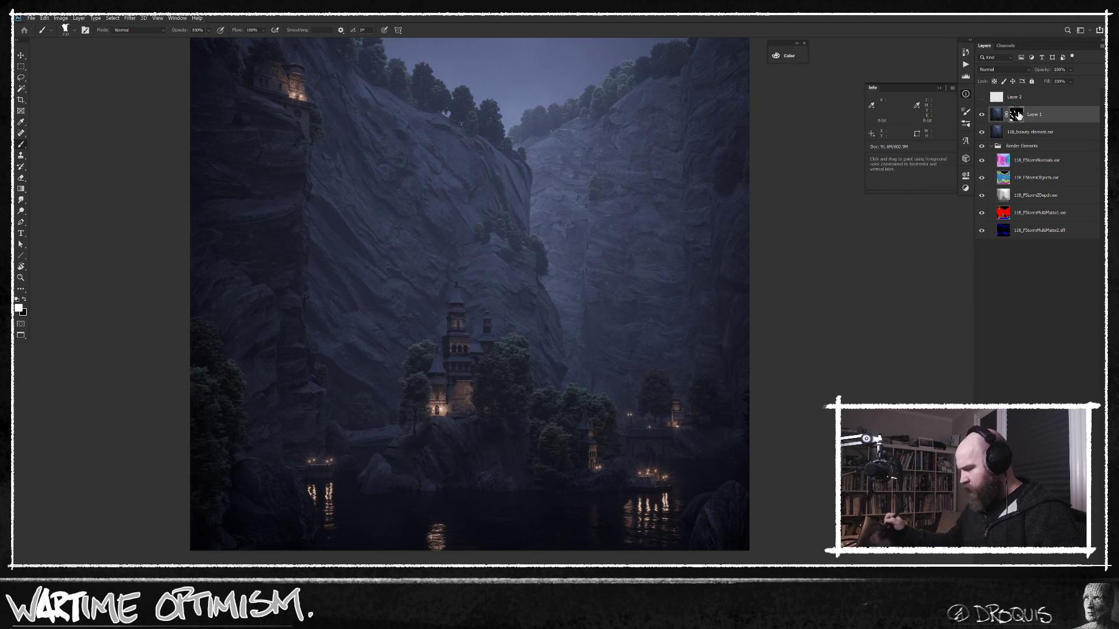
pyautogui.keyDown('shift'); pyautogui.click(1019, 116); pyautogui.keyUp('shift')
pyautogui.keyDown('shift'); pyautogui.click(1018, 116); pyautogui.keyUp('shift')
pyautogui.keyDown('shift'); pyautogui.click(1019, 116); pyautogui.keyUp('shift')
pyautogui.keyDown('shift'); pyautogui.click(1019, 116); pyautogui.keyUp('shift')
# Step: Reveal Layer 1's trees and rock detail on the cliff ledge above the castle, comparing with the mask off and on
pyautogui.click(494, 240)
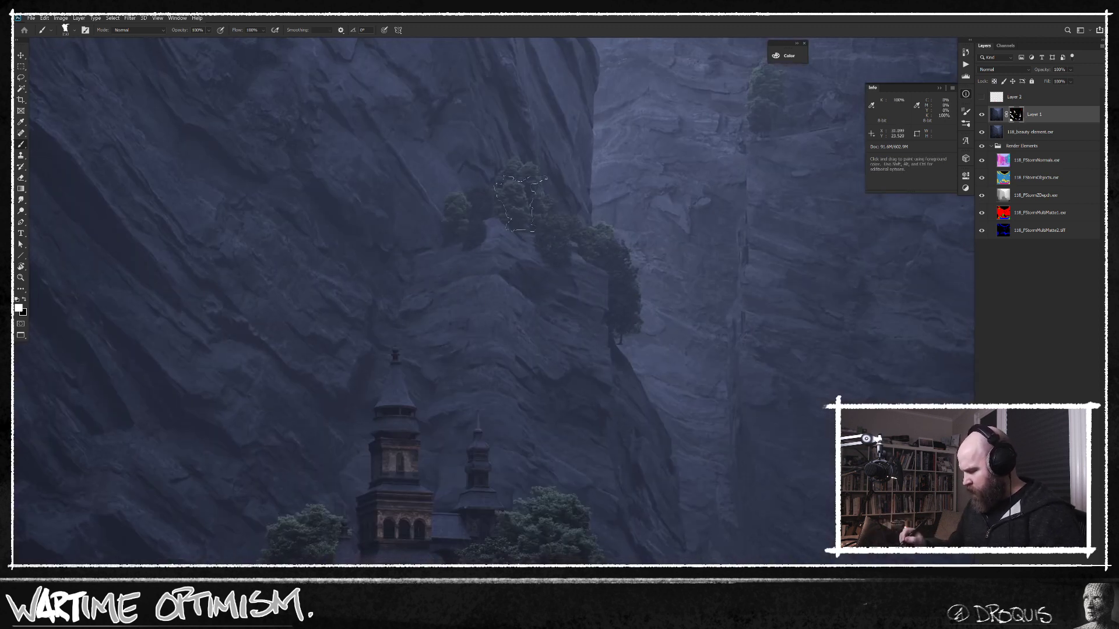
pyautogui.keyDown('shift'); pyautogui.click(1018, 116); pyautogui.keyUp('shift')
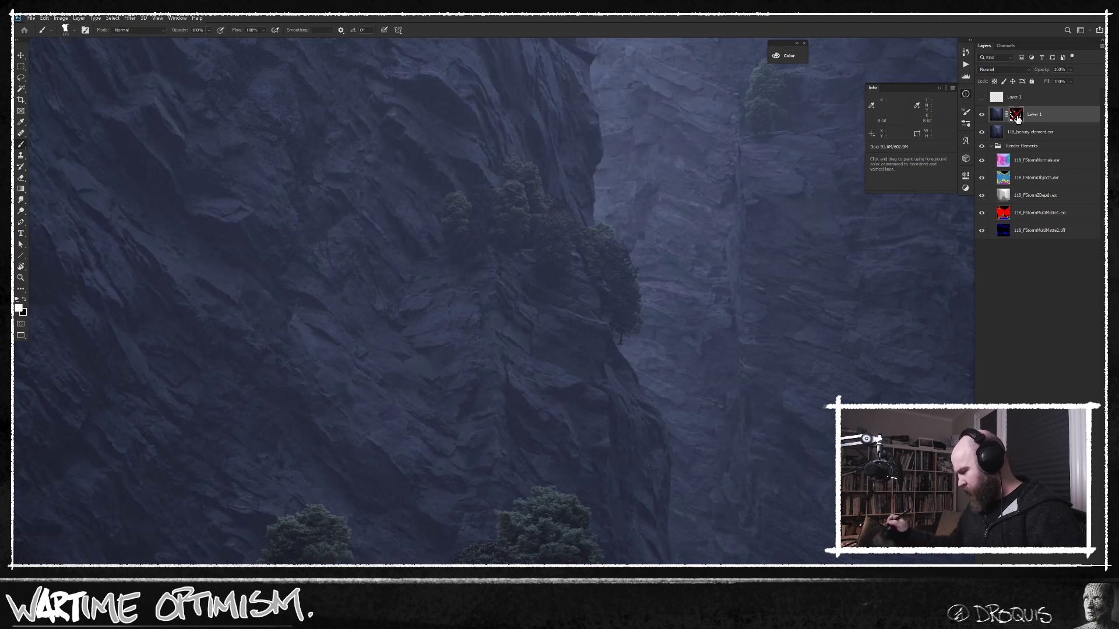
pyautogui.keyDown('shift'); pyautogui.click(1017, 118); pyautogui.keyUp('shift')
pyautogui.keyDown('shift'); pyautogui.click(1017, 117); pyautogui.keyUp('shift')
pyautogui.keyDown('shift'); pyautogui.click(1018, 117); pyautogui.keyUp('shift')
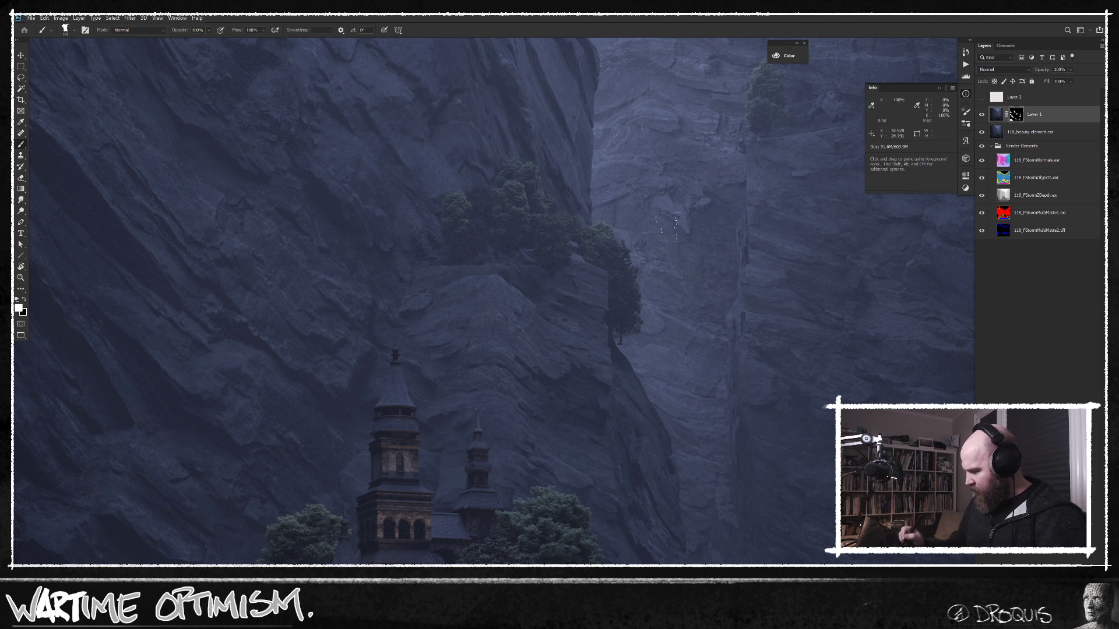
pyautogui.keyDown('shift'); pyautogui.click(1017, 116); pyautogui.keyUp('shift')
pyautogui.keyDown('shift'); pyautogui.click(1017, 115); pyautogui.keyUp('shift')
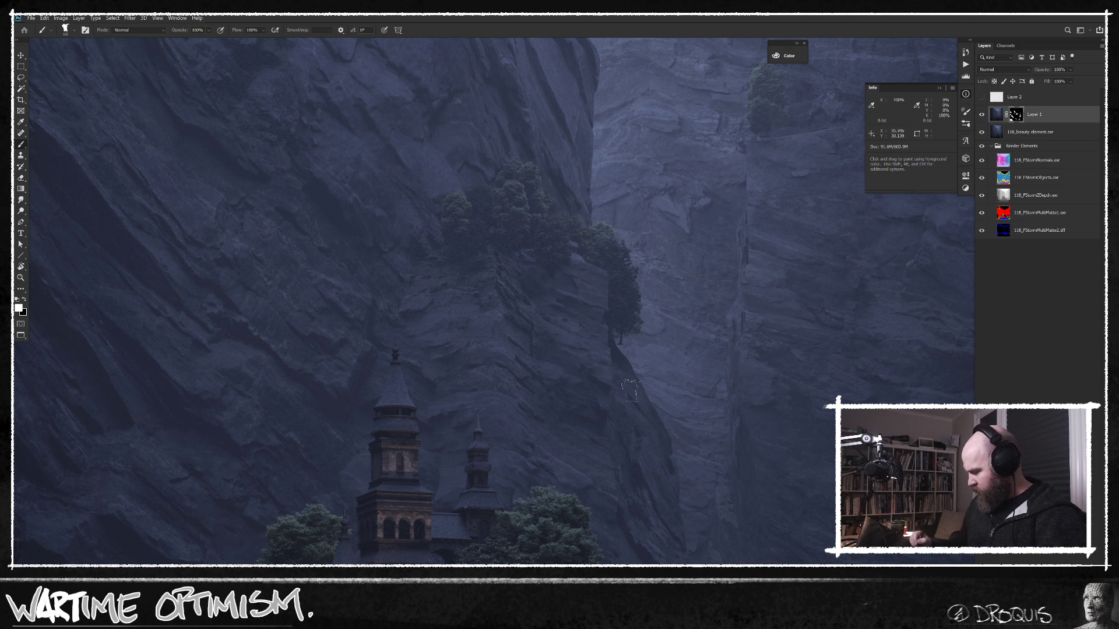
# Step: Reveal Layer 1's rock detail along the vertical seam of the distant canyon wall, comparing with the mask off and on
pyautogui.moveTo(711, 390); pyautogui.dragTo(561, 379)
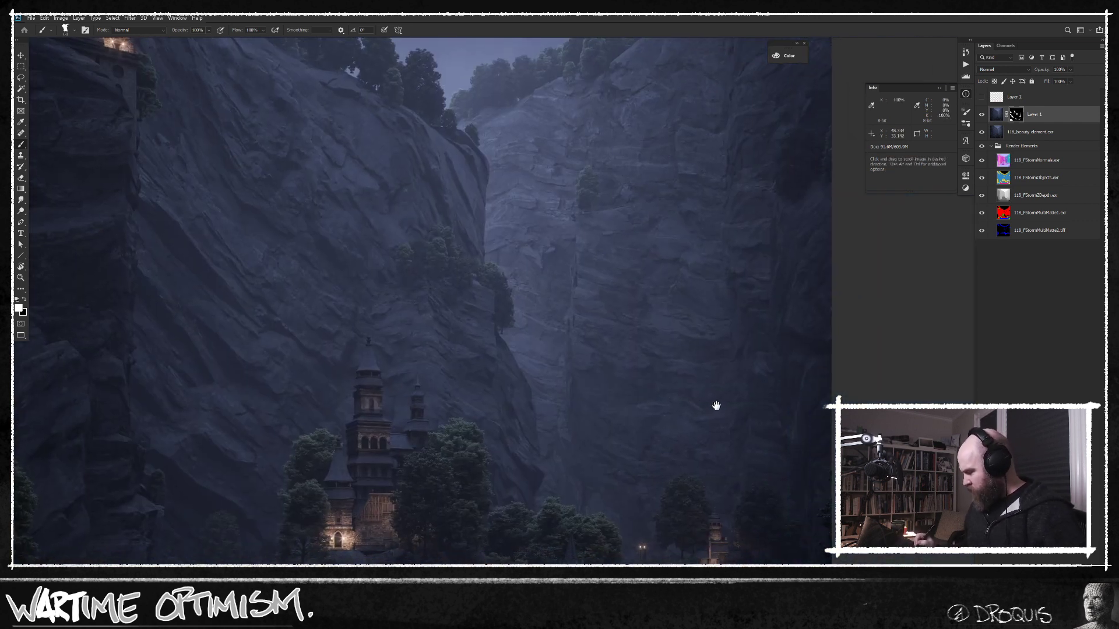
pyautogui.keyDown('shift'); pyautogui.click(1017, 116); pyautogui.keyUp('shift')
pyautogui.keyDown('shift'); pyautogui.click(1016, 116); pyautogui.keyUp('shift')
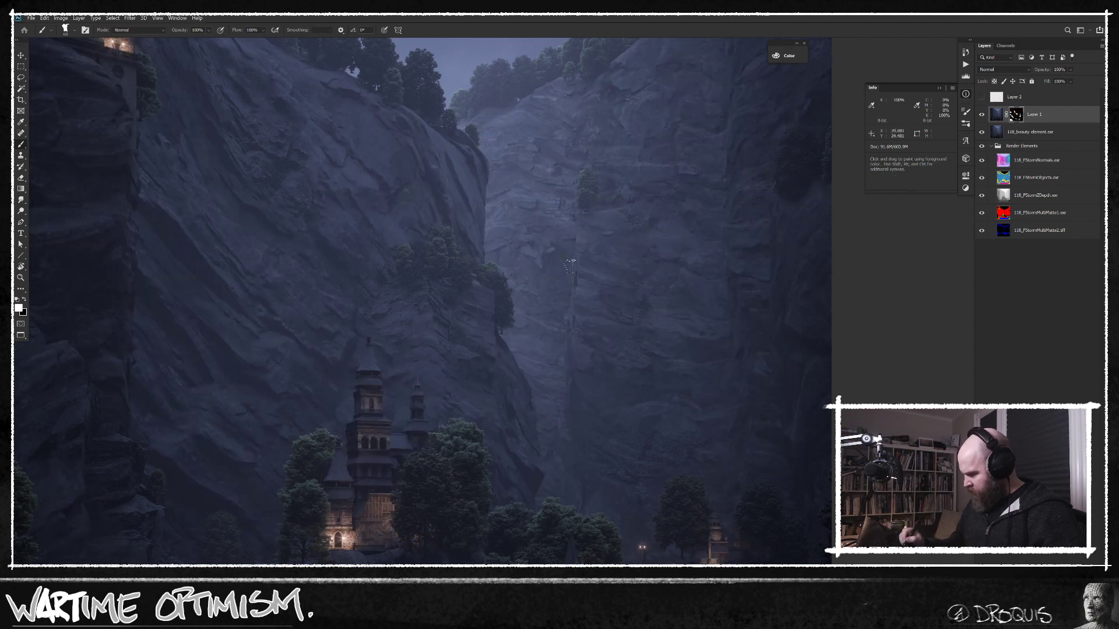
pyautogui.keyDown('shift'); pyautogui.click(1016, 116); pyautogui.keyUp('shift')
pyautogui.keyDown('shift'); pyautogui.click(1017, 116); pyautogui.keyUp('shift')
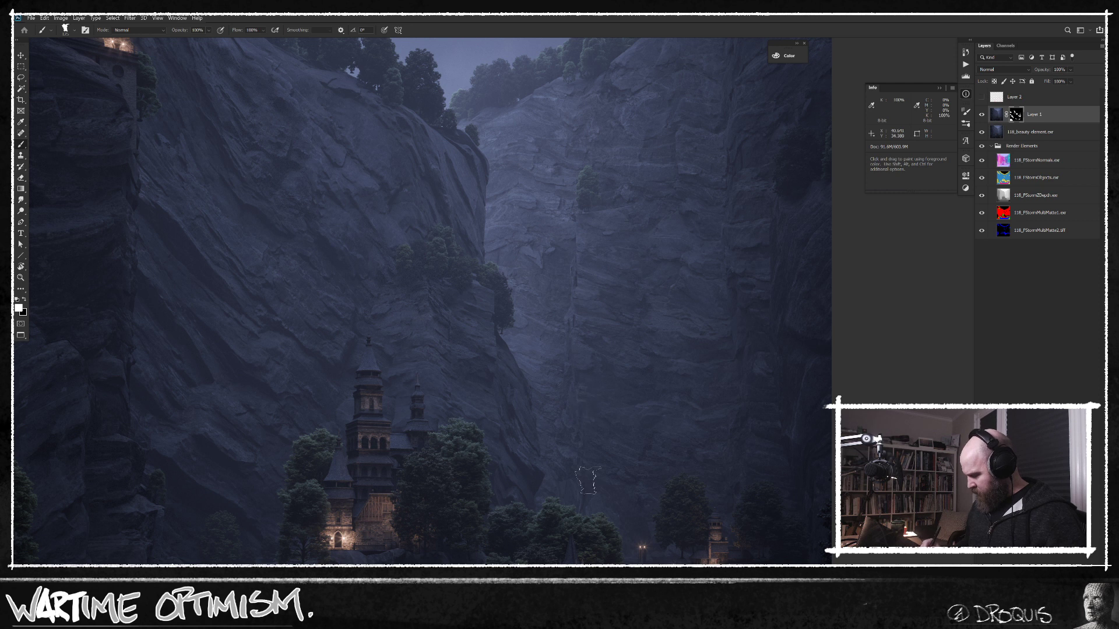
# Step: Compare the whole image with Layer 1 hidden and shown
pyautogui.moveTo(676, 354); pyautogui.dragTo(663, 352)
pyautogui.moveTo(738, 332); pyautogui.dragTo(674, 320)
pyautogui.moveTo(695, 400); pyautogui.dragTo(692, 414)
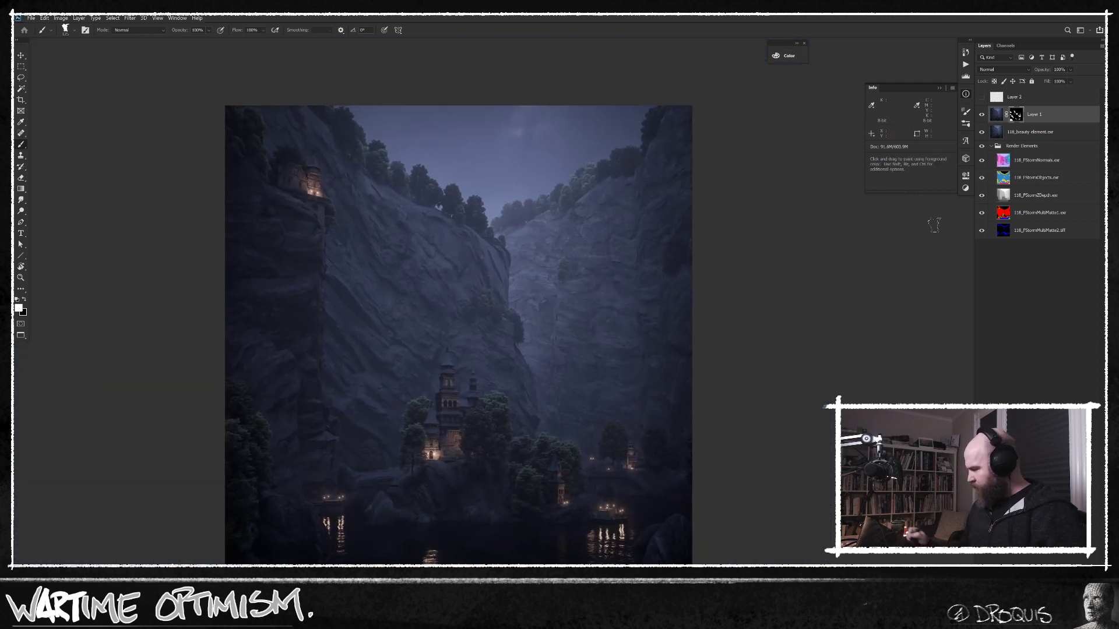
pyautogui.click(982, 116)
pyautogui.click(982, 119)
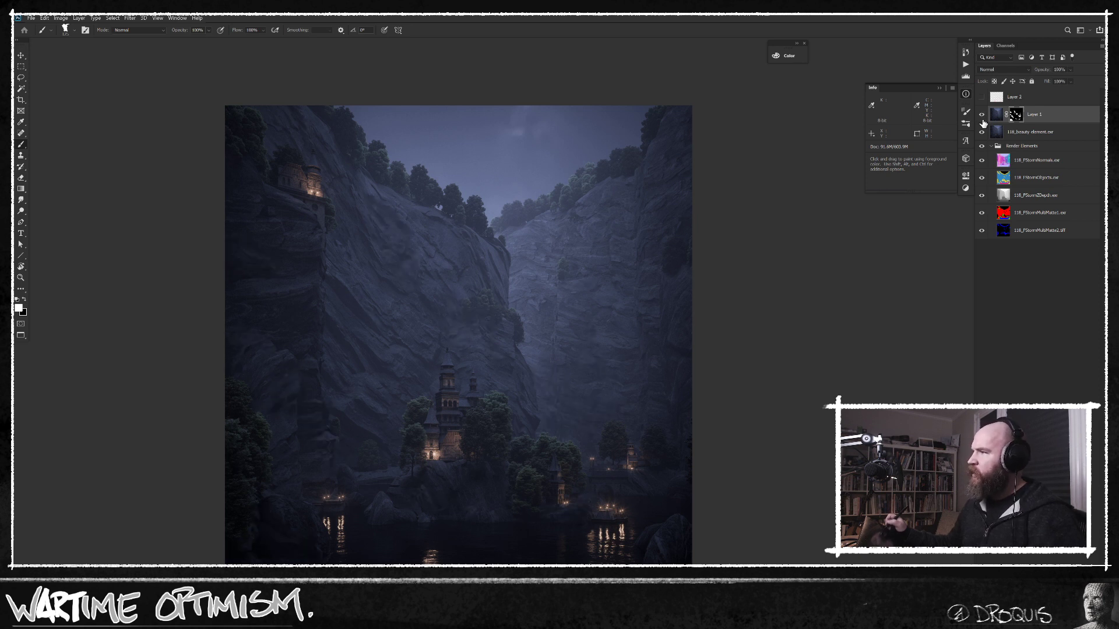
pyautogui.moveTo(800, 362); pyautogui.dragTo(709, 343)
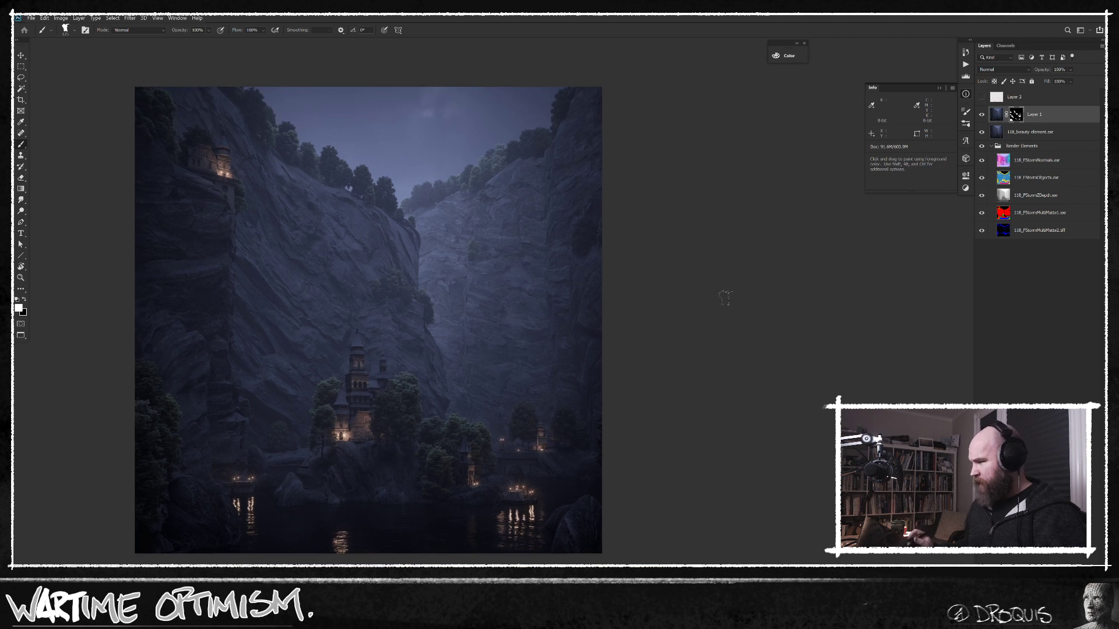
pyautogui.moveTo(679, 235); pyautogui.dragTo(687, 245)
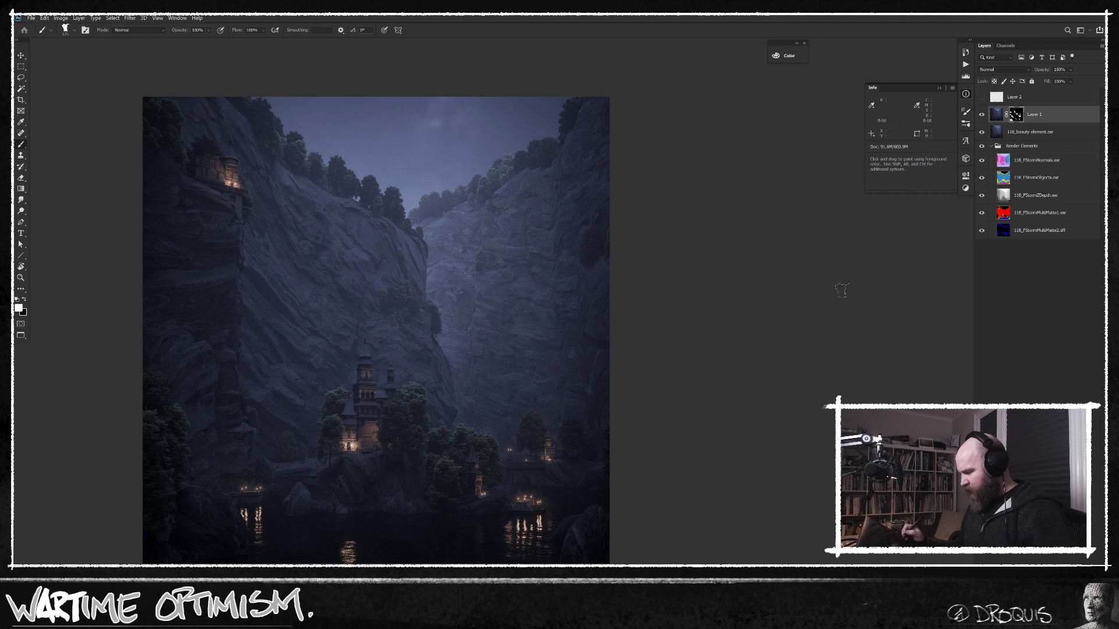
# Step: Compare the whole image with Layer 1's mask disabled and enabled
pyautogui.keyDown('shift'); pyautogui.click(1016, 117); pyautogui.keyUp('shift')
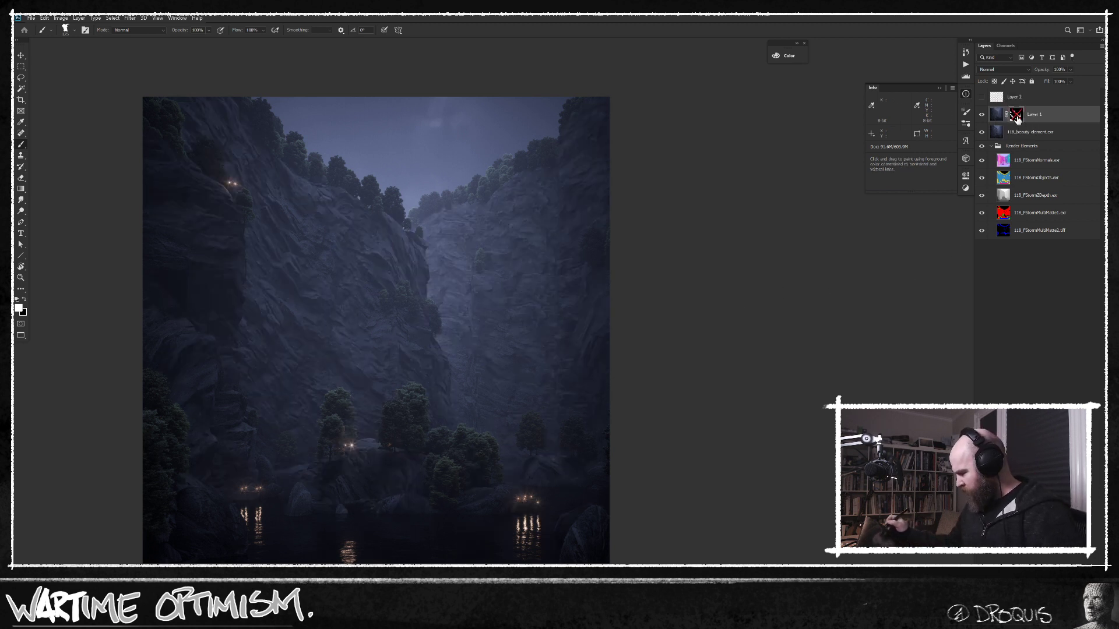
pyautogui.keyDown('shift'); pyautogui.click(1016, 117); pyautogui.keyUp('shift')
pyautogui.keyDown('shift'); pyautogui.click(1015, 116); pyautogui.keyUp('shift')
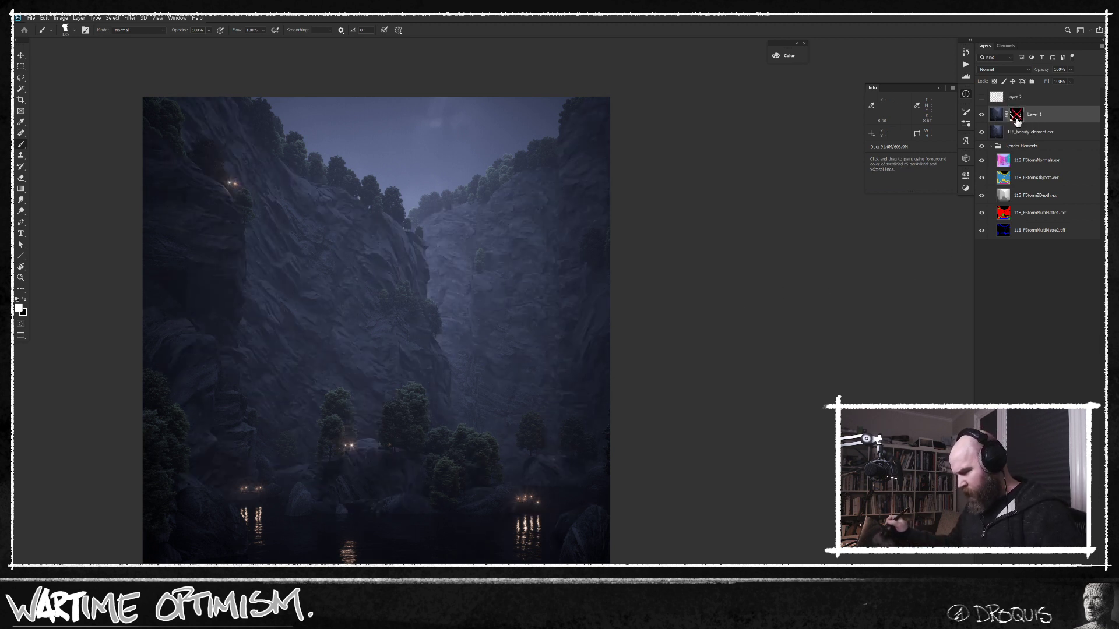
pyautogui.keyDown('shift'); pyautogui.click(1016, 117); pyautogui.keyUp('shift')
pyautogui.keyDown('shift'); pyautogui.click(1016, 116); pyautogui.keyUp('shift')
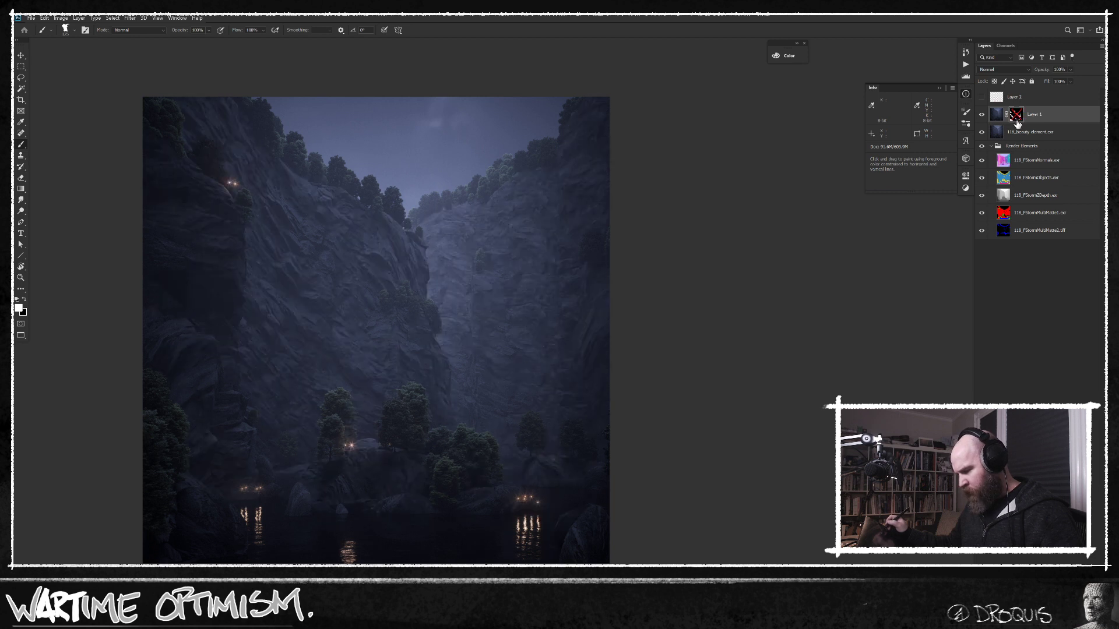
pyautogui.keyDown('shift'); pyautogui.click(1016, 117); pyautogui.keyUp('shift')
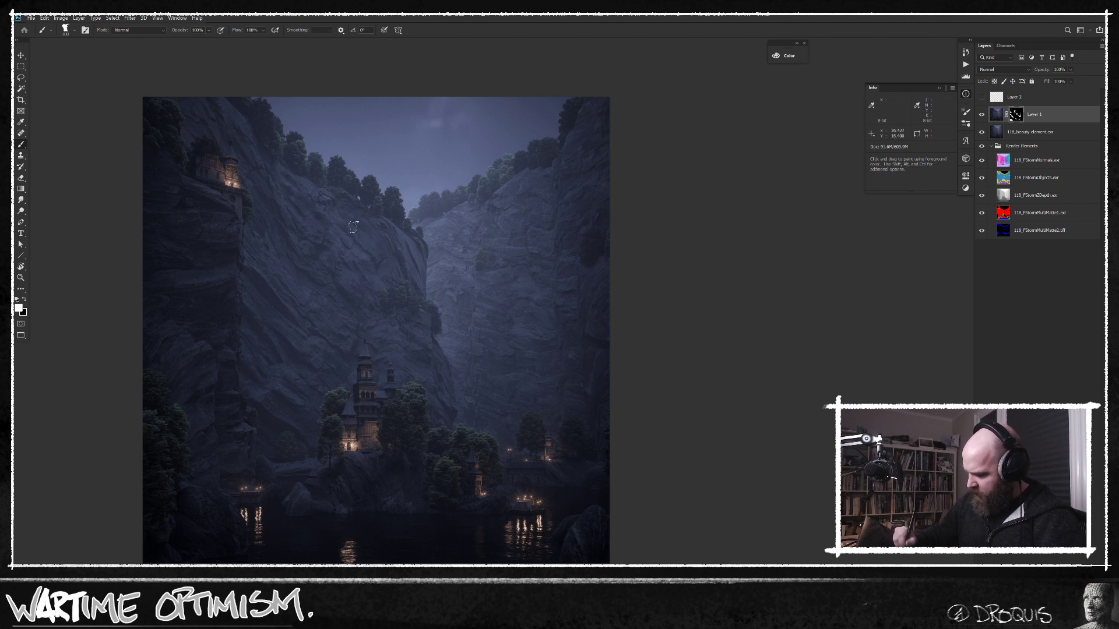
# Step: Reveal Layer 1's rock detail on the upper face of the central cliff, comparing with the layer hidden and shown
pyautogui.moveTo(369, 233); pyautogui.dragTo(378, 257)
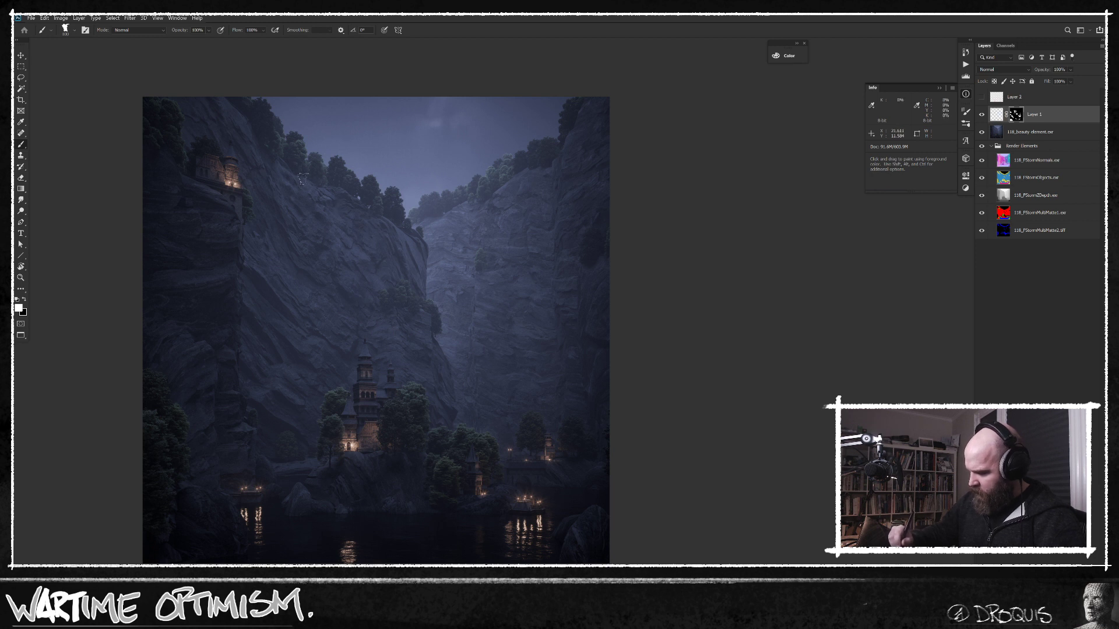
pyautogui.click(982, 115)
pyautogui.click(982, 114)
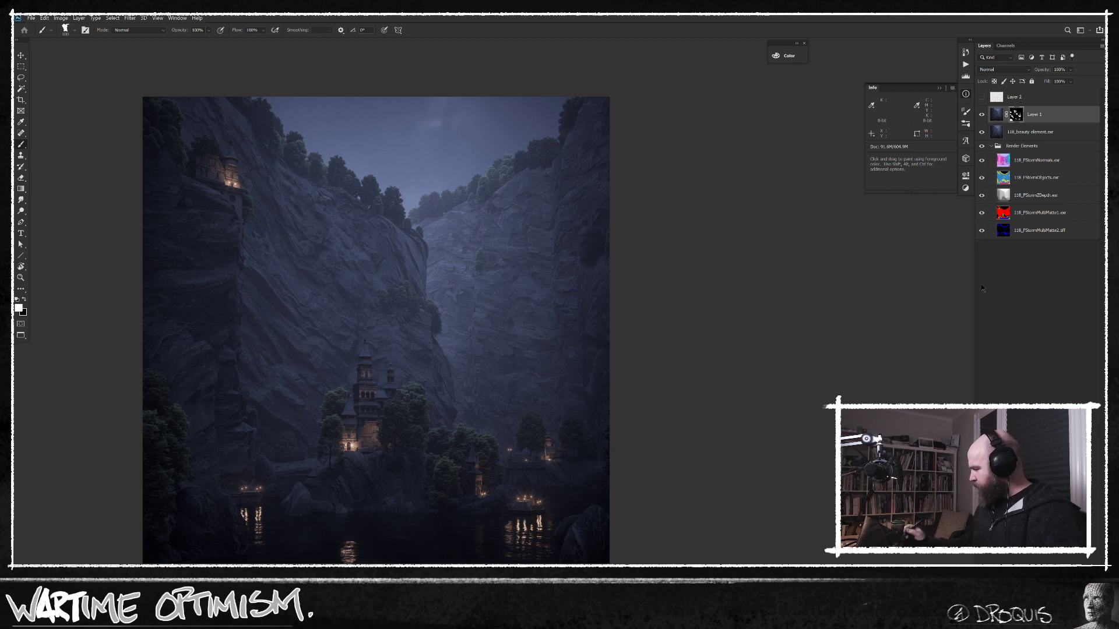
# Step: Isolate the ZDepth render element, load its RGB channel as a selection, and restore the full image view
pyautogui.scroll(1, 430, 433)
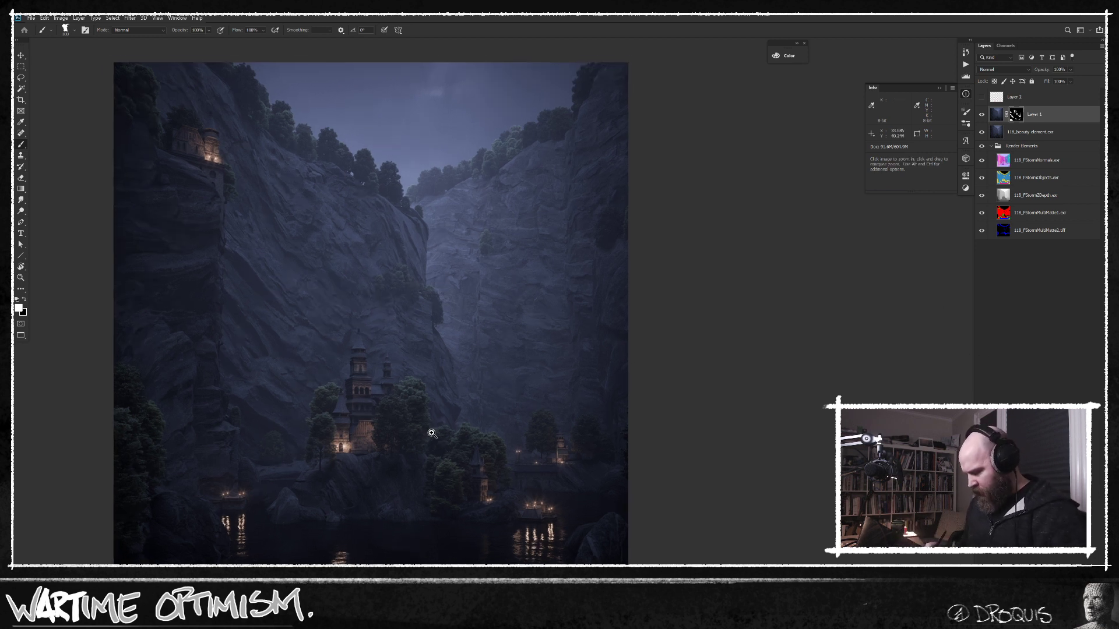
pyautogui.scroll(-2, 430, 428)
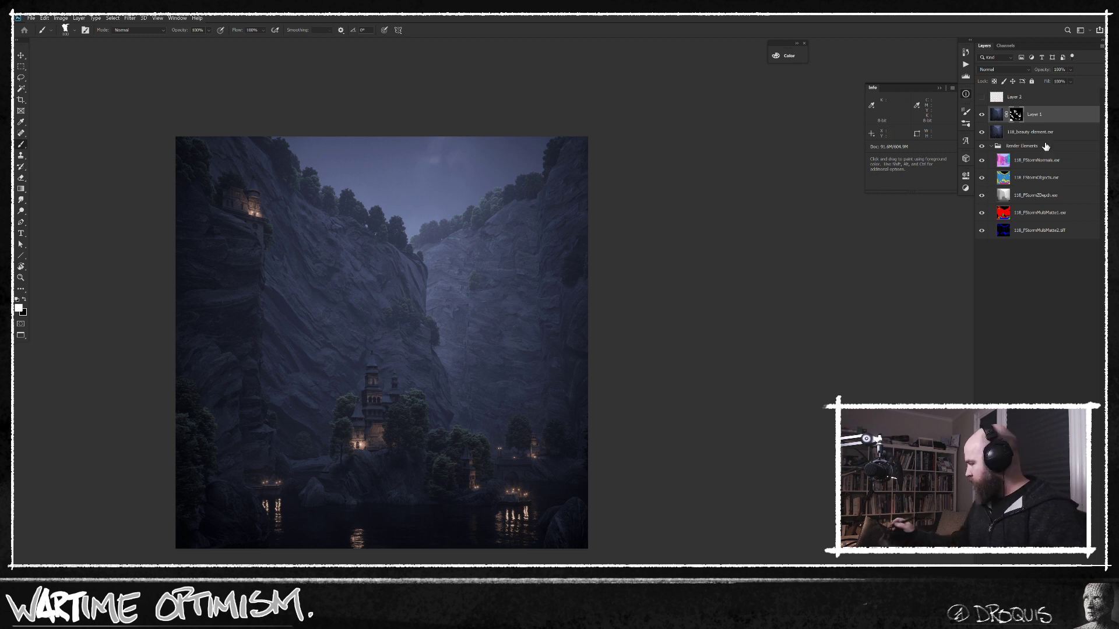
pyautogui.click(1054, 96)
pyautogui.click(1059, 116)
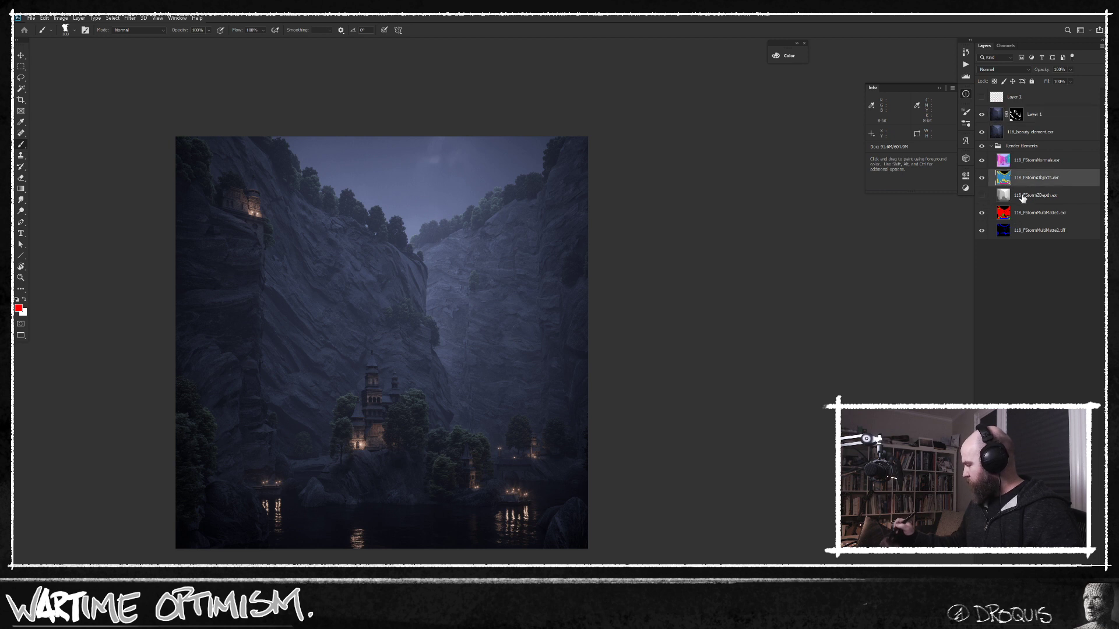
pyautogui.keyDown('alt'); pyautogui.click(982, 196); pyautogui.keyUp('alt')
pyautogui.click(1023, 197)
pyautogui.keyDown('ctrl'); pyautogui.click(998, 98); pyautogui.keyUp('ctrl')
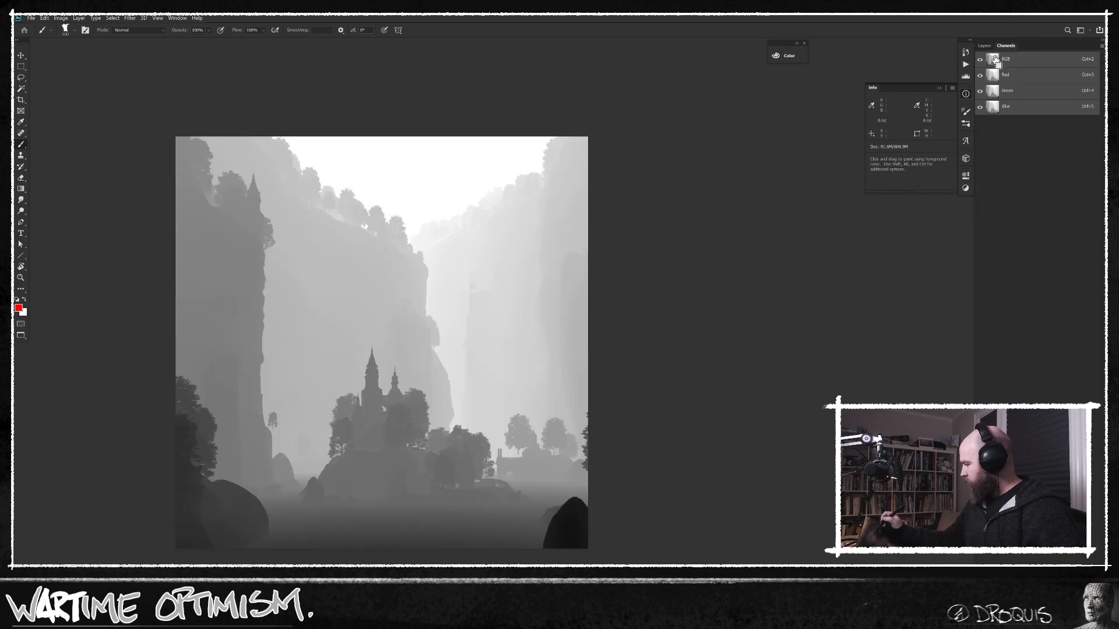
pyautogui.keyDown('alt'); pyautogui.click(981, 195); pyautogui.keyUp('alt')
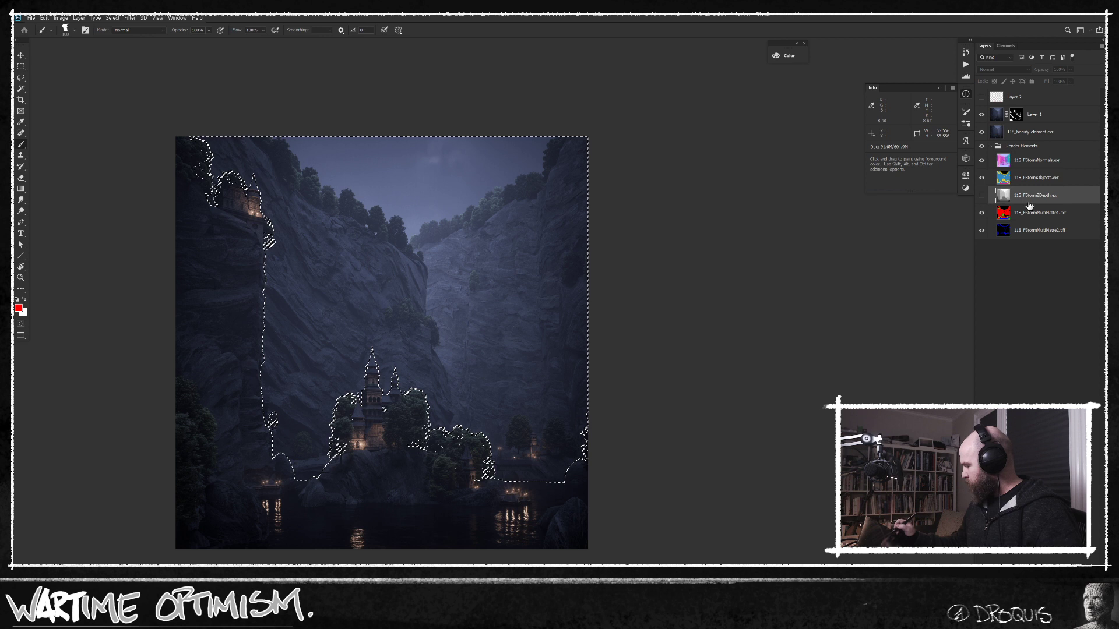
# Step: Mask the ZDepth layer with the depth selection and add a new empty layer above Layer 1
pyautogui.click(1029, 605)
pyautogui.keyDown('ctrl'); pyautogui.click(1025, 200); pyautogui.keyUp('ctrl')
pyautogui.click(1054, 114)
pyautogui.hotkey('ctrl', 'alt', 'shift', 'n')
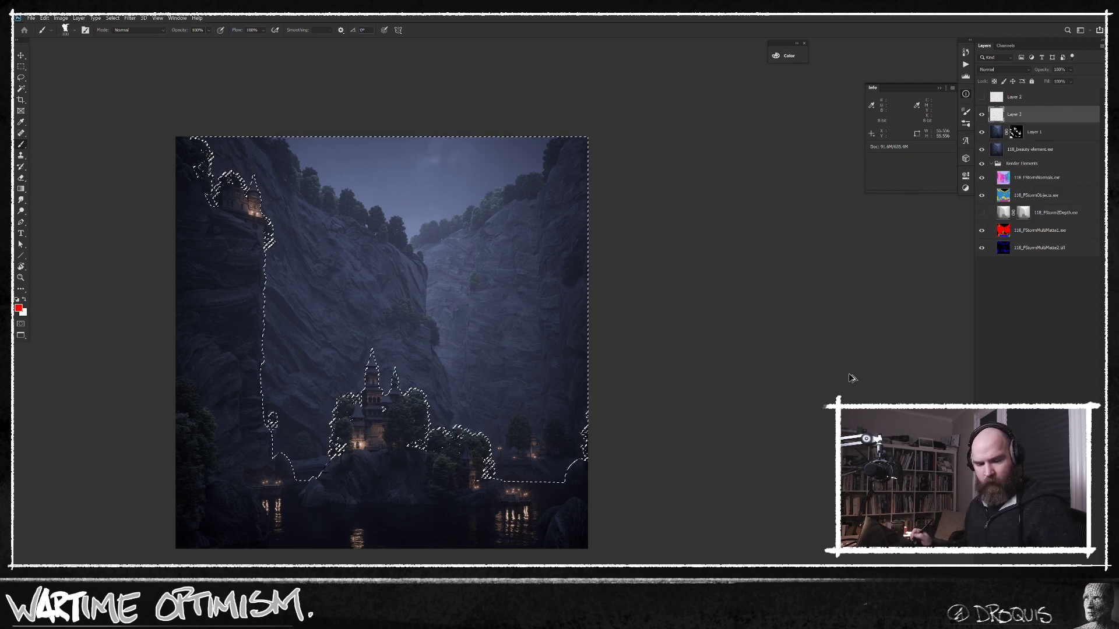
# Step: Add a Curves adjustment above Layer 1 masked by the depth selection and lift its curve slightly at the black end
pyautogui.click(1043, 132)
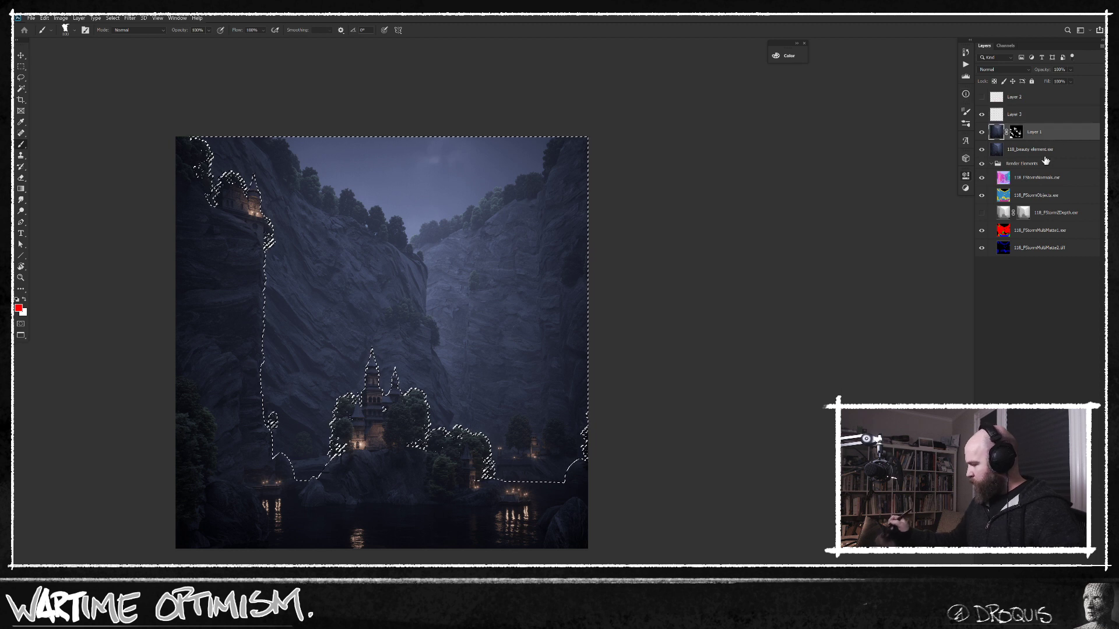
pyautogui.hotkey('ctrl', 'm')
pyautogui.click(530, 218)
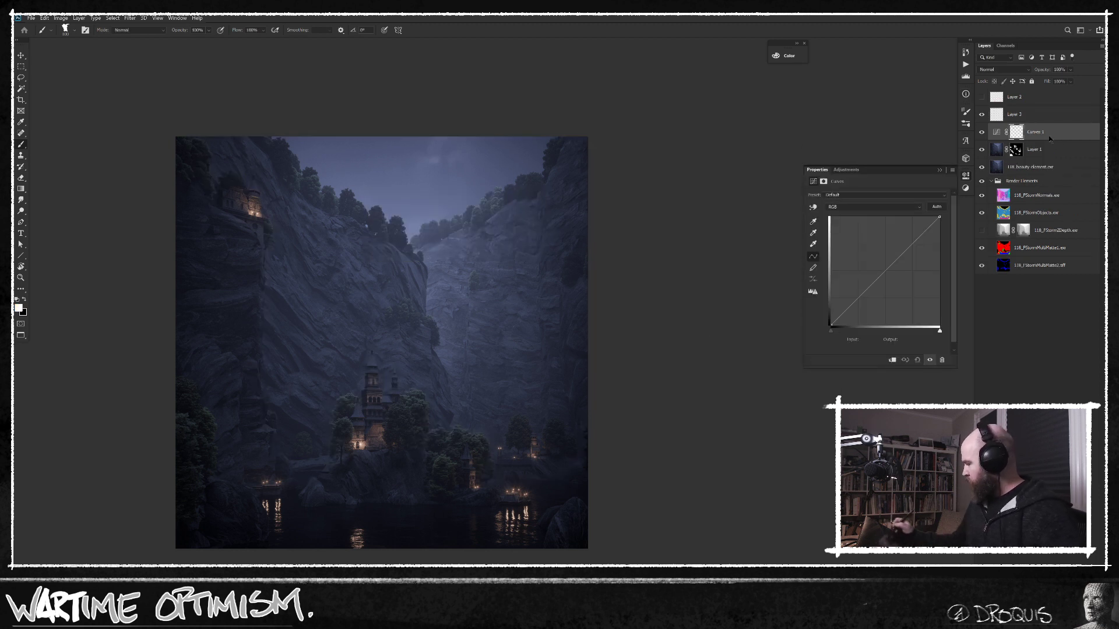
pyautogui.click(1015, 131)
pyautogui.click(996, 132)
pyautogui.moveTo(832, 324); pyautogui.dragTo(831, 320)
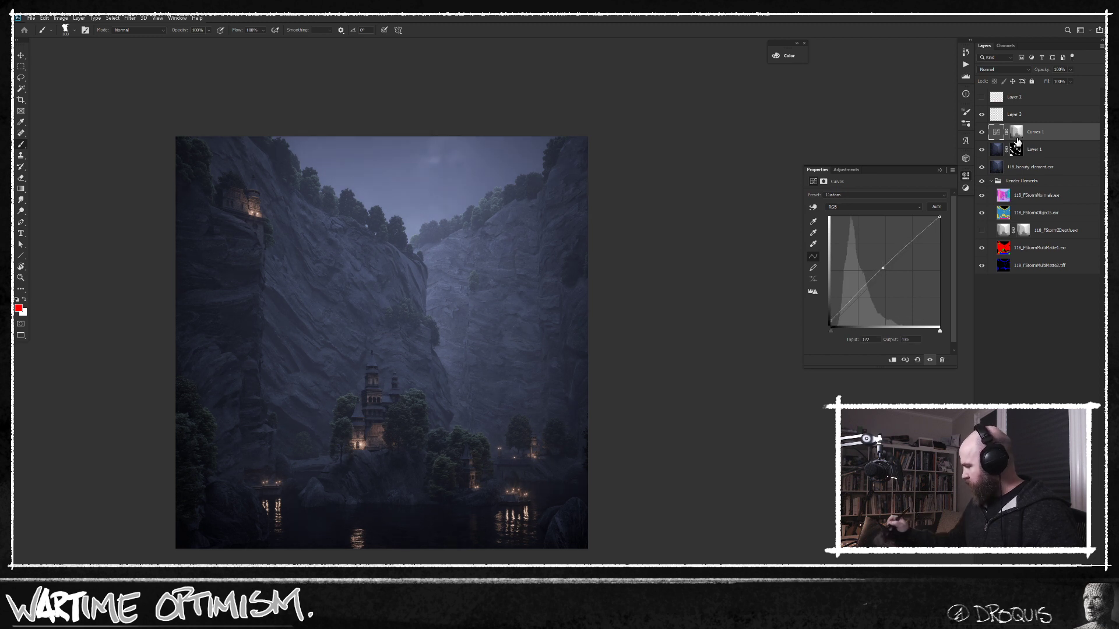
# Step: Increase the Curves 1 mask's contrast with Levels by raising the black input level and lowering the white input level
pyautogui.keyDown('alt'); pyautogui.click(1016, 132); pyautogui.keyUp('alt')
pyautogui.hotkey('ctrl', 'l')
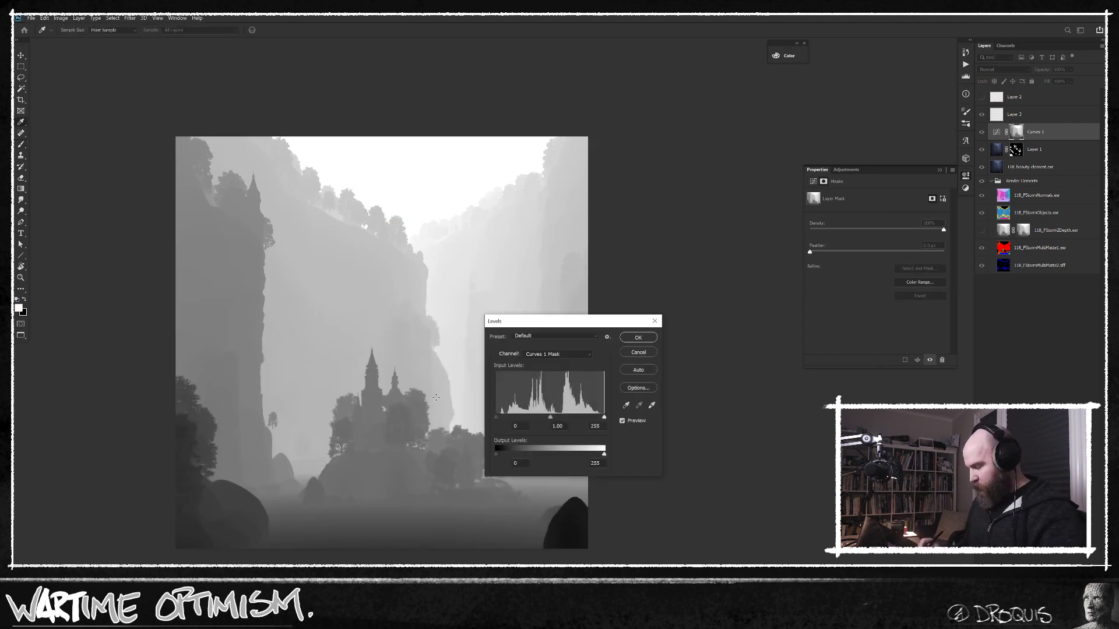
pyautogui.moveTo(507, 420); pyautogui.dragTo(529, 418)
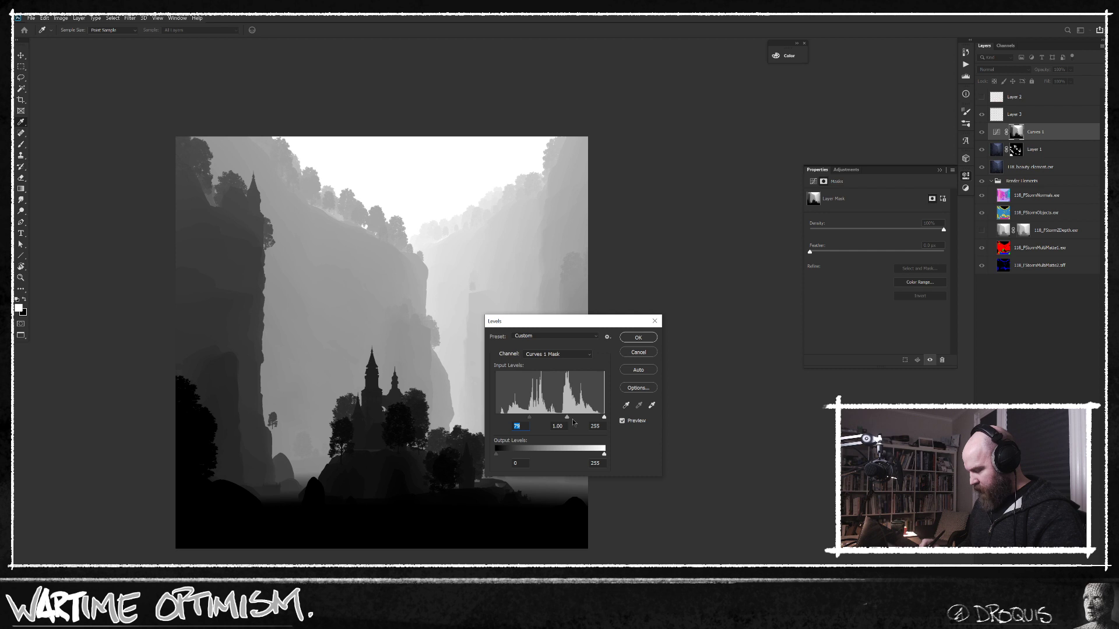
pyautogui.moveTo(595, 420); pyautogui.dragTo(532, 420)
pyautogui.click(638, 337)
# Step: Compare the whole image with the Curves 1 adjustment hidden and shown
pyautogui.press('b')
pyautogui.click(995, 133)
pyautogui.click(982, 132)
pyautogui.click(982, 133)
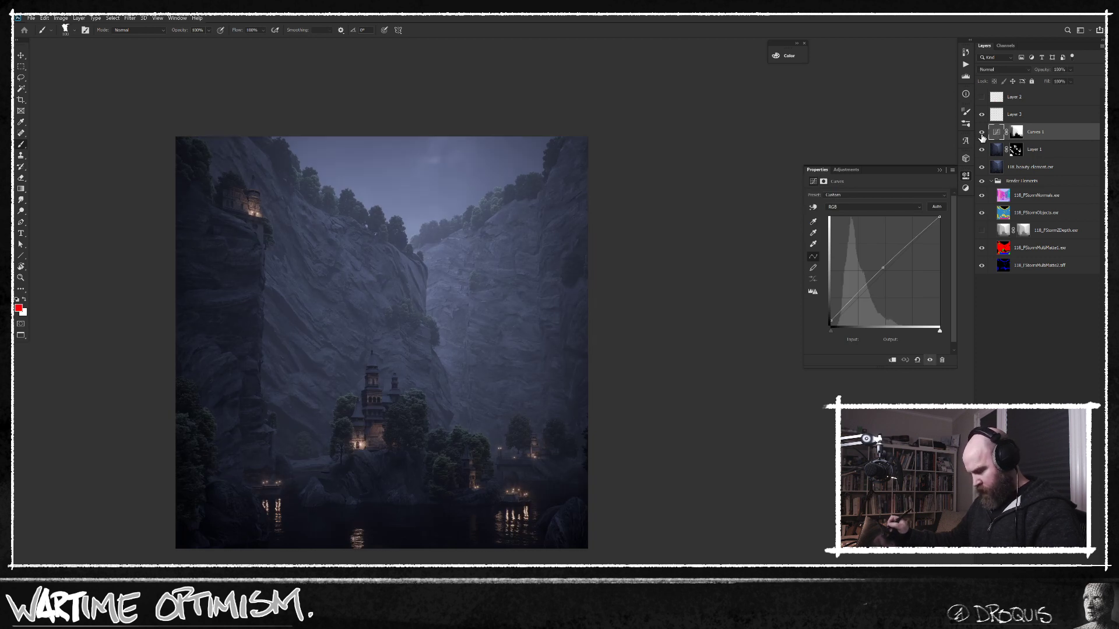
pyautogui.click(981, 133)
pyautogui.click(982, 133)
# Step: Fade the Curves 1 mask to black upward from the lower edge of the image with a vertical gradient
pyautogui.click(1017, 132)
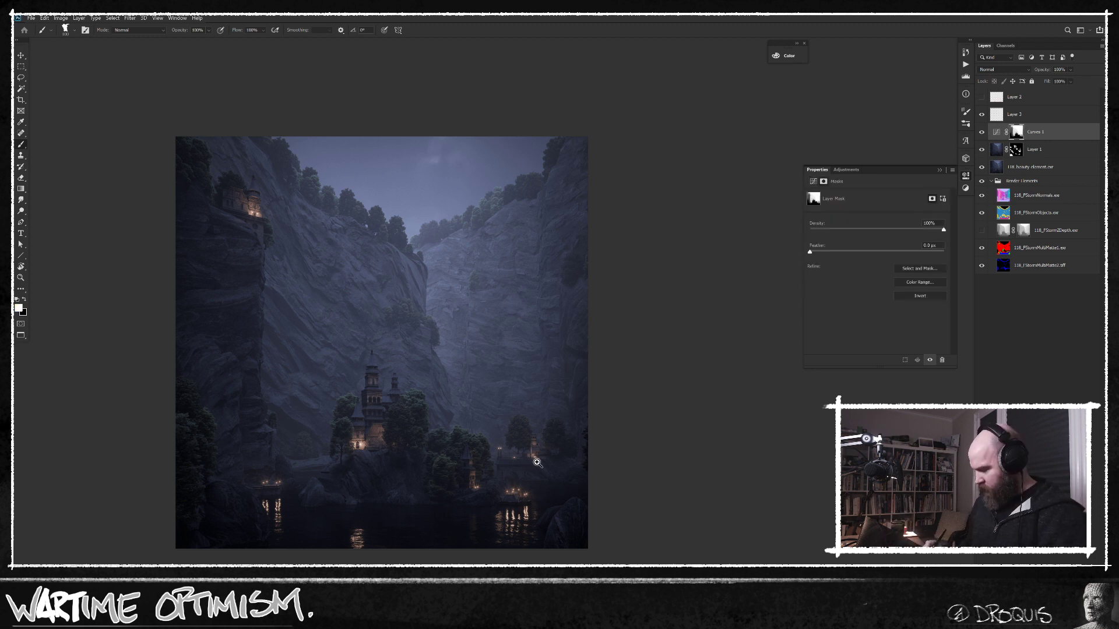
pyautogui.moveTo(535, 461); pyautogui.dragTo(527, 463)
pyautogui.press('g')
pyautogui.press('x')
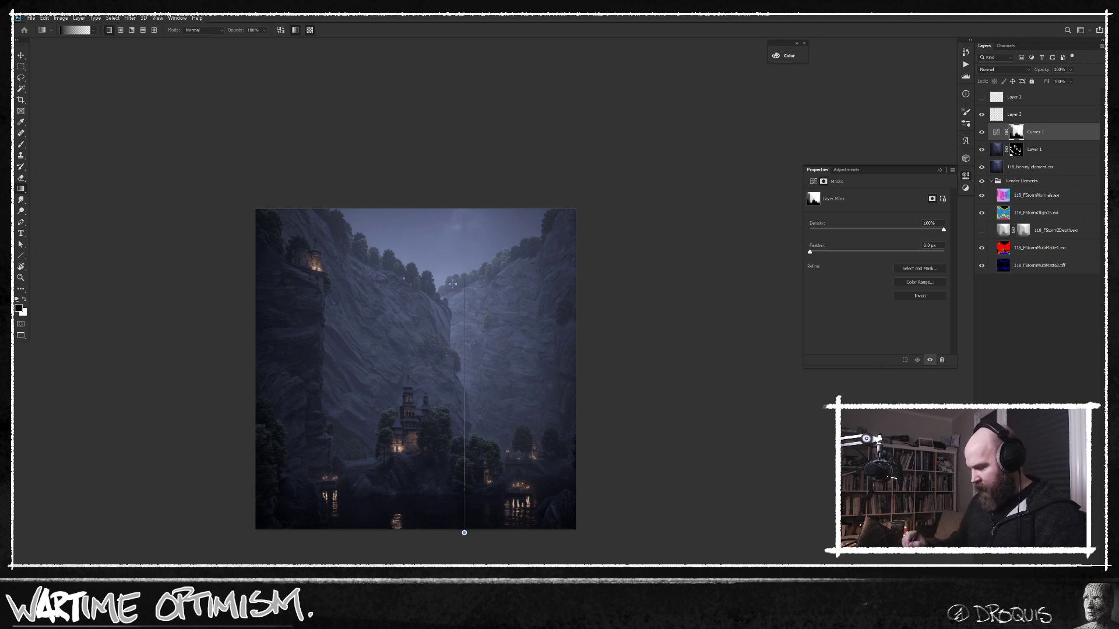
pyautogui.press('b')
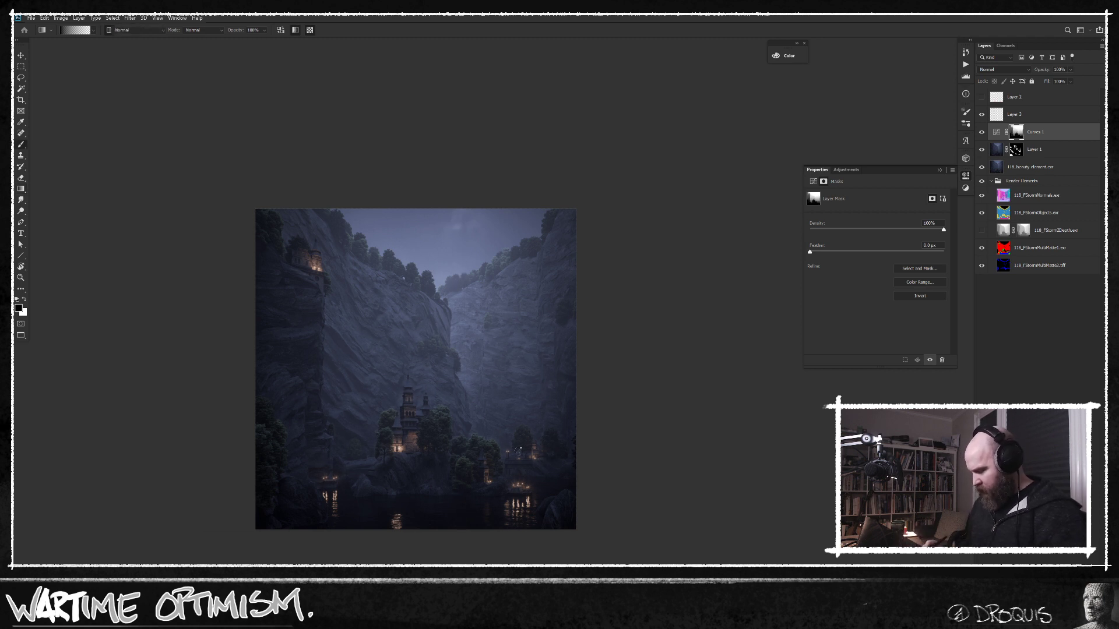
# Step: Add a new empty layer above Curves 1 and choose another textured brush preset for painting
pyautogui.scroll(1, 524, 430)
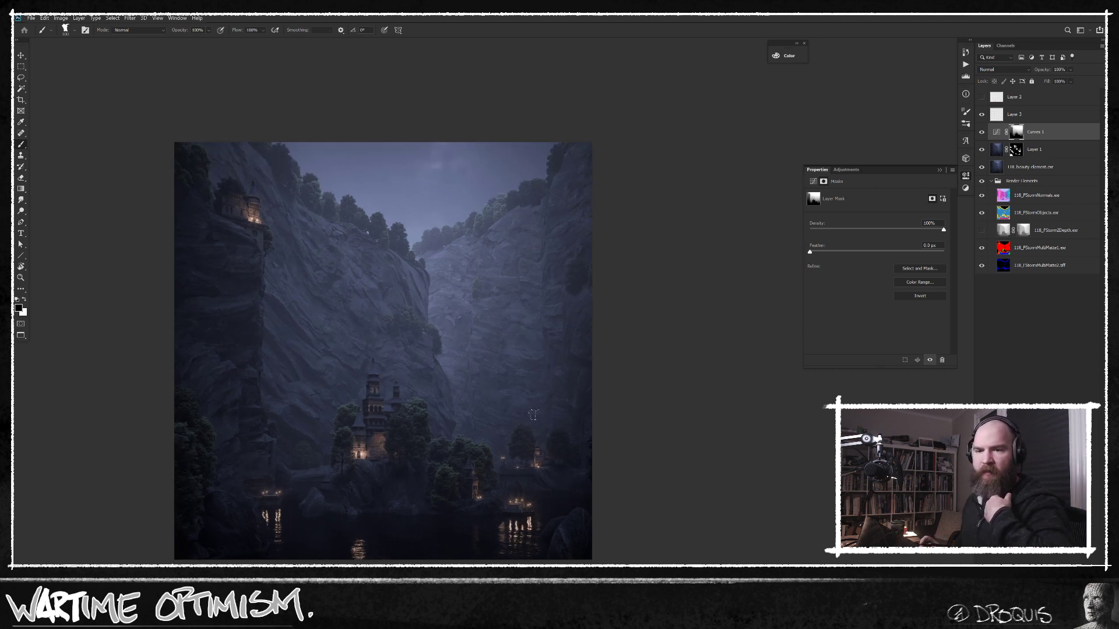
pyautogui.moveTo(511, 431); pyautogui.dragTo(577, 396)
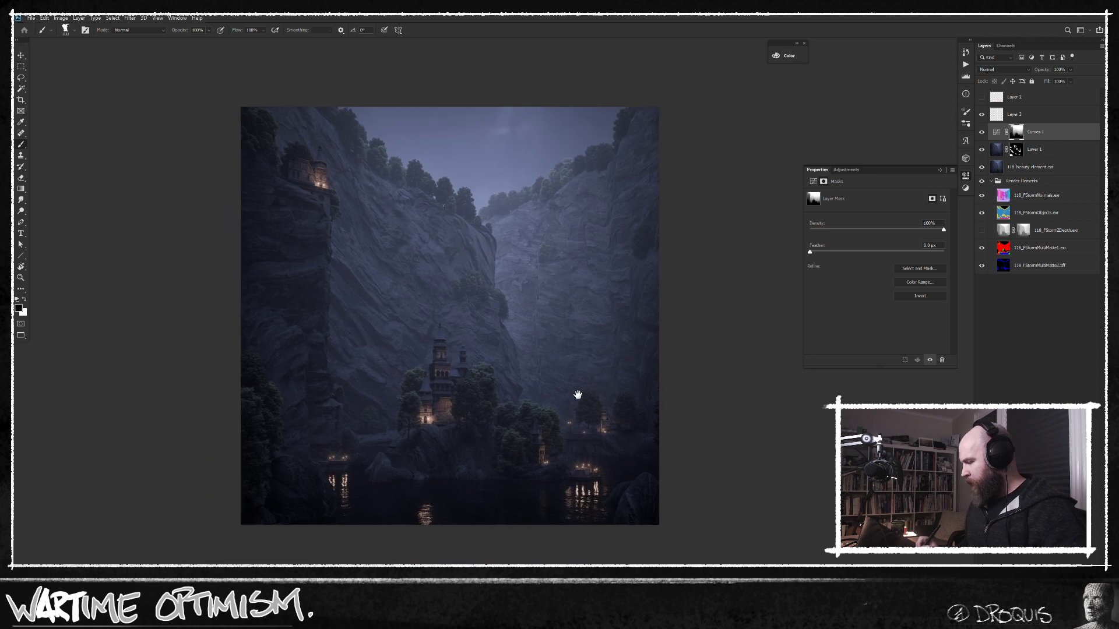
pyautogui.rightClick(643, 293)
pyautogui.click(755, 262)
pyautogui.click(1042, 132)
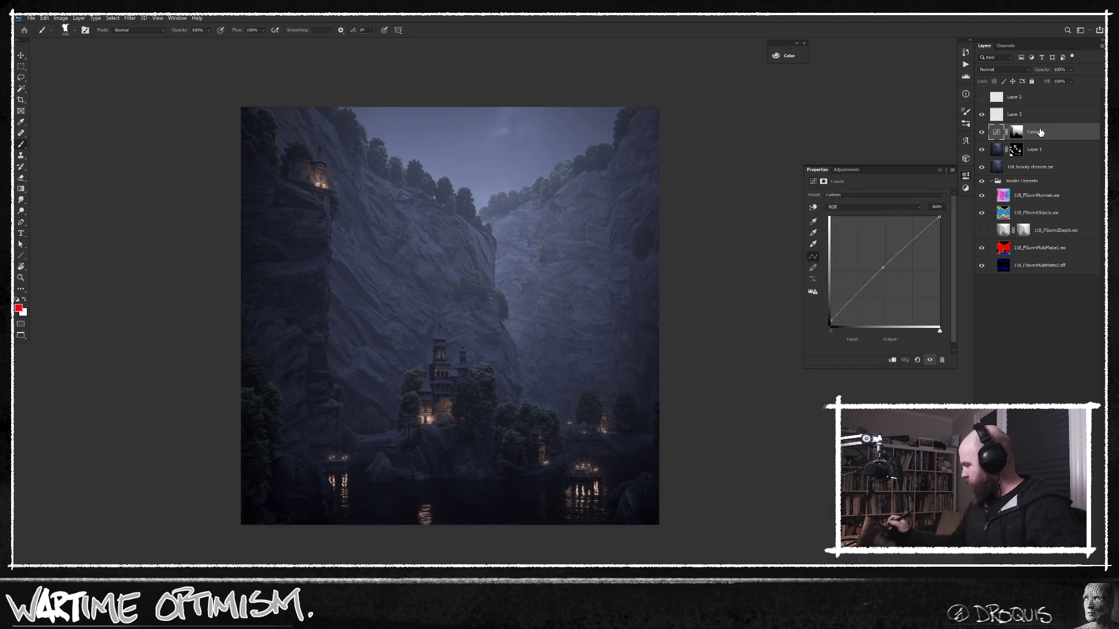
pyautogui.hotkey('ctrl', 'shift', 'alt', 'n')
pyautogui.rightClick(567, 407)
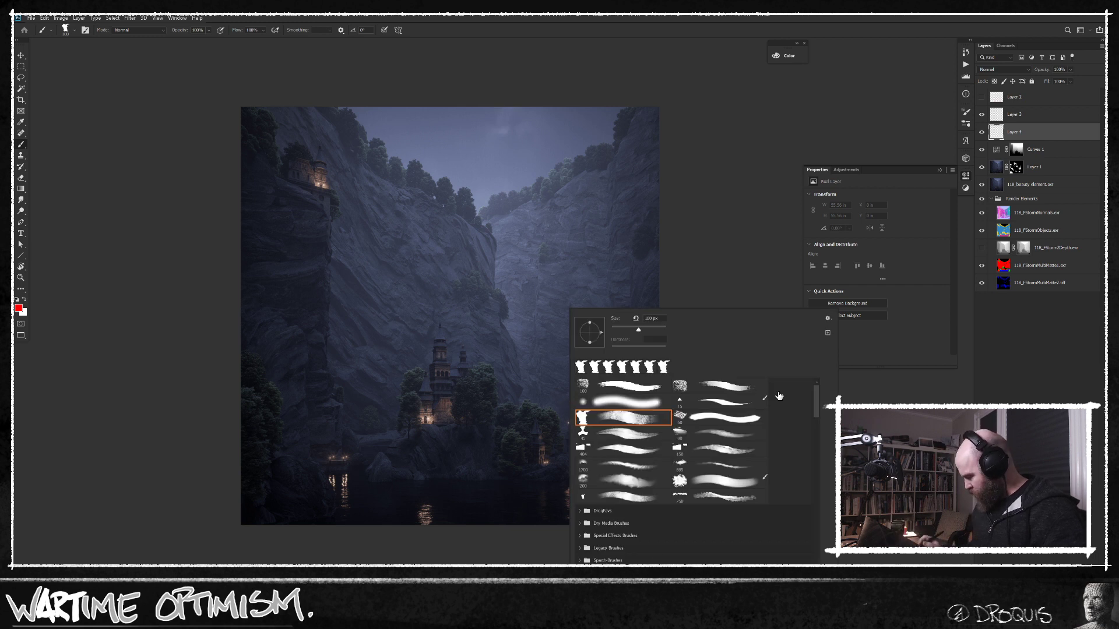
pyautogui.click(725, 467)
# Step: Try a broad red textured stroke over the right shore trees and buildings, and undo it
pyautogui.moveTo(496, 455)
pyautogui.mouseDown()
pyautogui.moveTo(522, 436)
pyautogui.moveTo(625, 454)
pyautogui.mouseUp()
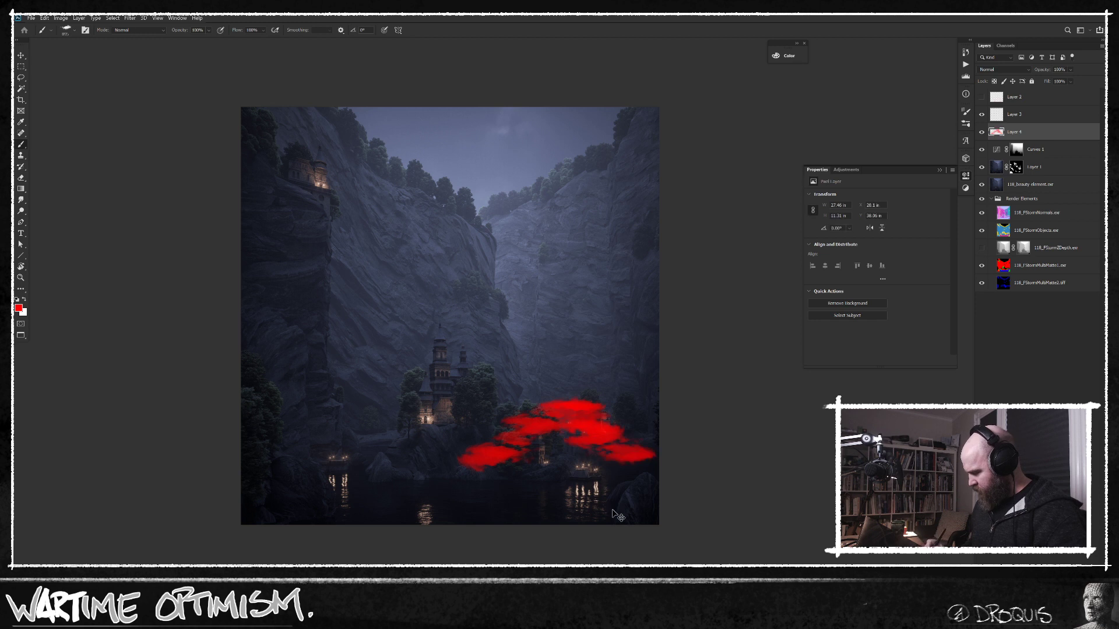
pyautogui.hotkey('ctrl', 'z')
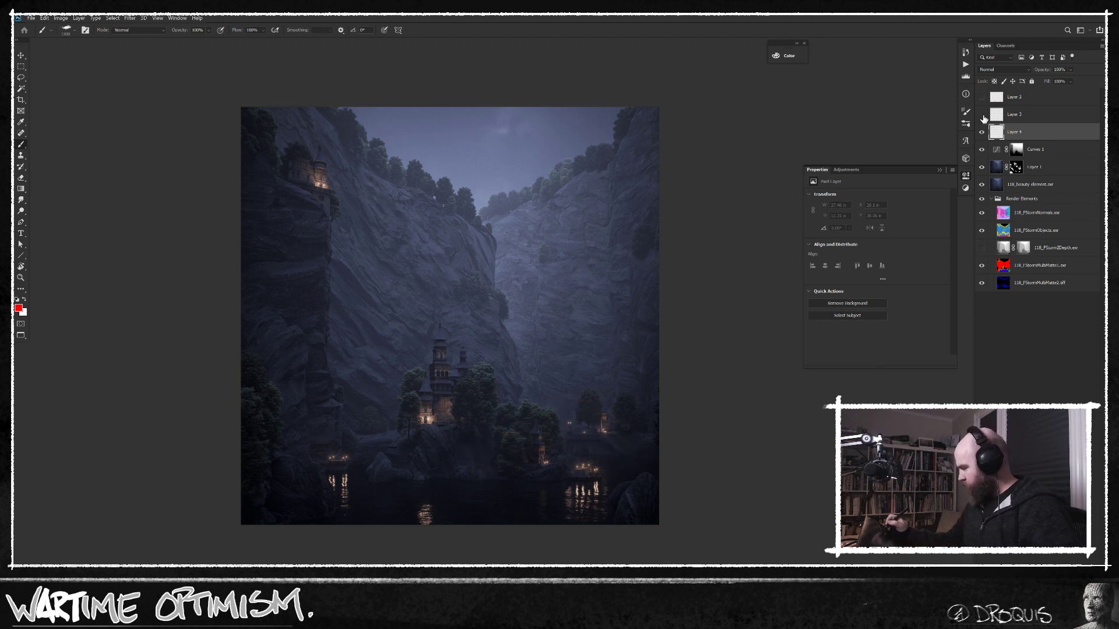
# Step: Delete the empty Layer 3
pyautogui.keyDown('ctrl'); pyautogui.click(992, 119); pyautogui.keyUp('ctrl')
pyautogui.press('Return')
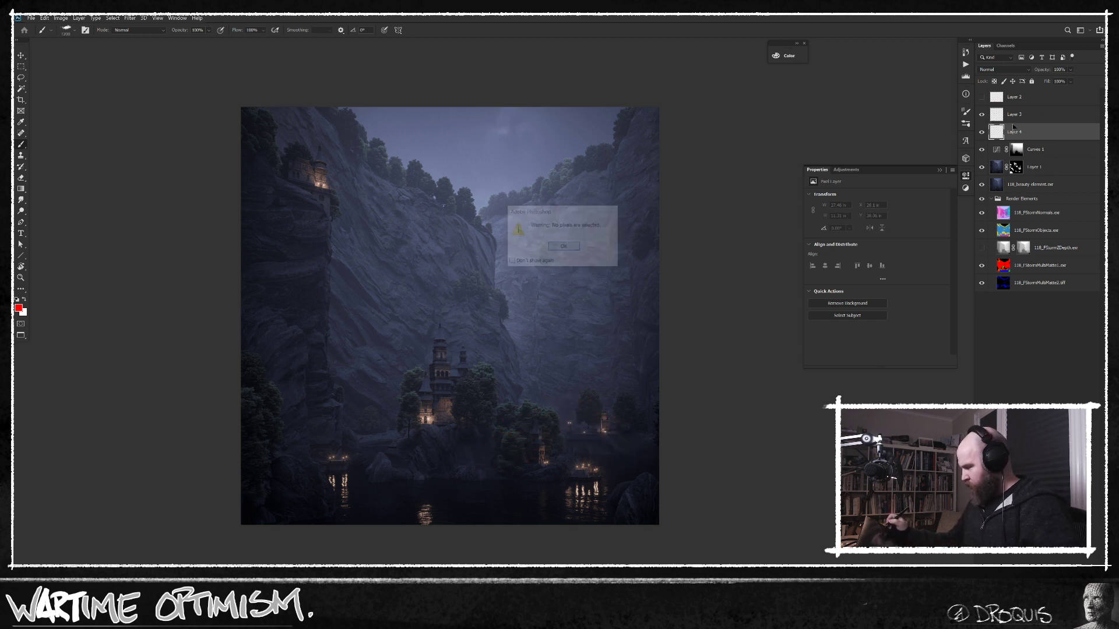
pyautogui.click(1025, 122)
pyautogui.press('Delete')
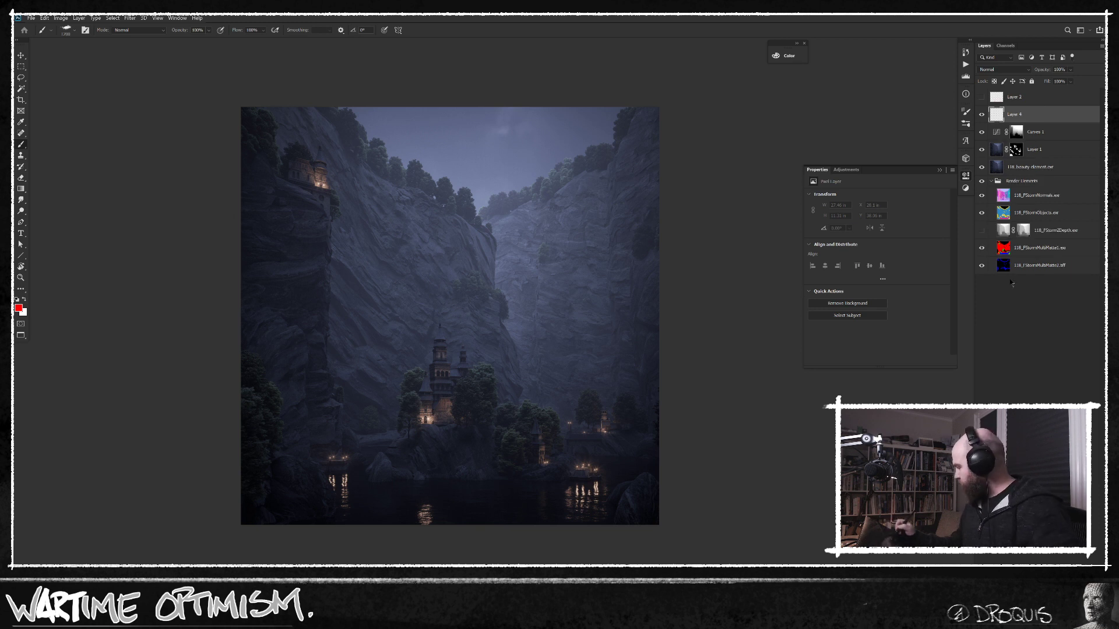
# Step: Load the green channel of the MultiMatte1 render element as a selection of the buildings and rocks, and restore all layers' visibility
pyautogui.moveTo(533, 466); pyautogui.dragTo(532, 476)
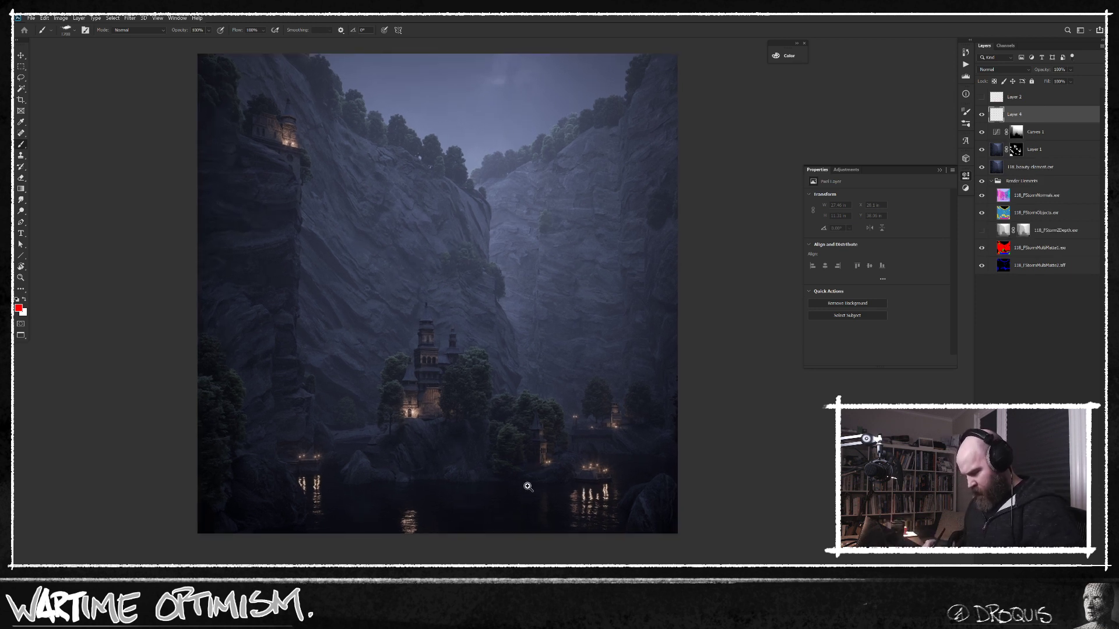
pyautogui.moveTo(584, 445); pyautogui.dragTo(605, 434)
pyautogui.click(1017, 250)
pyautogui.keyDown('alt'); pyautogui.click(982, 249); pyautogui.keyUp('alt')
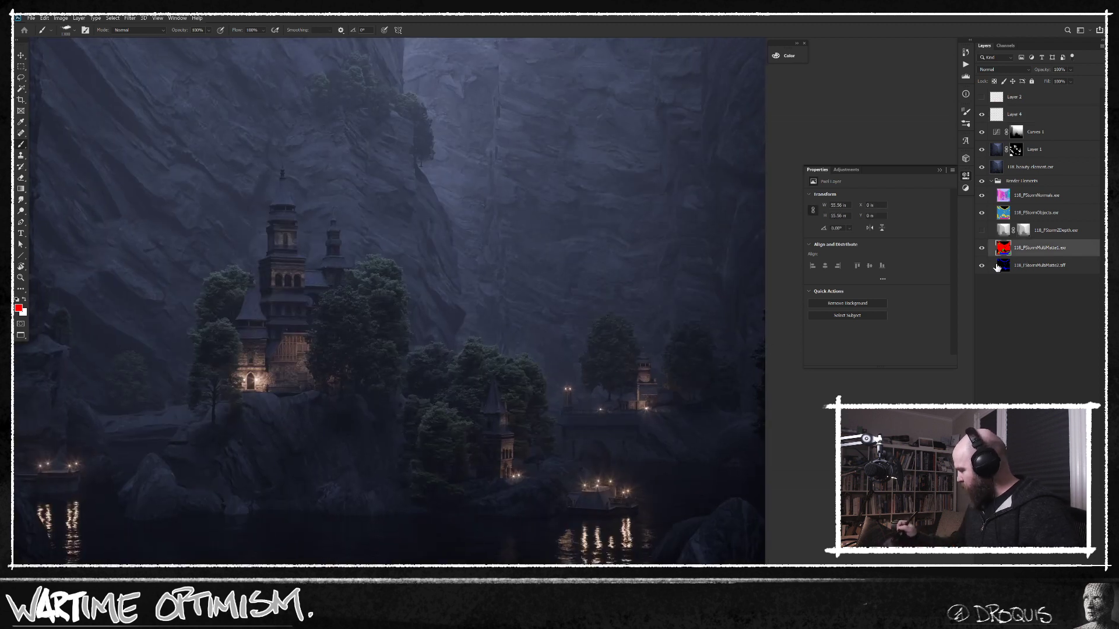
pyautogui.click(1005, 46)
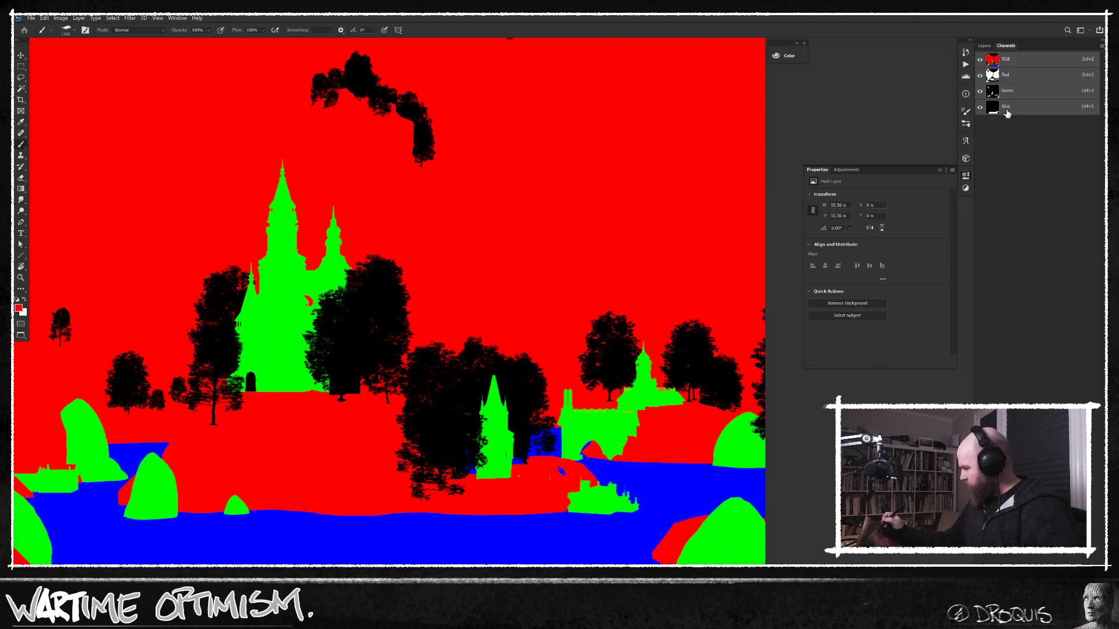
pyautogui.keyDown('ctrl'); pyautogui.click(993, 91); pyautogui.keyUp('ctrl')
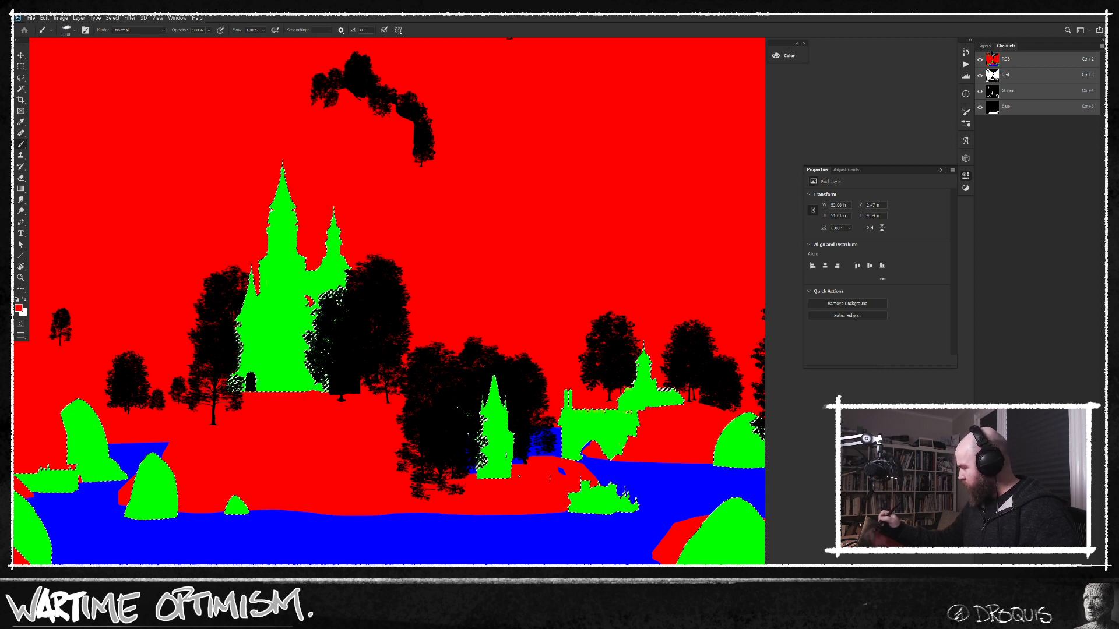
pyautogui.click(984, 46)
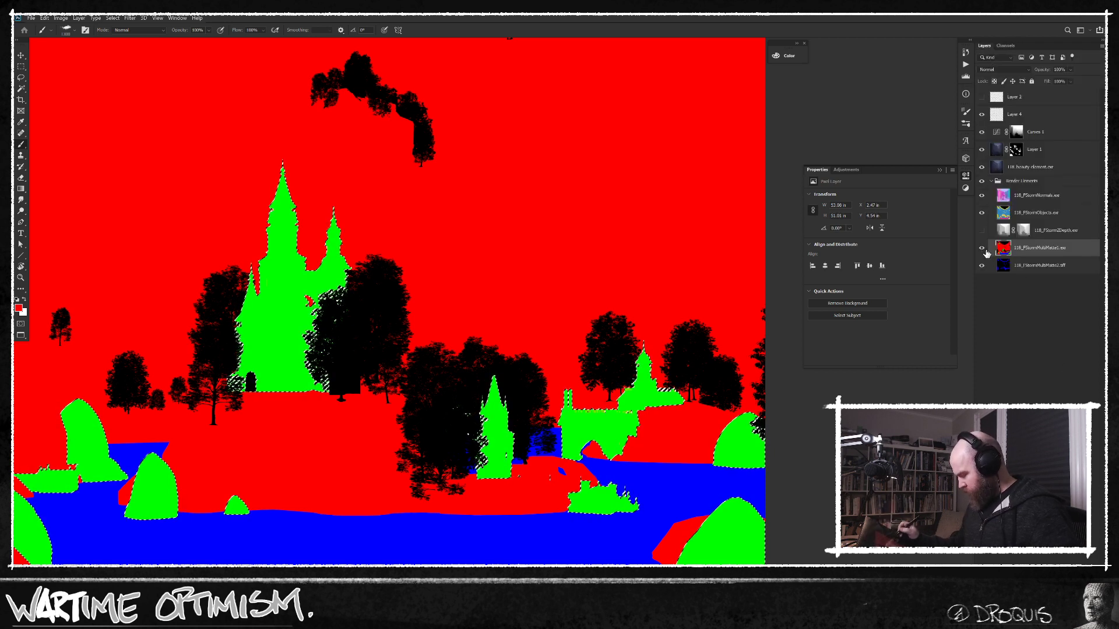
pyautogui.keyDown('alt'); pyautogui.click(982, 249); pyautogui.keyUp('alt')
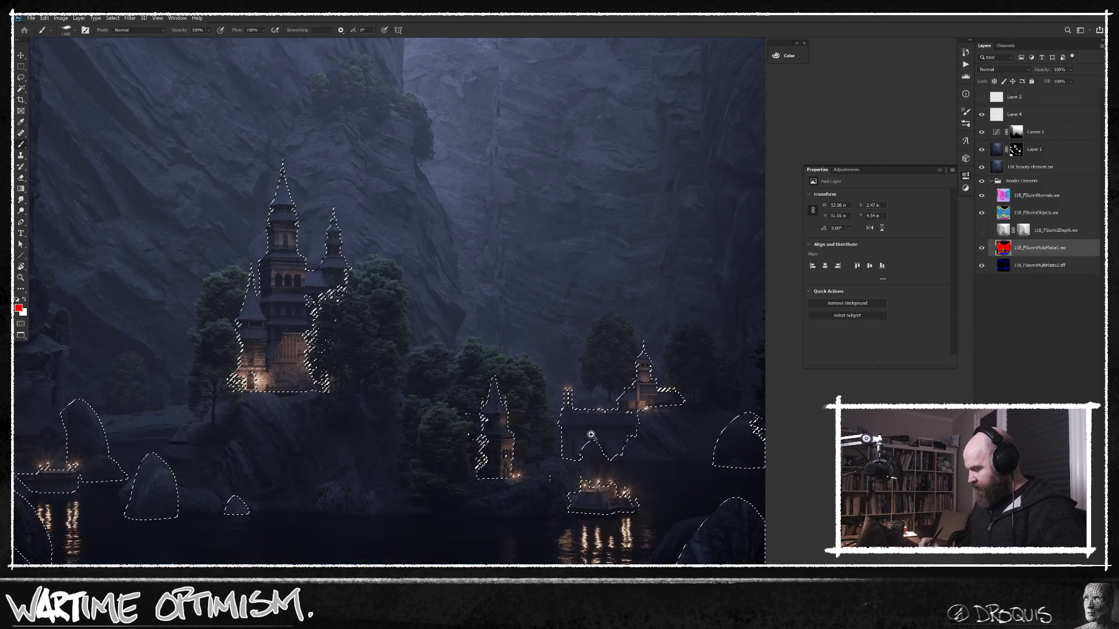
pyautogui.moveTo(595, 434); pyautogui.dragTo(608, 425)
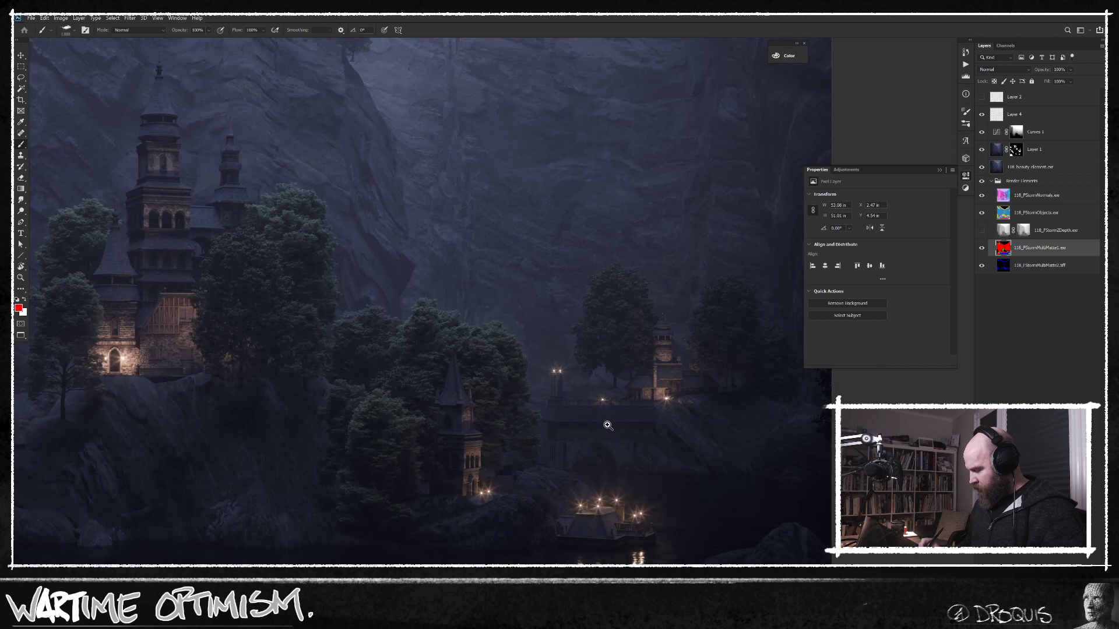
# Step: Set Layer 4's blend mode to Screen, invert the selection to exclude the buildings, and hide its outline
pyautogui.click(1017, 115)
pyautogui.click(1002, 69)
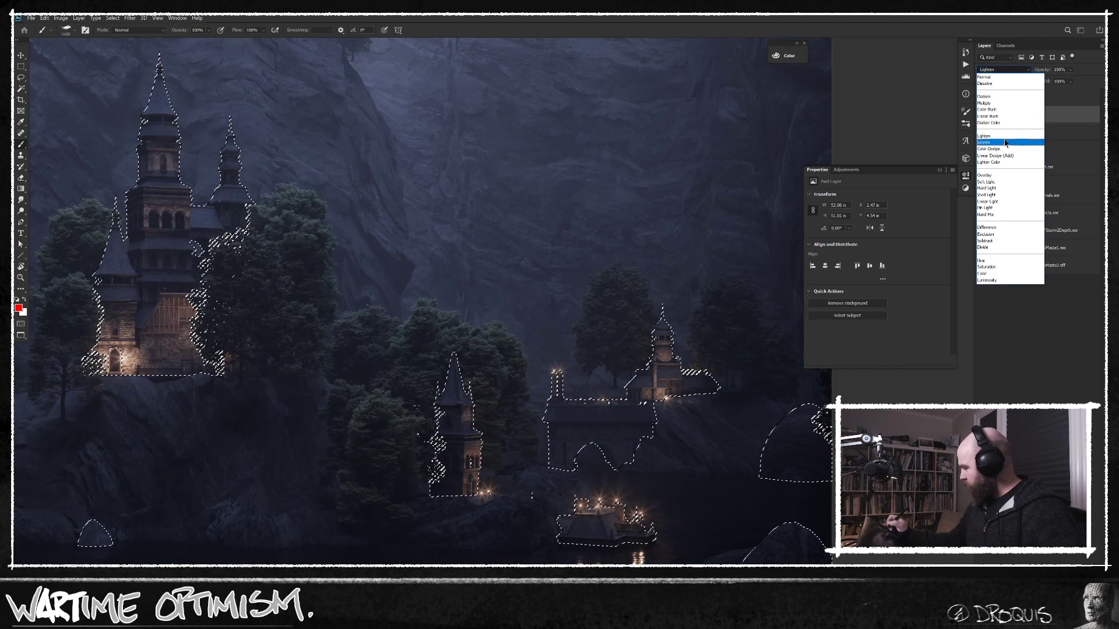
pyautogui.click(990, 139)
pyautogui.hotkey('ctrl', 'shift', 'i')
pyautogui.hotkey('ctrl', 'd')
# Step: Sample the dusky blue of the cliff and paint soft mist behind the bridge and the small shore tower on Layer 4
pyautogui.keyDown('alt'); pyautogui.click(546, 235); pyautogui.keyUp('alt')
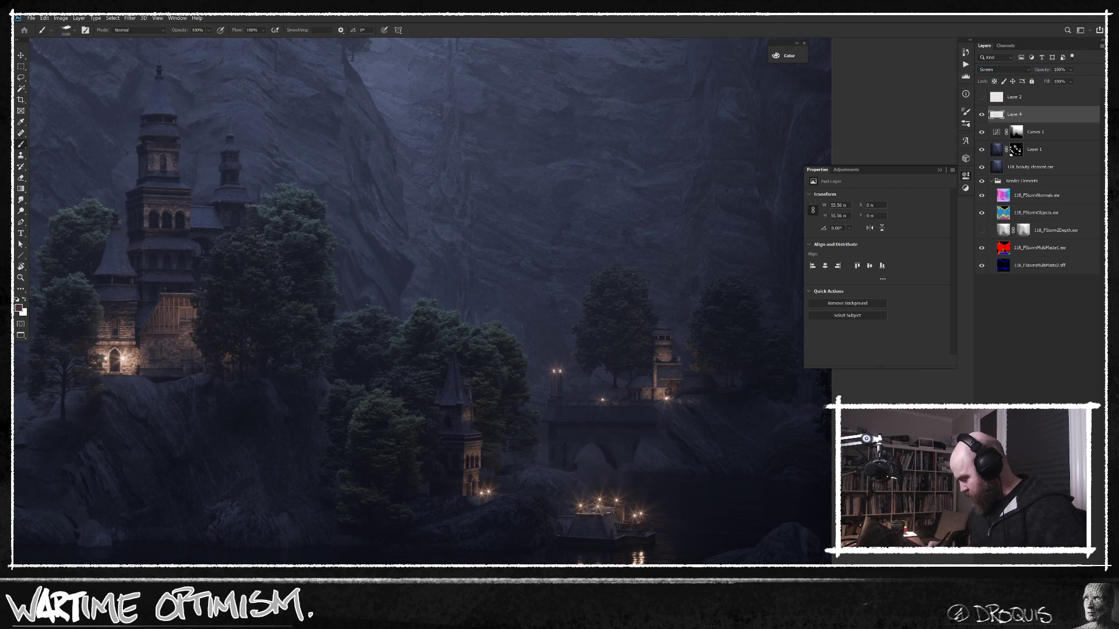
pyautogui.moveTo(492, 445)
pyautogui.mouseDown()
pyautogui.moveTo(583, 455)
pyautogui.moveTo(560, 408)
pyautogui.moveTo(583, 451)
pyautogui.moveTo(477, 352)
pyautogui.mouseUp()
pyautogui.scroll(2, 641, 475)
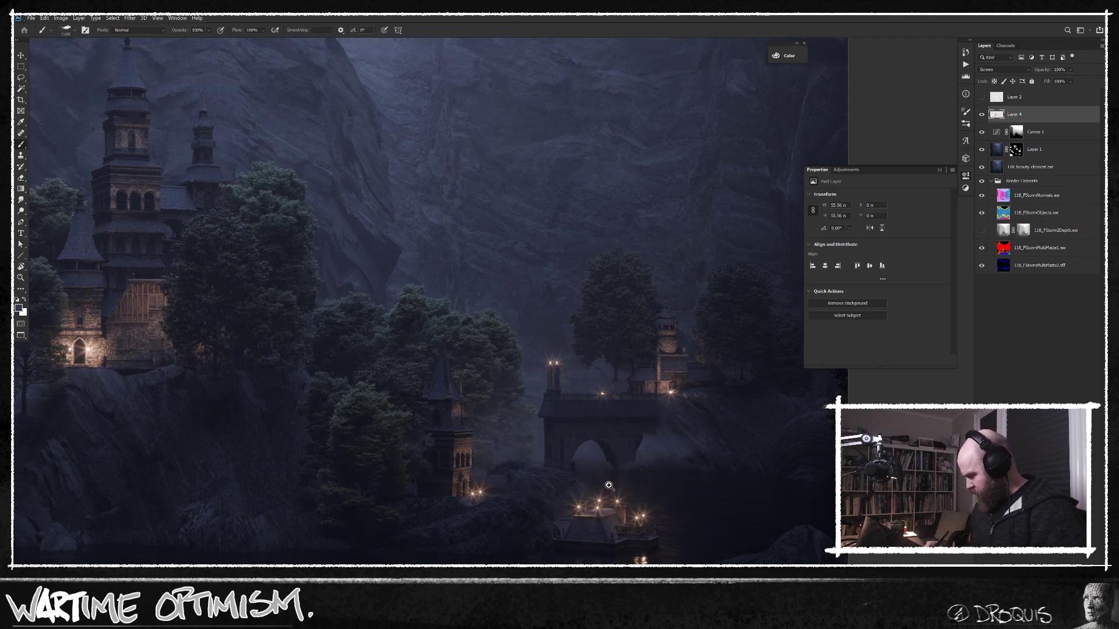
# Step: Choose a textured brush preset for the Eraser, make it smaller, and erase the mist over the water below the bridge
pyautogui.press('e')
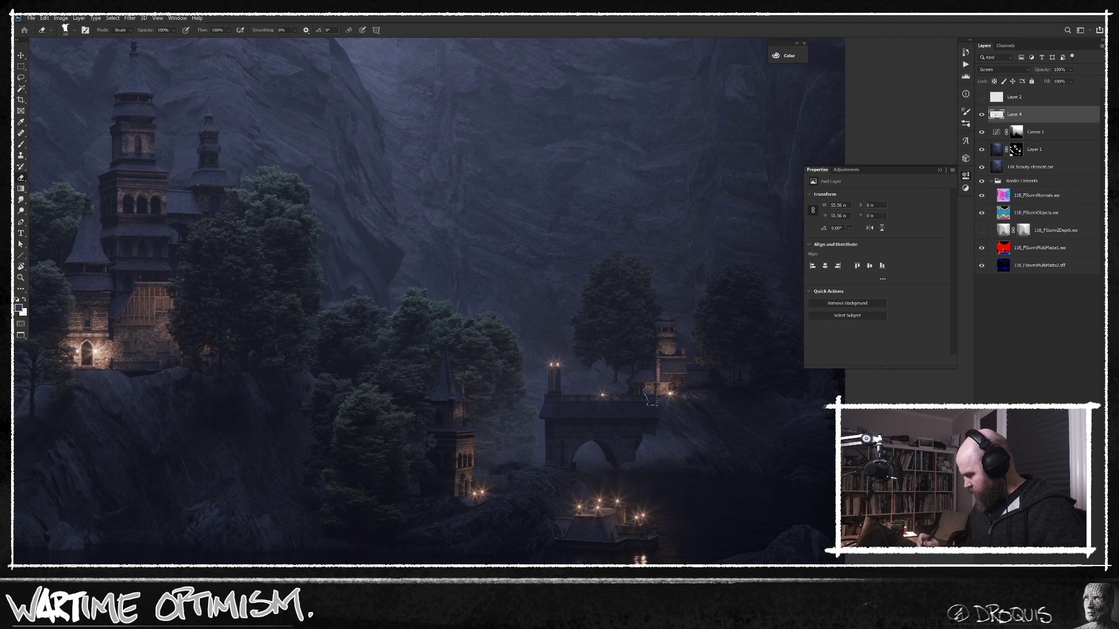
pyautogui.rightClick(657, 361)
pyautogui.click(814, 431)
pyautogui.click(822, 455)
pyautogui.click(819, 467)
pyautogui.click(551, 539)
pyautogui.press('[')
pyautogui.press('[')
pyautogui.press('[')
pyautogui.moveTo(689, 434); pyautogui.dragTo(662, 461)
pyautogui.press('[')
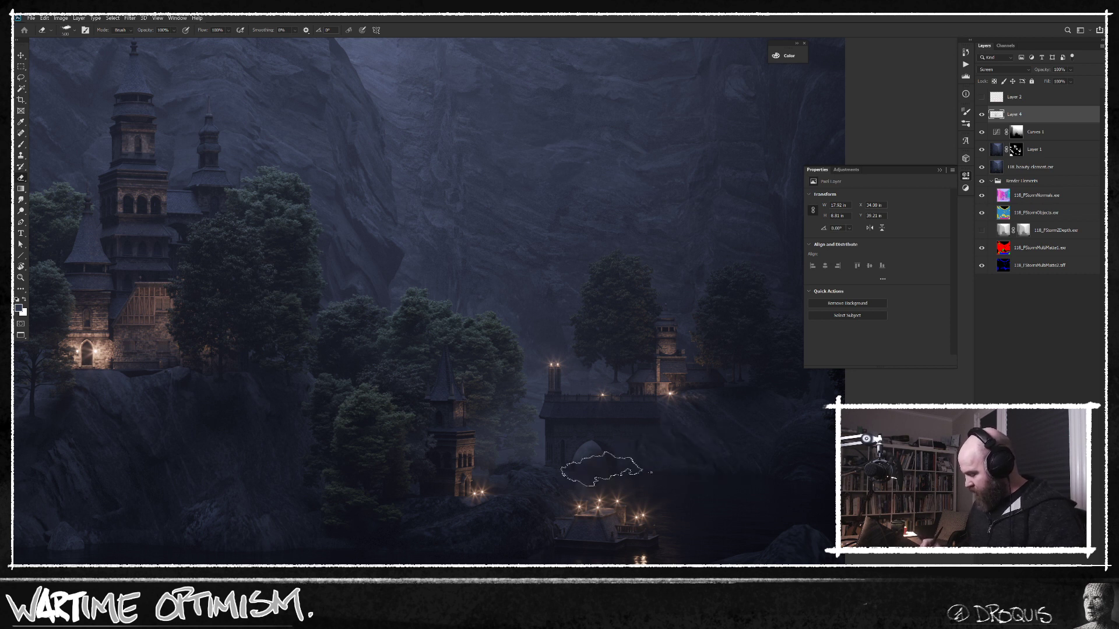
# Step: Erase the excess mist around the small tower and along the rocky shore beside it
pyautogui.scroll(-1, 600, 475)
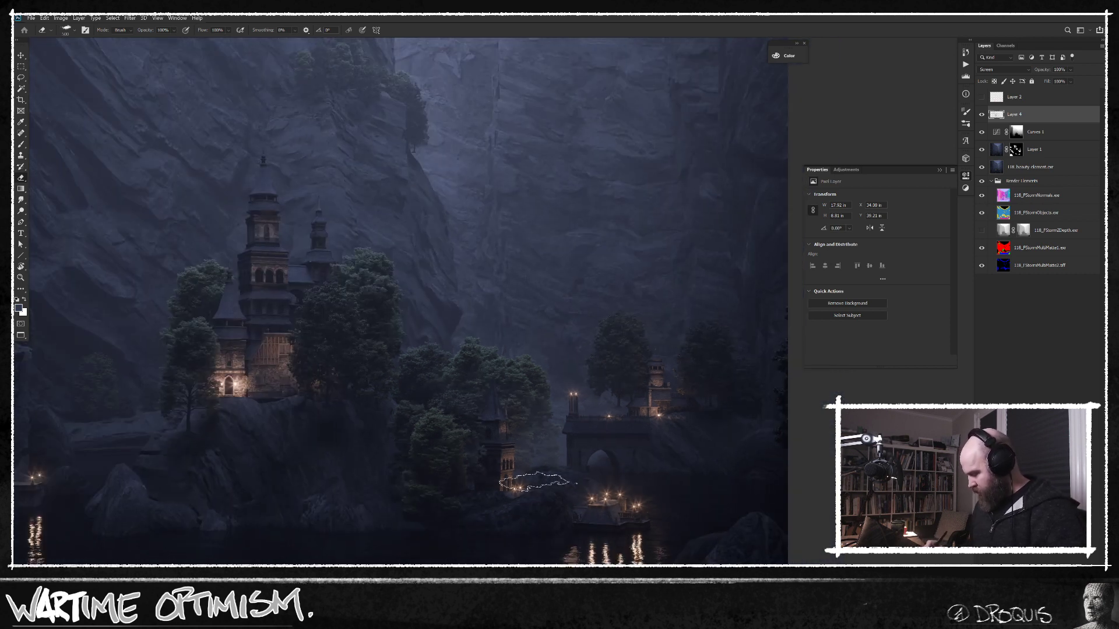
pyautogui.moveTo(503, 426); pyautogui.dragTo(472, 490)
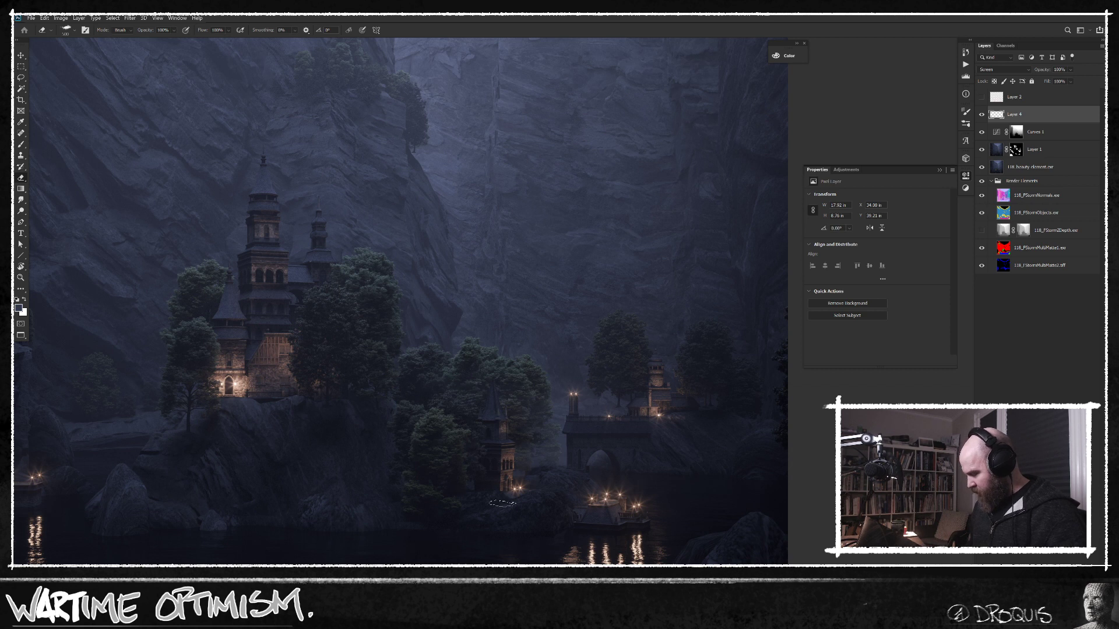
pyautogui.moveTo(552, 471); pyautogui.dragTo(627, 452)
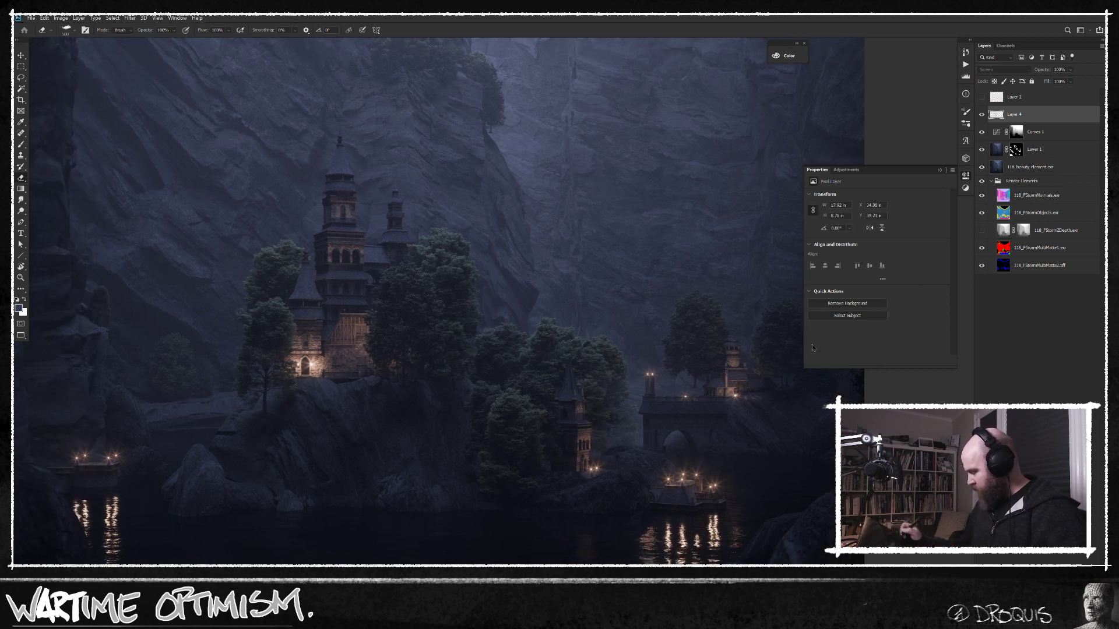
# Step: Return to the Brush and touch up the mist between the small tower's trees and the bridge
pyautogui.scroll(3, 722, 395)
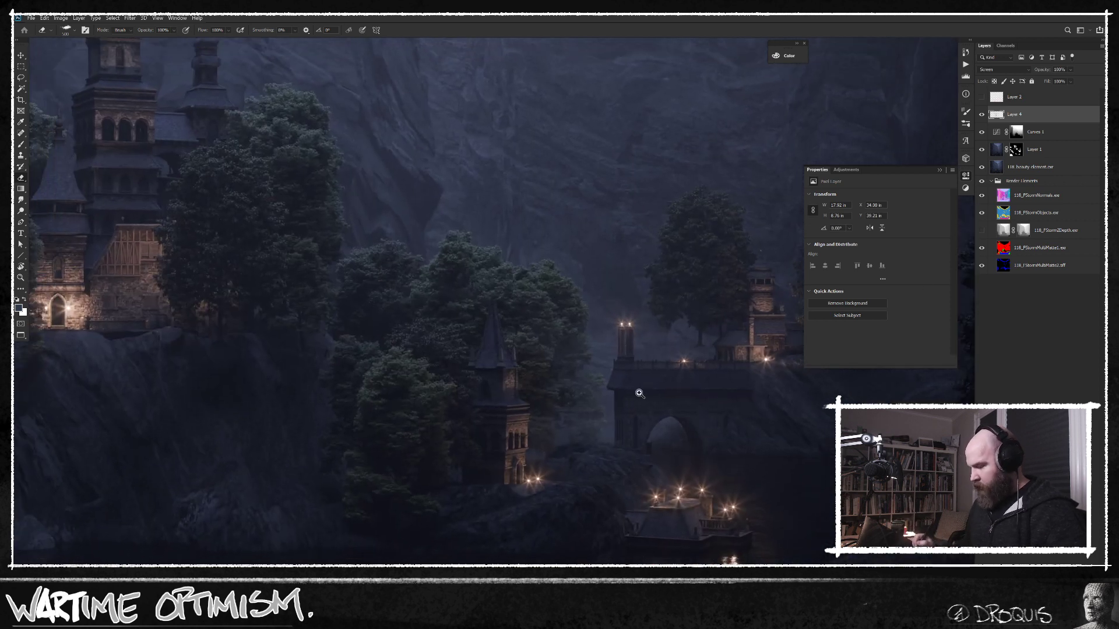
pyautogui.moveTo(641, 394); pyautogui.dragTo(618, 391)
pyautogui.press('b')
pyautogui.moveTo(608, 443)
pyautogui.mouseDown()
pyautogui.moveTo(701, 435)
pyautogui.moveTo(589, 424)
pyautogui.mouseUp()
pyautogui.moveTo(513, 399); pyautogui.dragTo(563, 429)
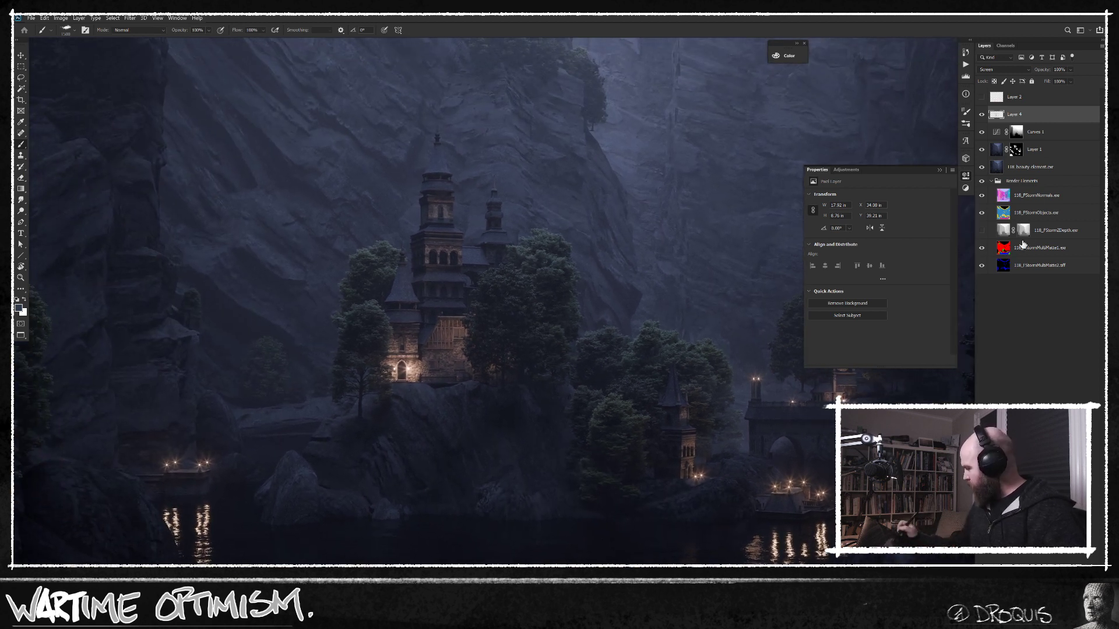
# Step: Add a new layer above Layer 4 and mask it with the selection loaded from the ZDepth layer's mask
pyautogui.keyDown('ctrl'); pyautogui.click(1024, 232); pyautogui.keyUp('ctrl')
pyautogui.hotkey('ctrl', 'shift', 'alt', 'n')
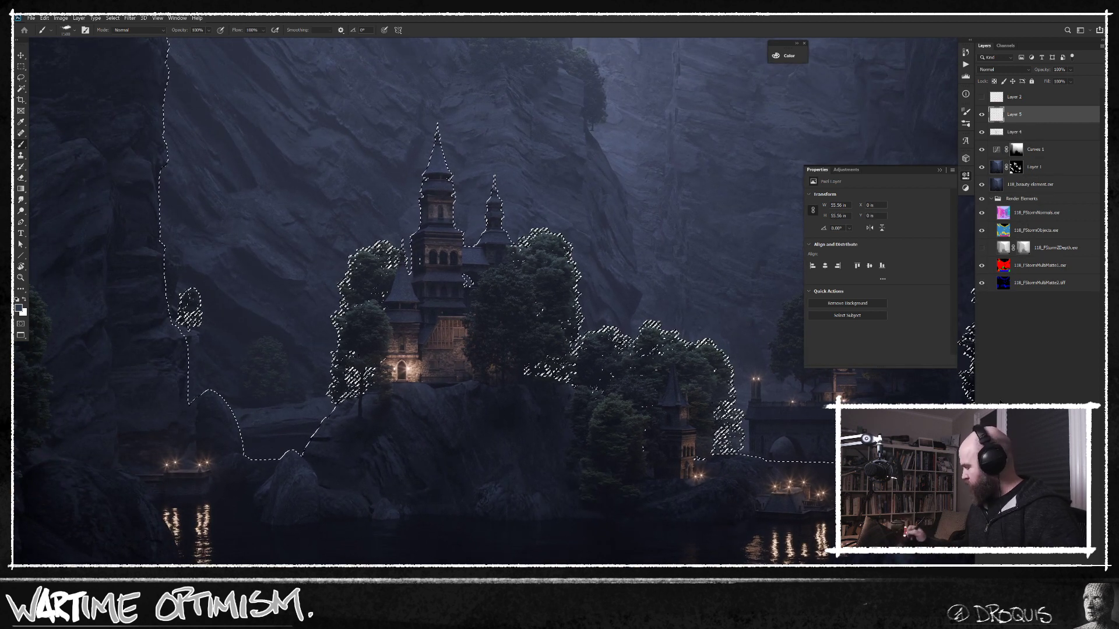
pyautogui.click(1027, 607)
# Step: Increase the contrast of Layer 5's depth mask with Levels, raising the input black and setting the input white to 164
pyautogui.keyDown('alt'); pyautogui.click(1015, 116); pyautogui.keyUp('alt')
pyautogui.hotkey('ctrl', 'l')
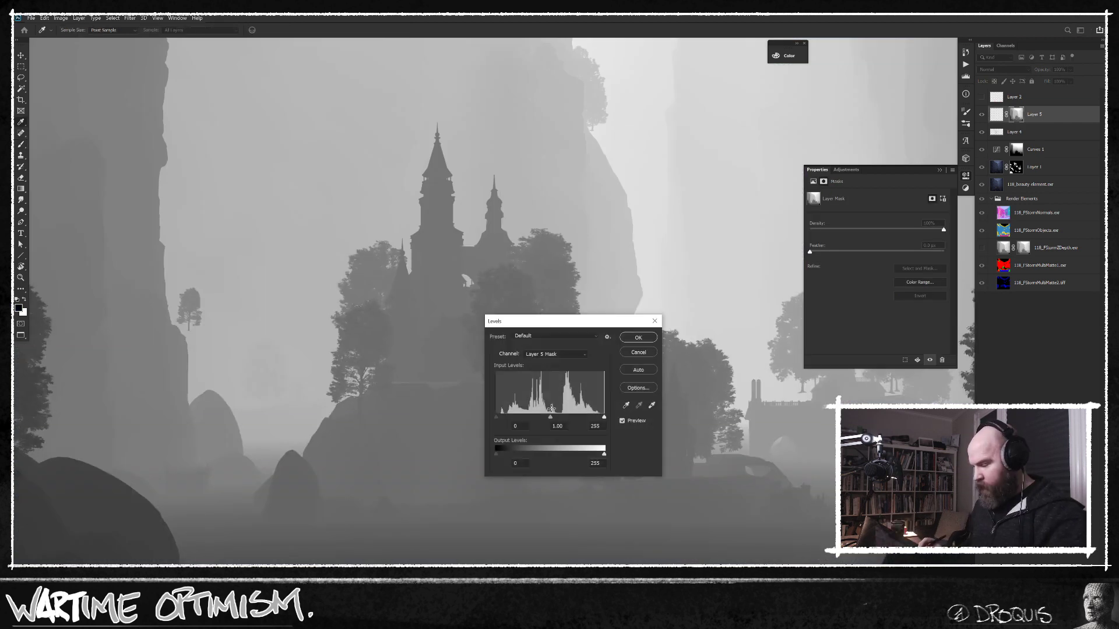
pyautogui.moveTo(508, 419); pyautogui.dragTo(533, 418)
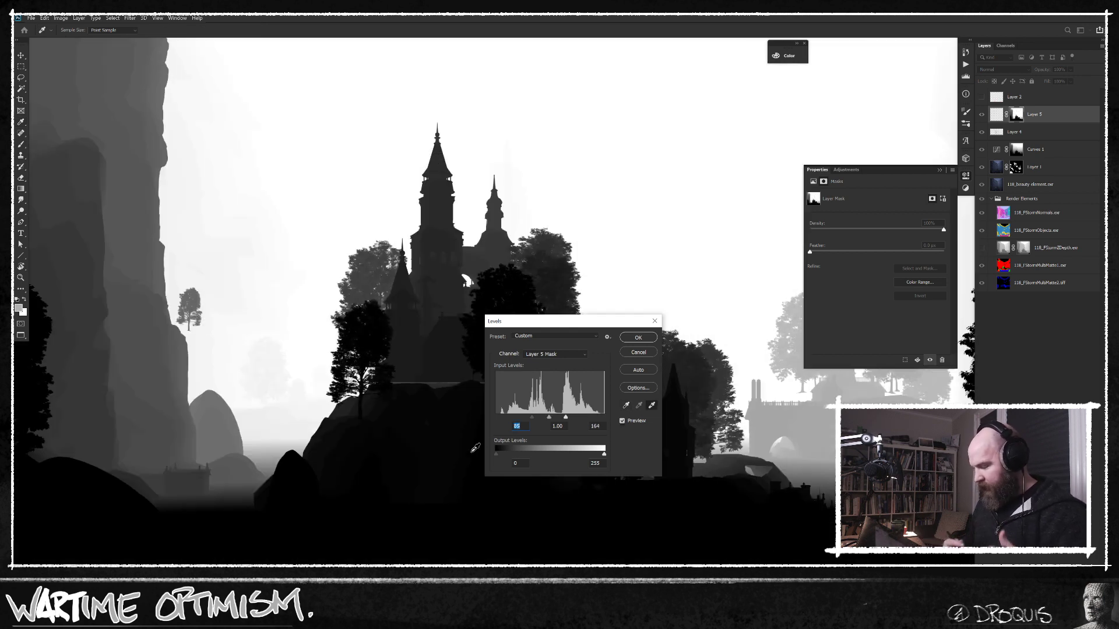
pyautogui.click(641, 337)
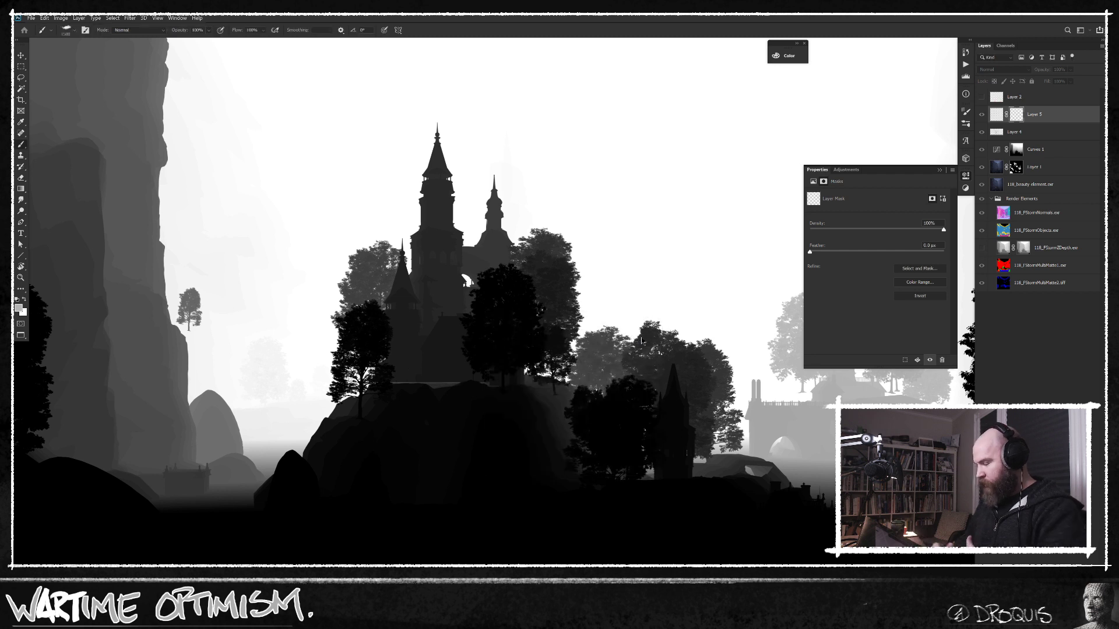
# Step: Target Layer 5's content instead of its mask and set its blend mode to Screen
pyautogui.click(997, 114)
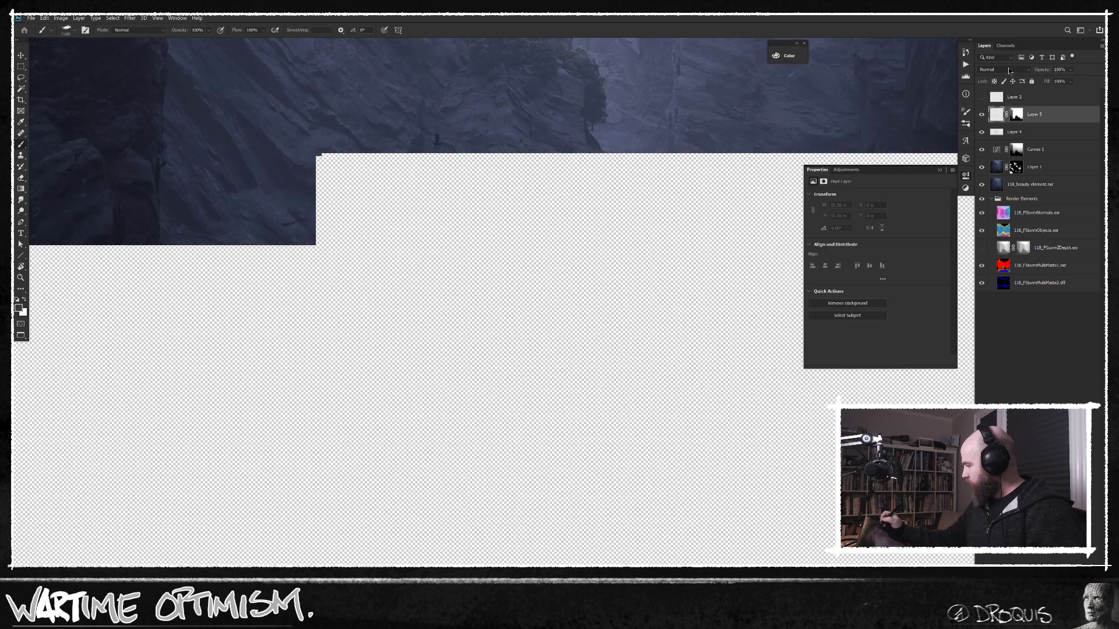
pyautogui.click(1002, 70)
pyautogui.click(1004, 142)
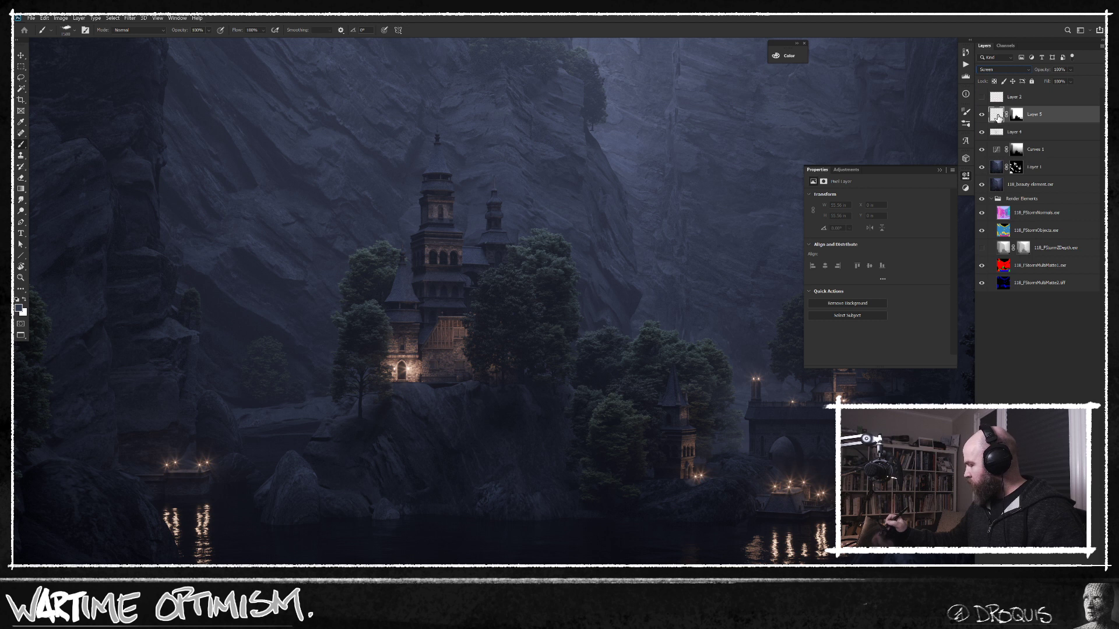
# Step: Paint bluish mist on Layer 5 in the gap between the left cliff and the castle rock
pyautogui.moveTo(446, 439); pyautogui.dragTo(439, 439)
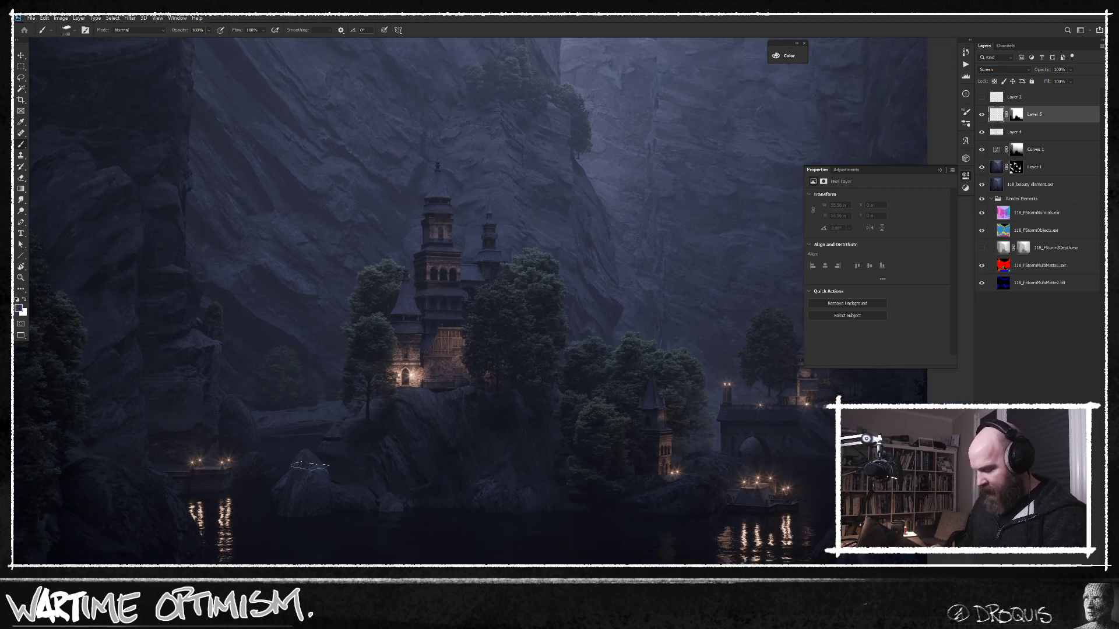
pyautogui.moveTo(327, 462)
pyautogui.mouseDown()
pyautogui.moveTo(314, 435)
pyautogui.moveTo(332, 393)
pyautogui.moveTo(351, 402)
pyautogui.moveTo(309, 445)
pyautogui.moveTo(310, 412)
pyautogui.moveTo(344, 346)
pyautogui.moveTo(324, 363)
pyautogui.moveTo(366, 346)
pyautogui.mouseUp()
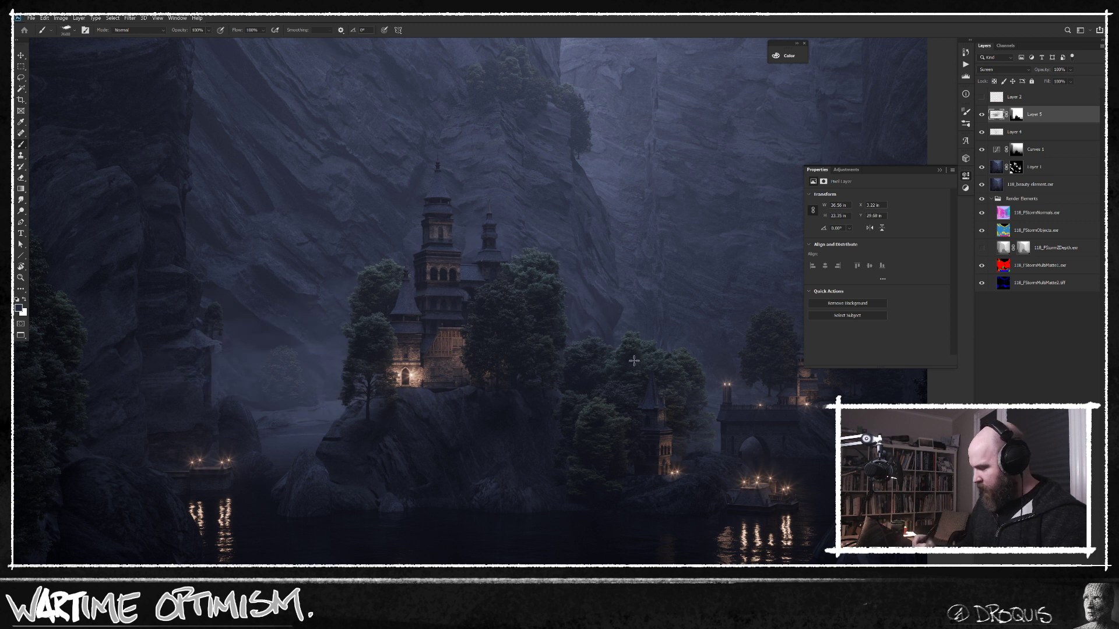
pyautogui.scroll(-1, 603, 429)
pyautogui.moveTo(589, 417); pyautogui.dragTo(585, 412)
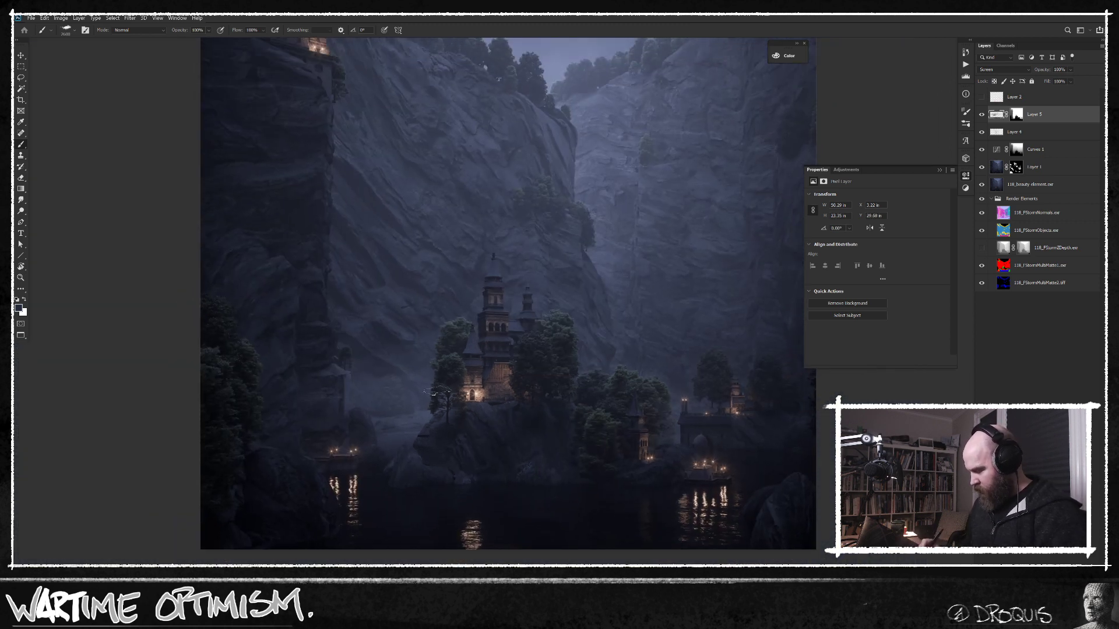
# Step: Brush broad mist behind the castle towers, across the central cliff base and toward the bridge
pyautogui.moveTo(429, 308); pyautogui.dragTo(538, 296)
pyautogui.moveTo(567, 353)
pyautogui.mouseDown()
pyautogui.moveTo(638, 385)
pyautogui.moveTo(667, 376)
pyautogui.mouseUp()
pyautogui.moveTo(408, 360)
pyautogui.mouseDown()
pyautogui.moveTo(368, 338)
pyautogui.moveTo(352, 280)
pyautogui.mouseUp()
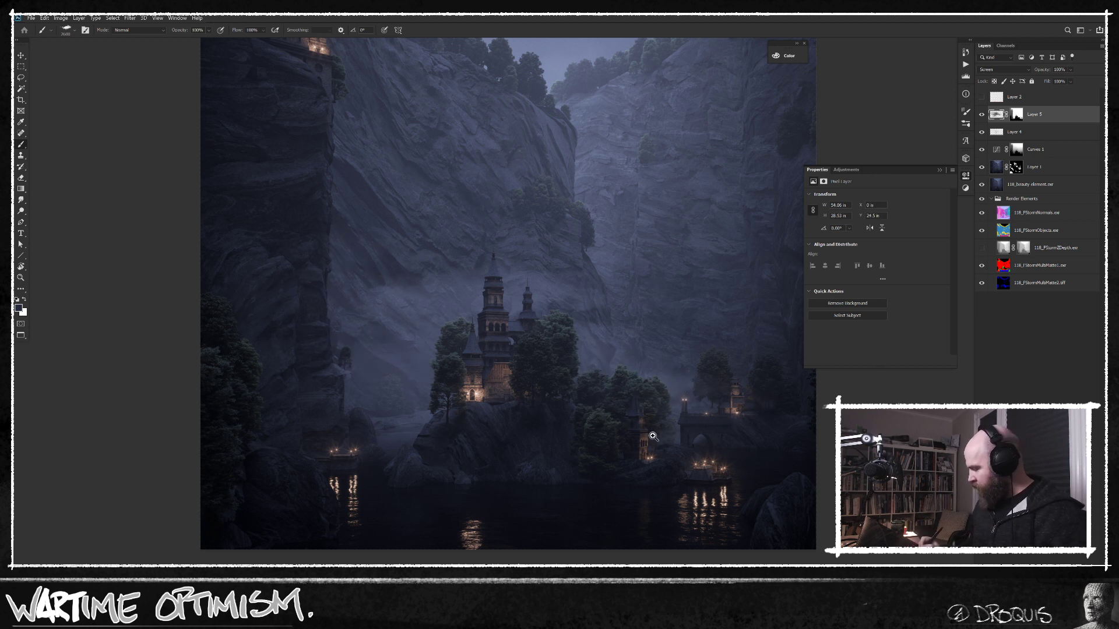
# Step: Extend the mist higher over the right canyon wall and the cliff face above the castle
pyautogui.scroll(-1, 655, 431)
pyautogui.moveTo(662, 278)
pyautogui.mouseDown()
pyautogui.moveTo(746, 397)
pyautogui.moveTo(728, 327)
pyautogui.mouseUp()
pyautogui.moveTo(443, 239)
pyautogui.mouseDown()
pyautogui.moveTo(417, 286)
pyautogui.moveTo(445, 268)
pyautogui.mouseUp()
pyautogui.scroll(1, 637, 380)
pyautogui.moveTo(643, 377); pyautogui.dragTo(550, 401)
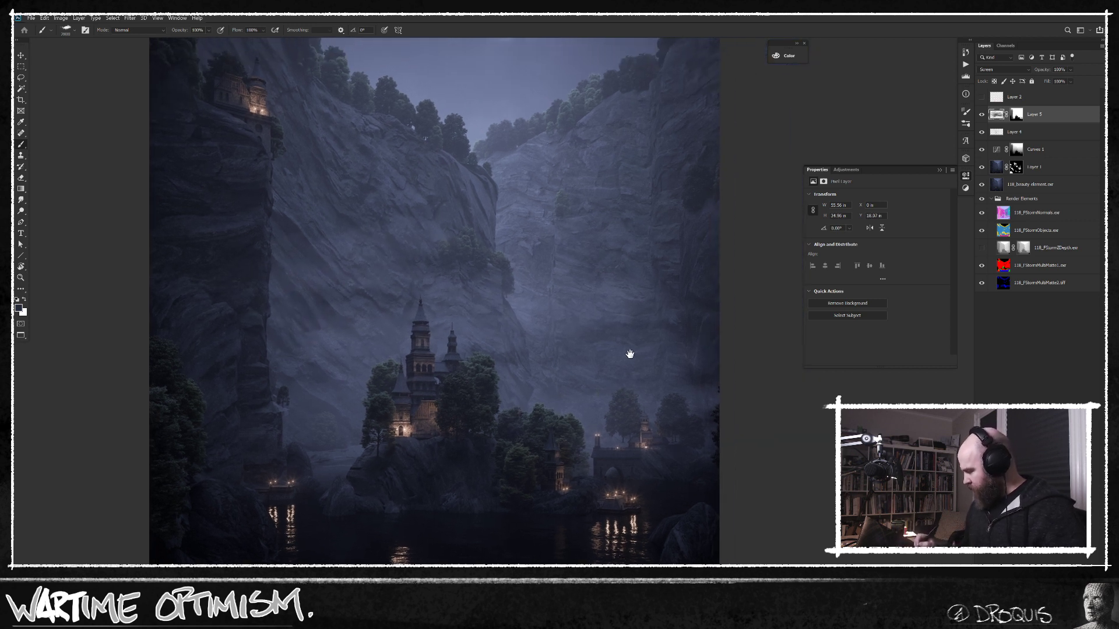
# Step: Enlarge the brush and paint more mist up the cliff beside the left rock pillar
pyautogui.press(']')
pyautogui.press(']')
pyautogui.press(']')
pyautogui.press(']')
pyautogui.moveTo(320, 470); pyautogui.dragTo(311, 315)
# Step: Lower the opacity of Layer 5 to make the painted mist subtler
pyautogui.moveTo(567, 429); pyautogui.dragTo(554, 426)
pyautogui.moveTo(588, 348); pyautogui.dragTo(537, 355)
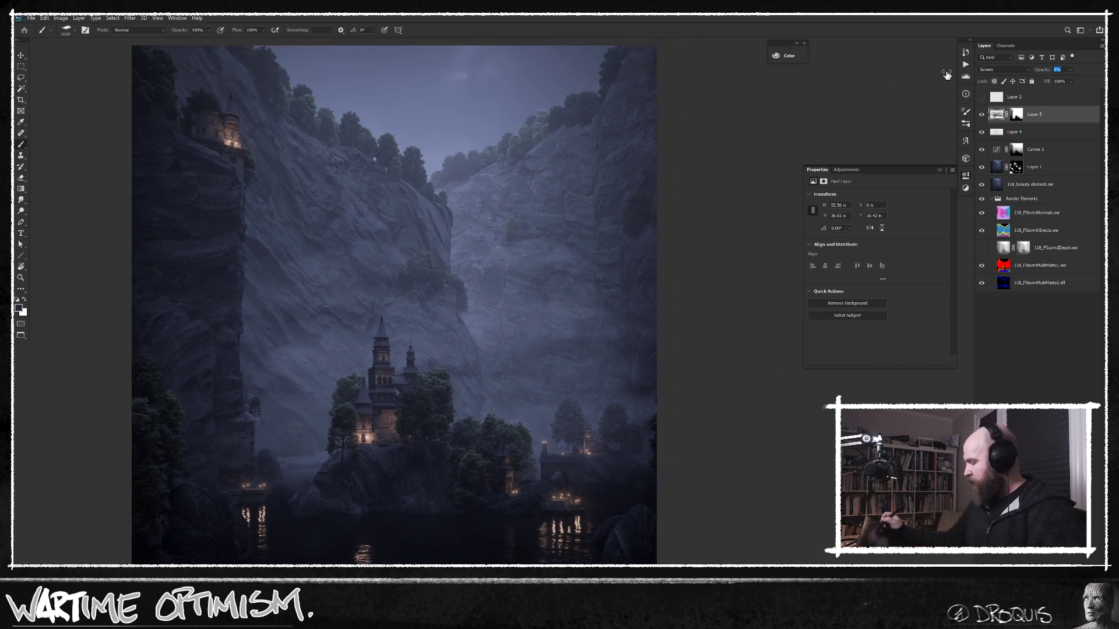
pyautogui.write('0')
pyautogui.press('Return')
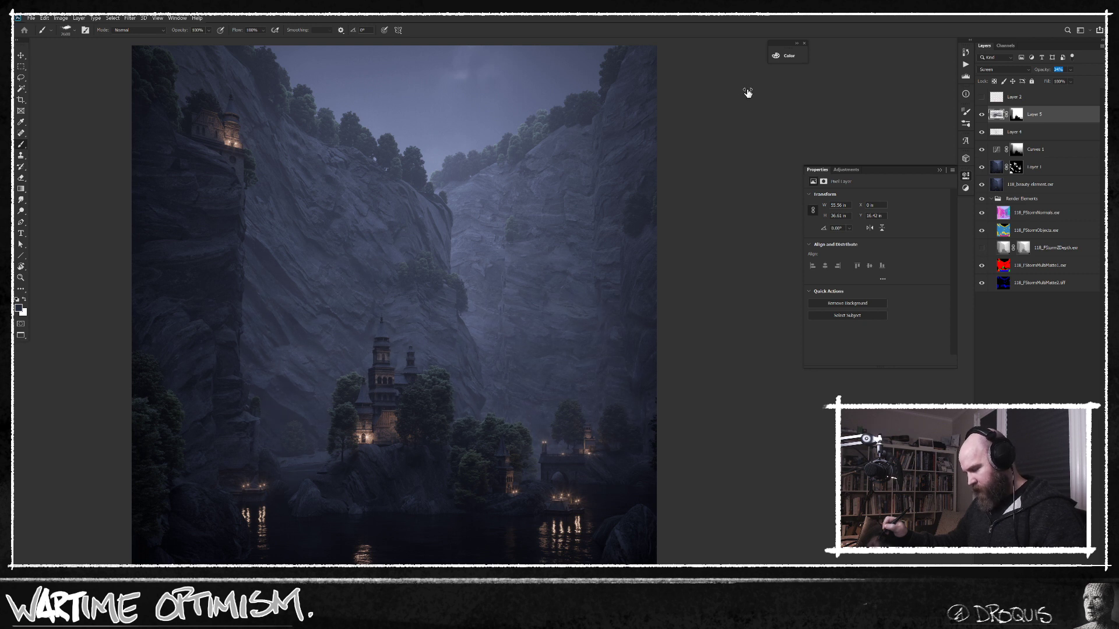
# Step: Load MultiMatte1's green channel as a selection, restrict it to the main castle with a rectangular marquee, and restore all layers' visibility
pyautogui.keyDown('alt'); pyautogui.click(982, 266); pyautogui.keyUp('alt')
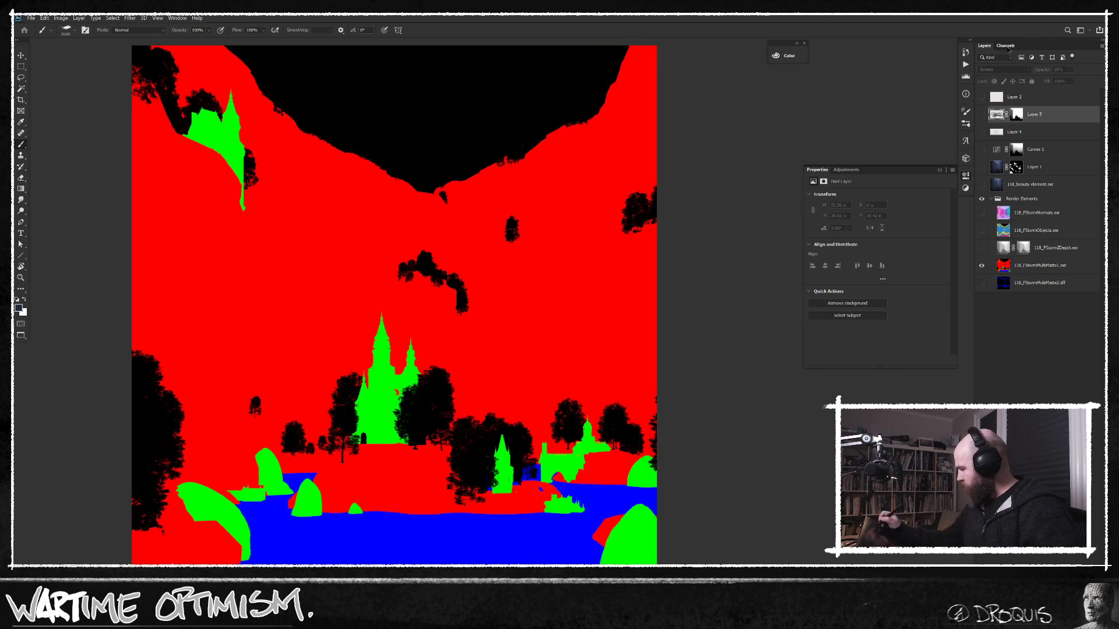
pyautogui.click(1005, 46)
pyautogui.keyDown('ctrl'); pyautogui.click(993, 95); pyautogui.keyUp('ctrl')
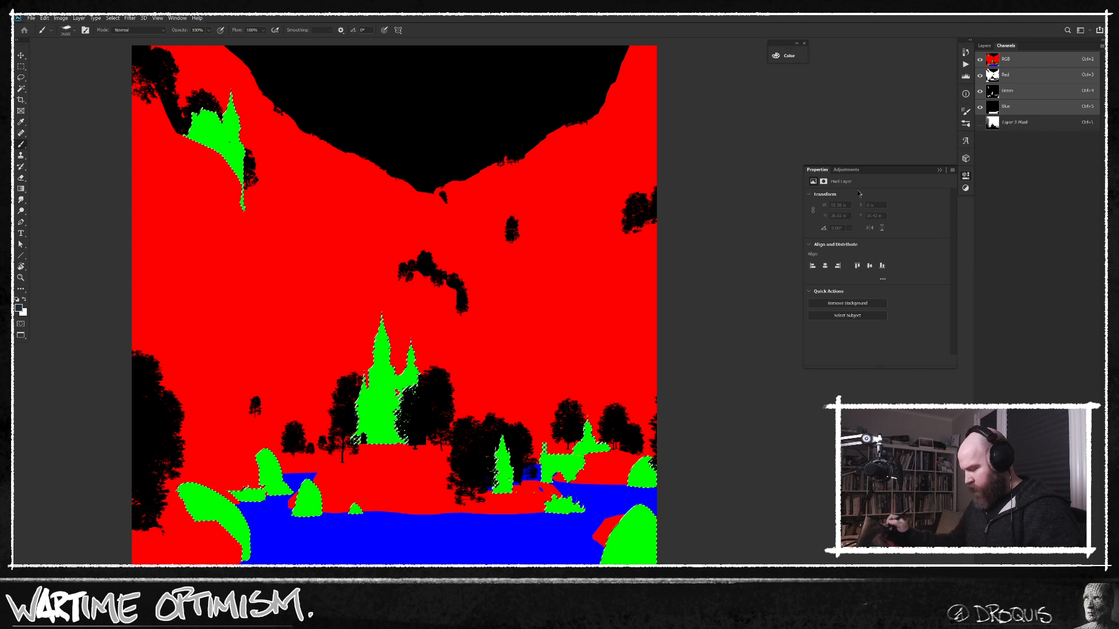
pyautogui.press('m')
pyautogui.moveTo(333, 470); pyautogui.dragTo(443, 291)
pyautogui.click(985, 45)
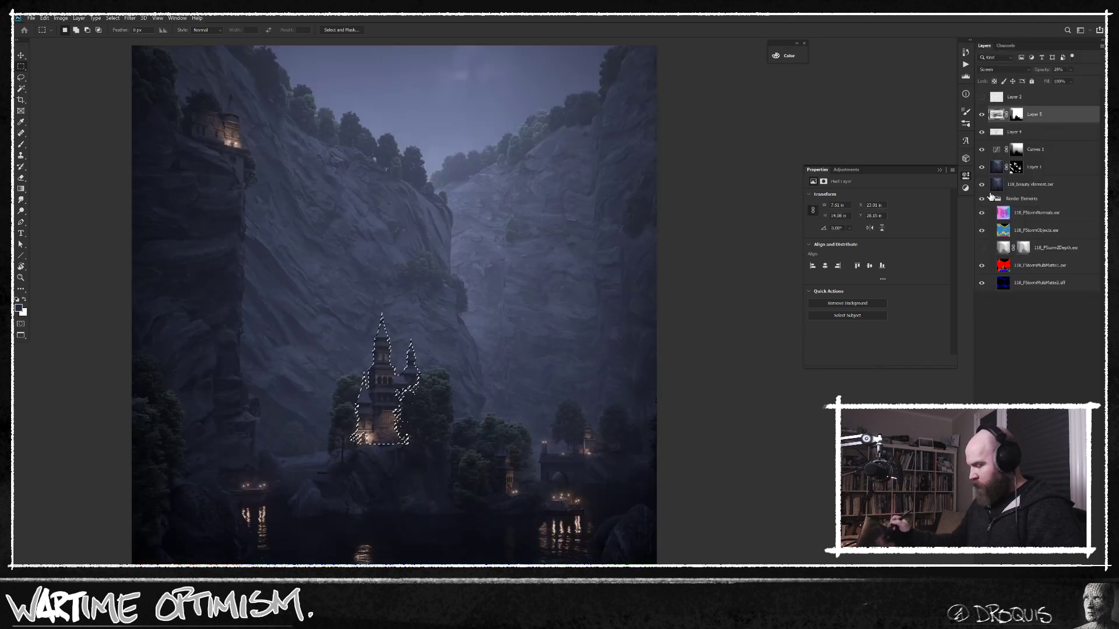
# Step: Add a Curves adjustment layer above Layer 5 masked to the castle selection, and display its mask alone
pyautogui.hotkey('ctrl', 'm')
pyautogui.press('Return')
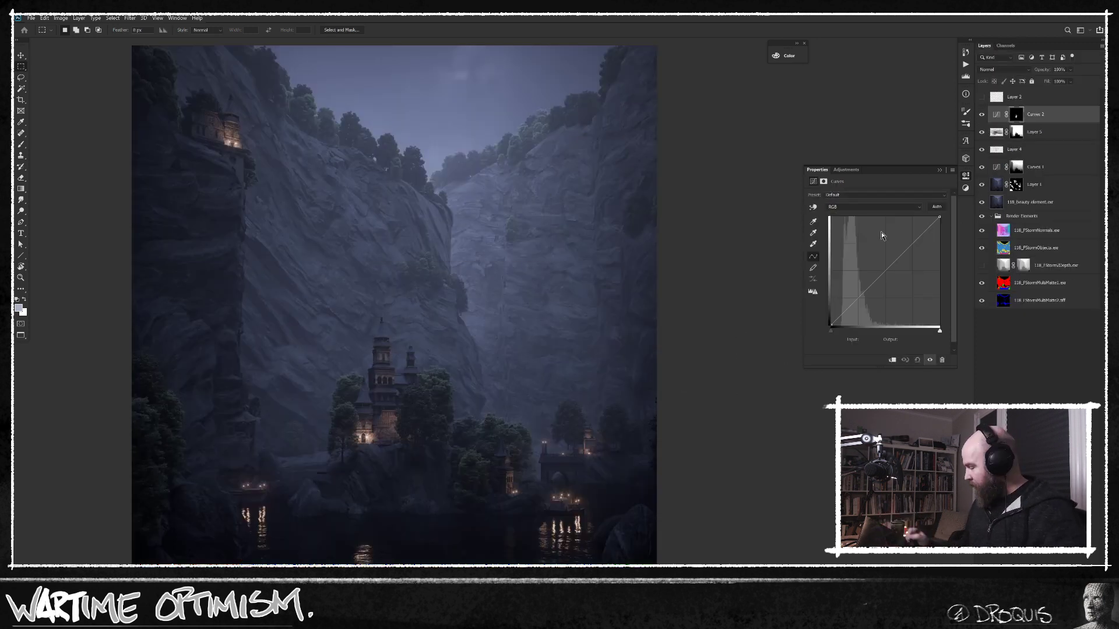
pyautogui.keyDown('alt'); pyautogui.click(1017, 116); pyautogui.keyUp('alt')
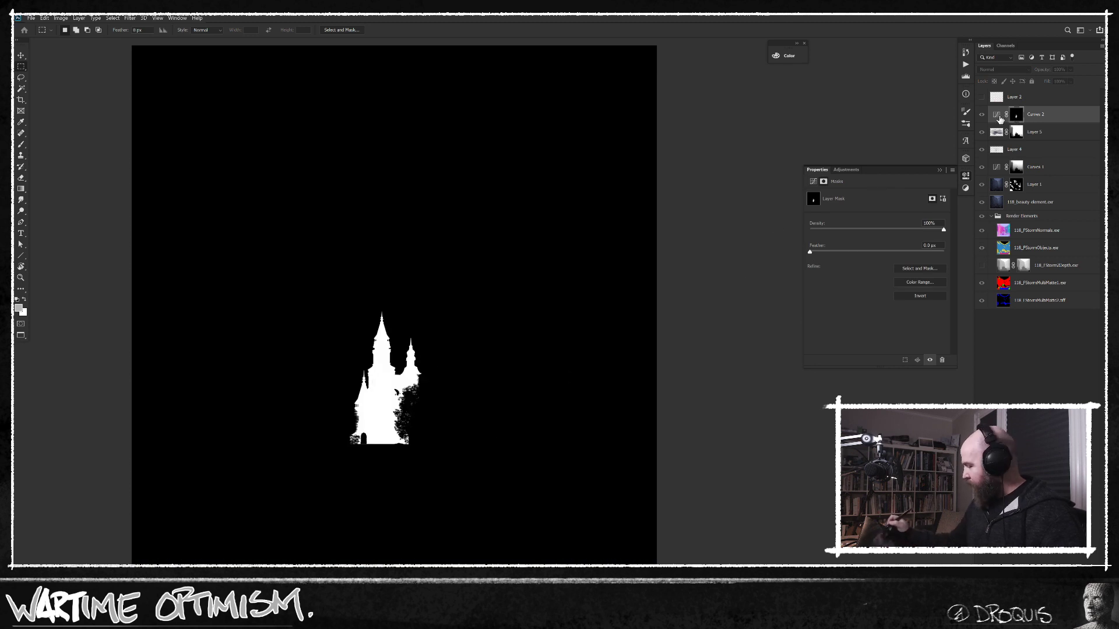
# Step: Shape a contrast-boosting S-curve on the castle's Curves 2 layer and set the layer's blend mode to Luminosity
pyautogui.click(999, 117)
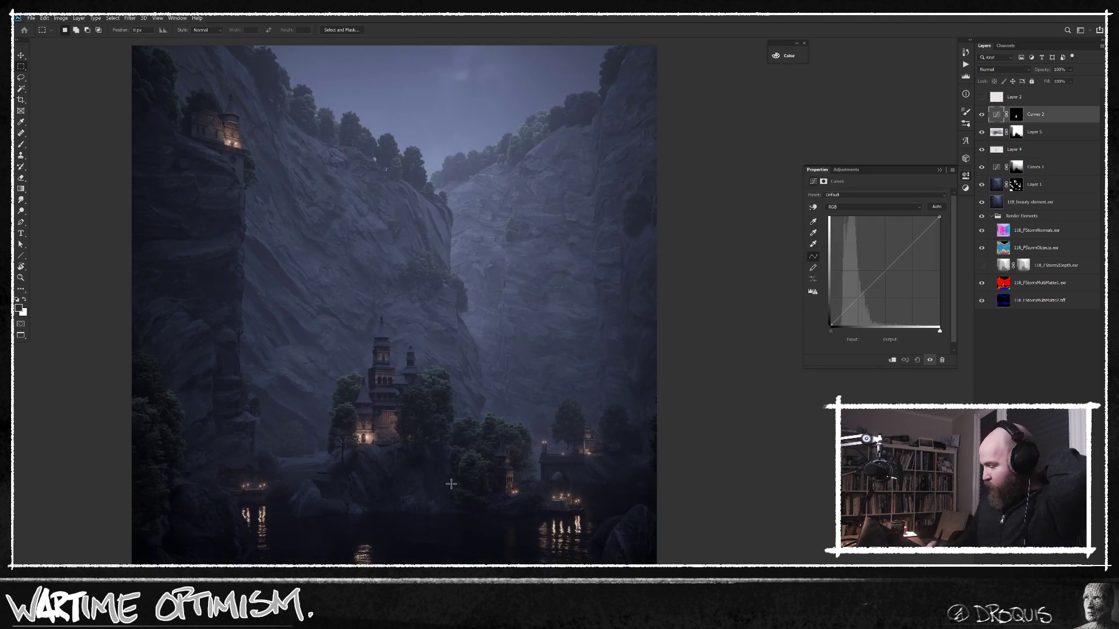
pyautogui.moveTo(856, 301); pyautogui.dragTo(856, 303)
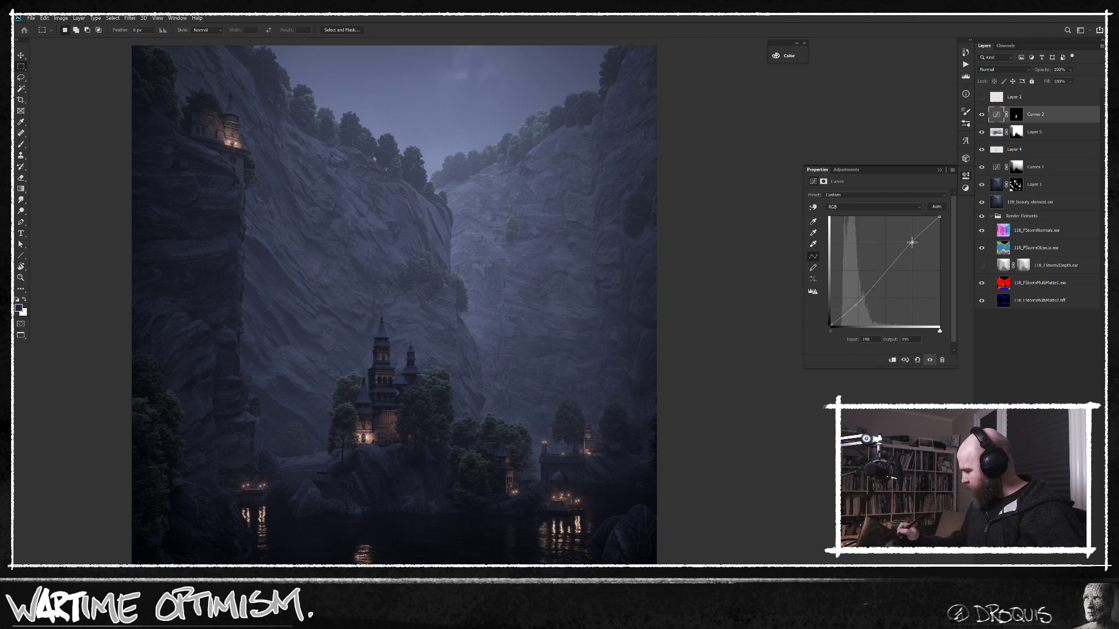
pyautogui.moveTo(630, 455); pyautogui.dragTo(627, 454)
pyautogui.press('b')
pyautogui.moveTo(611, 413); pyautogui.dragTo(619, 422)
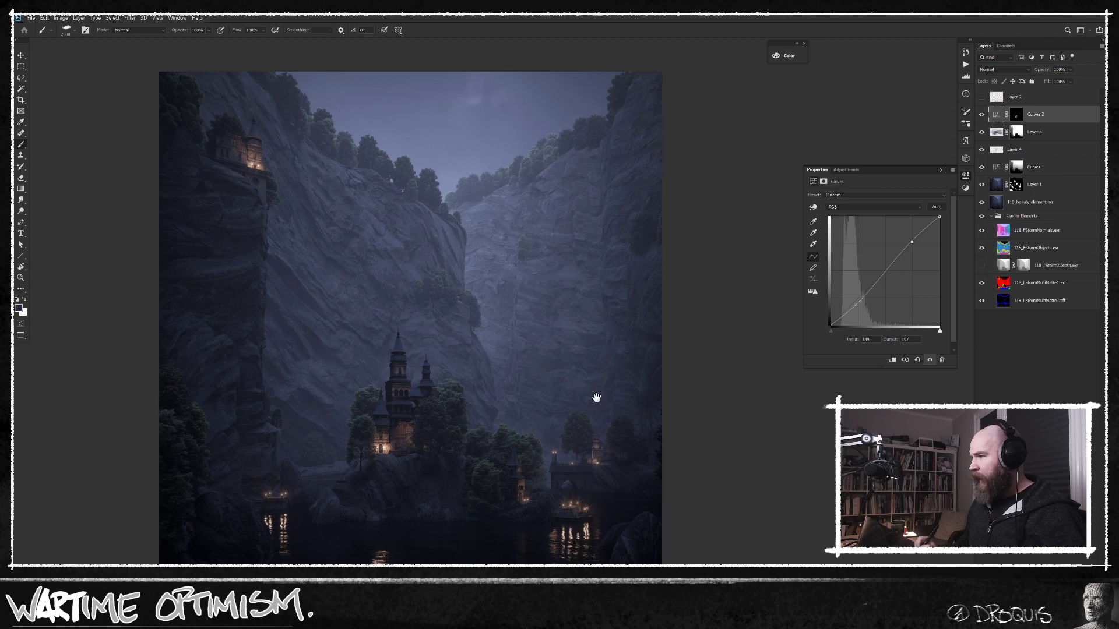
pyautogui.click(1004, 70)
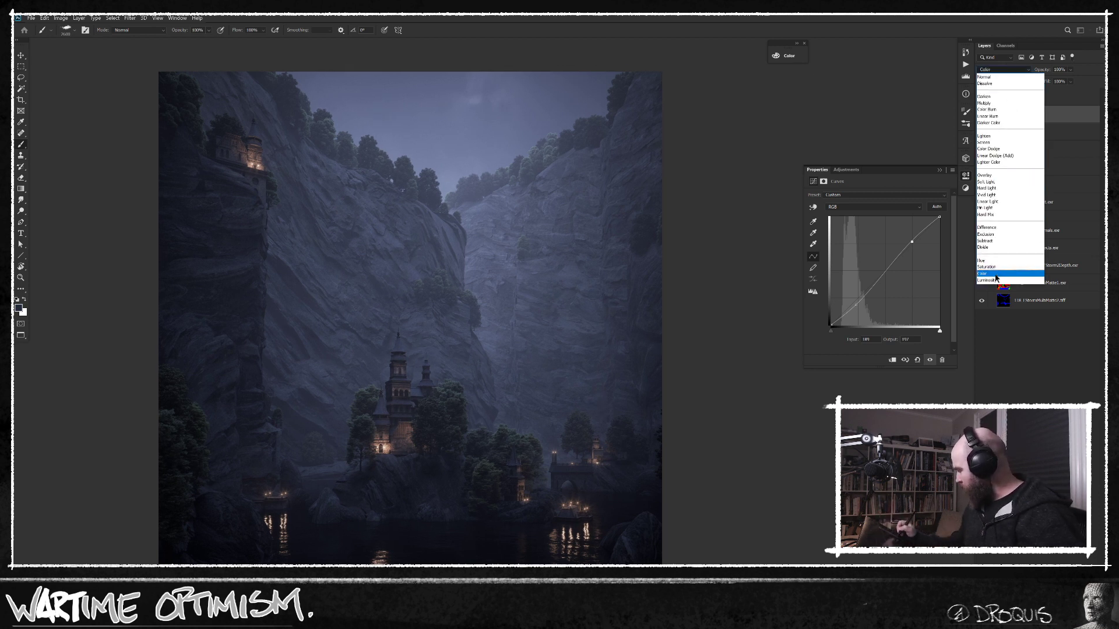
pyautogui.click(999, 279)
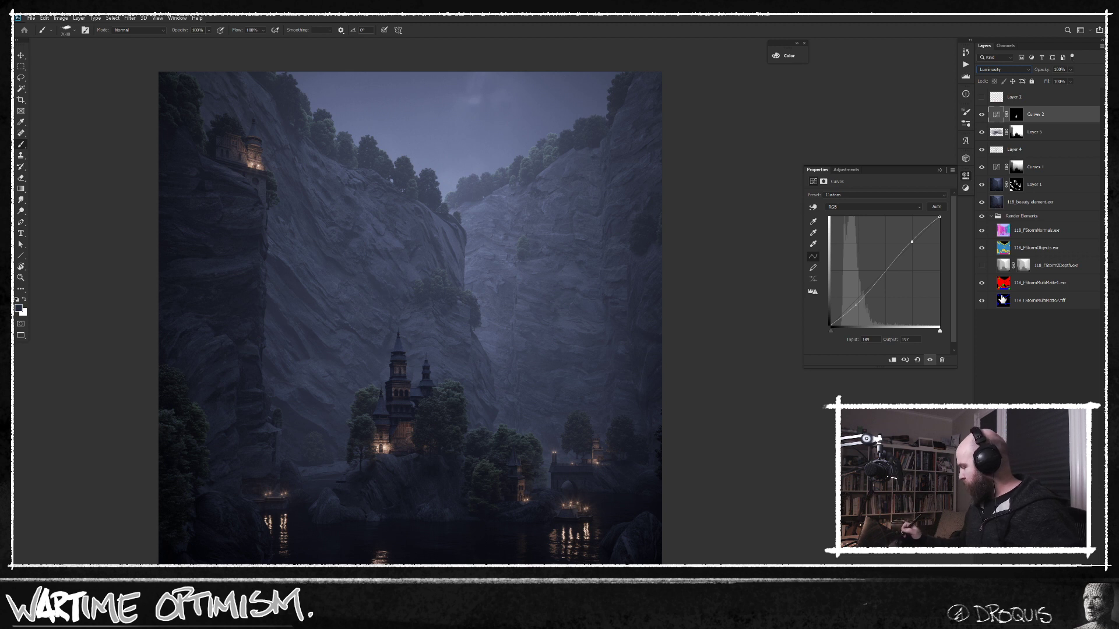
# Step: Load MultiMatte1's blue channel as a selection of the water, and restore the visibility of the other layers
pyautogui.click(1038, 283)
pyautogui.keyDown('alt'); pyautogui.click(982, 283); pyautogui.keyUp('alt')
pyautogui.click(1006, 45)
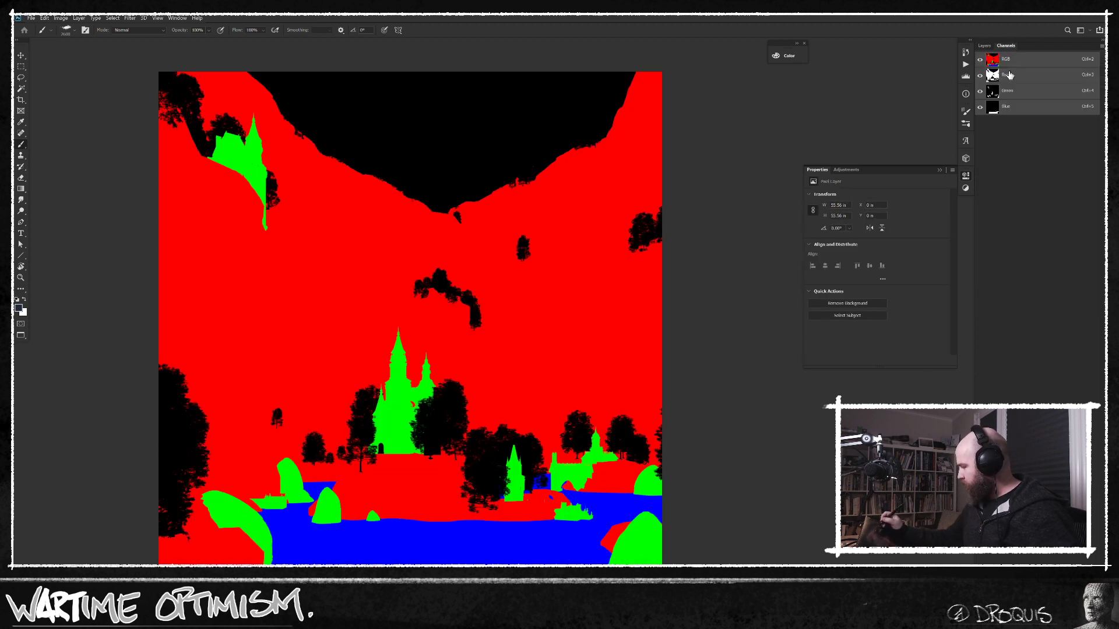
pyautogui.keyDown('ctrl'); pyautogui.click(993, 106); pyautogui.keyUp('ctrl')
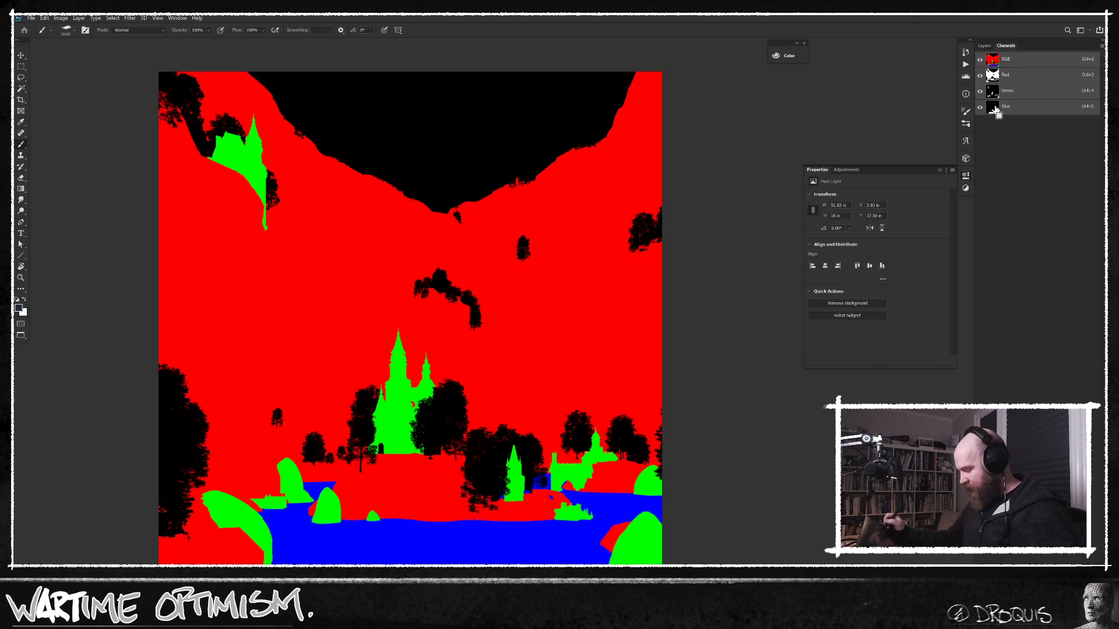
pyautogui.click(985, 46)
pyautogui.keyDown('alt'); pyautogui.click(981, 282); pyautogui.keyUp('alt')
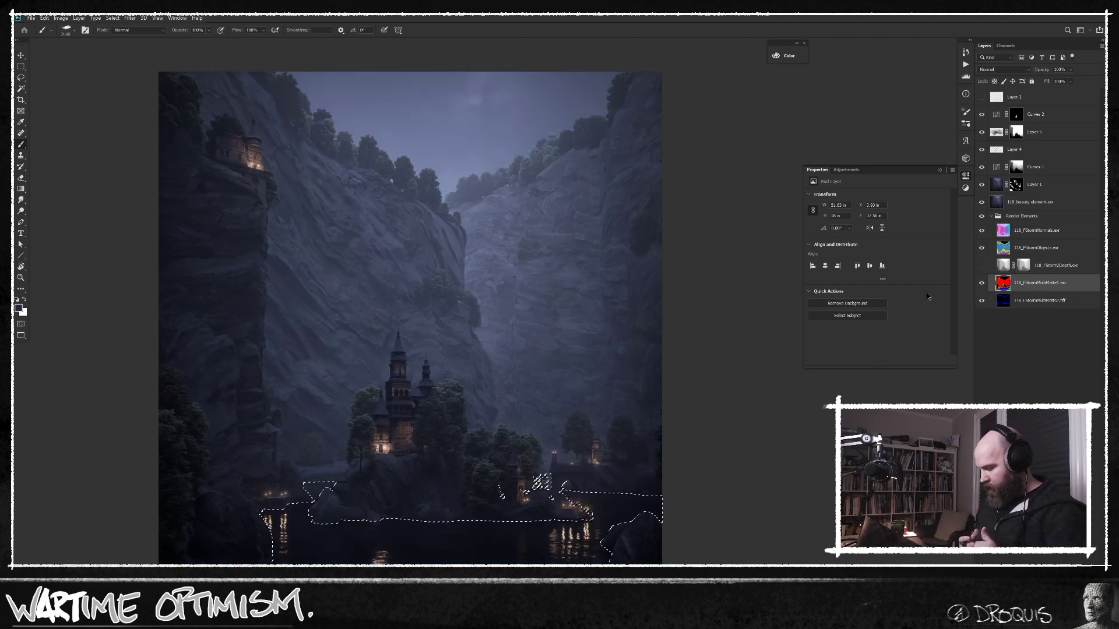
# Step: Add a Curves layer inside a group masked to the water selection, above Curves 2, and raise its midtones to brighten the water
pyautogui.click(1053, 120)
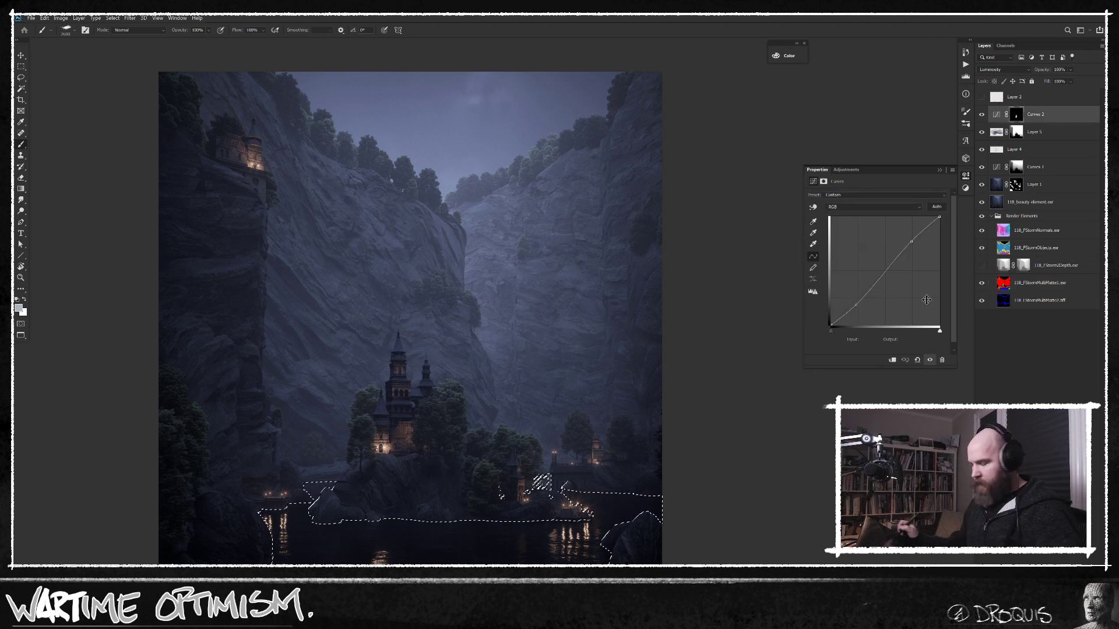
pyautogui.hotkey('ctrl', 'm')
pyautogui.press('Return')
pyautogui.hotkey('ctrl', 'g')
pyautogui.moveTo(1024, 128); pyautogui.dragTo(1034, 112)
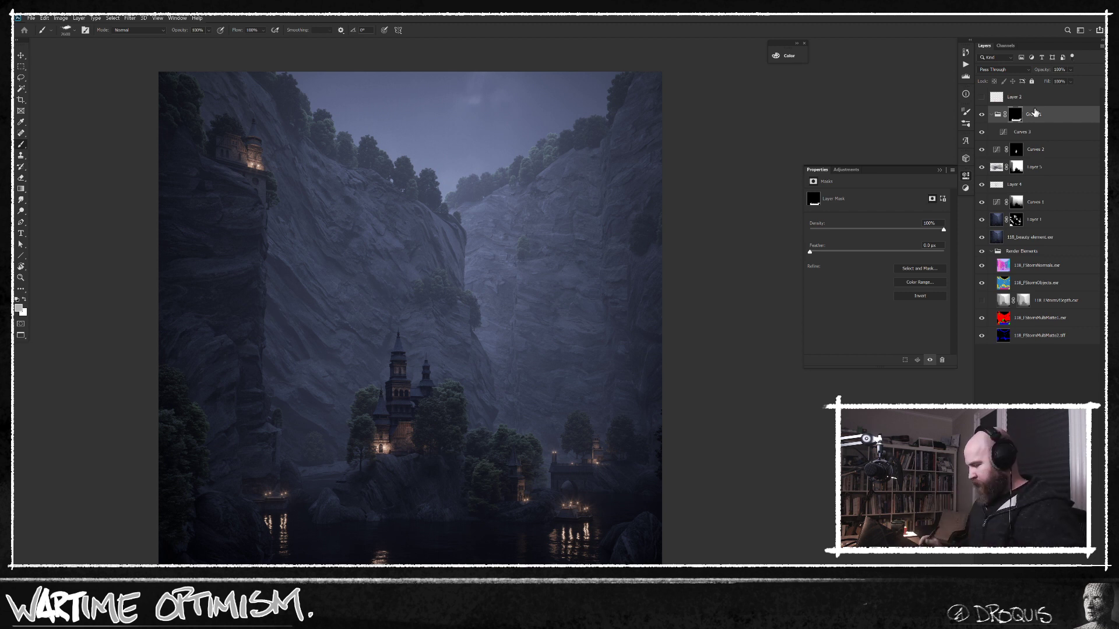
pyautogui.click(1015, 131)
pyautogui.moveTo(888, 260); pyautogui.dragTo(885, 257)
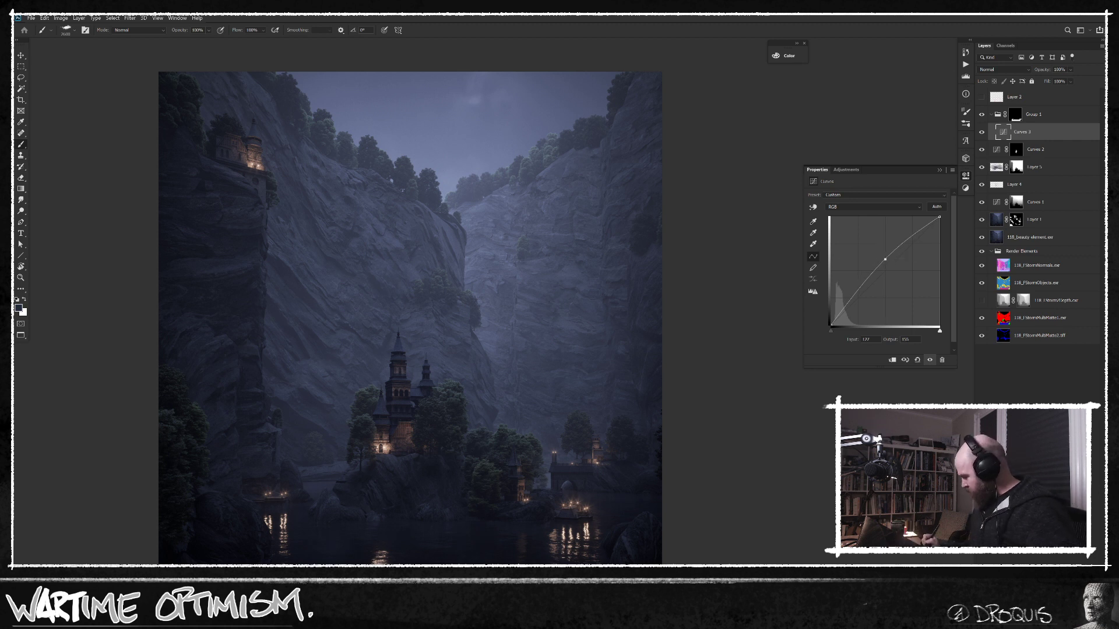
# Step: Give Curves 3 a black mask and choose the soft round brush
pyautogui.keyDown('alt'); pyautogui.click(1029, 612); pyautogui.keyUp('alt')
pyautogui.press('[')
pyautogui.press('[')
pyautogui.press('[')
pyautogui.press('[')
pyautogui.press('[')
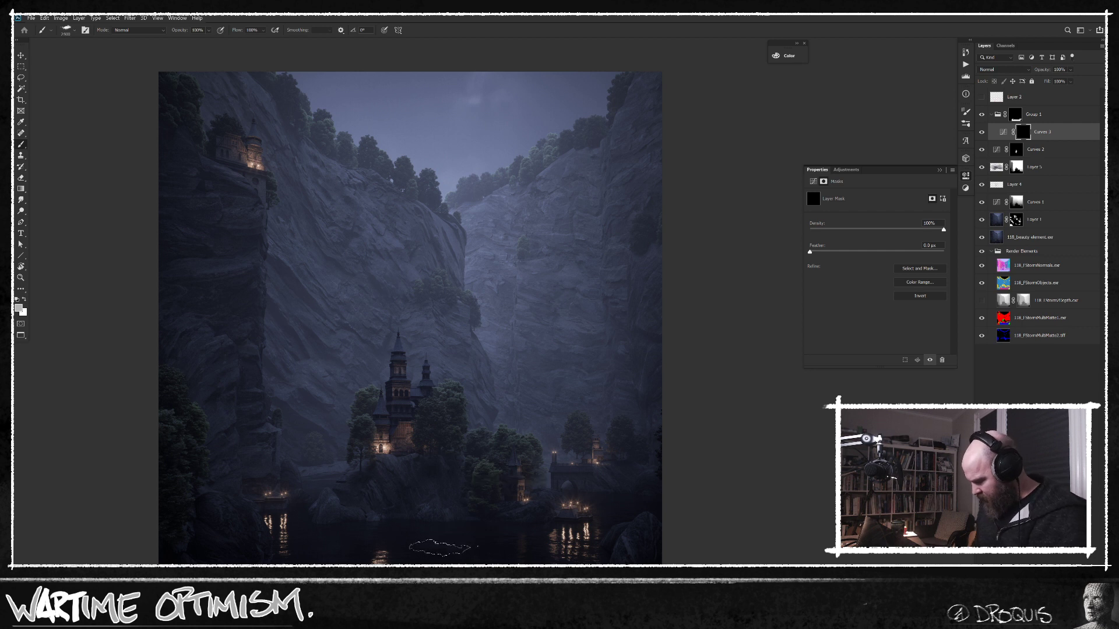
pyautogui.rightClick(454, 502)
pyautogui.doubleClick(525, 402)
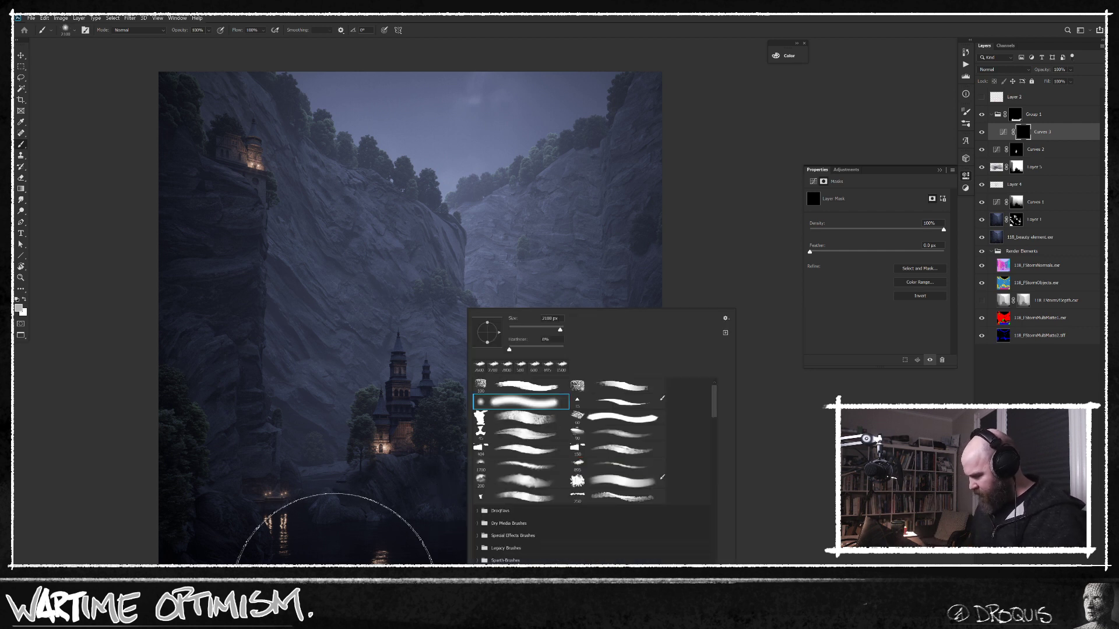
# Step: Paint soft light patches on the water in the Curves 3 mask with a smaller brush, refining them with black and white
pyautogui.press('[')
pyautogui.press('[')
pyautogui.press('[')
pyautogui.press('[')
pyautogui.press('[')
pyautogui.press('[')
pyautogui.press('[')
pyautogui.press('[')
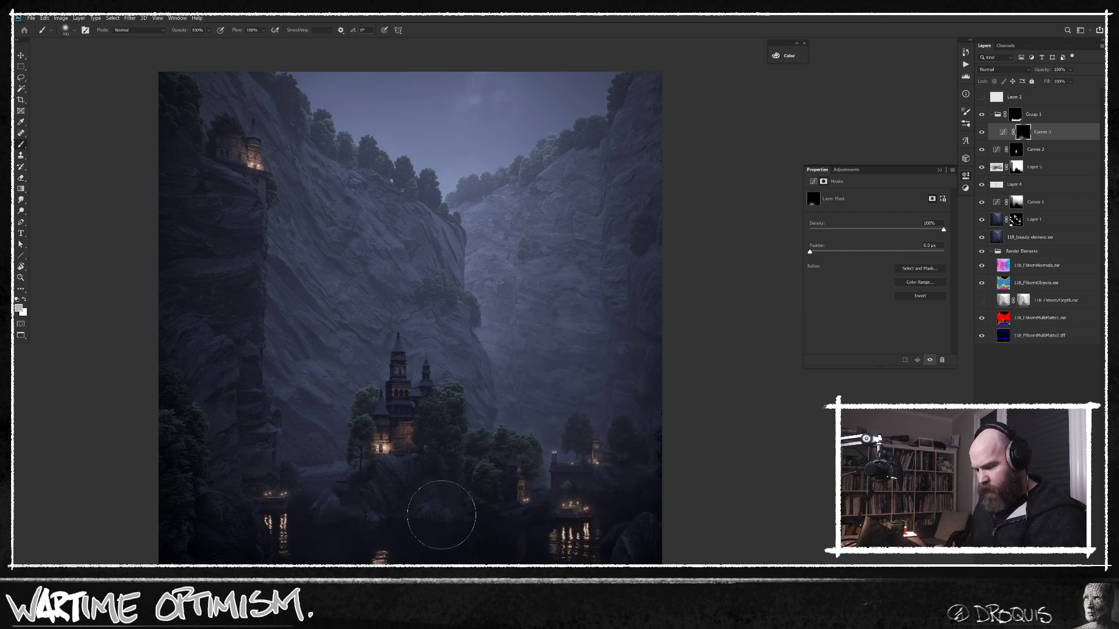
pyautogui.press('d')
pyautogui.press('x')
pyautogui.press('[')
pyautogui.press('[')
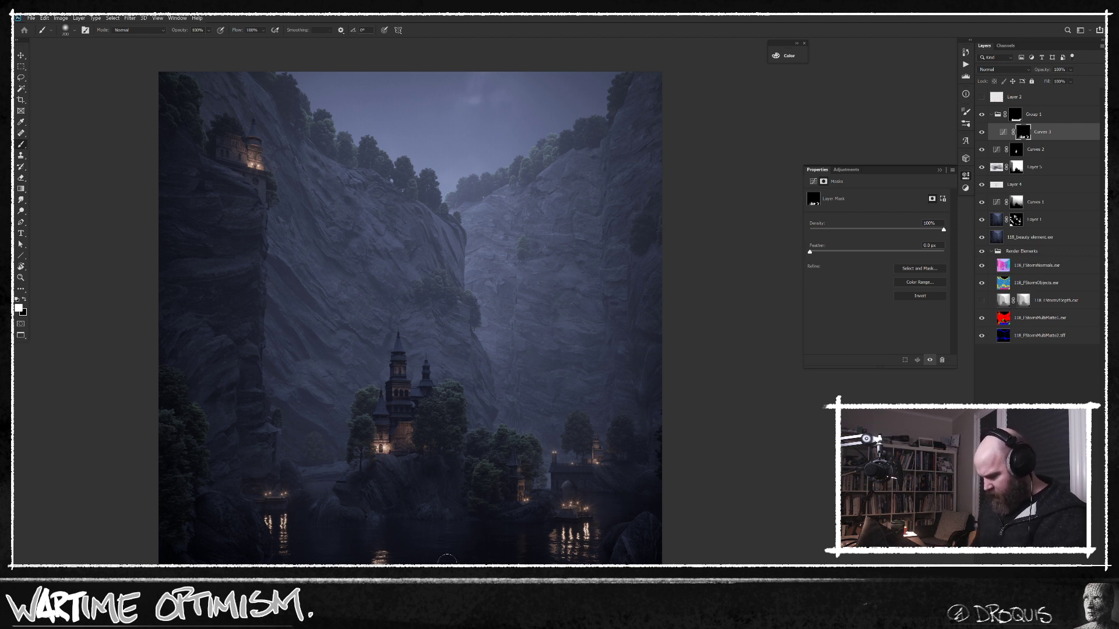
pyautogui.press('x')
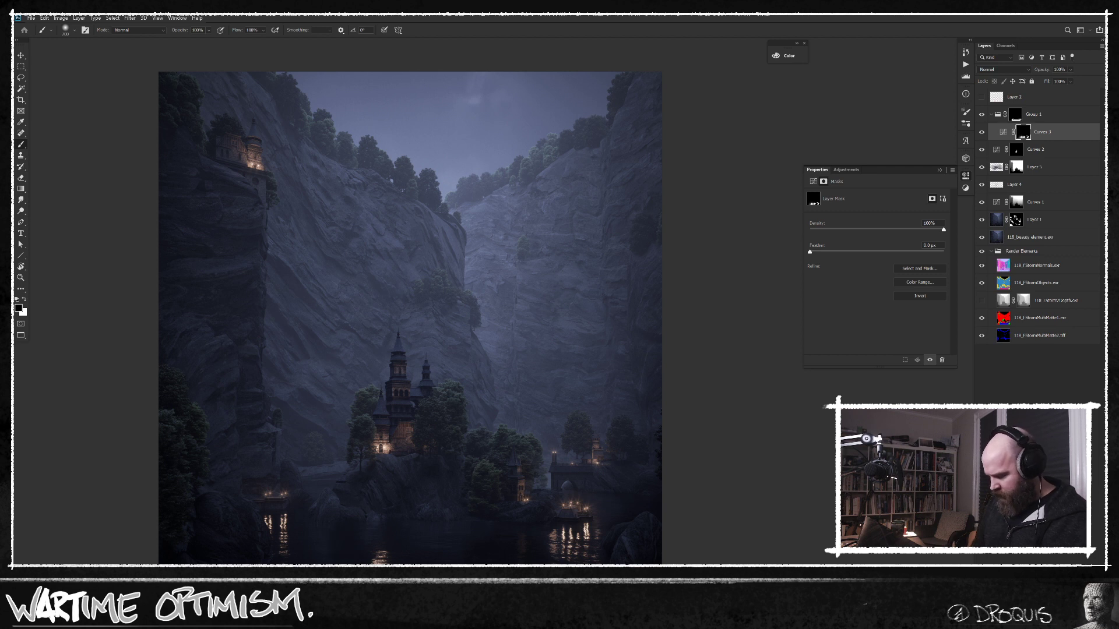
pyautogui.press('x')
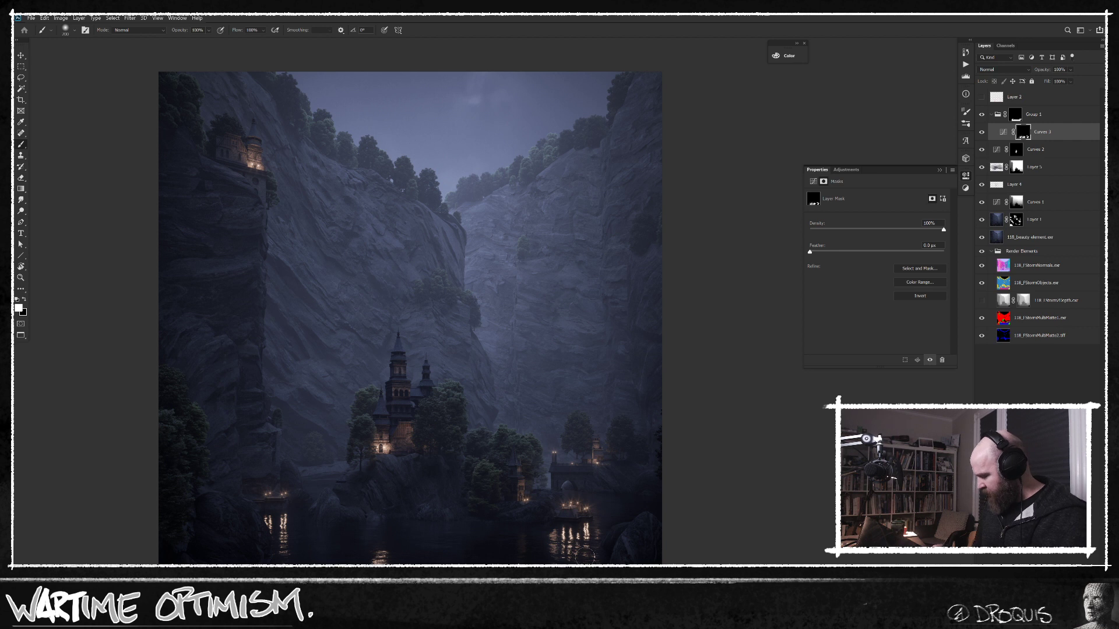
# Step: Inspect the Curves 3 mask and the Group 1 mask on their own, and return to the normal image view
pyautogui.keyDown('alt'); pyautogui.click(1023, 133); pyautogui.keyUp('alt')
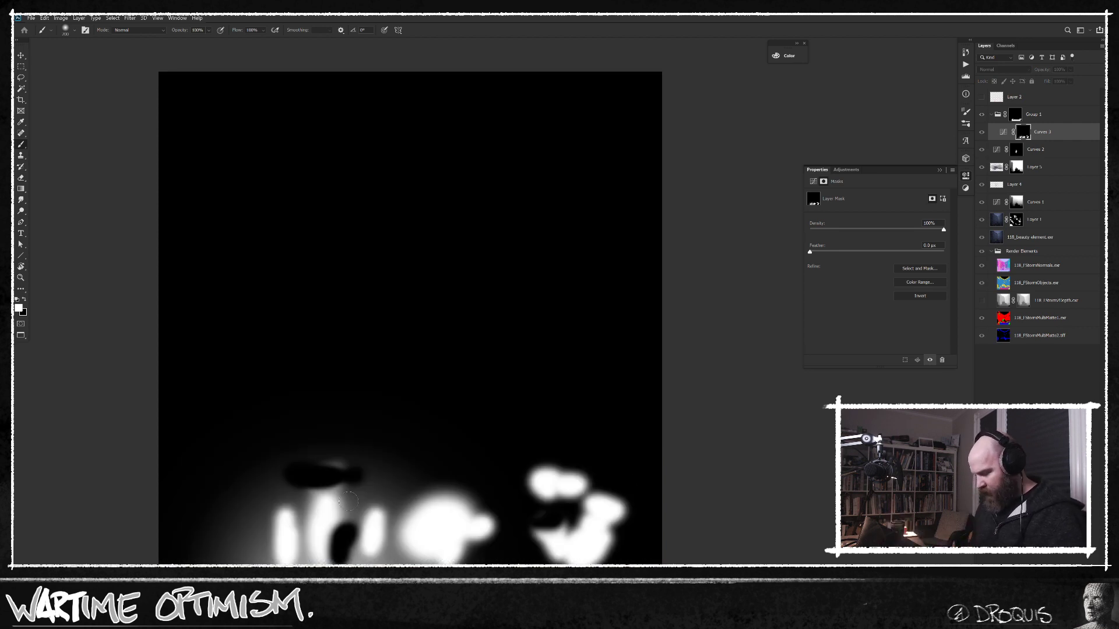
pyautogui.click(1003, 132)
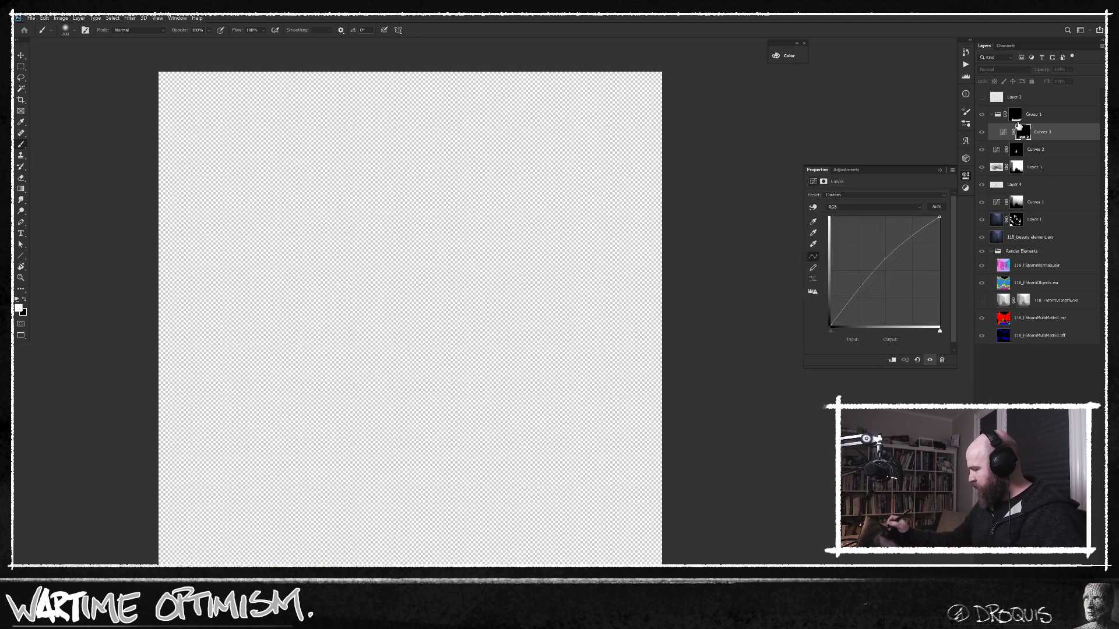
pyautogui.keyDown('alt'); pyautogui.click(1016, 118); pyautogui.keyUp('alt')
pyautogui.keyDown('alt'); pyautogui.click(1017, 118); pyautogui.keyUp('alt')
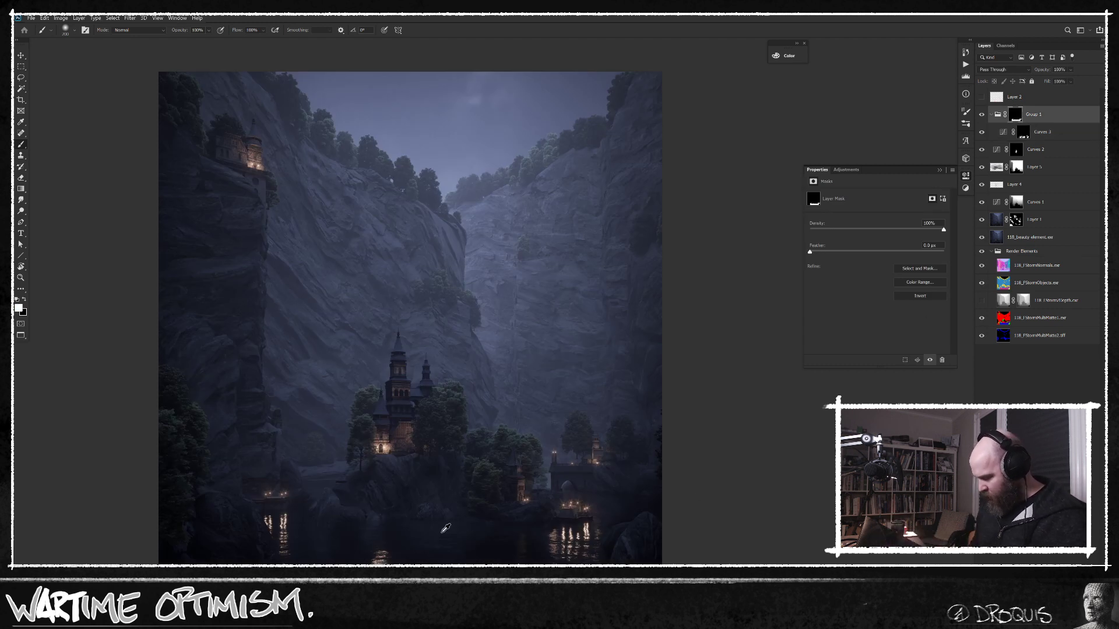
# Step: Collapse Group 1 and toggle its visibility to compare the water before and after brightening
pyautogui.press('x')
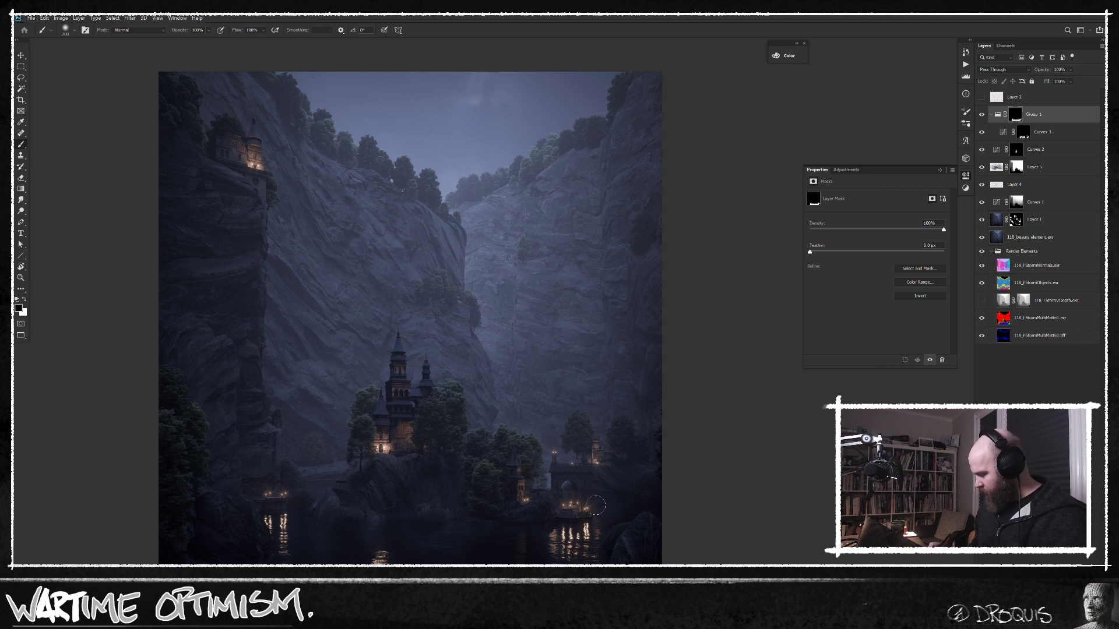
pyautogui.moveTo(608, 482); pyautogui.dragTo(588, 482)
pyautogui.moveTo(674, 405); pyautogui.dragTo(638, 404)
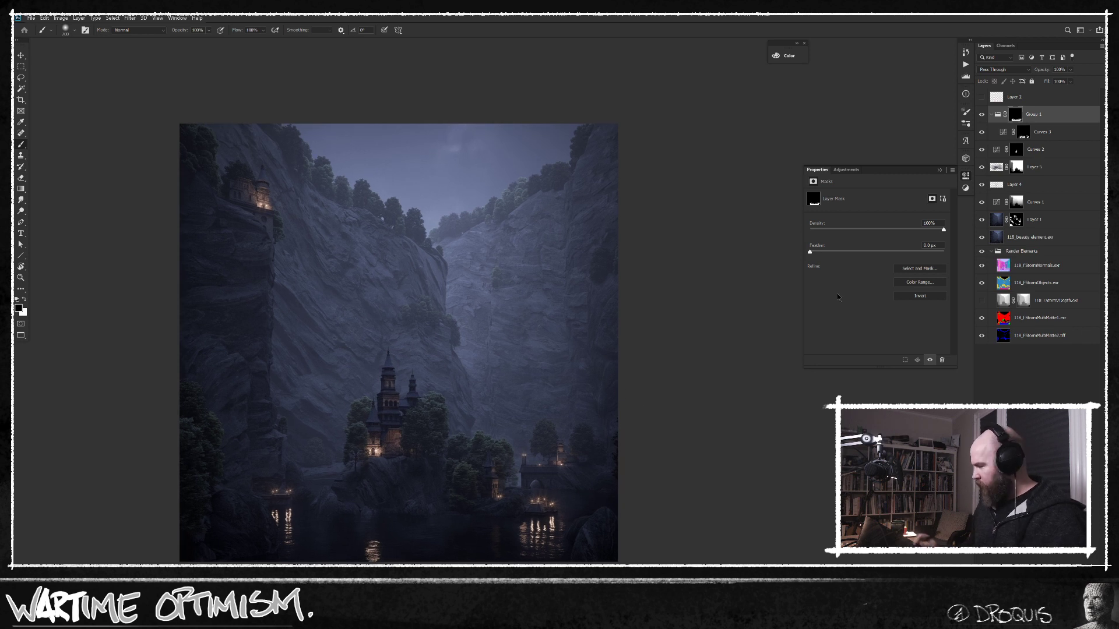
pyautogui.click(1035, 101)
pyautogui.click(991, 114)
pyautogui.click(982, 115)
pyautogui.click(982, 115)
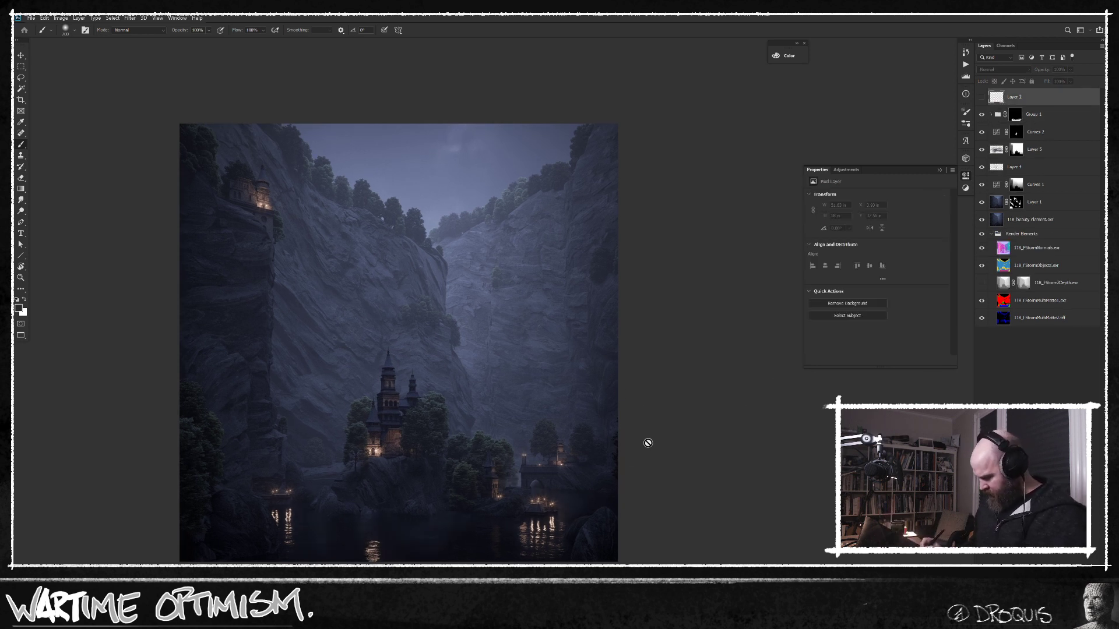
# Step: Load MultiMatte2's blue channel as a selection of the trees, and restore the visibility of the other layers
pyautogui.scroll(2, 518, 468)
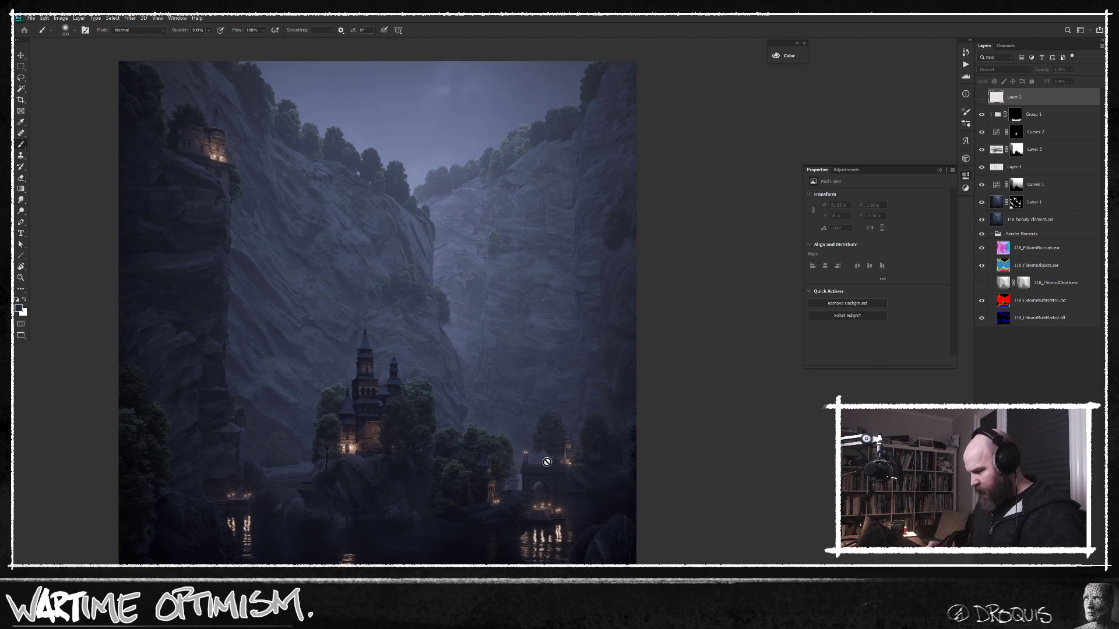
pyautogui.scroll(5, 519, 469)
pyautogui.scroll(-3, 501, 467)
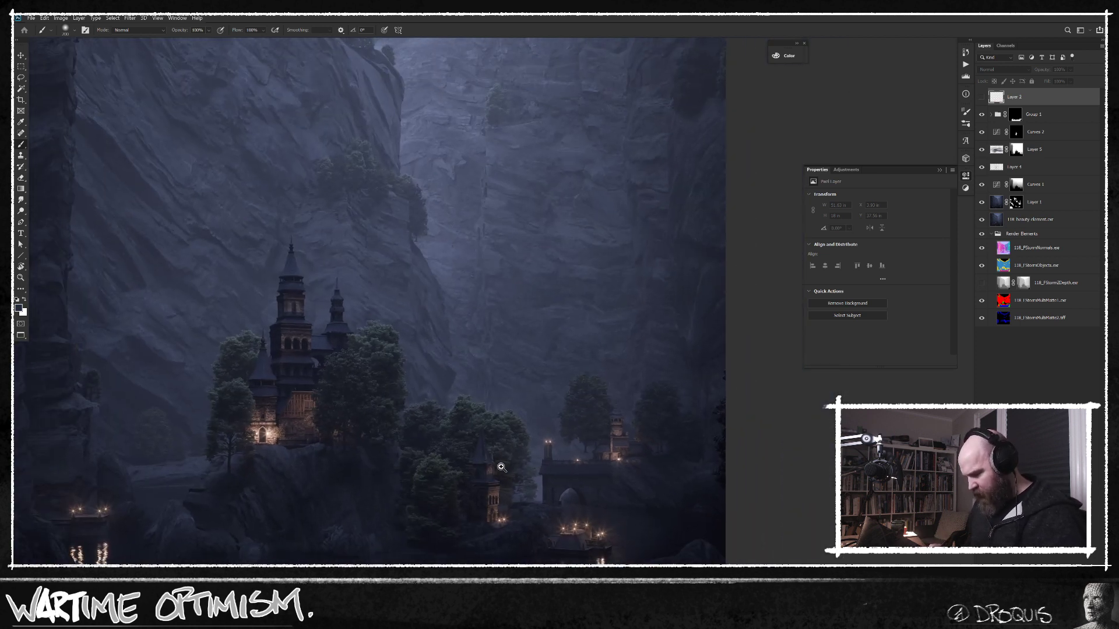
pyautogui.press('v')
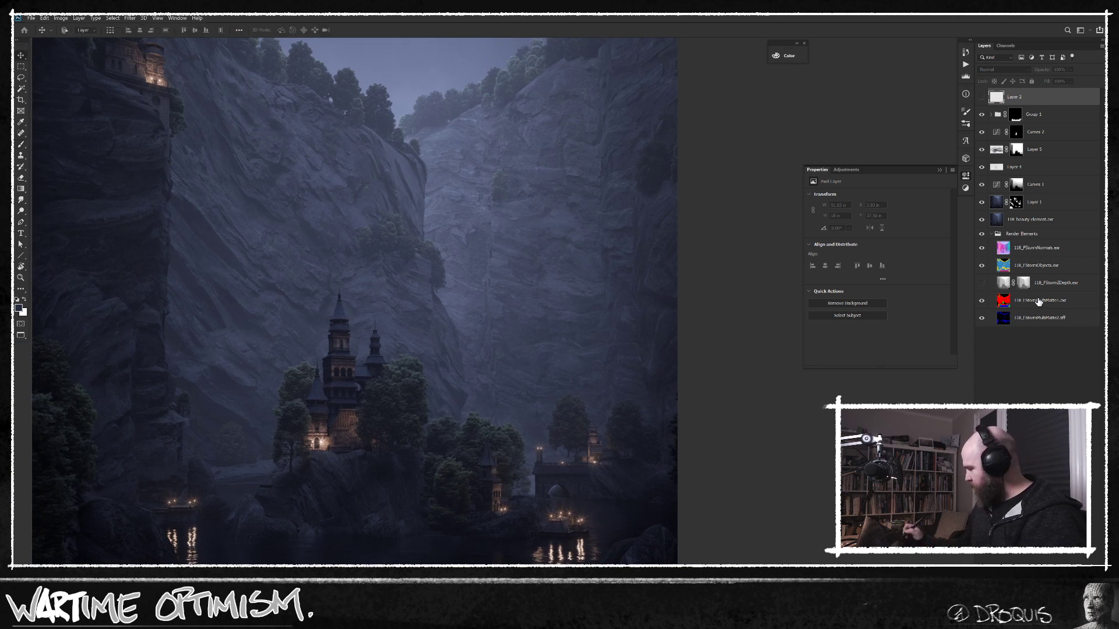
pyautogui.keyDown('alt'); pyautogui.click(982, 300); pyautogui.keyUp('alt')
pyautogui.keyDown('alt'); pyautogui.click(981, 300); pyautogui.keyUp('alt')
pyautogui.keyDown('alt'); pyautogui.click(981, 317); pyautogui.keyUp('alt')
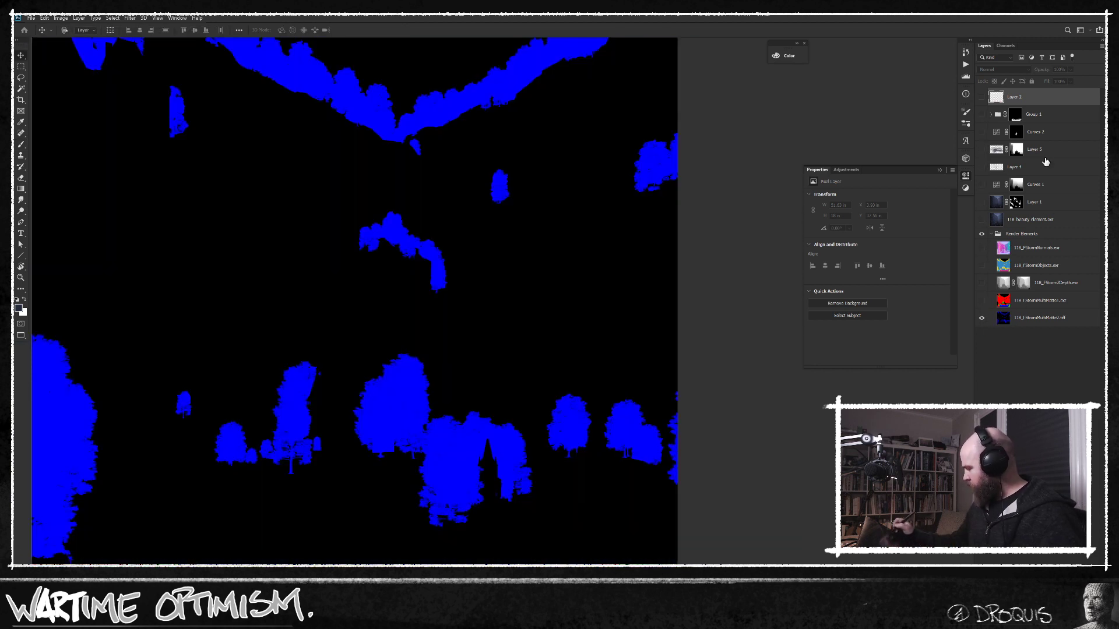
pyautogui.click(1006, 45)
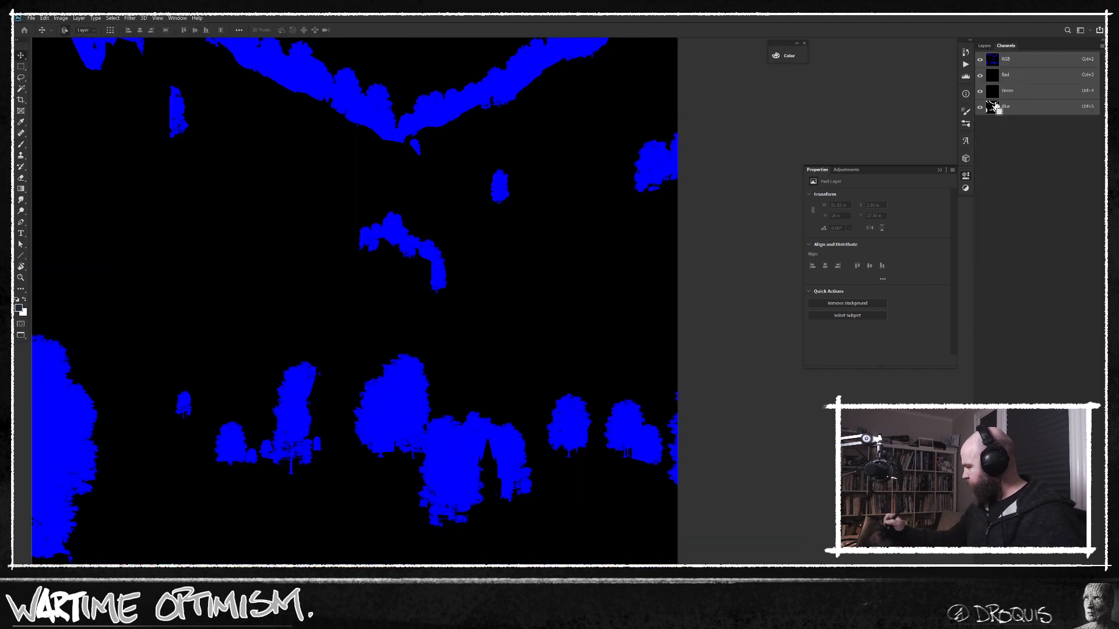
pyautogui.keyDown('ctrl'); pyautogui.click(993, 107); pyautogui.keyUp('ctrl')
pyautogui.click(985, 45)
pyautogui.keyDown('alt'); pyautogui.click(982, 318); pyautogui.keyUp('alt')
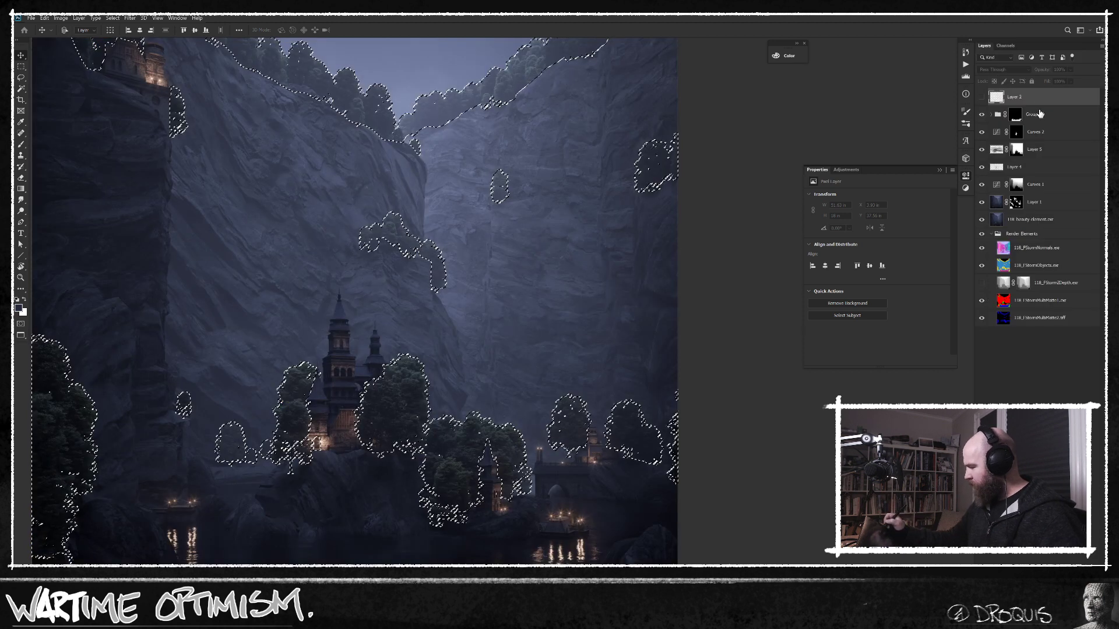
# Step: Add a Curves adjustment layer above Group 1, masked to the tree selection
pyautogui.click(1040, 113)
pyautogui.hotkey('ctrl', 'shift', 'n')
pyautogui.press('Return')
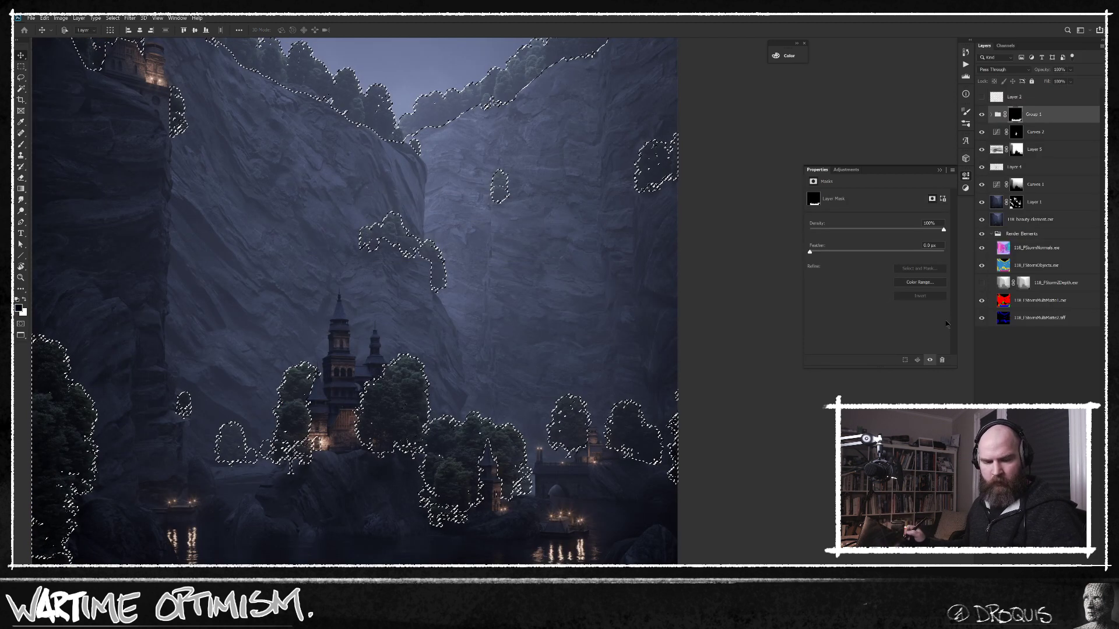
pyautogui.hotkey('ctrl', 'shift', 'm')
pyautogui.press('Return')
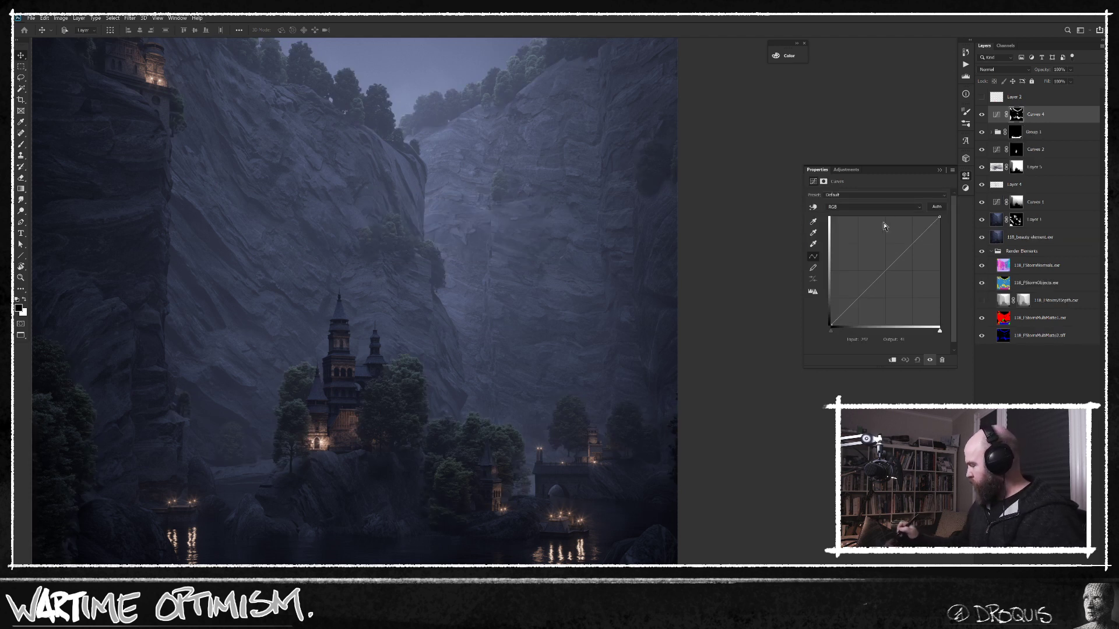
# Step: Refine the Green channel curve of the Curves 4 tree adjustment by lowering its white point slightly
pyautogui.click(873, 207)
pyautogui.click(863, 233)
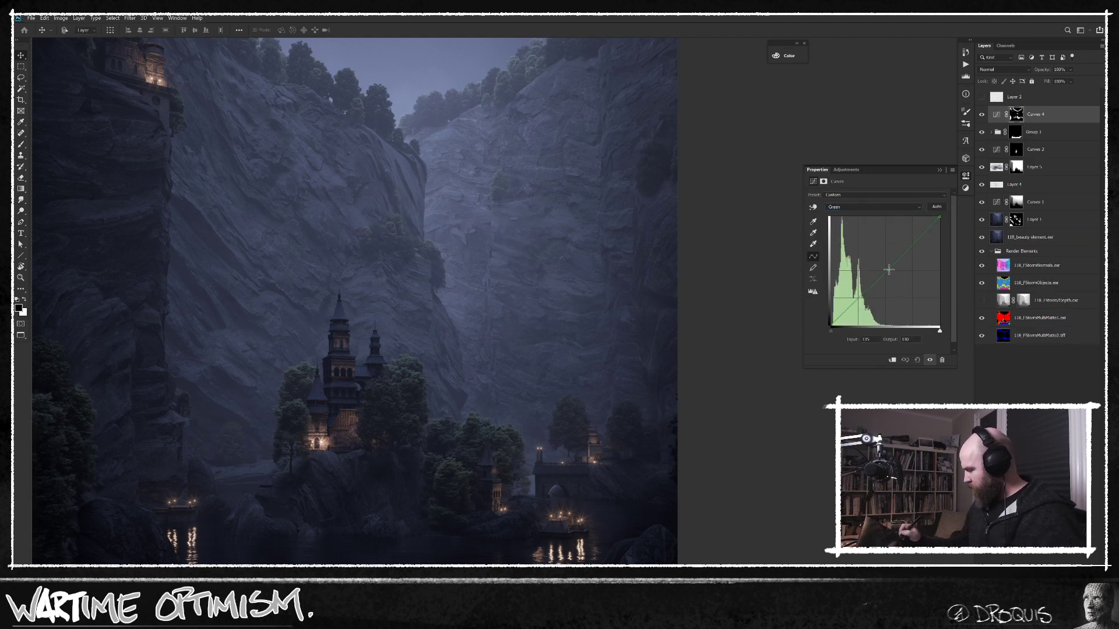
pyautogui.click(889, 270)
pyautogui.moveTo(604, 427); pyautogui.dragTo(592, 430)
pyautogui.click(873, 206)
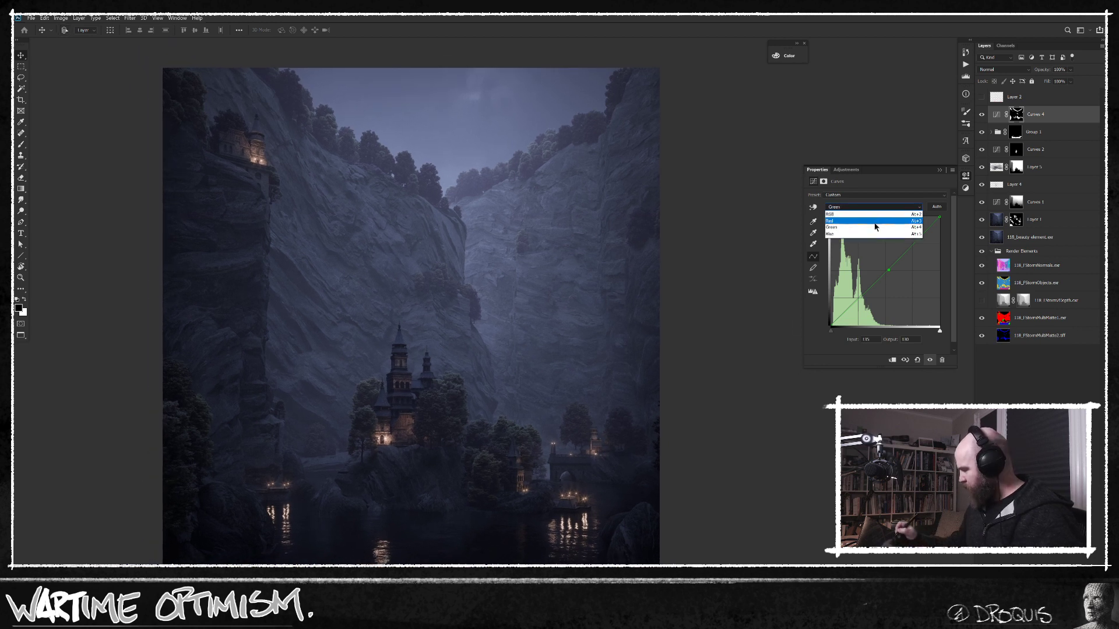
pyautogui.click(874, 228)
pyautogui.moveTo(940, 218); pyautogui.dragTo(941, 221)
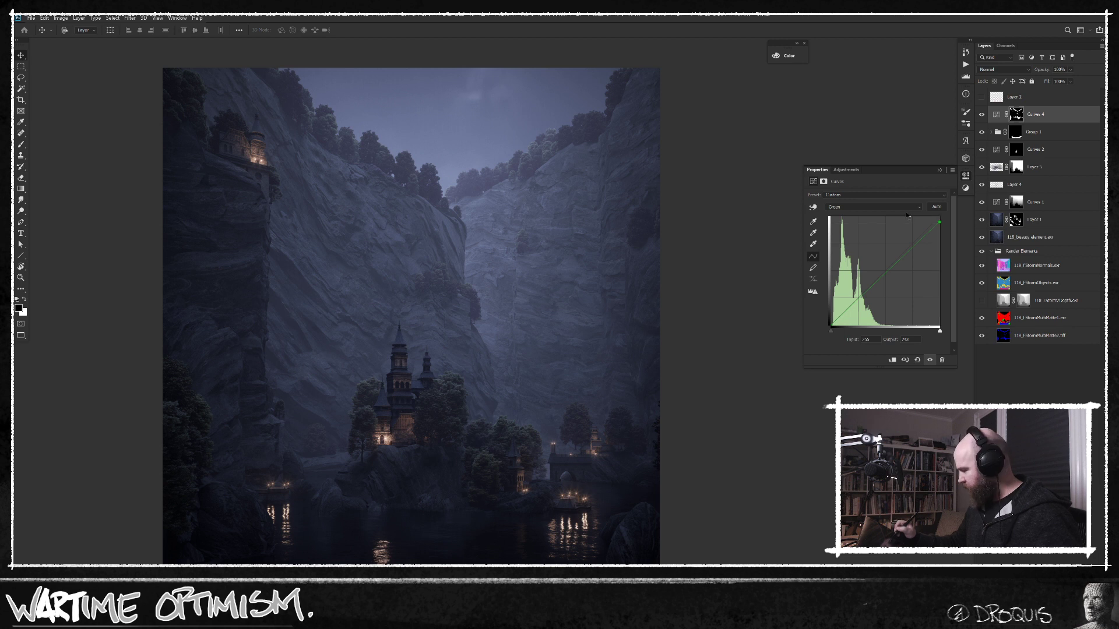
# Step: Move the Red curve's white point in Curves 4 inward to input 250 and its black point slightly inward
pyautogui.click(875, 207)
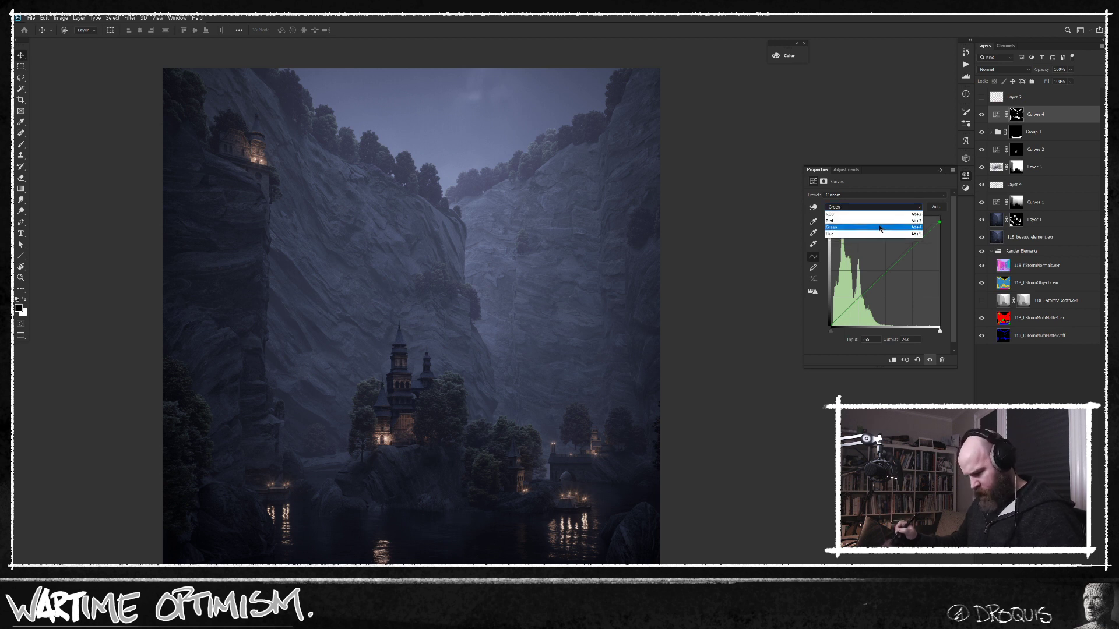
pyautogui.click(877, 221)
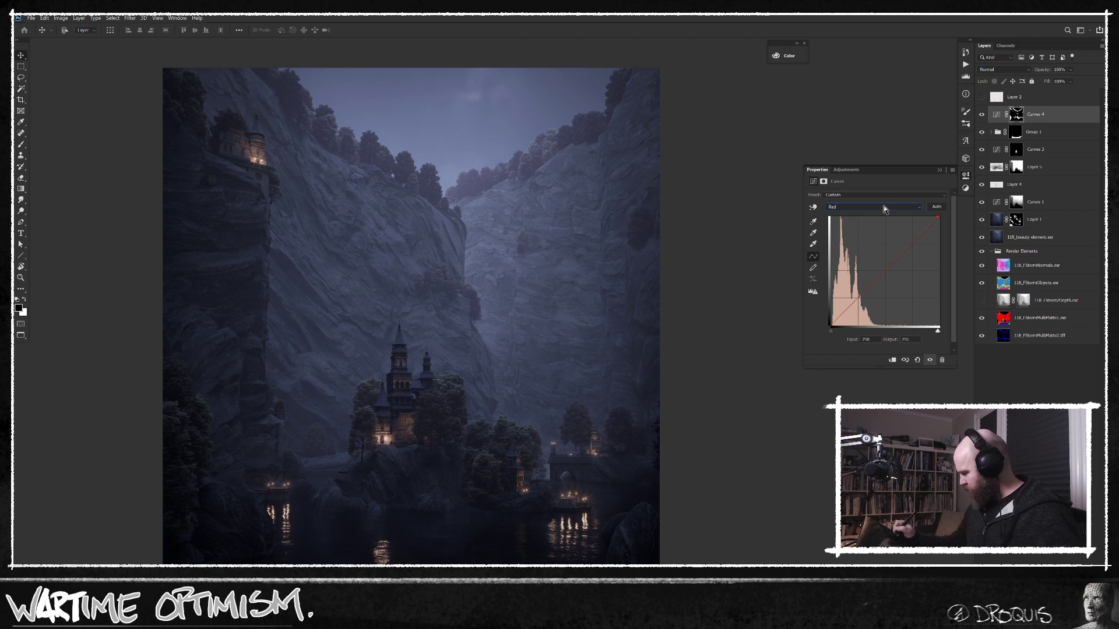
pyautogui.click(982, 116)
pyautogui.click(982, 116)
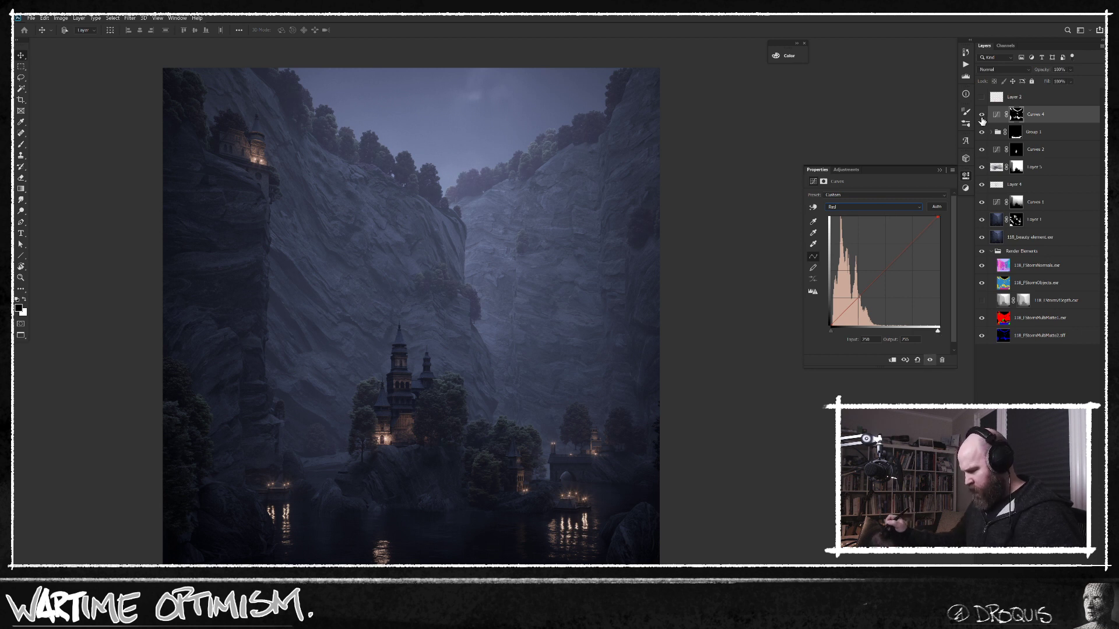
pyautogui.click(875, 208)
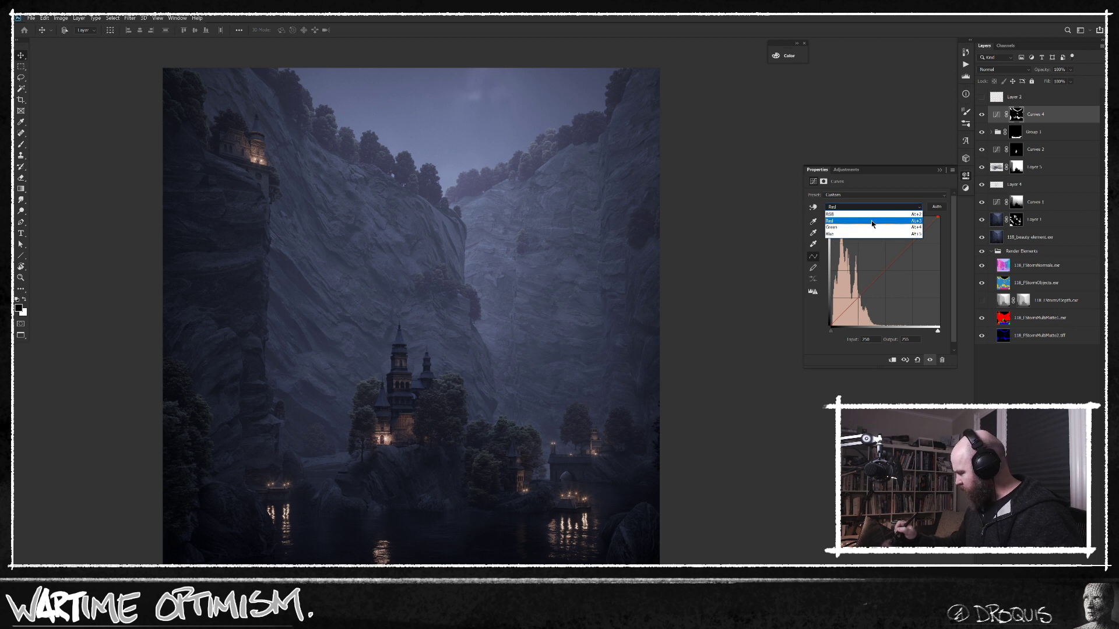
pyautogui.click(874, 221)
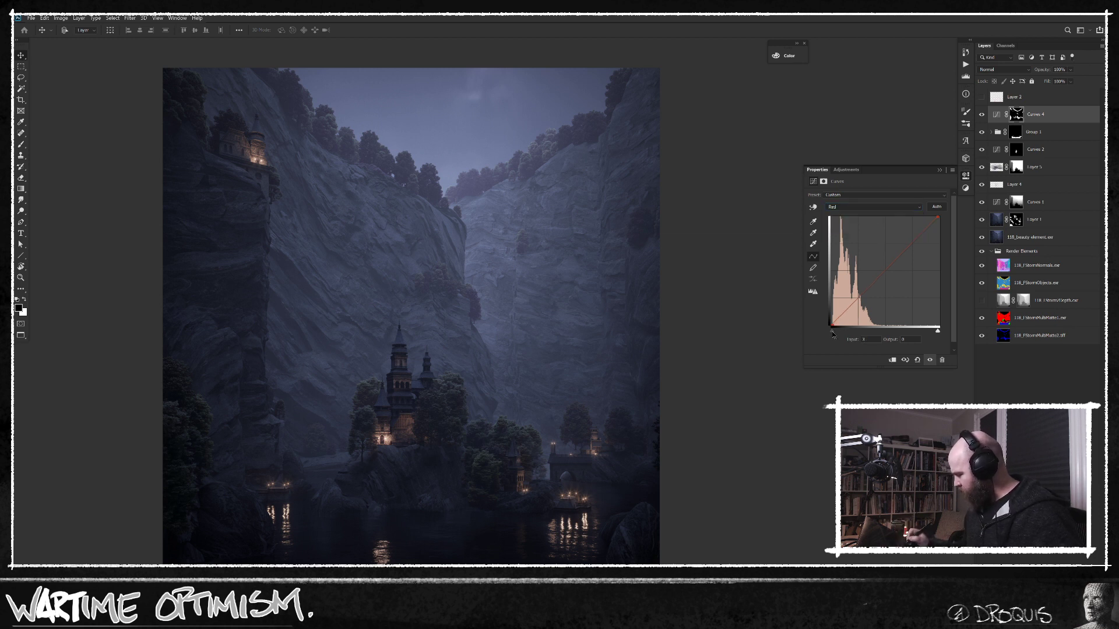
# Step: Toggle Curves 4's visibility with the whole image in view to compare the trees before and after the colour change
pyautogui.click(982, 116)
pyautogui.click(983, 116)
pyautogui.keyDown('ctrl'); pyautogui.keyDown('alt'); pyautogui.click(700, 358); pyautogui.keyUp('alt'); pyautogui.keyUp('ctrl')
pyautogui.moveTo(695, 363); pyautogui.dragTo(675, 345)
pyautogui.keyDown('ctrl'); pyautogui.click(690, 370); pyautogui.keyUp('ctrl')
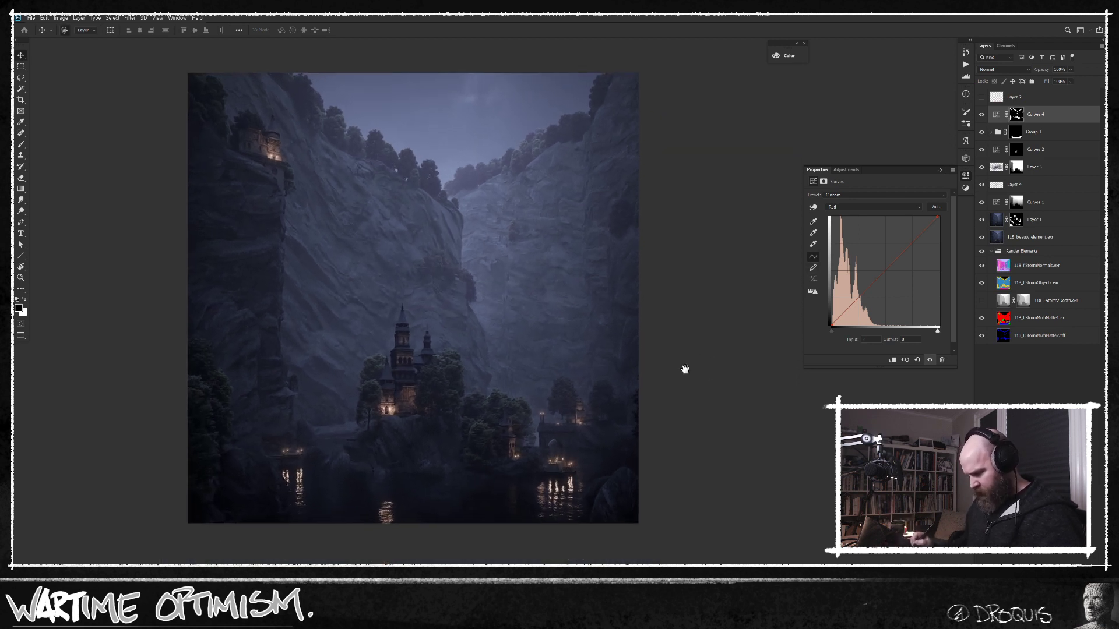
pyautogui.click(982, 117)
pyautogui.click(982, 116)
pyautogui.click(982, 116)
pyautogui.click(981, 117)
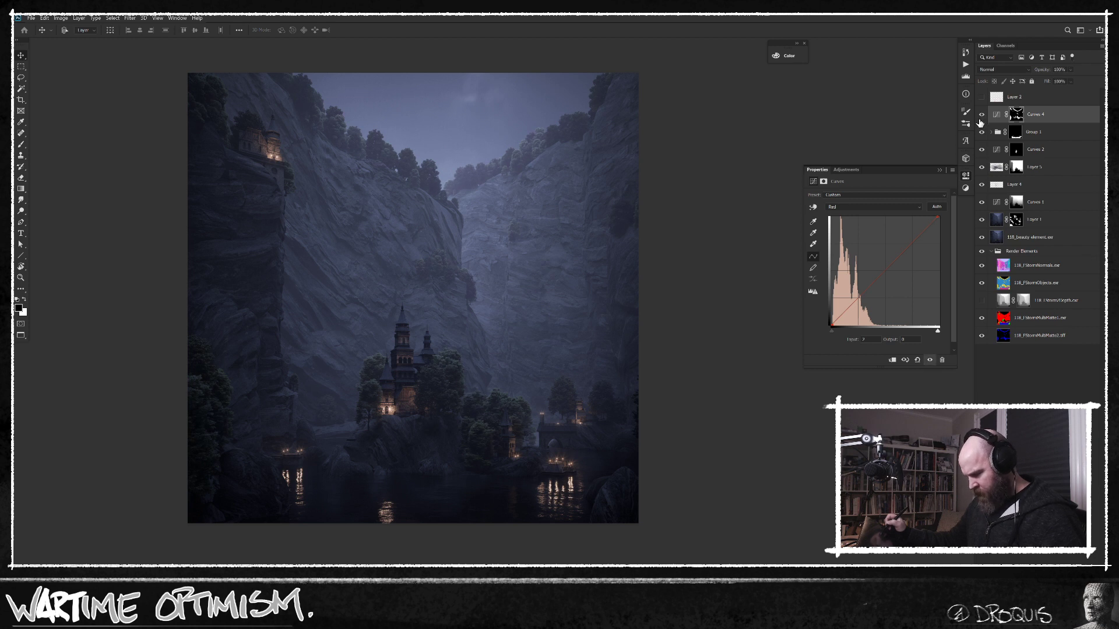
# Step: Move the Blue curve's black point in Curves 4 slightly inward and check the trees across the canyon
pyautogui.moveTo(683, 344); pyautogui.dragTo(681, 368)
pyautogui.moveTo(490, 216); pyautogui.dragTo(523, 207)
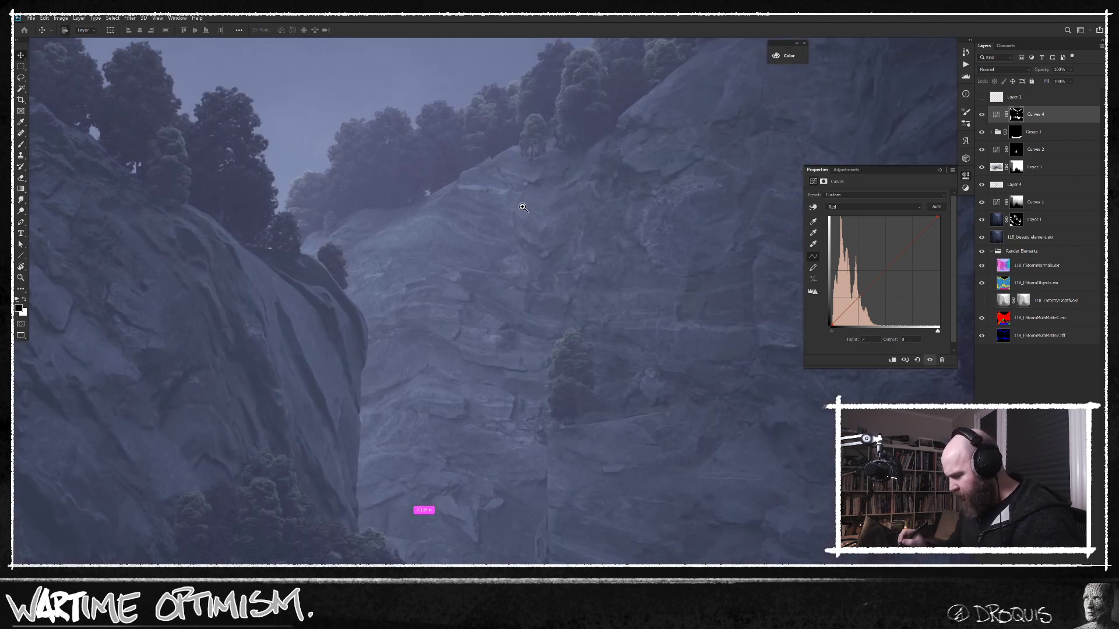
pyautogui.click(874, 207)
pyautogui.click(862, 234)
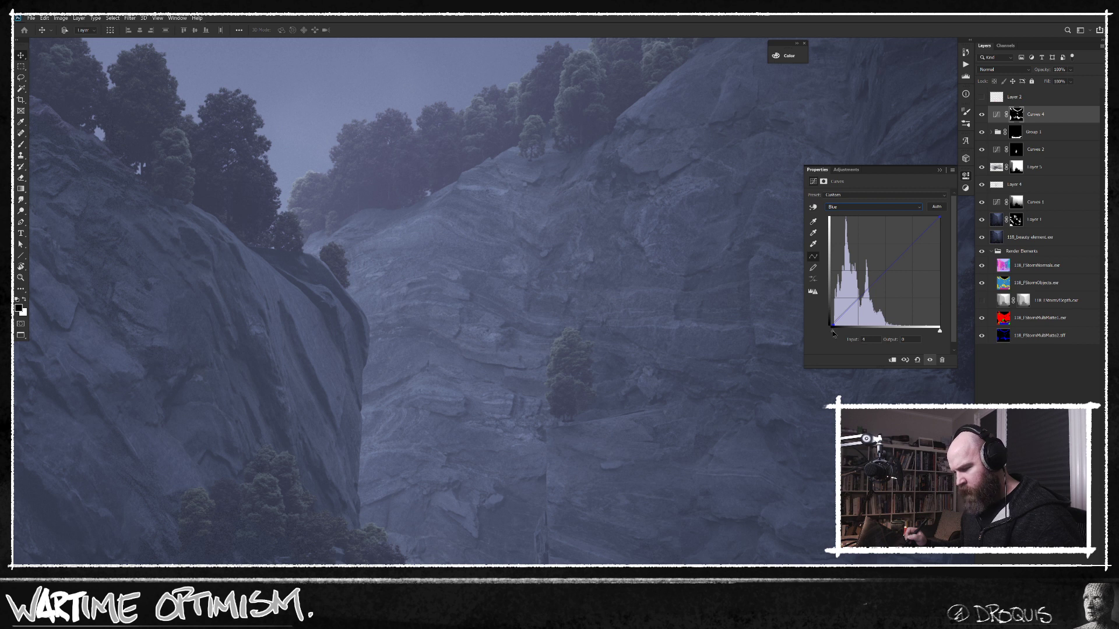
pyautogui.moveTo(688, 400); pyautogui.dragTo(669, 394)
pyautogui.moveTo(651, 474); pyautogui.dragTo(633, 350)
pyautogui.moveTo(638, 432); pyautogui.dragTo(629, 424)
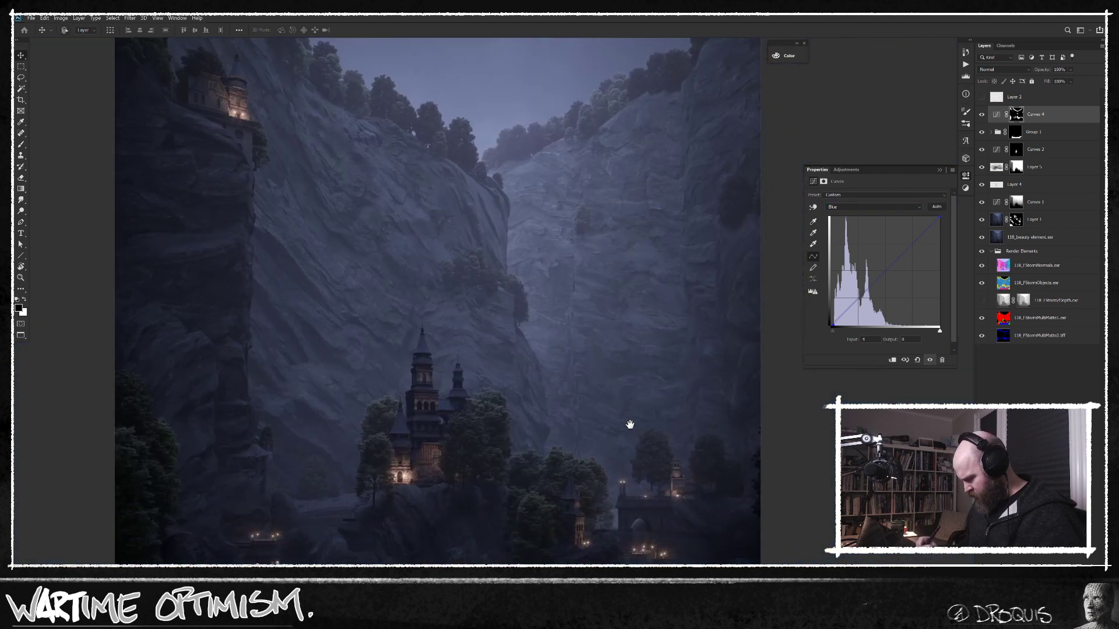
pyautogui.click(984, 118)
pyautogui.moveTo(696, 492); pyautogui.dragTo(685, 487)
pyautogui.moveTo(691, 480); pyautogui.dragTo(619, 446)
# Step: Load the ZDepth layer's mask as a selection and add a Curves adjustment layer above Curves 4 masked by it
pyautogui.press('b')
pyautogui.moveTo(537, 434); pyautogui.dragTo(558, 468)
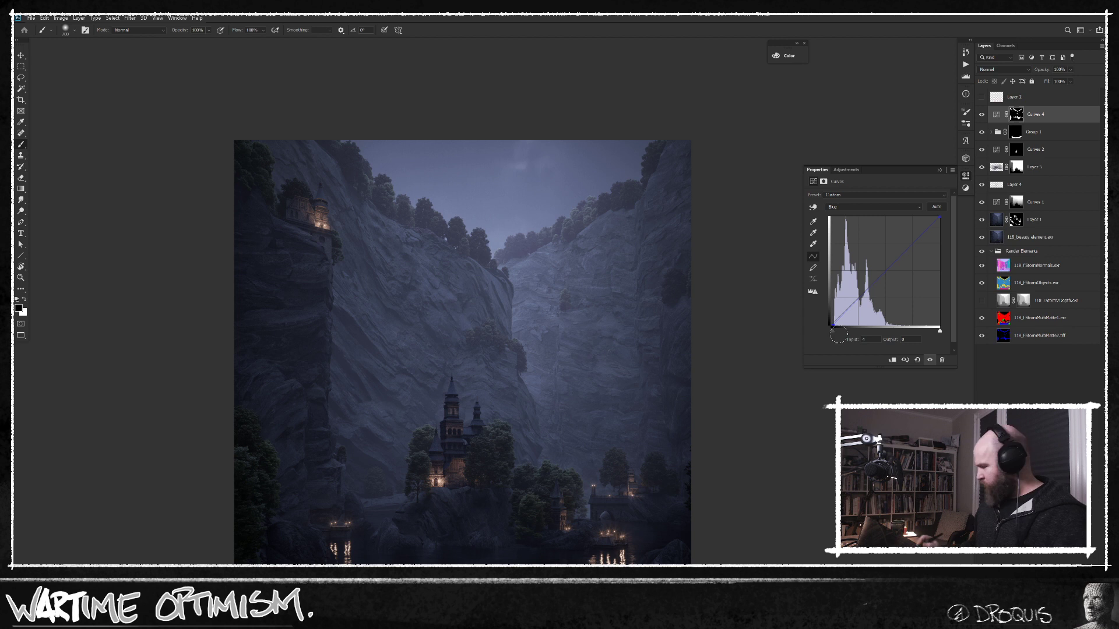
pyautogui.keyDown('ctrl'); pyautogui.click(1023, 305); pyautogui.keyUp('ctrl')
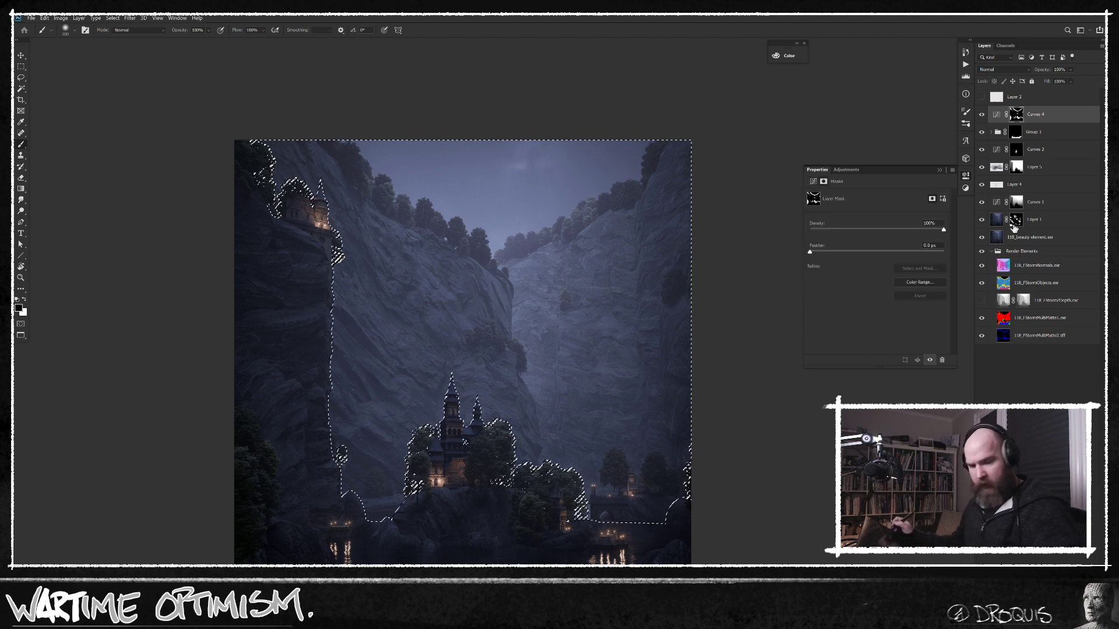
pyautogui.hotkey('ctrl', 'm')
pyautogui.press('Return')
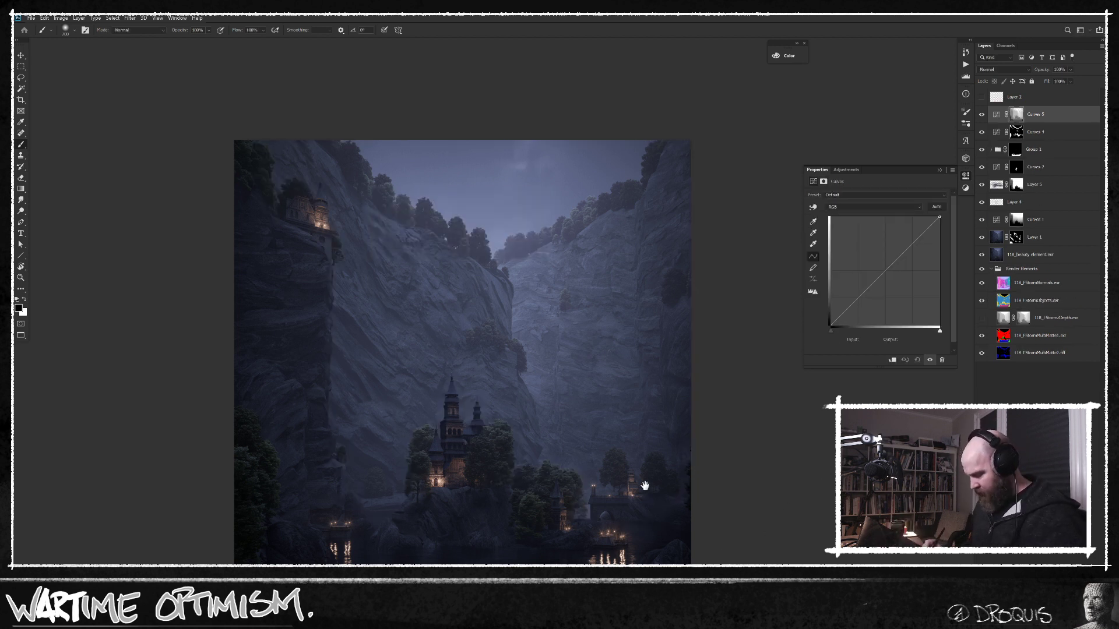
pyautogui.moveTo(644, 485)
pyautogui.mouseDown()
pyautogui.moveTo(622, 405)
pyautogui.moveTo(691, 480)
pyautogui.moveTo(706, 479)
pyautogui.mouseUp()
pyautogui.press('[')
pyautogui.press('[')
pyautogui.moveTo(621, 459); pyautogui.dragTo(739, 518)
pyautogui.moveTo(663, 443); pyautogui.dragTo(652, 444)
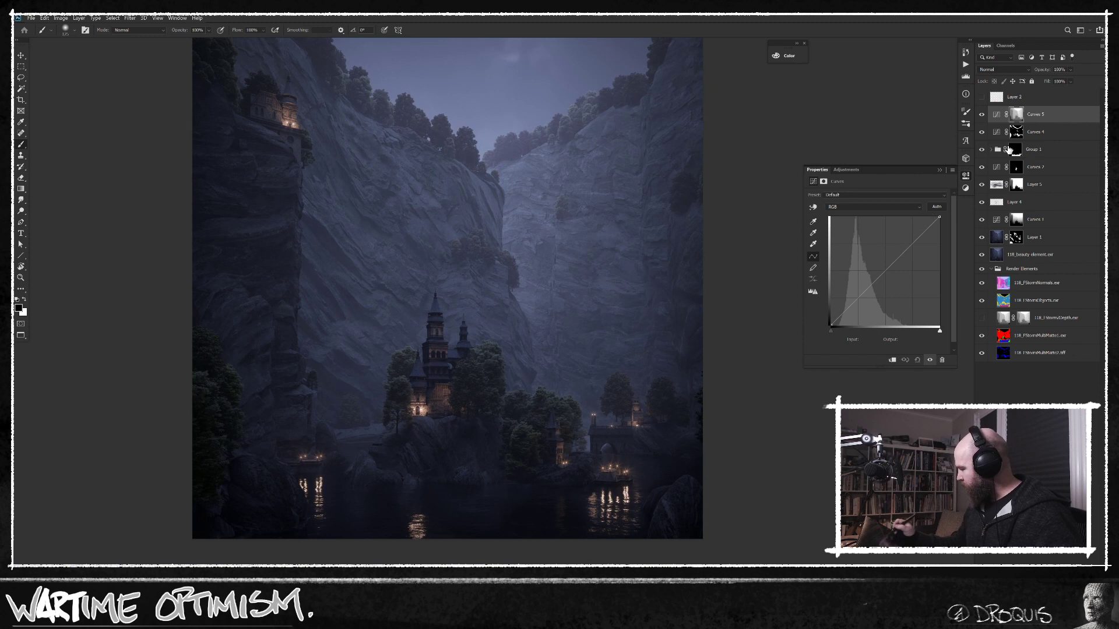
# Step: Invert the Curves 5 mask and apply Levels with inputs 169, 1.00 and 241 to isolate the nearest foreground
pyautogui.keyDown('alt'); pyautogui.click(1017, 116); pyautogui.keyUp('alt')
pyautogui.hotkey('ctrl', 'i')
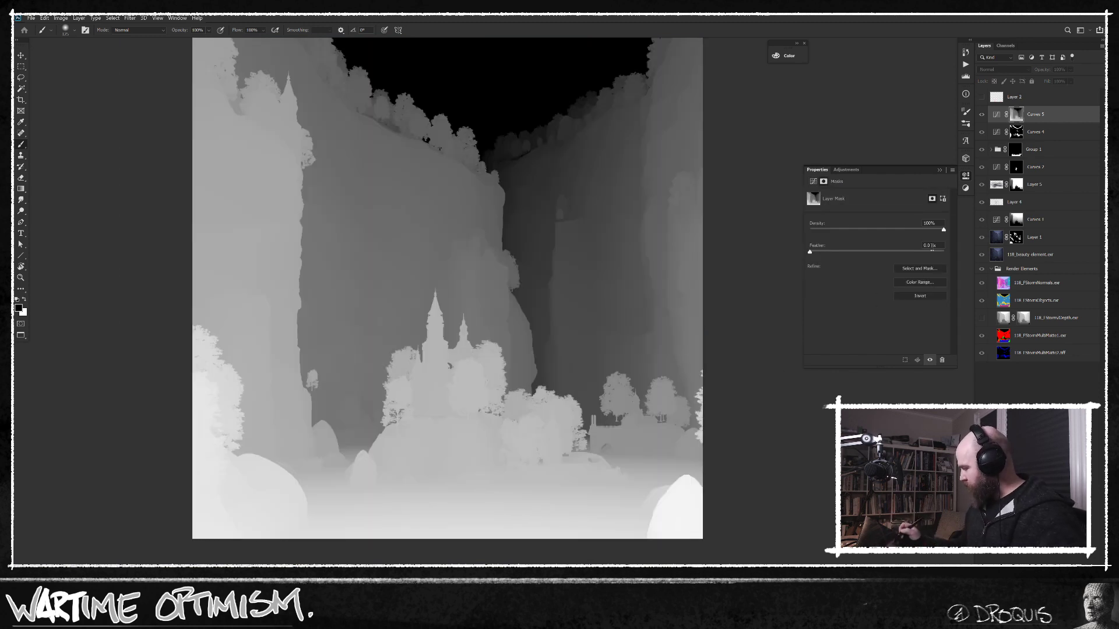
pyautogui.hotkey('ctrl', 'l')
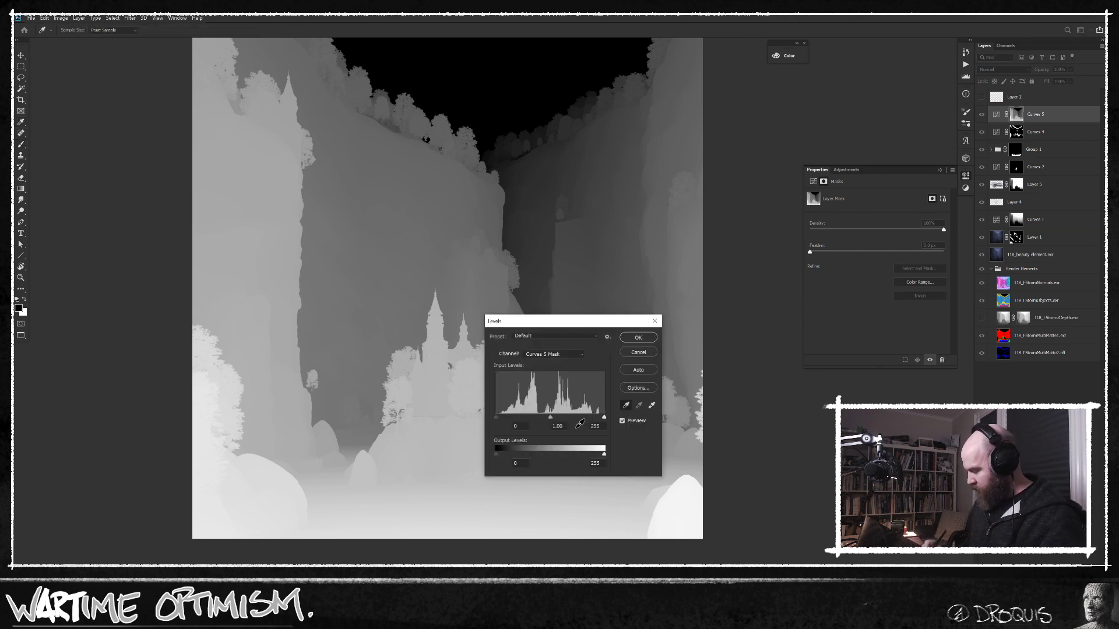
pyautogui.click(454, 450)
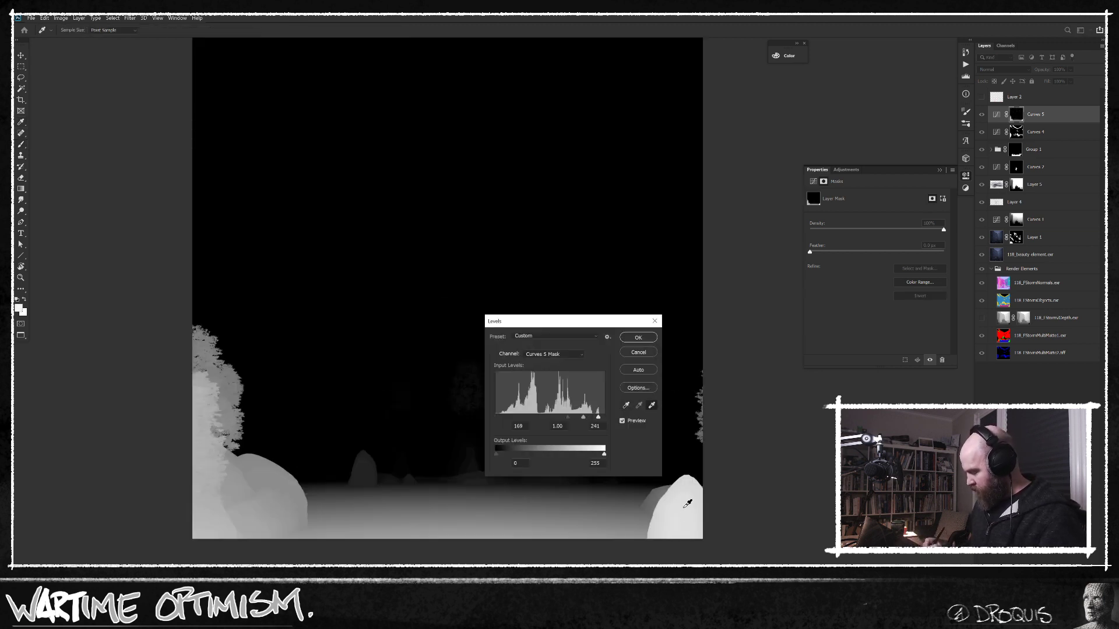
pyautogui.click(640, 339)
# Step: Darken the foreground by lowering the RGB white point in Curves 5, and toggle the layer to compare
pyautogui.click(997, 115)
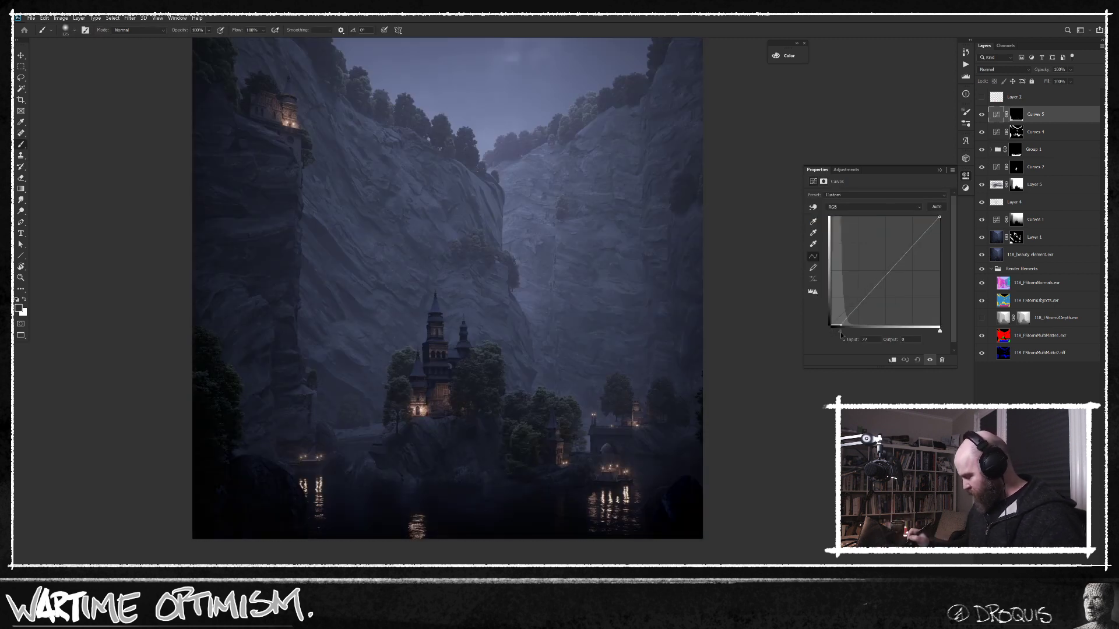
pyautogui.moveTo(939, 217); pyautogui.dragTo(951, 248)
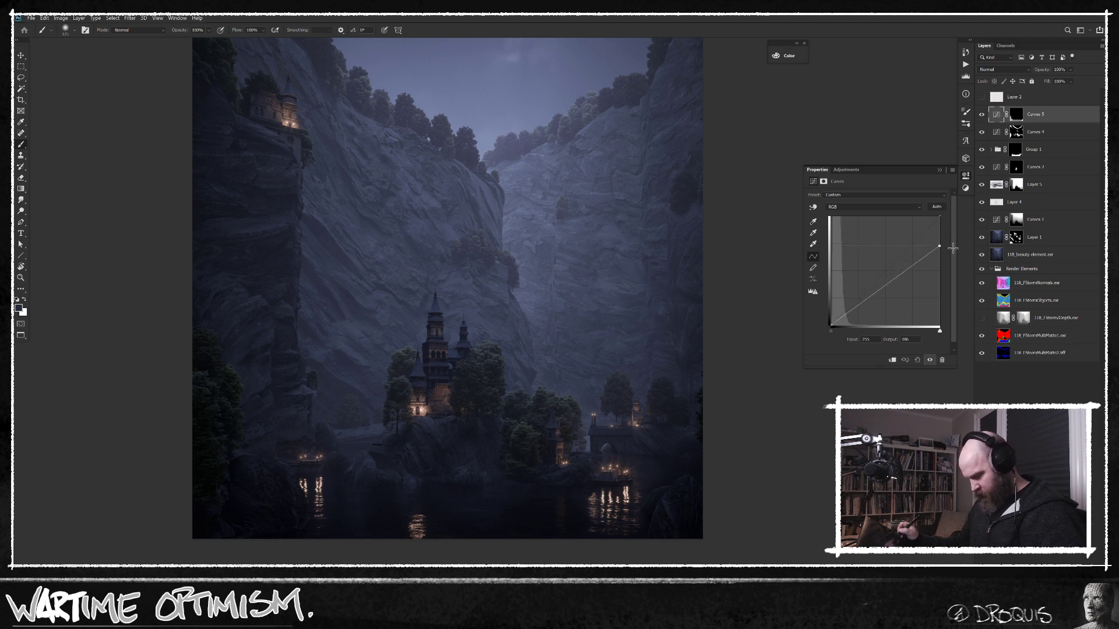
pyautogui.moveTo(952, 249); pyautogui.dragTo(953, 246)
pyautogui.moveTo(779, 382); pyautogui.dragTo(724, 403)
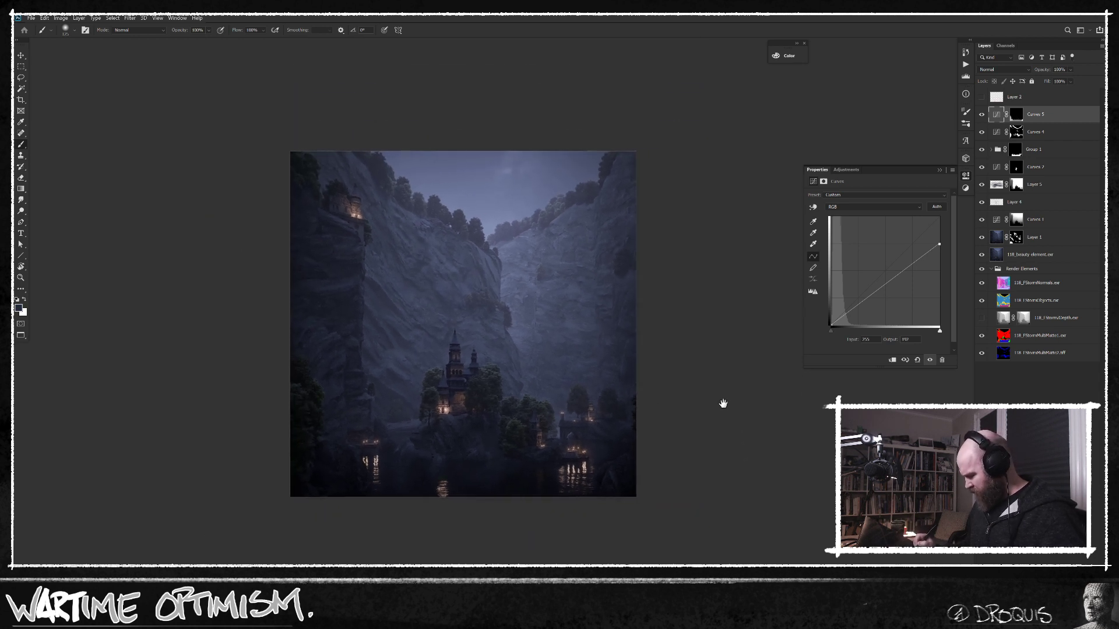
pyautogui.scroll(3, 649, 445)
pyautogui.click(982, 115)
pyautogui.click(982, 115)
# Step: Paint white with a larger brush on the Curves 3 mask inside Group 1 to brighten more of the water
pyautogui.click(993, 152)
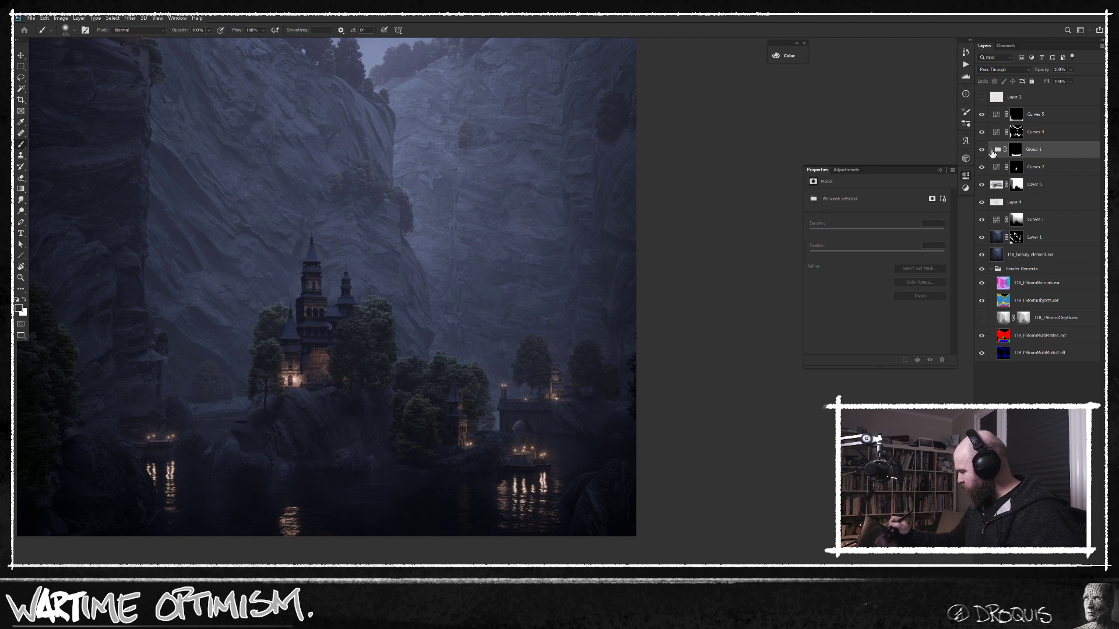
pyautogui.click(992, 149)
pyautogui.click(1024, 168)
pyautogui.press(']')
pyautogui.press(']')
pyautogui.press('d')
pyautogui.press('x')
pyautogui.press('x')
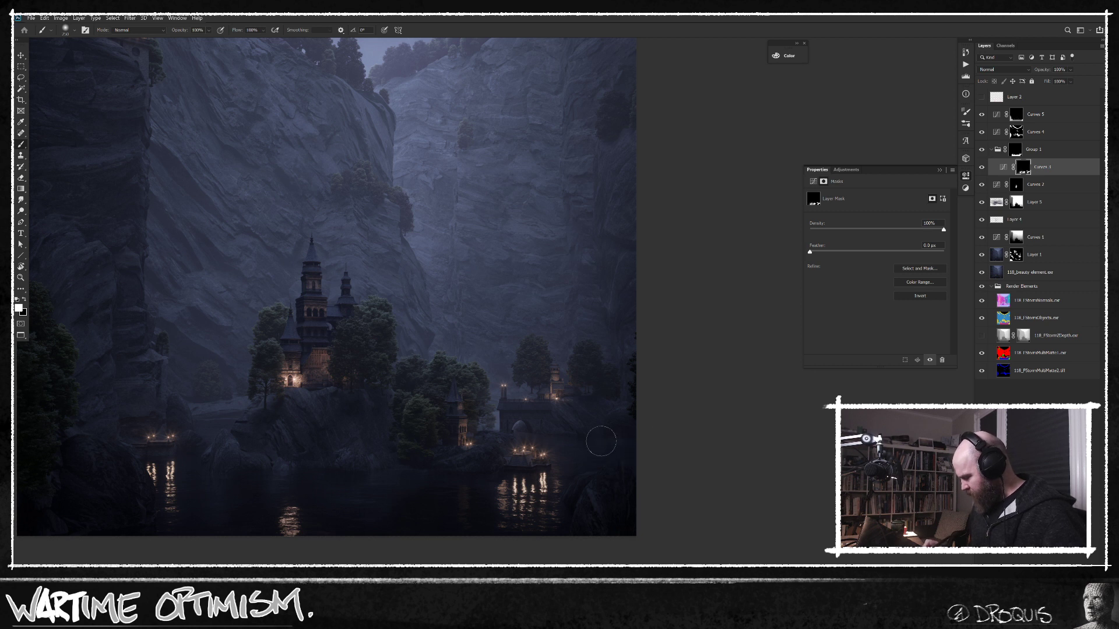
pyautogui.moveTo(513, 492); pyautogui.dragTo(622, 481)
pyautogui.moveTo(478, 489); pyautogui.dragTo(605, 475)
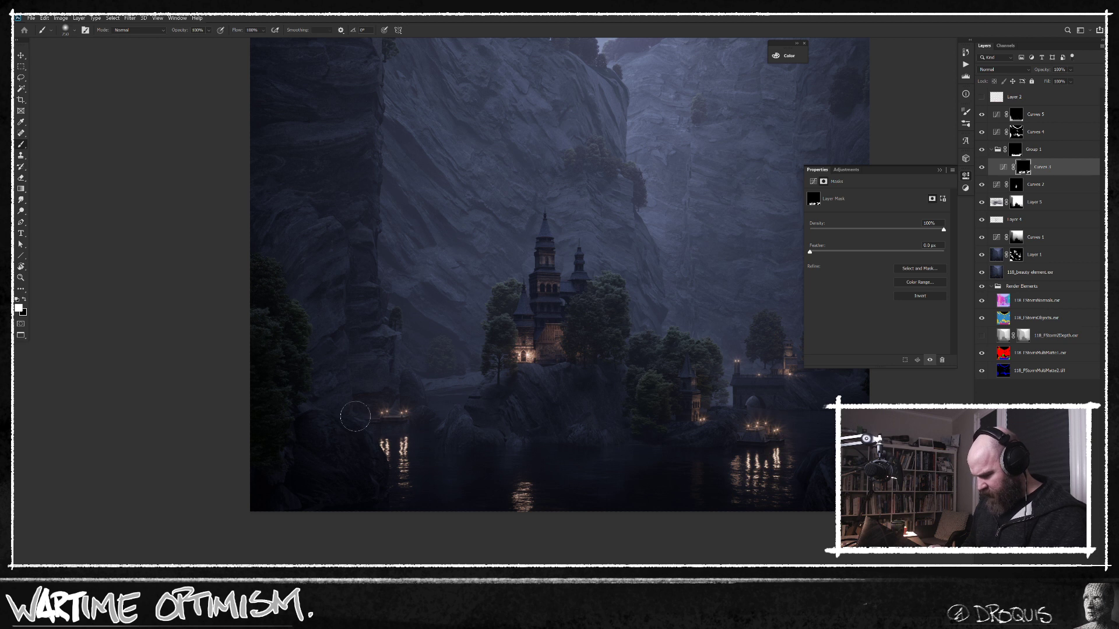
pyautogui.moveTo(615, 444)
pyautogui.mouseDown()
pyautogui.moveTo(590, 445)
pyautogui.moveTo(588, 466)
pyautogui.moveTo(549, 483)
pyautogui.mouseUp()
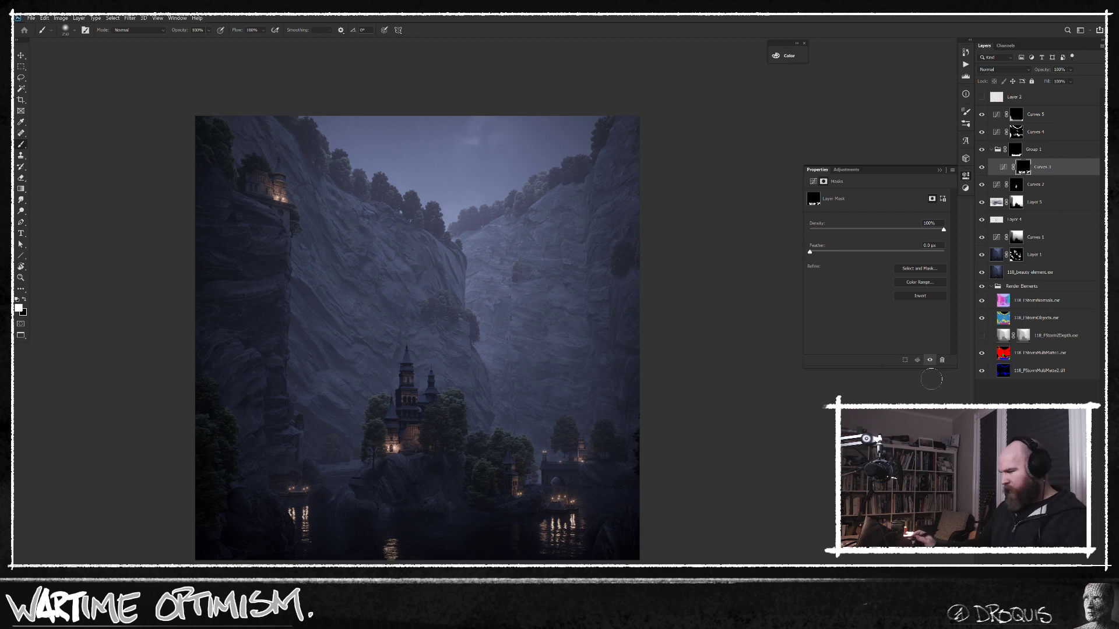
# Step: Add a Color Balance layer above Curves 5, shift its highlights slightly towards red, magenta and yellow, and toggle it to compare
pyautogui.click(1046, 119)
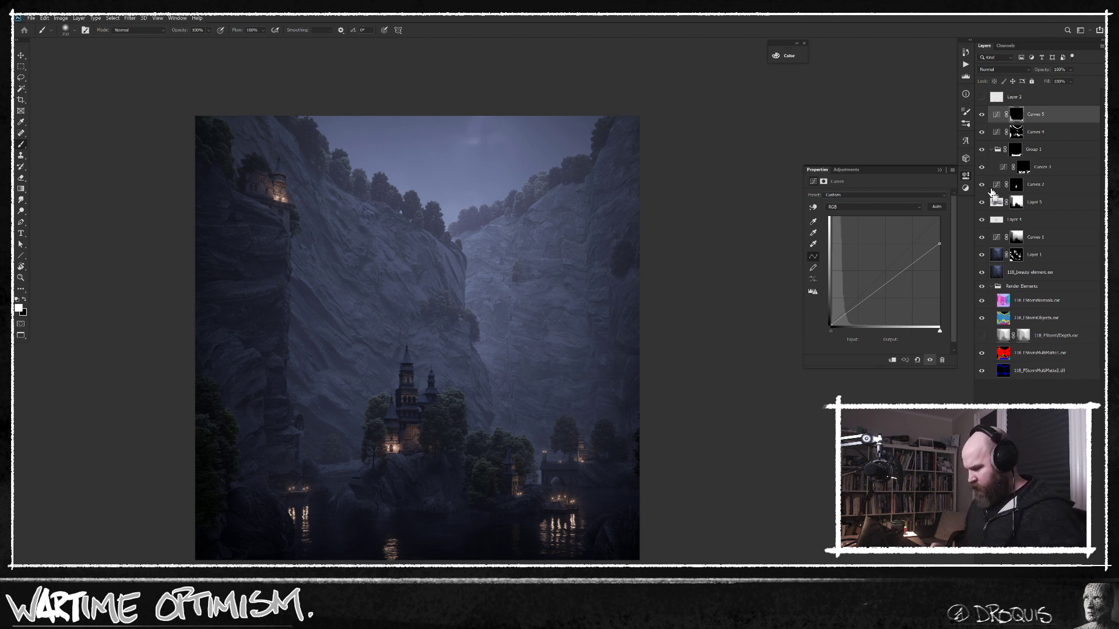
pyautogui.click(1040, 611)
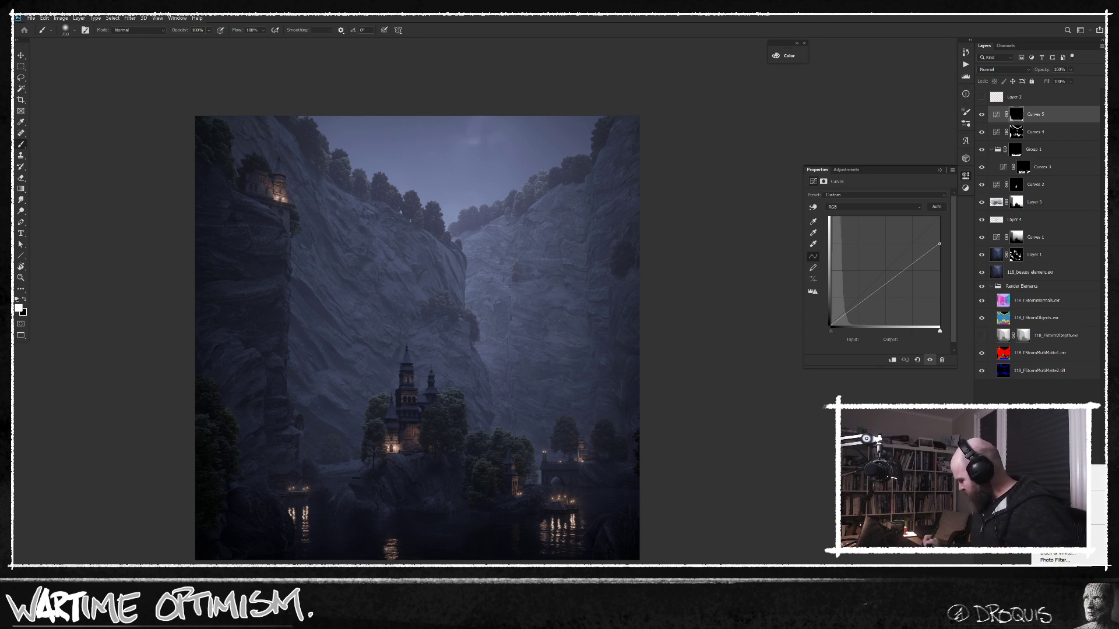
pyautogui.click(1056, 546)
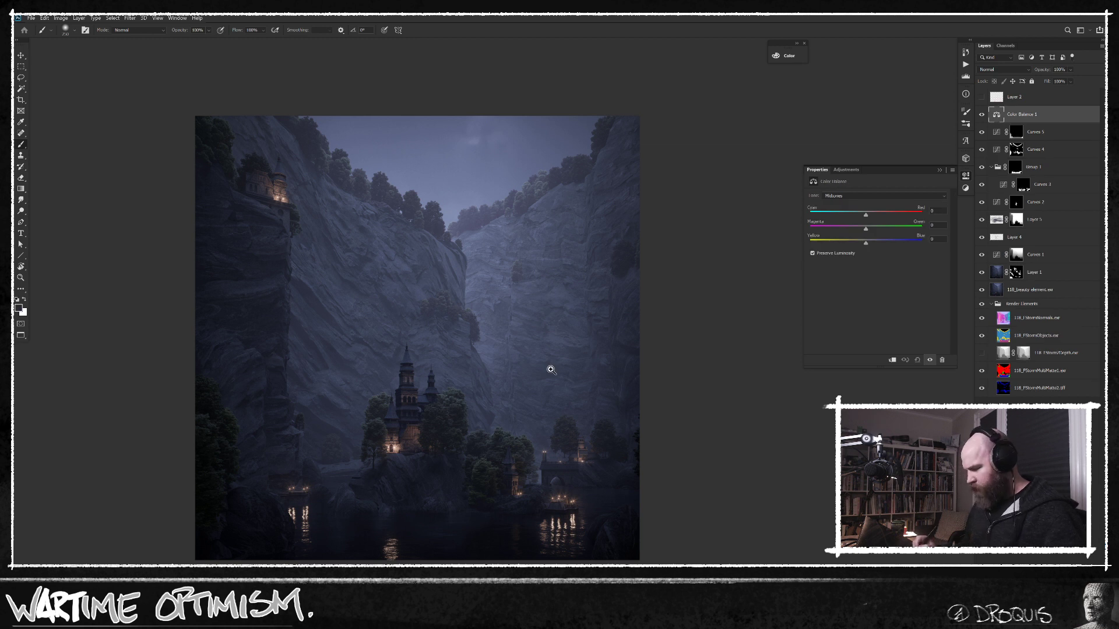
pyautogui.scroll(2, 550, 370)
pyautogui.click(890, 201)
pyautogui.click(883, 222)
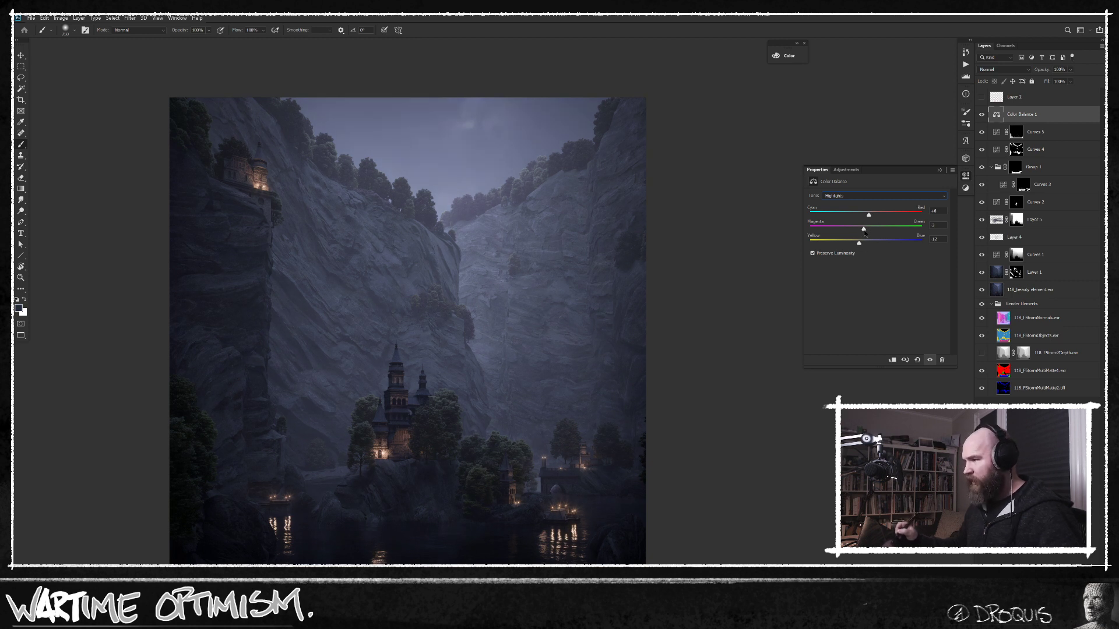
pyautogui.click(982, 116)
pyautogui.click(982, 116)
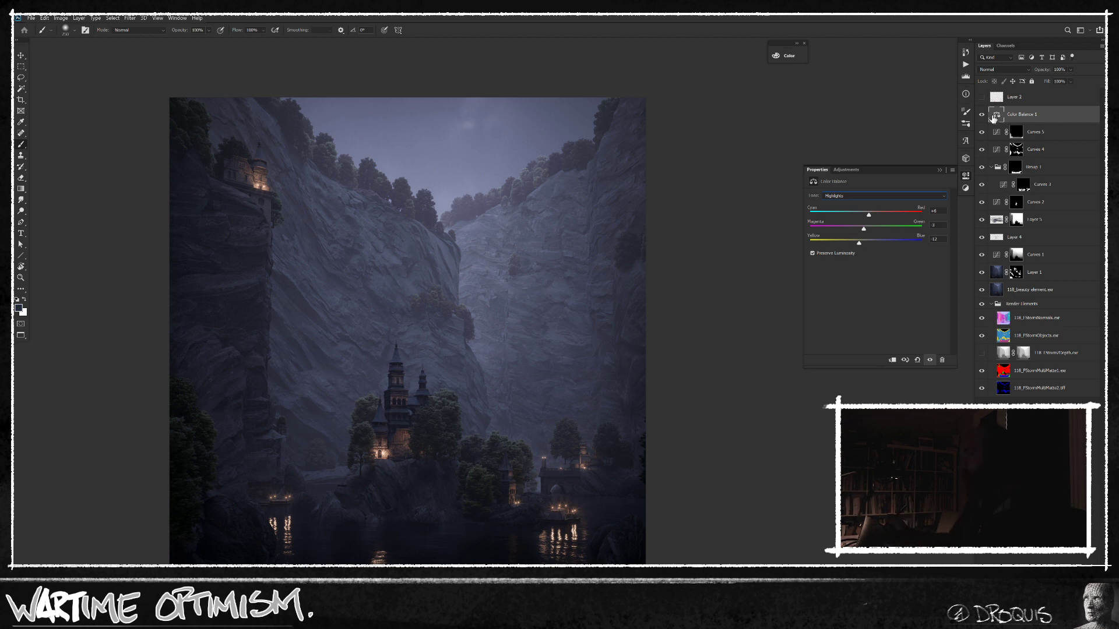
# Step: Shift the Color Balance shadows to red +3 and green +2 with a touch of yellow, and compare before and after
pyautogui.click(883, 196)
pyautogui.click(883, 204)
pyautogui.click(982, 116)
pyautogui.click(982, 116)
pyautogui.click(982, 116)
pyautogui.click(930, 360)
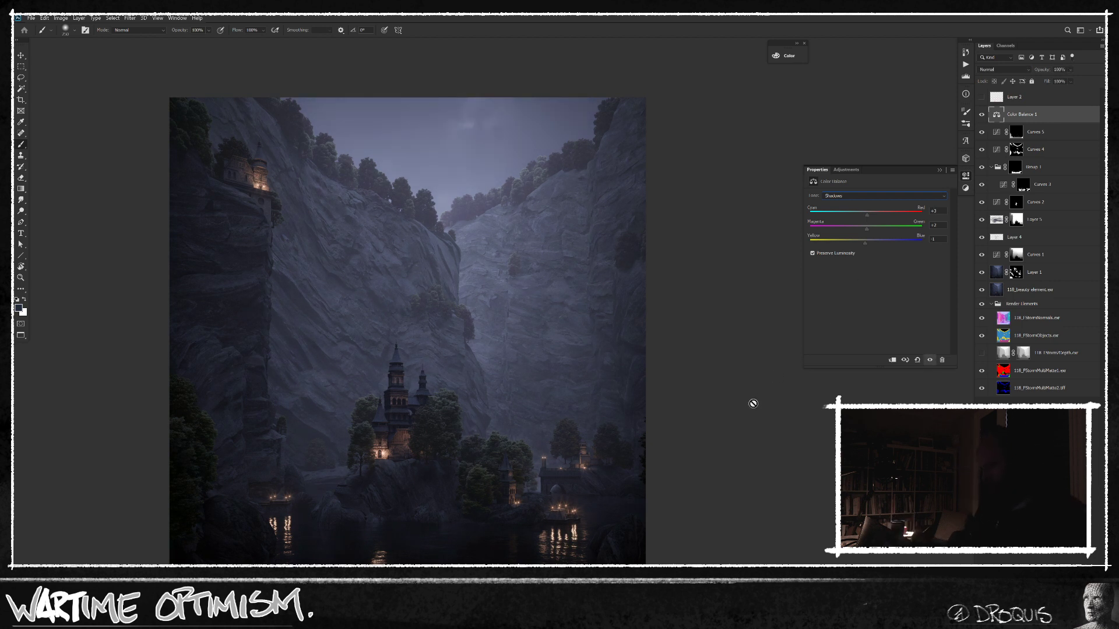
# Step: Refine the Color Balance highlights with red at +3 and slightly more yellow, and toggle the layer to compare
pyautogui.click(877, 196)
pyautogui.click(888, 222)
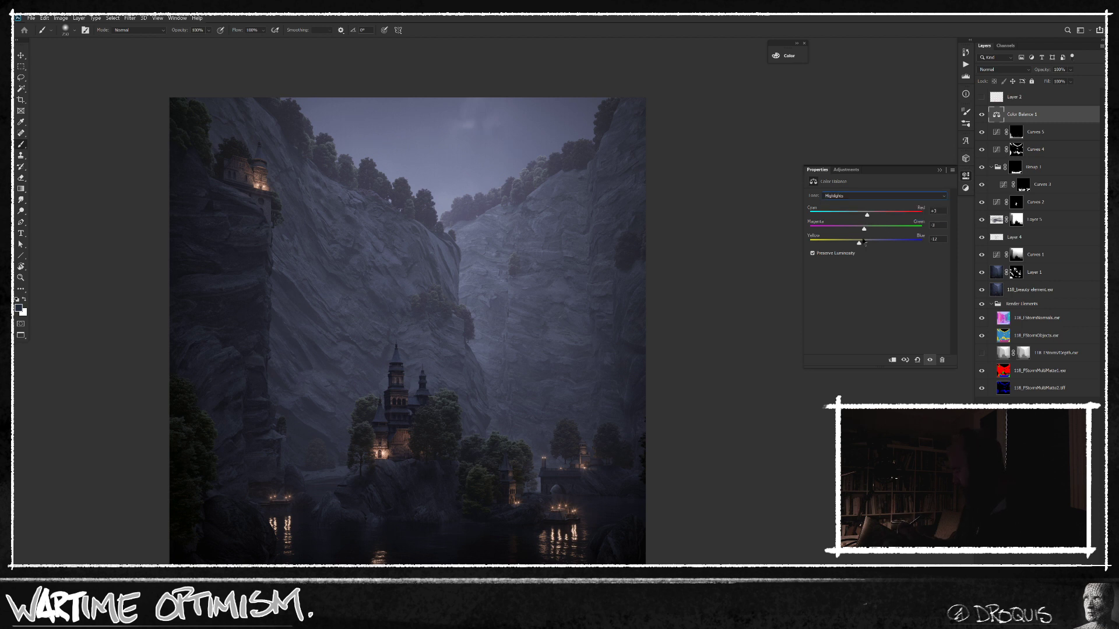
pyautogui.click(983, 116)
pyautogui.click(982, 116)
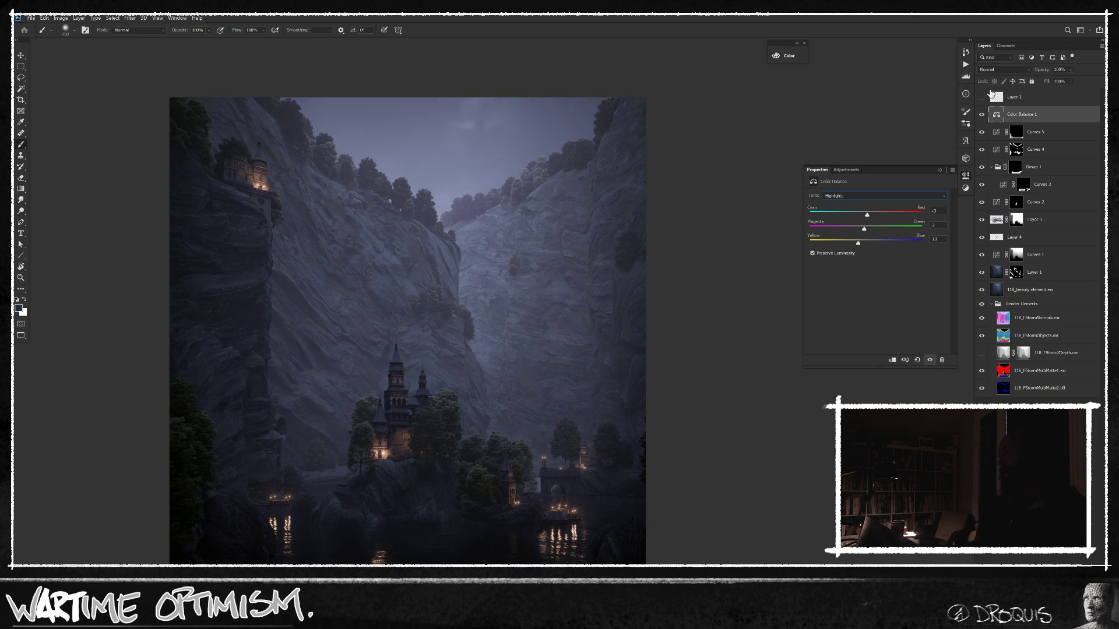
# Step: Shift the Color Balance midtones slightly towards cyan and check the effect across the image
pyautogui.click(889, 197)
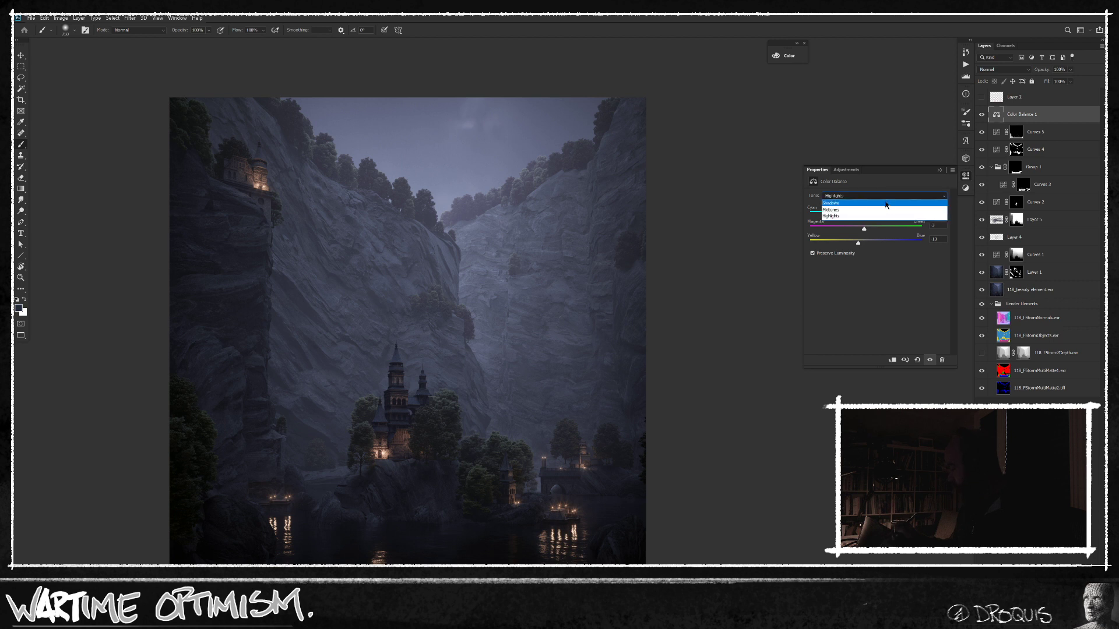
pyautogui.click(895, 209)
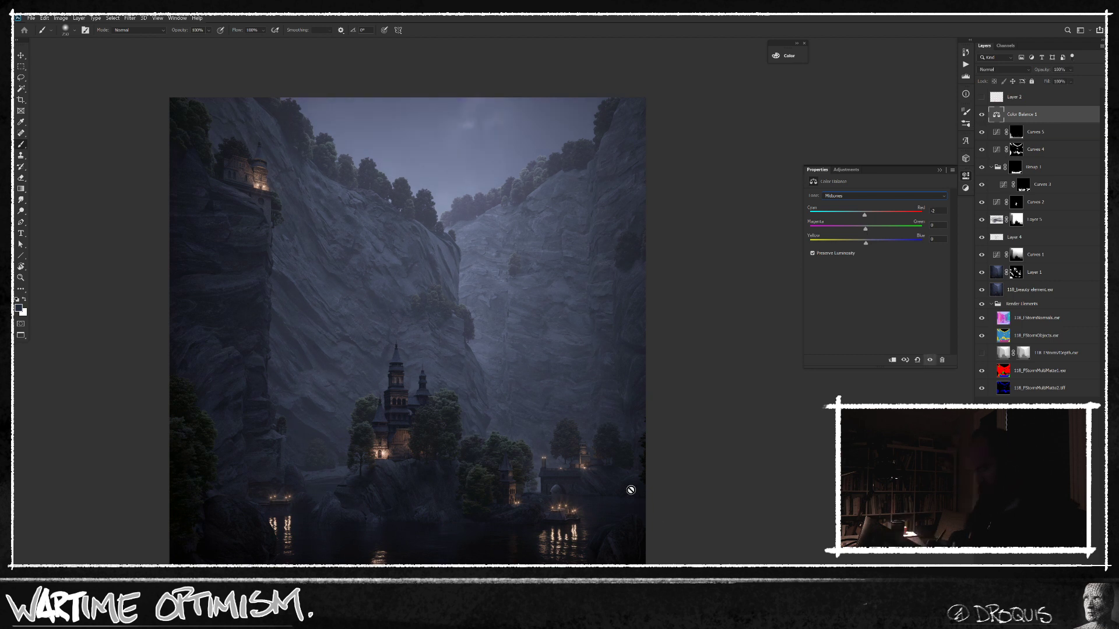
pyautogui.scroll(-1, 670, 320)
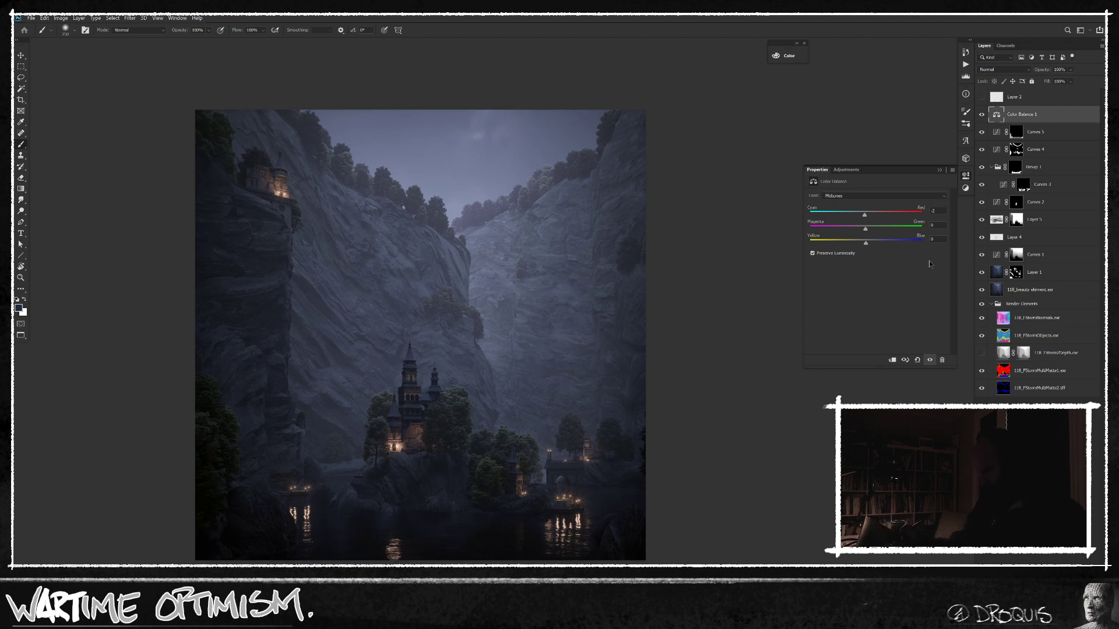
pyautogui.scroll(1, 592, 508)
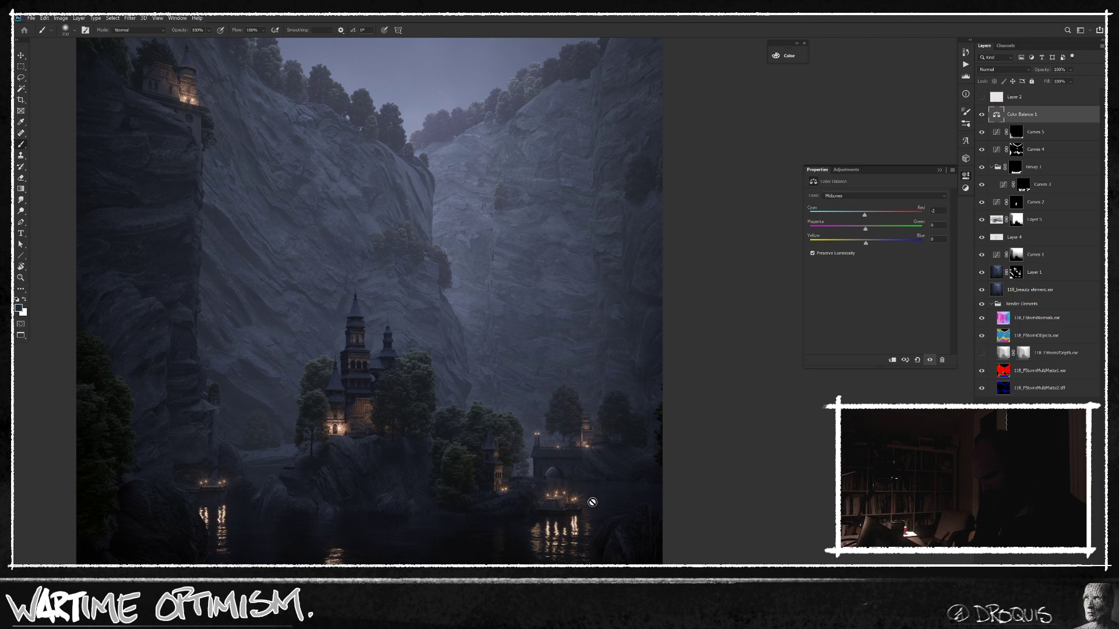
pyautogui.scroll(-2, 606, 496)
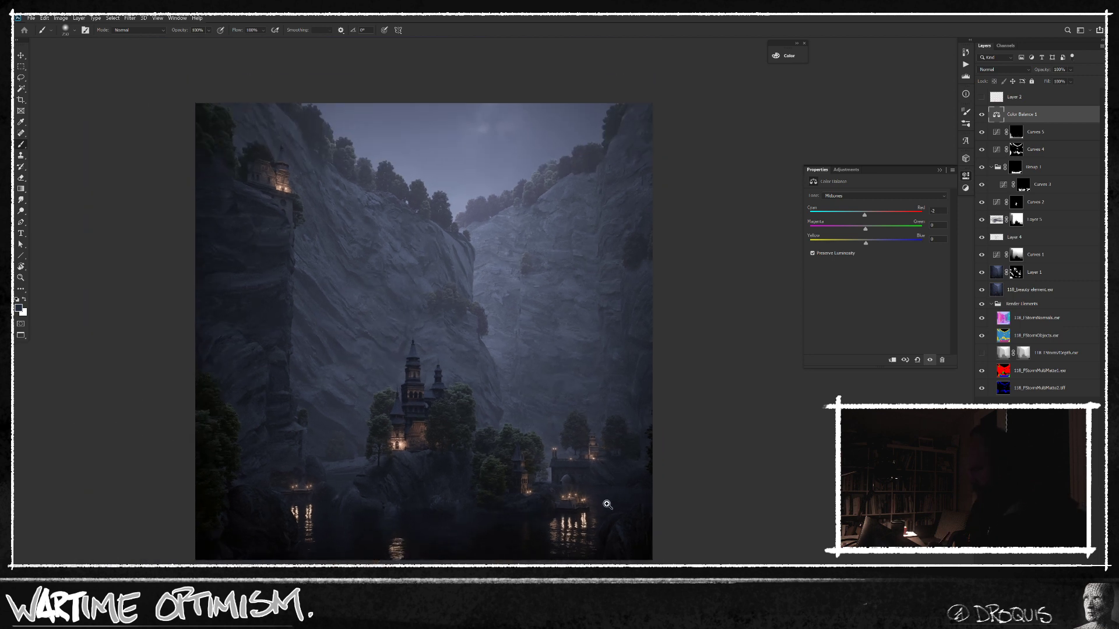
# Step: Isolate the beauty render layer to compare the original with the graded image, and restore all layers
pyautogui.click(993, 291)
pyautogui.keyDown('alt'); pyautogui.click(982, 291); pyautogui.keyUp('alt')
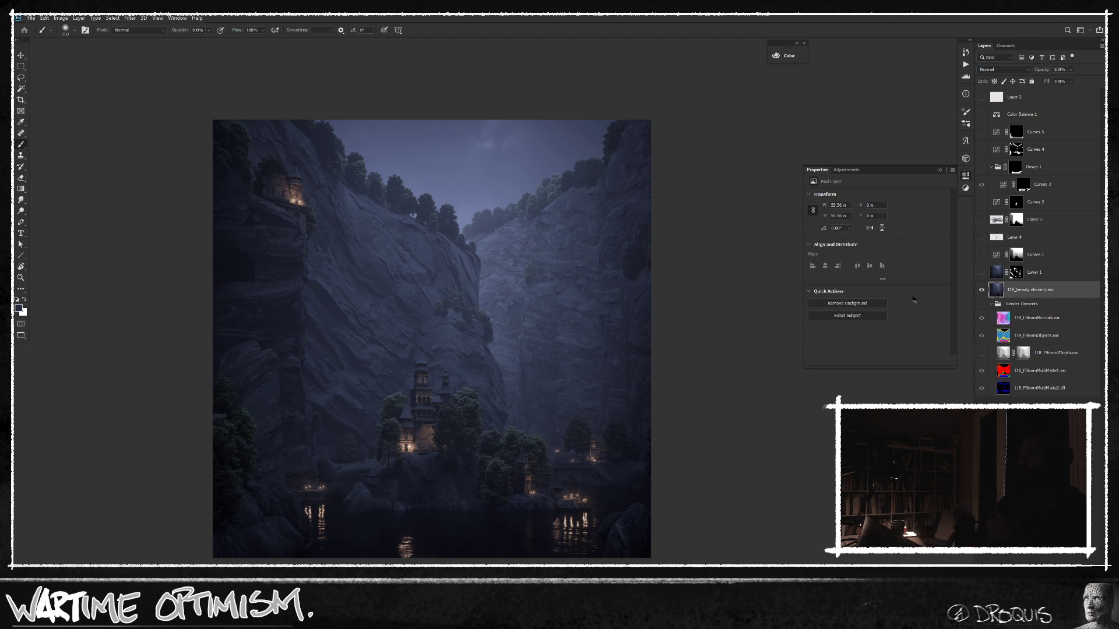
pyautogui.keyDown('alt'); pyautogui.click(982, 290); pyautogui.keyUp('alt')
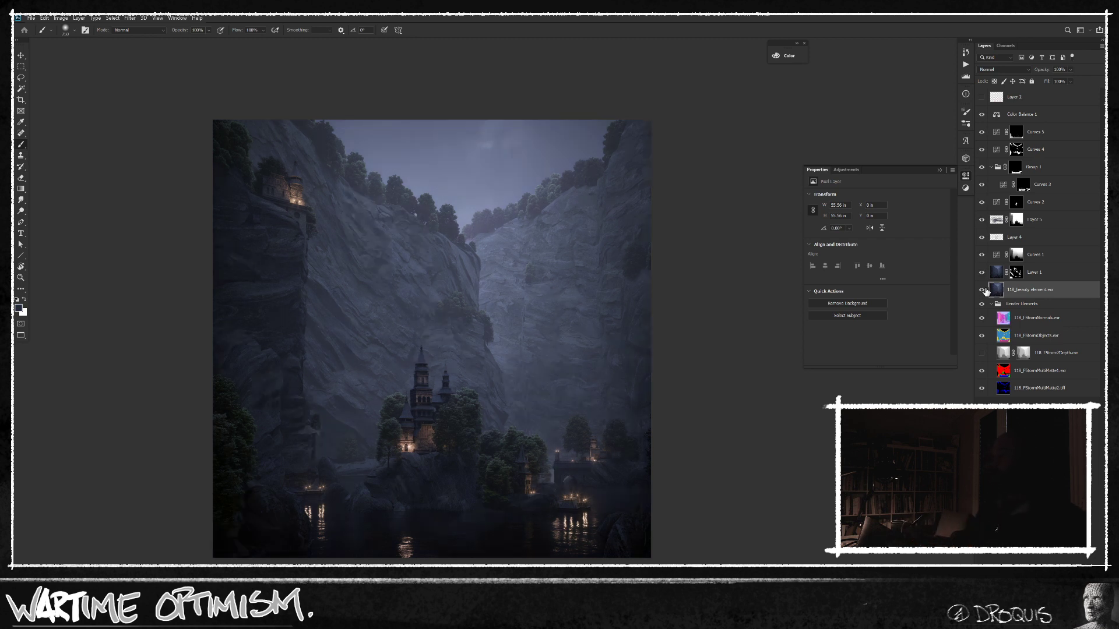
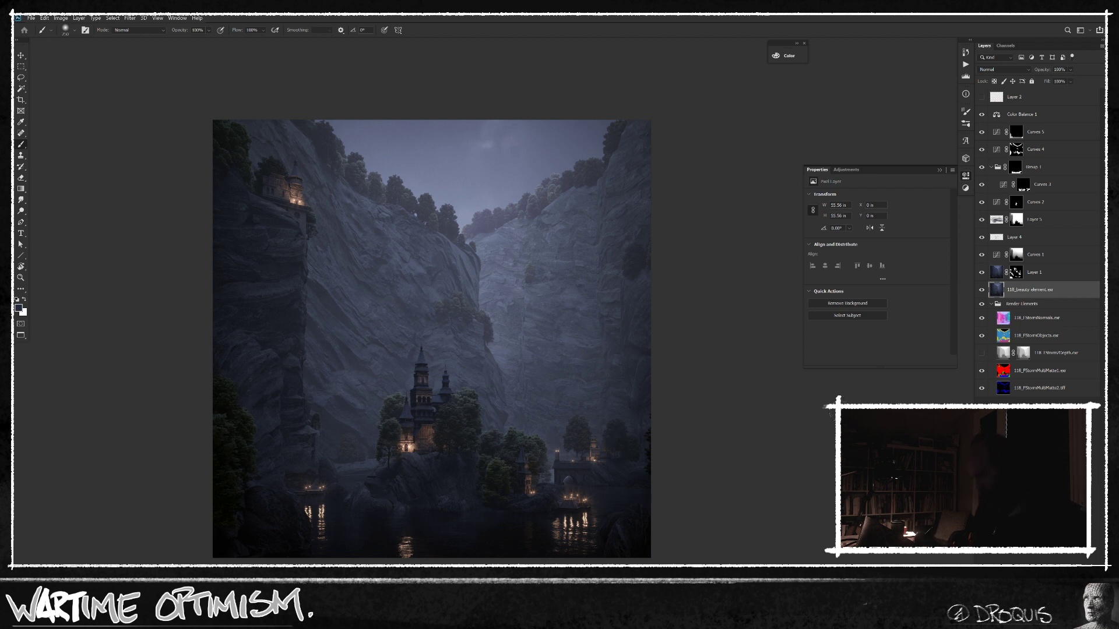
# Step: Lasso the castle island with the surrounding water and paste a merged copy as a new layer above the Color Balance layer
pyautogui.click(1038, 115)
pyautogui.press('l')
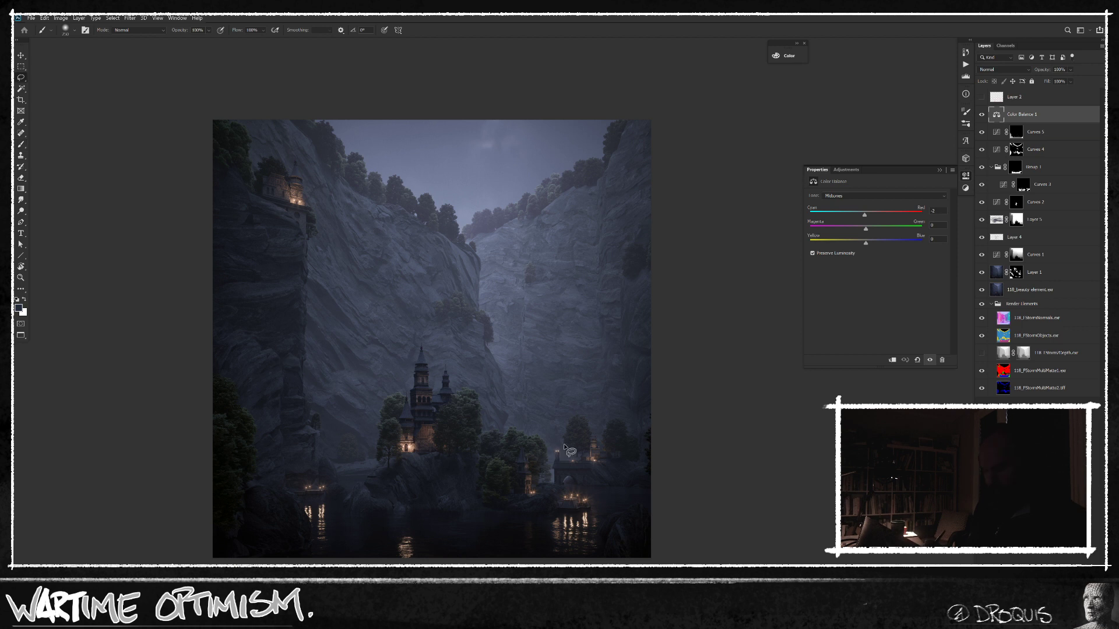
pyautogui.keyDown('ctrl'); pyautogui.click(578, 516); pyautogui.keyUp('ctrl')
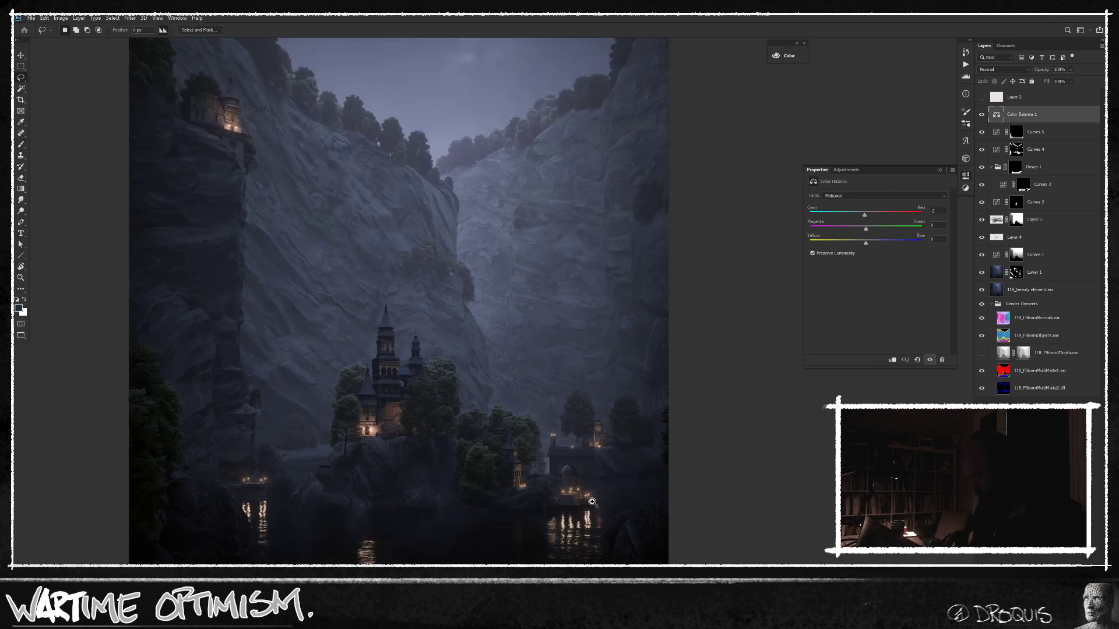
pyautogui.moveTo(662, 562)
pyautogui.mouseDown()
pyautogui.moveTo(634, 469)
pyautogui.moveTo(557, 460)
pyautogui.moveTo(548, 408)
pyautogui.moveTo(472, 341)
pyautogui.moveTo(343, 297)
pyautogui.moveTo(289, 448)
pyautogui.moveTo(216, 469)
pyautogui.moveTo(152, 545)
pyautogui.moveTo(152, 562)
pyautogui.mouseUp()
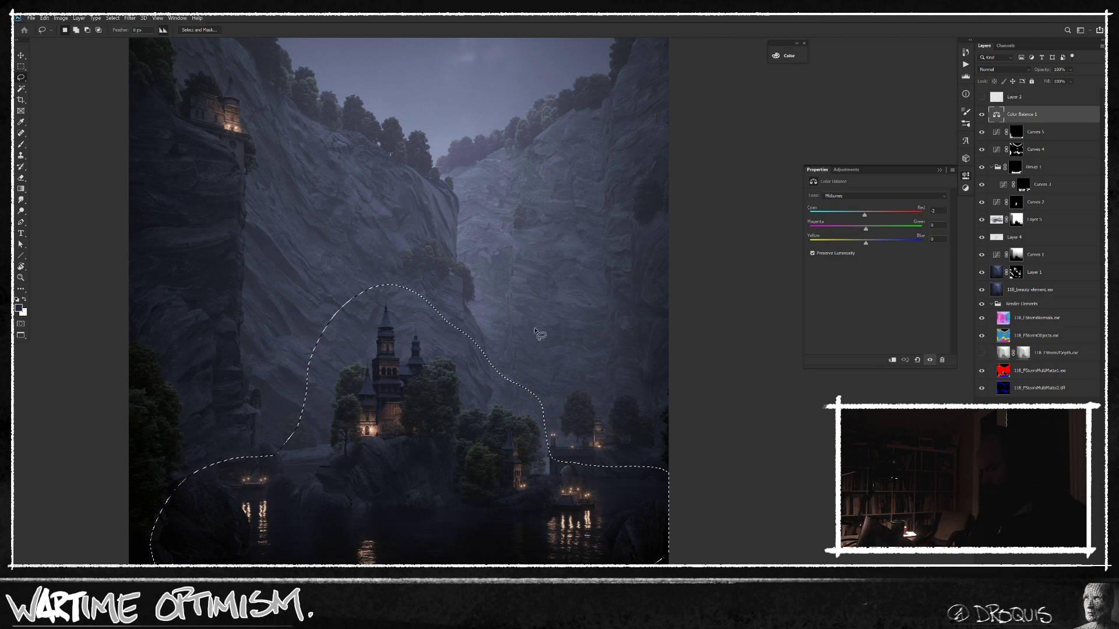
pyautogui.hotkey('ctrl', 'shift', 'c')
pyautogui.hotkey('ctrl', 'v')
pyautogui.press('v')
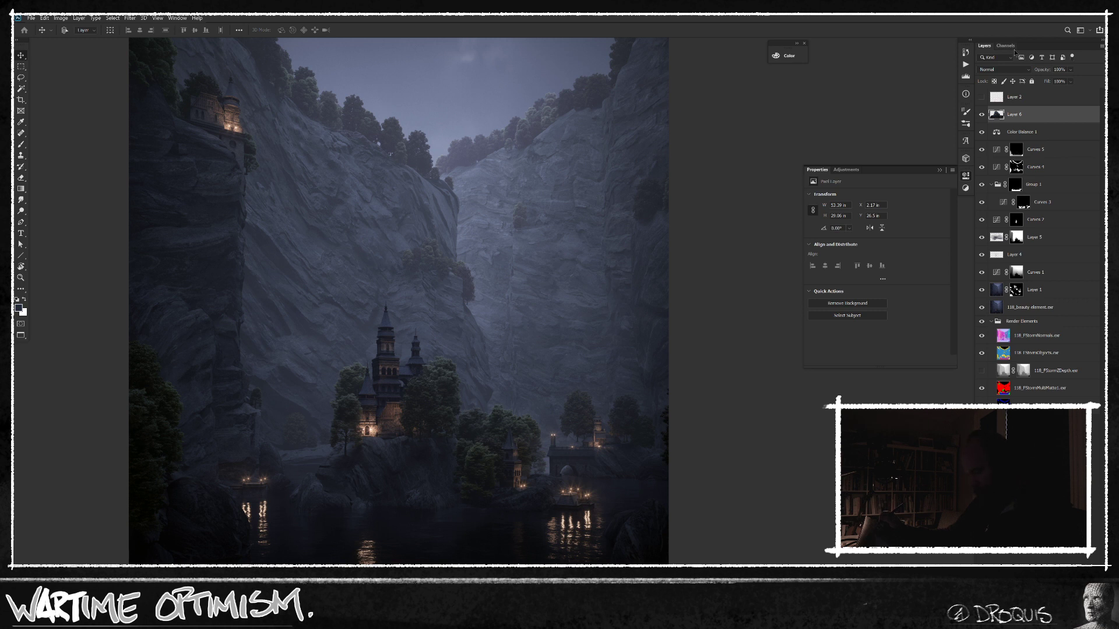
# Step: Isolate the MultiMatte1 pass, load its green channel as a selection and limit it to the castle island area
pyautogui.keyDown('alt'); pyautogui.click(982, 389); pyautogui.keyUp('alt')
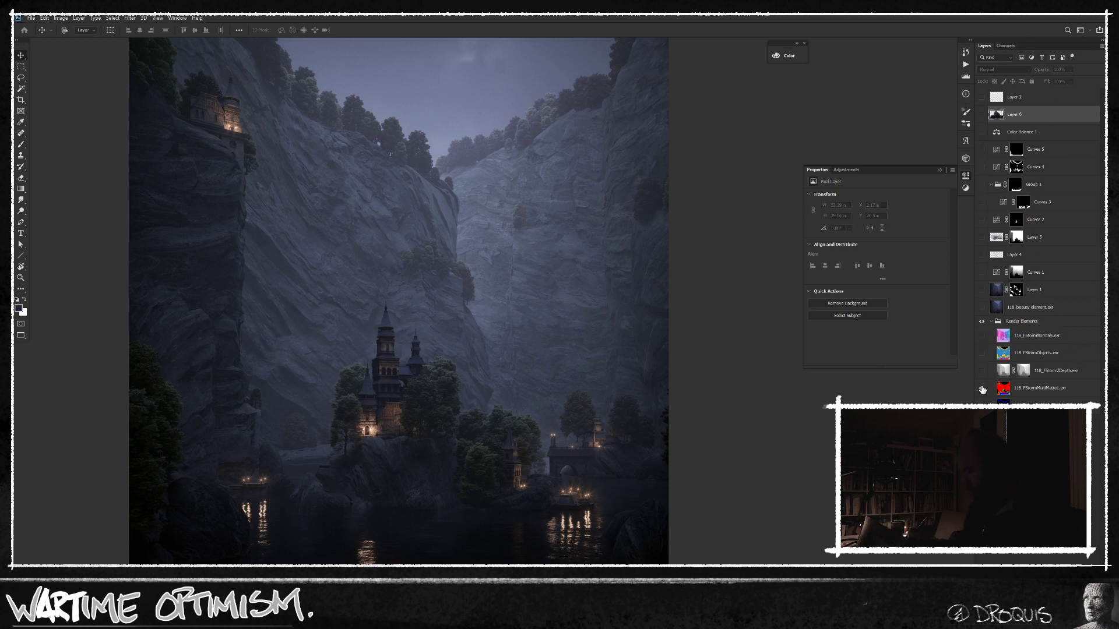
pyautogui.click(1006, 45)
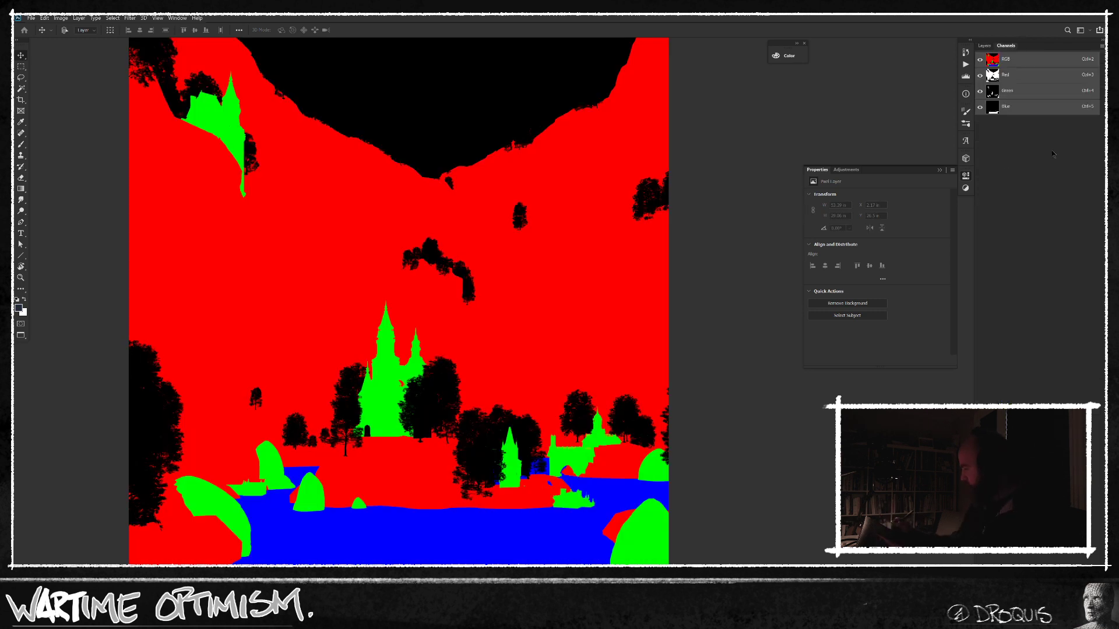
pyautogui.keyDown('ctrl'); pyautogui.click(993, 91); pyautogui.keyUp('ctrl')
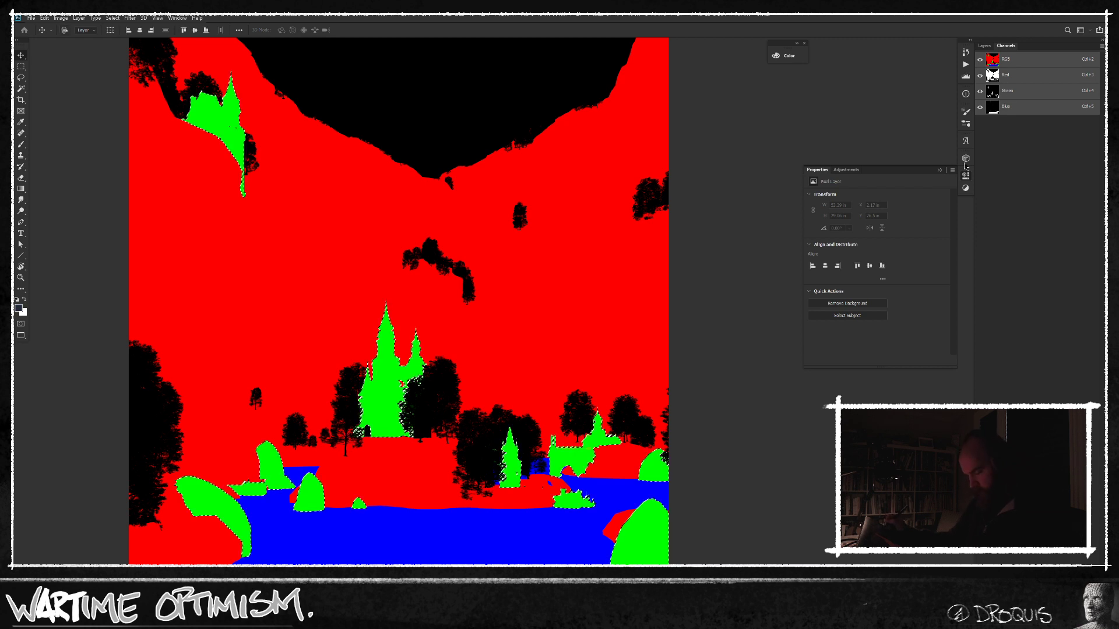
pyautogui.press('l')
pyautogui.moveTo(574, 526)
pyautogui.mouseDown()
pyautogui.moveTo(610, 501)
pyautogui.moveTo(541, 471)
pyautogui.moveTo(535, 410)
pyautogui.moveTo(476, 302)
pyautogui.moveTo(318, 276)
pyautogui.moveTo(317, 434)
pyautogui.moveTo(284, 510)
pyautogui.moveTo(287, 550)
pyautogui.moveTo(433, 562)
pyautogui.moveTo(581, 531)
pyautogui.mouseUp()
pyautogui.click(984, 45)
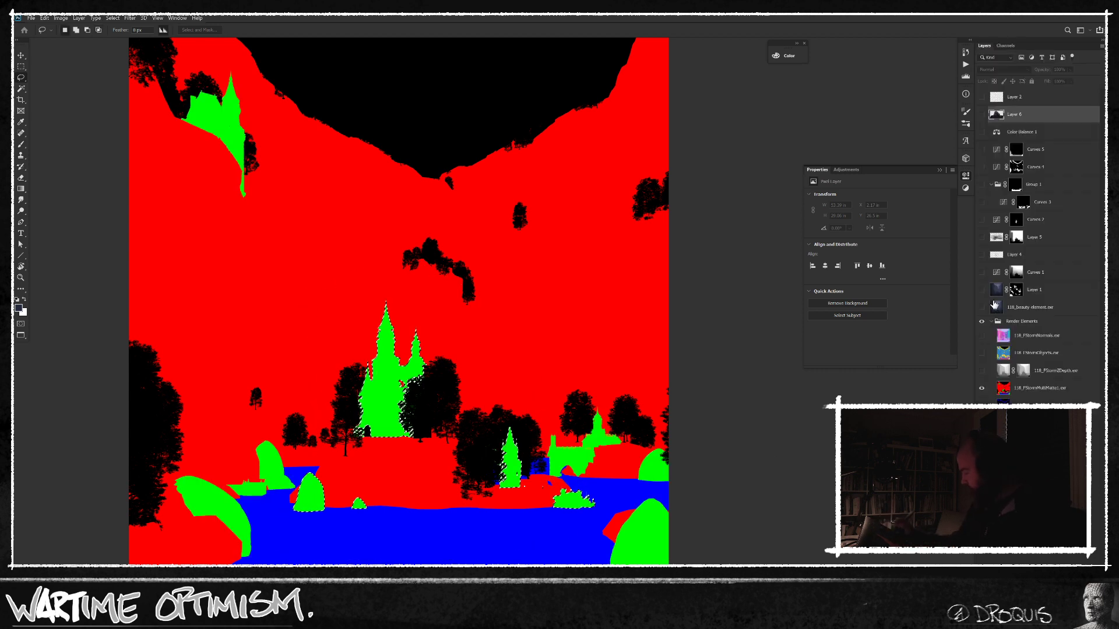
# Step: Restore all layers, turn the castle selection into a layer mask on Layer 6 and check the mask
pyautogui.click(981, 387)
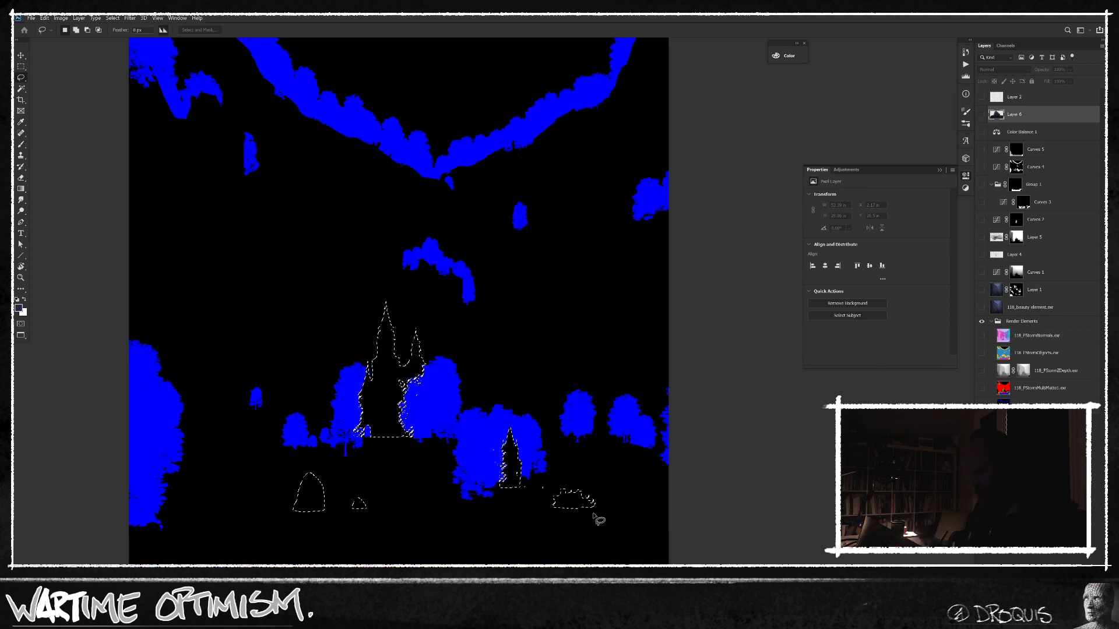
pyautogui.click(1005, 46)
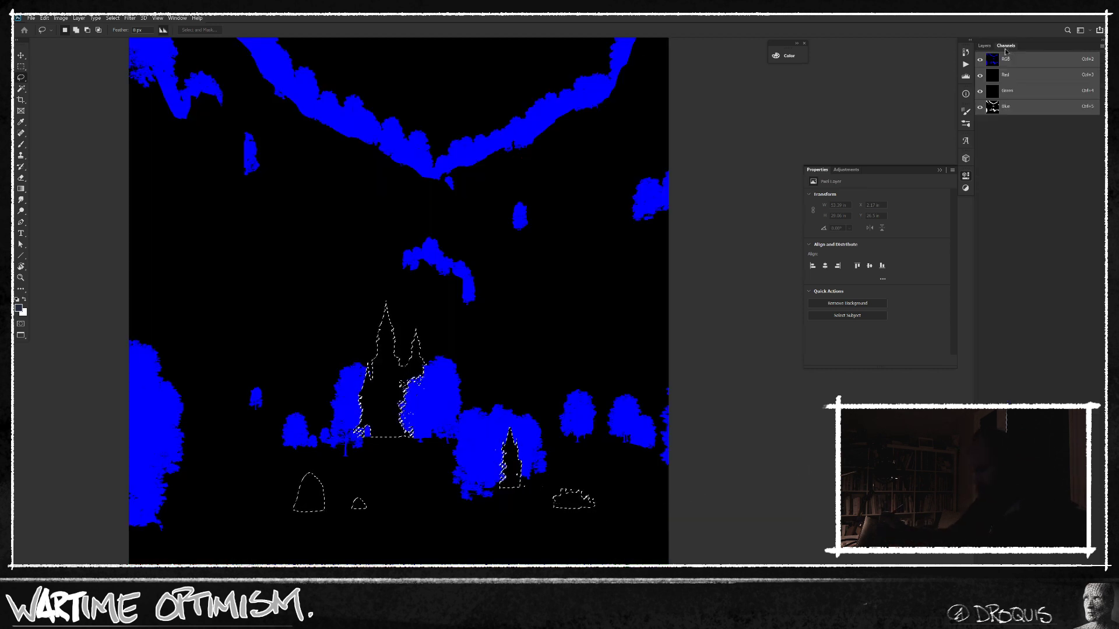
pyautogui.click(985, 45)
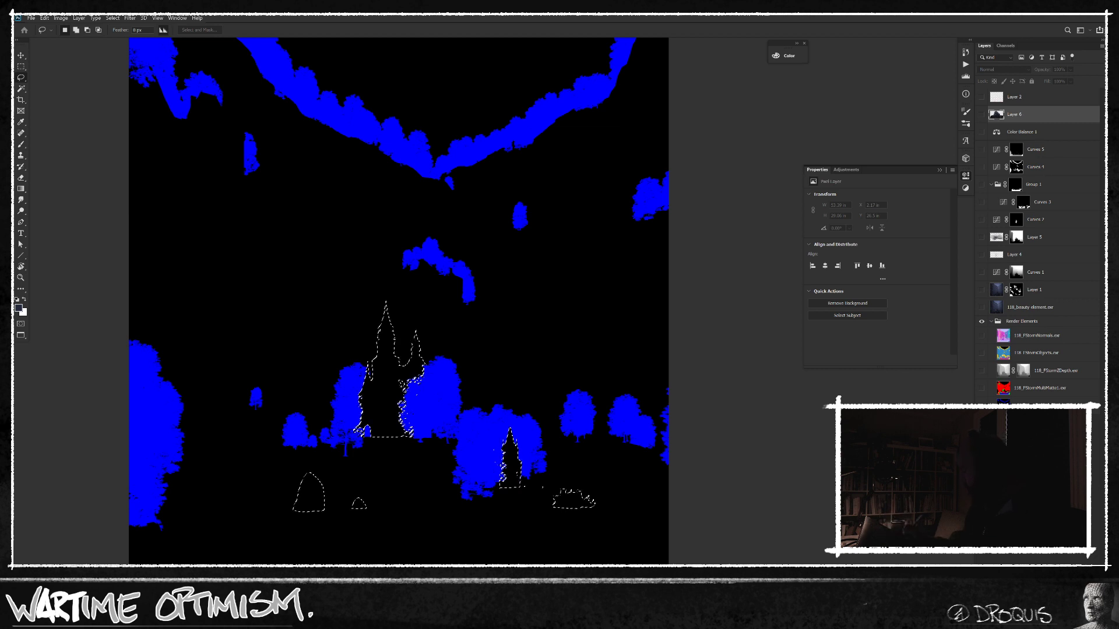
pyautogui.keyDown('alt'); pyautogui.click(981, 321); pyautogui.keyUp('alt')
pyautogui.click(1027, 606)
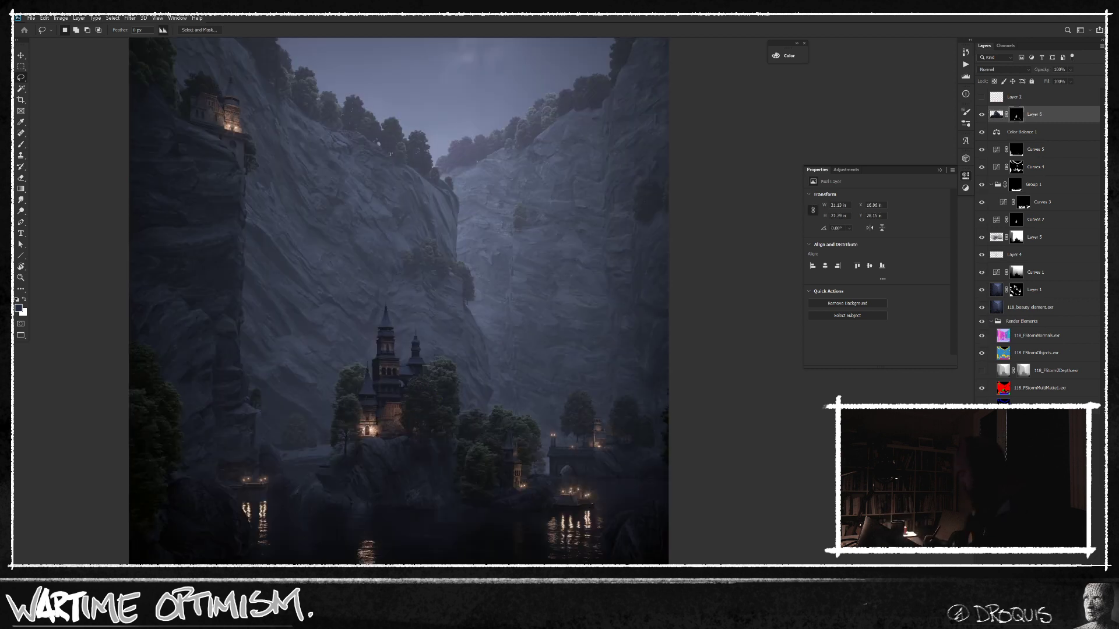
pyautogui.keyDown('alt'); pyautogui.click(1017, 118); pyautogui.keyUp('alt')
pyautogui.keyDown('alt'); pyautogui.click(1018, 118); pyautogui.keyUp('alt')
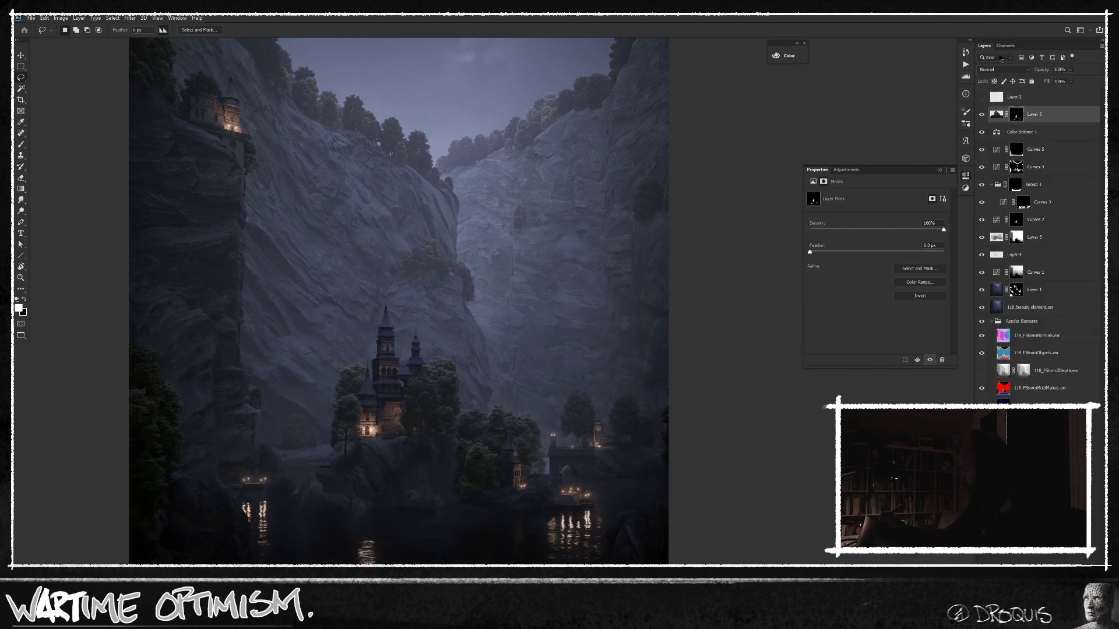
# Step: Load the blue channel of the MultiMatte2 pass as a tree selection and bring all layers back
pyautogui.keyDown('alt'); pyautogui.click(982, 405); pyautogui.keyUp('alt')
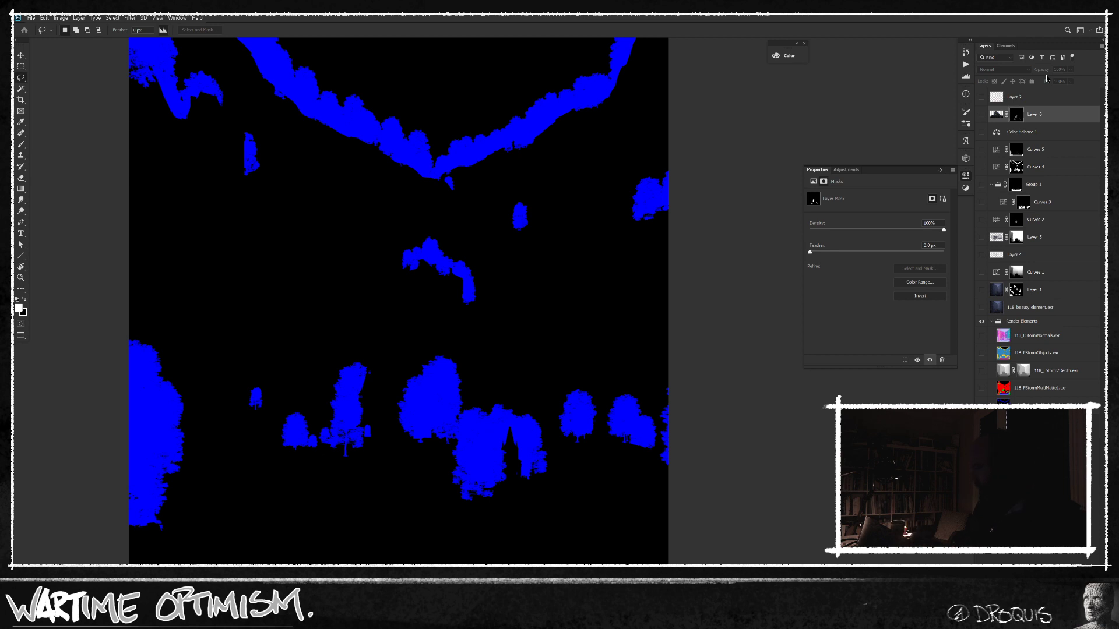
pyautogui.click(1005, 46)
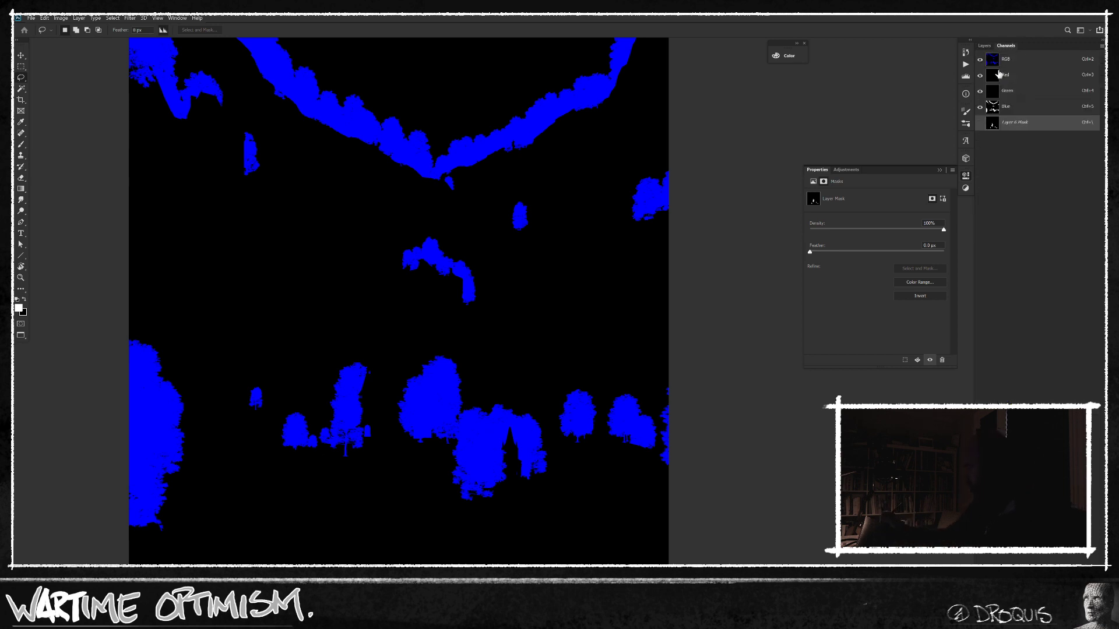
pyautogui.keyDown('ctrl'); pyautogui.click(1002, 105); pyautogui.keyUp('ctrl')
pyautogui.click(985, 45)
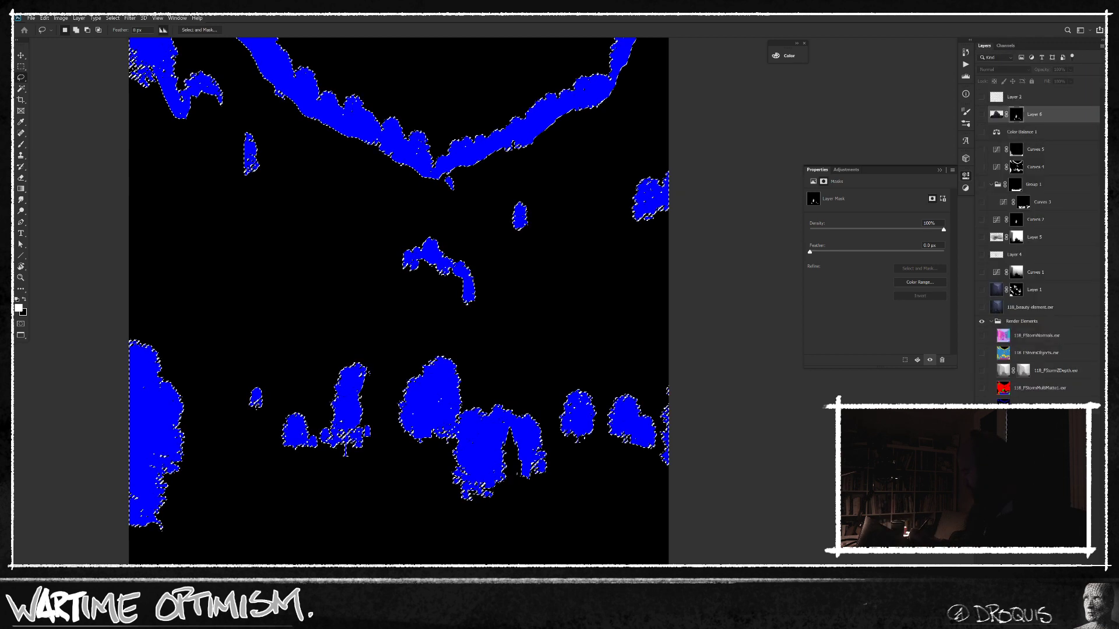
pyautogui.keyDown('alt'); pyautogui.click(982, 405); pyautogui.keyUp('alt')
pyautogui.keyDown('alt'); pyautogui.click(1016, 118); pyautogui.keyUp('alt')
pyautogui.keyDown('alt'); pyautogui.click(1016, 118); pyautogui.keyUp('alt')
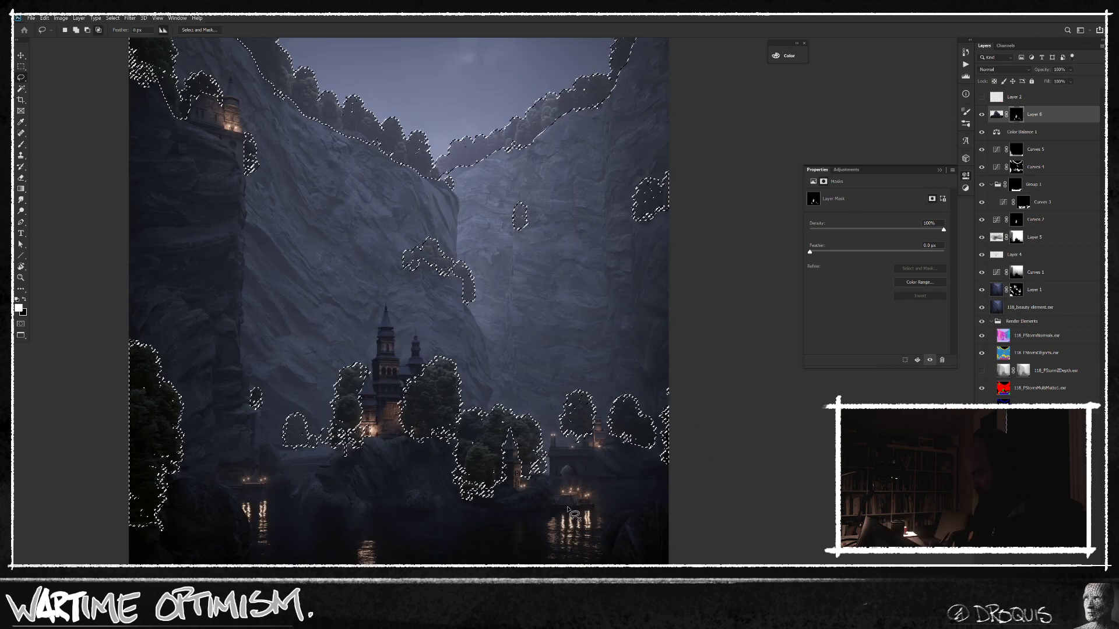
# Step: Limit the selection to the trees around the castle, fill it with white on the Layer 6 mask and deselect
pyautogui.moveTo(549, 508); pyautogui.dragTo(560, 460)
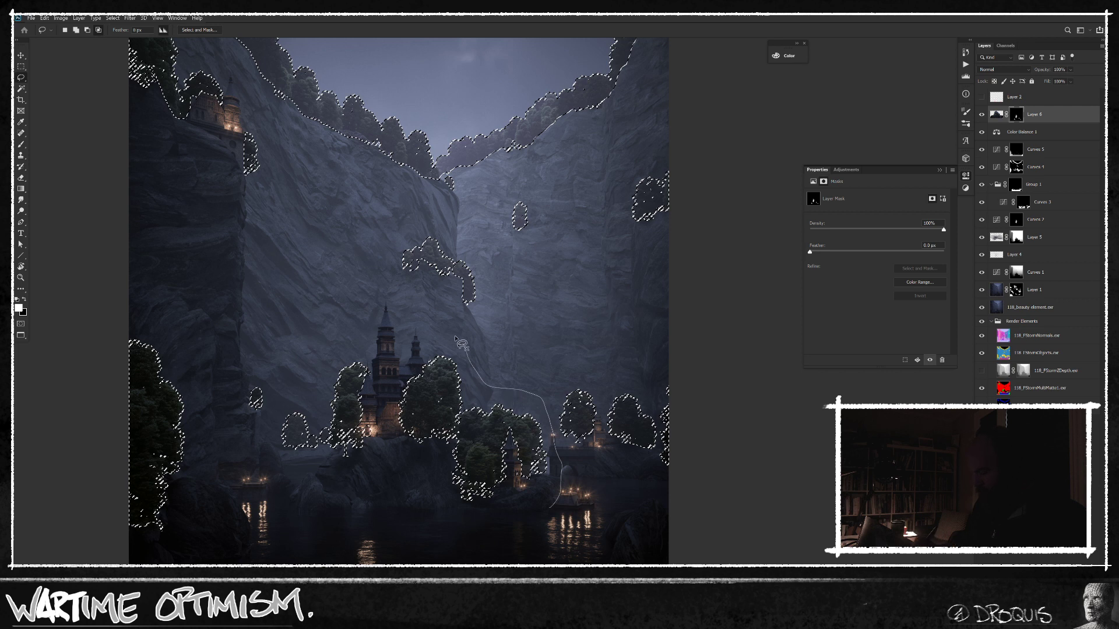
pyautogui.moveTo(399, 297)
pyautogui.mouseDown()
pyautogui.moveTo(366, 303)
pyautogui.moveTo(345, 332)
pyautogui.mouseUp()
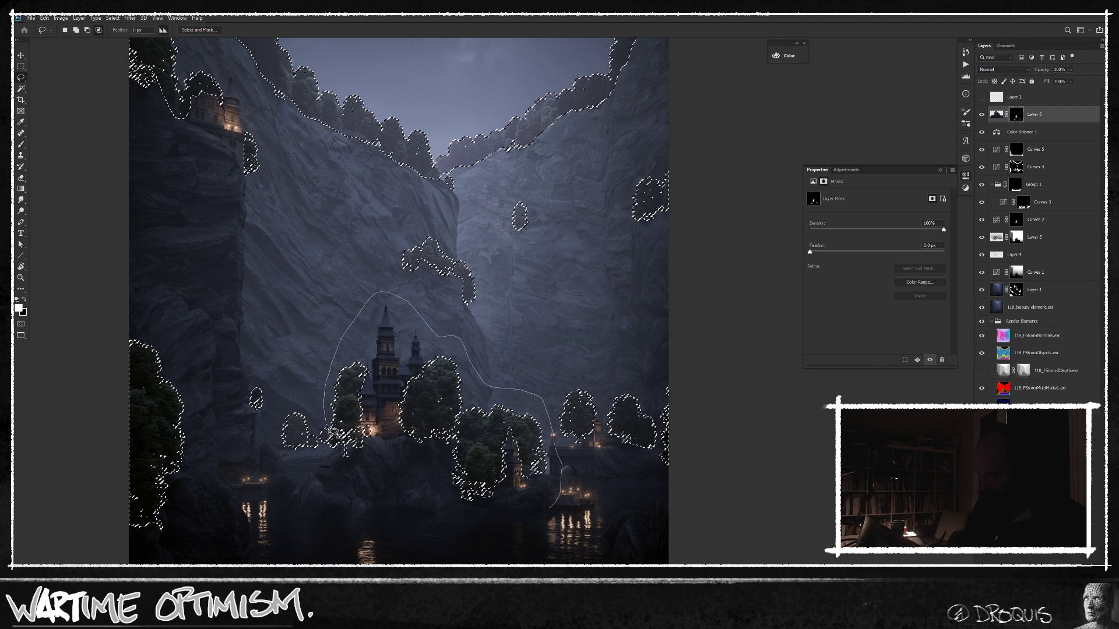
pyautogui.moveTo(314, 470)
pyautogui.mouseDown()
pyautogui.moveTo(301, 520)
pyautogui.moveTo(354, 555)
pyautogui.moveTo(480, 554)
pyautogui.moveTo(558, 529)
pyautogui.mouseUp()
pyautogui.keyDown('alt'); pyautogui.click(1016, 118); pyautogui.keyUp('alt')
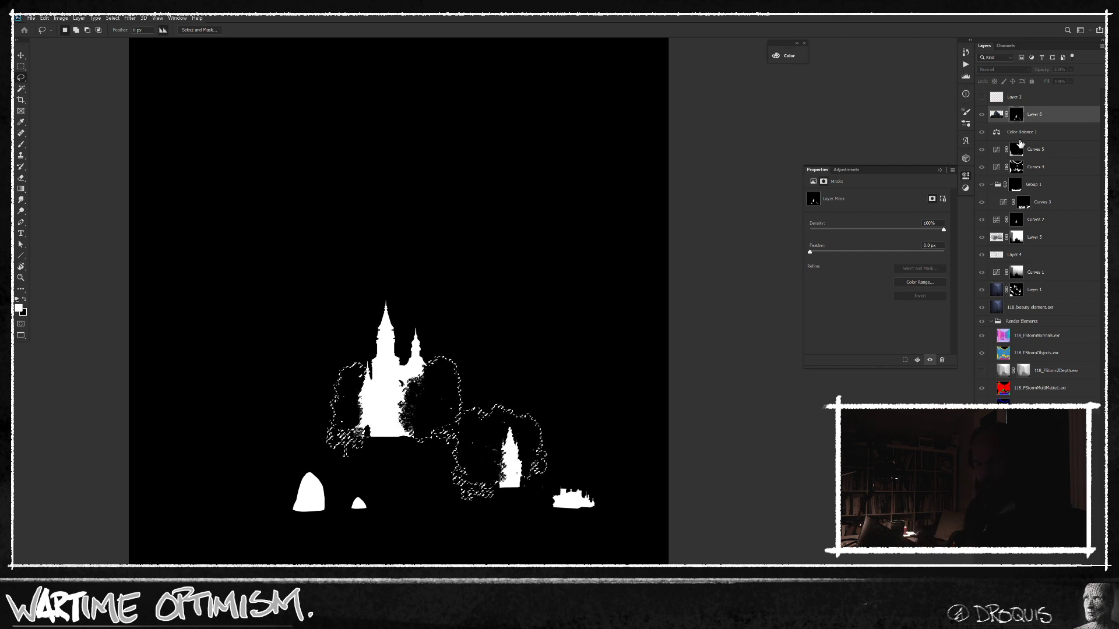
pyautogui.hotkey('alt', 'BackSpace')
pyautogui.hotkey('ctrl', 'd')
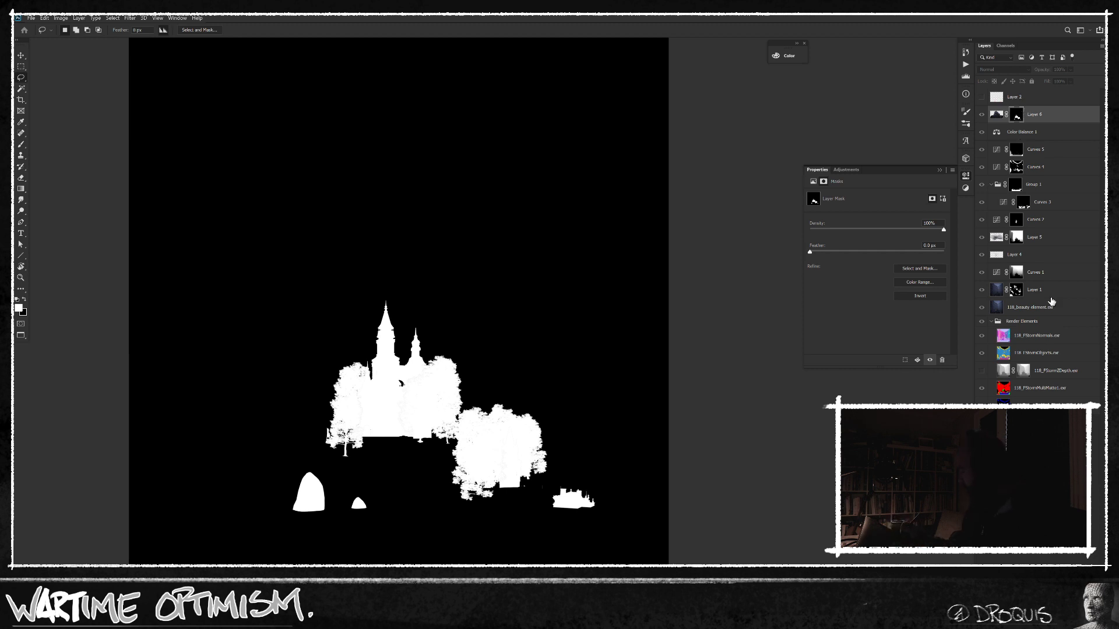
# Step: Isolate the MultiMatte1 pass, load its red channel as a rock selection and restore all layers
pyautogui.click(1003, 388)
pyautogui.keyDown('alt'); pyautogui.click(982, 389); pyautogui.keyUp('alt')
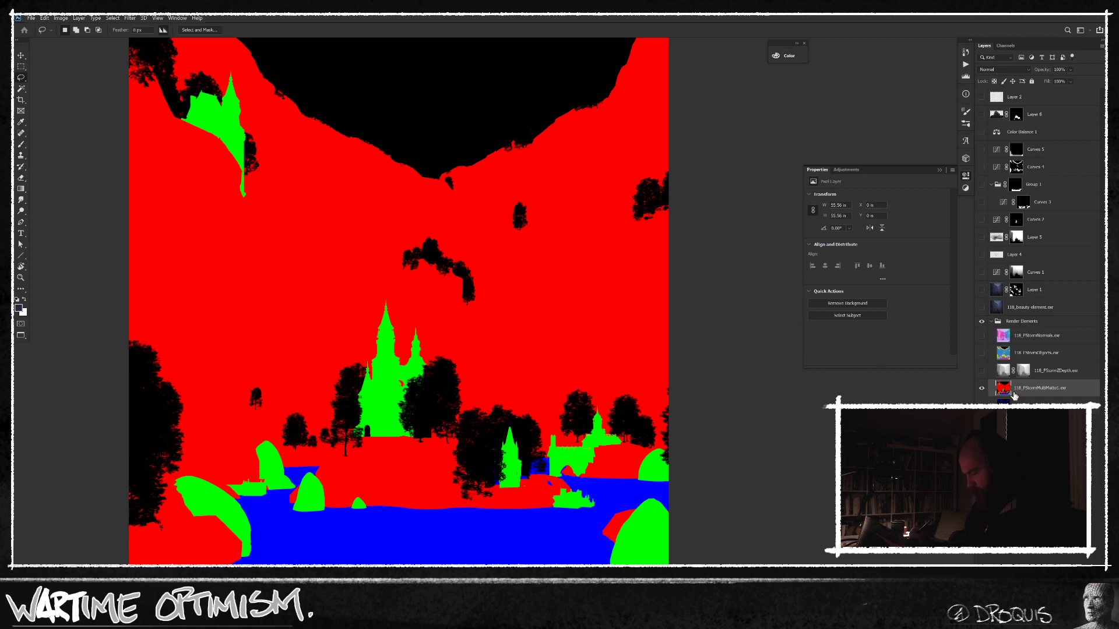
pyautogui.click(1006, 45)
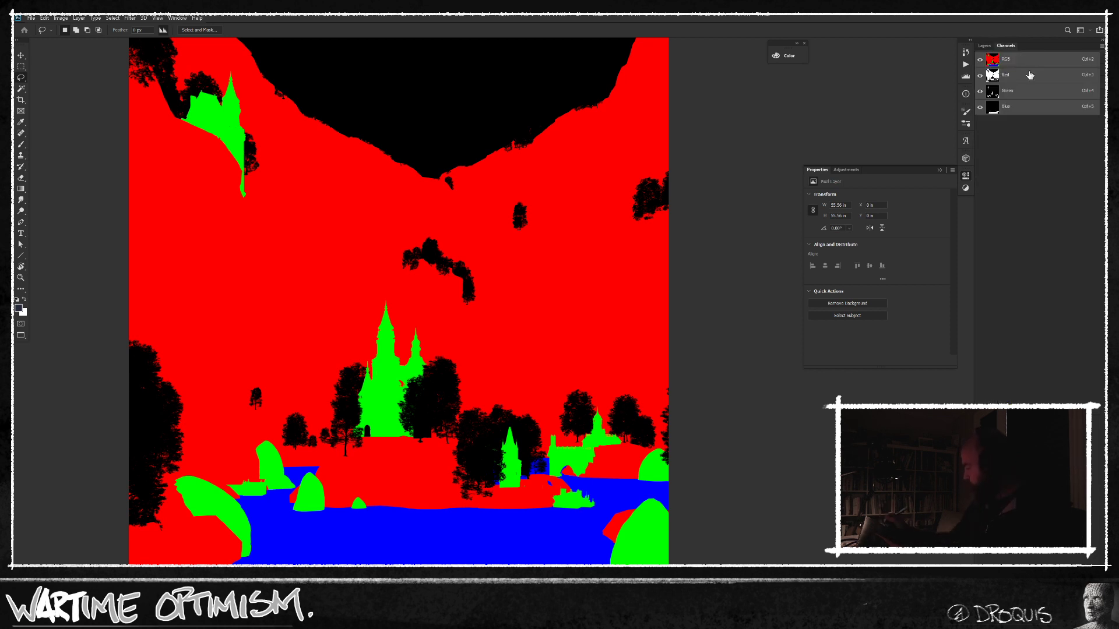
pyautogui.keyDown('ctrl'); pyautogui.click(994, 72); pyautogui.keyUp('ctrl')
pyautogui.click(984, 46)
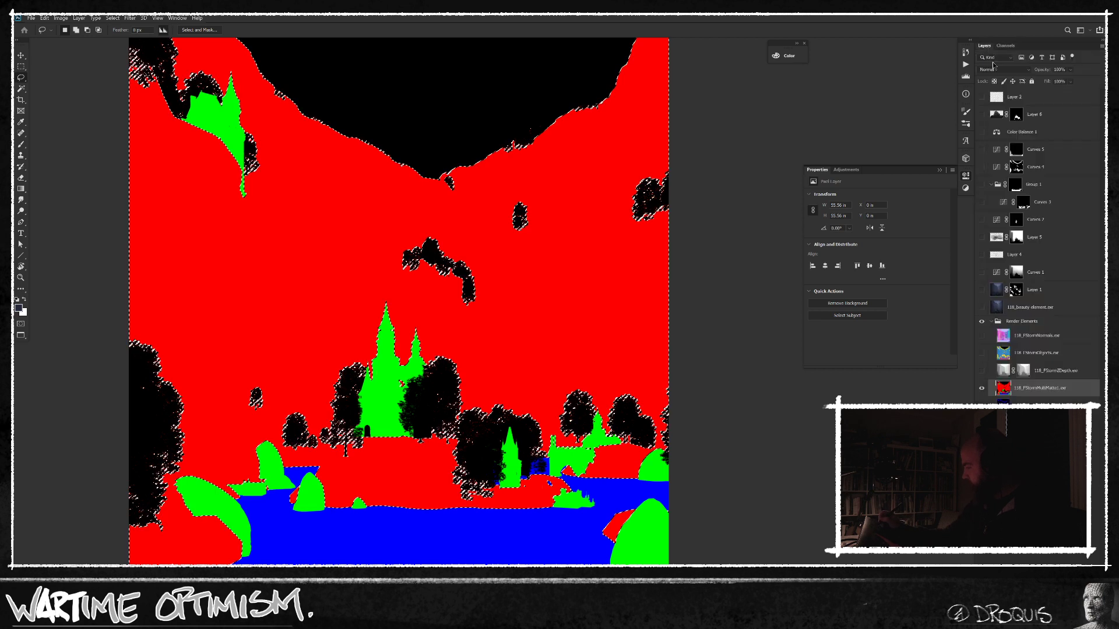
pyautogui.keyDown('alt'); pyautogui.click(981, 388); pyautogui.keyUp('alt')
# Step: Subtract the shore rocks beside the castle island and the canyon wall around the castle from the rock selection with the Lasso
pyautogui.moveTo(438, 524); pyautogui.dragTo(553, 508)
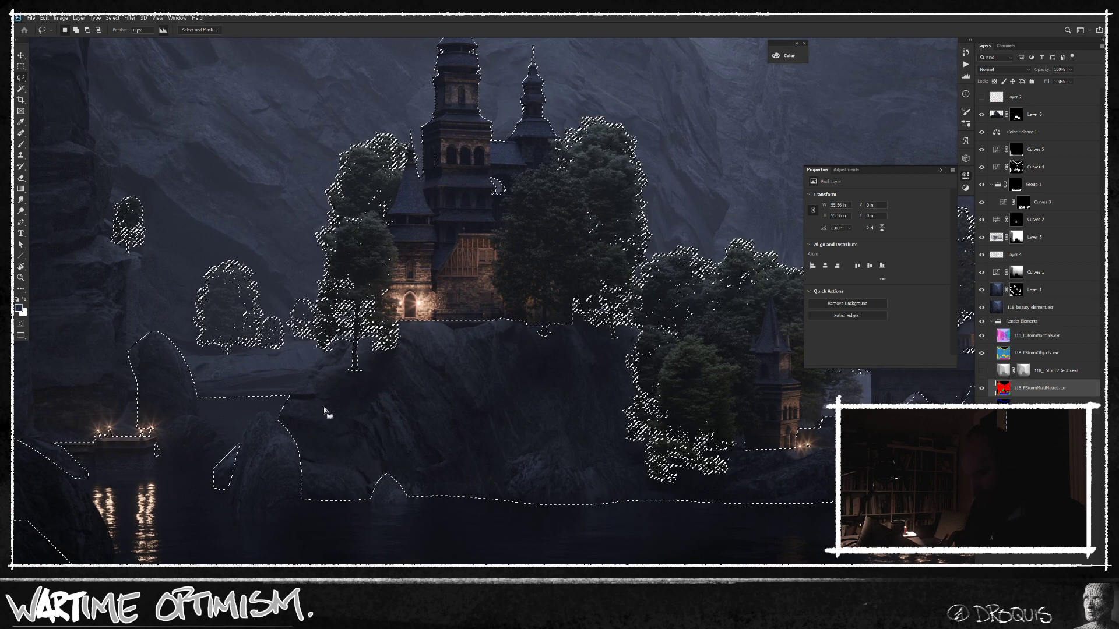
pyautogui.moveTo(245, 413); pyautogui.dragTo(284, 398)
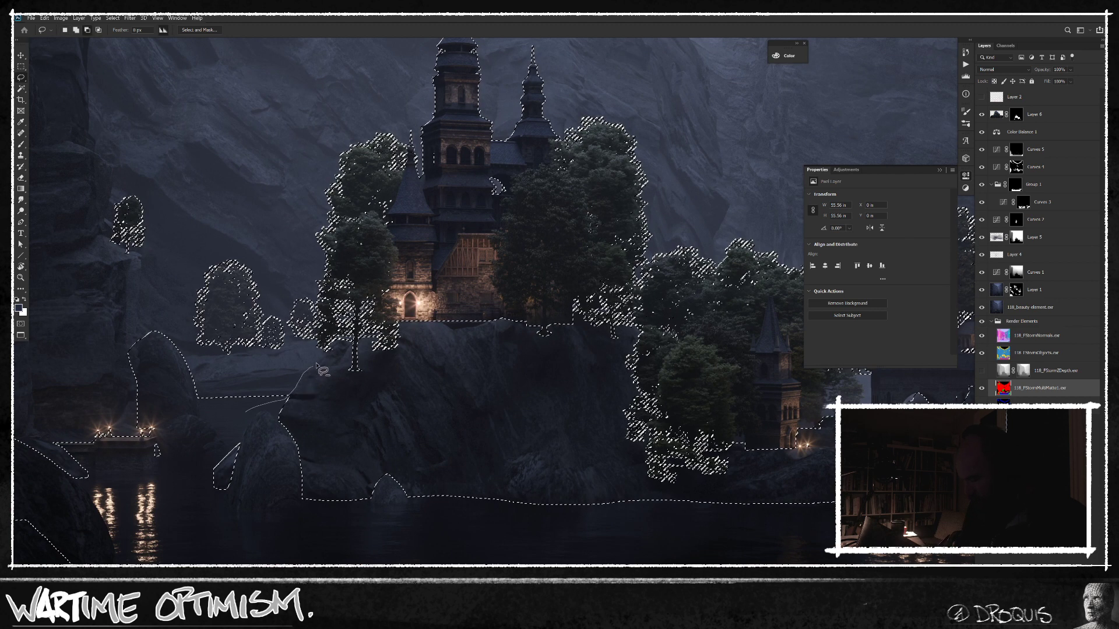
pyautogui.moveTo(325, 353)
pyautogui.mouseDown()
pyautogui.moveTo(278, 178)
pyautogui.moveTo(209, 406)
pyautogui.moveTo(246, 411)
pyautogui.mouseUp()
pyautogui.moveTo(531, 451); pyautogui.dragTo(335, 426)
pyautogui.moveTo(673, 488); pyautogui.dragTo(599, 480)
pyautogui.moveTo(538, 359); pyautogui.dragTo(646, 424)
pyautogui.moveTo(755, 442); pyautogui.dragTo(600, 381)
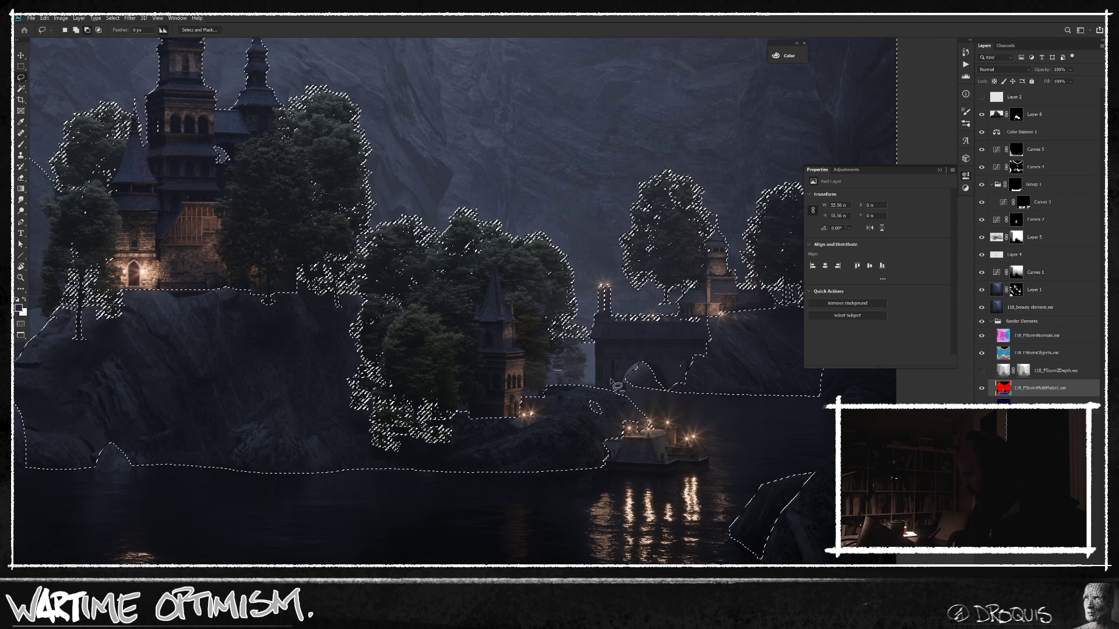
pyautogui.moveTo(849, 402)
pyautogui.mouseDown()
pyautogui.moveTo(813, 261)
pyautogui.moveTo(598, 82)
pyautogui.moveTo(431, 169)
pyautogui.mouseUp()
# Step: Remove the remaining outer canyon walls and foreground rocks so that only the castle island's rock stays selected
pyautogui.scroll(-3, 548, 299)
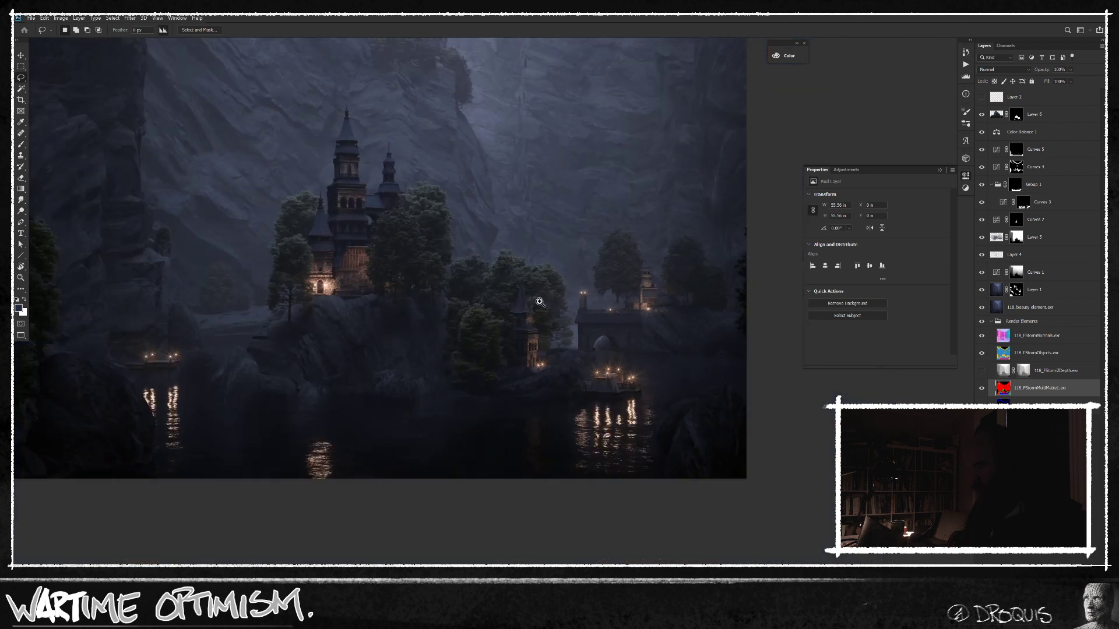
pyautogui.moveTo(249, 285)
pyautogui.mouseDown()
pyautogui.moveTo(505, 286)
pyautogui.moveTo(674, 206)
pyautogui.moveTo(432, 88)
pyautogui.moveTo(197, 170)
pyautogui.mouseUp()
pyautogui.moveTo(548, 430); pyautogui.dragTo(533, 430)
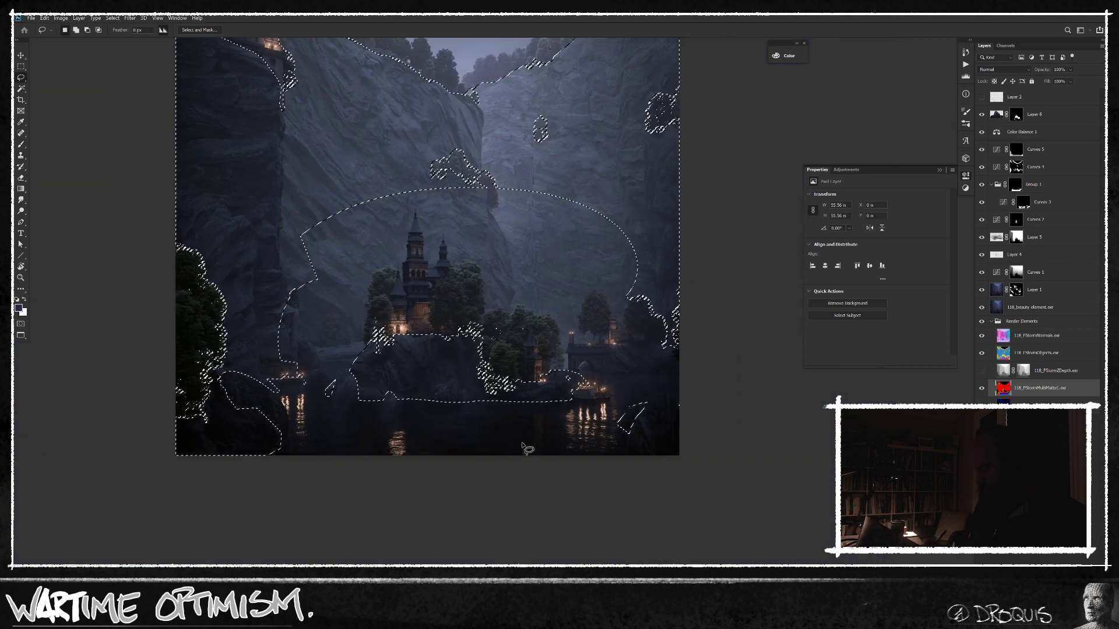
pyautogui.moveTo(326, 395)
pyautogui.mouseDown()
pyautogui.moveTo(358, 384)
pyautogui.moveTo(324, 392)
pyautogui.mouseUp()
pyautogui.moveTo(582, 425); pyautogui.dragTo(547, 424)
pyautogui.moveTo(657, 423)
pyautogui.mouseDown()
pyautogui.moveTo(563, 464)
pyautogui.moveTo(670, 411)
pyautogui.moveTo(434, 294)
pyautogui.moveTo(304, 463)
pyautogui.moveTo(519, 505)
pyautogui.mouseUp()
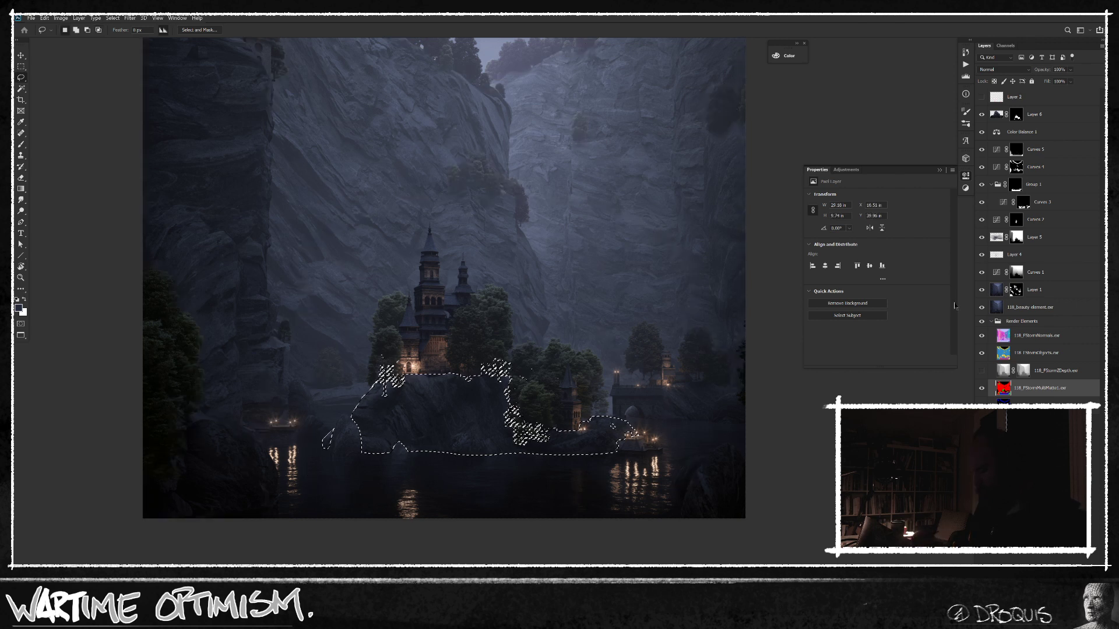
# Step: Fill the island rock selection with white on the Layer 6 mask and deselect
pyautogui.keyDown('alt'); pyautogui.click(1017, 118); pyautogui.keyUp('alt')
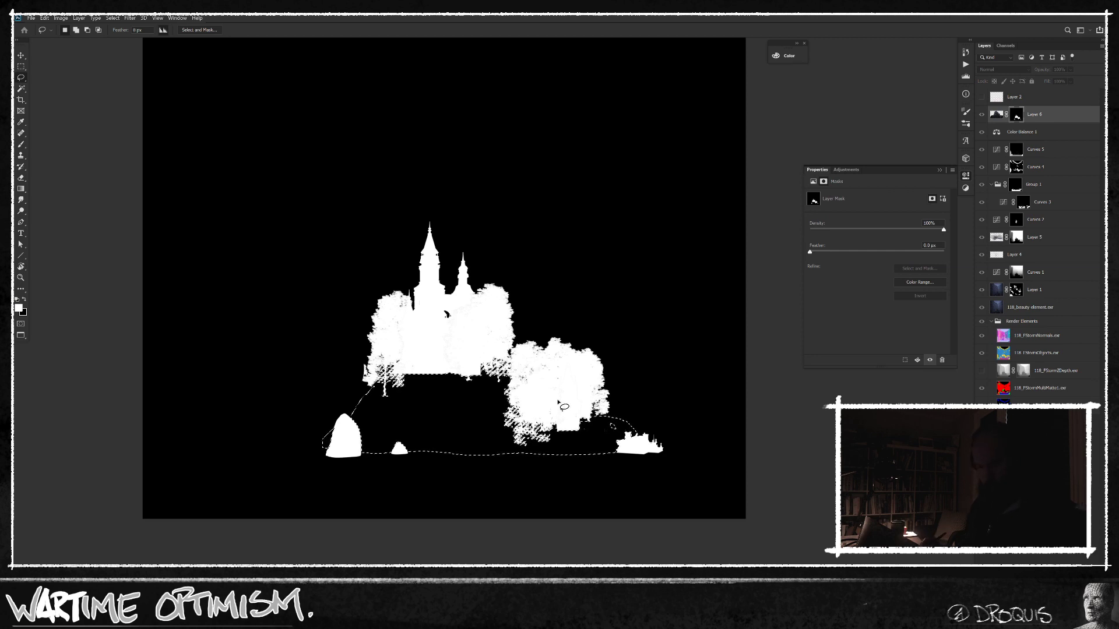
pyautogui.hotkey('alt', 'BackSpace')
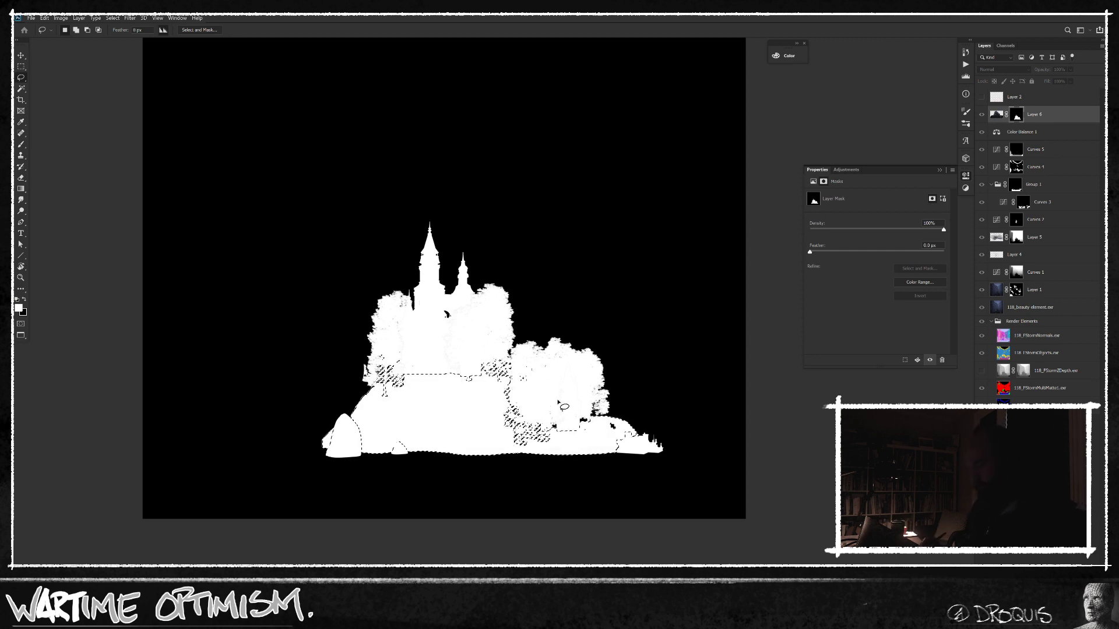
pyautogui.hotkey('ctrl', 'd')
pyautogui.press('v')
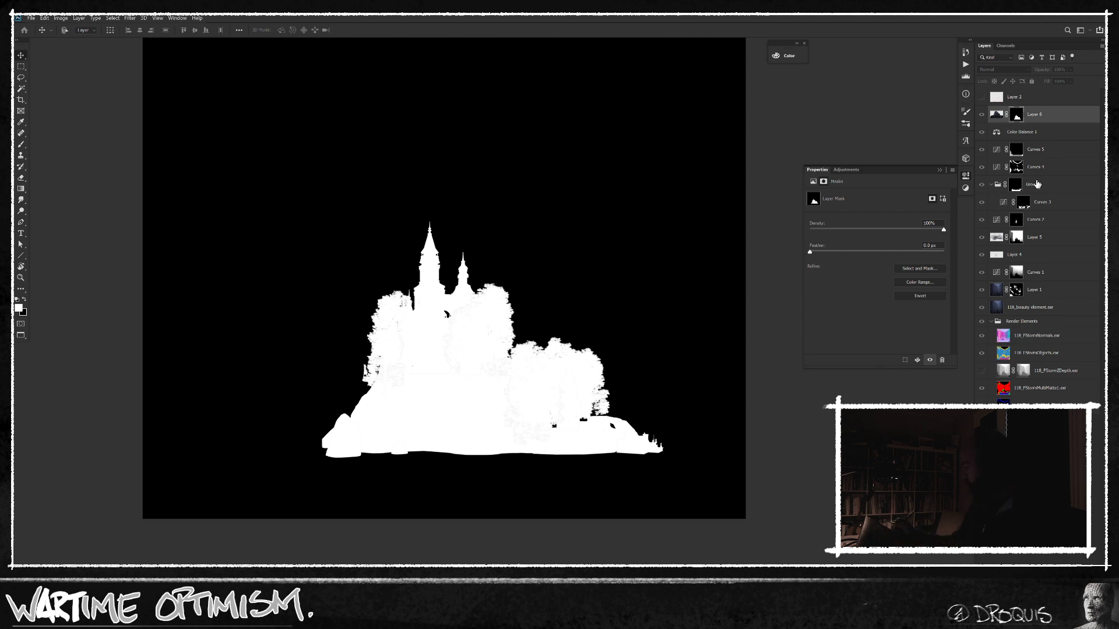
# Step: Display Layer 6 on its own to check the cut-out castle island
pyautogui.click(996, 115)
pyautogui.keyDown('alt'); pyautogui.click(982, 115); pyautogui.keyUp('alt')
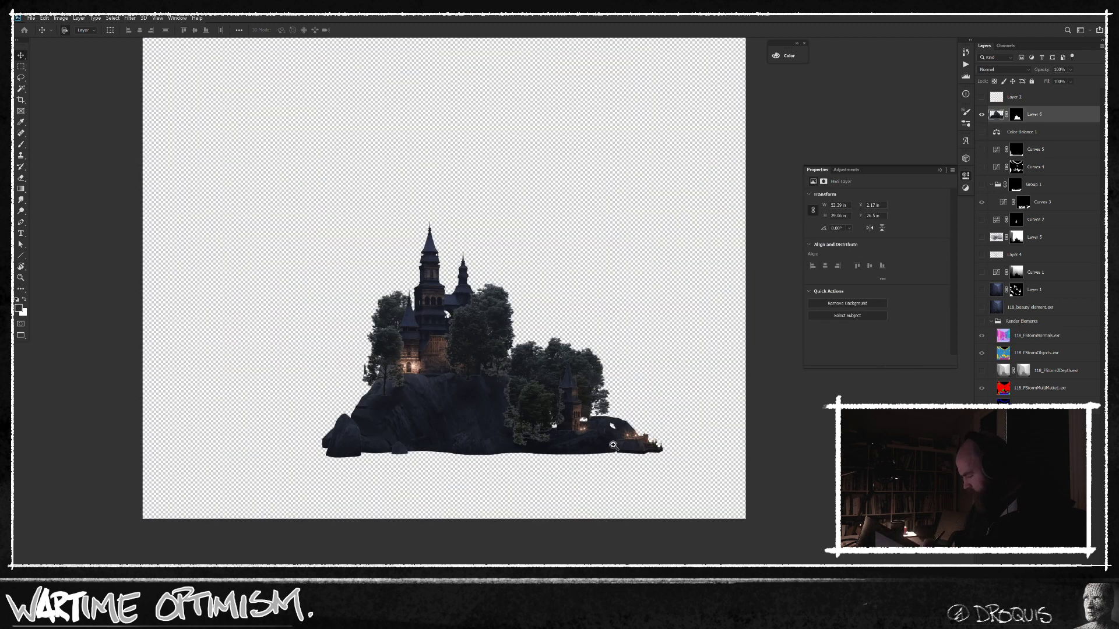
pyautogui.moveTo(613, 446); pyautogui.dragTo(637, 440)
# Step: Paint white with a smaller brush on the Layer 6 mask over the foliage seams around the lower trees and cliff edge
pyautogui.click(1017, 115)
pyautogui.press('b')
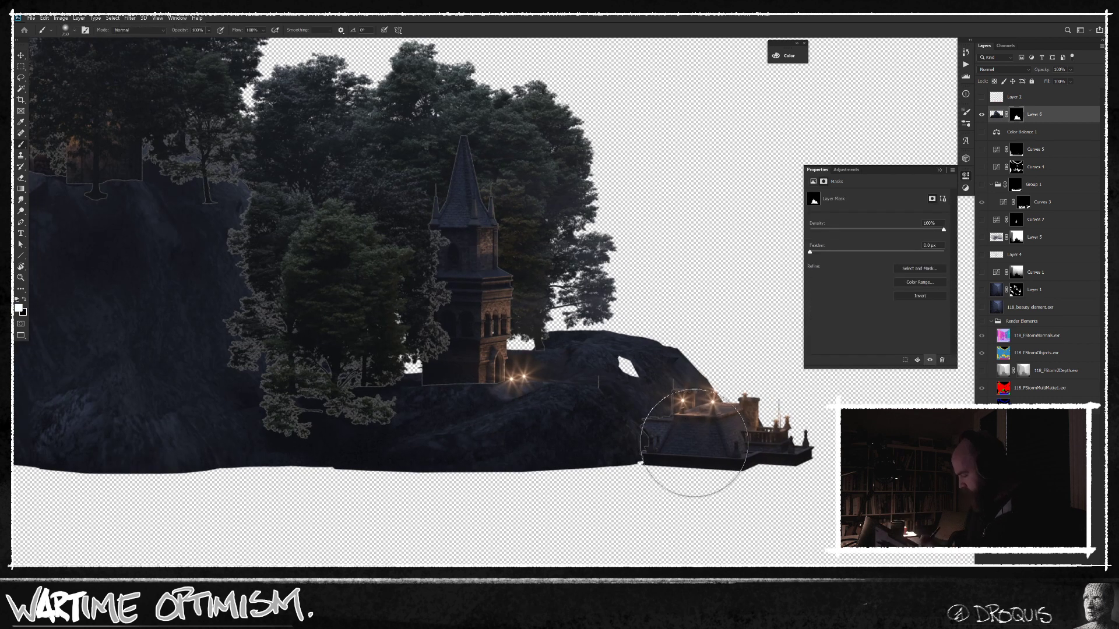
pyautogui.press('[')
pyautogui.press('[')
pyautogui.press('[')
pyautogui.press('[')
pyautogui.press('[')
pyautogui.press('[')
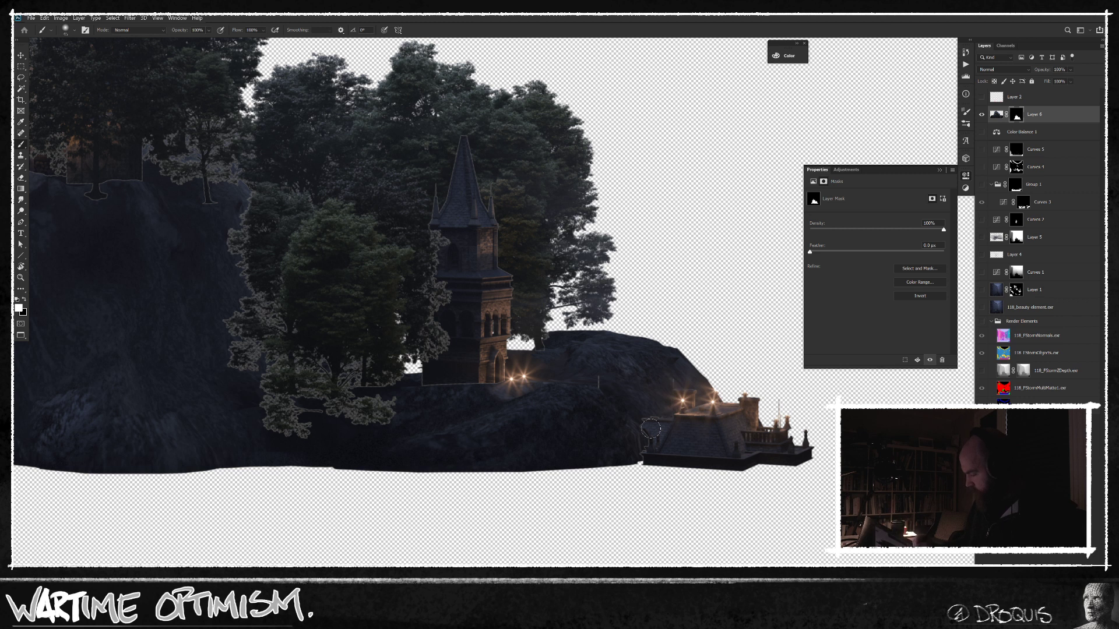
pyautogui.moveTo(381, 412)
pyautogui.mouseDown()
pyautogui.moveTo(405, 418)
pyautogui.moveTo(300, 424)
pyautogui.moveTo(246, 315)
pyautogui.moveTo(216, 346)
pyautogui.moveTo(279, 367)
pyautogui.moveTo(261, 384)
pyautogui.mouseUp()
pyautogui.moveTo(354, 340)
pyautogui.mouseDown()
pyautogui.moveTo(427, 398)
pyautogui.moveTo(488, 425)
pyautogui.mouseUp()
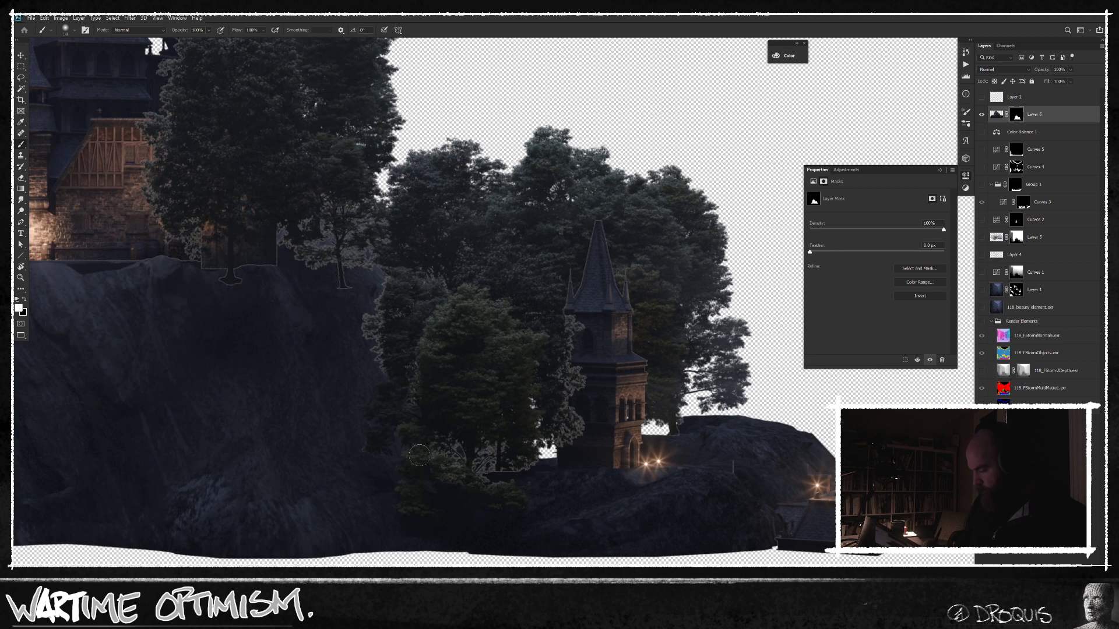
pyautogui.moveTo(407, 325); pyautogui.dragTo(386, 292)
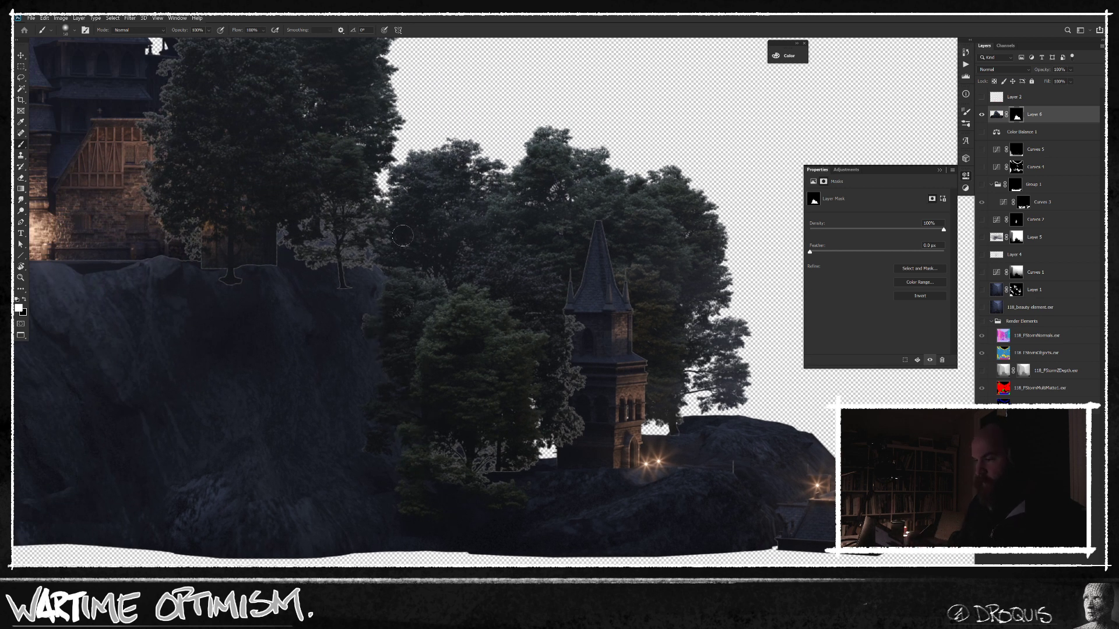
# Step: Increase the brush hardness and paint out the remaining mask seams between the lower trees and the small tower
pyautogui.rightClick(434, 310)
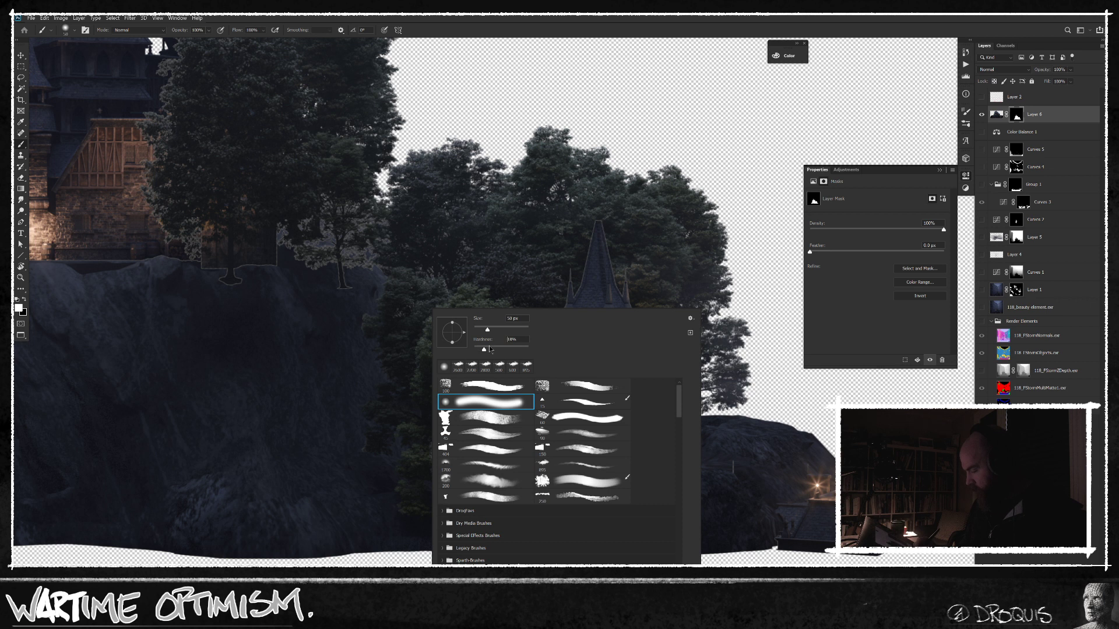
pyautogui.moveTo(482, 350); pyautogui.dragTo(524, 350)
pyautogui.click(351, 411)
pyautogui.moveTo(559, 437)
pyautogui.mouseDown()
pyautogui.moveTo(573, 327)
pyautogui.moveTo(577, 340)
pyautogui.moveTo(554, 337)
pyautogui.mouseUp()
pyautogui.moveTo(478, 459); pyautogui.dragTo(516, 449)
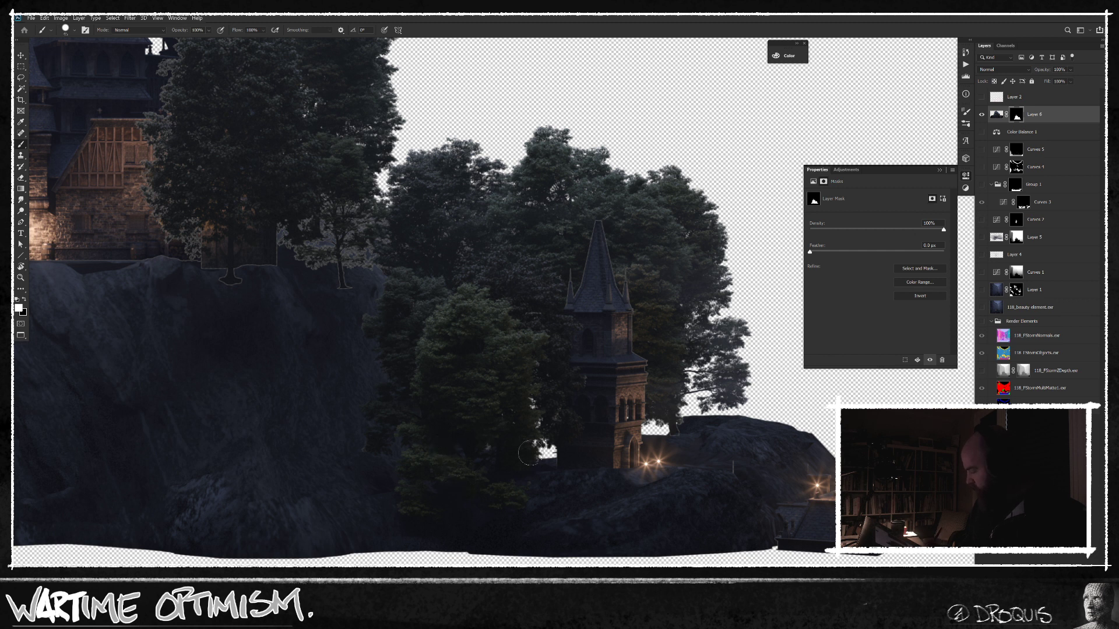
# Step: Paint white over the mask seams at the foot of the castle trees and along the cliff top
pyautogui.moveTo(486, 350)
pyautogui.mouseDown()
pyautogui.moveTo(506, 432)
pyautogui.moveTo(470, 367)
pyautogui.moveTo(466, 402)
pyautogui.moveTo(449, 349)
pyautogui.moveTo(415, 307)
pyautogui.moveTo(397, 460)
pyautogui.moveTo(361, 394)
pyautogui.mouseUp()
pyautogui.moveTo(336, 336); pyautogui.dragTo(312, 340)
pyautogui.moveTo(326, 460); pyautogui.dragTo(566, 462)
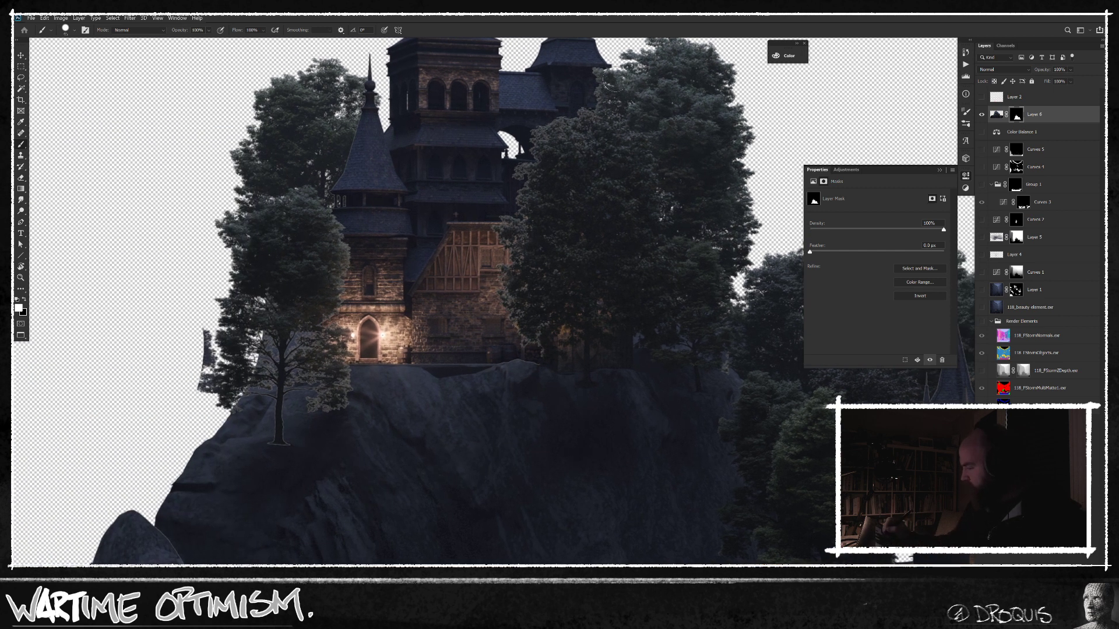
pyautogui.moveTo(598, 108)
pyautogui.mouseDown()
pyautogui.moveTo(537, 139)
pyautogui.moveTo(539, 160)
pyautogui.moveTo(521, 174)
pyautogui.moveTo(527, 223)
pyautogui.moveTo(514, 209)
pyautogui.moveTo(491, 245)
pyautogui.moveTo(497, 328)
pyautogui.mouseUp()
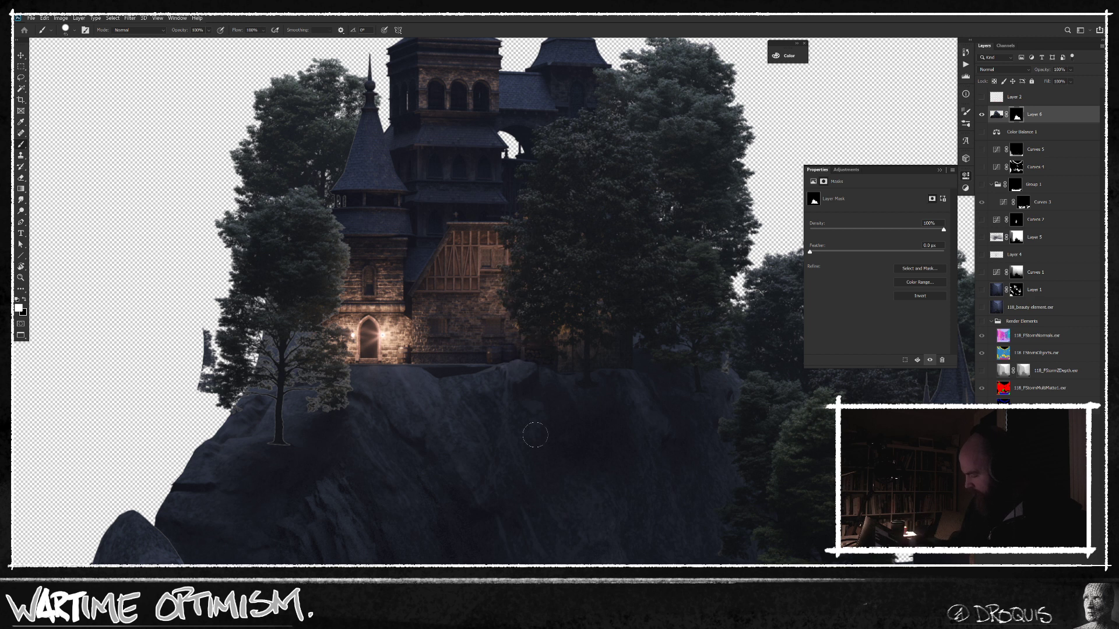
pyautogui.moveTo(527, 488); pyautogui.dragTo(646, 463)
pyautogui.moveTo(445, 380)
pyautogui.mouseDown()
pyautogui.moveTo(434, 348)
pyautogui.moveTo(417, 349)
pyautogui.moveTo(378, 381)
pyautogui.moveTo(425, 282)
pyautogui.moveTo(451, 415)
pyautogui.moveTo(450, 258)
pyautogui.moveTo(434, 307)
pyautogui.moveTo(466, 215)
pyautogui.moveTo(461, 226)
pyautogui.moveTo(450, 205)
pyautogui.mouseUp()
pyautogui.moveTo(522, 367); pyautogui.dragTo(513, 504)
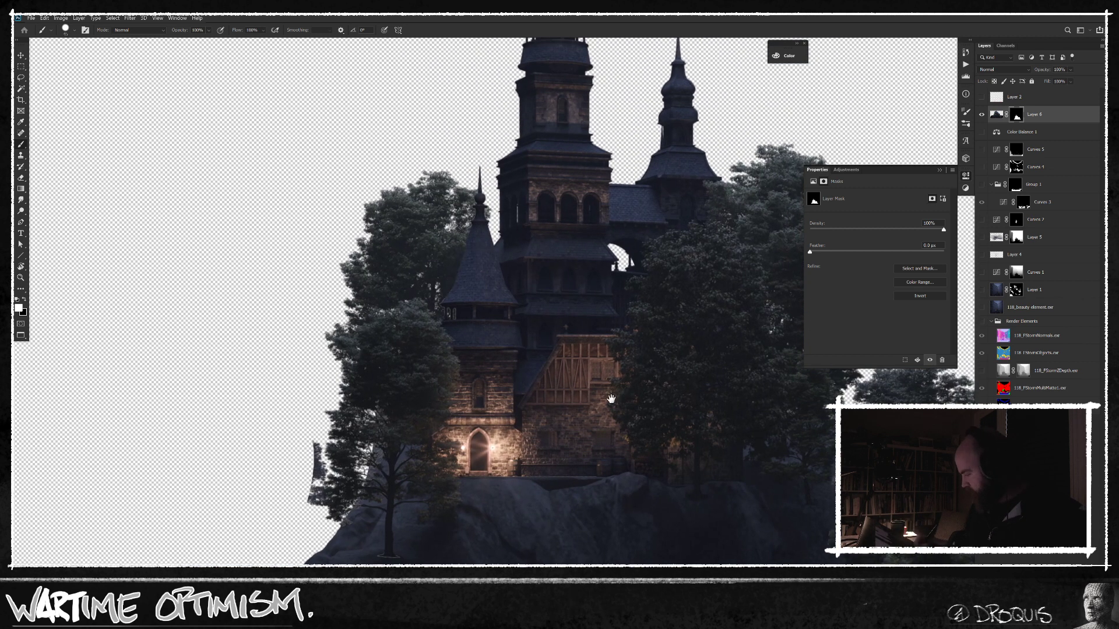
# Step: Examine the cut-out's castle, tree, cliff and boulder edges for remaining gaps in the Layer 6 mask
pyautogui.moveTo(690, 398); pyautogui.dragTo(622, 395)
pyautogui.moveTo(684, 538); pyautogui.dragTo(594, 474)
pyautogui.scroll(-5, 714, 476)
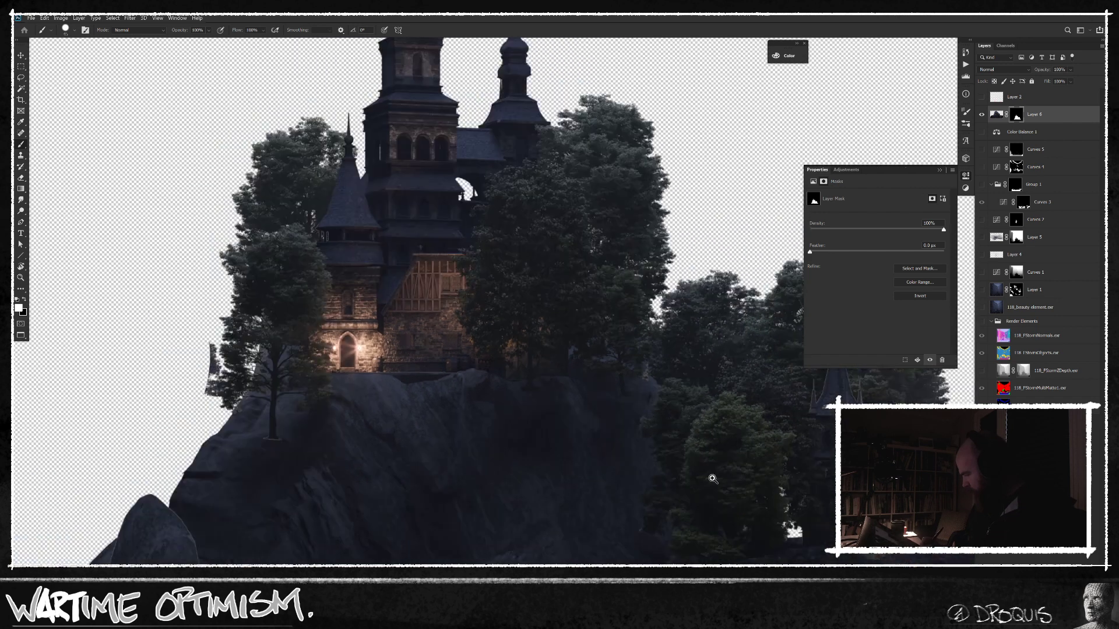
pyautogui.moveTo(886, 491); pyautogui.dragTo(711, 468)
pyautogui.scroll(5, 620, 430)
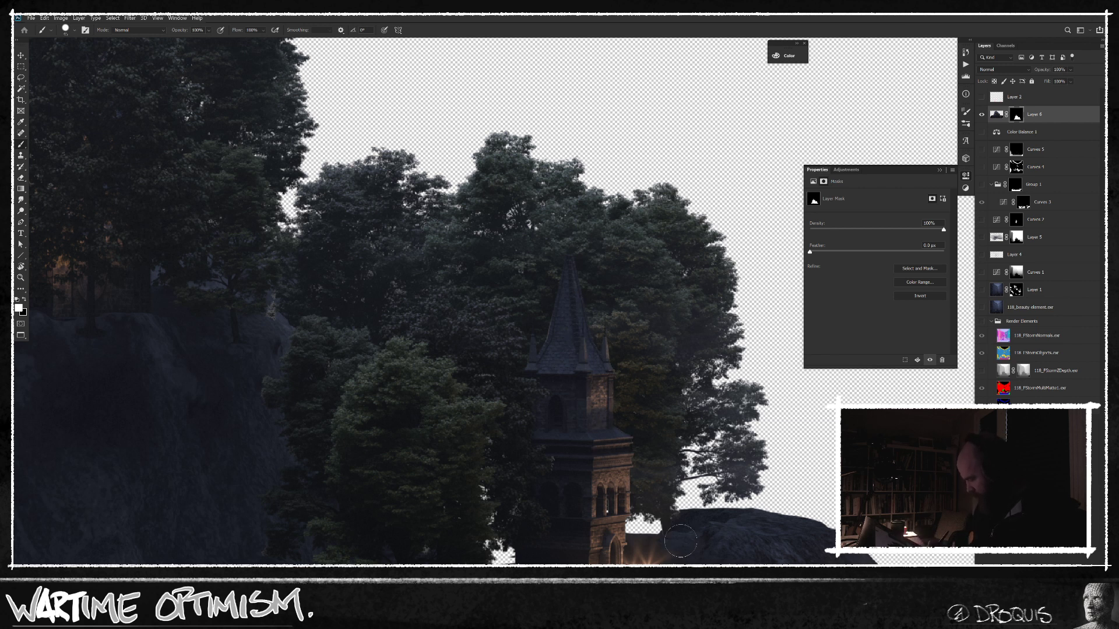
pyautogui.scroll(-3, 746, 562)
pyautogui.scroll(2, 751, 562)
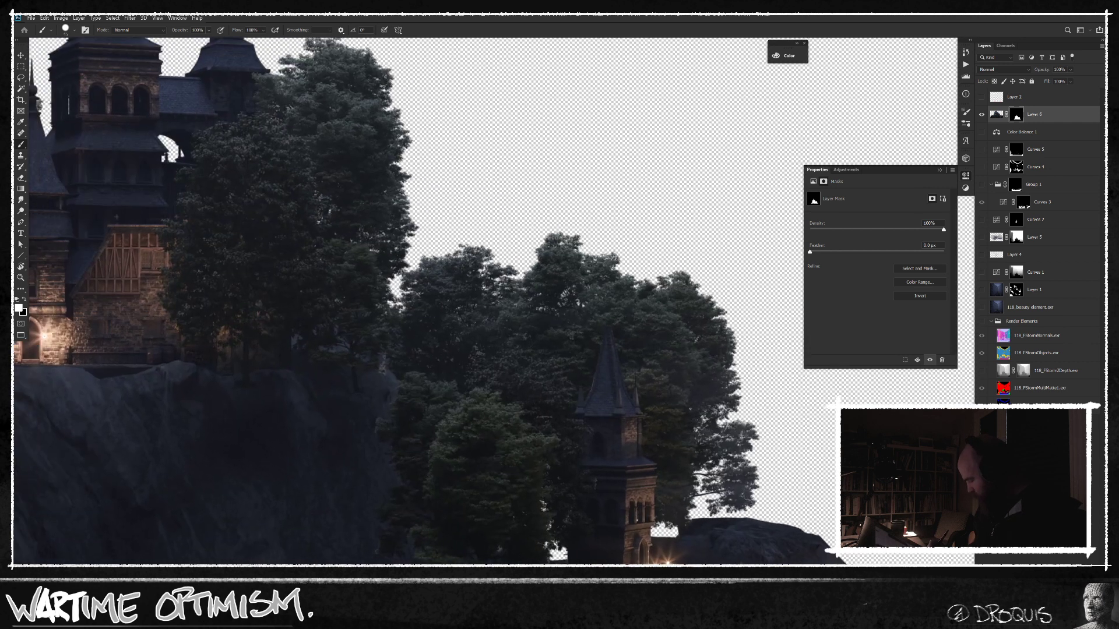
pyautogui.moveTo(768, 561); pyautogui.dragTo(766, 516)
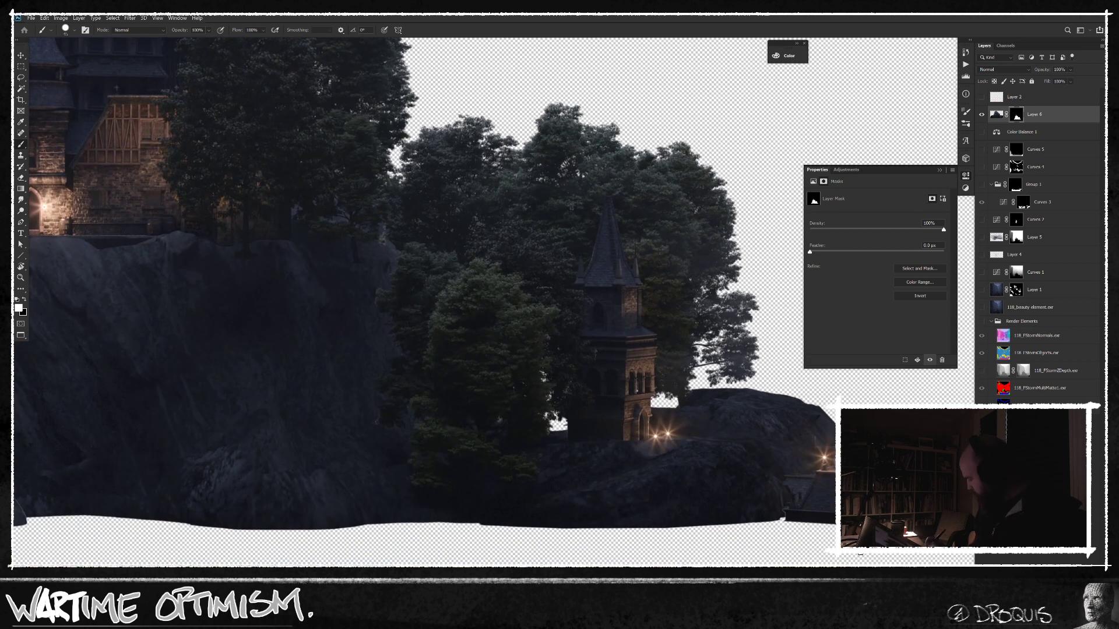
pyautogui.moveTo(428, 473); pyautogui.dragTo(657, 505)
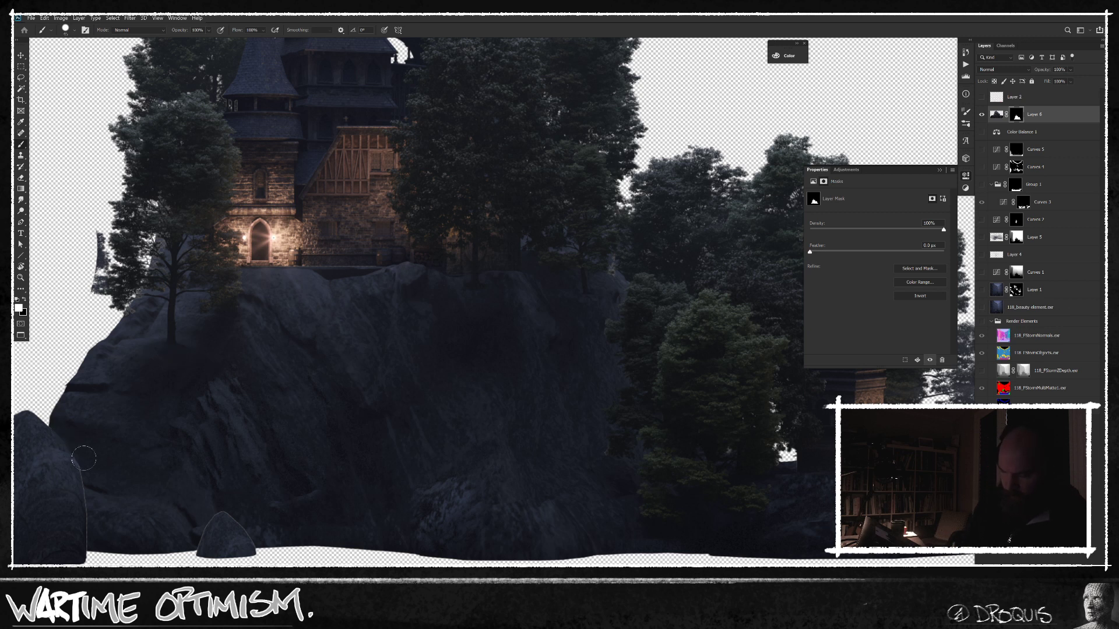
# Step: Restore all layers, hide Layer 6 and add a merged copy of the visible image above Color Balance 1
pyautogui.hotkey('ctrl', '0')
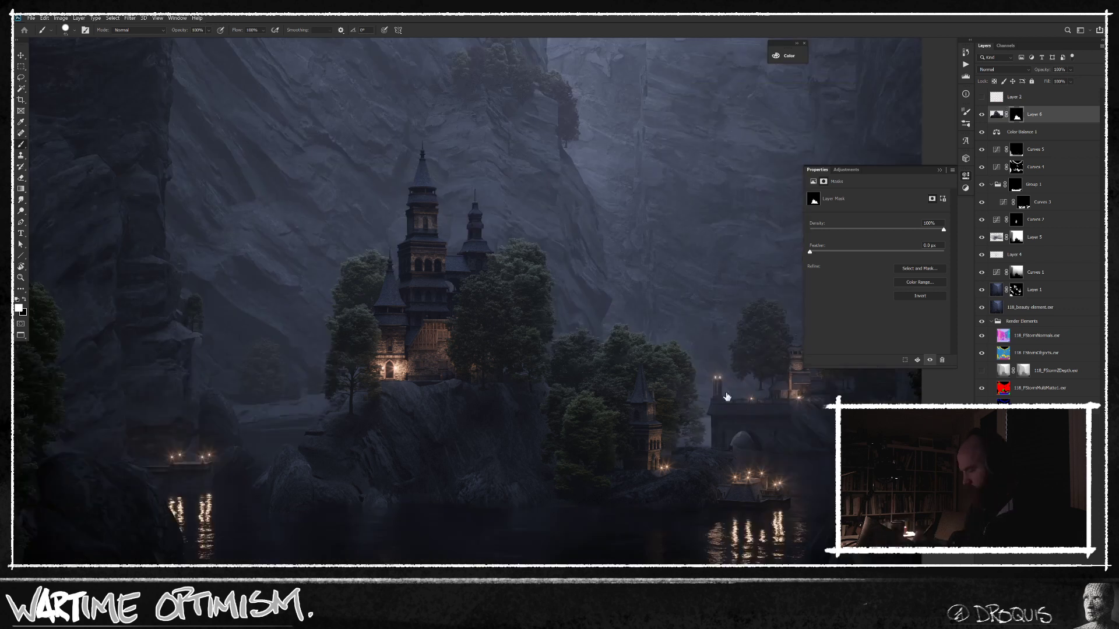
pyautogui.scroll(-3, 683, 438)
pyautogui.moveTo(820, 417); pyautogui.dragTo(735, 439)
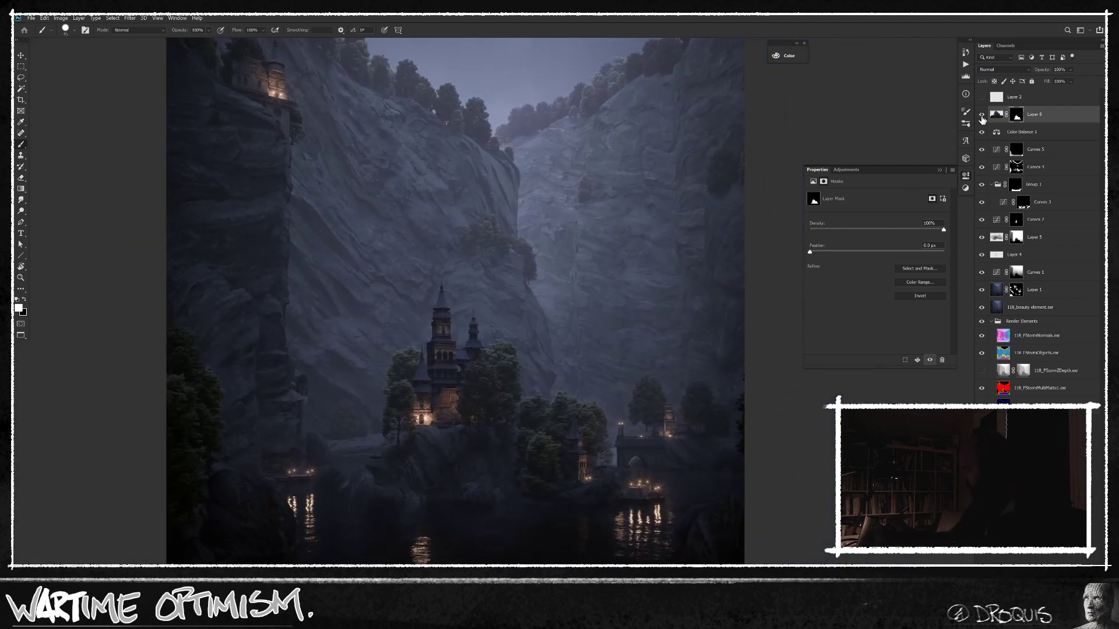
pyautogui.click(1029, 133)
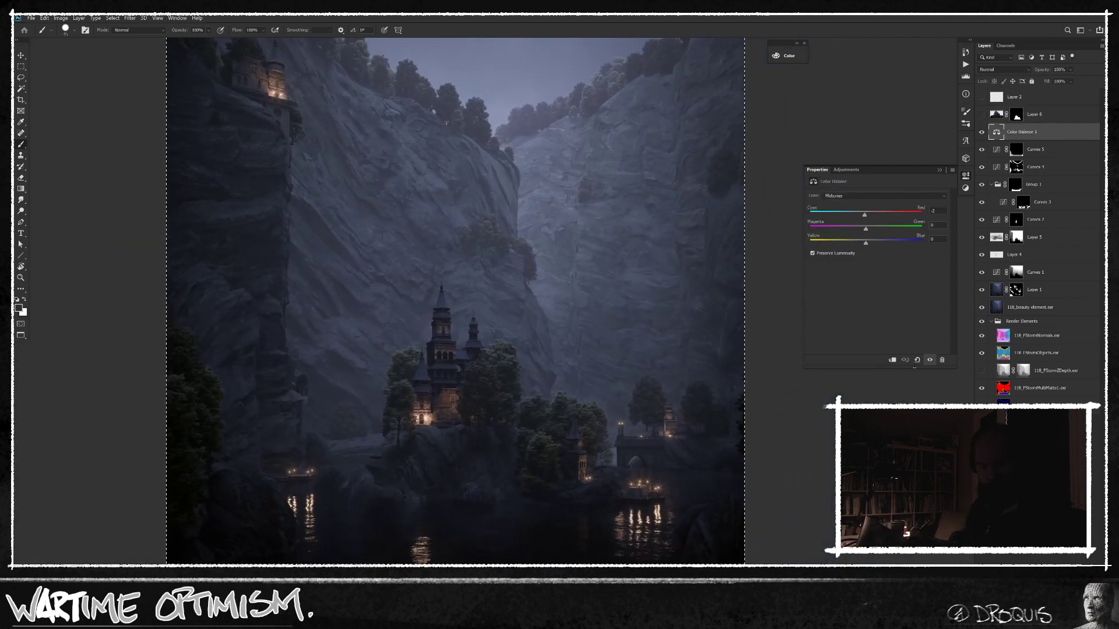
pyautogui.hotkey('ctrl', 'd')
pyautogui.hotkey('ctrl', 'shift', 'alt', 'e')
# Step: Draw a loose lasso selection around the castle island and trim its lower edge across the water
pyautogui.press('l')
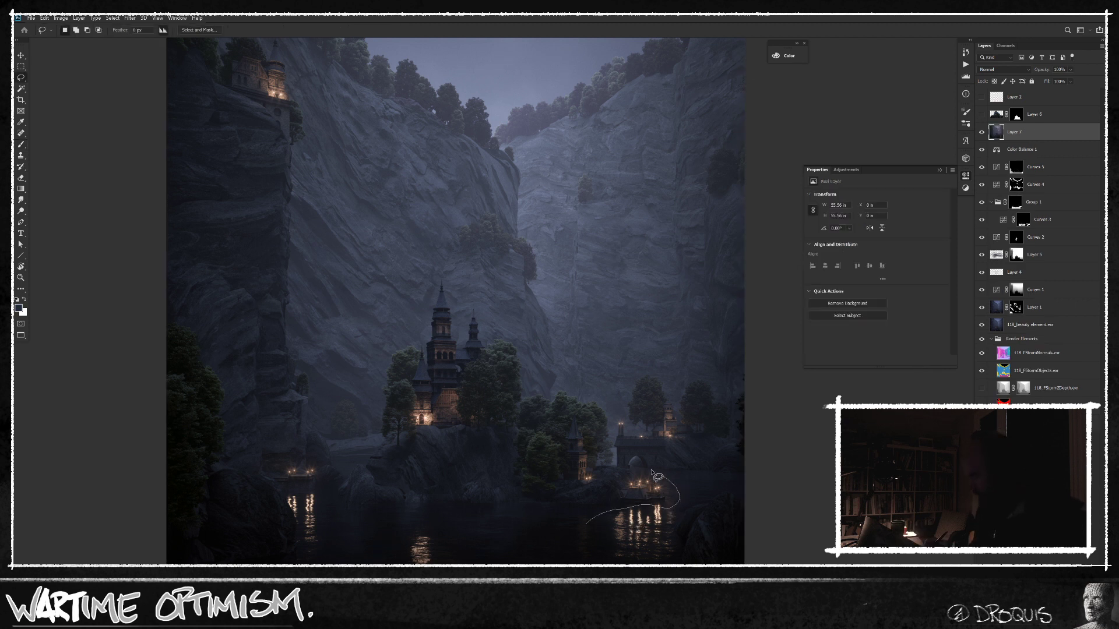
pyautogui.moveTo(589, 388)
pyautogui.mouseDown()
pyautogui.moveTo(523, 352)
pyautogui.moveTo(467, 272)
pyautogui.moveTo(369, 332)
pyautogui.moveTo(352, 438)
pyautogui.mouseUp()
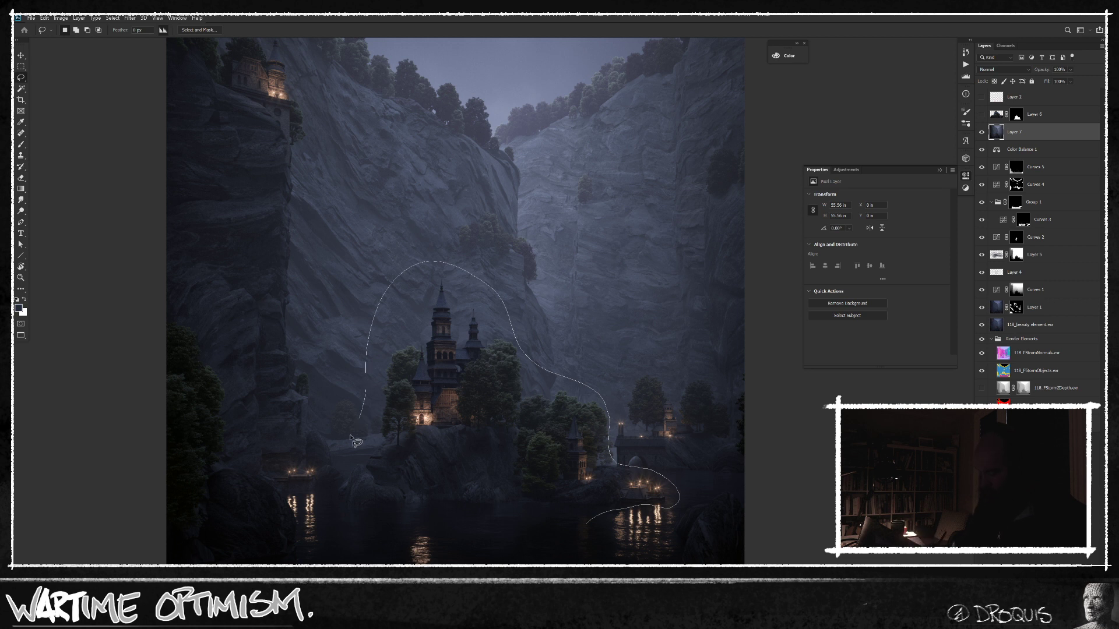
pyautogui.moveTo(340, 516)
pyautogui.mouseDown()
pyautogui.moveTo(421, 549)
pyautogui.moveTo(530, 522)
pyautogui.moveTo(587, 528)
pyautogui.mouseUp()
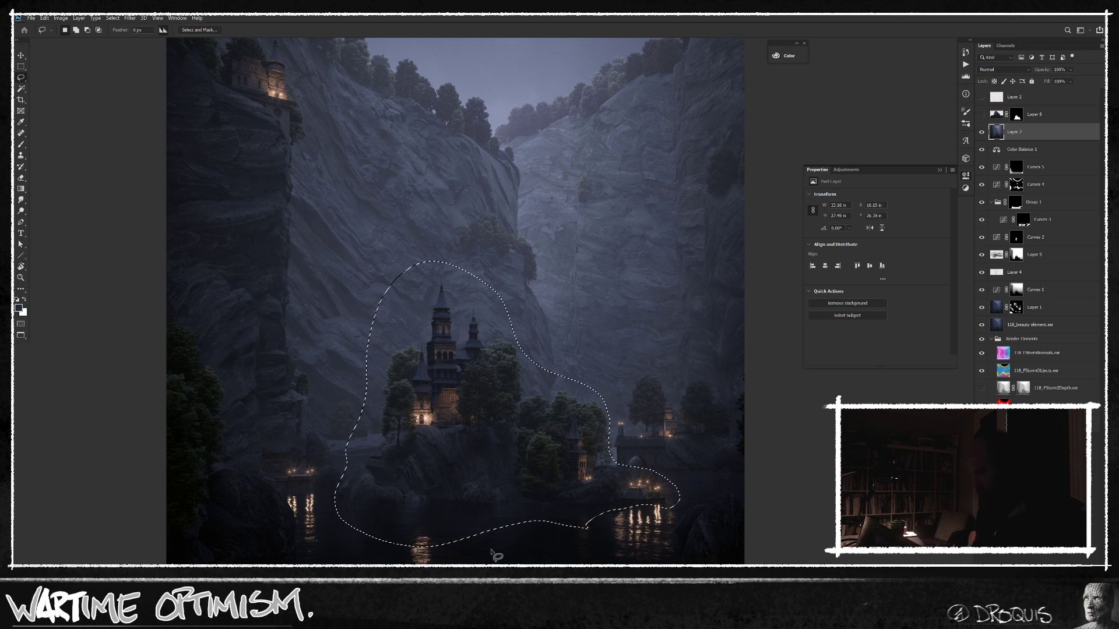
pyautogui.moveTo(326, 539)
pyautogui.mouseDown()
pyautogui.moveTo(608, 555)
pyautogui.moveTo(355, 561)
pyautogui.mouseUp()
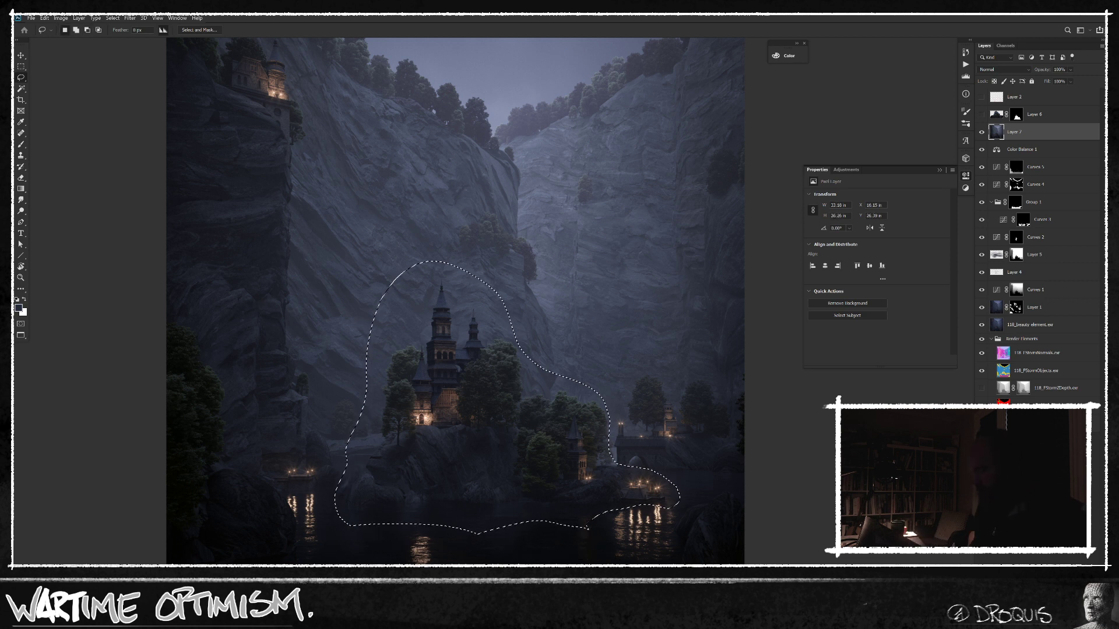
# Step: Fill the island selection on Layer 7 using Content-Aware with Color Adaptation, Normal blending and 100% opacity
pyautogui.hotkey('shift', 'F5')
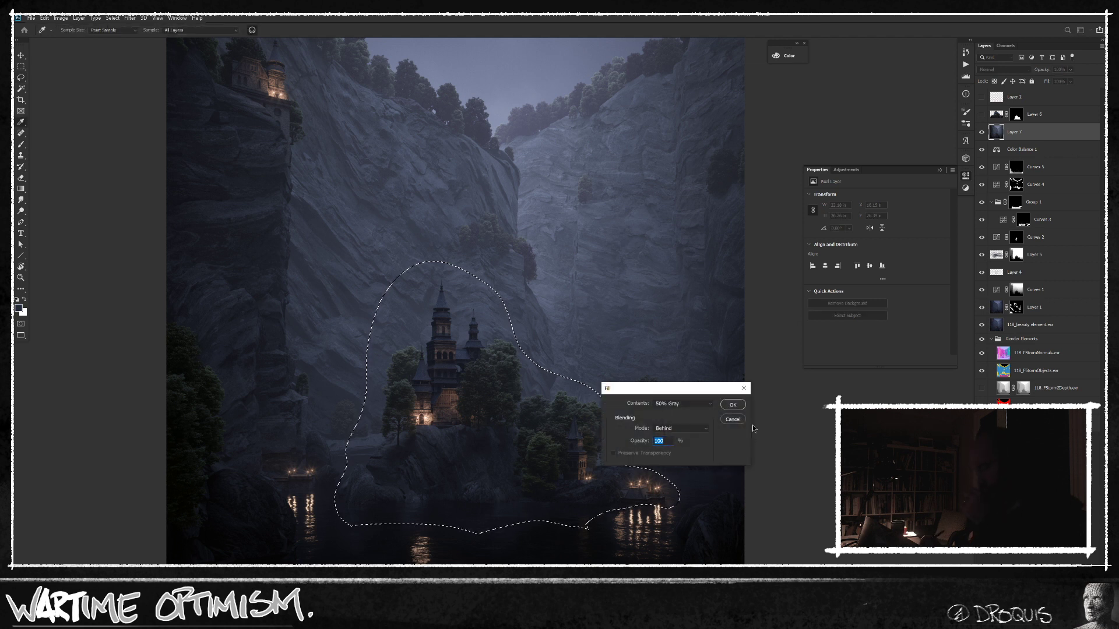
pyautogui.click(689, 404)
pyautogui.click(679, 444)
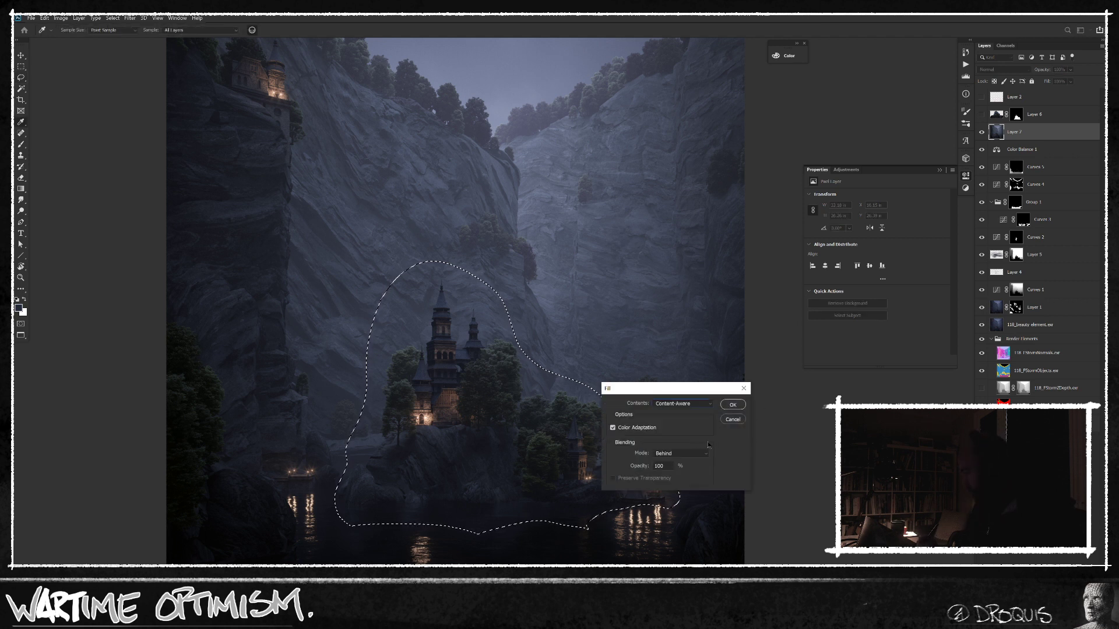
pyautogui.click(681, 454)
pyautogui.click(678, 369)
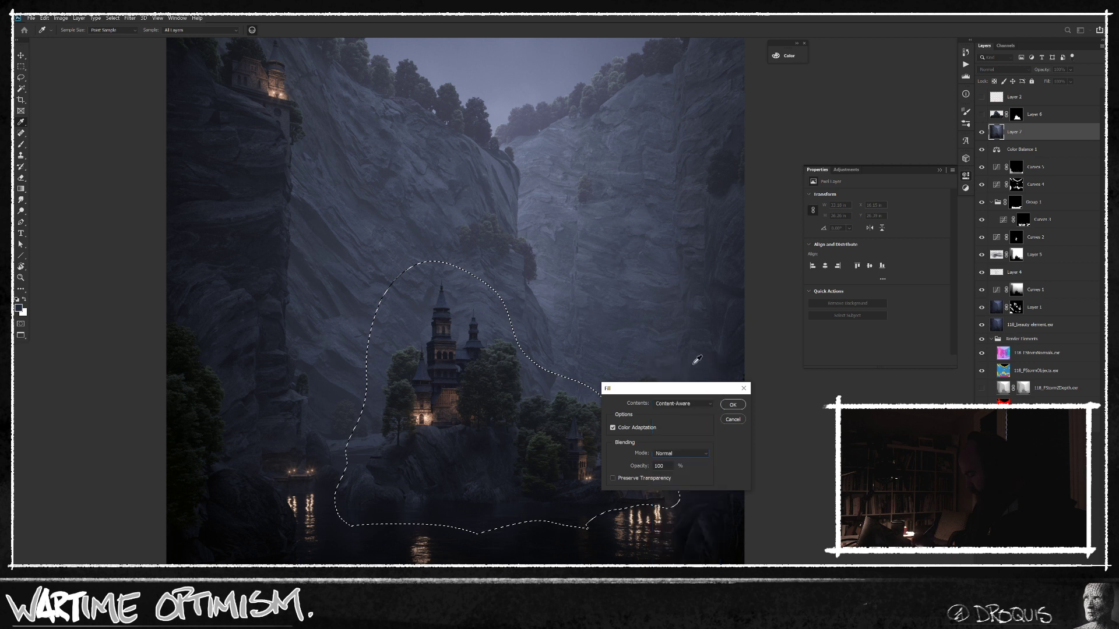
pyautogui.click(732, 420)
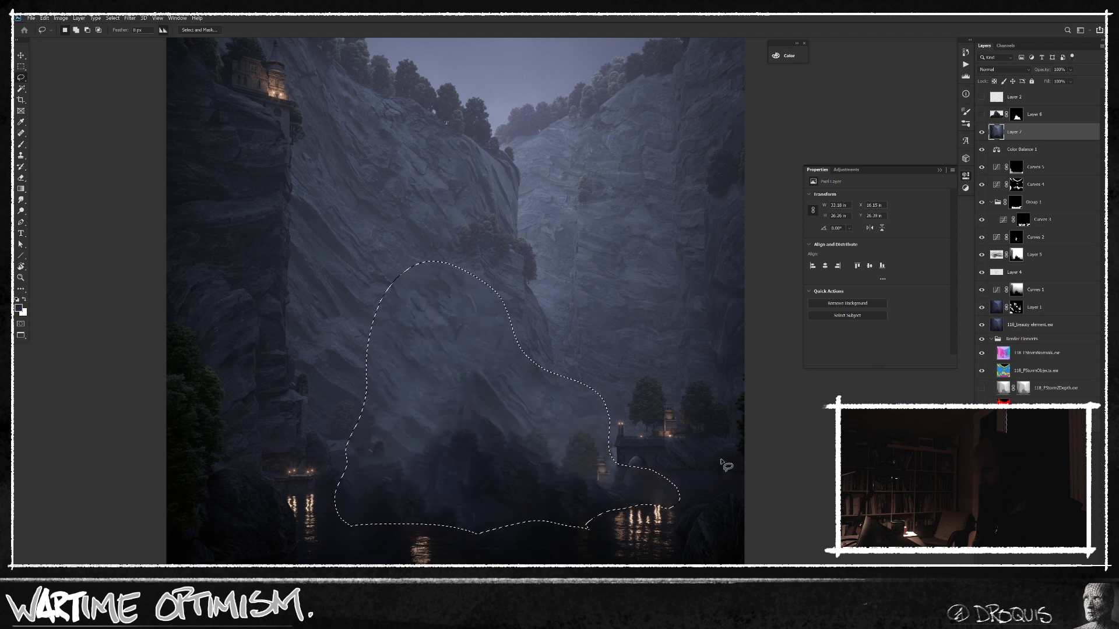
# Step: Clear the selection, scale the castle island on Layer 6 to about 89% and reposition it slightly lower on the water
pyautogui.hotkey('ctrl', 'd')
pyautogui.press('v')
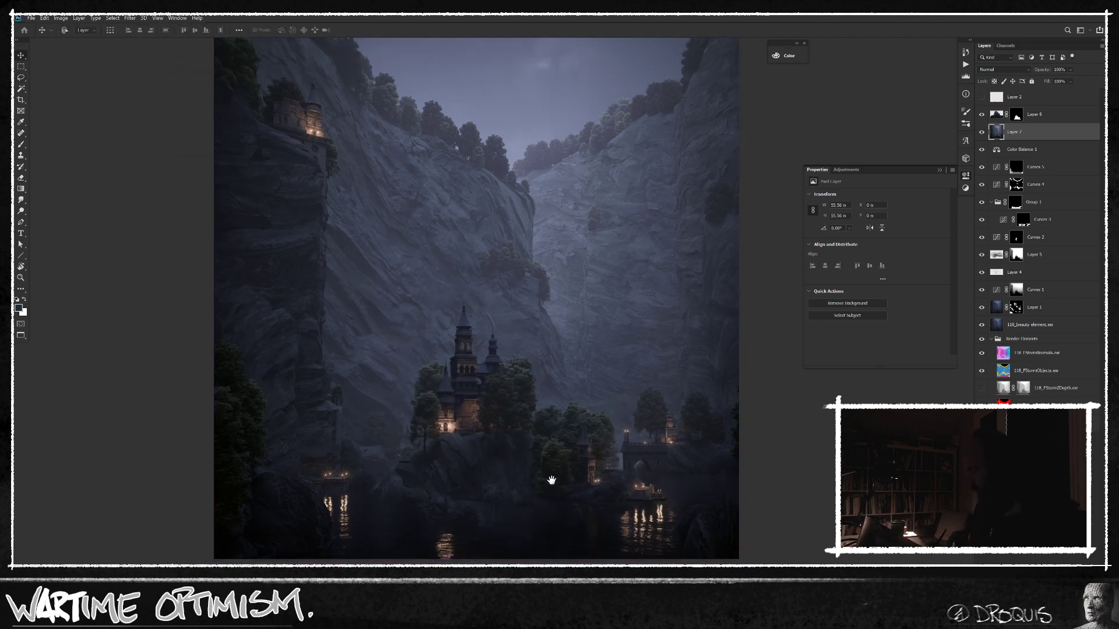
pyautogui.moveTo(552, 481); pyautogui.dragTo(542, 472)
pyautogui.click(994, 117)
pyautogui.hotkey('ctrl', 't')
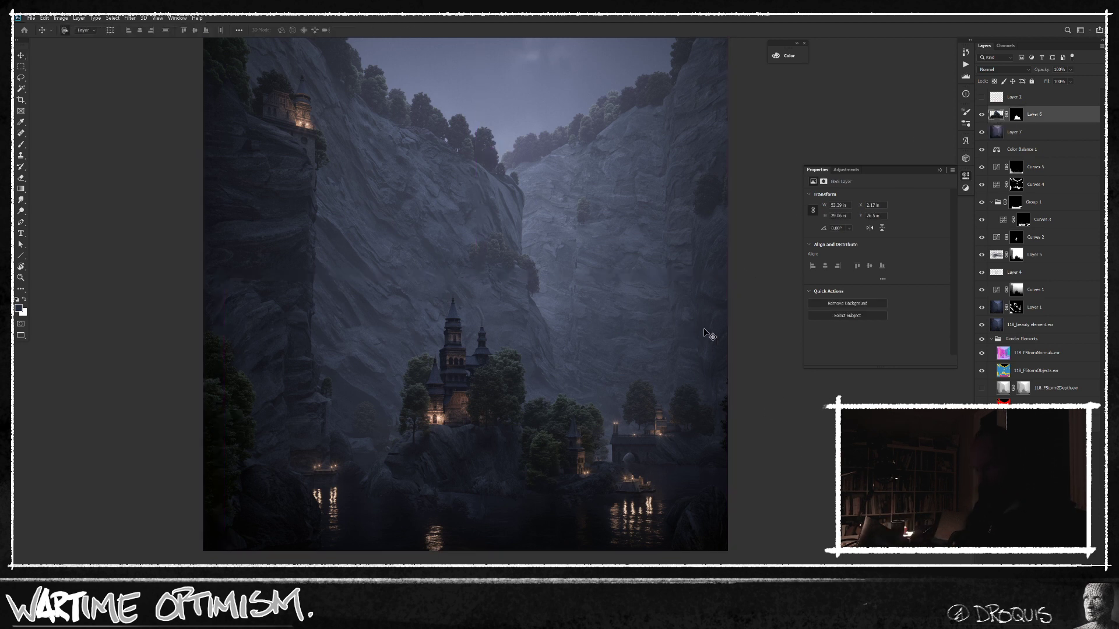
pyautogui.moveTo(728, 281); pyautogui.dragTo(703, 301)
pyautogui.moveTo(576, 453); pyautogui.dragTo(601, 496)
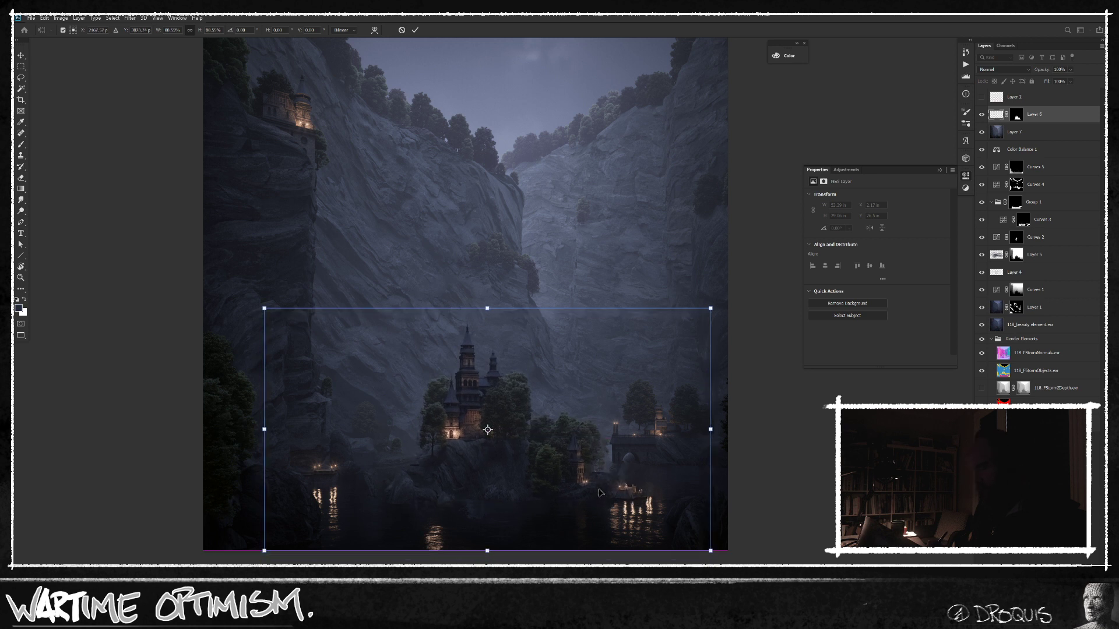
pyautogui.moveTo(601, 493); pyautogui.dragTo(572, 489)
pyautogui.press('Return')
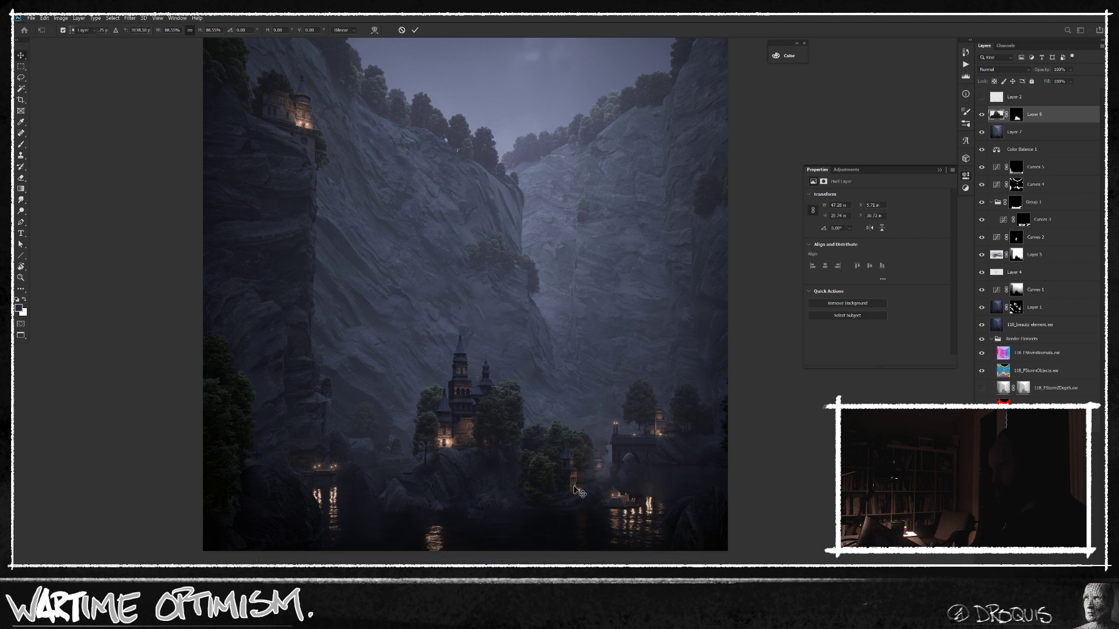
# Step: Group Layer 6 with Layer 7 and toggle the group's visibility to compare the original and resized castle island
pyautogui.keyDown('shift'); pyautogui.click(1034, 135); pyautogui.keyUp('shift')
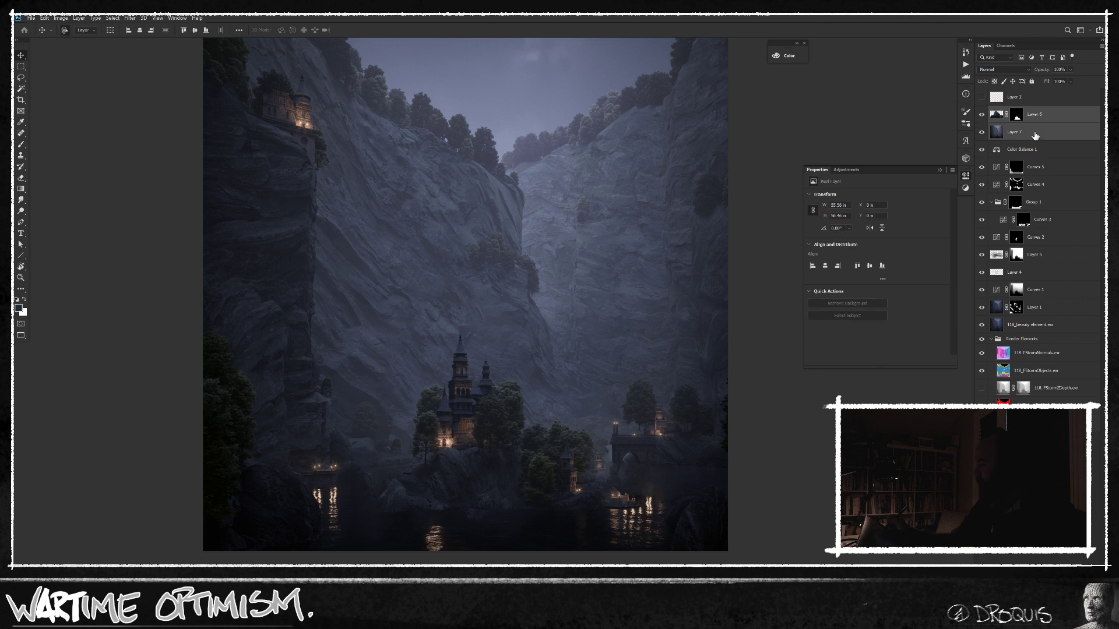
pyautogui.hotkey('ctrl', 'g')
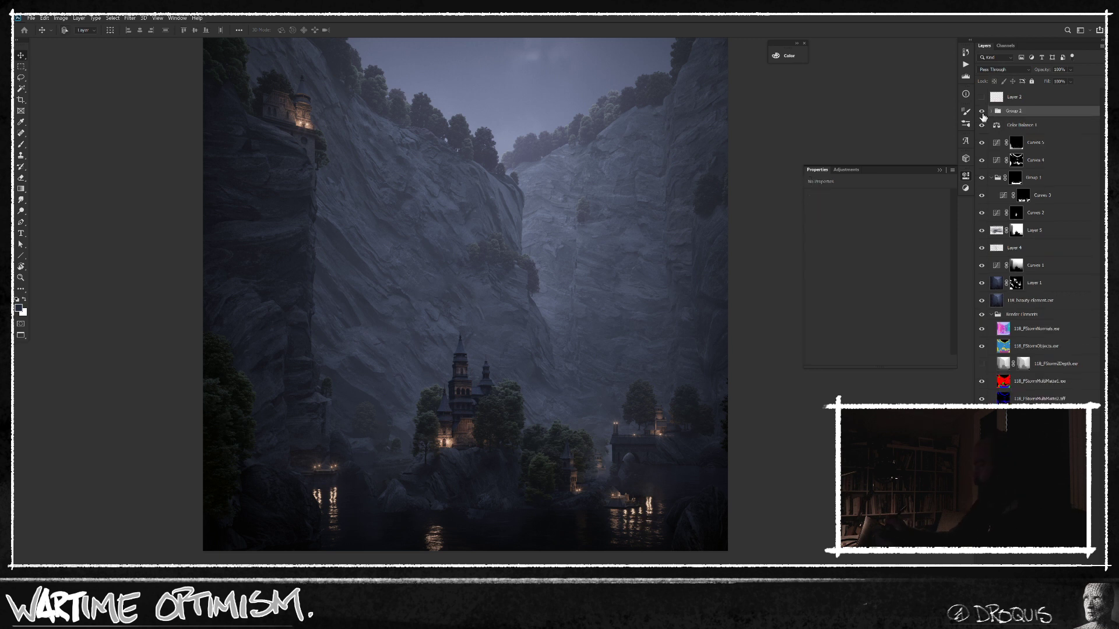
pyautogui.click(983, 112)
pyautogui.click(982, 112)
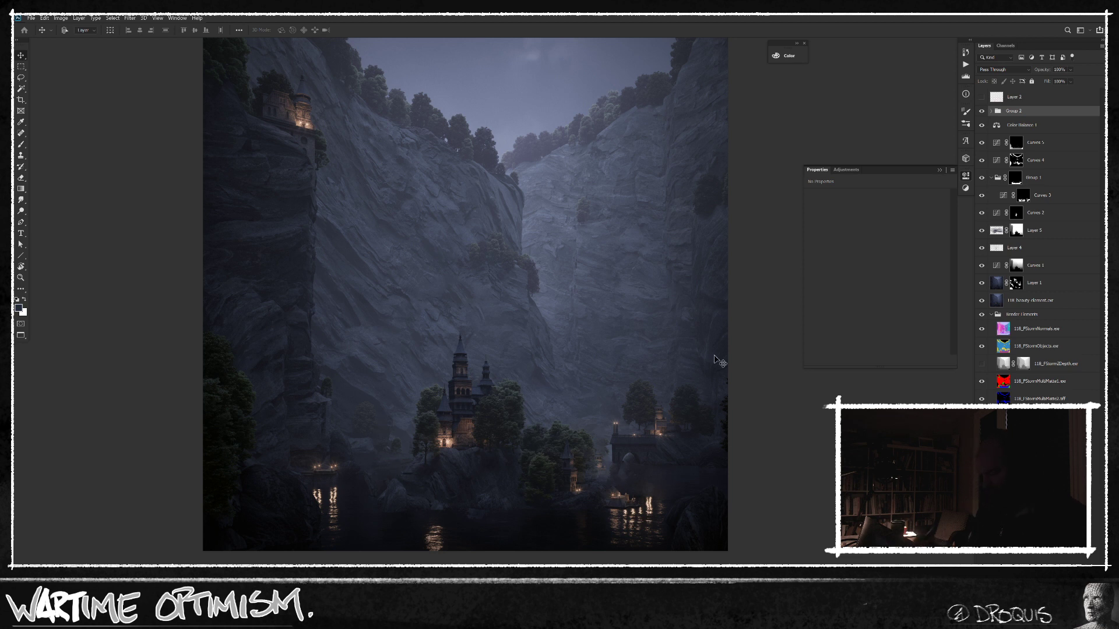
pyautogui.click(983, 112)
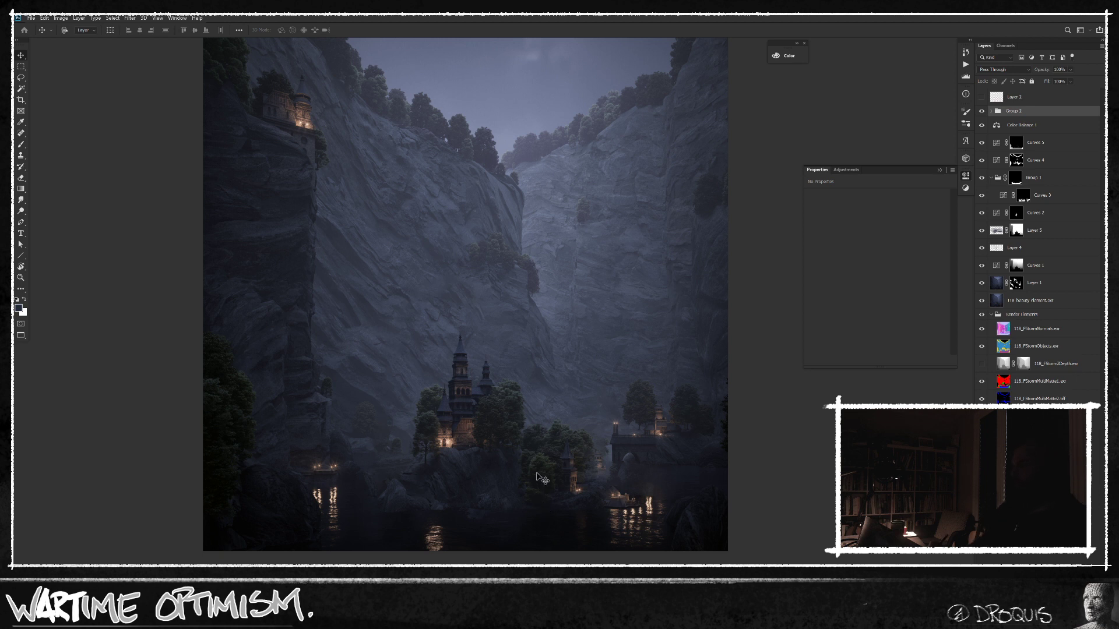
# Step: Expand Group 2 and shift the castle island on Layer 6 slightly up and to the left
pyautogui.click(991, 111)
pyautogui.click(1041, 127)
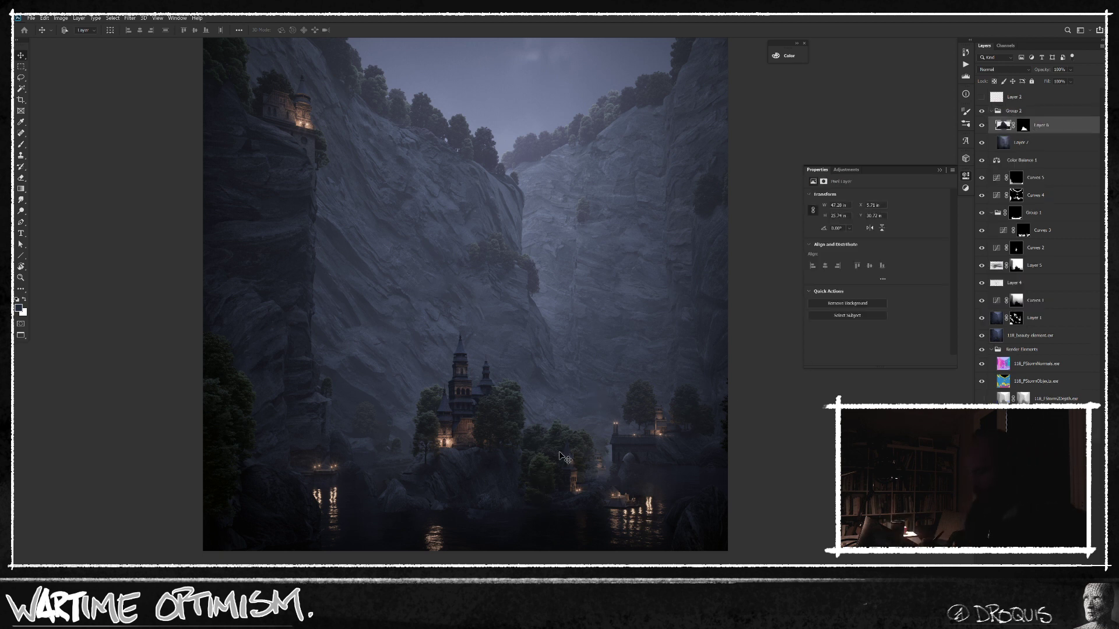
pyautogui.moveTo(520, 469); pyautogui.dragTo(516, 463)
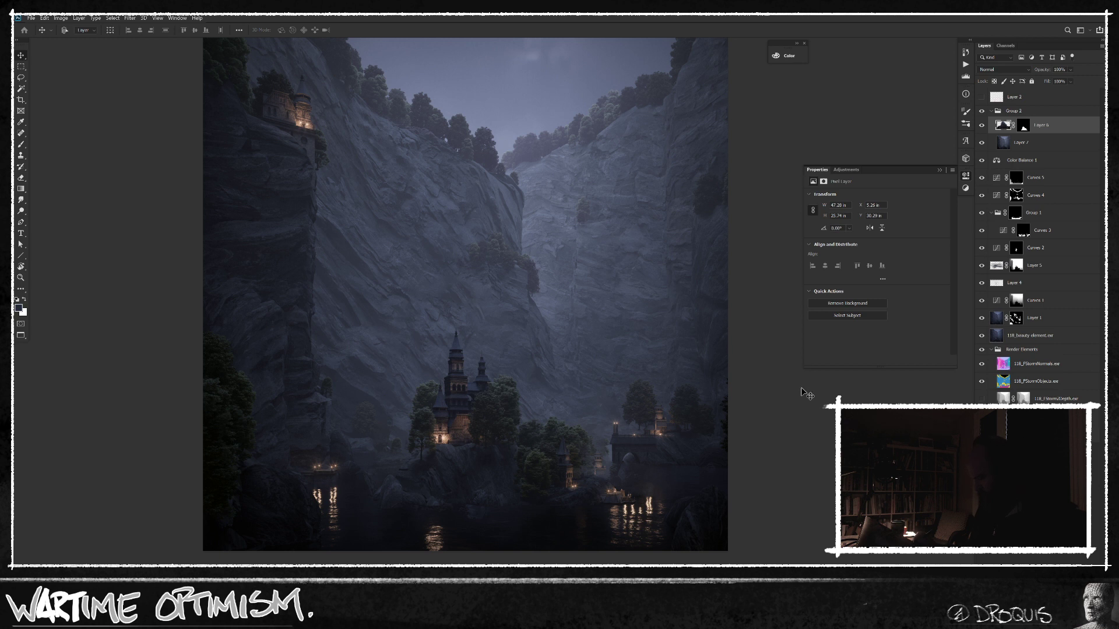
# Step: Hide the castle island on Layer 6 and make Layer 7 beneath it active for retouching
pyautogui.moveTo(646, 522); pyautogui.dragTo(720, 500)
pyautogui.press('b')
pyautogui.click(982, 127)
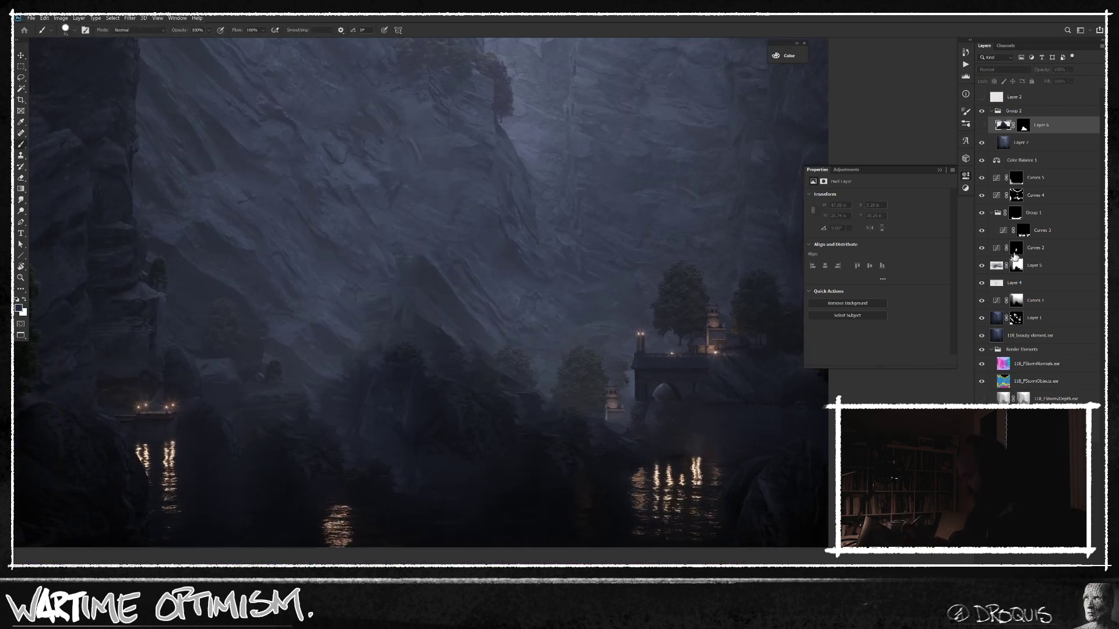
pyautogui.click(1029, 146)
pyautogui.moveTo(738, 429); pyautogui.dragTo(726, 409)
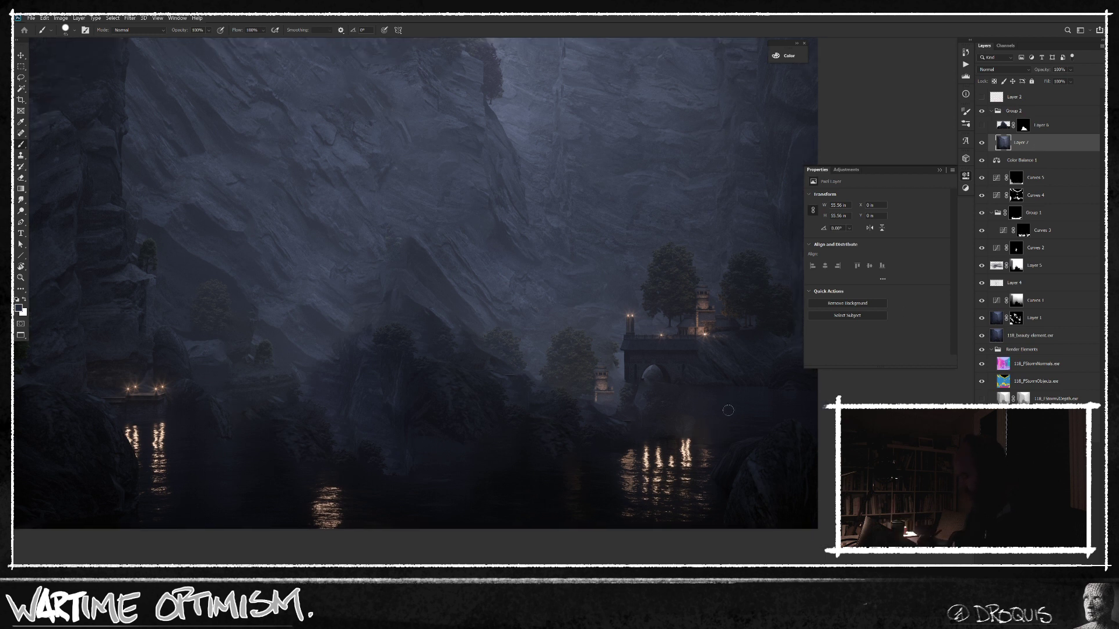
pyautogui.press('s')
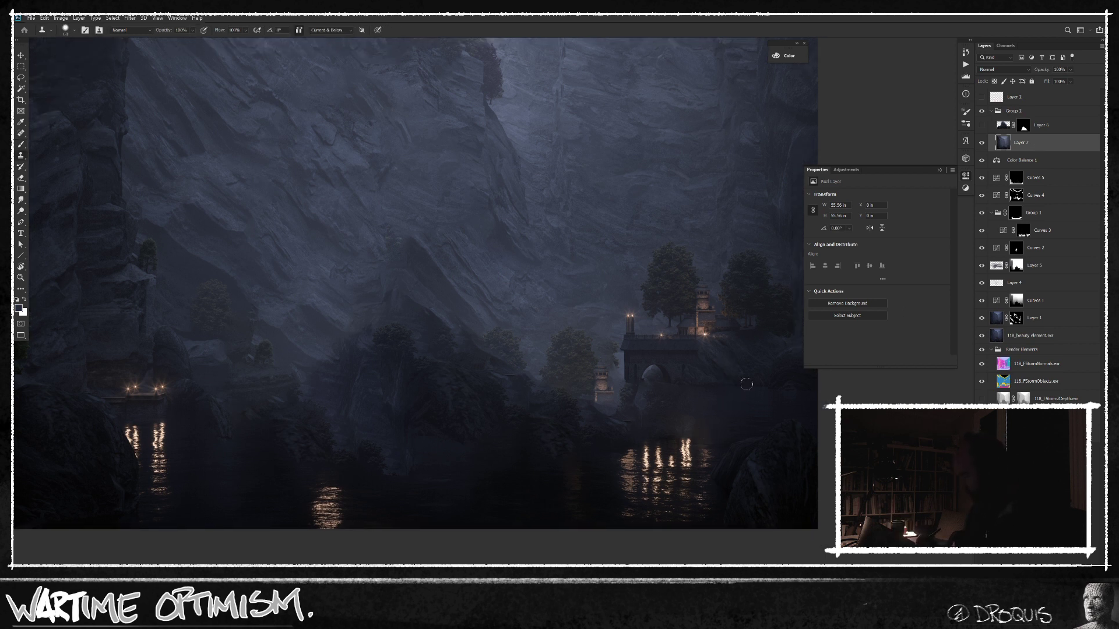
pyautogui.scroll(-2, 729, 415)
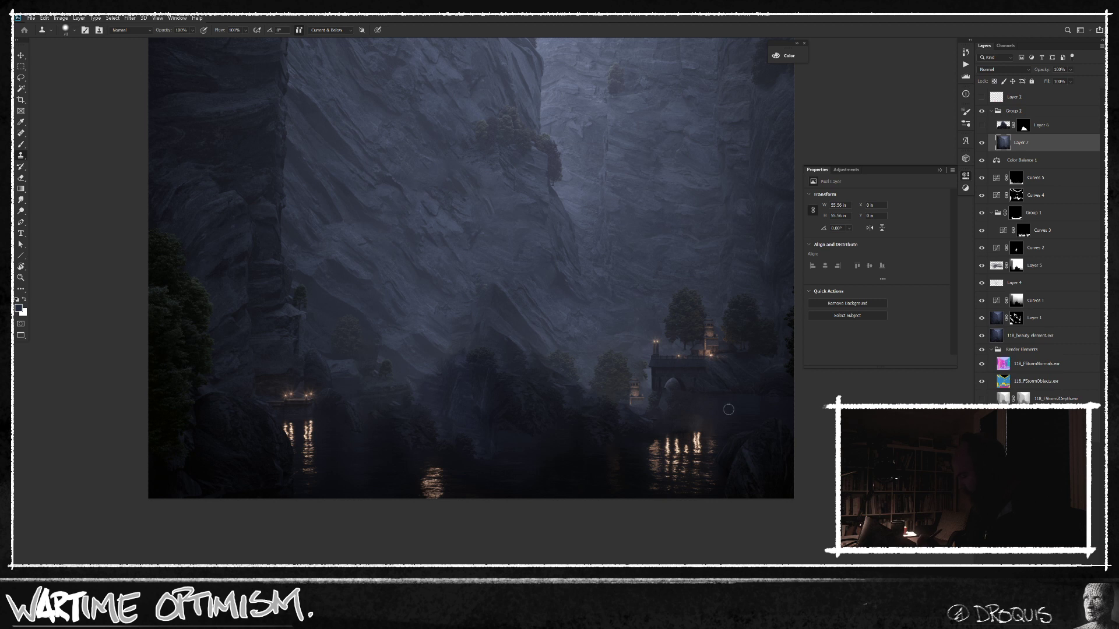
# Step: Paint over the tree and background beside the bridge on Layer 7 with a soft round brush at 10% flow, using sampled scene colours
pyautogui.press('b')
pyautogui.keyDown('alt'); pyautogui.click(721, 404); pyautogui.keyUp('alt')
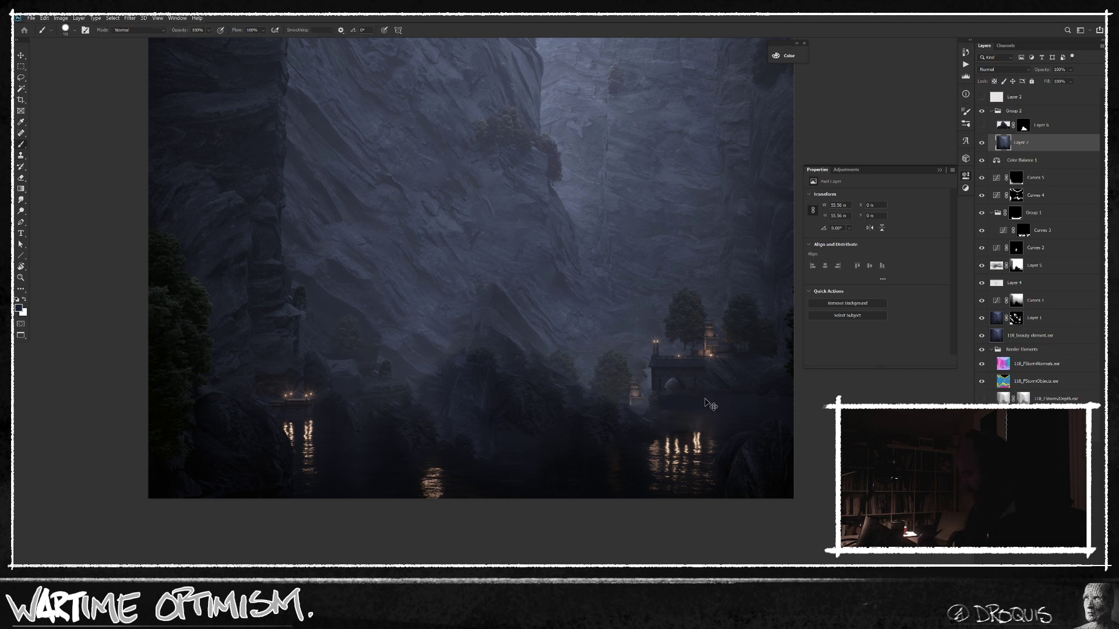
pyautogui.rightClick(697, 401)
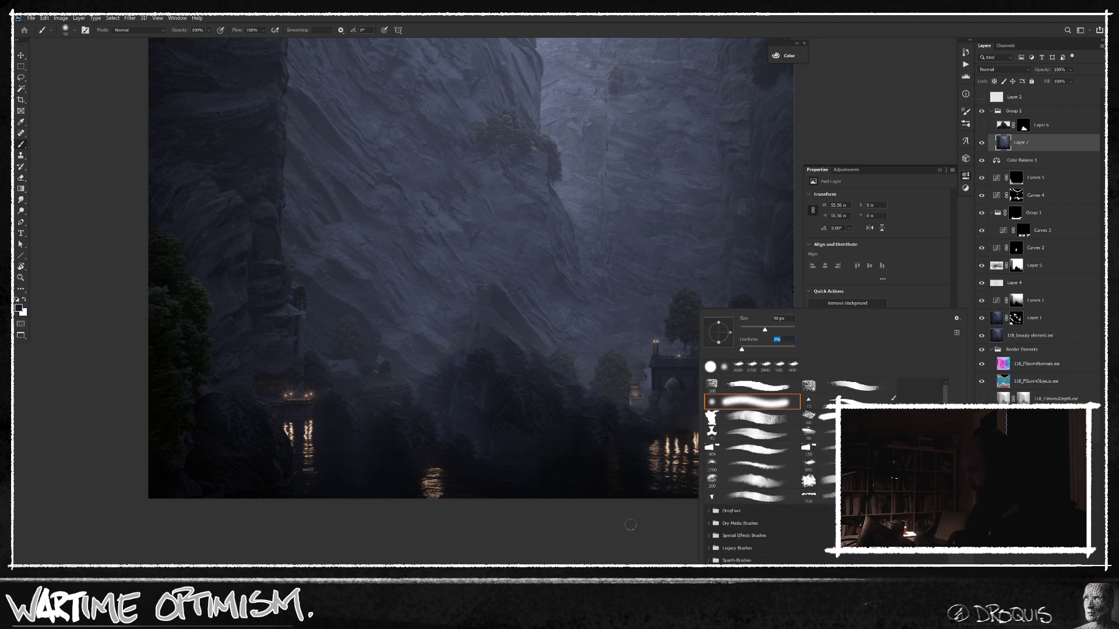
pyautogui.press('Return')
pyautogui.moveTo(715, 403); pyautogui.dragTo(658, 405)
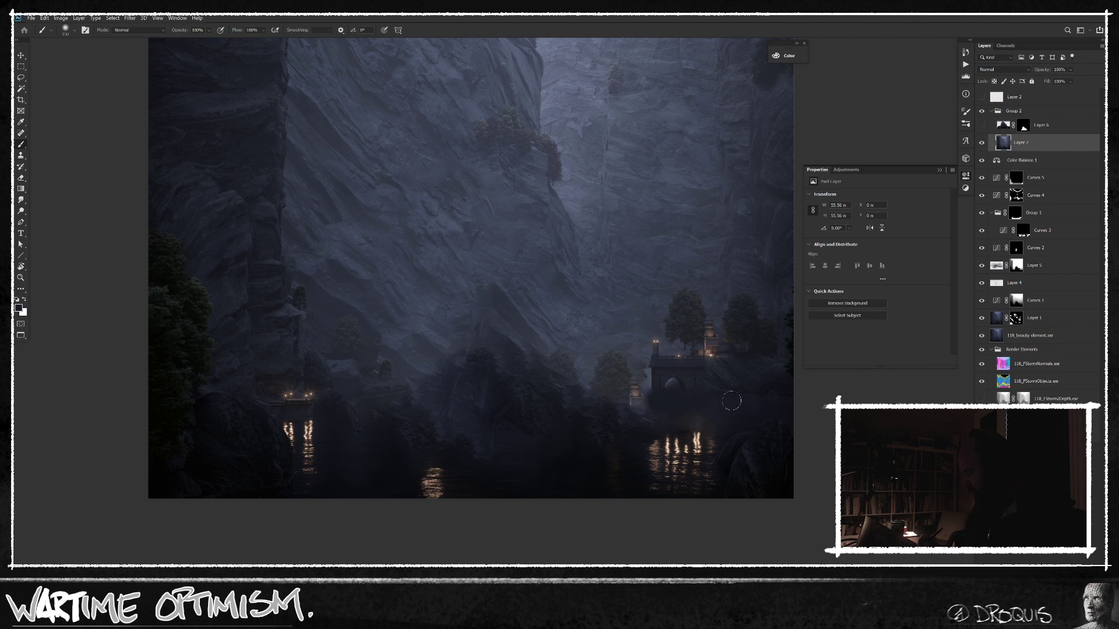
pyautogui.hotkey('ctrl', 'z')
pyautogui.hotkey('shift', '1')
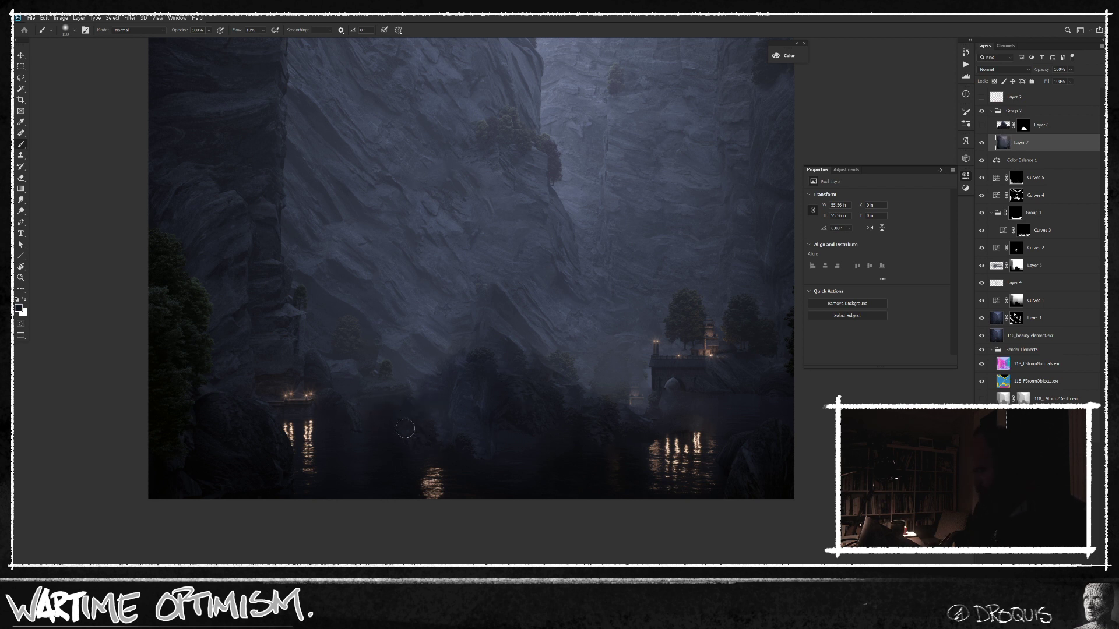
# Step: Add a new layer above Layer 7 and paint soft haze in sampled colours over the dark trees along the central shoreline
pyautogui.hotkey('ctrl', 'shift', 'alt', 'n')
pyautogui.hotkey('ctrl', 'w')
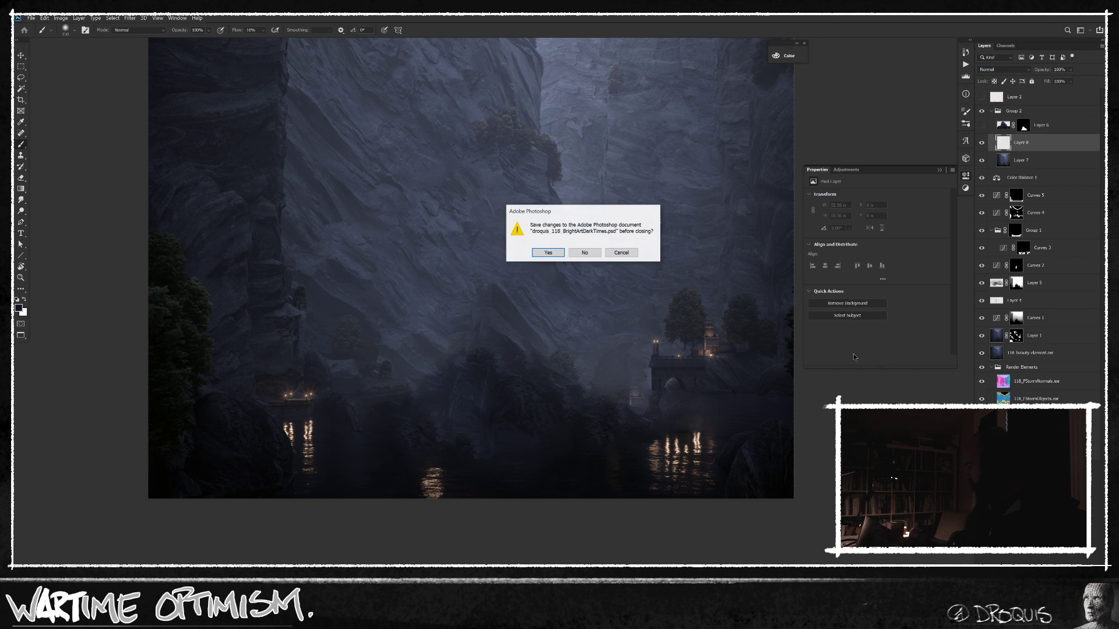
pyautogui.click(622, 252)
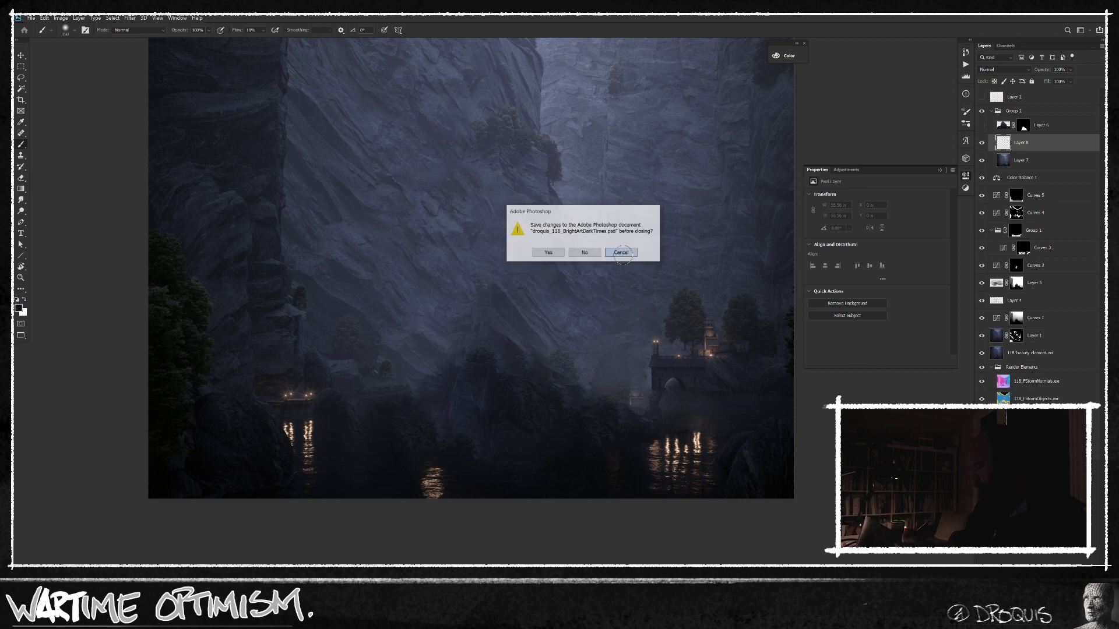
pyautogui.moveTo(376, 427)
pyautogui.mouseDown()
pyautogui.moveTo(377, 465)
pyautogui.moveTo(407, 403)
pyautogui.moveTo(369, 442)
pyautogui.moveTo(428, 434)
pyautogui.moveTo(444, 449)
pyautogui.moveTo(508, 340)
pyautogui.moveTo(444, 356)
pyautogui.moveTo(461, 376)
pyautogui.moveTo(431, 345)
pyautogui.moveTo(480, 386)
pyautogui.moveTo(434, 392)
pyautogui.mouseUp()
pyautogui.press(']')
pyautogui.keyDown('alt'); pyautogui.click(361, 447); pyautogui.keyUp('alt')
pyautogui.press(']')
pyautogui.keyDown('alt'); pyautogui.click(403, 399); pyautogui.keyUp('alt')
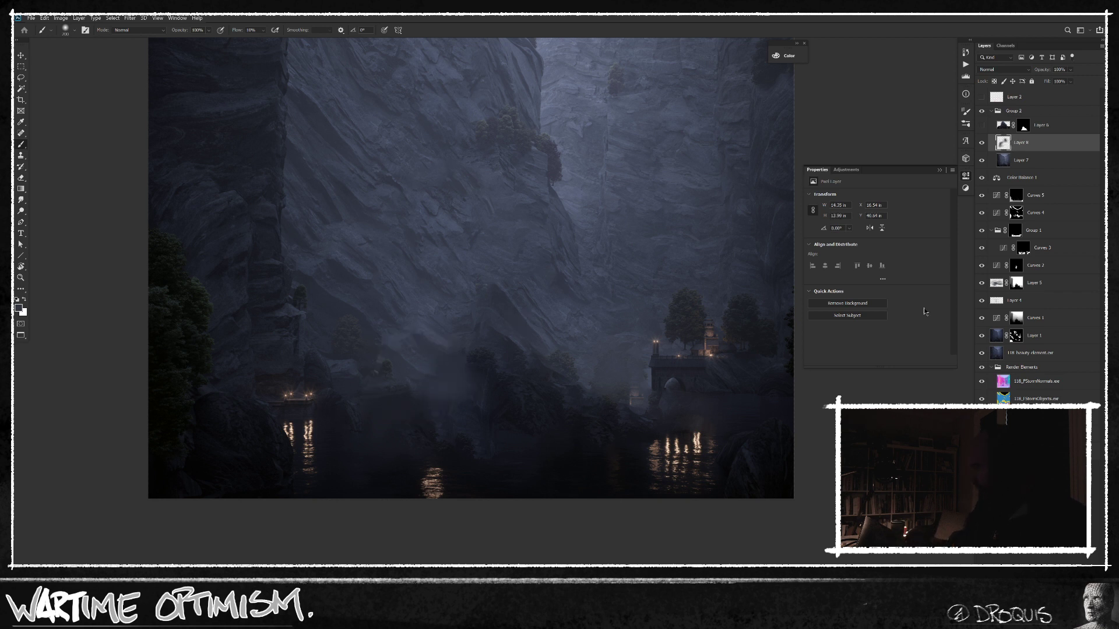
# Step: Show the castle island on Layer 6 again and compare it with its layer mask disabled and enabled
pyautogui.click(982, 126)
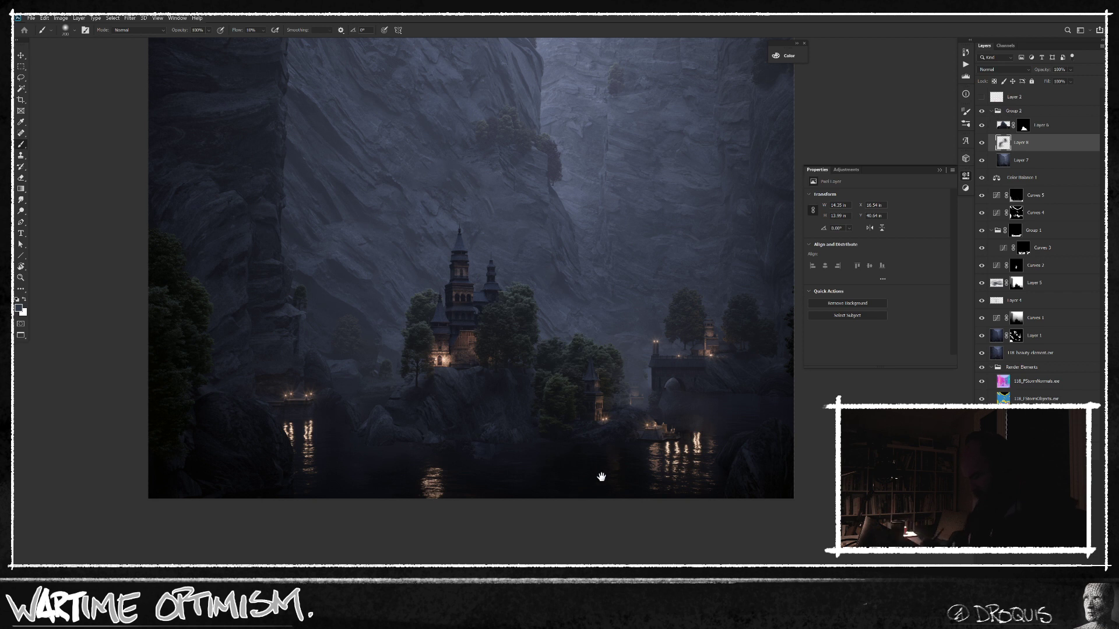
pyautogui.moveTo(602, 475); pyautogui.dragTo(615, 472)
pyautogui.keyDown('shift'); pyautogui.click(1024, 131); pyautogui.keyUp('shift')
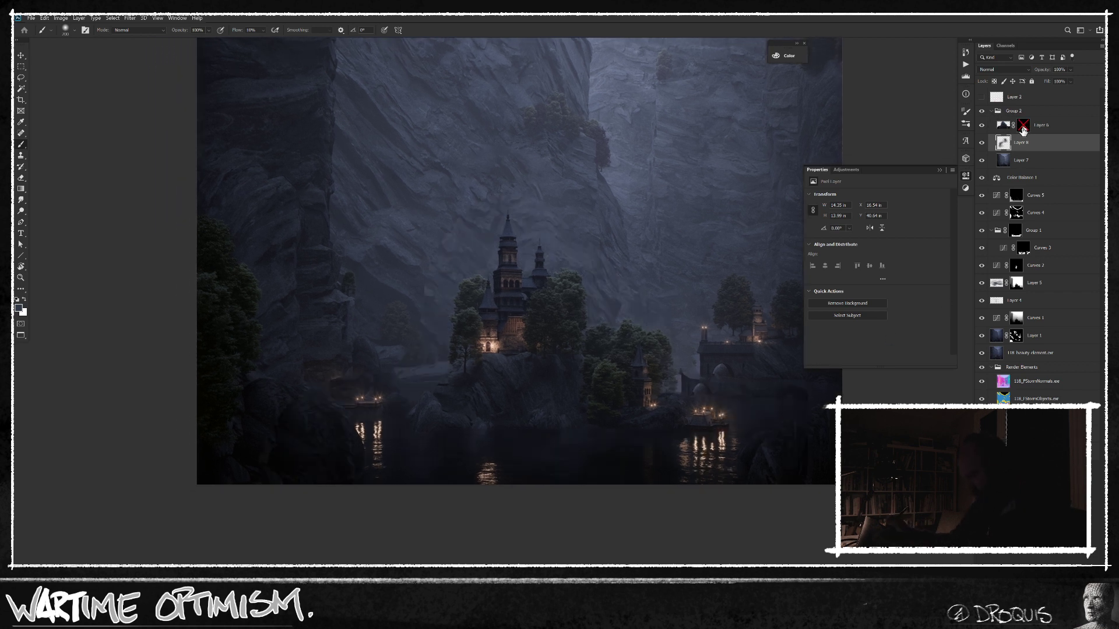
pyautogui.keyDown('shift'); pyautogui.click(1025, 130); pyautogui.keyUp('shift')
pyautogui.keyDown('shift'); pyautogui.click(1026, 131); pyautogui.keyUp('shift')
pyautogui.click(1025, 129)
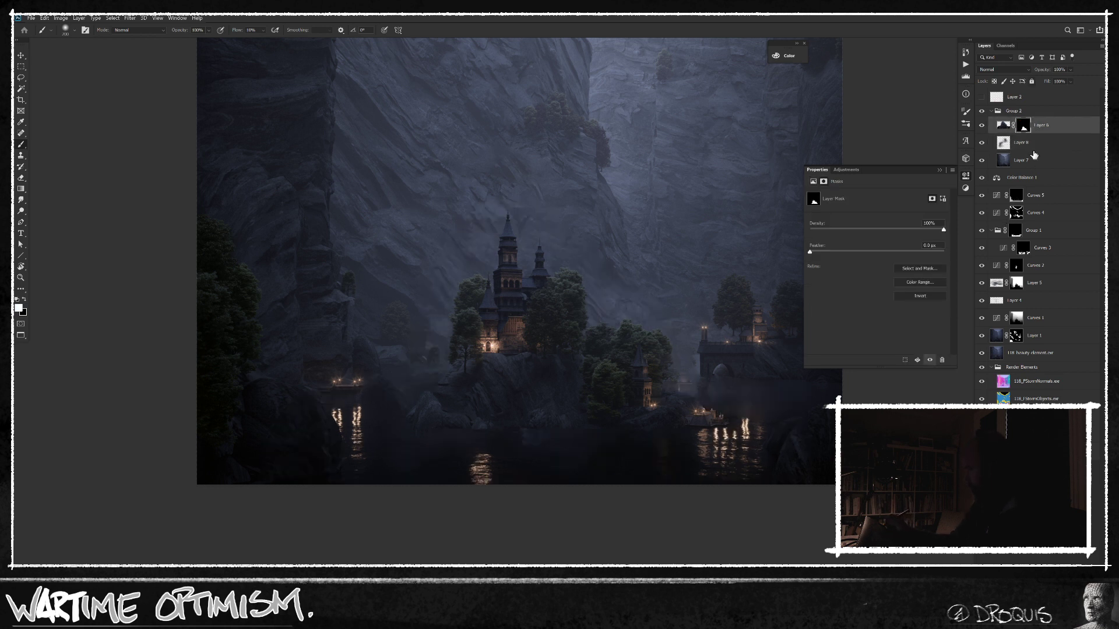
pyautogui.press('x')
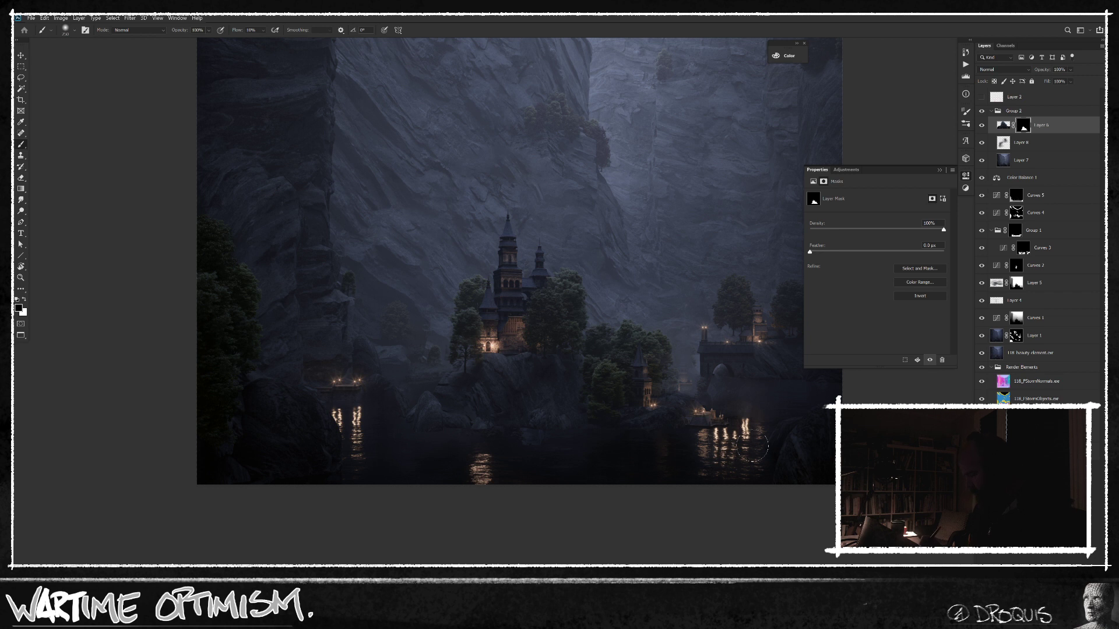
pyautogui.keyDown('shift'); pyautogui.click(1026, 130); pyautogui.keyUp('shift')
pyautogui.press('[')
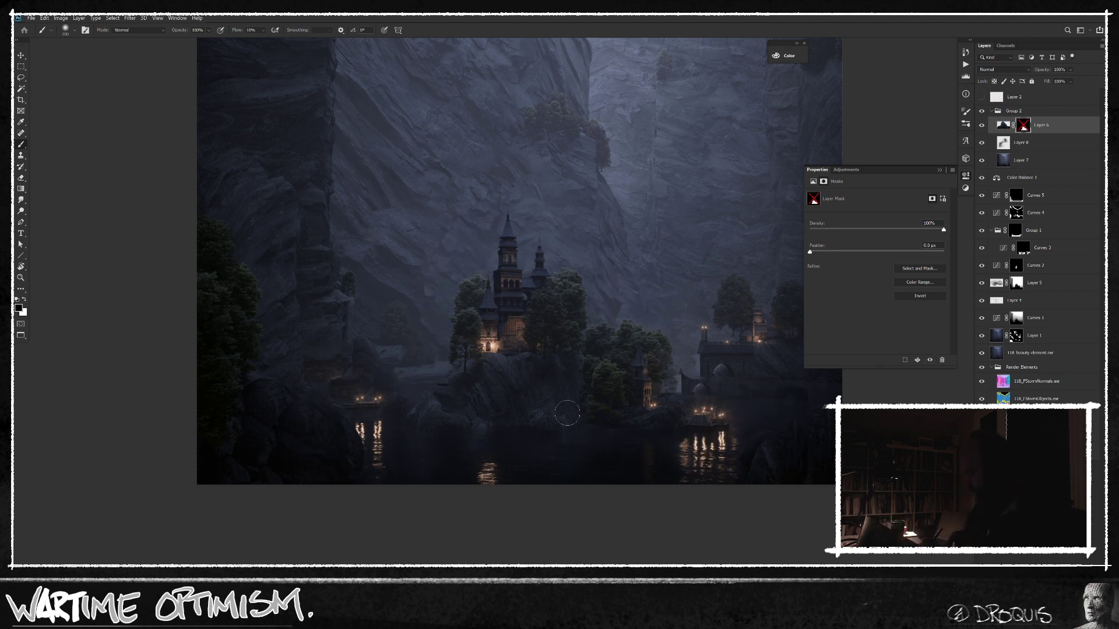
pyautogui.keyDown('shift'); pyautogui.click(1024, 127); pyautogui.keyUp('shift')
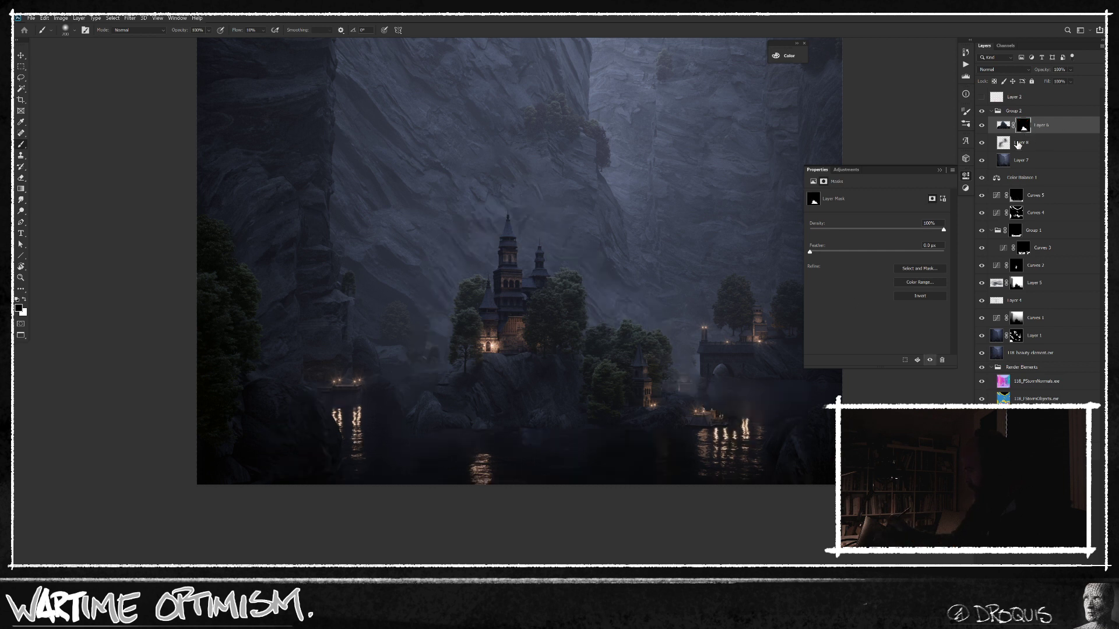
pyautogui.rightClick(1025, 127)
pyautogui.press('Escape')
# Step: Create an empty layer above Layer 6, copy the Layer 6 mask onto it, and reselect the original mask
pyautogui.hotkey('ctrl', 'shift', 'alt', 'n')
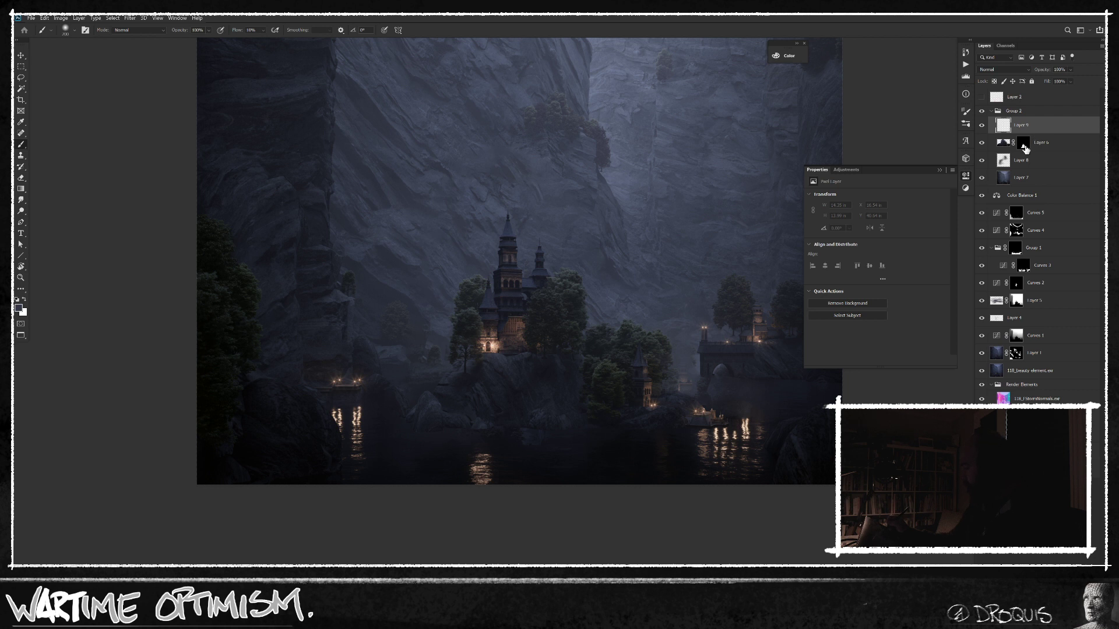
pyautogui.moveTo(1025, 147); pyautogui.dragTo(1028, 127)
pyautogui.click(1023, 142)
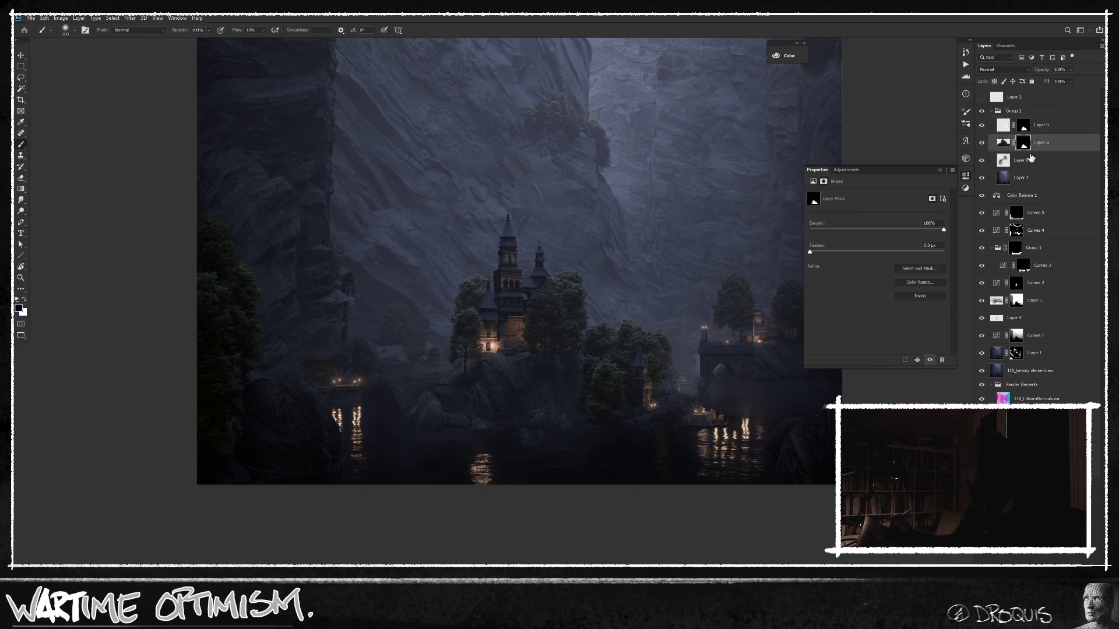
# Step: Paint the Layer 6 mask at 50% flow to reveal the lit barge and water reflections and blend the island's surroundings
pyautogui.press('d')
pyautogui.press('x')
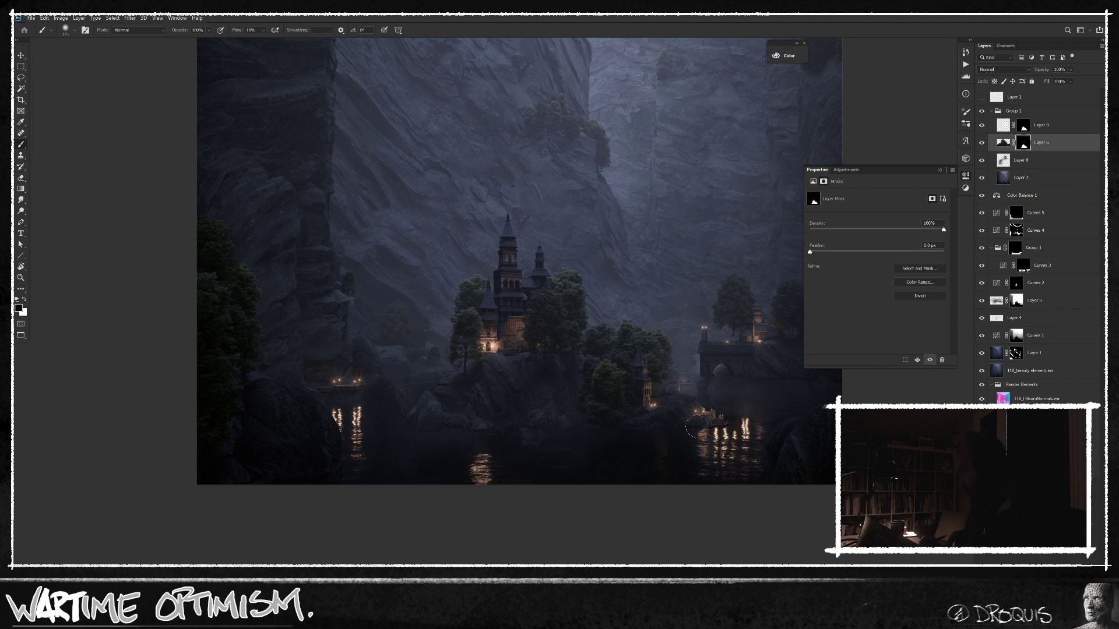
pyautogui.press('x')
pyautogui.hotkey('shift', '5')
pyautogui.moveTo(755, 434)
pyautogui.mouseDown()
pyautogui.moveTo(770, 454)
pyautogui.moveTo(755, 451)
pyautogui.moveTo(747, 422)
pyautogui.moveTo(759, 426)
pyautogui.moveTo(717, 441)
pyautogui.moveTo(731, 458)
pyautogui.moveTo(721, 468)
pyautogui.moveTo(691, 470)
pyautogui.mouseUp()
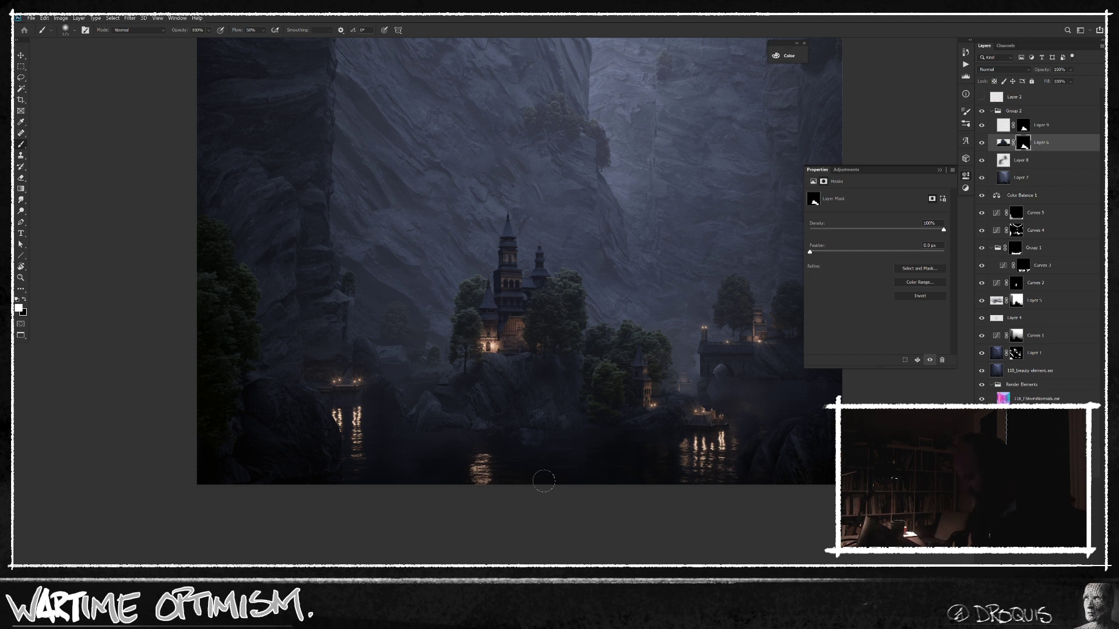
pyautogui.press('x')
pyautogui.press('x')
pyautogui.press('x')
pyautogui.press('x')
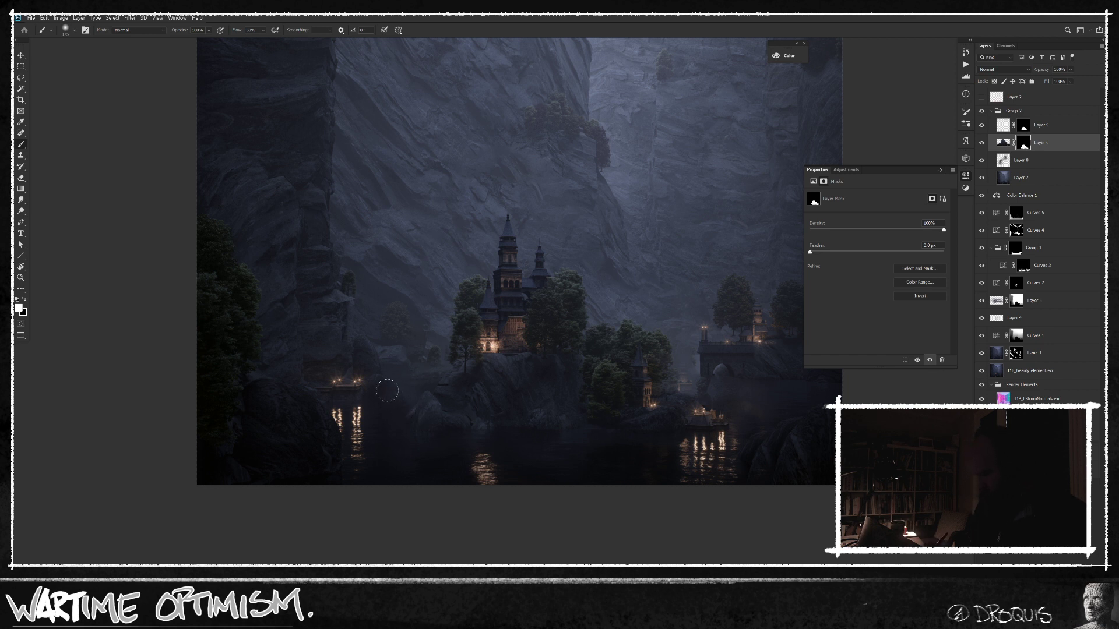
pyautogui.press('x')
# Step: Compare the island with its Layer 6 mask off and on, and touch up the mask around the shoreline and water
pyautogui.keyDown('shift'); pyautogui.click(1023, 145); pyautogui.keyUp('shift')
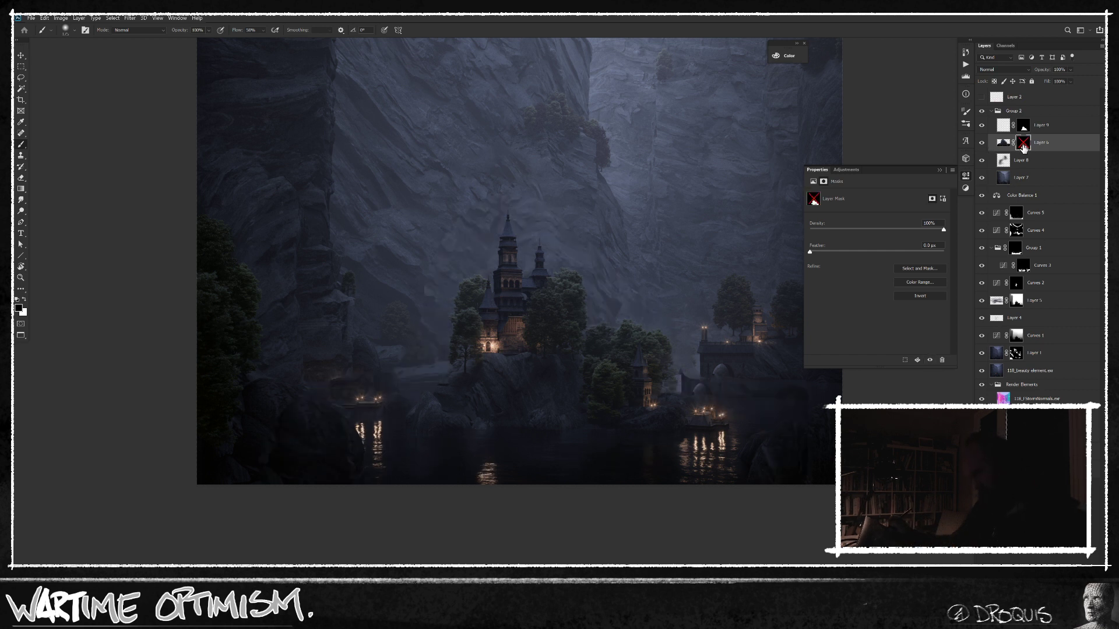
pyautogui.keyDown('shift'); pyautogui.click(1023, 145); pyautogui.keyUp('shift')
pyautogui.keyDown('shift'); pyautogui.click(1023, 144); pyautogui.keyUp('shift')
pyautogui.keyDown('shift'); pyautogui.click(1023, 145); pyautogui.keyUp('shift')
pyautogui.moveTo(706, 498); pyautogui.dragTo(676, 510)
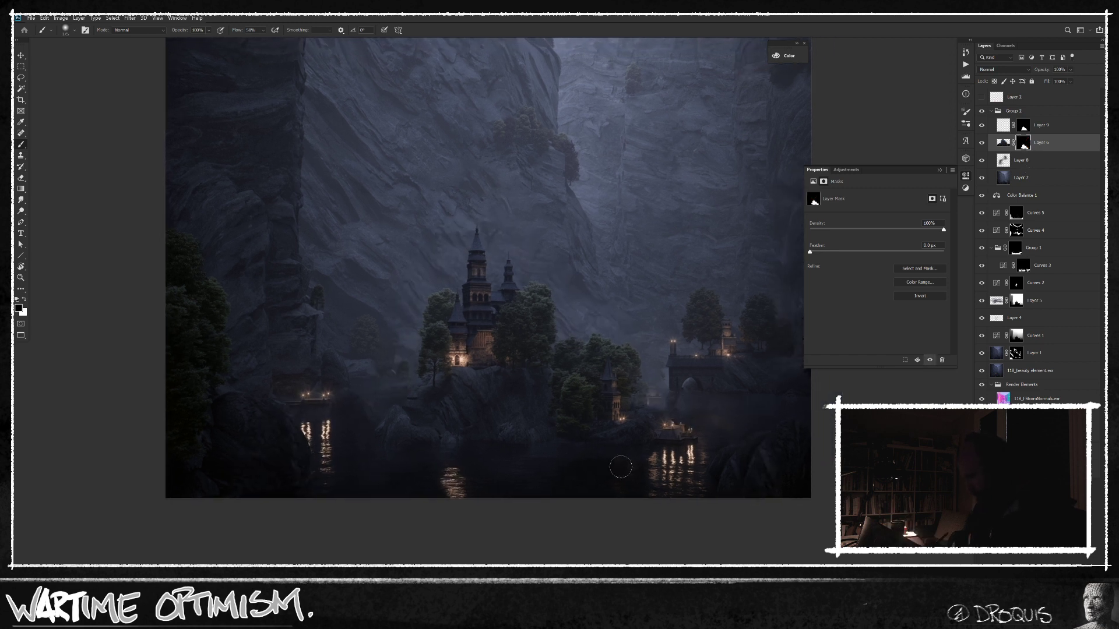
pyautogui.press('x')
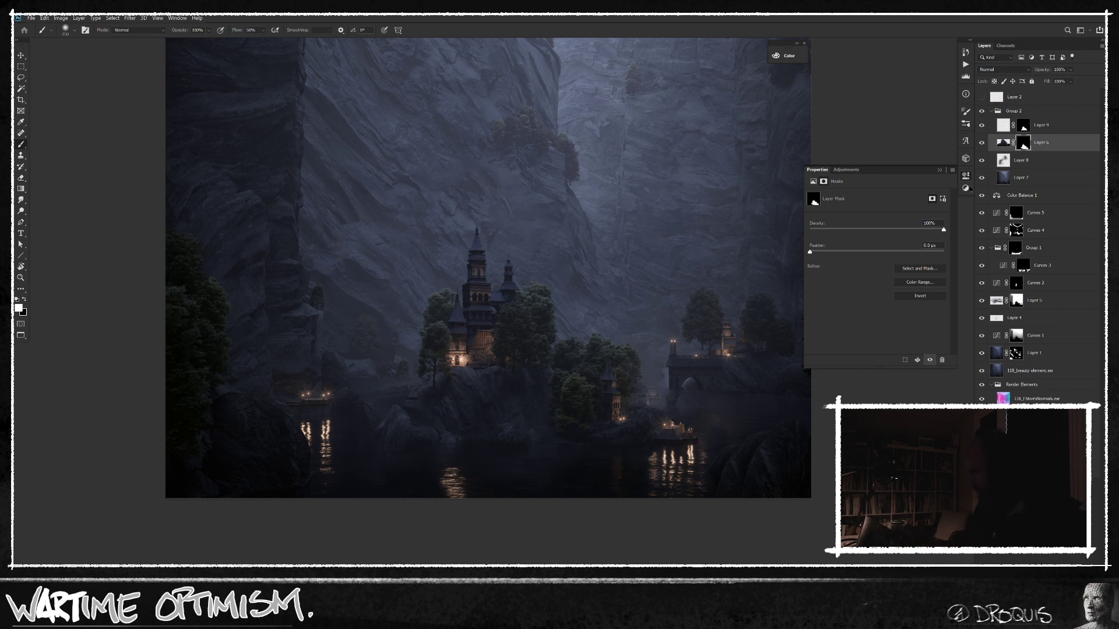
pyautogui.keyDown('shift'); pyautogui.click(1024, 144); pyautogui.keyUp('shift')
pyautogui.keyDown('shift'); pyautogui.click(1024, 144); pyautogui.keyUp('shift')
pyautogui.press('x')
# Step: Paint haze on Layer 8 over the small distant building and gap between the island's trees and the bridge
pyautogui.click(1032, 160)
pyautogui.moveTo(641, 436); pyautogui.dragTo(665, 423)
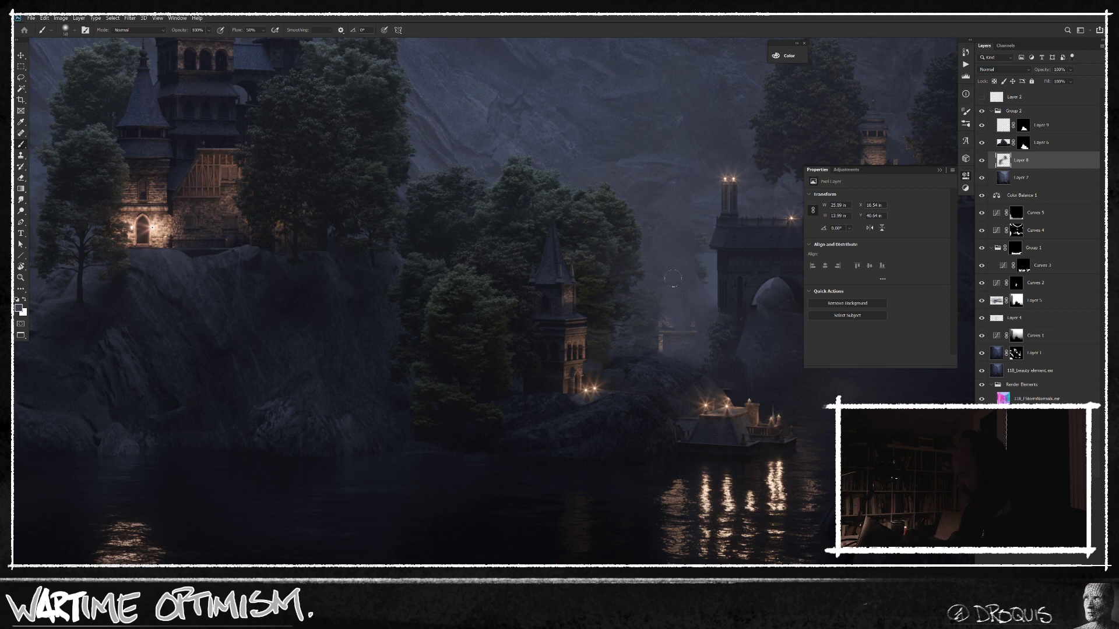
pyautogui.moveTo(663, 319); pyautogui.dragTo(694, 328)
pyautogui.moveTo(719, 278)
pyautogui.mouseDown()
pyautogui.moveTo(628, 310)
pyautogui.moveTo(618, 273)
pyautogui.mouseUp()
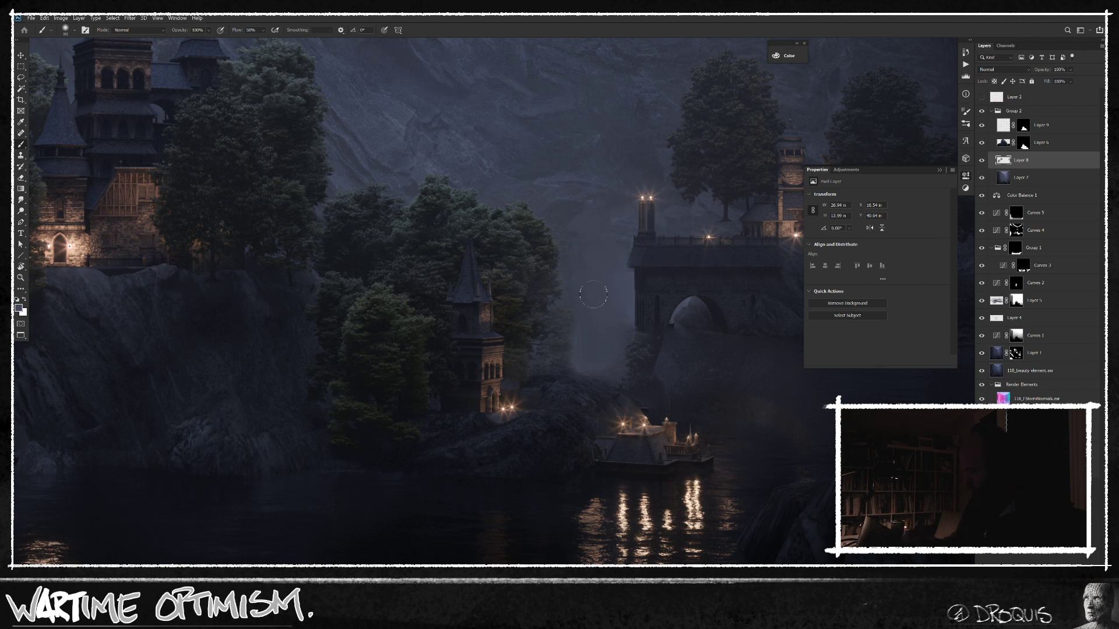
# Step: Add a new layer above Layer 8 and clone background texture into the hazy gap beside the bridge with the Clone Stamp
pyautogui.scroll(-2, 656, 367)
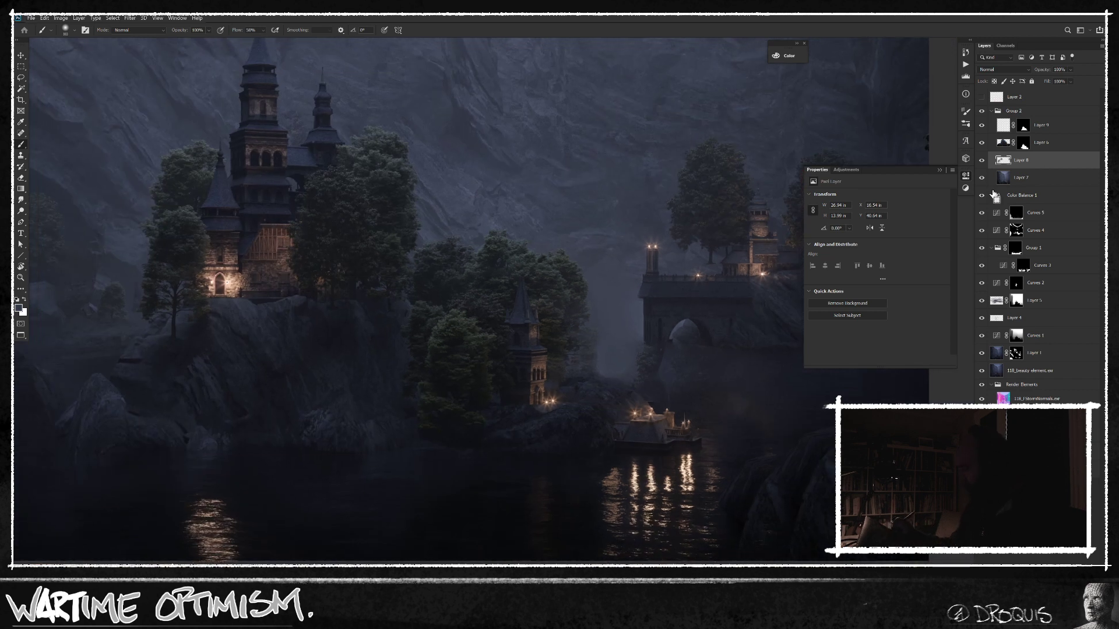
pyautogui.hotkey('ctrl', 'shift', 'alt', 'n')
pyautogui.press('s')
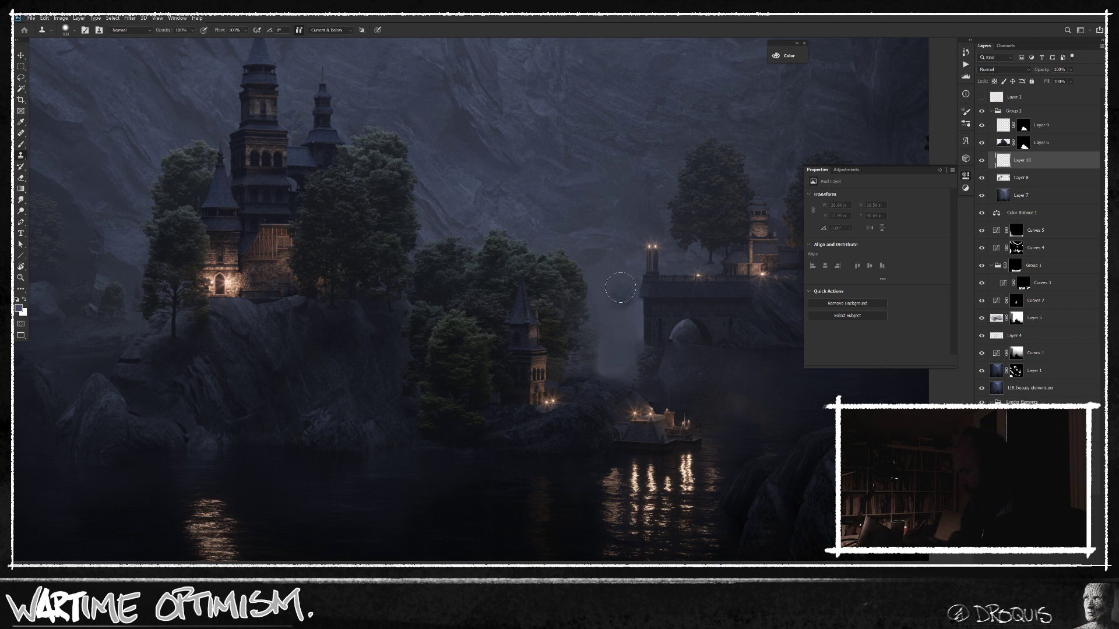
pyautogui.moveTo(619, 288)
pyautogui.mouseDown()
pyautogui.moveTo(620, 265)
pyautogui.moveTo(614, 306)
pyautogui.moveTo(602, 281)
pyautogui.moveTo(623, 319)
pyautogui.mouseUp()
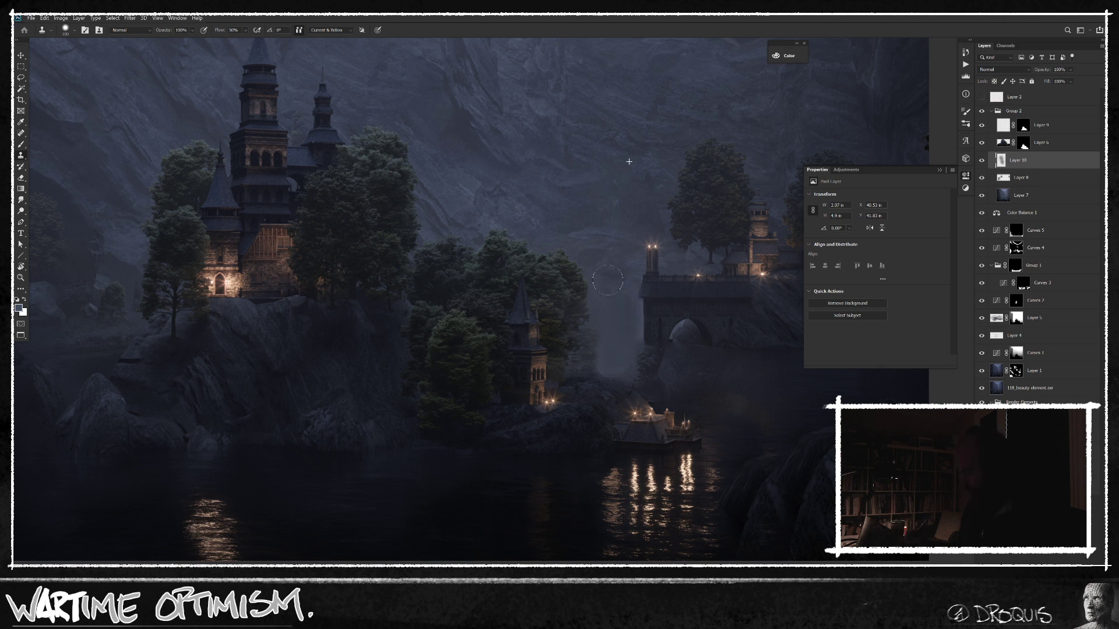
pyautogui.moveTo(588, 265)
pyautogui.mouseDown()
pyautogui.moveTo(633, 356)
pyautogui.moveTo(609, 338)
pyautogui.moveTo(634, 324)
pyautogui.moveTo(623, 356)
pyautogui.moveTo(633, 330)
pyautogui.mouseUp()
pyautogui.moveTo(620, 397); pyautogui.dragTo(627, 380)
pyautogui.moveTo(634, 289); pyautogui.dragTo(644, 334)
pyautogui.keyDown('alt'); pyautogui.click(981, 472); pyautogui.keyUp('alt')
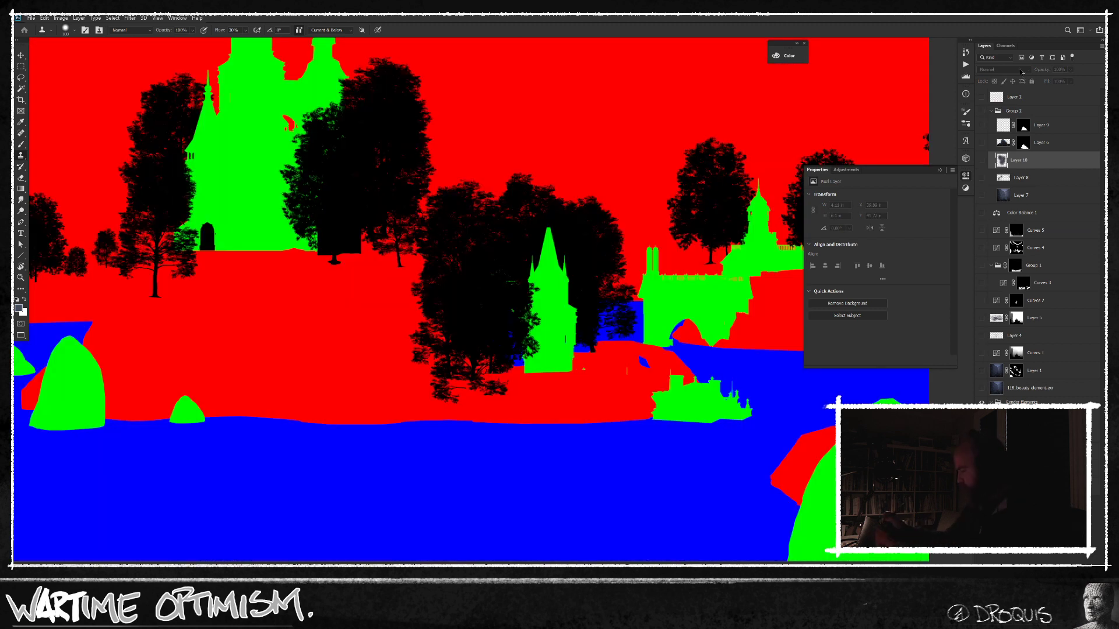
pyautogui.click(1006, 46)
pyautogui.keyDown('ctrl'); pyautogui.click(992, 91); pyautogui.keyUp('ctrl')
pyautogui.click(984, 46)
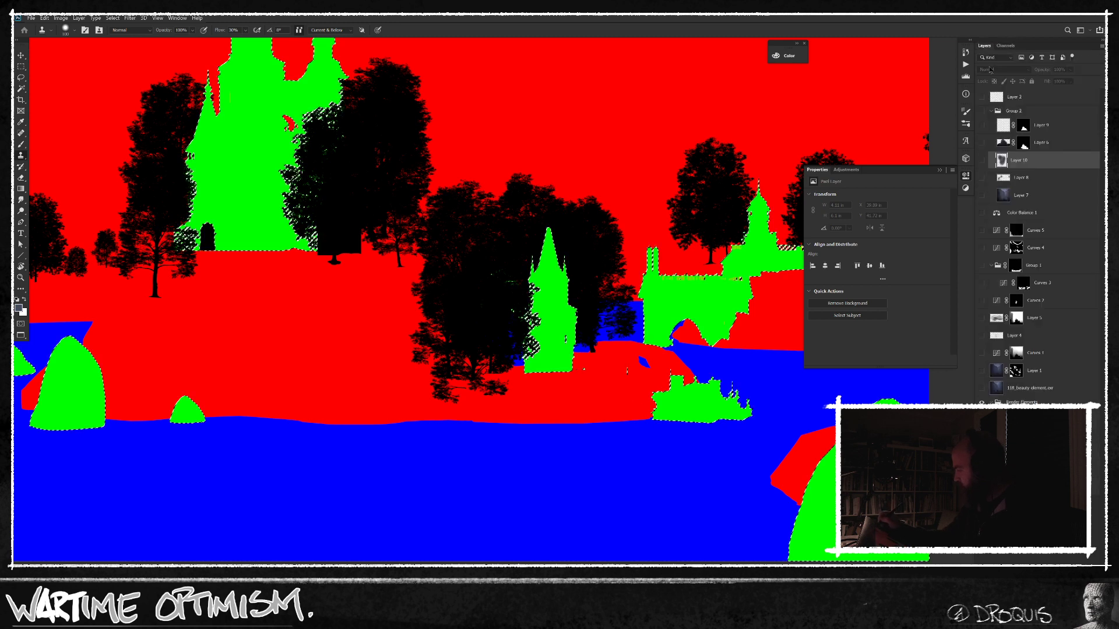
pyautogui.press('e')
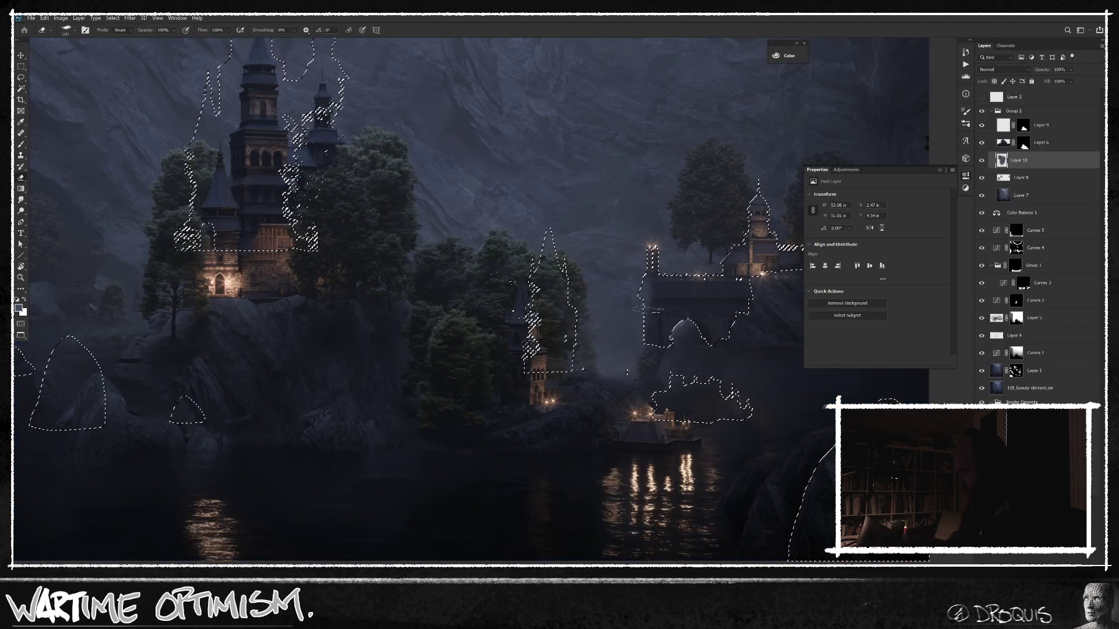
pyautogui.rightClick(684, 303)
pyautogui.click(811, 414)
pyautogui.press('Escape')
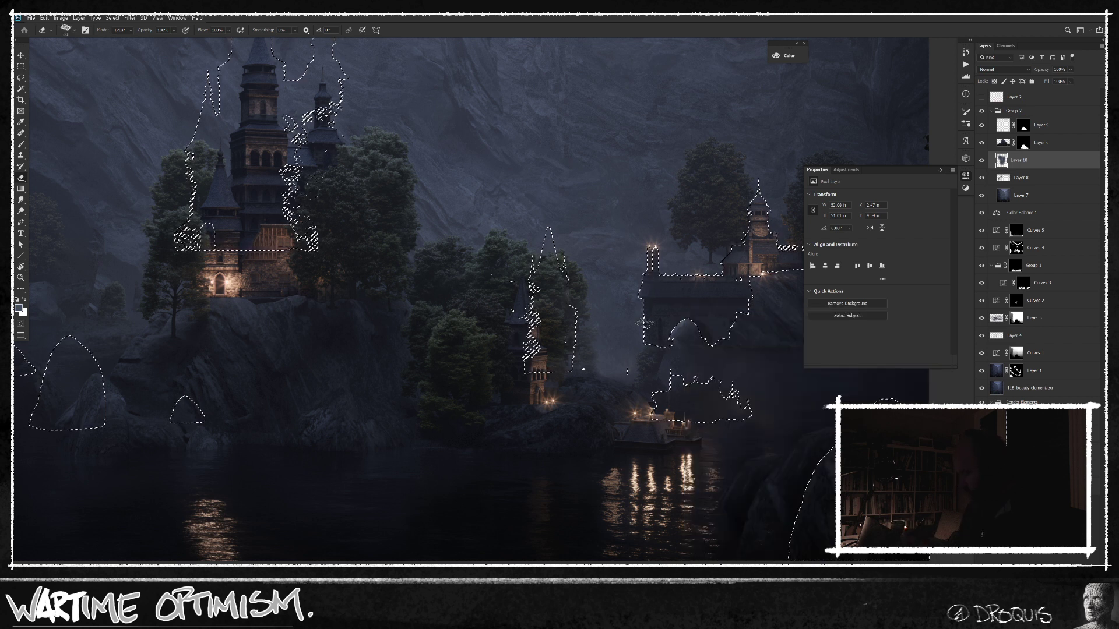
pyautogui.hotkey('ctrl', 'd')
pyautogui.press('v')
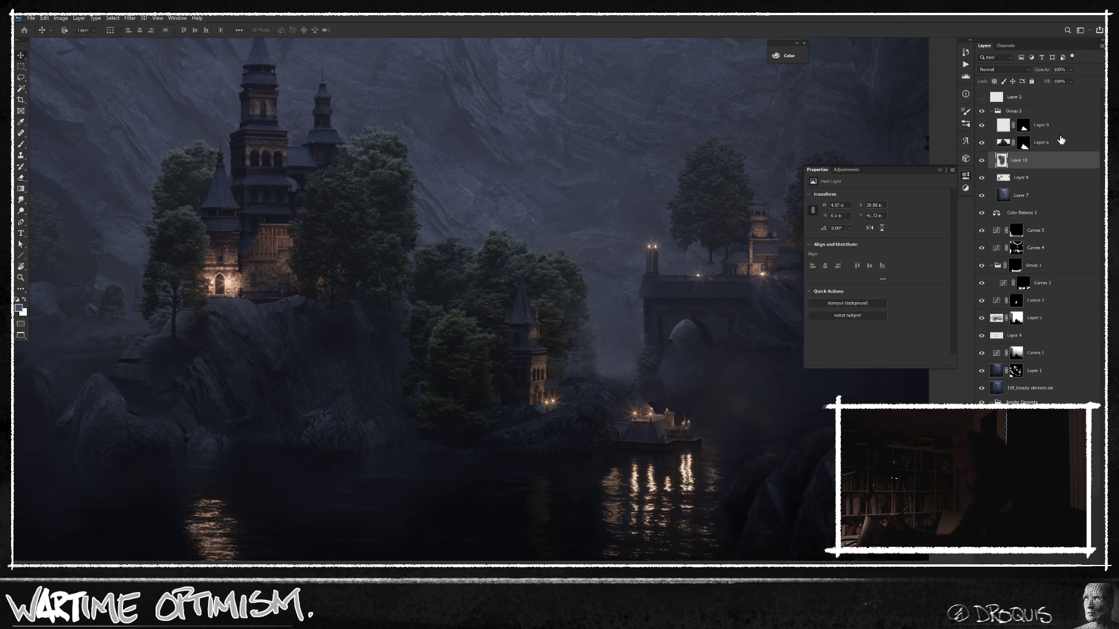
# Step: Compare the island area with Layer 6 and Layer 10 each hidden and shown
pyautogui.moveTo(709, 466); pyautogui.dragTo(652, 474)
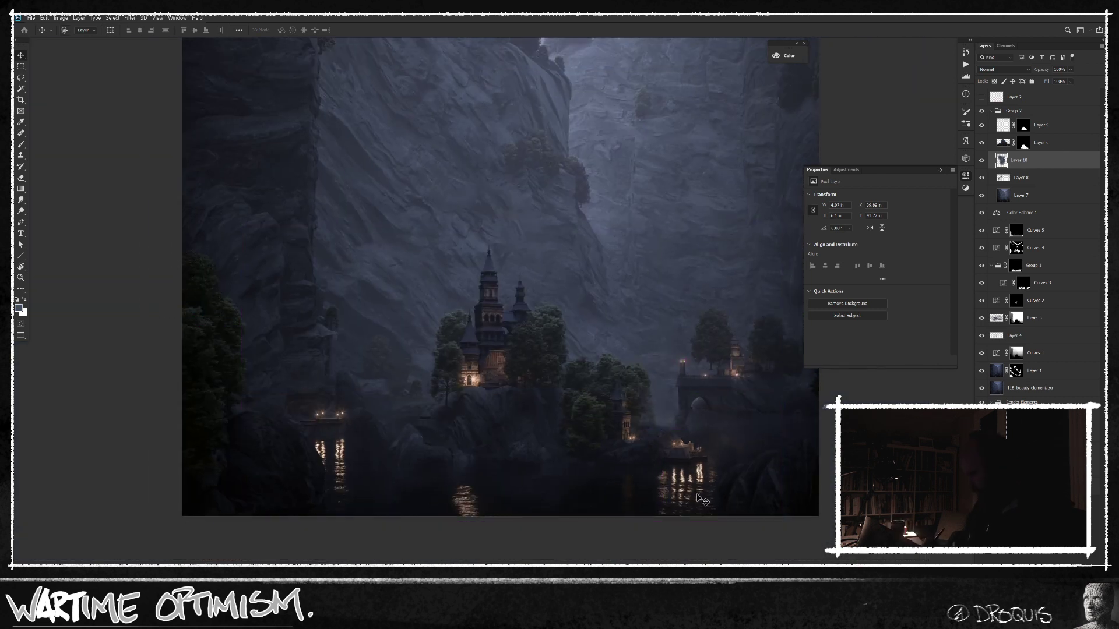
pyautogui.moveTo(700, 427); pyautogui.dragTo(723, 403)
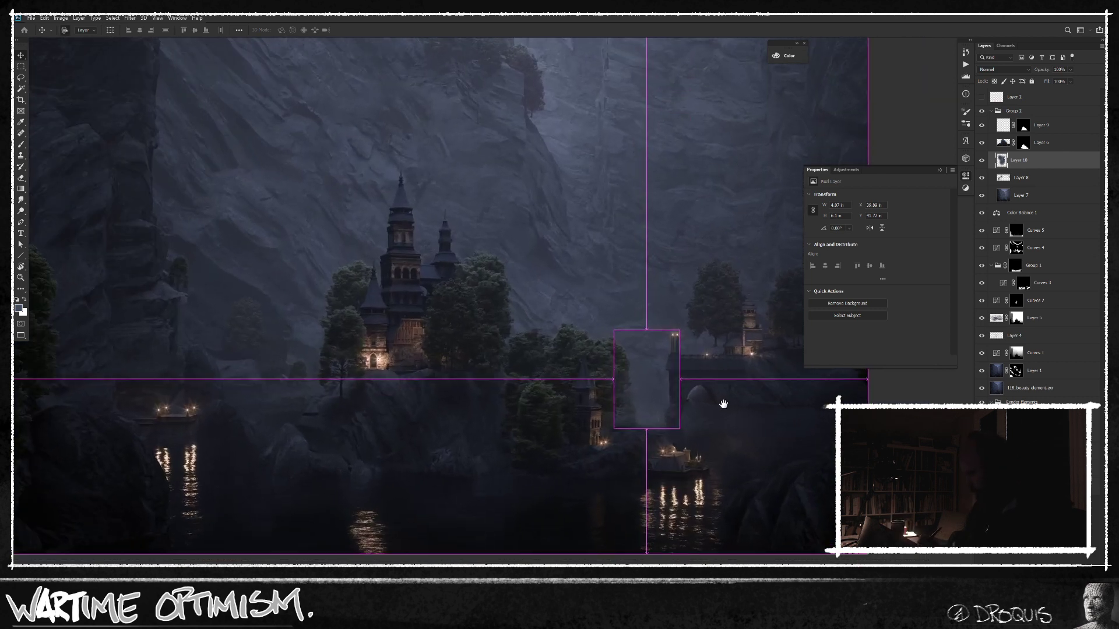
pyautogui.click(981, 143)
pyautogui.click(981, 145)
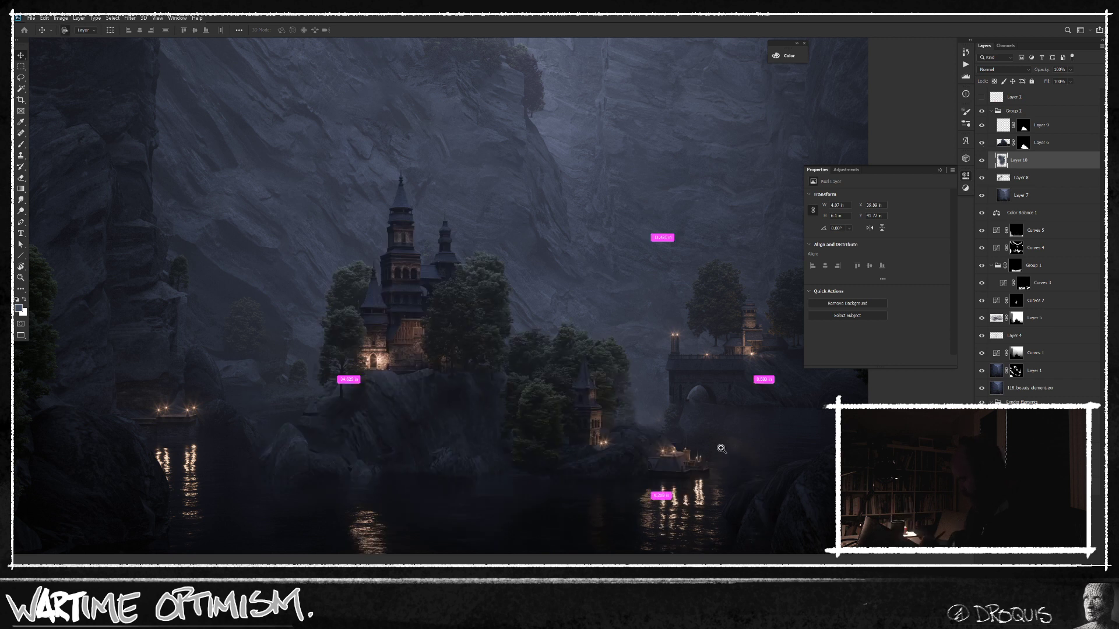
pyautogui.moveTo(722, 449); pyautogui.dragTo(739, 425)
pyautogui.press('b')
pyautogui.click(982, 162)
pyautogui.click(982, 160)
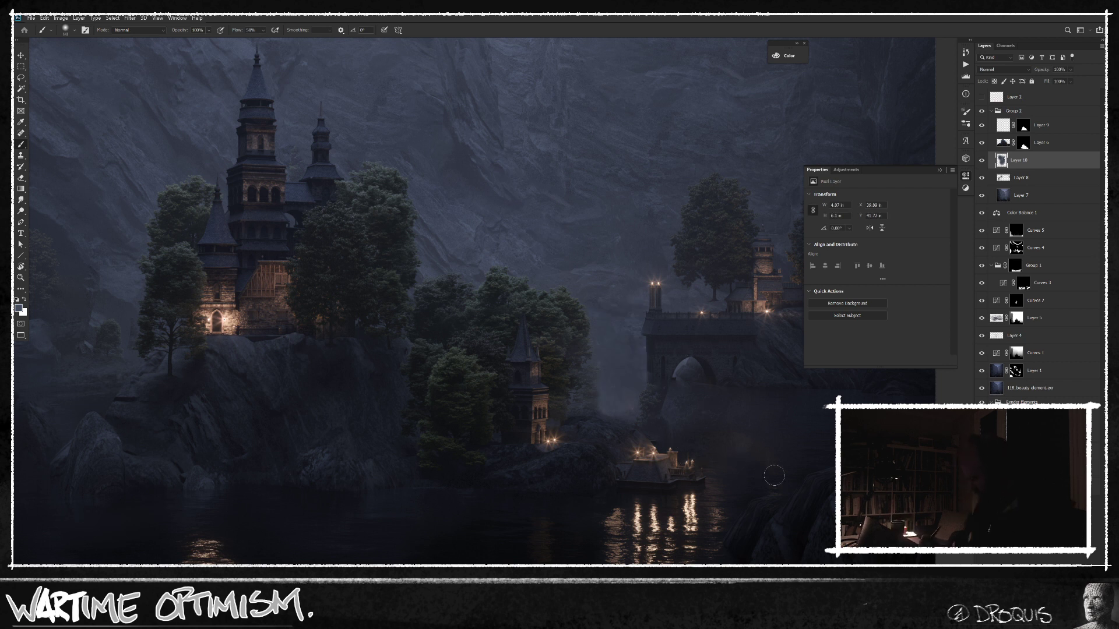
# Step: Add a new layer above Layer 10 and paint soft haze inside the bridge arch, with the brush at 10% flow
pyautogui.press('v')
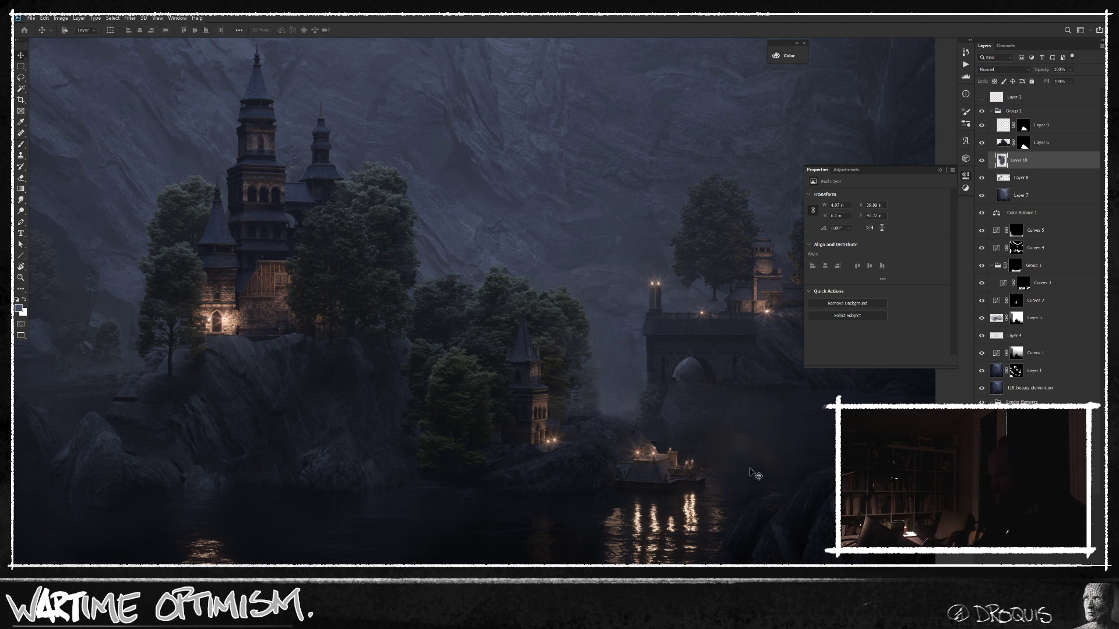
pyautogui.press('b')
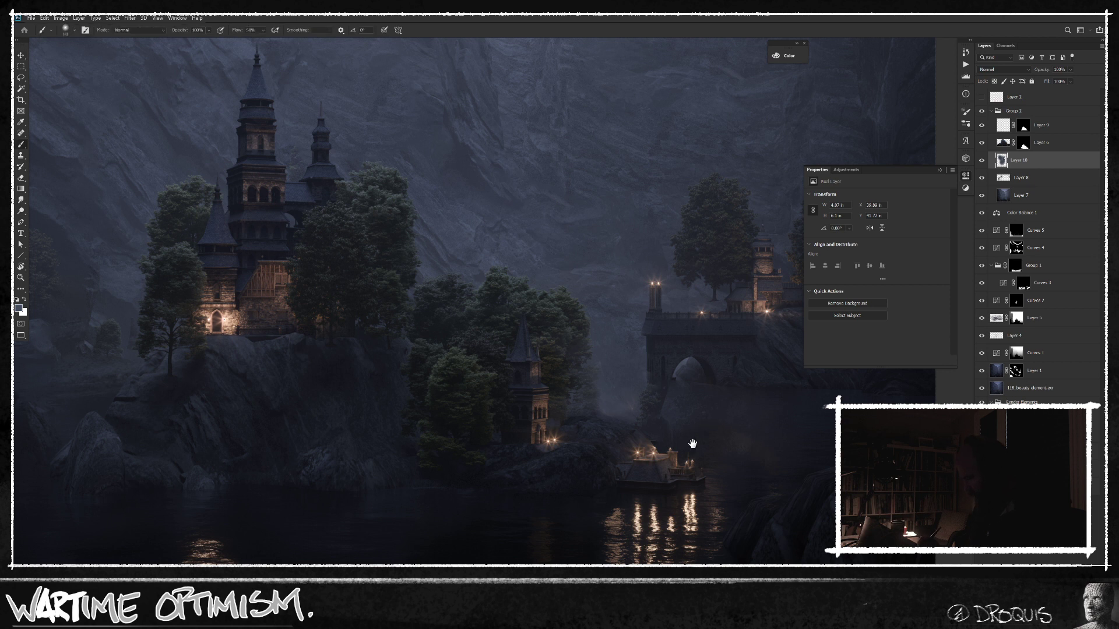
pyautogui.moveTo(692, 444); pyautogui.dragTo(658, 478)
pyautogui.press('[')
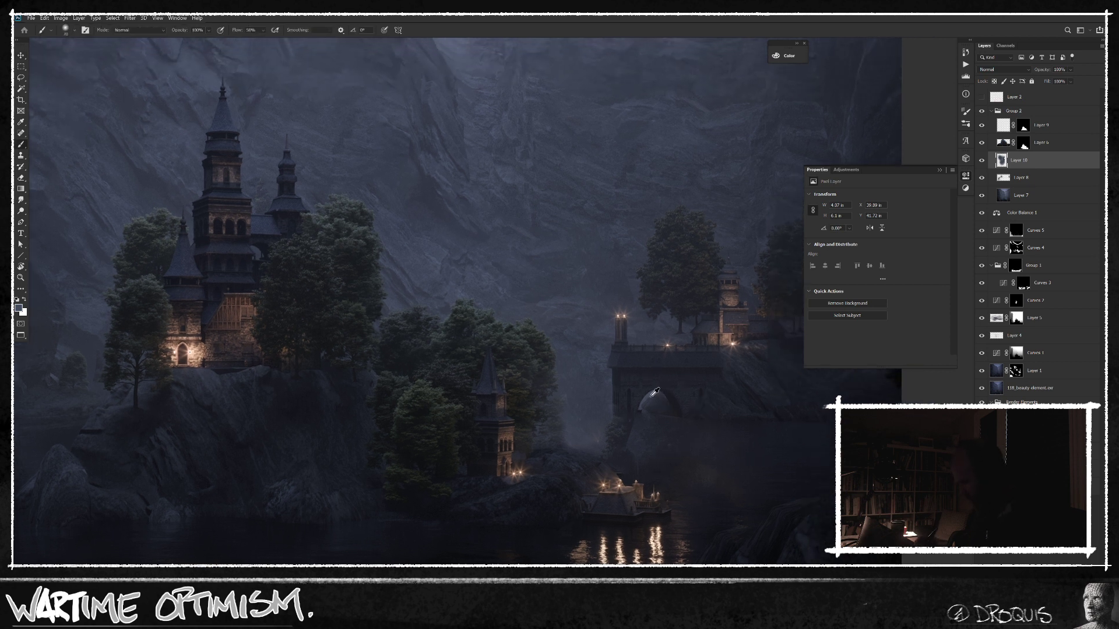
pyautogui.hotkey('ctrl', 'shift', 'alt', 'n')
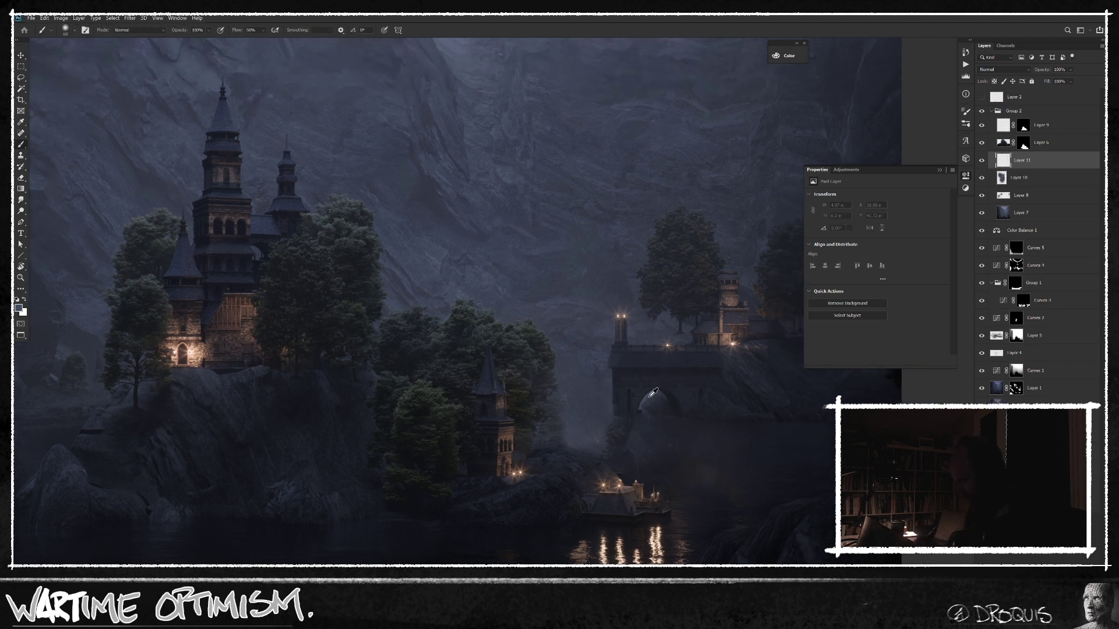
pyautogui.moveTo(650, 406)
pyautogui.mouseDown()
pyautogui.moveTo(647, 433)
pyautogui.moveTo(643, 419)
pyautogui.moveTo(686, 437)
pyautogui.moveTo(672, 418)
pyautogui.moveTo(655, 419)
pyautogui.moveTo(688, 420)
pyautogui.mouseUp()
pyautogui.press(']')
pyautogui.keyDown('alt'); pyautogui.click(679, 420); pyautogui.keyUp('alt')
pyautogui.hotkey('shift', '1')
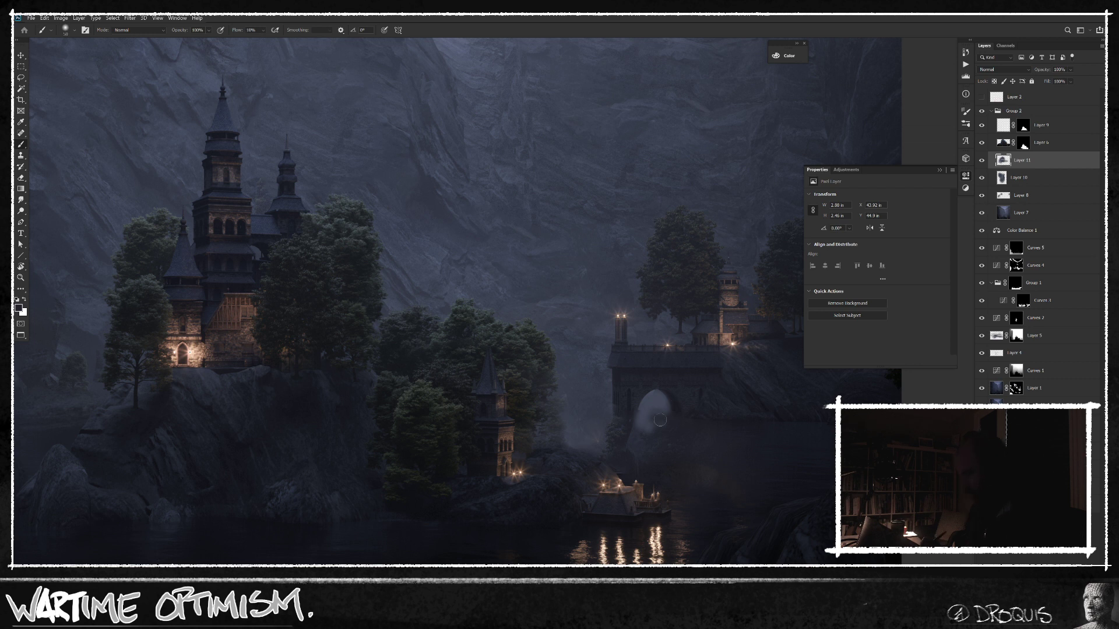
# Step: Paint low haze on Layer 11 along the waterline at the foot of the bridge, using colours sampled from the scene
pyautogui.moveTo(626, 417); pyautogui.dragTo(601, 429)
pyautogui.keyDown('alt'); pyautogui.click(712, 467); pyautogui.keyUp('alt')
pyautogui.moveTo(637, 433); pyautogui.dragTo(618, 432)
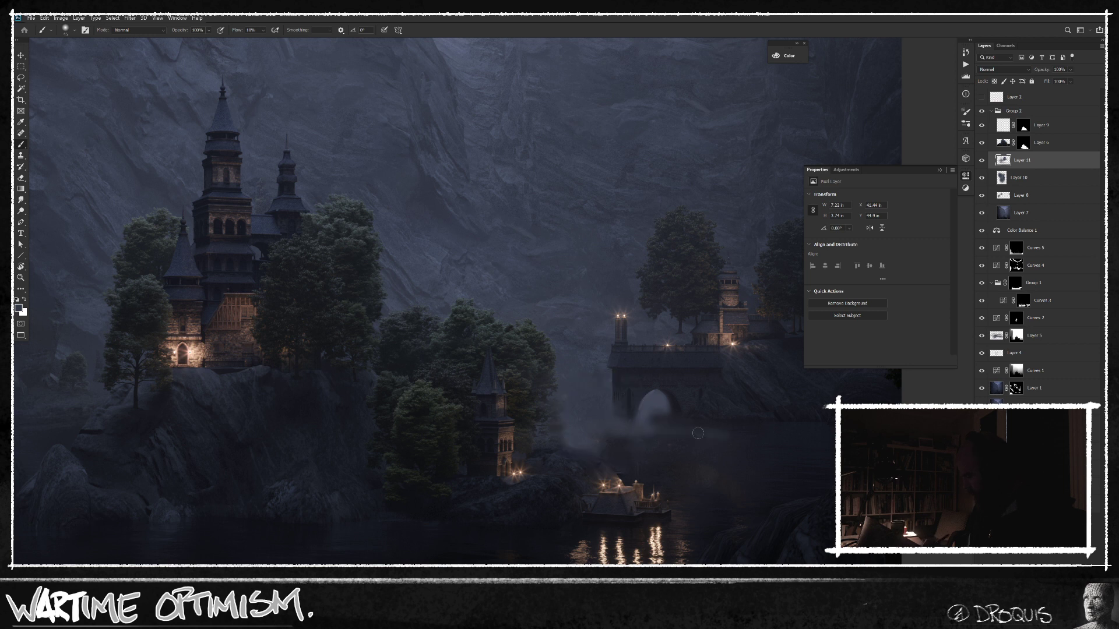
pyautogui.moveTo(577, 438); pyautogui.dragTo(676, 446)
pyautogui.scroll(-2, 758, 469)
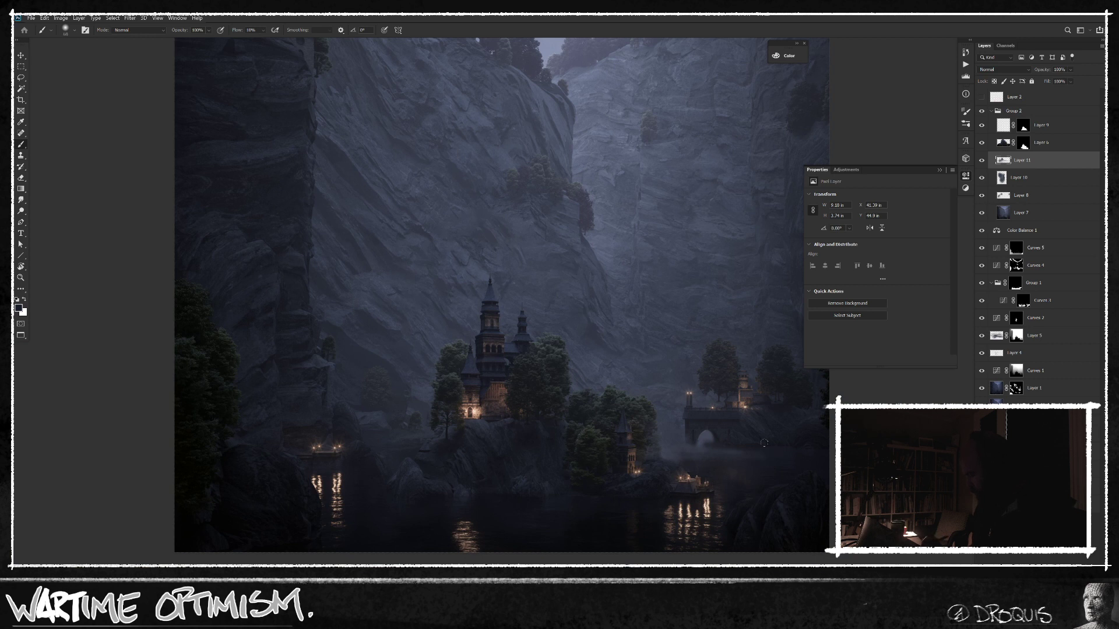
pyautogui.moveTo(735, 451); pyautogui.dragTo(742, 472)
pyautogui.moveTo(731, 468)
pyautogui.mouseDown()
pyautogui.moveTo(764, 457)
pyautogui.moveTo(732, 465)
pyautogui.moveTo(684, 430)
pyautogui.mouseUp()
# Step: Build up broader haze on Layer 11 across the gap beside the island's trees and around the bridge with a larger brush
pyautogui.keyDown('alt'); pyautogui.click(653, 453); pyautogui.keyUp('alt')
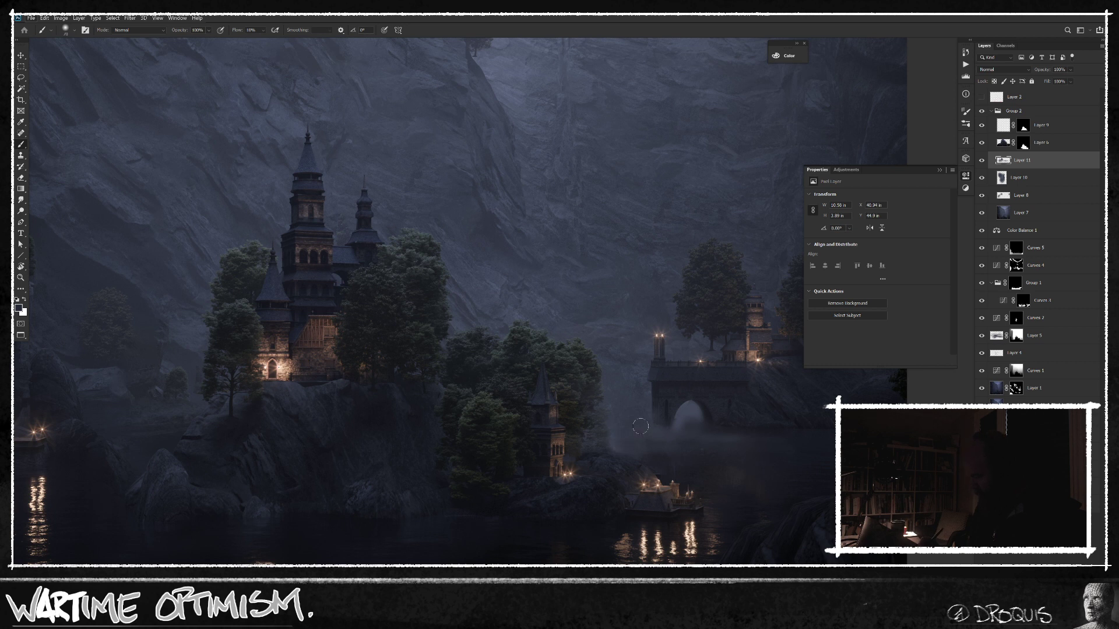
pyautogui.moveTo(673, 478); pyautogui.dragTo(666, 422)
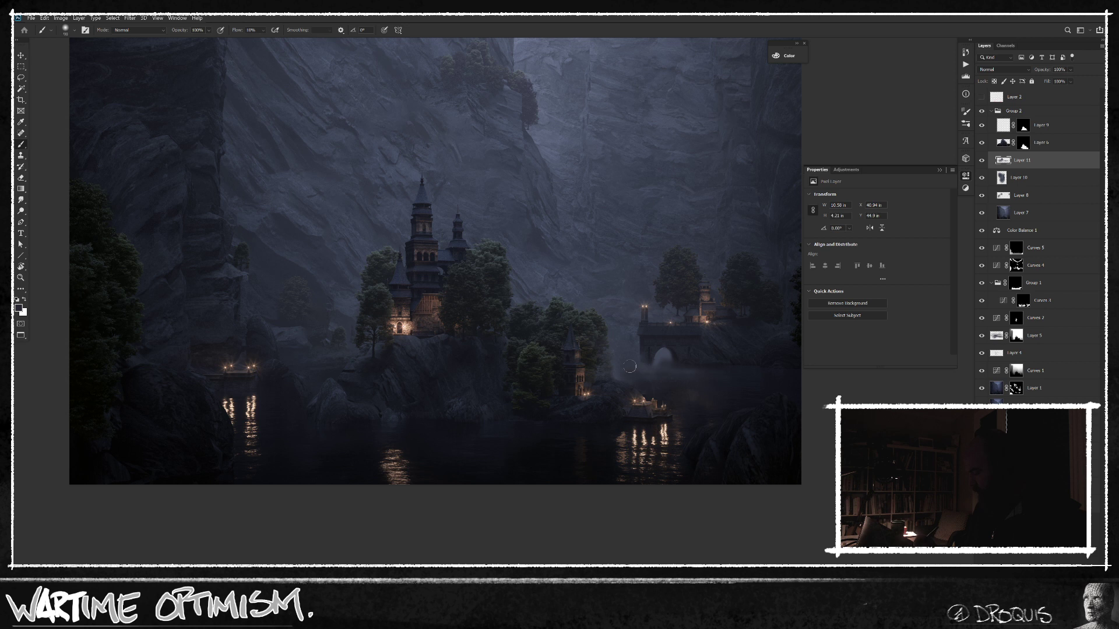
pyautogui.moveTo(641, 362); pyautogui.dragTo(661, 347)
pyautogui.press(']')
pyautogui.moveTo(689, 381)
pyautogui.mouseDown()
pyautogui.moveTo(653, 345)
pyautogui.moveTo(685, 344)
pyautogui.mouseUp()
pyautogui.moveTo(704, 406); pyautogui.dragTo(750, 328)
pyautogui.press(']')
pyautogui.press(']')
pyautogui.press(']')
pyautogui.moveTo(717, 384)
pyautogui.mouseDown()
pyautogui.moveTo(685, 427)
pyautogui.moveTo(702, 420)
pyautogui.moveTo(690, 472)
pyautogui.mouseUp()
# Step: Compare the whole painting with Group 2 and Layer 7 each hidden and shown
pyautogui.press('v')
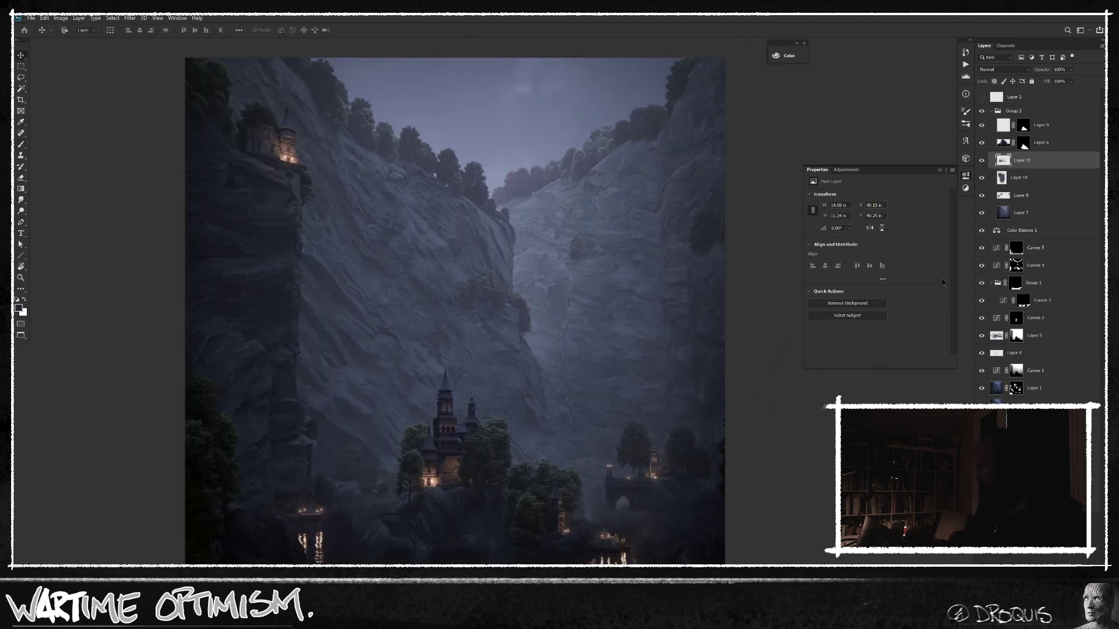
pyautogui.click(982, 111)
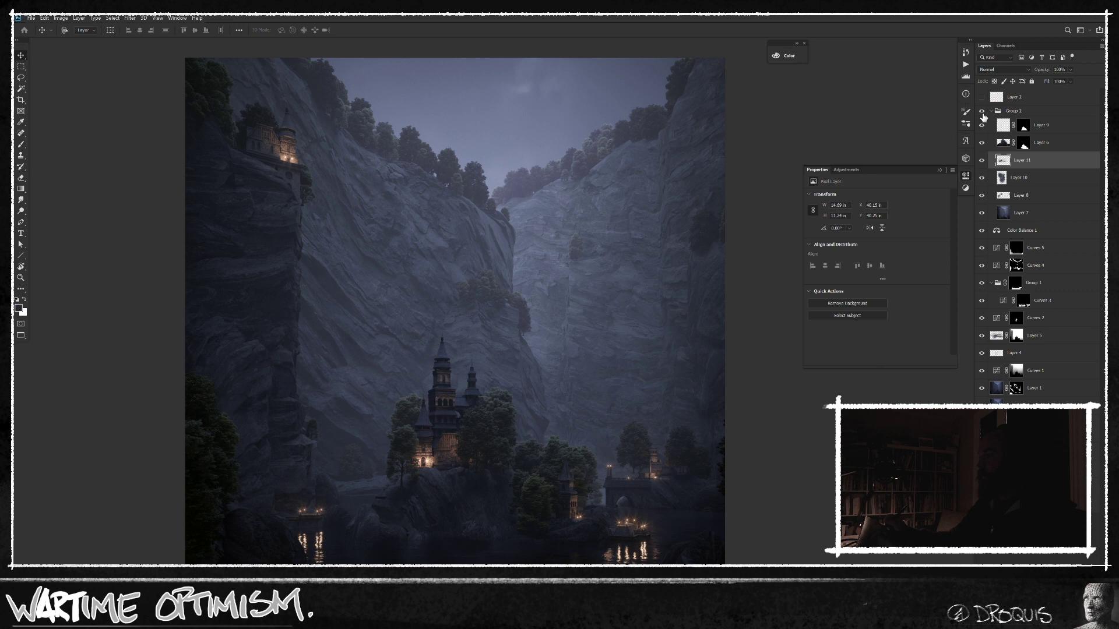
pyautogui.click(982, 111)
pyautogui.click(983, 112)
pyautogui.click(984, 116)
pyautogui.click(983, 114)
pyautogui.click(982, 113)
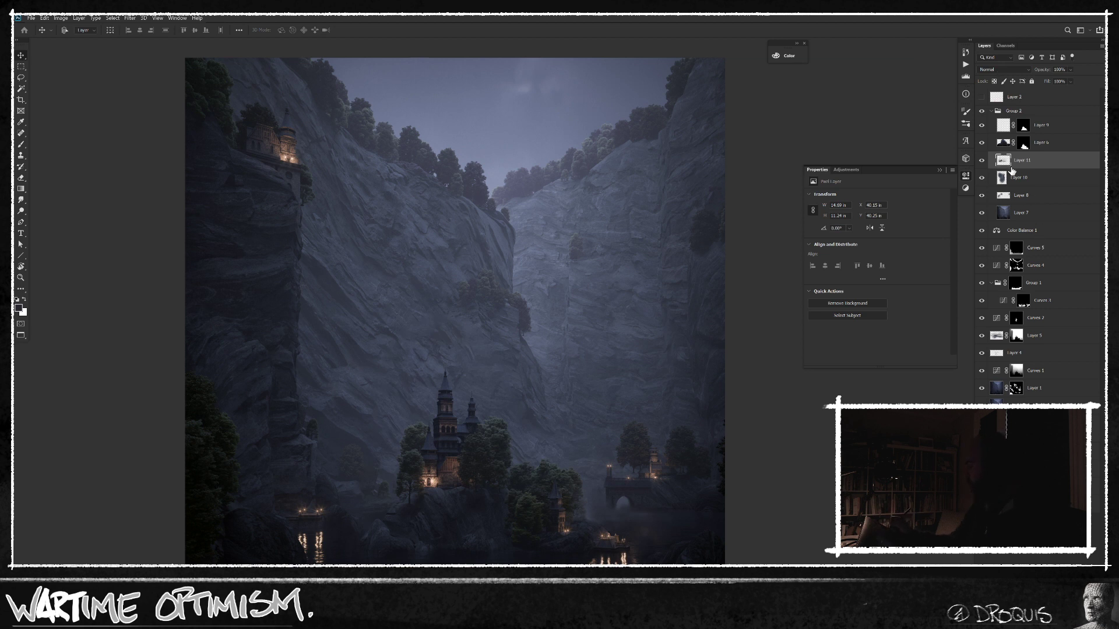
pyautogui.click(983, 213)
pyautogui.click(983, 213)
# Step: Erase part of Layer 7 beside the castle's outer tree to reveal the rocky shore behind, checking against the layer hidden
pyautogui.click(1002, 212)
pyautogui.press('e')
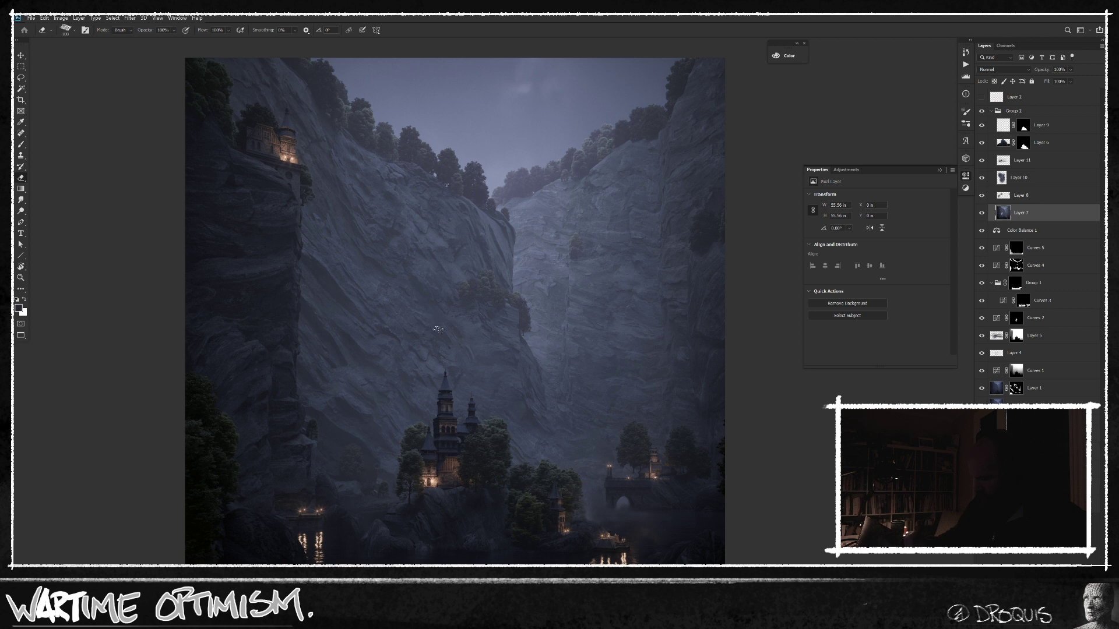
pyautogui.click(983, 211)
pyautogui.click(983, 211)
pyautogui.scroll(-1, 568, 396)
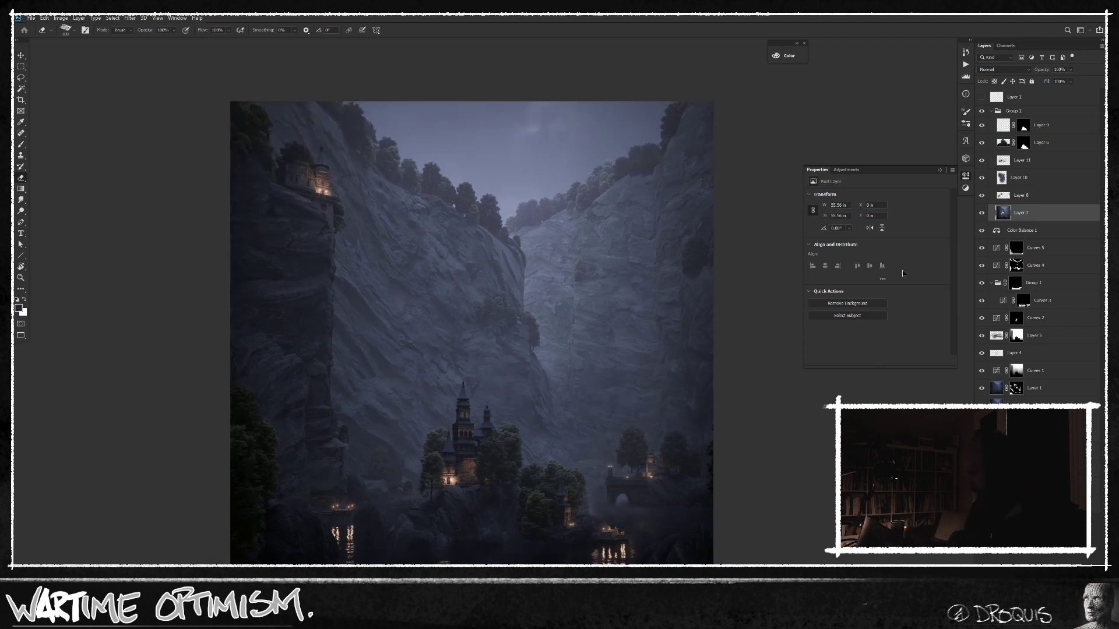
pyautogui.click(983, 214)
pyautogui.click(983, 213)
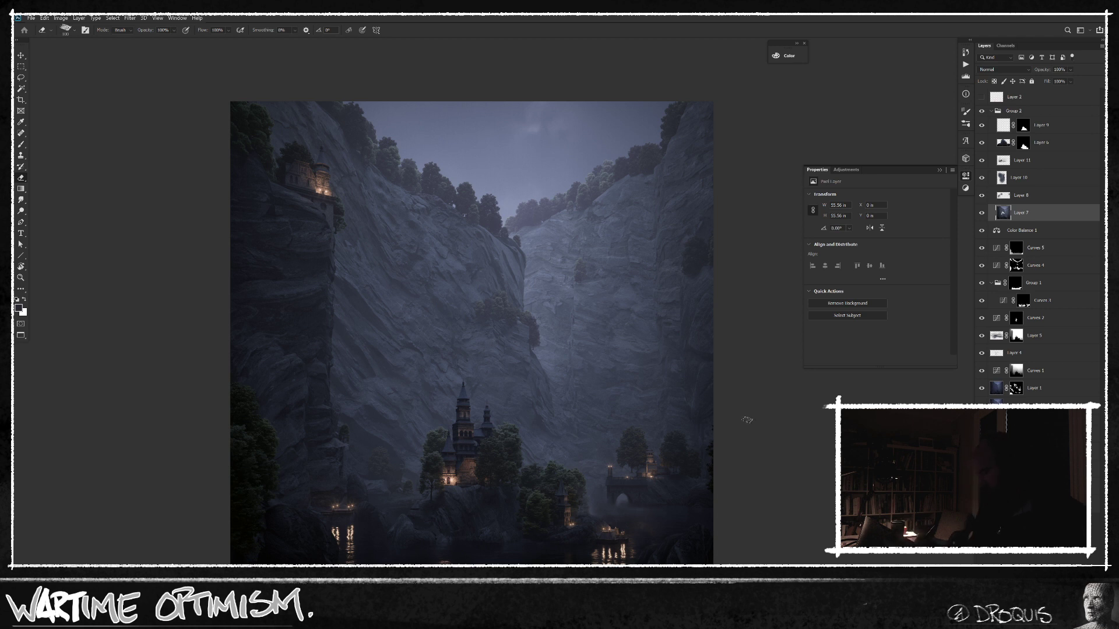
pyautogui.scroll(5, 430, 498)
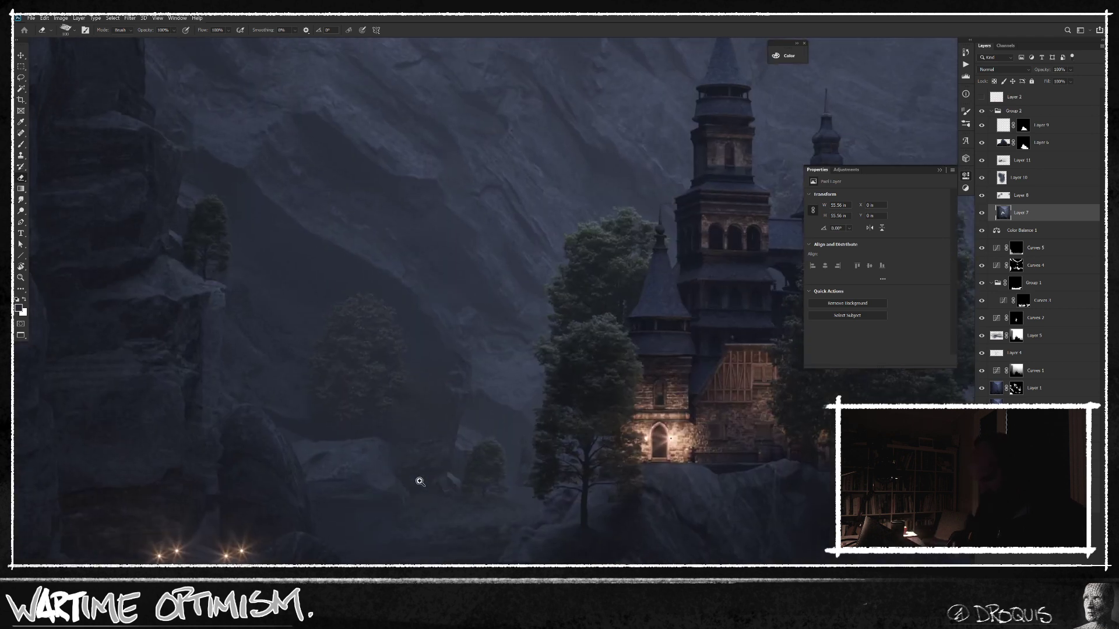
pyautogui.click(982, 214)
pyautogui.click(983, 215)
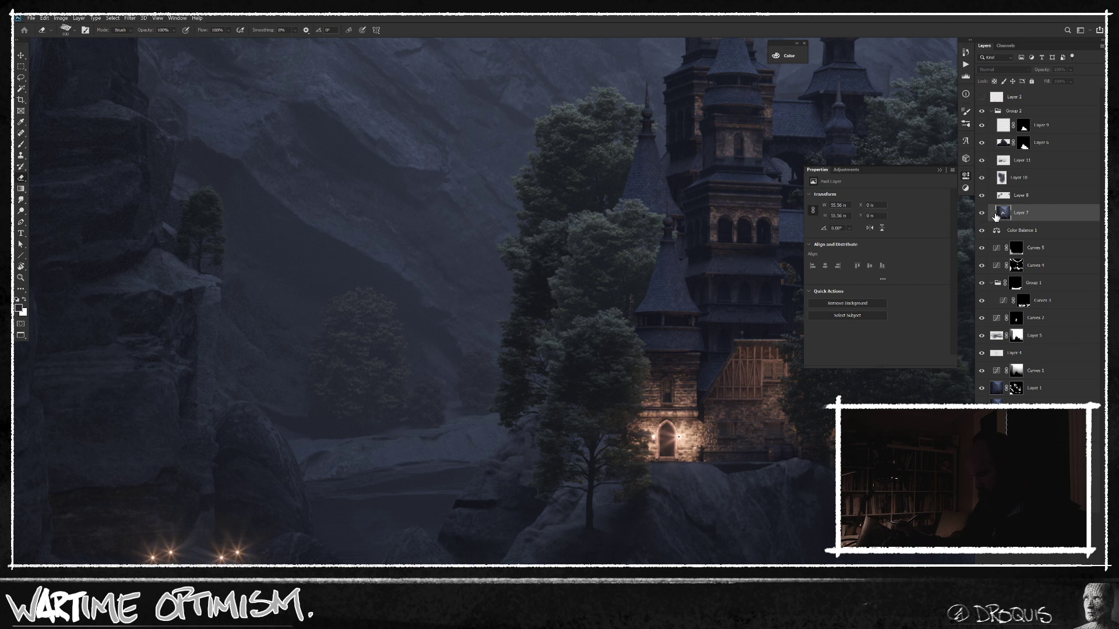
pyautogui.moveTo(384, 466)
pyautogui.mouseDown()
pyautogui.moveTo(422, 466)
pyautogui.moveTo(443, 407)
pyautogui.moveTo(461, 437)
pyautogui.moveTo(469, 312)
pyautogui.mouseUp()
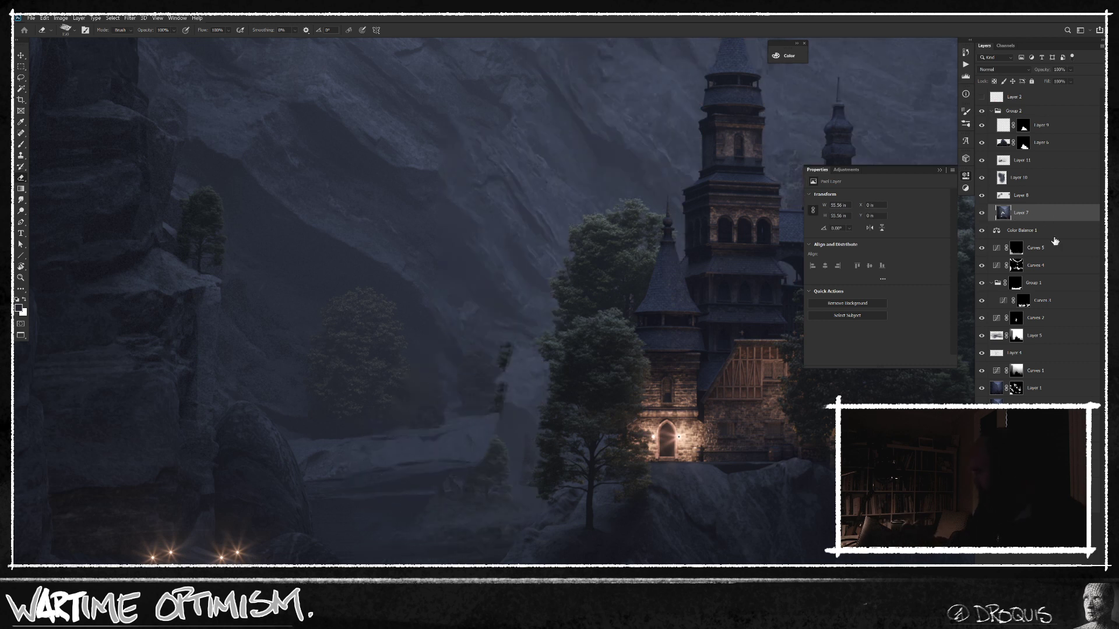
pyautogui.click(983, 213)
pyautogui.click(982, 214)
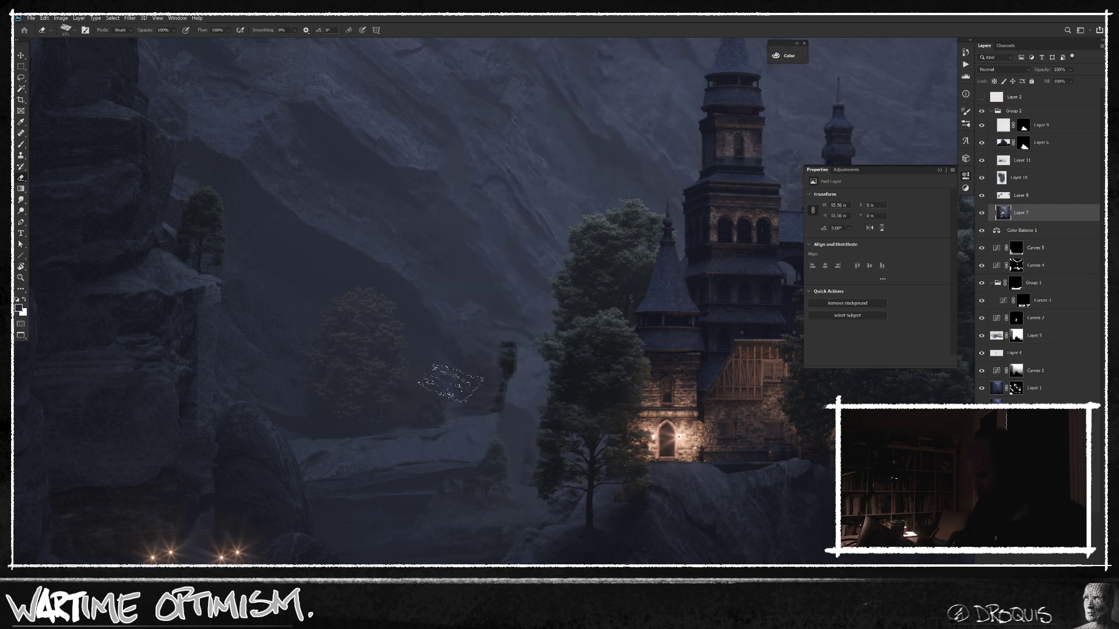
# Step: Add a new layer above Layer 11 and paint haze over the leftover tree fragment beside the castle
pyautogui.press('b')
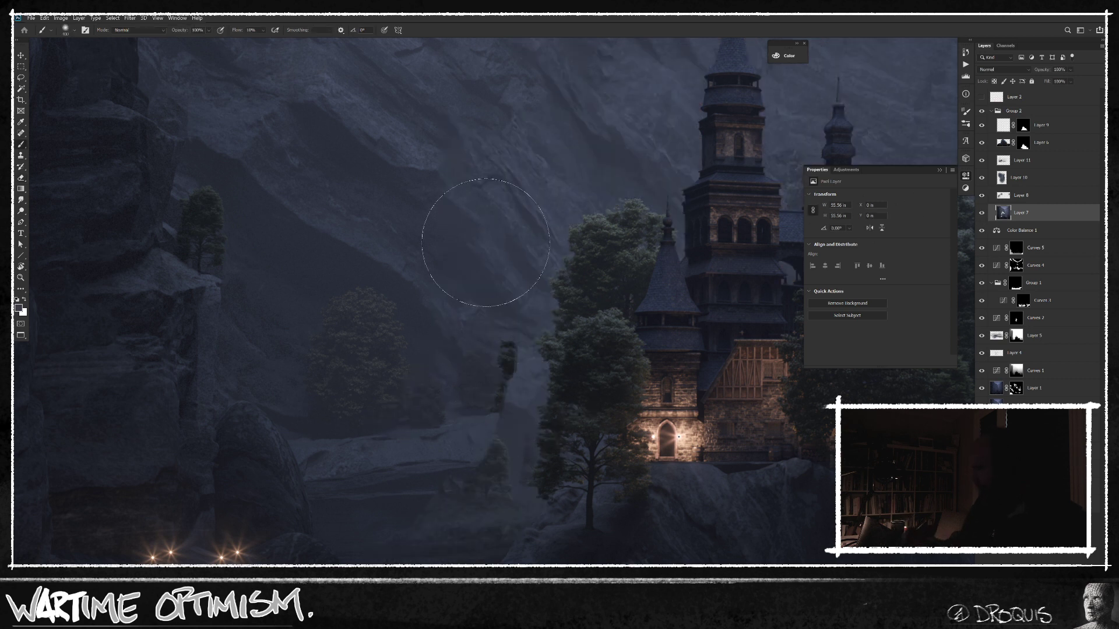
pyautogui.hotkey('ctrl', 'shift', 'alt', 'n')
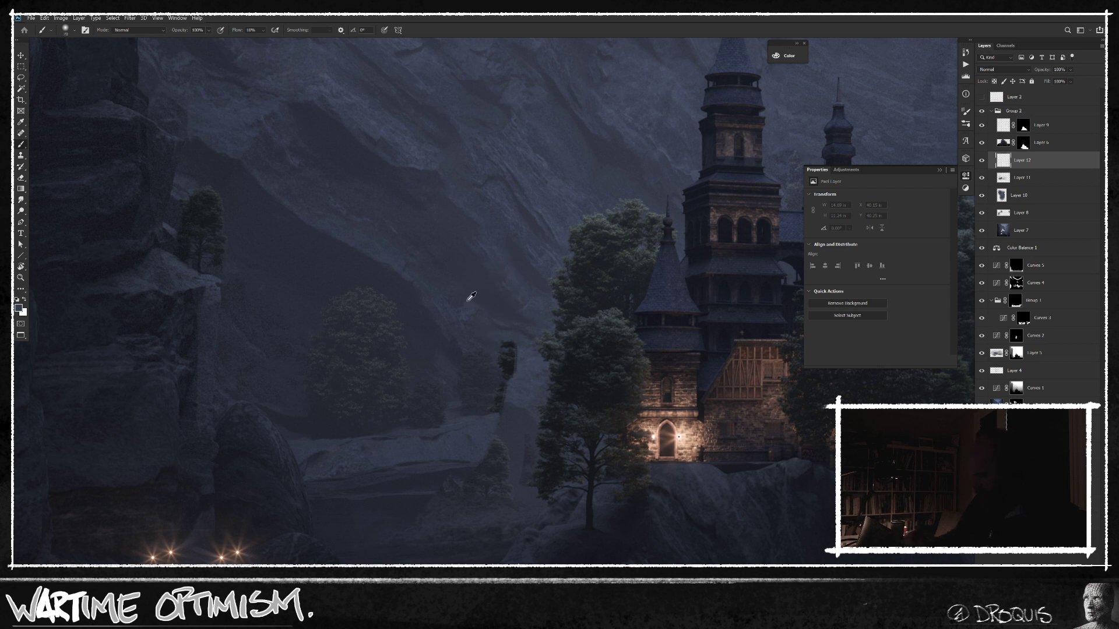
pyautogui.moveTo(512, 364)
pyautogui.mouseDown()
pyautogui.moveTo(504, 386)
pyautogui.moveTo(511, 364)
pyautogui.moveTo(509, 398)
pyautogui.moveTo(501, 390)
pyautogui.moveTo(517, 381)
pyautogui.moveTo(499, 411)
pyautogui.moveTo(501, 375)
pyautogui.moveTo(514, 388)
pyautogui.moveTo(514, 351)
pyautogui.moveTo(527, 414)
pyautogui.mouseUp()
pyautogui.keyDown('alt'); pyautogui.click(478, 428); pyautogui.keyUp('alt')
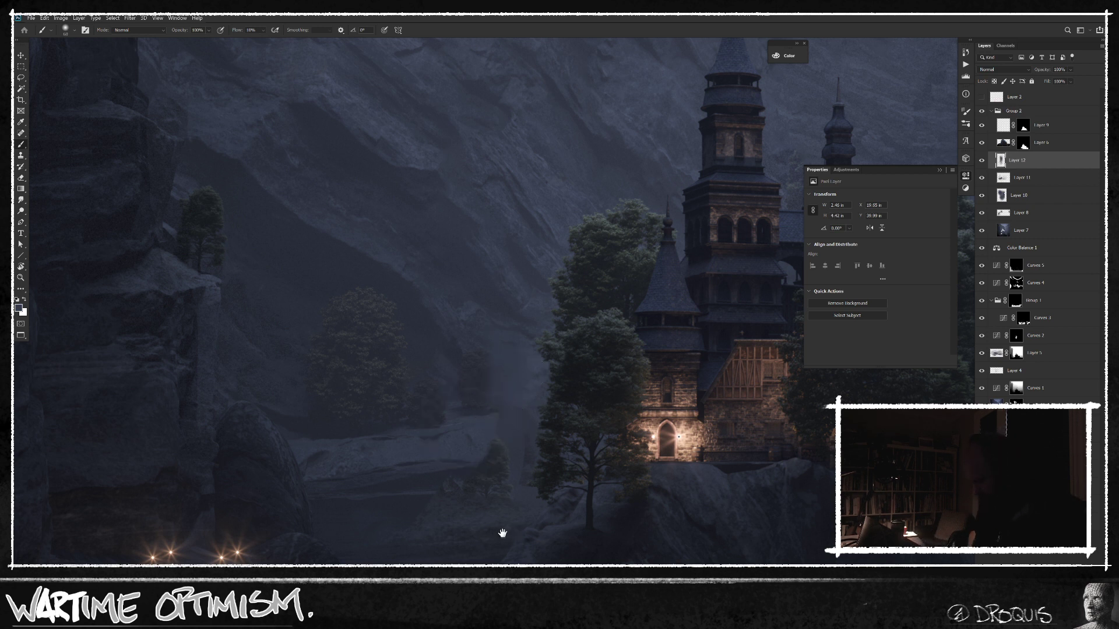
# Step: Clone shore texture on Layer 12 over the small dim tree beside the castle island with the Clone Stamp at 100% flow
pyautogui.moveTo(503, 534); pyautogui.dragTo(522, 466)
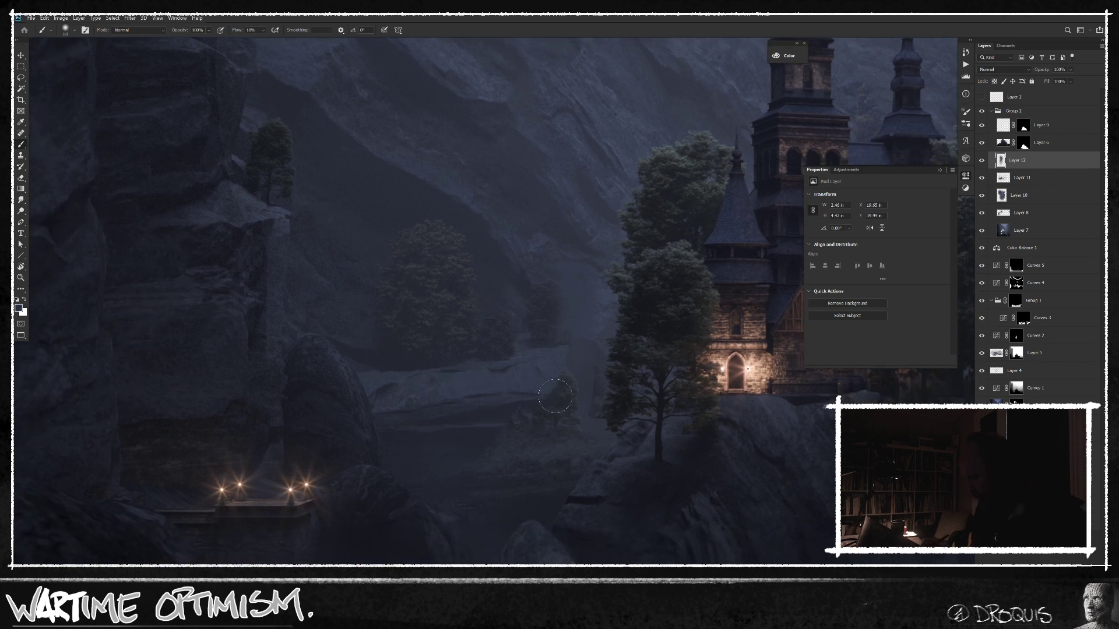
pyautogui.keyDown('alt'); pyautogui.click(481, 371); pyautogui.keyUp('alt')
pyautogui.rightClick(495, 275)
pyautogui.click(552, 329)
pyautogui.click(552, 187)
pyautogui.moveTo(239, 31); pyautogui.dragTo(473, 43)
pyautogui.keyDown('alt'); pyautogui.click(488, 398); pyautogui.keyUp('alt')
pyautogui.press('s')
pyautogui.moveTo(221, 30); pyautogui.dragTo(300, 31)
pyautogui.keyDown('alt'); pyautogui.click(478, 407); pyautogui.keyUp('alt')
pyautogui.press('[')
pyautogui.moveTo(528, 404)
pyautogui.mouseDown()
pyautogui.moveTo(562, 400)
pyautogui.moveTo(558, 419)
pyautogui.mouseUp()
# Step: Refine the shoreline and water beside the castle island on Layer 12 by cloning with a smaller stamp
pyautogui.press('[')
pyautogui.press('[')
pyautogui.press('[')
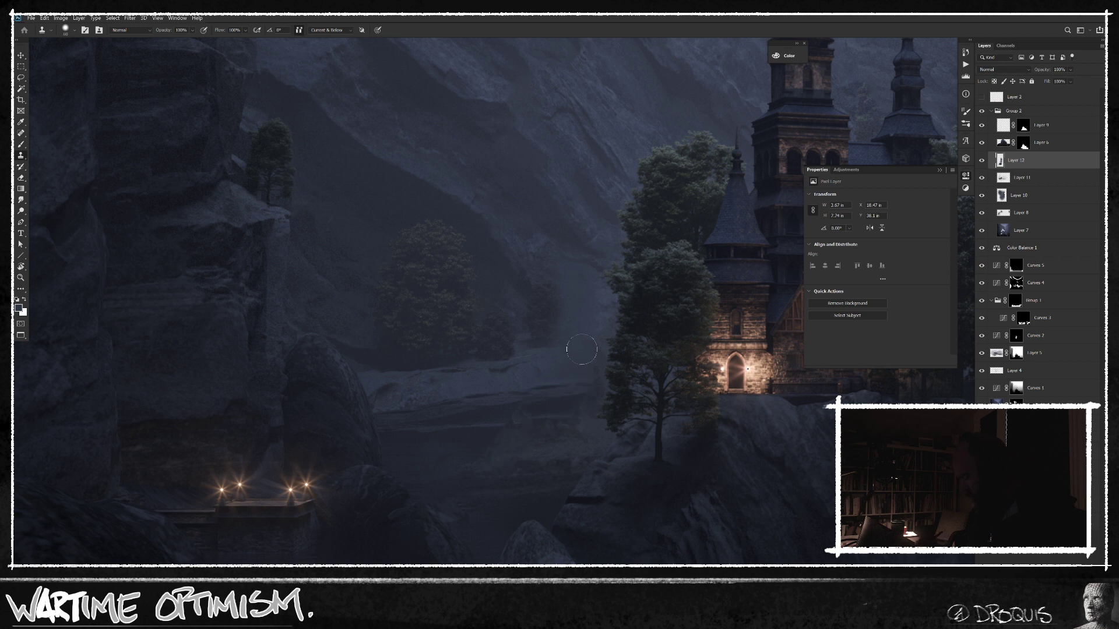
pyautogui.moveTo(593, 385)
pyautogui.mouseDown()
pyautogui.moveTo(593, 370)
pyautogui.moveTo(567, 418)
pyautogui.mouseUp()
pyautogui.press('[')
pyautogui.keyDown('alt'); pyautogui.click(445, 442); pyautogui.keyUp('alt')
pyautogui.moveTo(483, 431); pyautogui.dragTo(480, 452)
# Step: Add a new layer above Layer 9 and clone the rocky shore edge up to the castle's outer tree
pyautogui.click(1059, 127)
pyautogui.hotkey('ctrl', 'alt', 'shift', 'n')
pyautogui.keyDown('alt'); pyautogui.click(548, 396); pyautogui.keyUp('alt')
pyautogui.moveTo(592, 378)
pyautogui.mouseDown()
pyautogui.moveTo(579, 359)
pyautogui.moveTo(564, 358)
pyautogui.moveTo(498, 387)
pyautogui.mouseUp()
pyautogui.moveTo(593, 345); pyautogui.dragTo(580, 353)
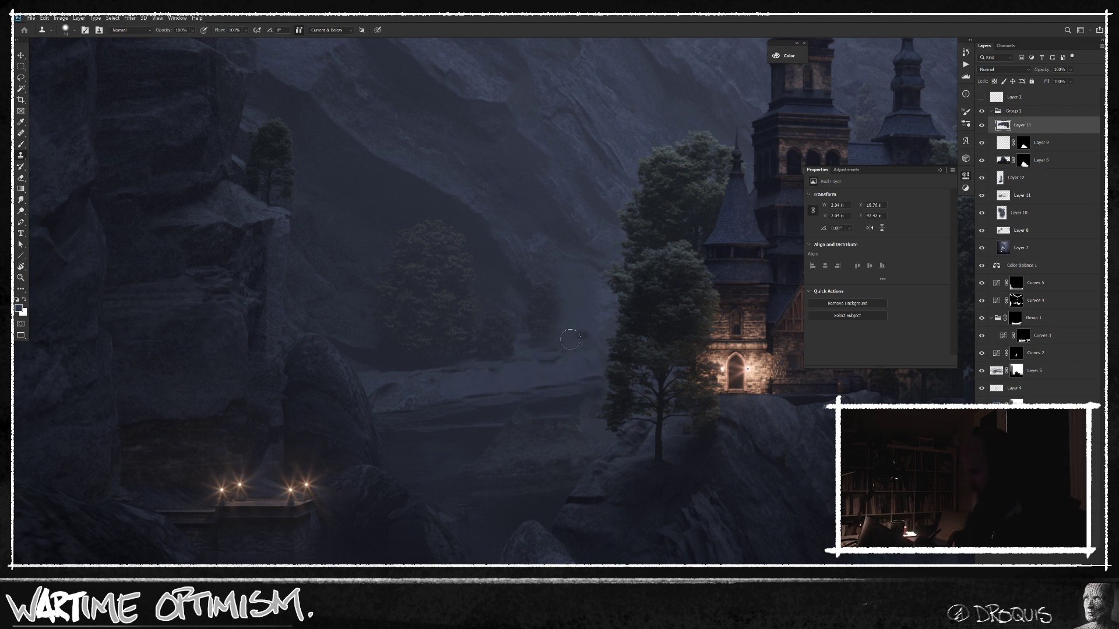
# Step: Clone cliff and haze texture on Layer 13 over the area beside the castle's outer tree, resampling from nearby rock
pyautogui.keyDown('alt'); pyautogui.click(576, 229); pyautogui.keyUp('alt')
pyautogui.keyDown('alt'); pyautogui.click(582, 166); pyautogui.keyUp('alt')
pyautogui.moveTo(556, 297); pyautogui.dragTo(550, 287)
pyautogui.moveTo(560, 308); pyautogui.dragTo(544, 308)
pyautogui.keyDown('alt'); pyautogui.click(591, 183); pyautogui.keyUp('alt')
pyautogui.moveTo(518, 269)
pyautogui.mouseDown()
pyautogui.moveTo(536, 293)
pyautogui.moveTo(551, 287)
pyautogui.moveTo(546, 272)
pyautogui.moveTo(533, 332)
pyautogui.mouseUp()
pyautogui.keyDown('alt'); pyautogui.click(498, 240); pyautogui.keyUp('alt')
pyautogui.moveTo(525, 283)
pyautogui.mouseDown()
pyautogui.moveTo(534, 328)
pyautogui.moveTo(535, 279)
pyautogui.moveTo(565, 342)
pyautogui.mouseUp()
pyautogui.keyDown('alt'); pyautogui.click(530, 274); pyautogui.keyUp('alt')
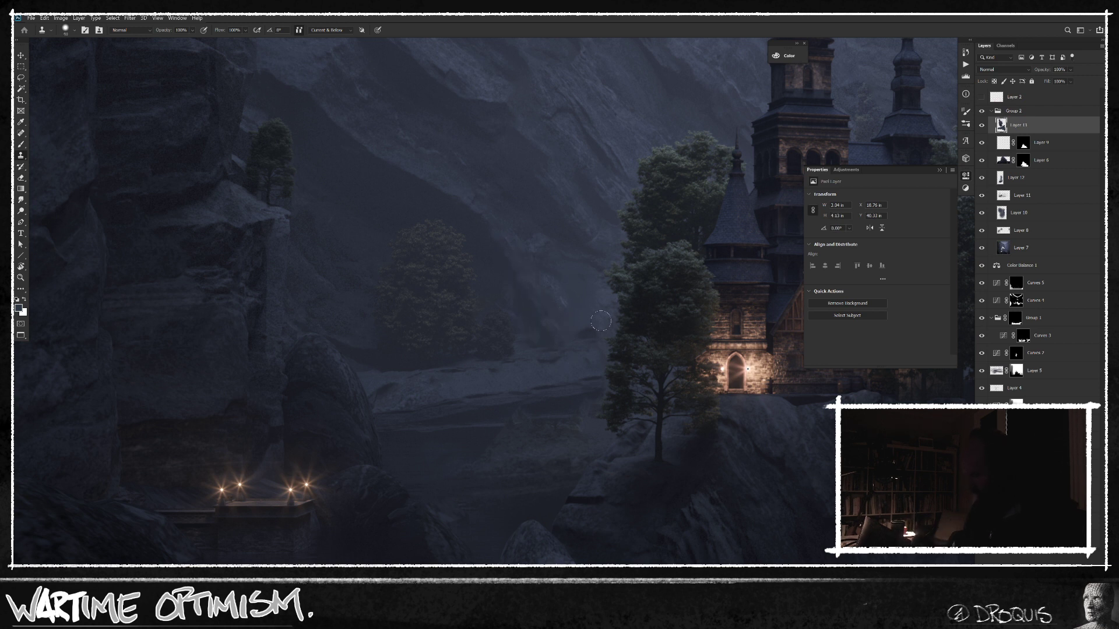
# Step: Clone dark water texture on Layer 13 over the shoreline between the castle island and the torch-lit dock
pyautogui.keyDown('alt'); pyautogui.click(440, 430); pyautogui.keyUp('alt')
pyautogui.moveTo(519, 425); pyautogui.dragTo(510, 417)
pyautogui.keyDown('alt'); pyautogui.click(432, 451); pyautogui.keyUp('alt')
pyautogui.moveTo(497, 458); pyautogui.dragTo(491, 460)
pyautogui.moveTo(556, 513)
pyautogui.mouseDown()
pyautogui.moveTo(532, 456)
pyautogui.moveTo(460, 398)
pyautogui.mouseUp()
pyautogui.scroll(-2, 602, 471)
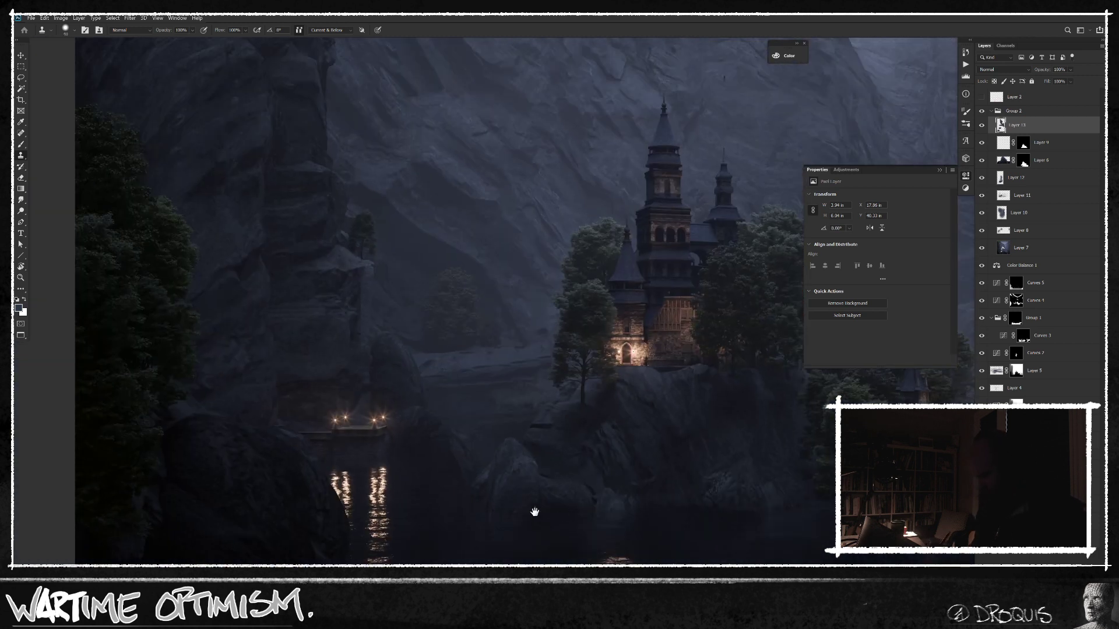
# Step: Paint sampled dark water colour over the rocks between the dock and the castle island with a smaller brush
pyautogui.press('b')
pyautogui.keyDown('alt'); pyautogui.click(416, 458); pyautogui.keyUp('alt')
pyautogui.press('[')
pyautogui.moveTo(436, 457)
pyautogui.mouseDown()
pyautogui.moveTo(462, 423)
pyautogui.moveTo(443, 454)
pyautogui.moveTo(465, 464)
pyautogui.moveTo(432, 493)
pyautogui.moveTo(471, 465)
pyautogui.moveTo(441, 502)
pyautogui.moveTo(464, 471)
pyautogui.mouseUp()
pyautogui.keyDown('alt'); pyautogui.click(420, 510); pyautogui.keyUp('alt')
pyautogui.press('[')
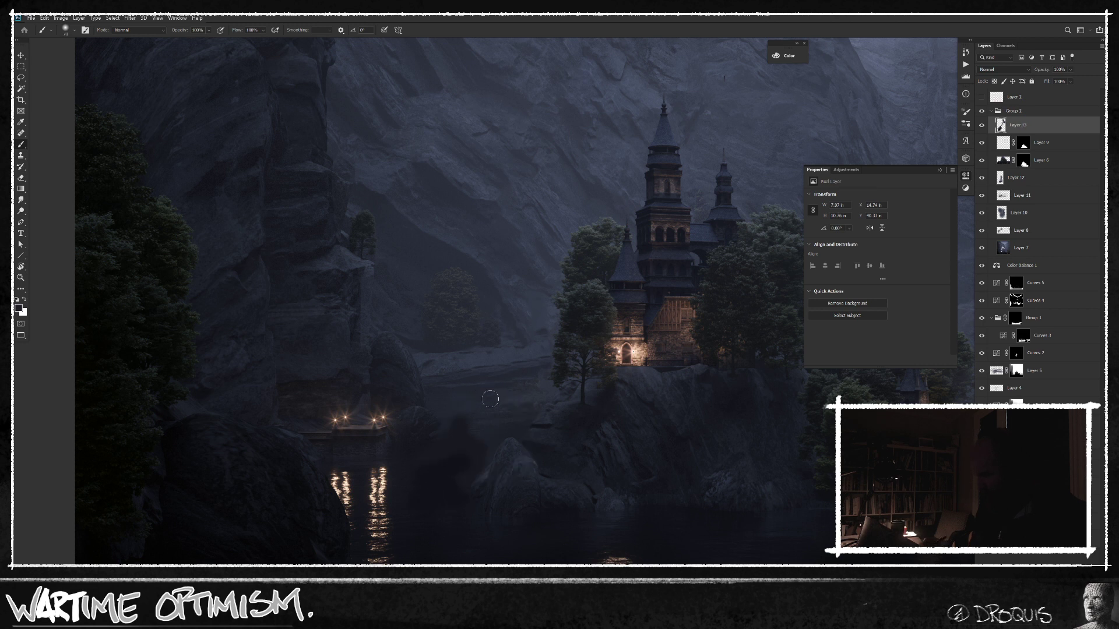
# Step: Lower the brush flow to 10% and blend the painted dark patch beside the island with sampled haze and water tones
pyautogui.hotkey('shift', '1')
pyautogui.keyDown('alt'); pyautogui.click(491, 381); pyautogui.keyUp('alt')
pyautogui.moveTo(460, 472)
pyautogui.mouseDown()
pyautogui.moveTo(427, 487)
pyautogui.moveTo(426, 502)
pyautogui.mouseUp()
pyautogui.press(']')
pyautogui.press(']')
pyautogui.keyDown('alt'); pyautogui.click(454, 531); pyautogui.keyUp('alt')
pyautogui.scroll(-3, 632, 464)
pyautogui.moveTo(674, 462); pyautogui.dragTo(594, 405)
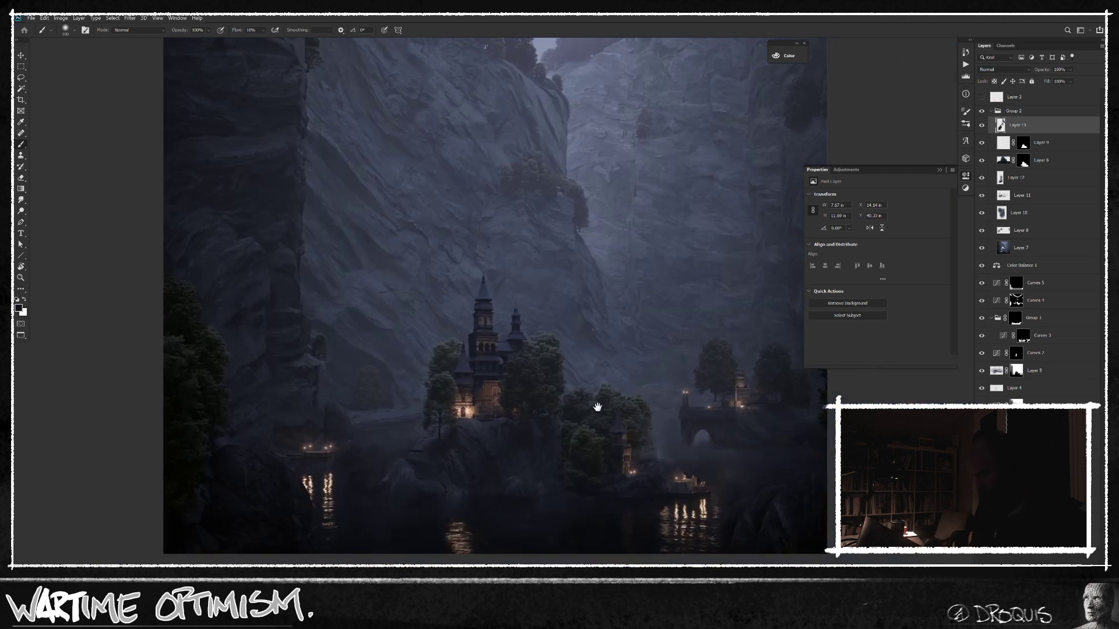
# Step: Brush a softly sampled tone over the misty water just beside the torch-lit dock
pyautogui.keyDown('alt'); pyautogui.click(385, 445); pyautogui.keyUp('alt')
pyautogui.press('[')
pyautogui.moveTo(363, 466); pyautogui.dragTo(353, 463)
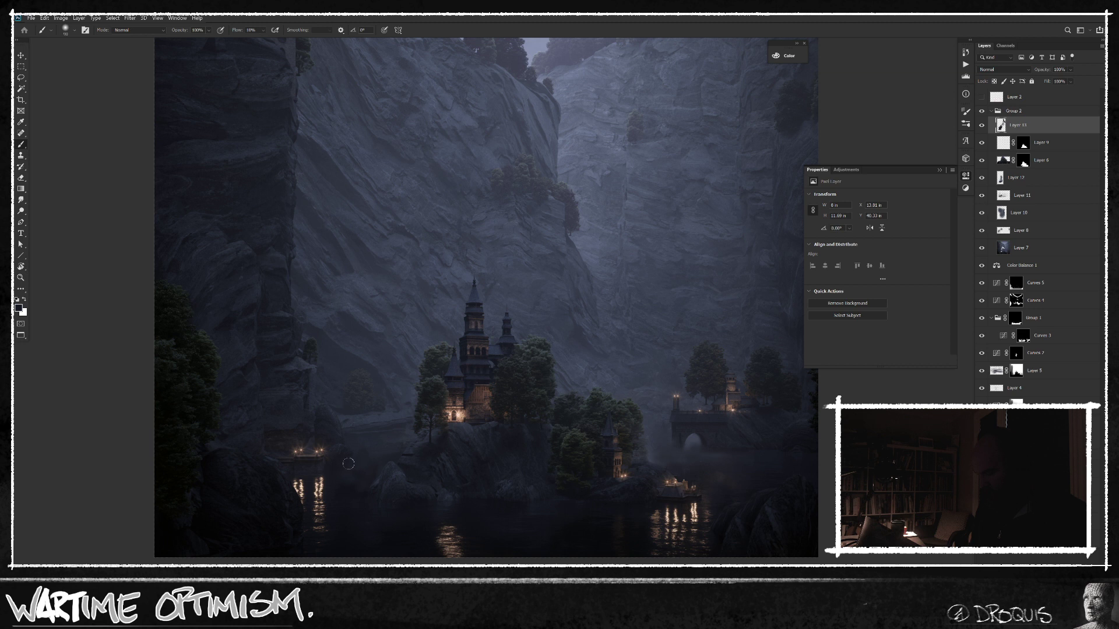
pyautogui.scroll(-2, 691, 465)
pyautogui.moveTo(712, 366); pyautogui.dragTo(638, 386)
pyautogui.press('v')
pyautogui.scroll(-1, 740, 440)
pyautogui.moveTo(724, 474); pyautogui.dragTo(704, 477)
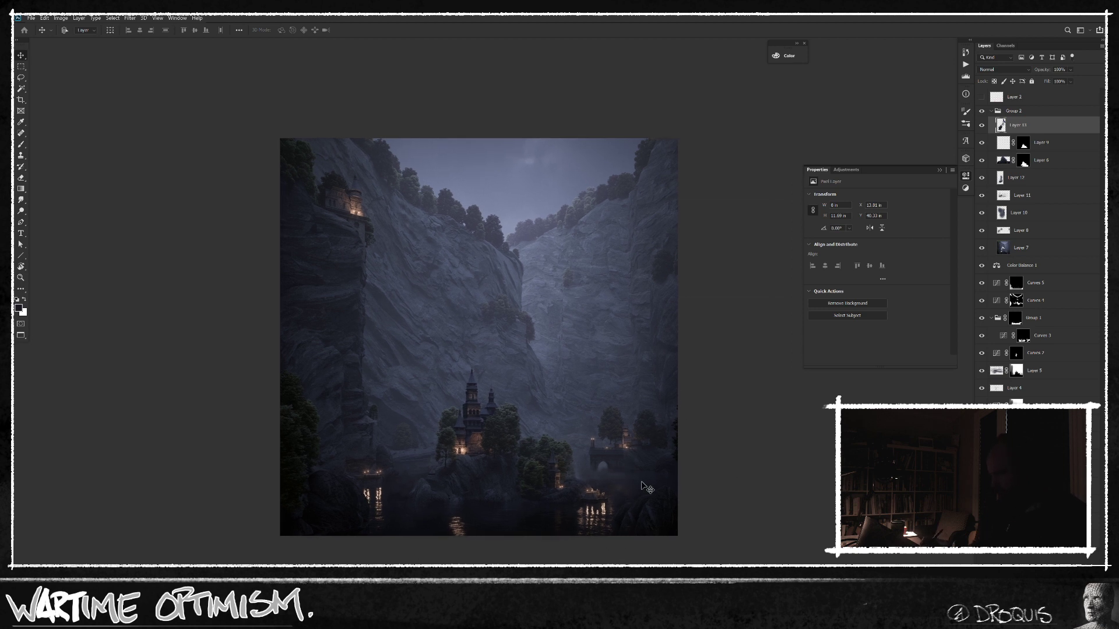
# Step: Toggle the visibility of Group 2 to compare the whole composition before and after repositioning the castle island
pyautogui.click(982, 112)
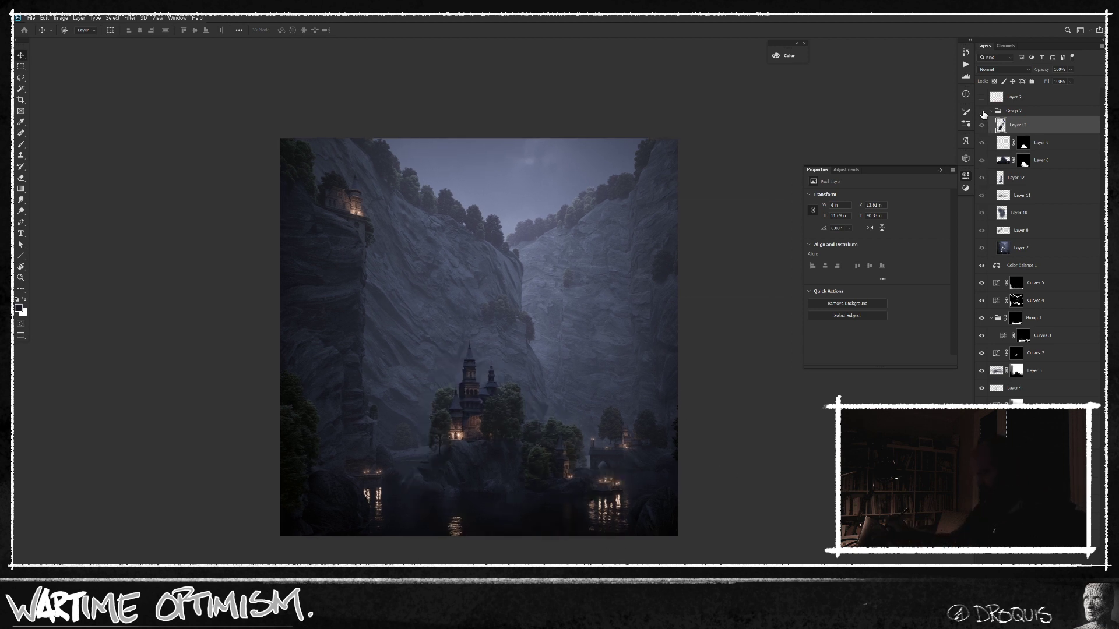
pyautogui.click(983, 112)
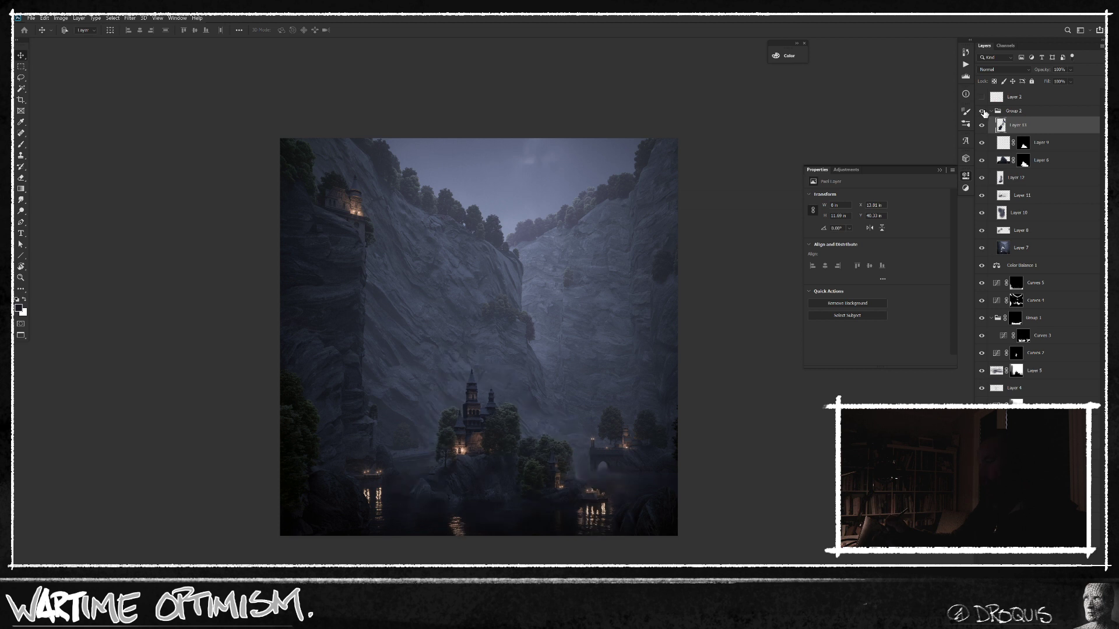
pyautogui.click(984, 113)
pyautogui.click(983, 112)
pyautogui.click(984, 112)
pyautogui.click(984, 112)
pyautogui.click(984, 112)
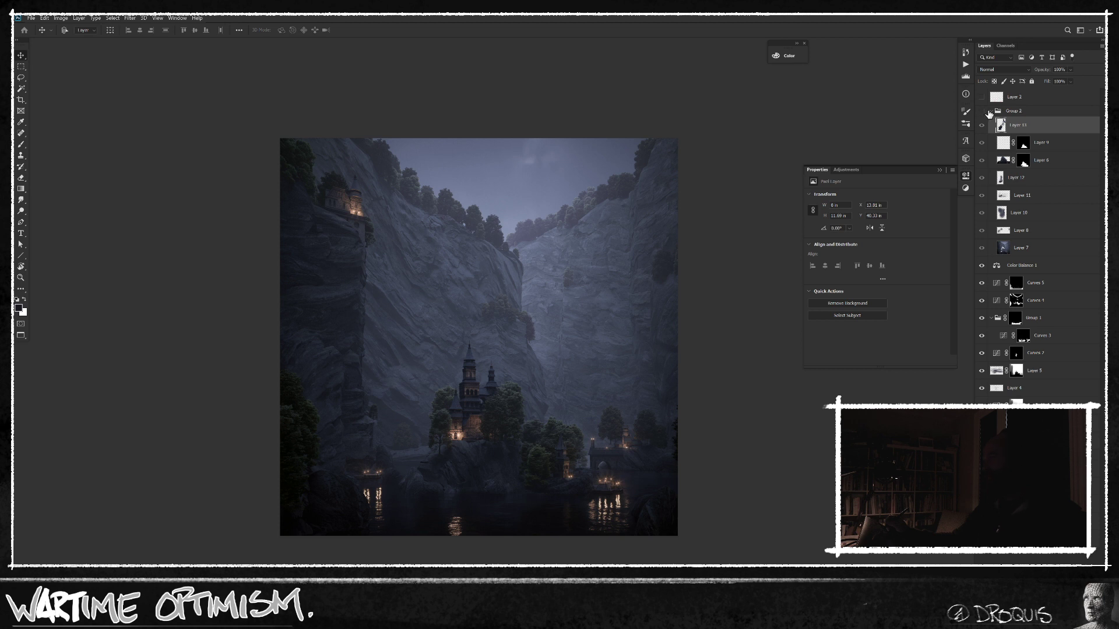
pyautogui.click(989, 114)
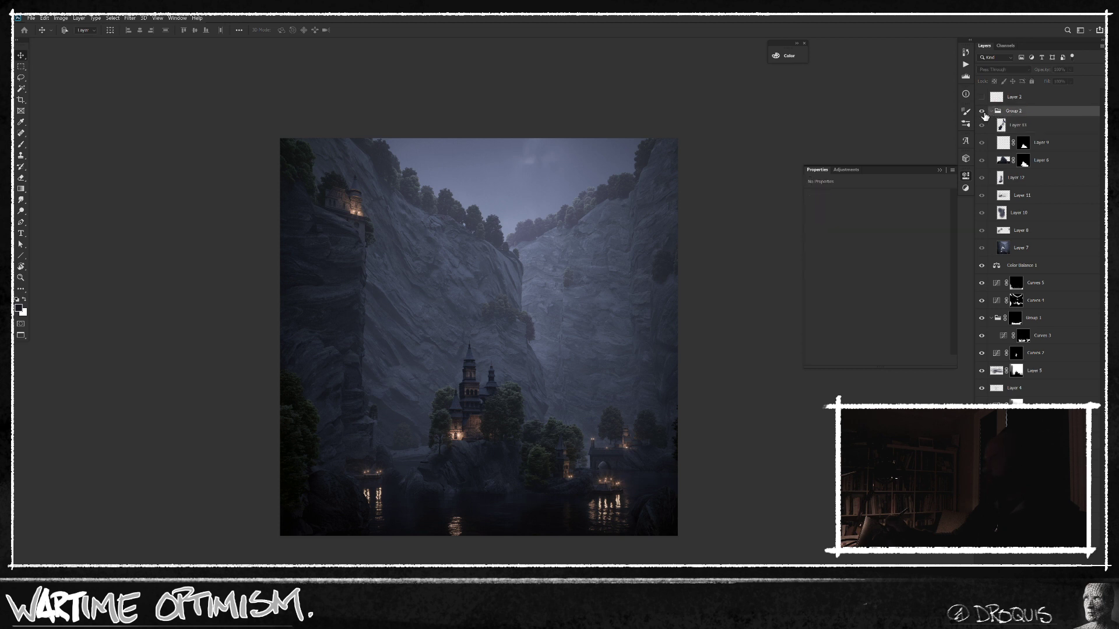
pyautogui.click(983, 111)
pyautogui.press('f')
pyautogui.press('f')
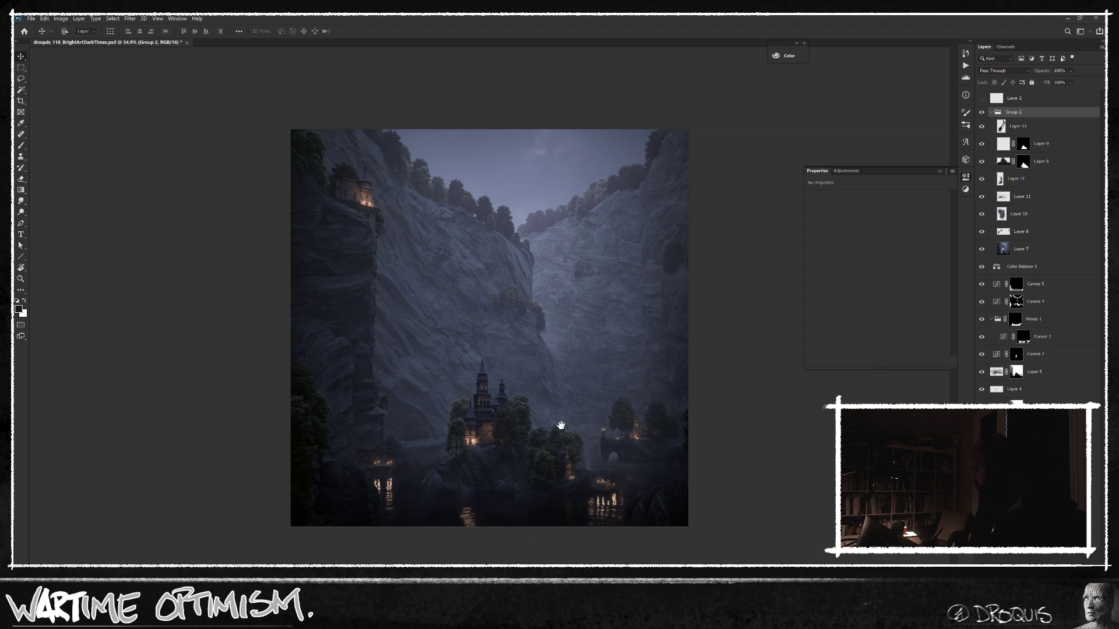
pyautogui.click(984, 112)
pyautogui.moveTo(716, 432); pyautogui.dragTo(705, 433)
pyautogui.press('b')
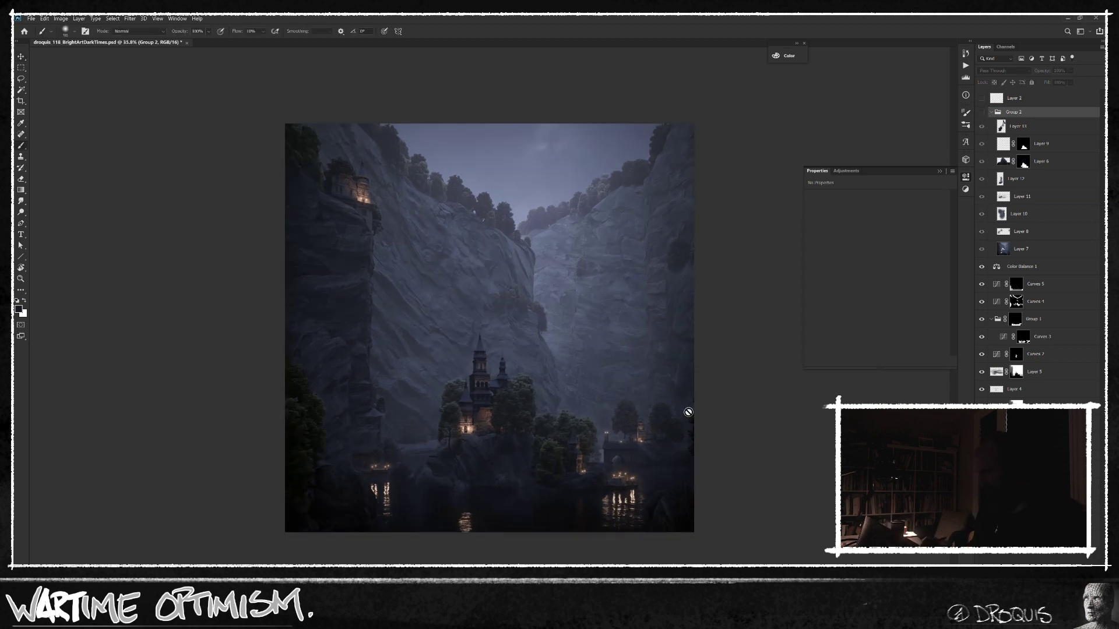
pyautogui.click(983, 113)
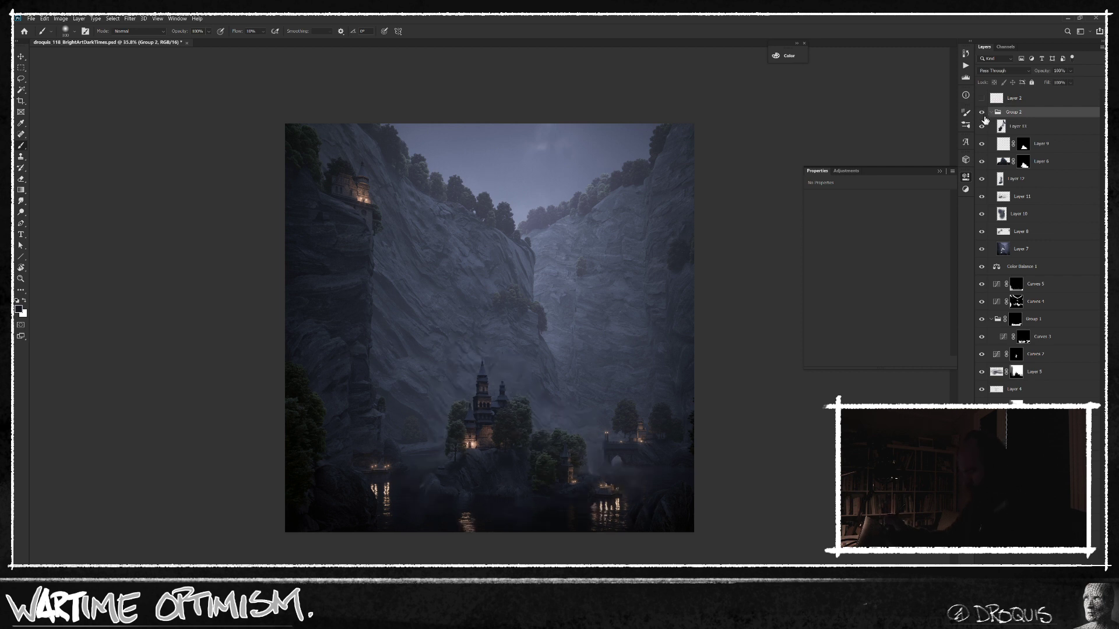
# Step: Collapse Group 2, stamp all visible layers into a merged layer above it, and set that layer's blend mode to Screen
pyautogui.hotkey('ctrl', 'shift', 'alt', 'n')
pyautogui.hotkey('ctrl', 'z')
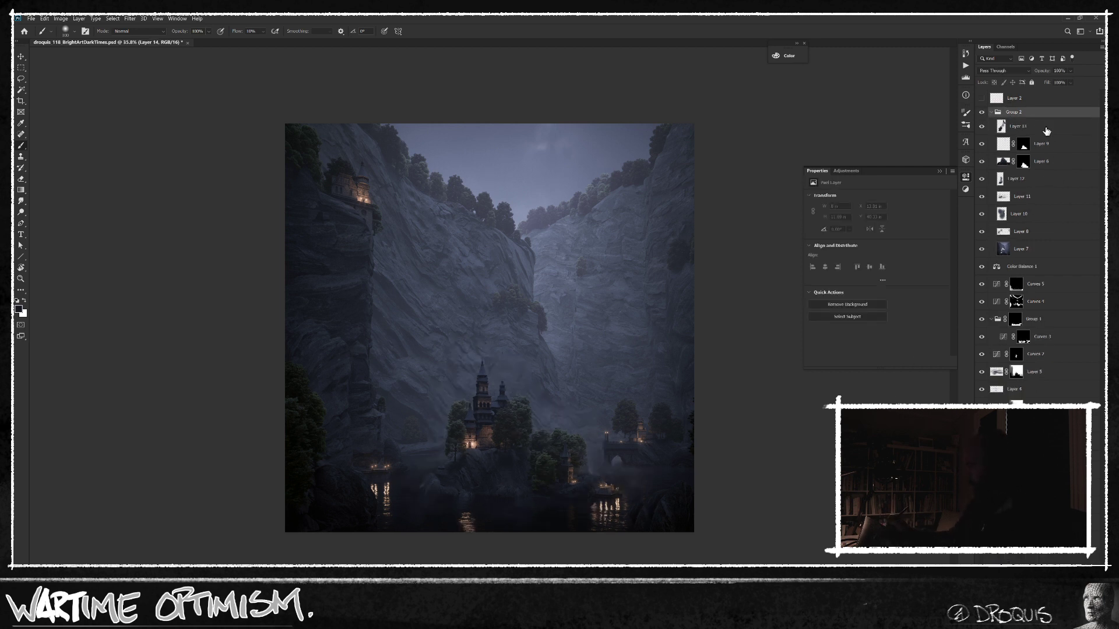
pyautogui.click(992, 113)
pyautogui.hotkey('ctrl', 'shift', 'alt', 'e')
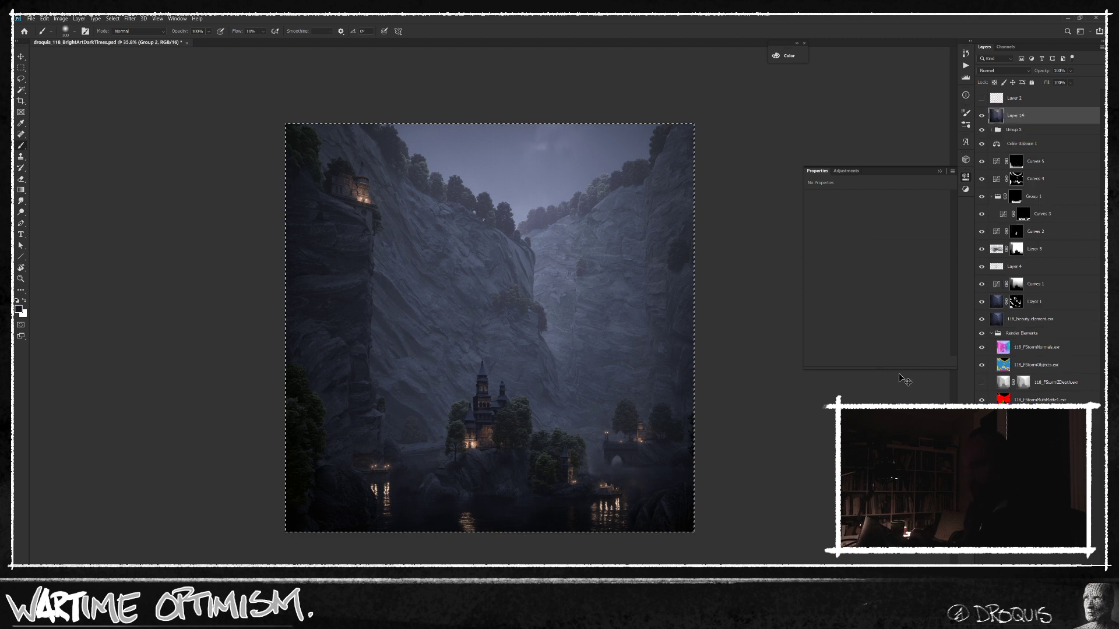
pyautogui.click(1003, 70)
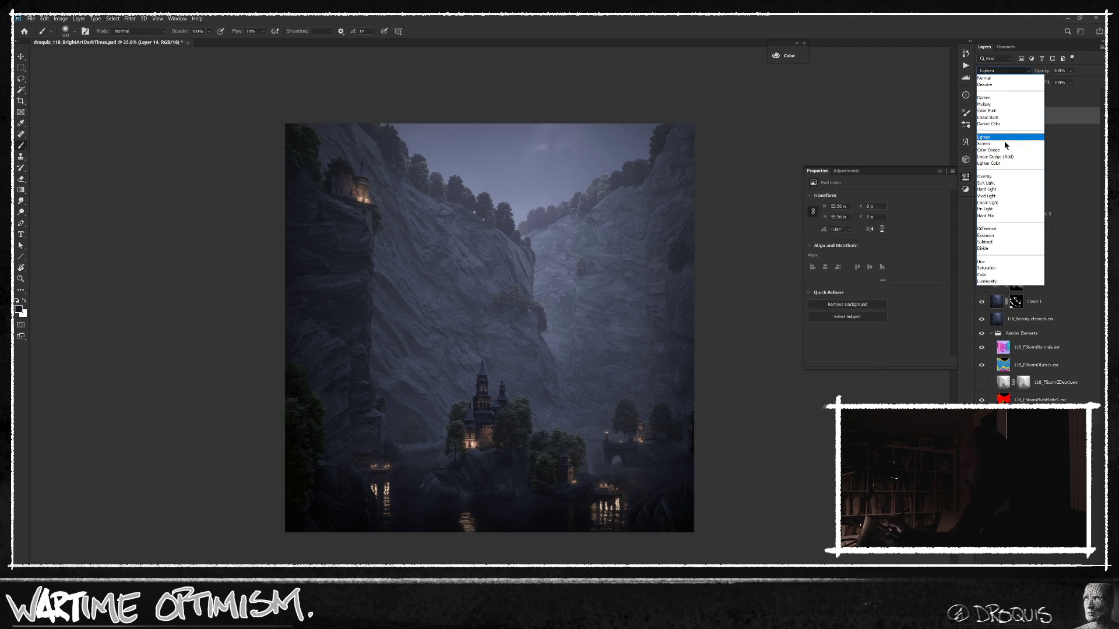
pyautogui.click(1004, 143)
# Step: Apply a Gaussian Blur to the merged Screen layer for a soft glow
pyautogui.hotkey('ctrl', 'alt', 'f')
pyautogui.click(516, 412)
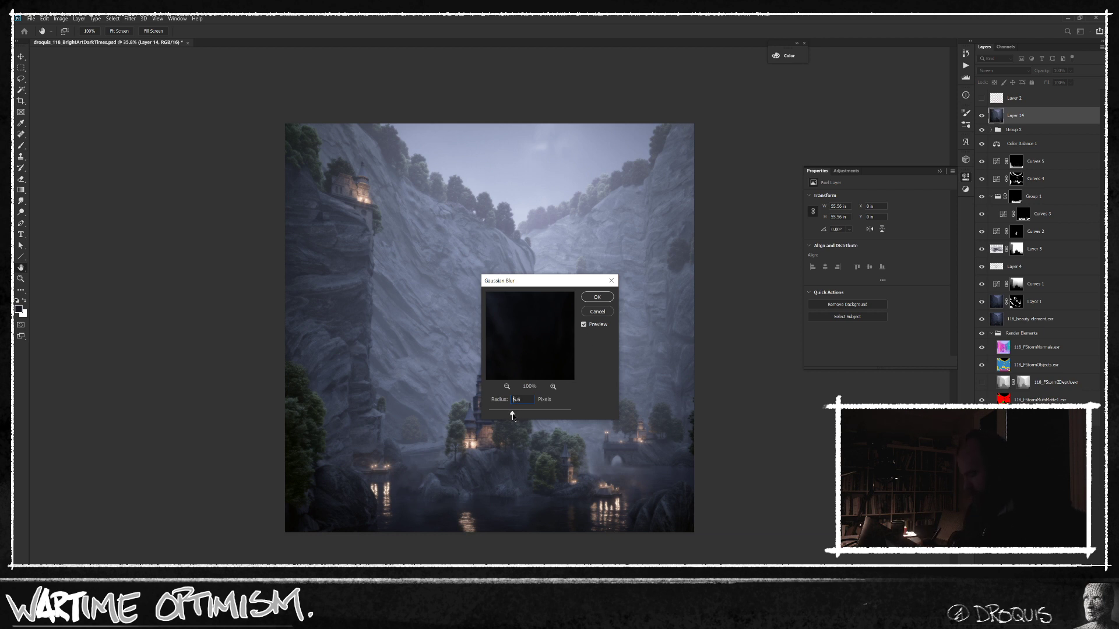
pyautogui.click(597, 297)
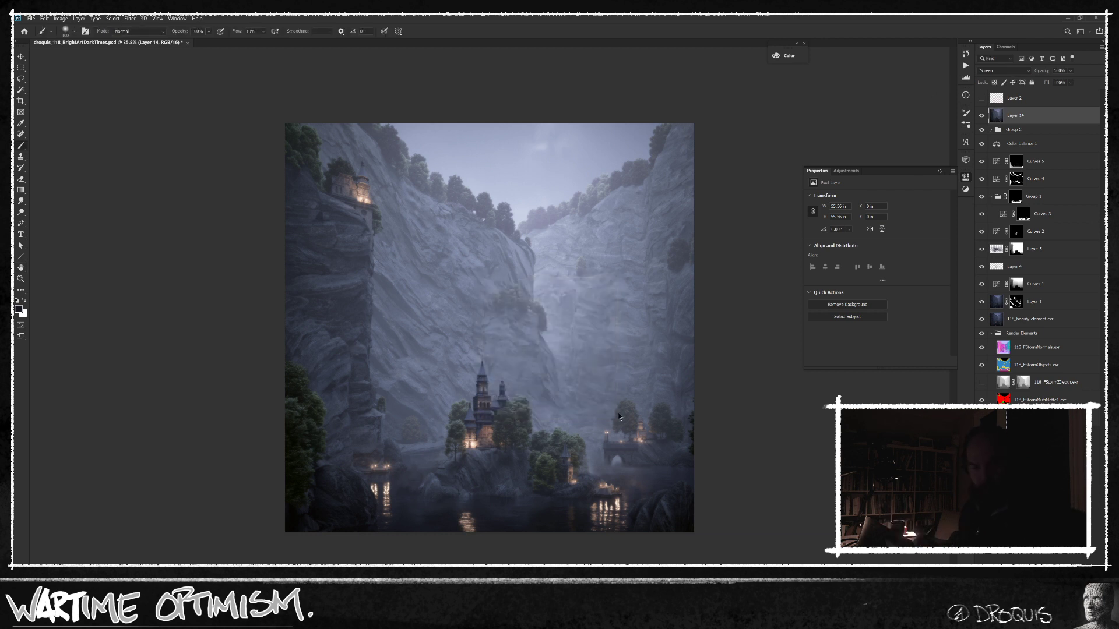
# Step: Clip a Hue/Saturation adjustment to Layer 14 and raise its saturation to +27
pyautogui.hotkey('ctrl', 'u')
pyautogui.click(479, 229)
pyautogui.click(530, 216)
pyautogui.moveTo(895, 246); pyautogui.dragTo(897, 246)
# Step: Clip a second Hue/Saturation adjustment to Layer 14, colorize it towards violet-blue, and reduce its opacity
pyautogui.hotkey('ctrl', 'u')
pyautogui.click(473, 231)
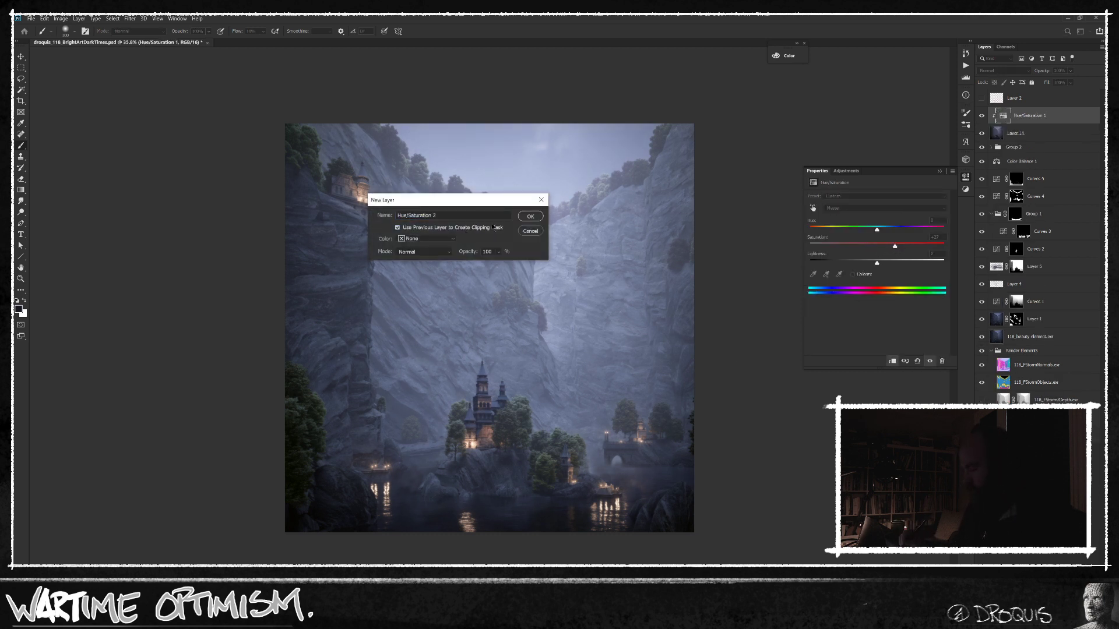
pyautogui.click(531, 217)
pyautogui.click(861, 275)
pyautogui.moveTo(811, 230); pyautogui.dragTo(889, 235)
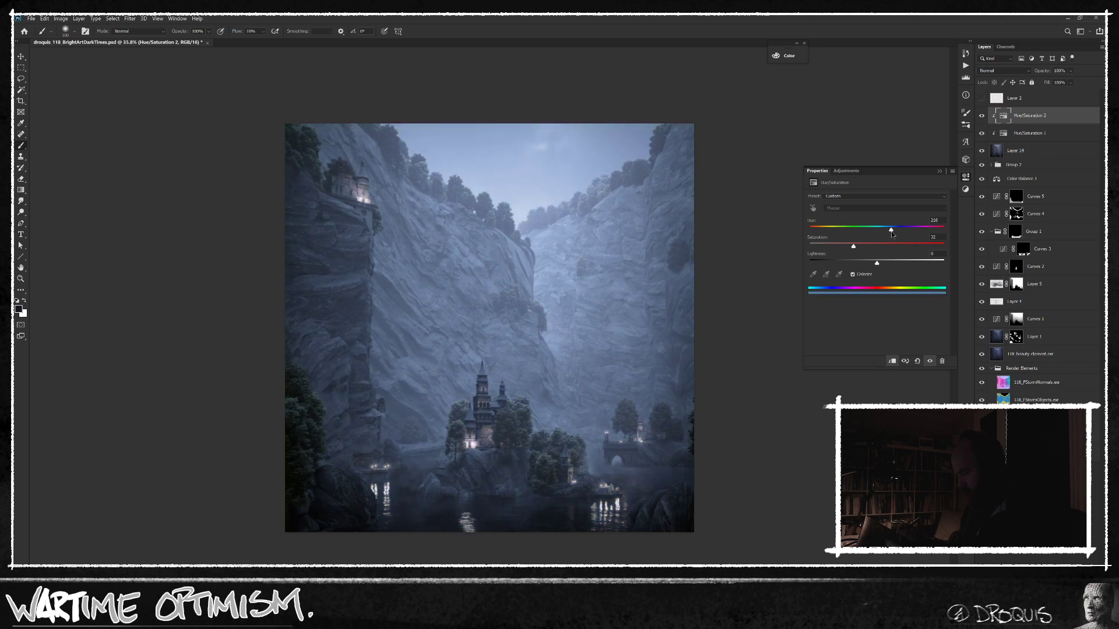
pyautogui.moveTo(895, 236); pyautogui.dragTo(912, 236)
pyautogui.moveTo(1043, 70); pyautogui.dragTo(756, 95)
# Step: Add a black mask to Layer 14 and raise its Levels output black to 30 for a faint overall glow
pyautogui.click(1043, 152)
pyautogui.keyDown('alt'); pyautogui.click(1025, 610); pyautogui.keyUp('alt')
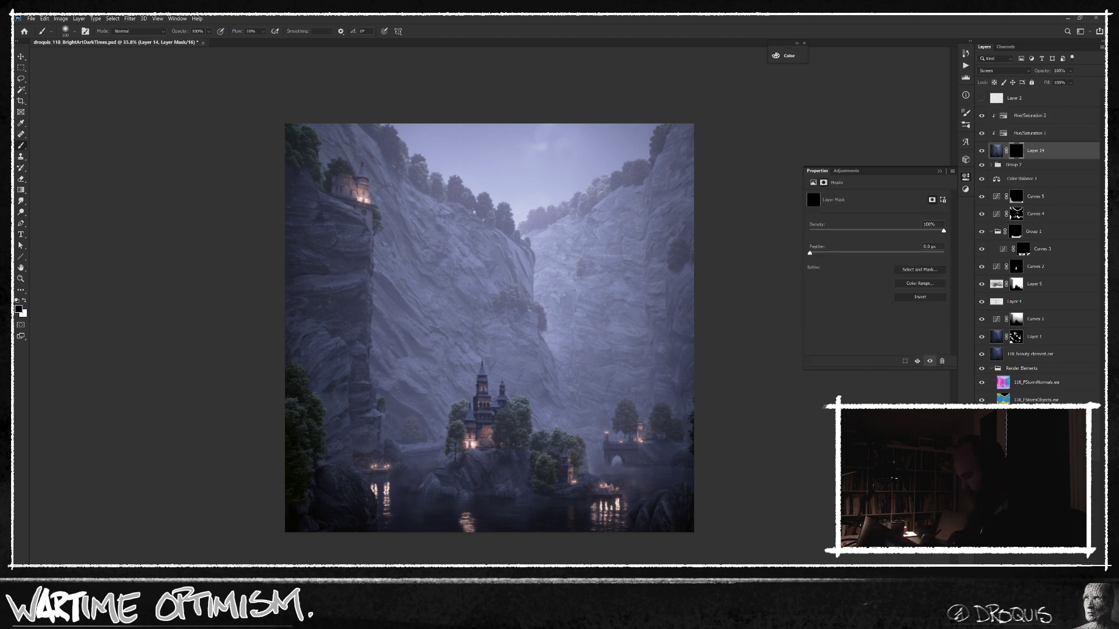
pyautogui.hotkey('ctrl', 'l')
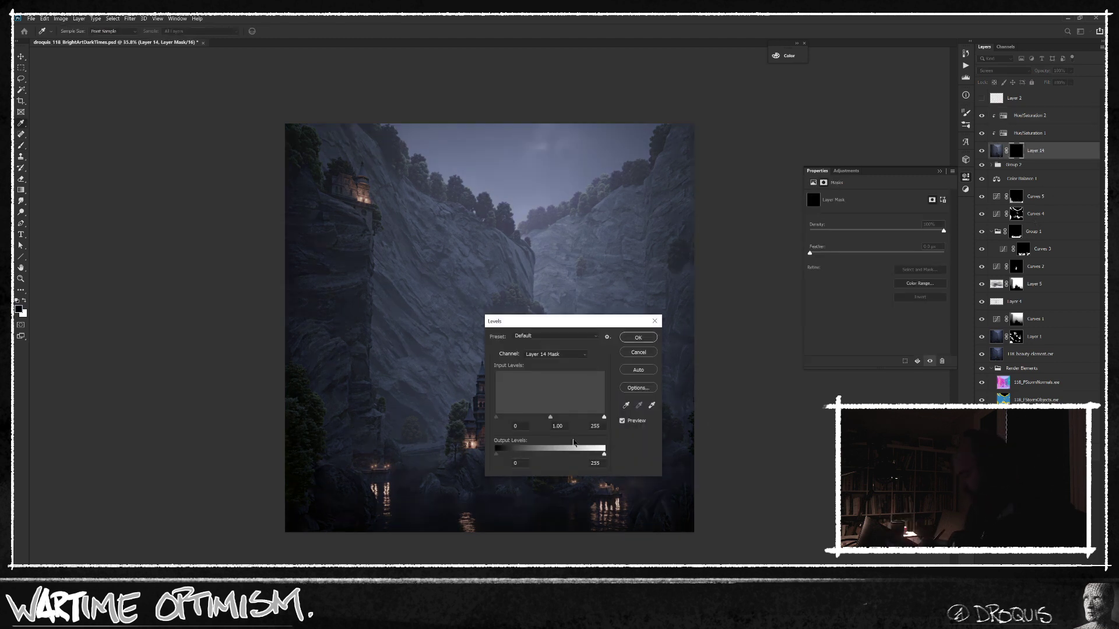
pyautogui.moveTo(496, 453); pyautogui.dragTo(509, 453)
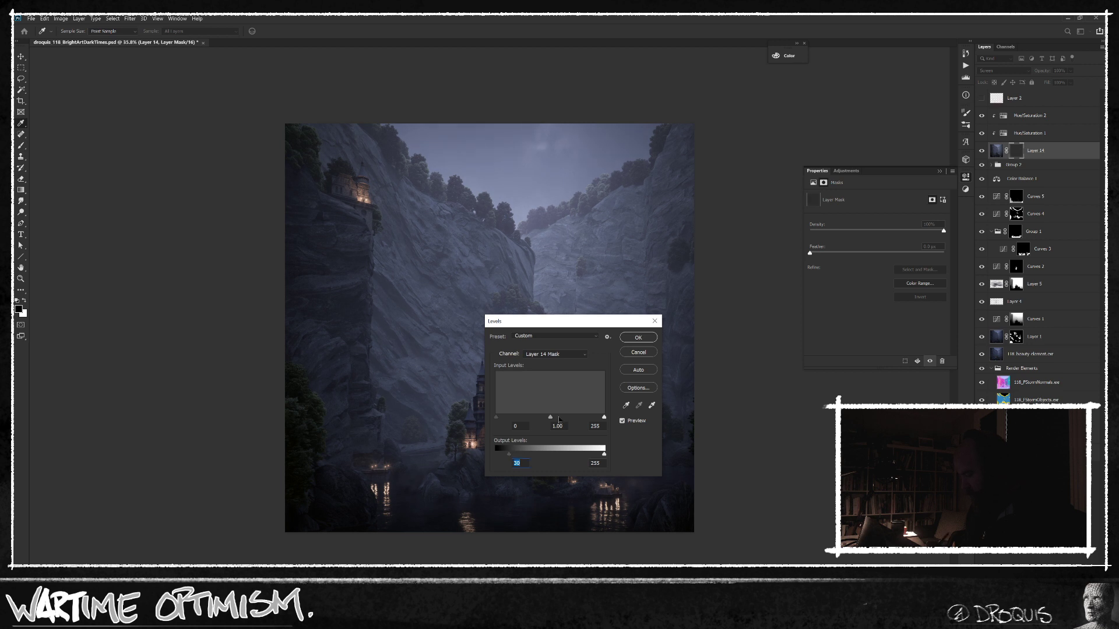
pyautogui.click(638, 338)
# Step: Paint white into Layer 14's mask around the castle's lights and the lit cliff-top building
pyautogui.press('b')
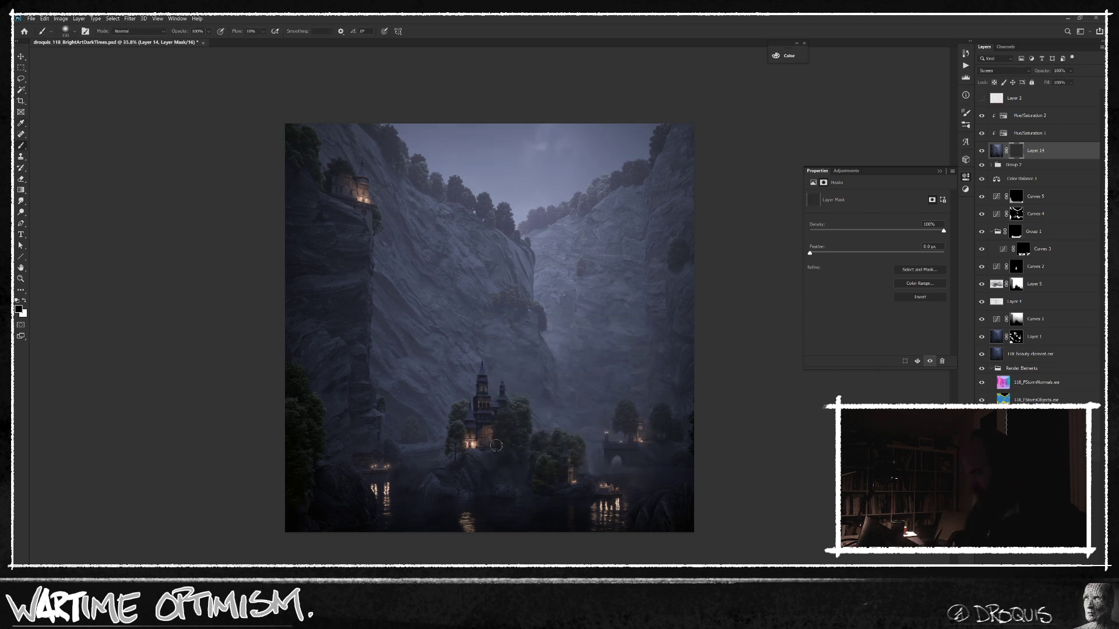
pyautogui.press('x')
pyautogui.press(']')
pyautogui.press(']')
pyautogui.moveTo(472, 434); pyautogui.dragTo(500, 439)
pyautogui.press('[')
pyautogui.moveTo(341, 187); pyautogui.dragTo(384, 239)
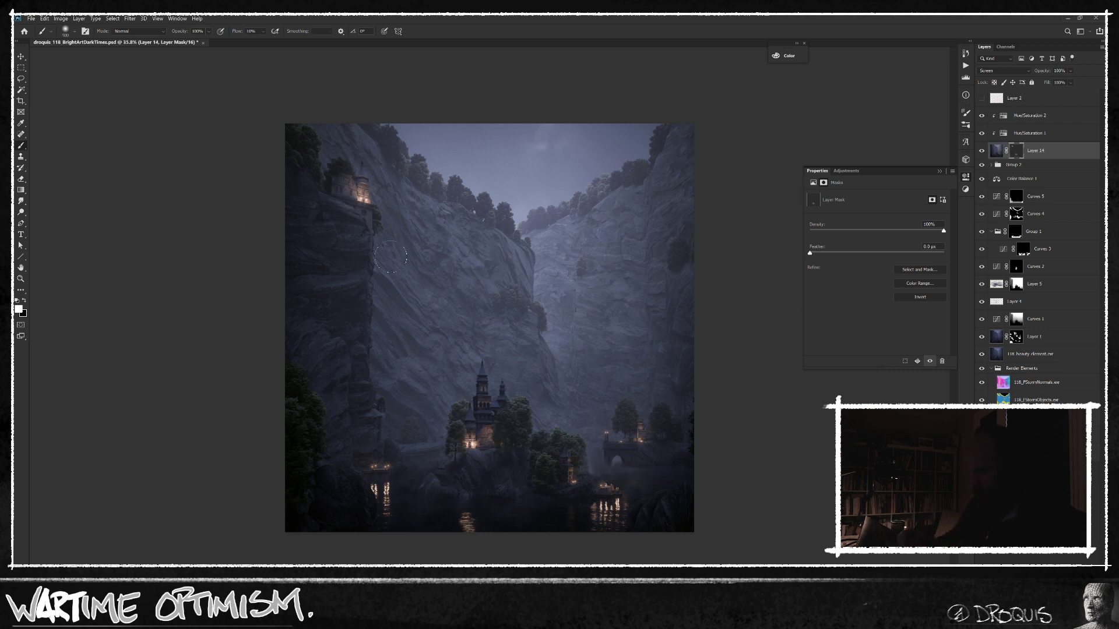
# Step: Paint the Layer 14 mask white along the central canyon gap, the adjoining cliff face and the water near the bridge
pyautogui.moveTo(528, 213); pyautogui.dragTo(547, 365)
pyautogui.moveTo(504, 267); pyautogui.dragTo(482, 300)
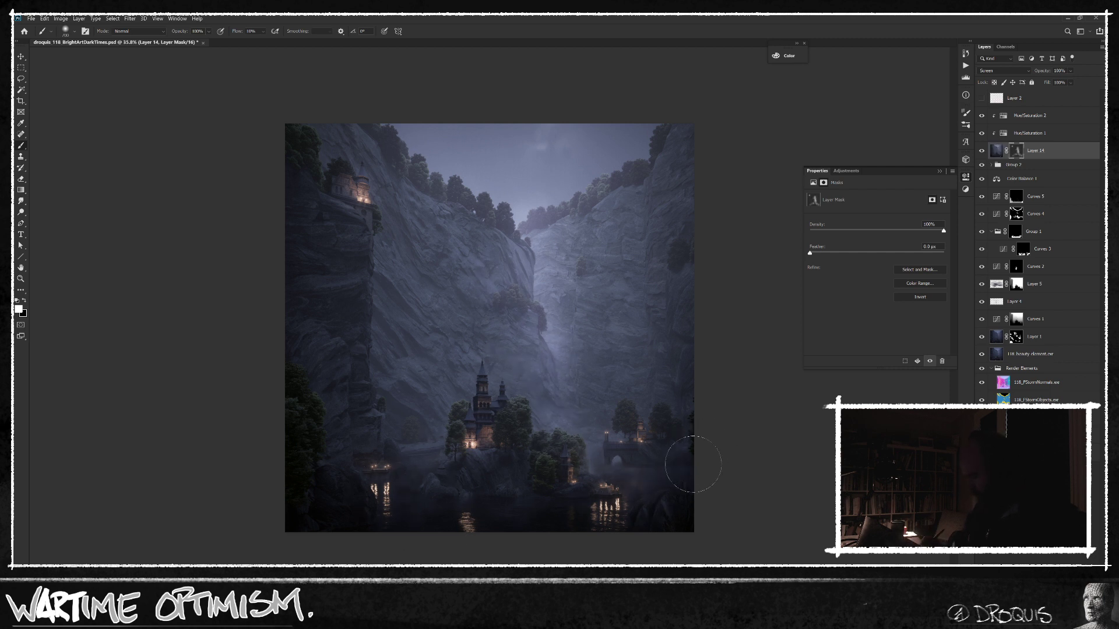
pyautogui.moveTo(597, 467); pyautogui.dragTo(600, 444)
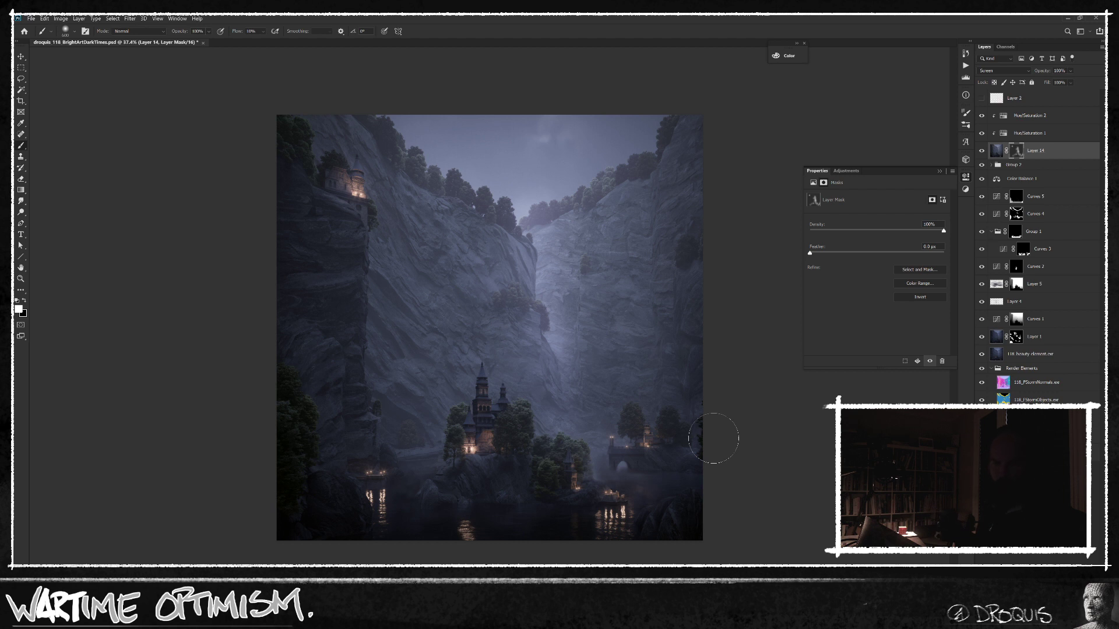
# Step: Flip the canvas horizontally and add an adjusted Curves layer with a black mask above the Hue/Saturation layers
pyautogui.hotkey('ctrl', 'shift', 'h')
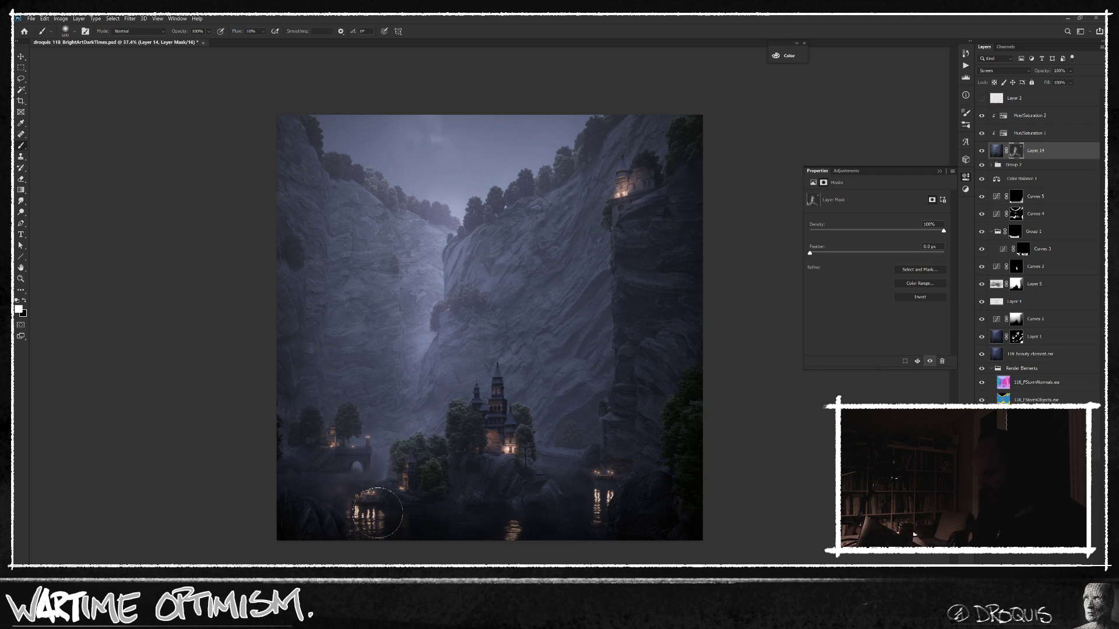
pyautogui.click(1026, 115)
pyautogui.hotkey('ctrl', 'm')
pyautogui.press('Return')
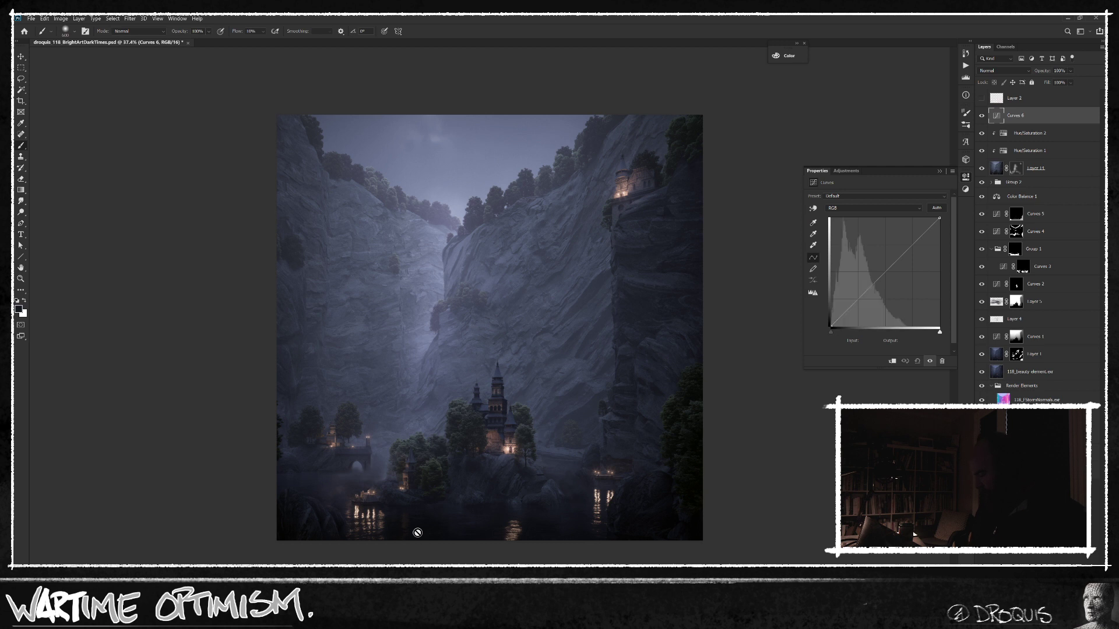
pyautogui.moveTo(890, 272); pyautogui.dragTo(892, 274)
pyautogui.keyDown('alt'); pyautogui.click(1028, 618); pyautogui.keyUp('alt')
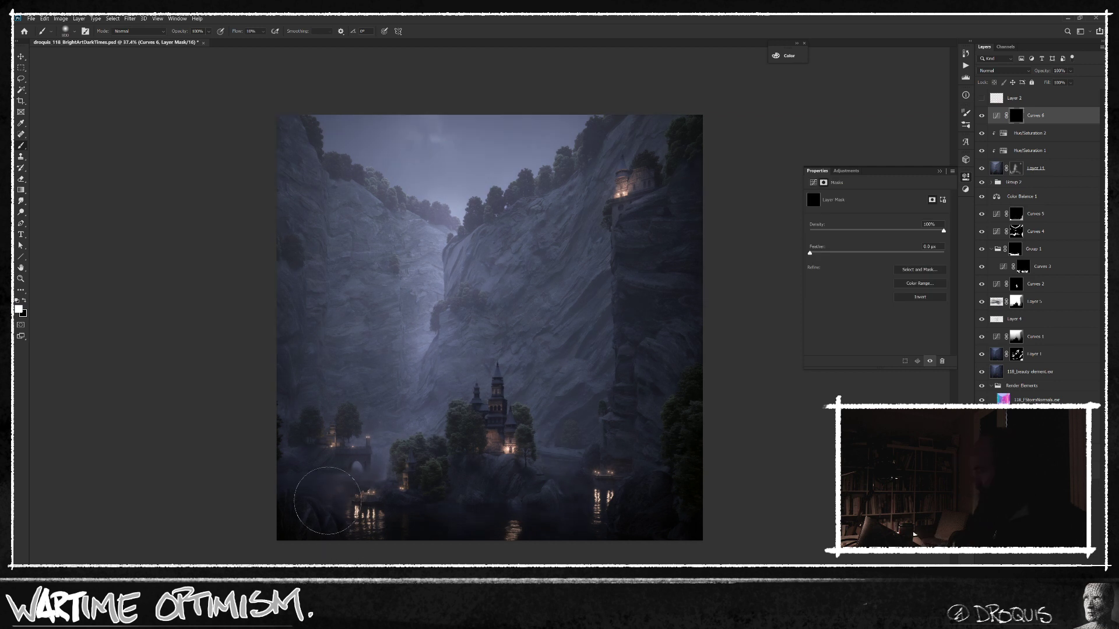
# Step: Paint white into the new Curves layer's mask along the canvas edge beside the bridge, using a smaller brush
pyautogui.press('x')
pyautogui.press('x')
pyautogui.press('[')
pyautogui.press('[')
# Step: Compare the painting with the isolated beauty render, and examine the ZDepth layer's mask and the other render elements
pyautogui.keyDown('alt'); pyautogui.click(982, 372); pyautogui.keyUp('alt')
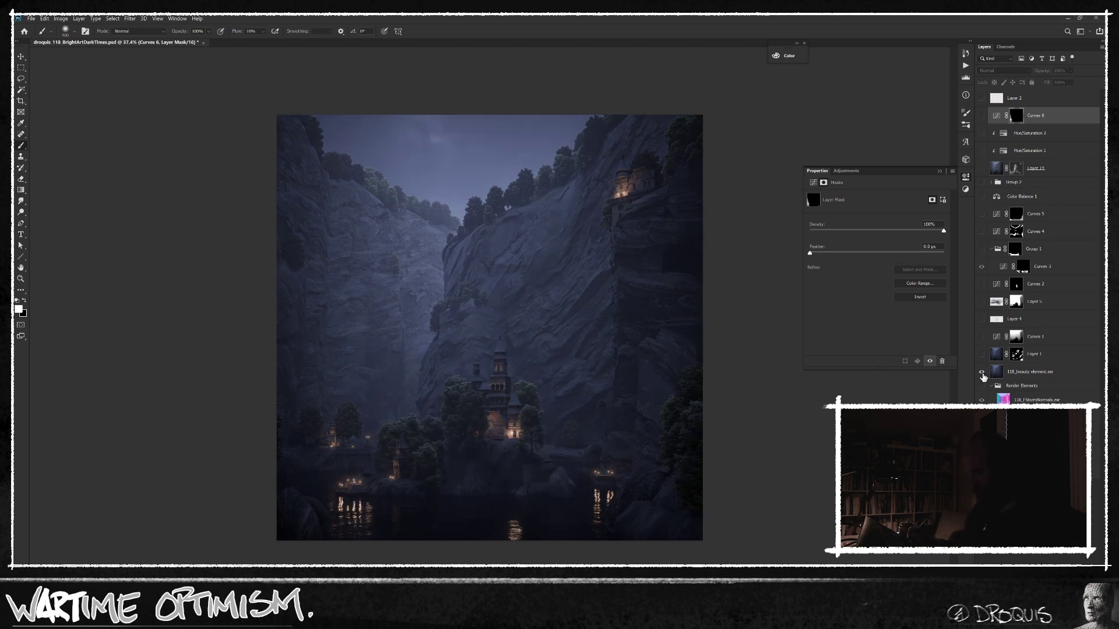
pyautogui.keyDown('alt'); pyautogui.click(982, 372); pyautogui.keyUp('alt')
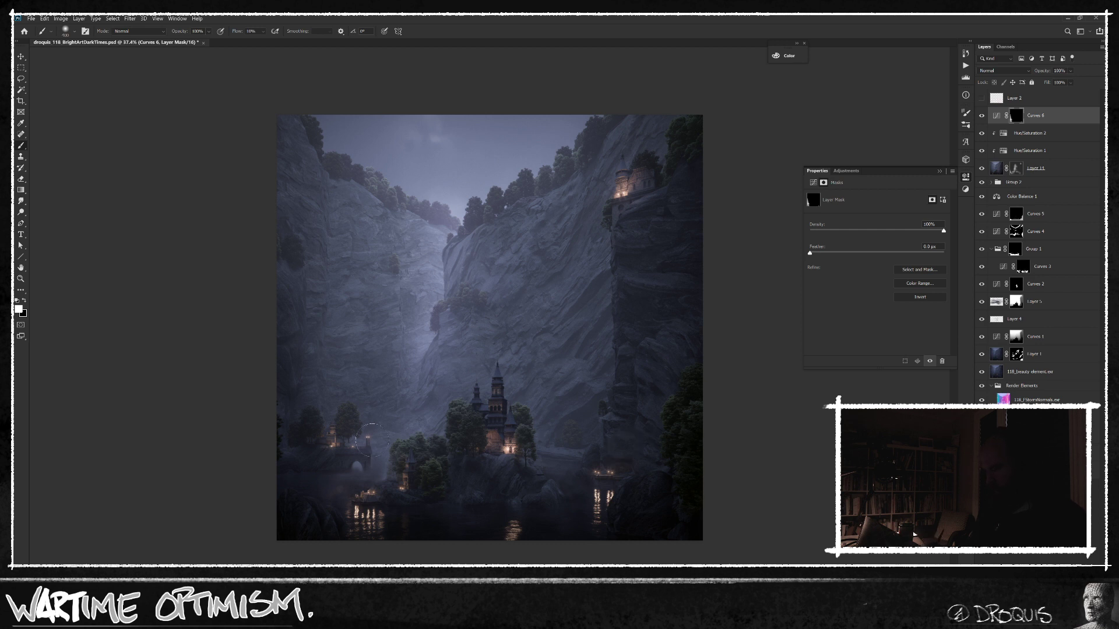
pyautogui.scroll(2, 489, 405)
pyautogui.press('l')
pyautogui.moveTo(571, 409); pyautogui.dragTo(583, 399)
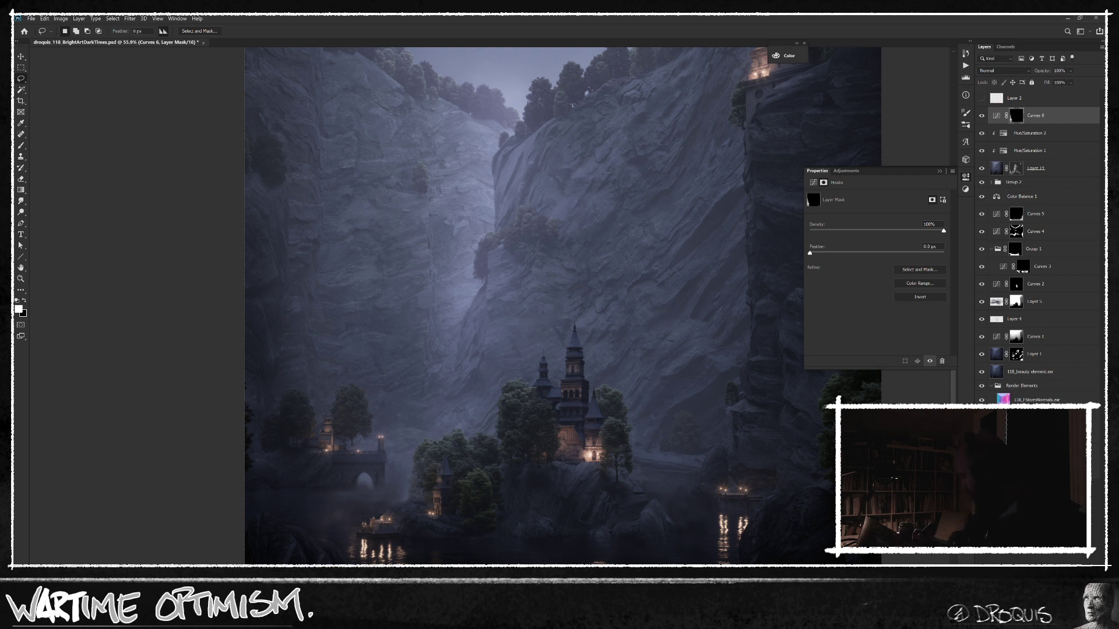
pyautogui.keyDown('alt'); pyautogui.click(1023, 435); pyautogui.keyUp('alt')
pyautogui.keyDown('alt'); pyautogui.click(981, 434); pyautogui.keyUp('alt')
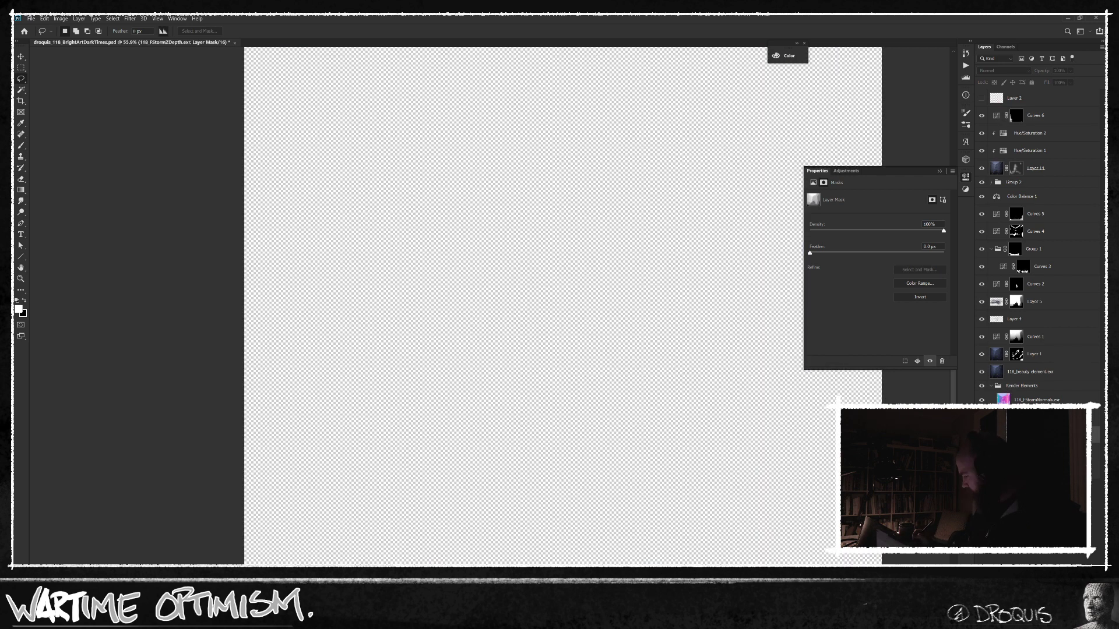
pyautogui.keyDown('alt'); pyautogui.click(982, 435); pyautogui.keyUp('alt')
pyautogui.keyDown('alt'); pyautogui.click(982, 452); pyautogui.keyUp('alt')
pyautogui.keyDown('alt'); pyautogui.click(981, 452); pyautogui.keyUp('alt')
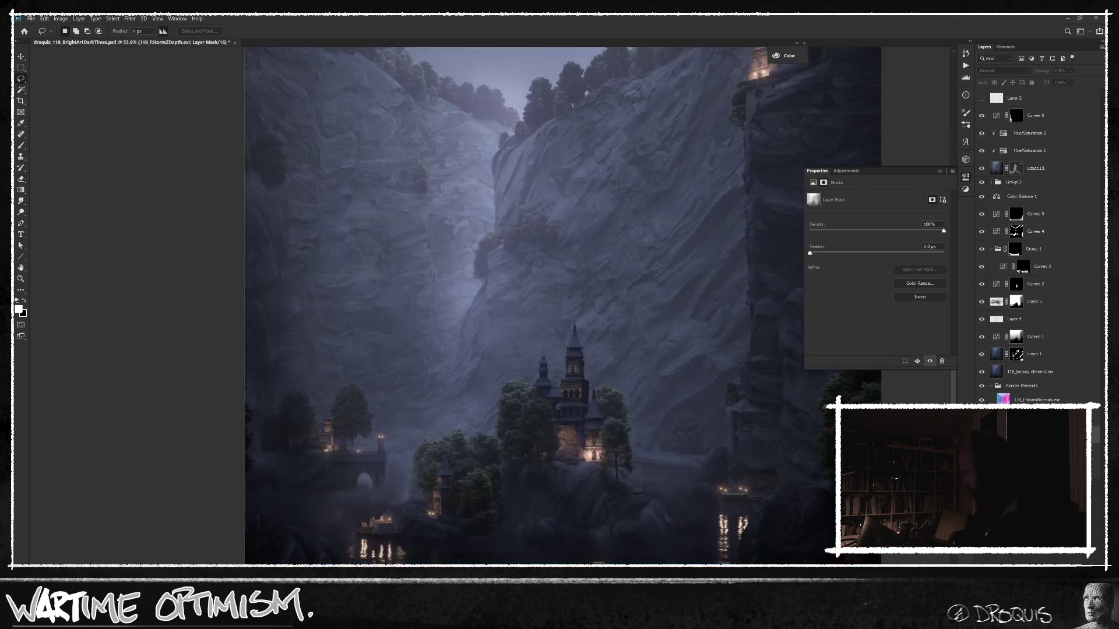
# Step: Isolate the normals render element, select the turquoise cliff faces near the canvas edge with the Magic Wand, and restore the painting's layers
pyautogui.keyDown('alt'); pyautogui.click(982, 418); pyautogui.keyUp('alt')
pyautogui.keyDown('alt'); pyautogui.click(982, 418); pyautogui.keyUp('alt')
pyautogui.keyDown('alt'); pyautogui.click(982, 400); pyautogui.keyUp('alt')
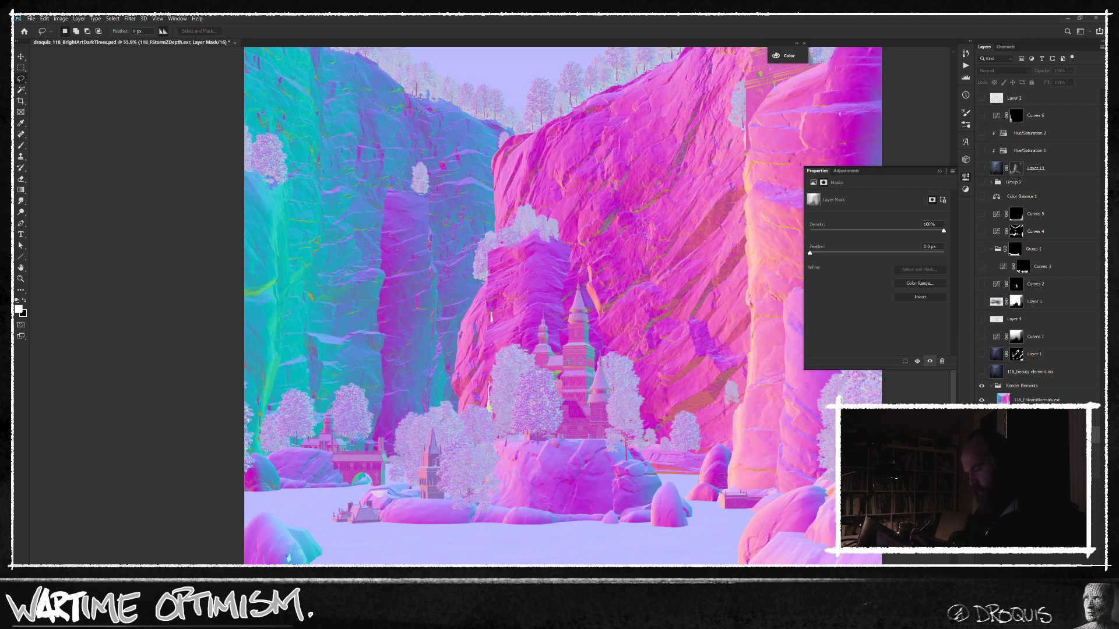
pyautogui.press('w')
pyautogui.click(255, 222)
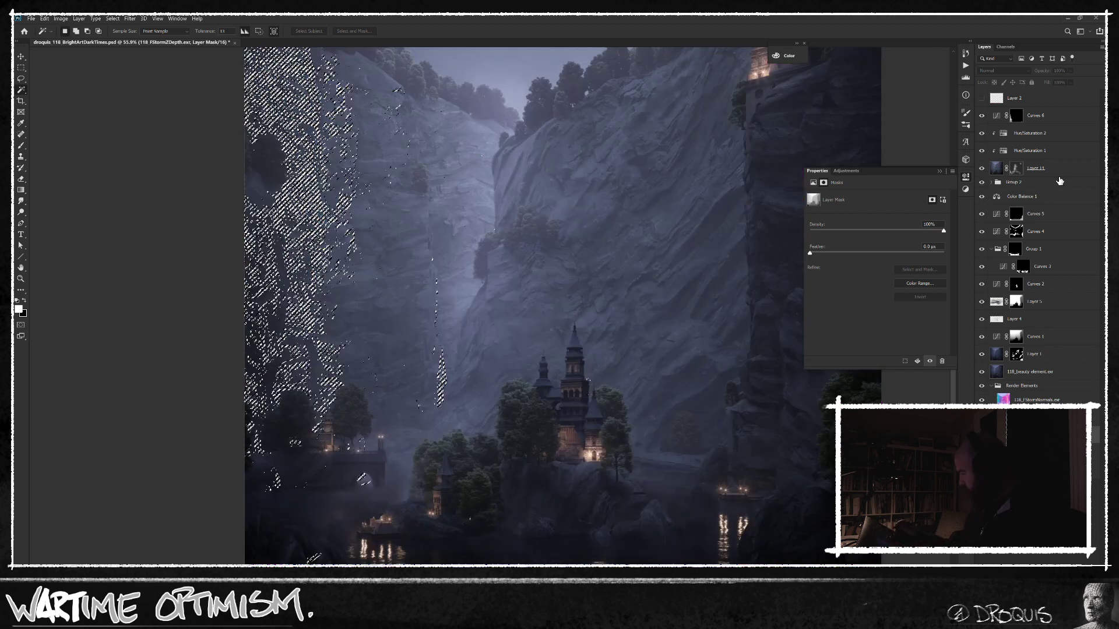
pyautogui.keyDown('alt'); pyautogui.click(982, 400); pyautogui.keyUp('alt')
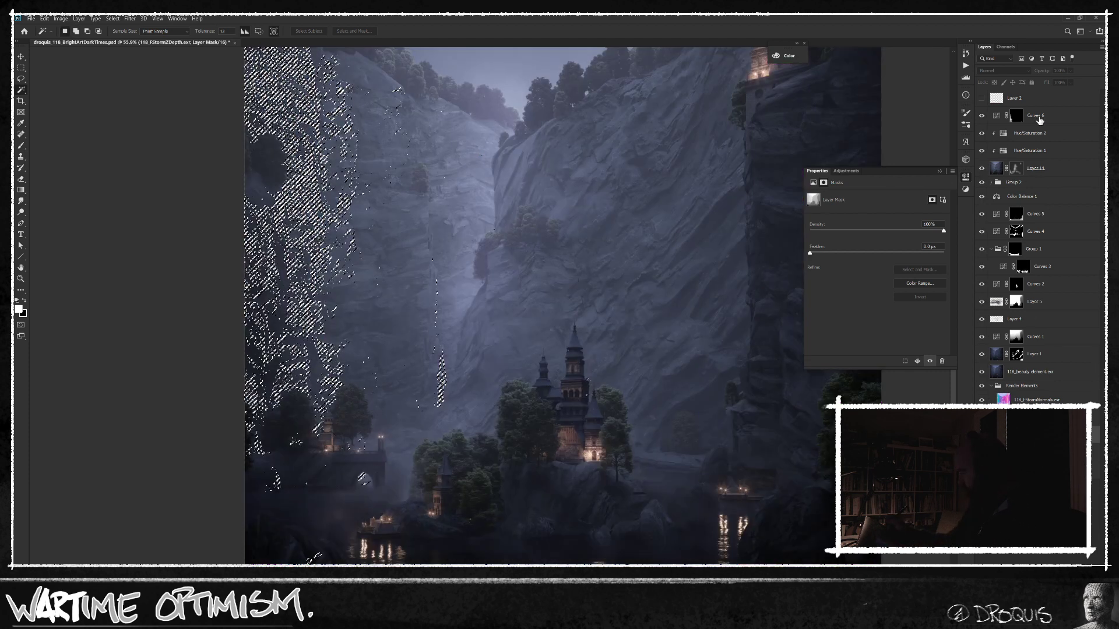
# Step: Add a new layer above Curves 6, set its blend mode to Multiply, and hide the selection outline for brushing
pyautogui.click(1036, 116)
pyautogui.hotkey('ctrl', 'shift', 'alt', 'n')
pyautogui.click(1007, 71)
pyautogui.click(1002, 94)
pyautogui.moveTo(564, 334)
pyautogui.mouseDown()
pyautogui.moveTo(527, 337)
pyautogui.moveTo(489, 369)
pyautogui.mouseUp()
pyautogui.hotkey('ctrl', 'h')
pyautogui.press('b')
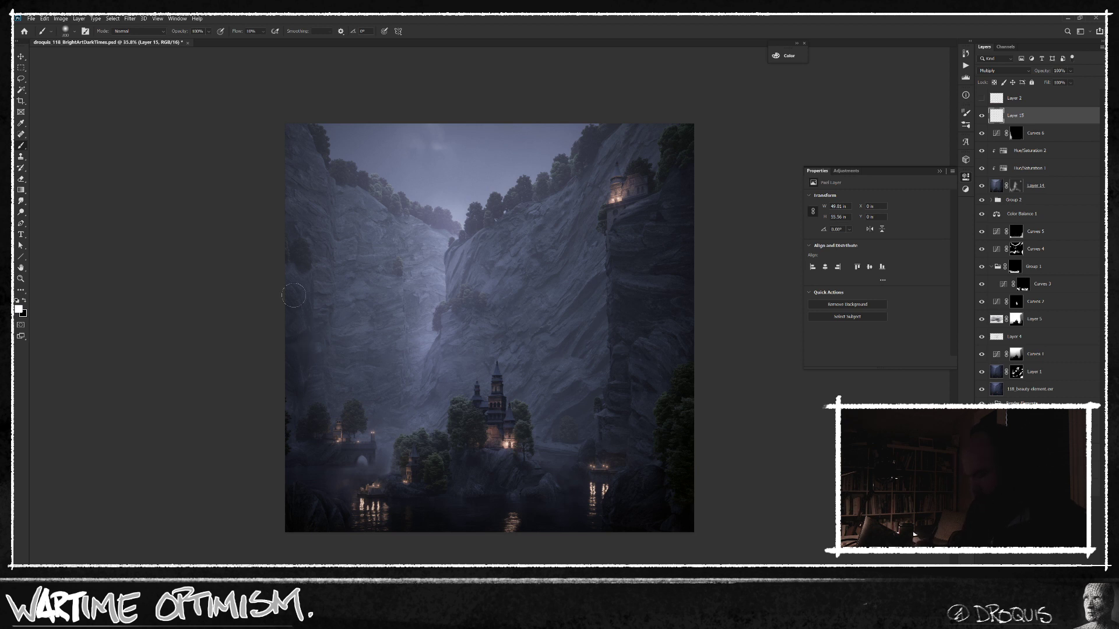
# Step: Paint black shadows into the selected rock planes along the canvas edge above the bridge area
pyautogui.moveTo(290, 329); pyautogui.dragTo(288, 316)
pyautogui.hotkey('ctrl', '+')
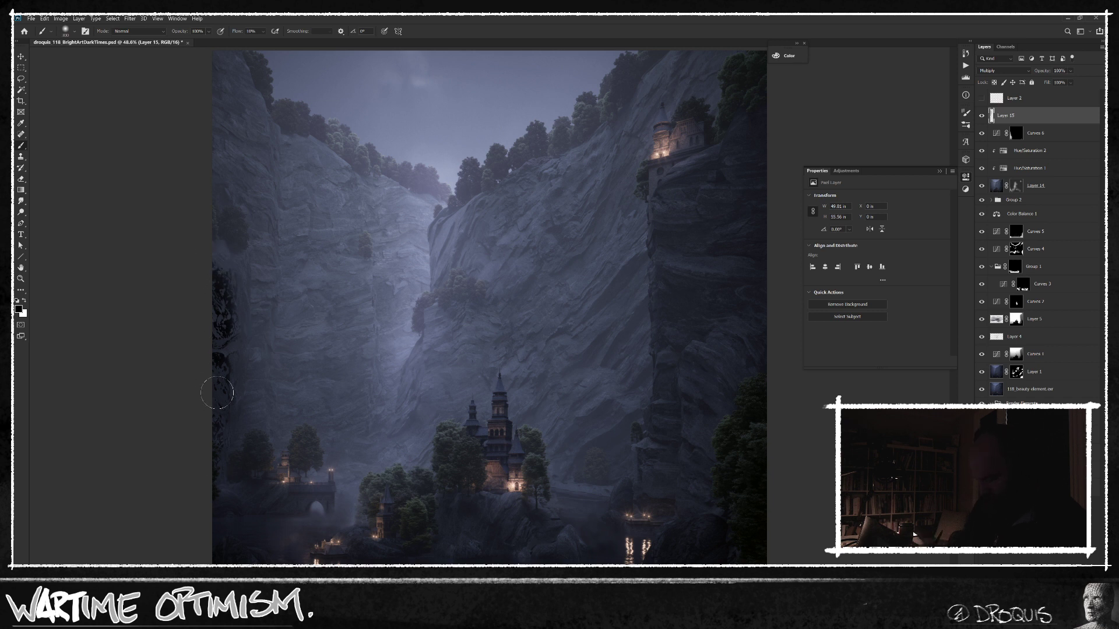
pyautogui.moveTo(282, 506); pyautogui.dragTo(240, 499)
pyautogui.moveTo(245, 323); pyautogui.dragTo(247, 309)
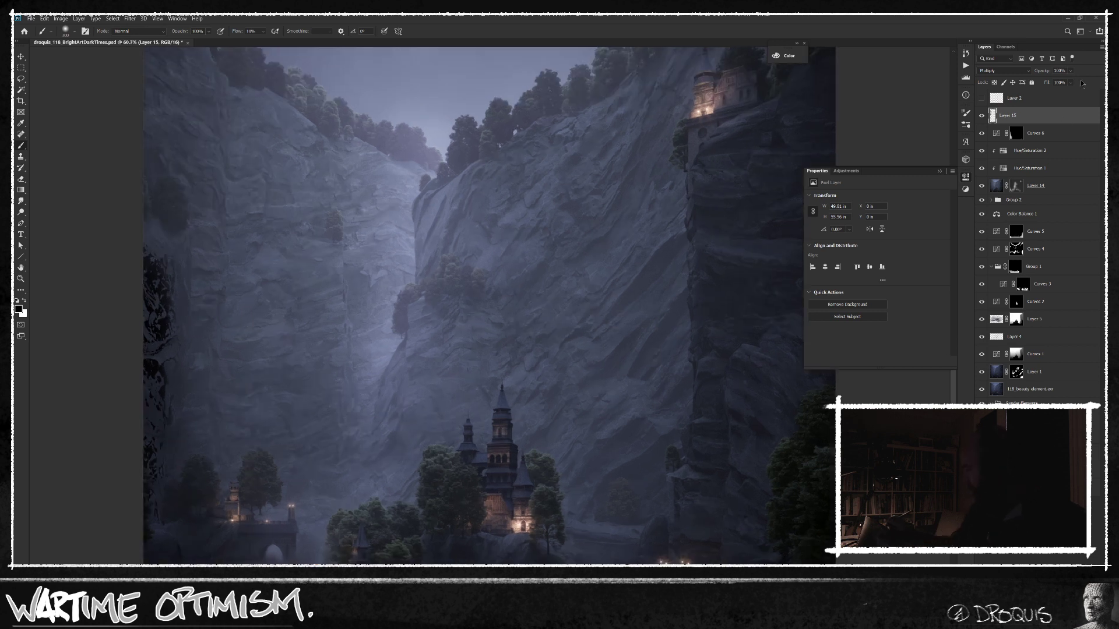
# Step: Soften the painted black shadows on the Multiply layer with a small-radius Gaussian Blur
pyautogui.hotkey('ctrl', 'alt', 'f')
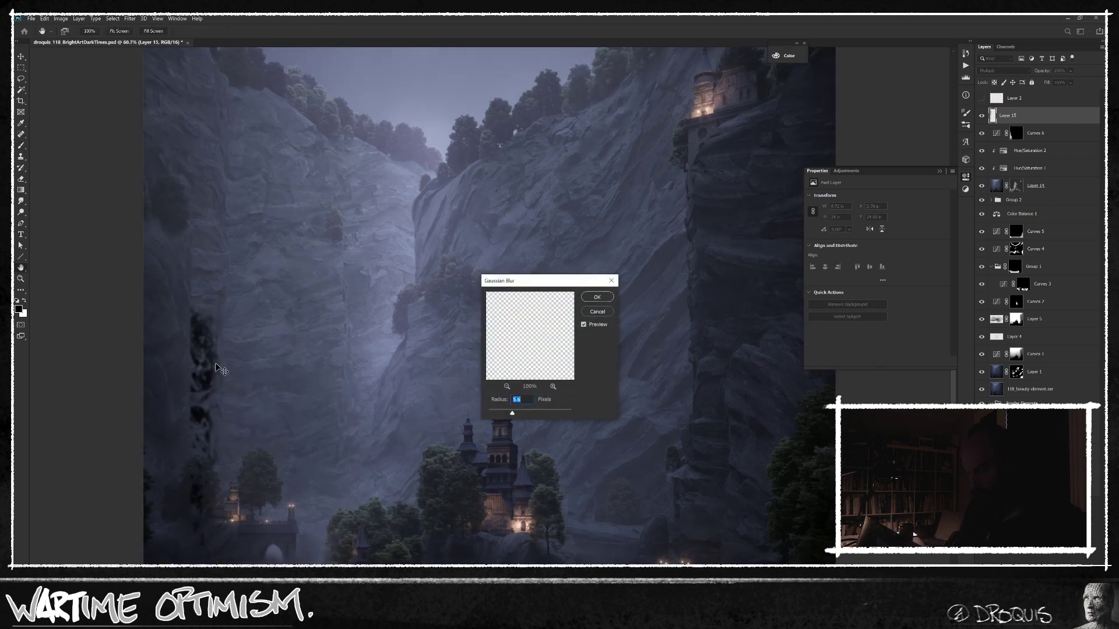
pyautogui.press('Return')
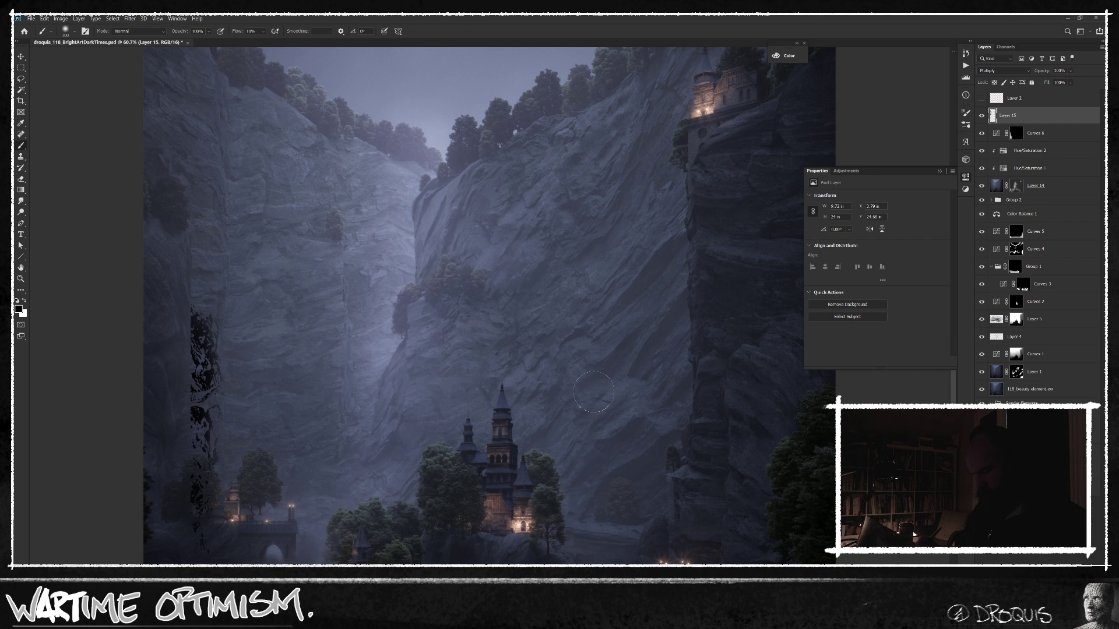
pyautogui.hotkey('ctrl', 'alt', 'f')
pyautogui.moveTo(511, 414); pyautogui.dragTo(496, 414)
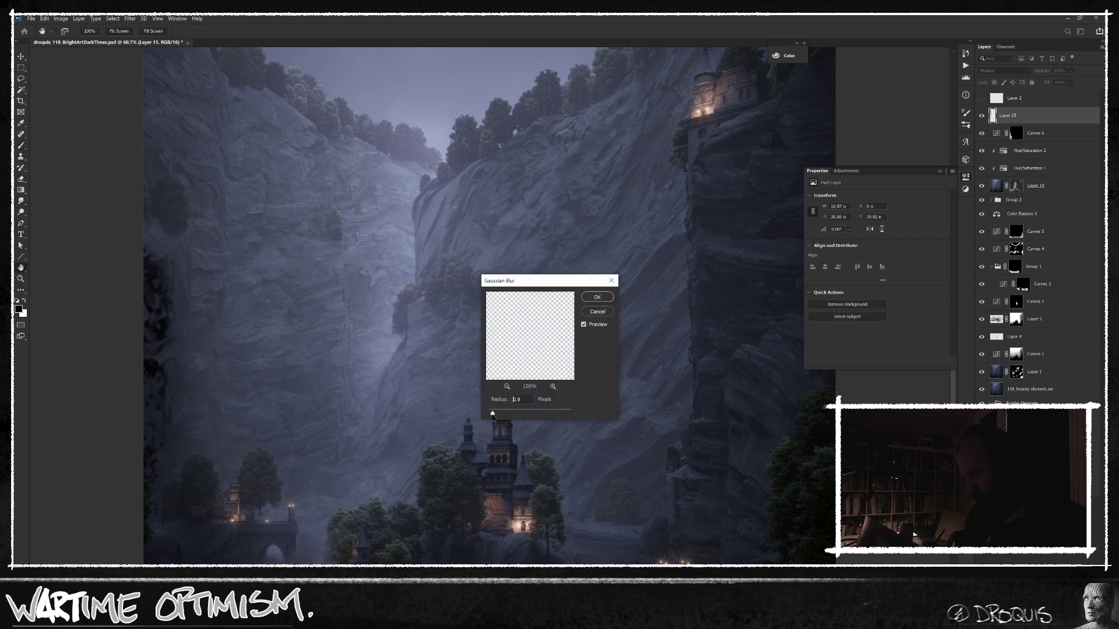
pyautogui.press('Return')
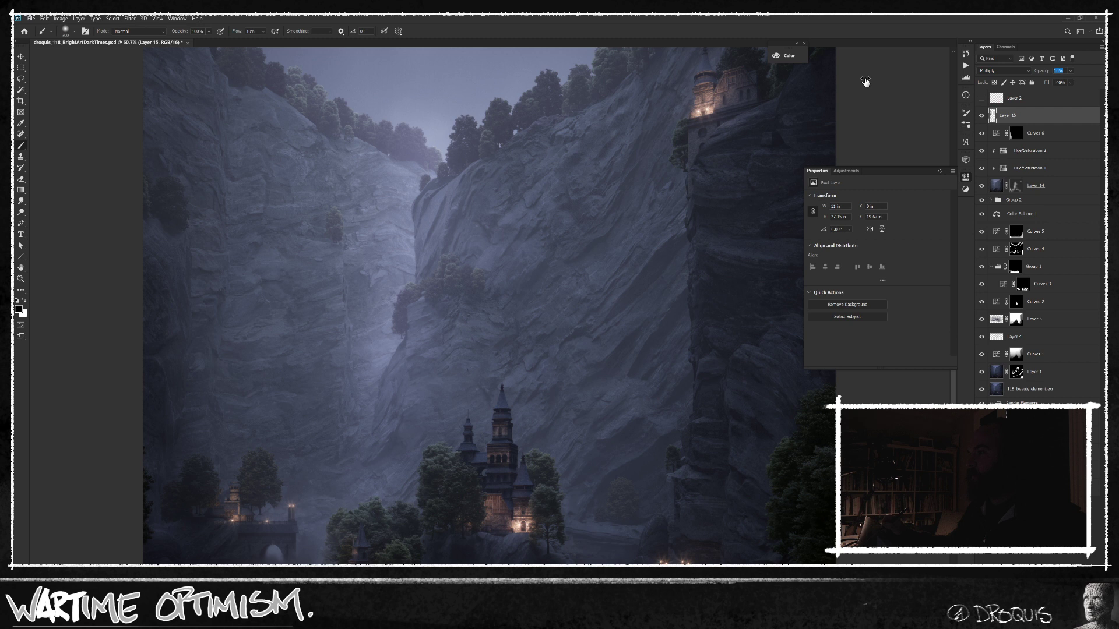
# Step: Set the Multiply shadow layer's opacity to 12% and the brush opacity to 10%
pyautogui.moveTo(865, 83); pyautogui.dragTo(861, 84)
pyautogui.moveTo(464, 455); pyautogui.dragTo(535, 379)
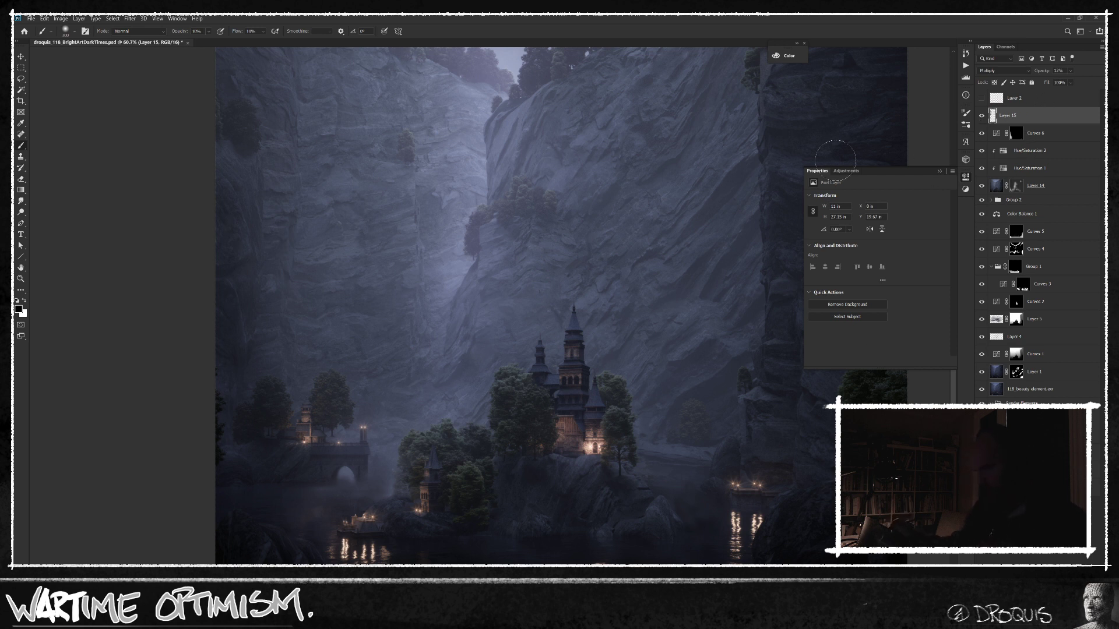
pyautogui.moveTo(341, 218); pyautogui.dragTo(355, 265)
pyautogui.press('1')
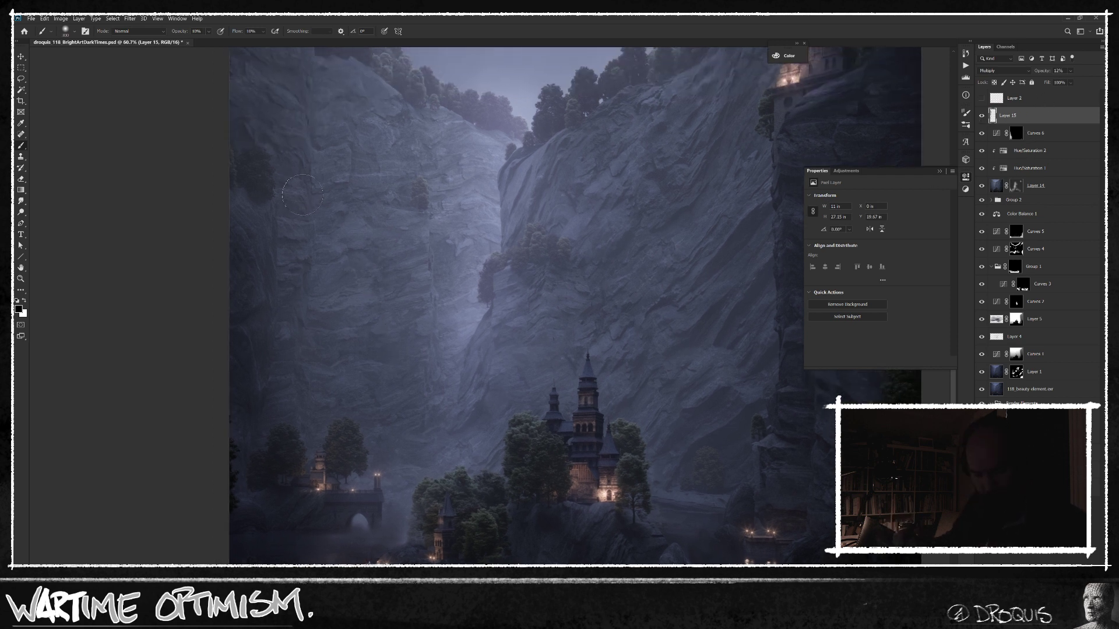
# Step: Lasso the cliff strip along the canvas edge beside the bridge and add a slightly darkening Curves layer masked to it
pyautogui.press('l')
pyautogui.moveTo(230, 224)
pyautogui.mouseDown()
pyautogui.moveTo(259, 226)
pyautogui.moveTo(268, 207)
pyautogui.moveTo(277, 225)
pyautogui.moveTo(256, 431)
pyautogui.moveTo(268, 464)
pyautogui.moveTo(166, 424)
pyautogui.moveTo(182, 168)
pyautogui.mouseUp()
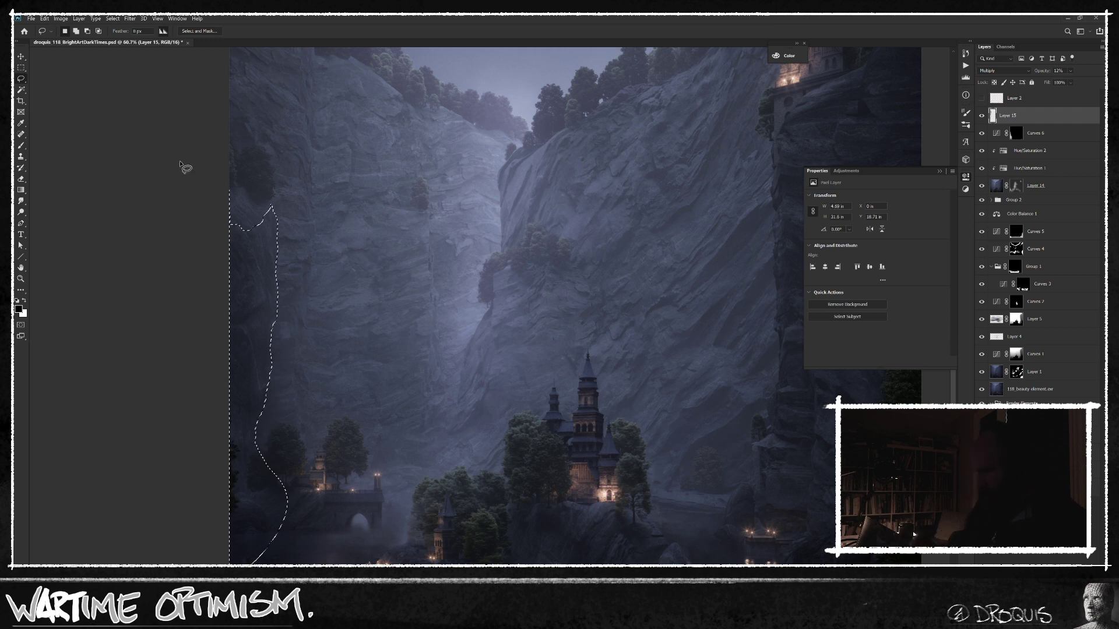
pyautogui.hotkey('ctrl', 'm')
pyautogui.press('Return')
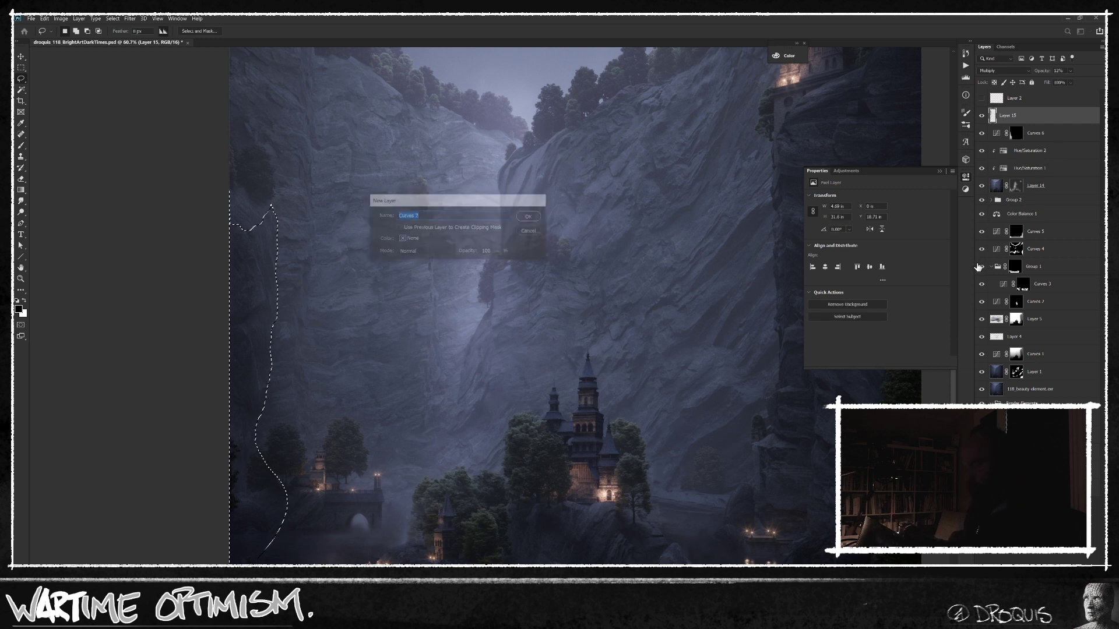
pyautogui.moveTo(893, 264); pyautogui.dragTo(893, 269)
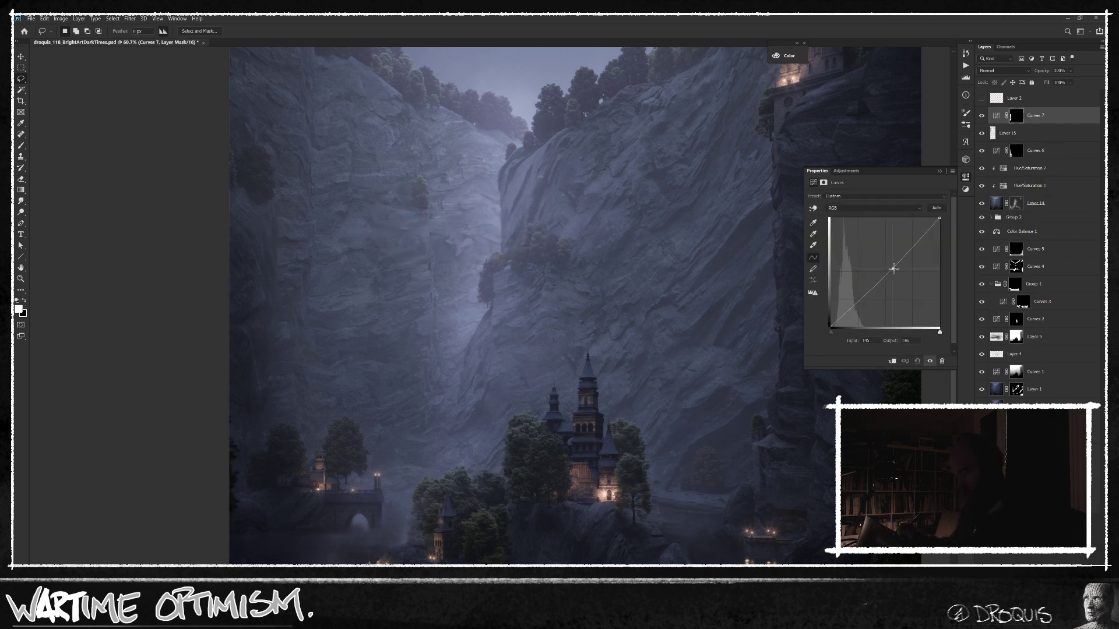
pyautogui.moveTo(940, 218); pyautogui.dragTo(940, 221)
pyautogui.moveTo(894, 270); pyautogui.dragTo(893, 269)
pyautogui.moveTo(563, 427); pyautogui.dragTo(597, 373)
# Step: Select the Curves 7 mask for brushing with a smaller white brush at 100% opacity
pyautogui.press('b')
pyautogui.click(1011, 119)
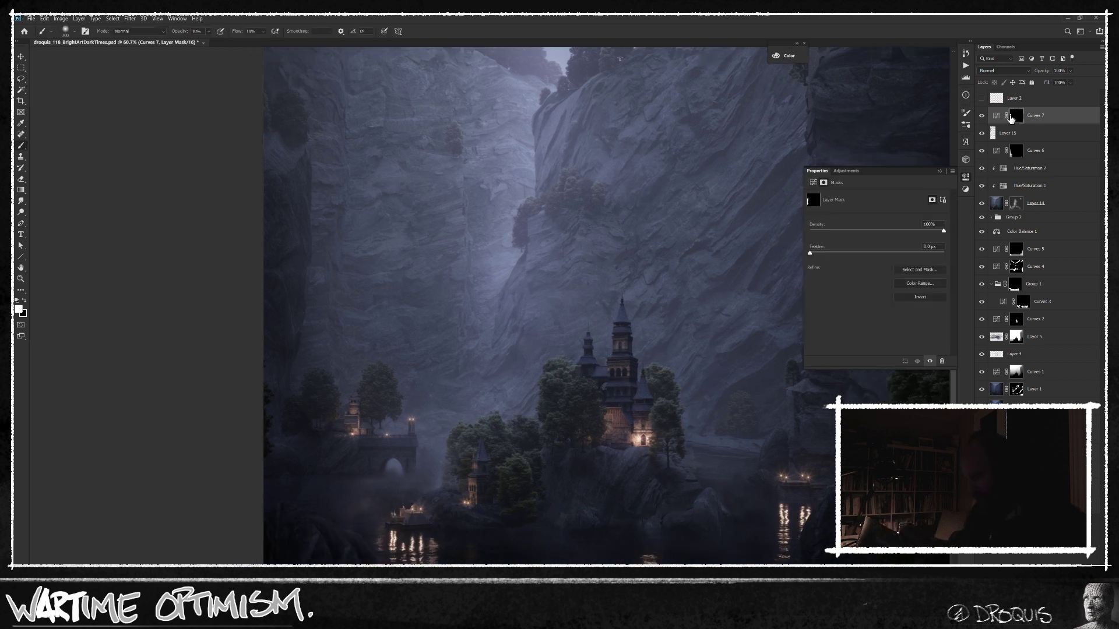
pyautogui.press('x')
pyautogui.press('x')
pyautogui.press('[')
pyautogui.press('[')
pyautogui.press('[')
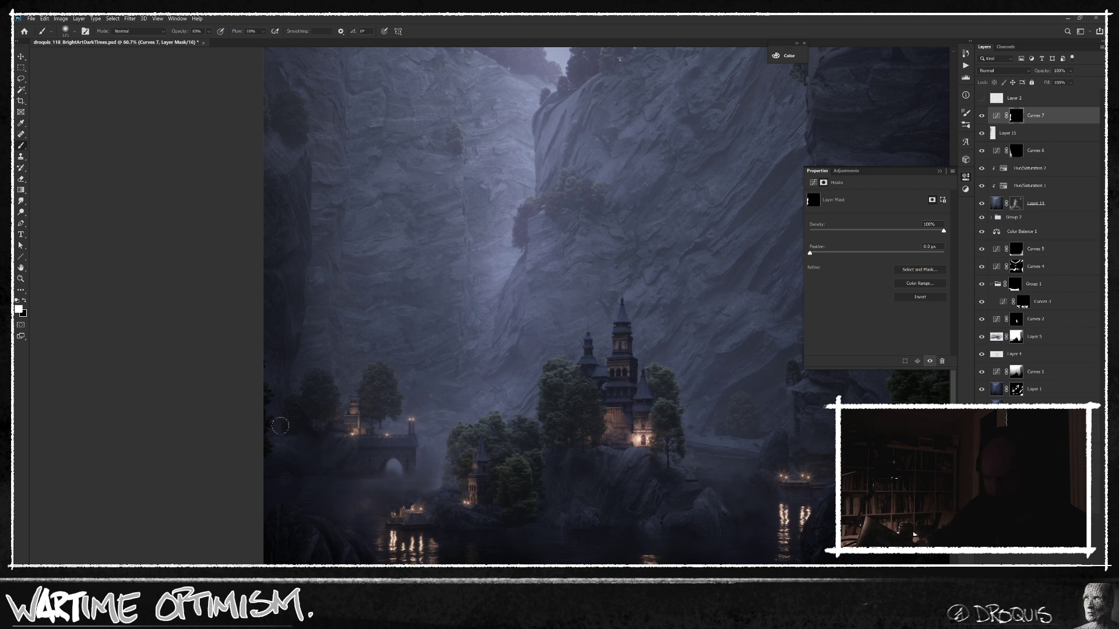
pyautogui.keyDown('alt'); pyautogui.click(1017, 116); pyautogui.keyUp('alt')
pyautogui.keyDown('alt'); pyautogui.click(1016, 116); pyautogui.keyUp('alt')
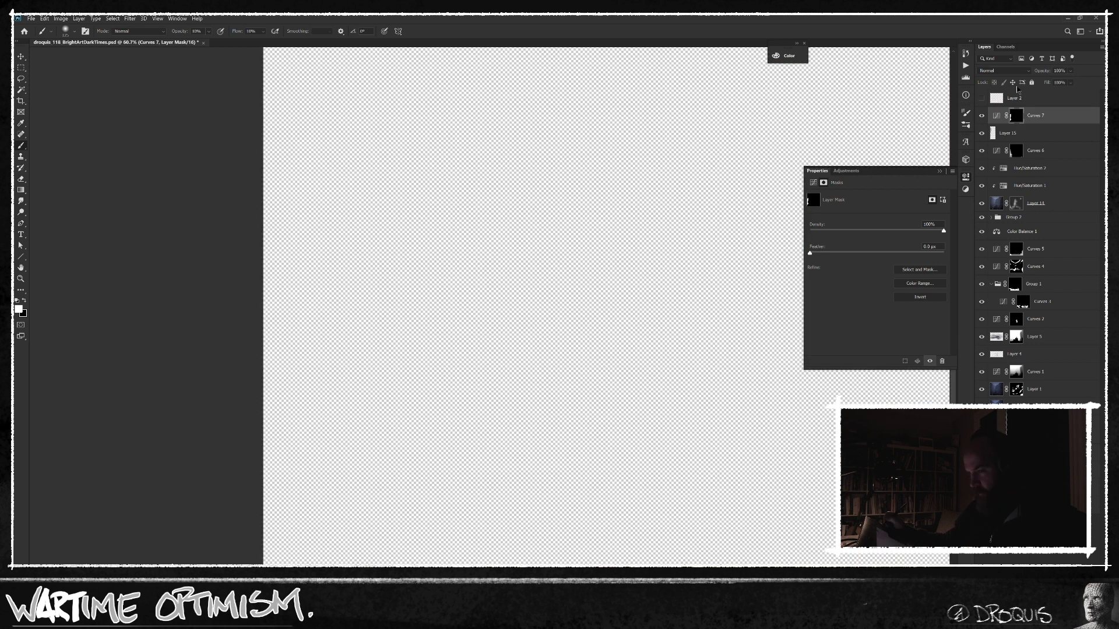
pyautogui.moveTo(186, 31); pyautogui.dragTo(245, 32)
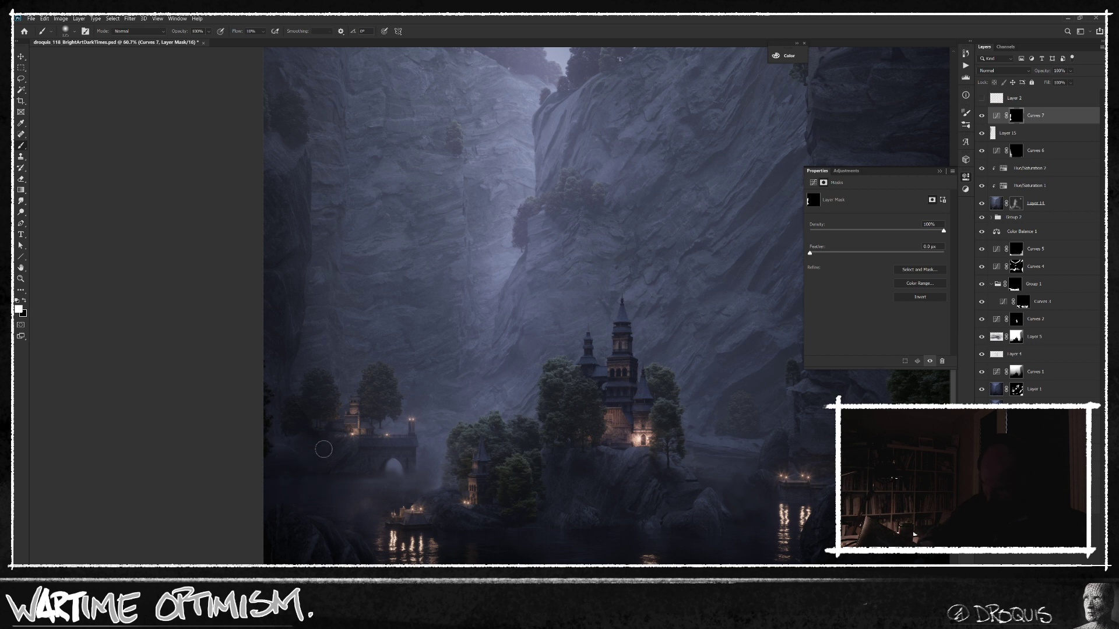
# Step: Compare the painting with and without Curves 6, Layer 15 and Curves 7, and examine the canyon and castle at different magnifications
pyautogui.scroll(-3, 663, 382)
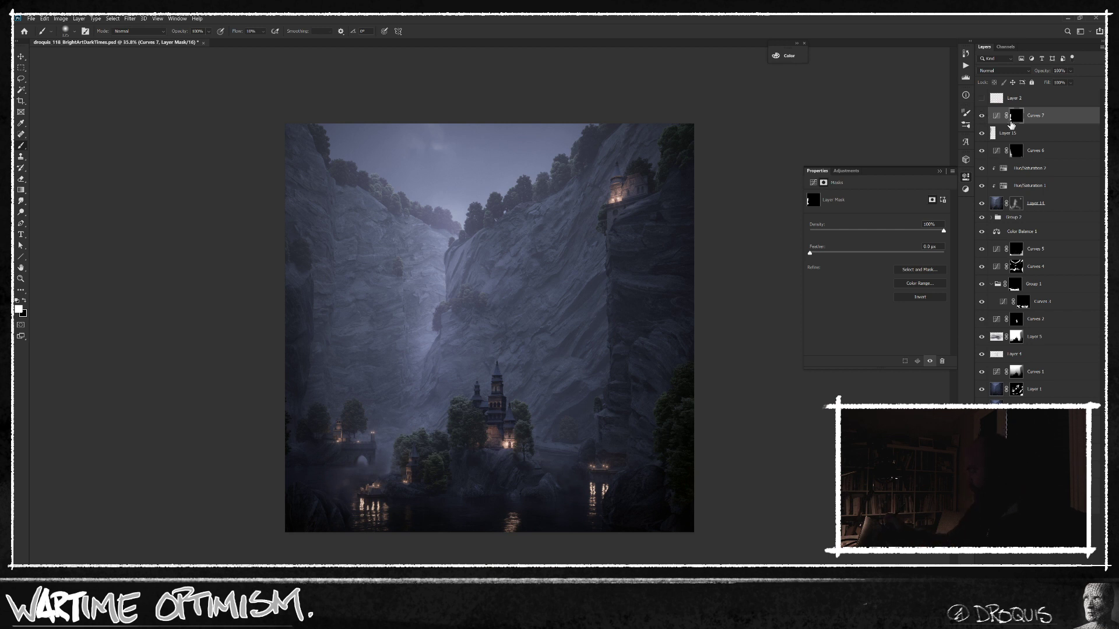
pyautogui.click(981, 153)
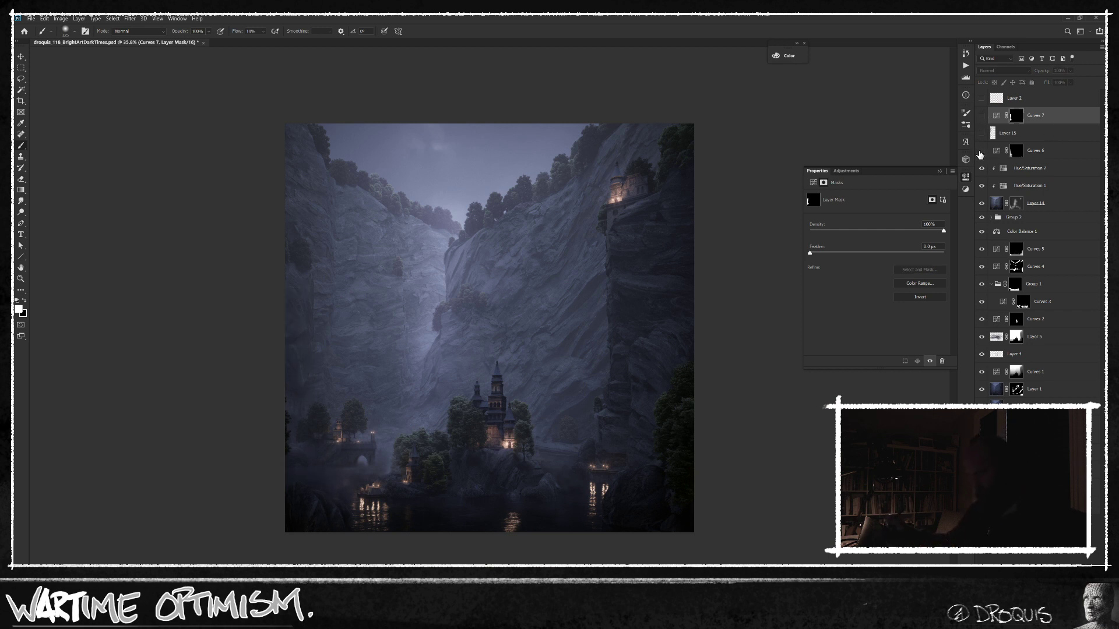
pyautogui.click(982, 133)
pyautogui.click(982, 116)
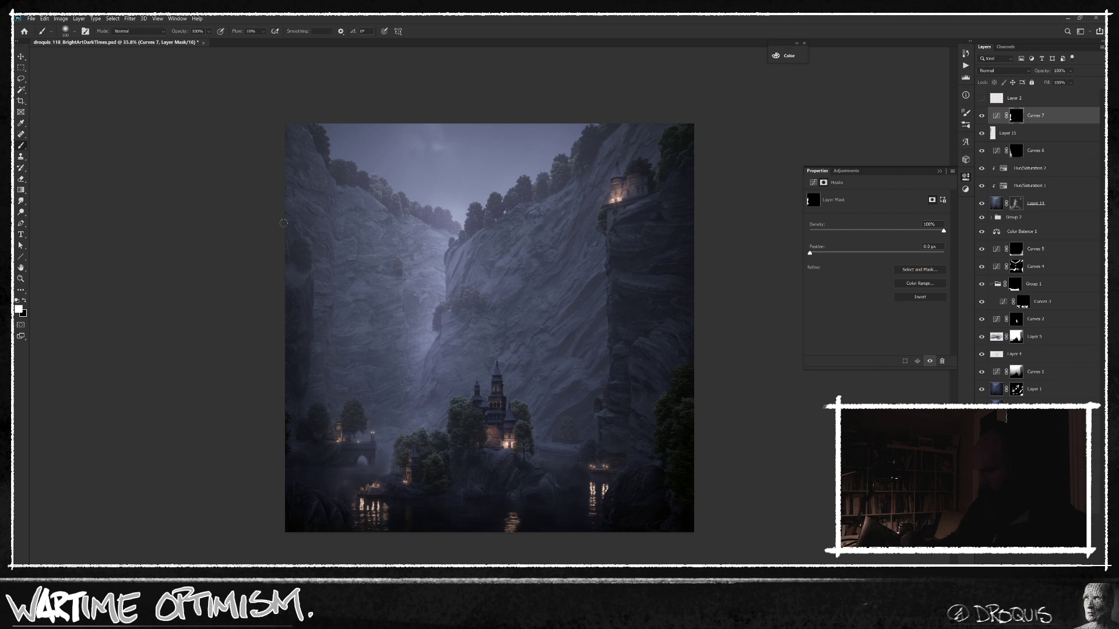
pyautogui.scroll(-3, 655, 387)
pyautogui.scroll(4, 647, 382)
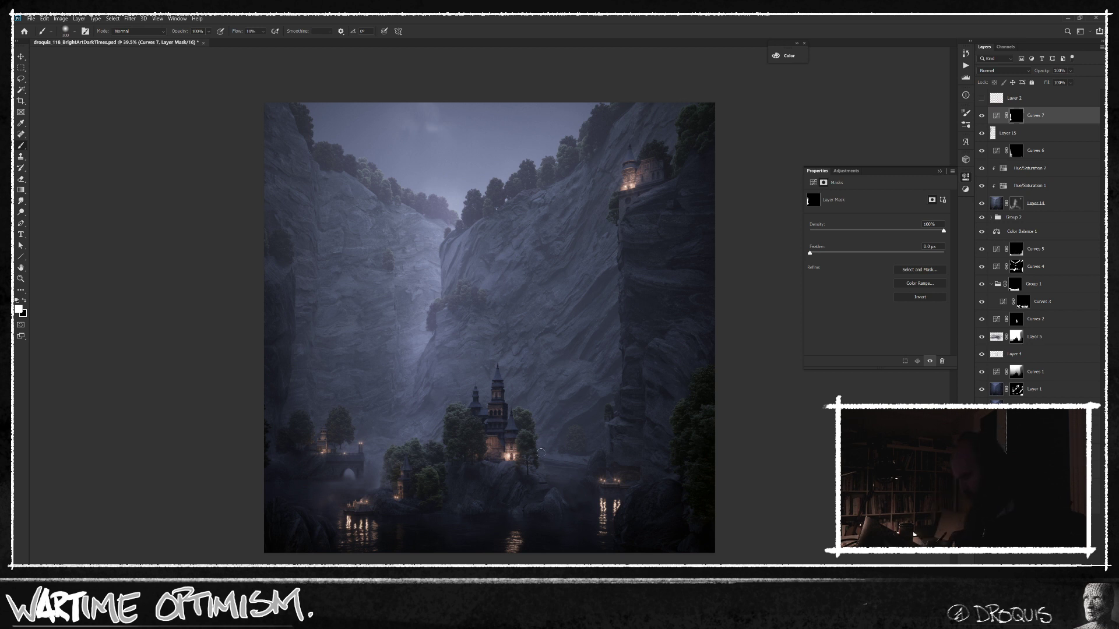
pyautogui.moveTo(421, 445); pyautogui.dragTo(440, 444)
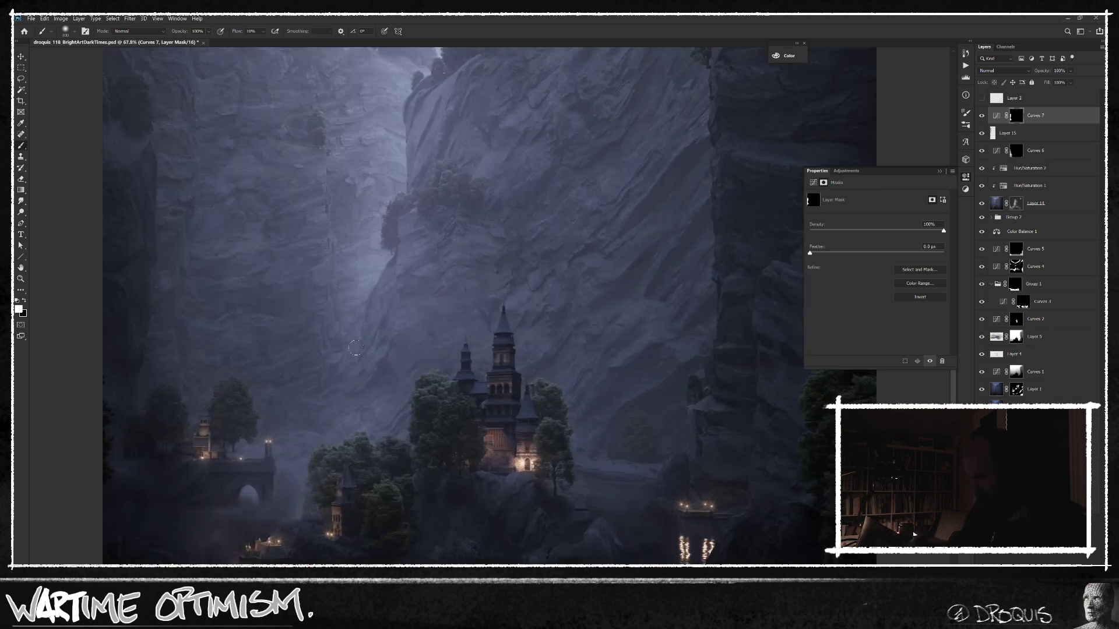
pyautogui.moveTo(488, 413); pyautogui.dragTo(475, 407)
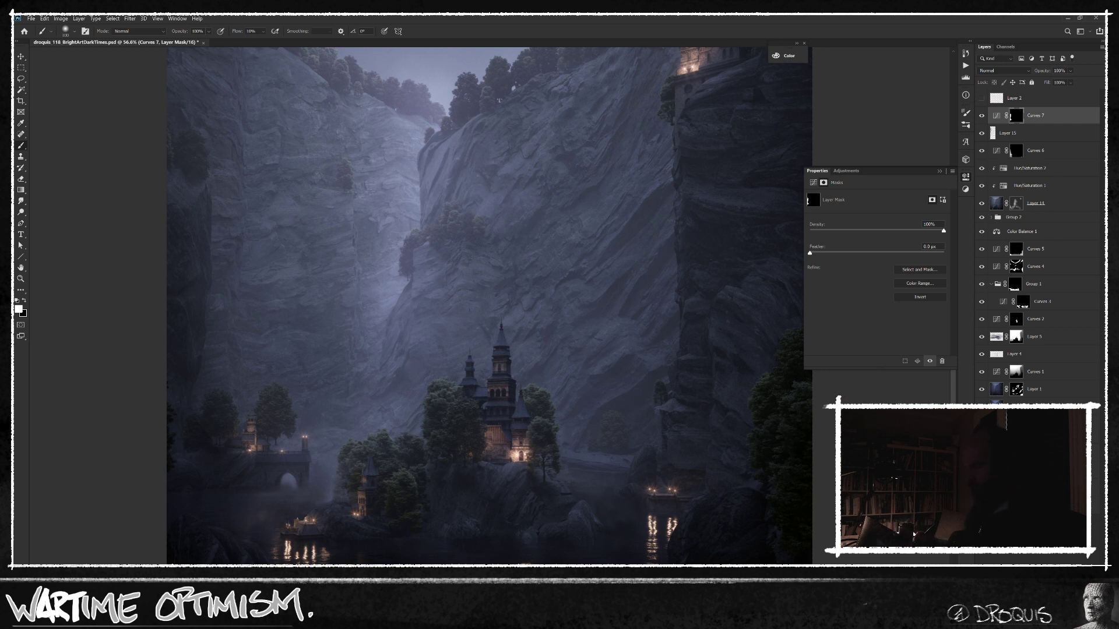
# Step: Flip the canvas horizontally and examine the ZDepth layer's mask and the colour-coded ID render elements
pyautogui.hotkey('ctrl', 'shift', 'h')
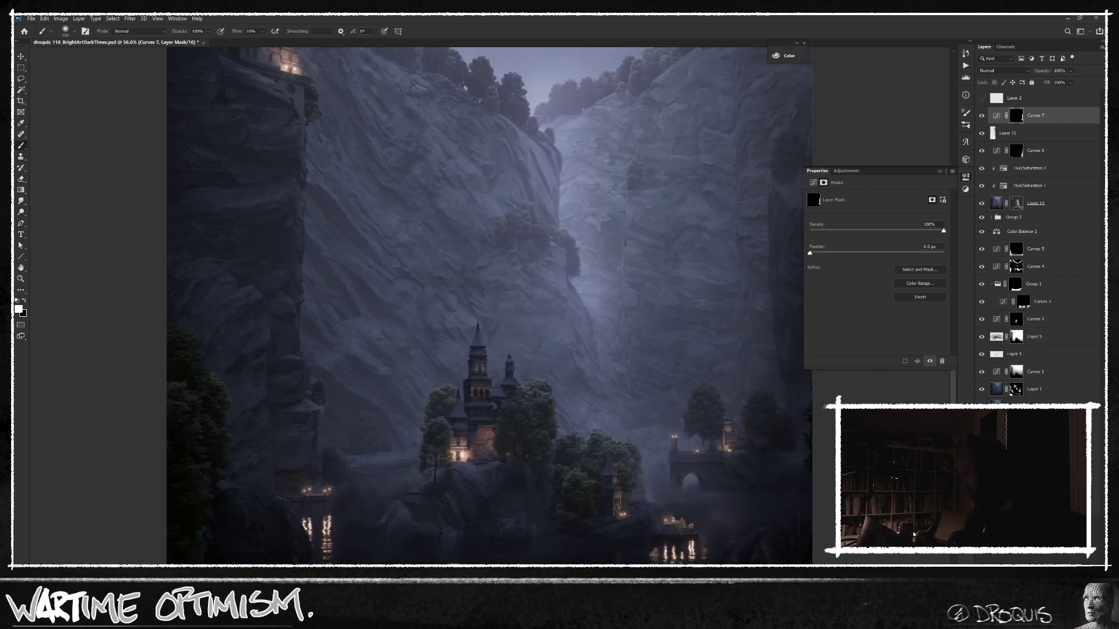
pyautogui.keyDown('alt'); pyautogui.click(1016, 470); pyautogui.keyUp('alt')
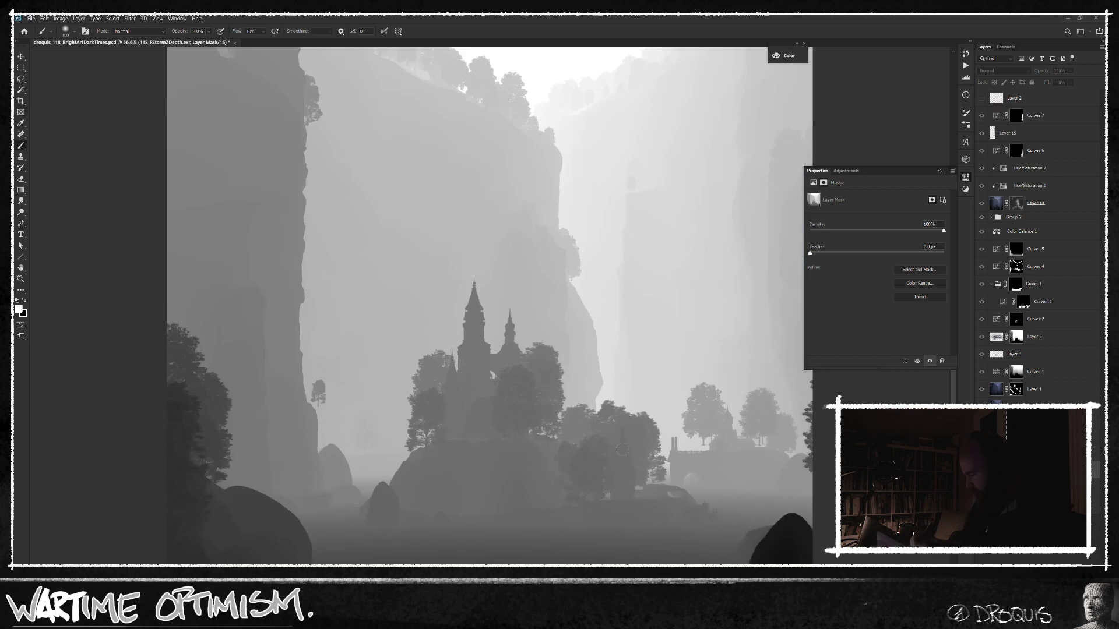
pyautogui.keyDown('alt'); pyautogui.click(1017, 470); pyautogui.keyUp('alt')
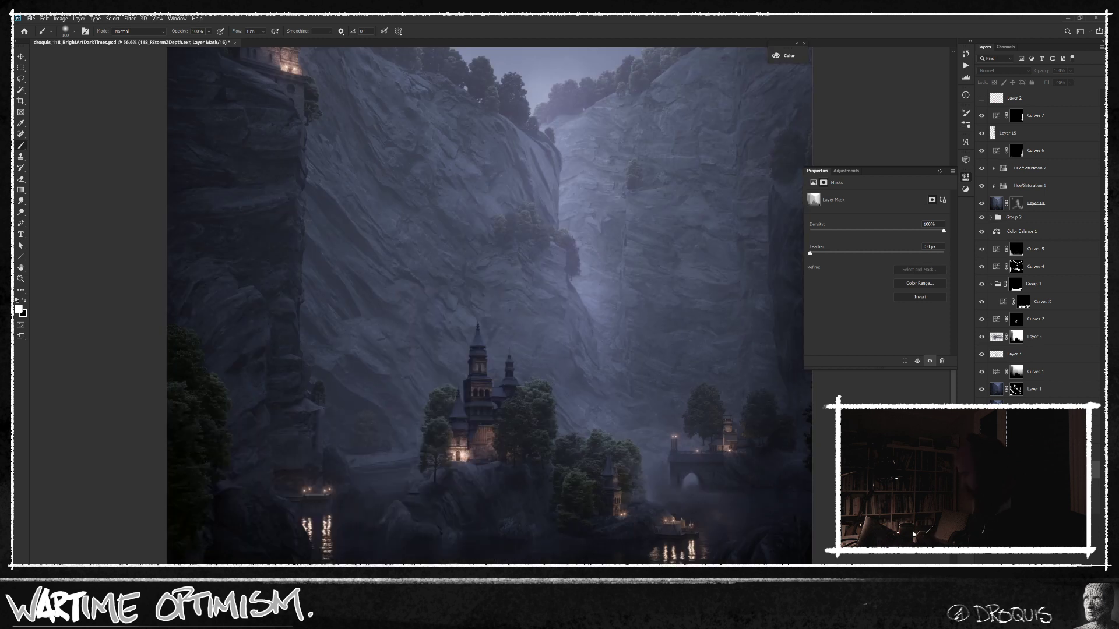
pyautogui.keyDown('alt'); pyautogui.click(982, 487); pyautogui.keyUp('alt')
pyautogui.keyDown('alt'); pyautogui.click(981, 504); pyautogui.keyUp('alt')
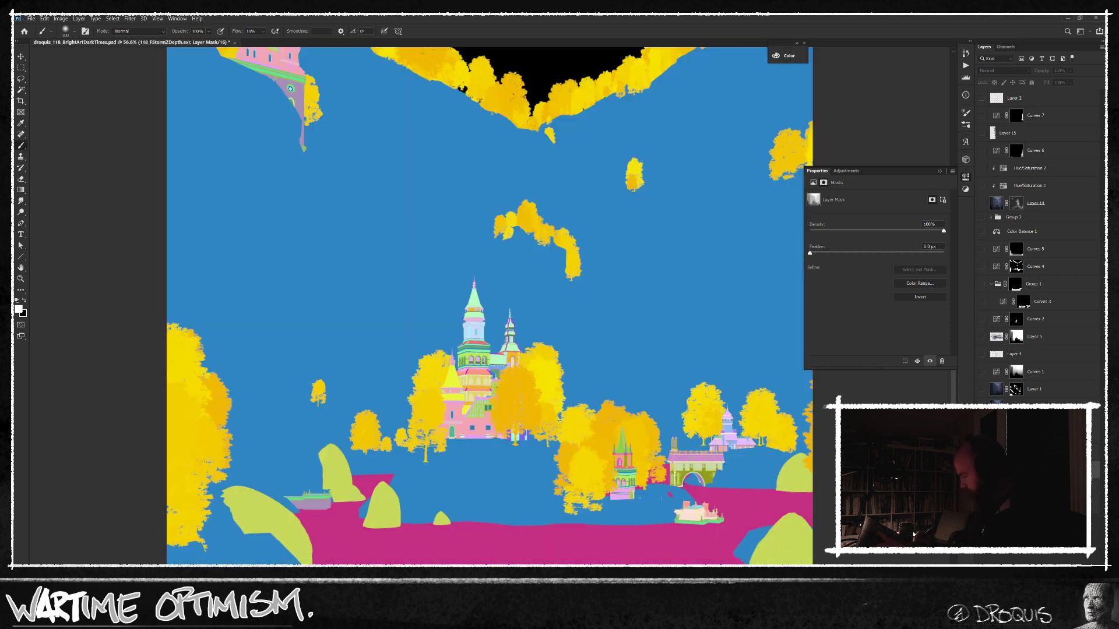
# Step: Load the ZDepth layer's mask as a selection and leave the mask view
pyautogui.keyDown('alt'); pyautogui.click(1017, 469); pyautogui.keyUp('alt')
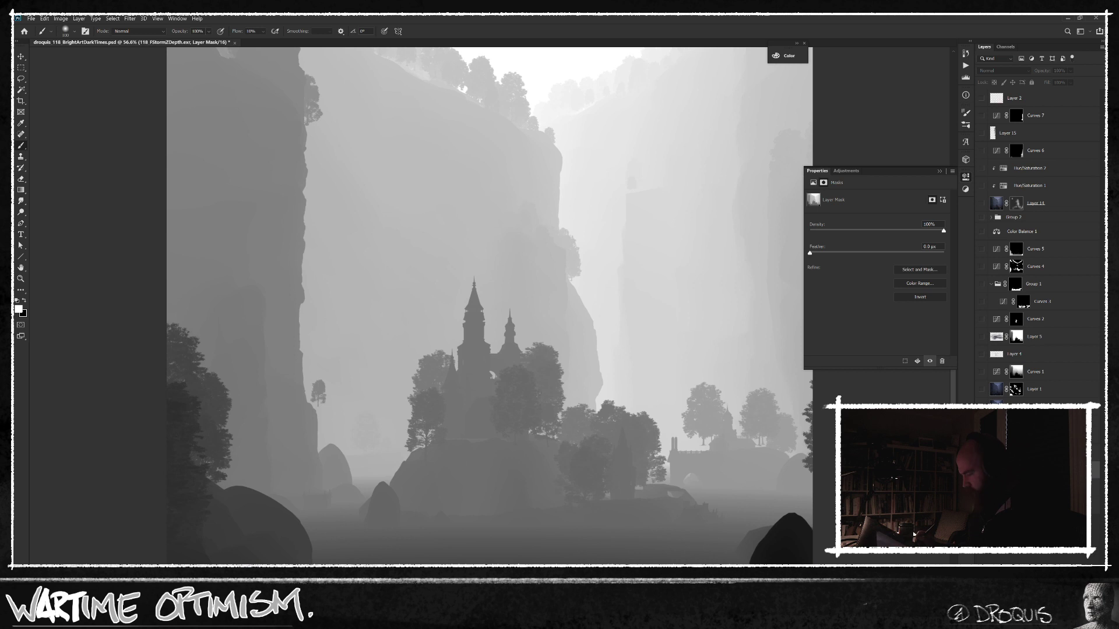
pyautogui.click(1006, 47)
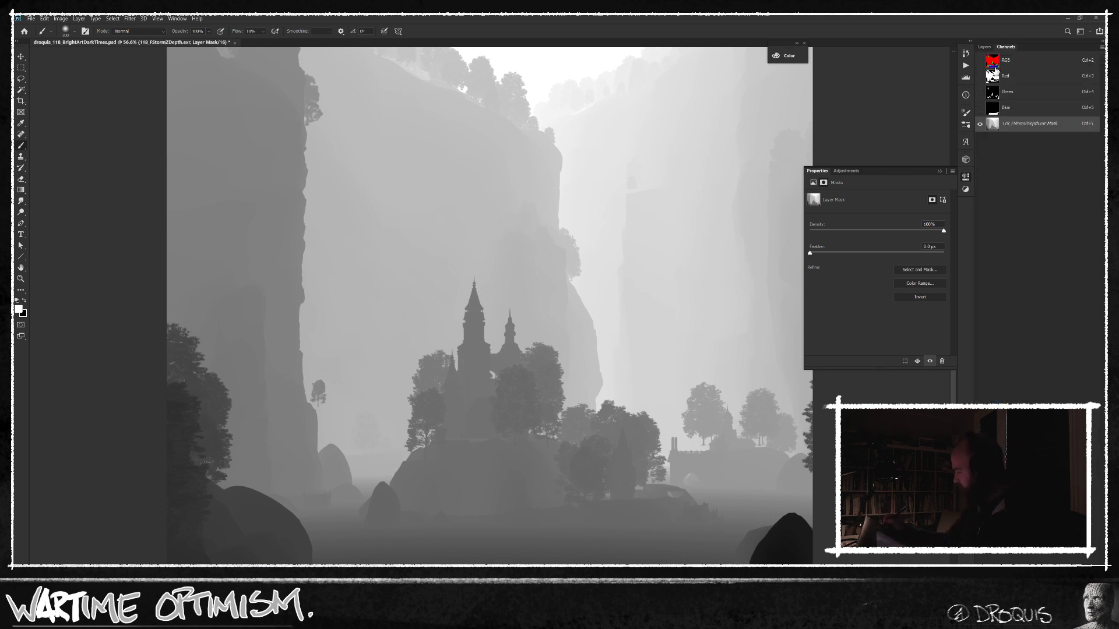
pyautogui.click(984, 46)
pyautogui.keyDown('ctrl'); pyautogui.click(1017, 470); pyautogui.keyUp('ctrl')
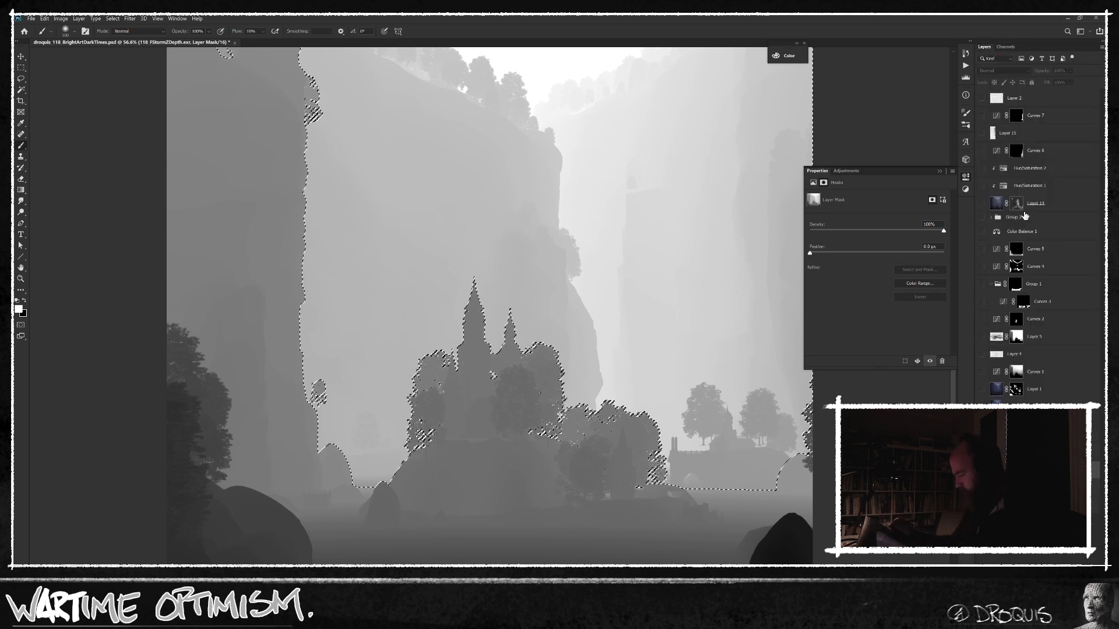
pyautogui.keyDown('alt'); pyautogui.click(1016, 470); pyautogui.keyUp('alt')
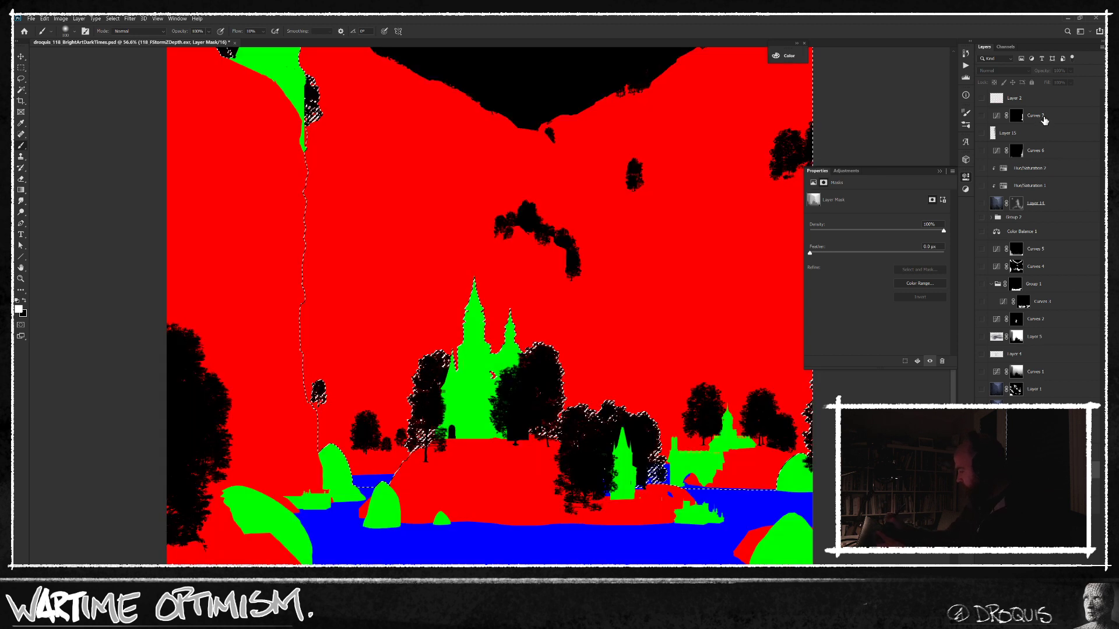
# Step: Show the painting layers up to Layer 14 plus the red annotations, and compare the castle island with and without Group 2's layers
pyautogui.click(1044, 119)
pyautogui.moveTo(983, 391); pyautogui.dragTo(983, 204)
pyautogui.click(982, 98)
pyautogui.click(1003, 217)
pyautogui.click(991, 216)
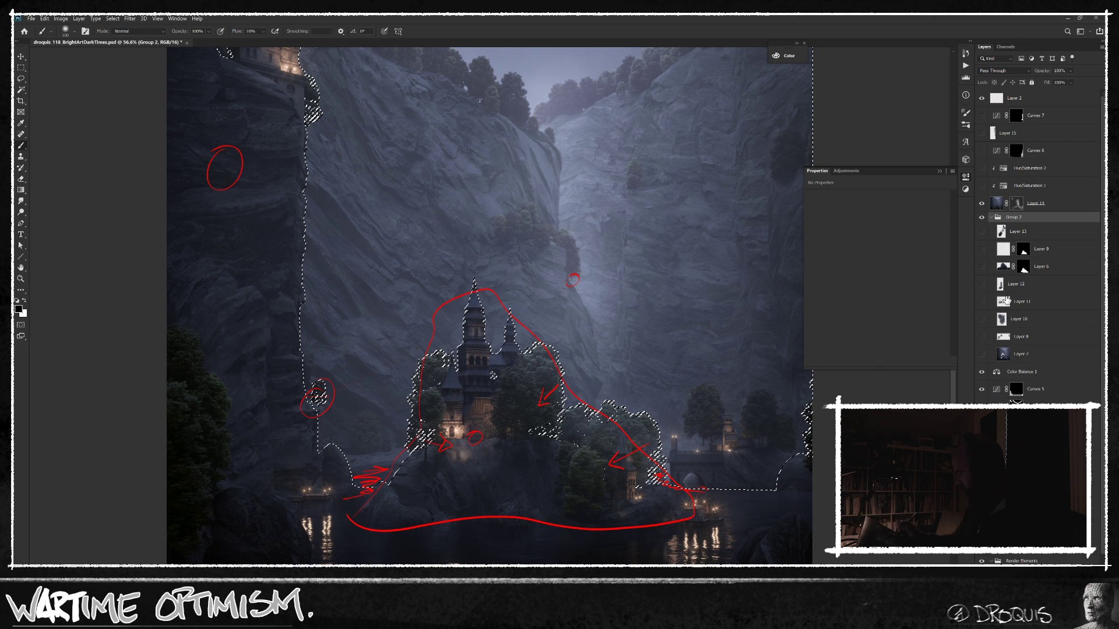
pyautogui.moveTo(983, 355); pyautogui.dragTo(983, 232)
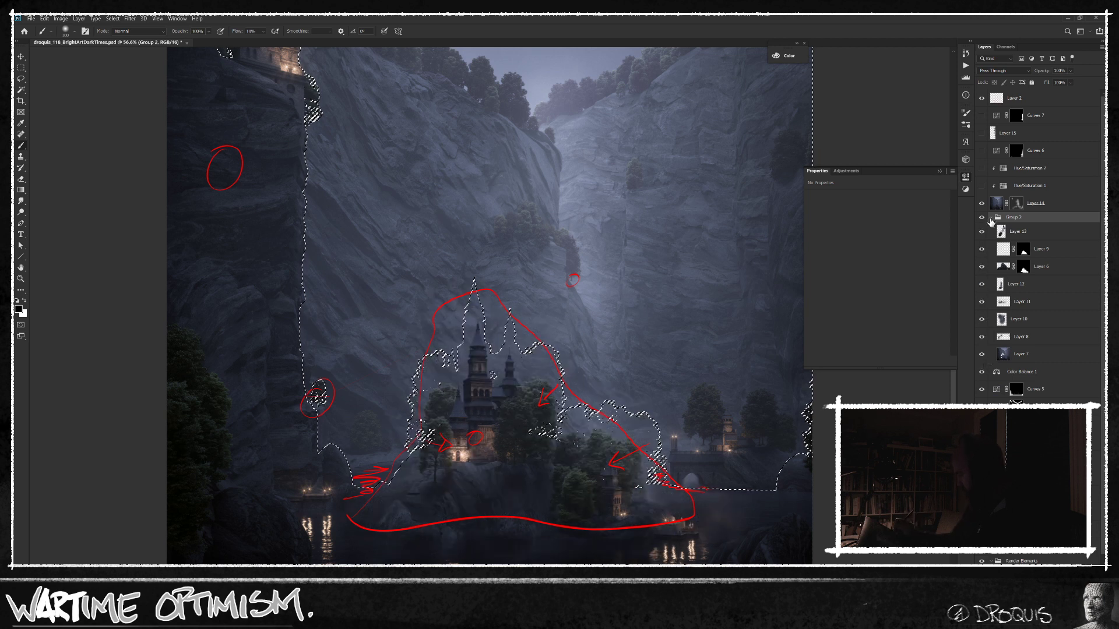
# Step: Collapse Group 2, hide the red annotations and show Curves 7, Layer 15, Curves 6 and Hue/Saturation 2
pyautogui.click(991, 218)
pyautogui.click(982, 98)
pyautogui.moveTo(982, 168); pyautogui.dragTo(982, 99)
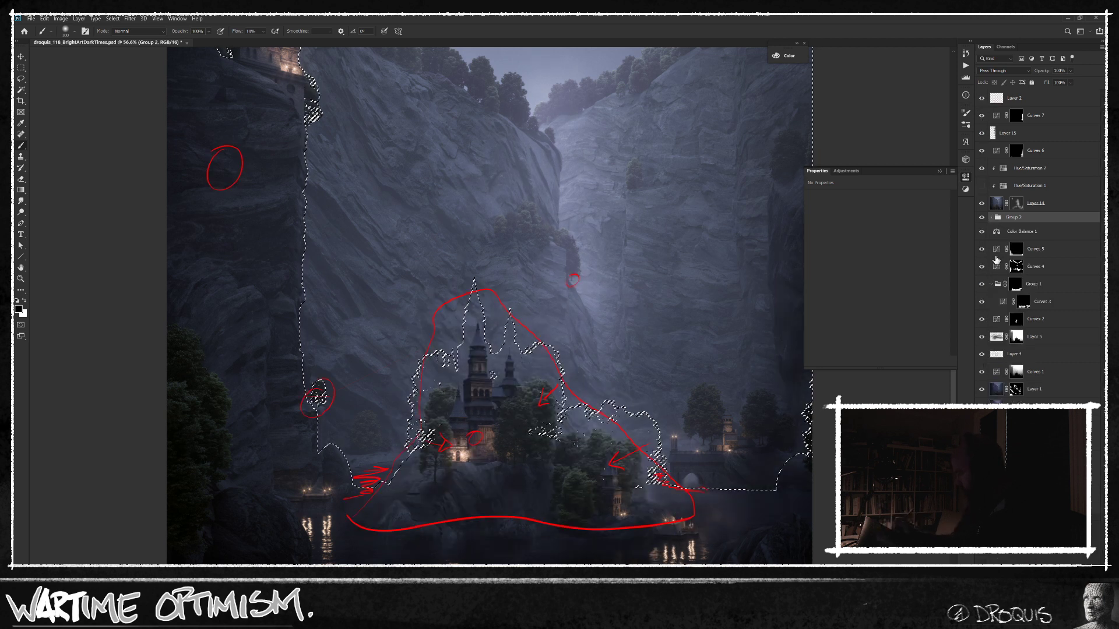
pyautogui.click(982, 98)
pyautogui.scroll(-3, 725, 402)
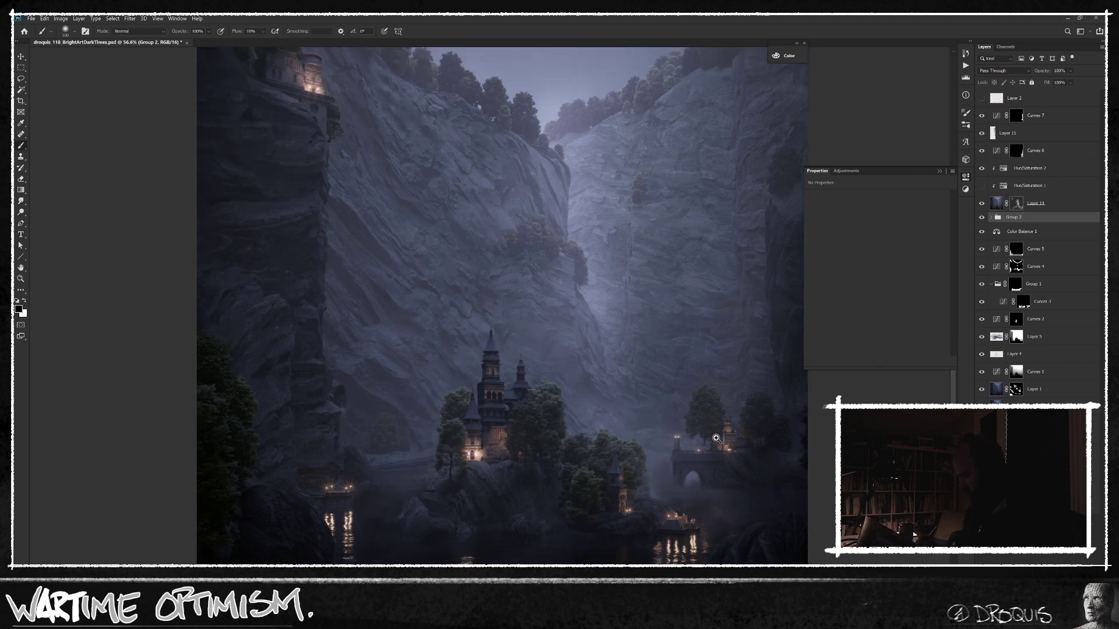
pyautogui.moveTo(793, 394); pyautogui.dragTo(742, 414)
# Step: Add a new layer above Curves 7, mask it with the loaded depth selection and display the mask on its own
pyautogui.click(1044, 119)
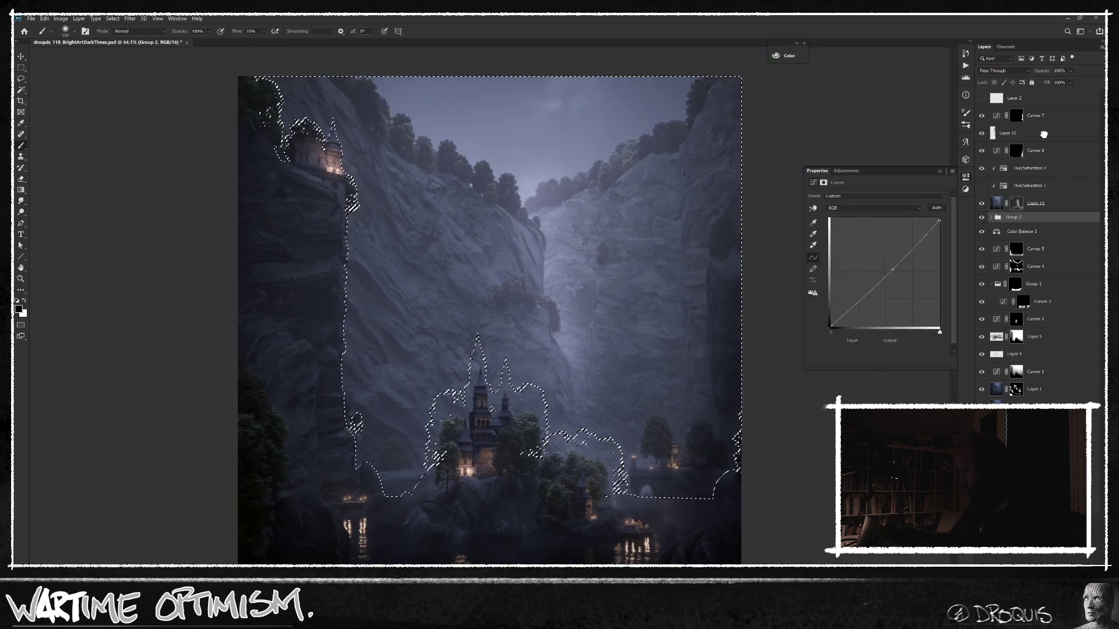
pyautogui.hotkey('ctrl', 'shift', 'alt', 'n')
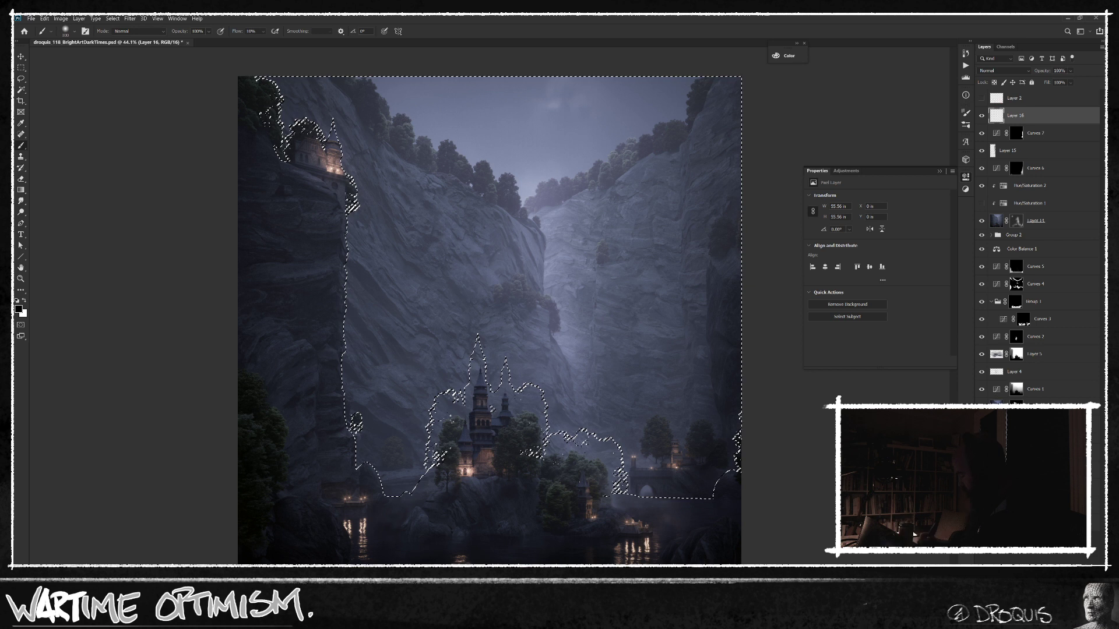
pyautogui.click(1026, 597)
pyautogui.keyDown('alt'); pyautogui.click(1017, 116); pyautogui.keyUp('alt')
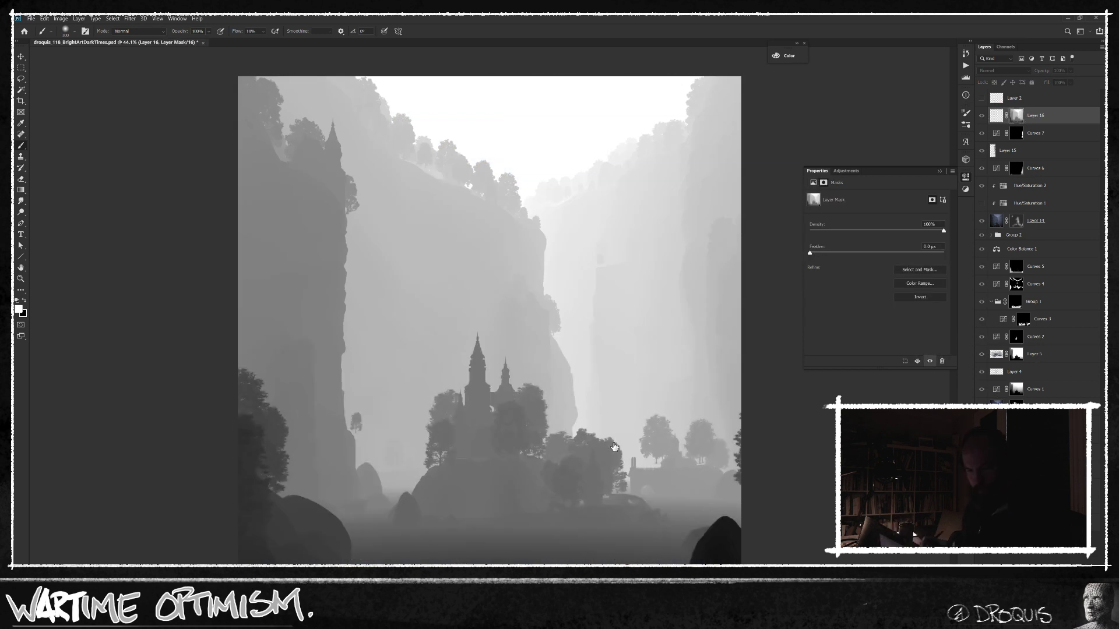
# Step: Apply Levels to Layer 16's mask with black input 176 and white input 210 to isolate the far end of the canyon
pyautogui.hotkey('ctrl', 'l')
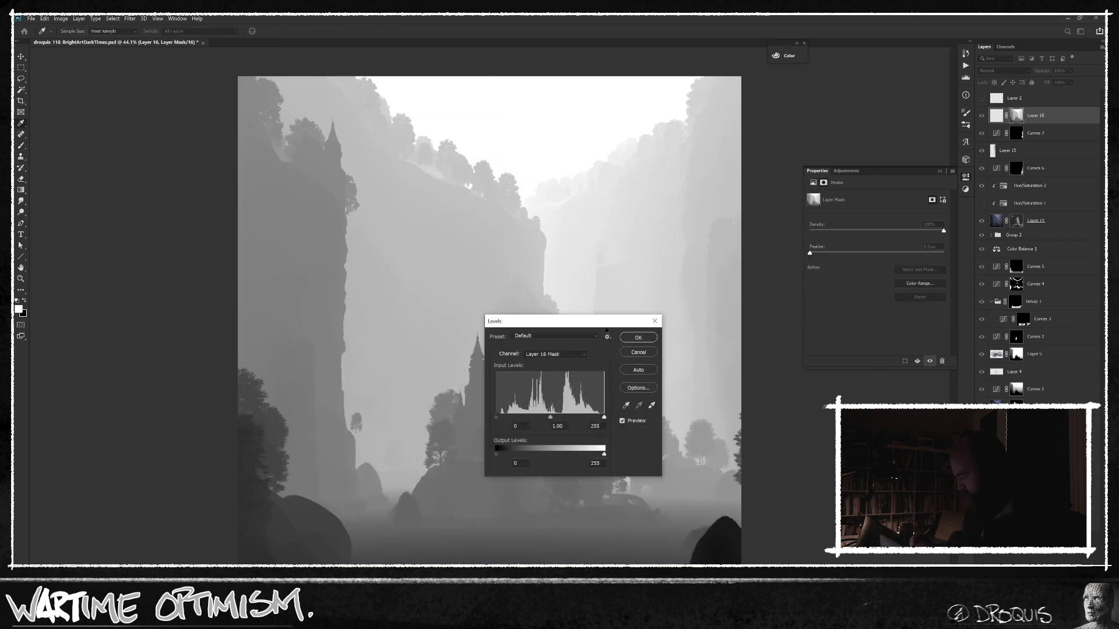
pyautogui.moveTo(583, 321); pyautogui.dragTo(711, 249)
pyautogui.click(780, 334)
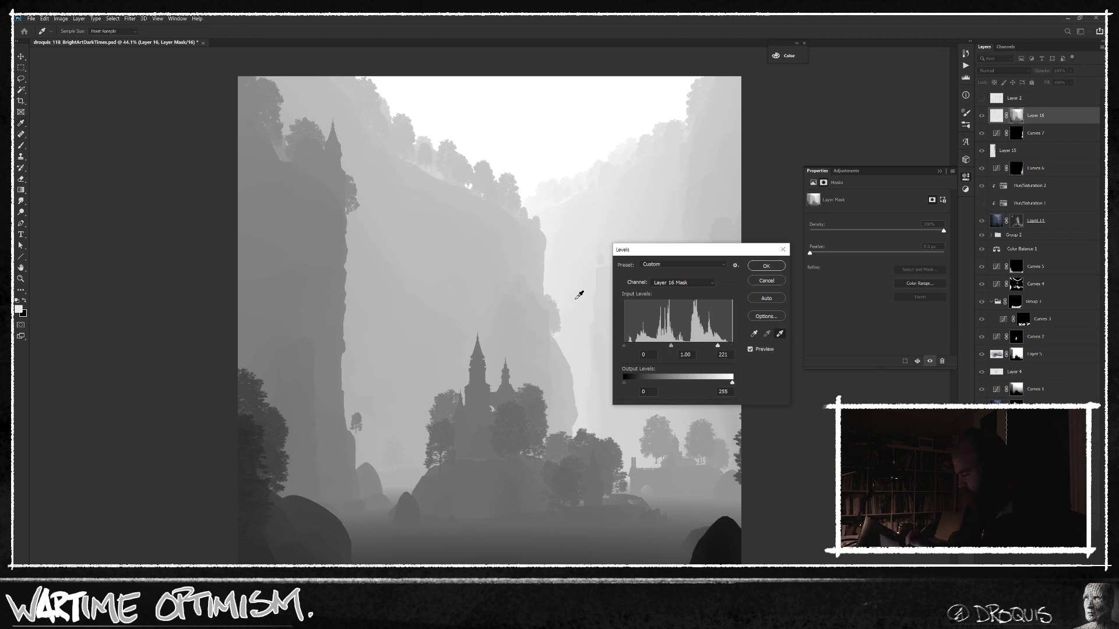
pyautogui.click(570, 287)
pyautogui.click(755, 333)
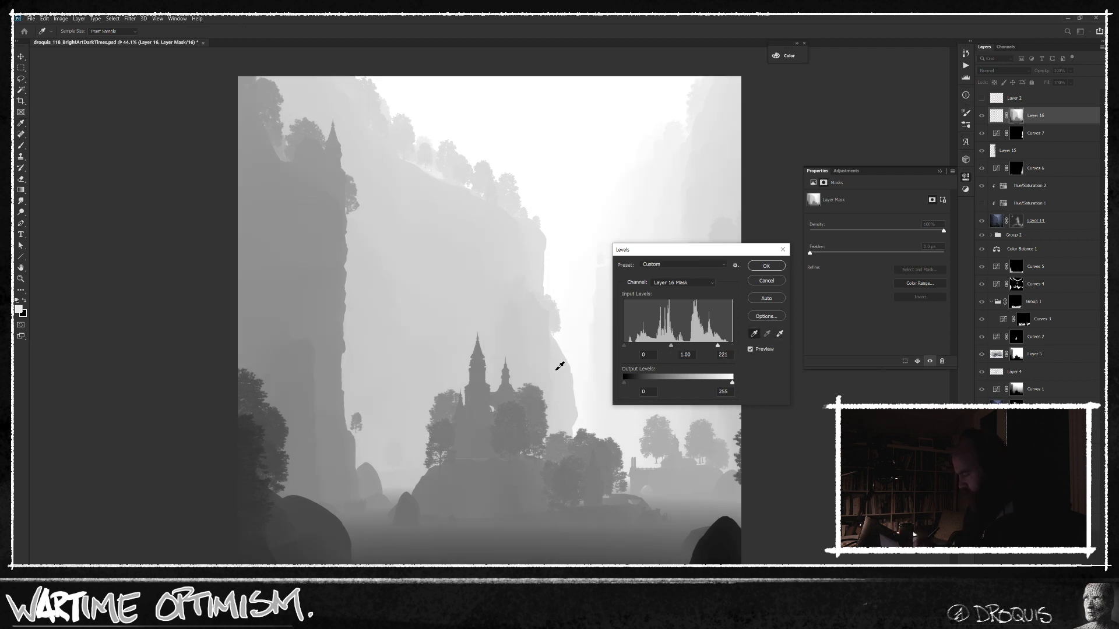
pyautogui.click(554, 354)
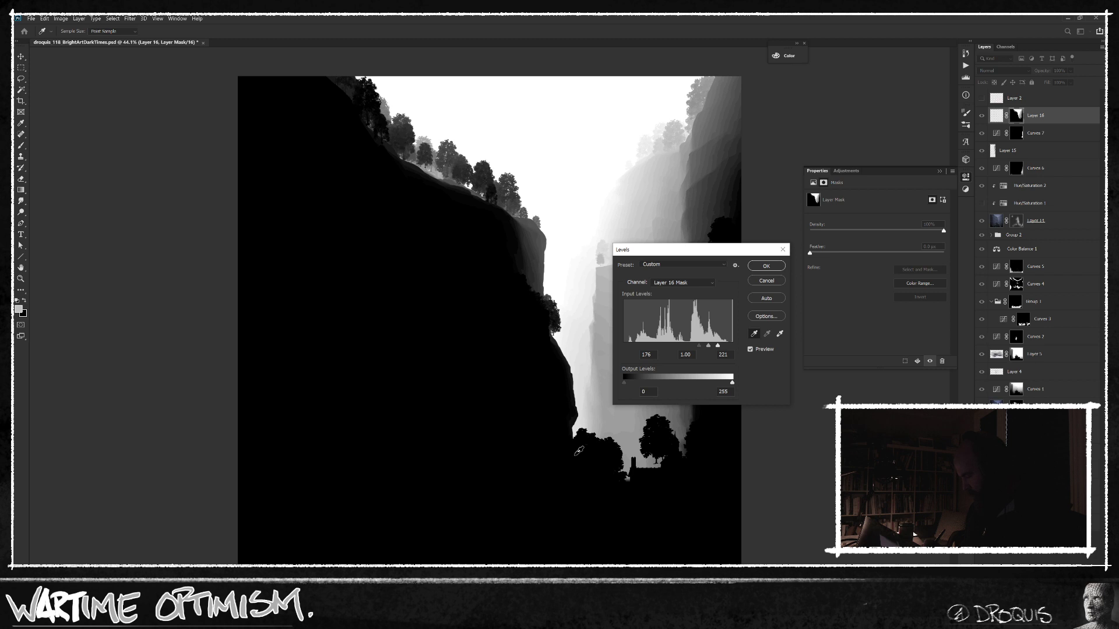
pyautogui.moveTo(718, 346); pyautogui.dragTo(713, 348)
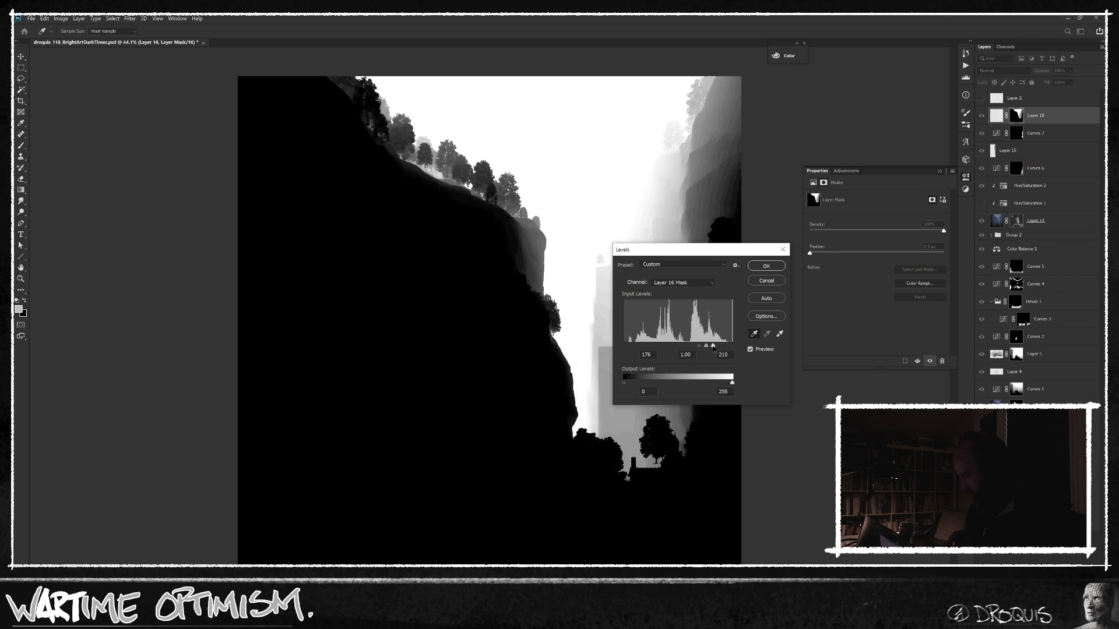
pyautogui.click(769, 266)
# Step: Load Layer 16's mask as a selection, invert it and lasso out the area between the left cliff's base and the bridge
pyautogui.keyDown('ctrl'); pyautogui.click(1017, 118); pyautogui.keyUp('ctrl')
pyautogui.click(981, 117)
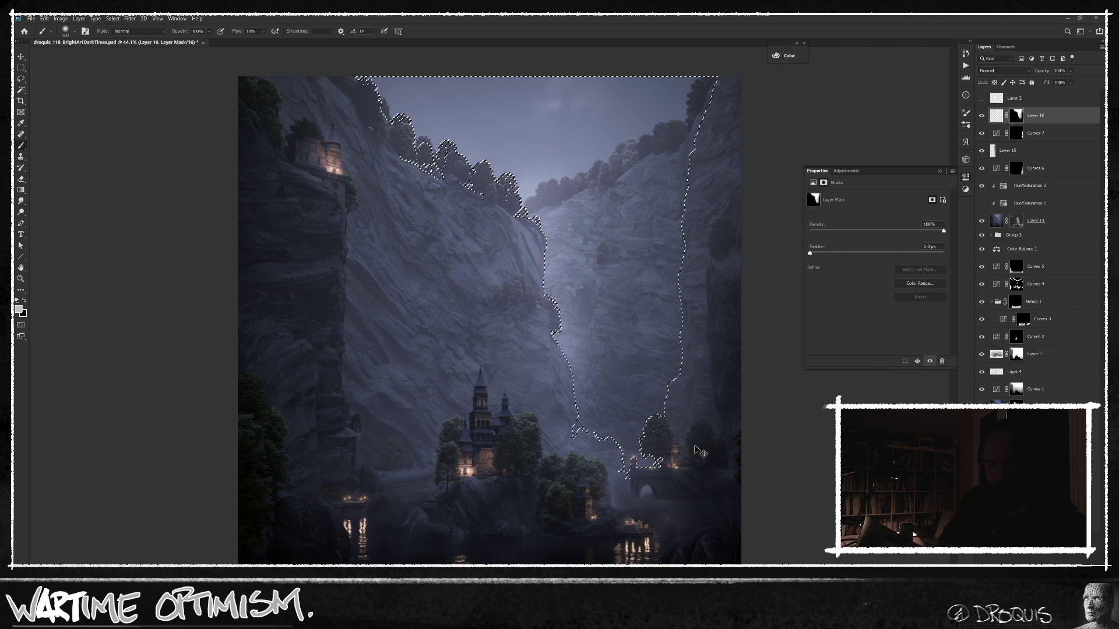
pyautogui.hotkey('ctrl', 'shift', 'i')
pyautogui.press('l')
pyautogui.moveTo(589, 466); pyautogui.dragTo(619, 461)
pyautogui.moveTo(760, 509); pyautogui.dragTo(685, 469)
pyautogui.moveTo(600, 463); pyautogui.dragTo(619, 458)
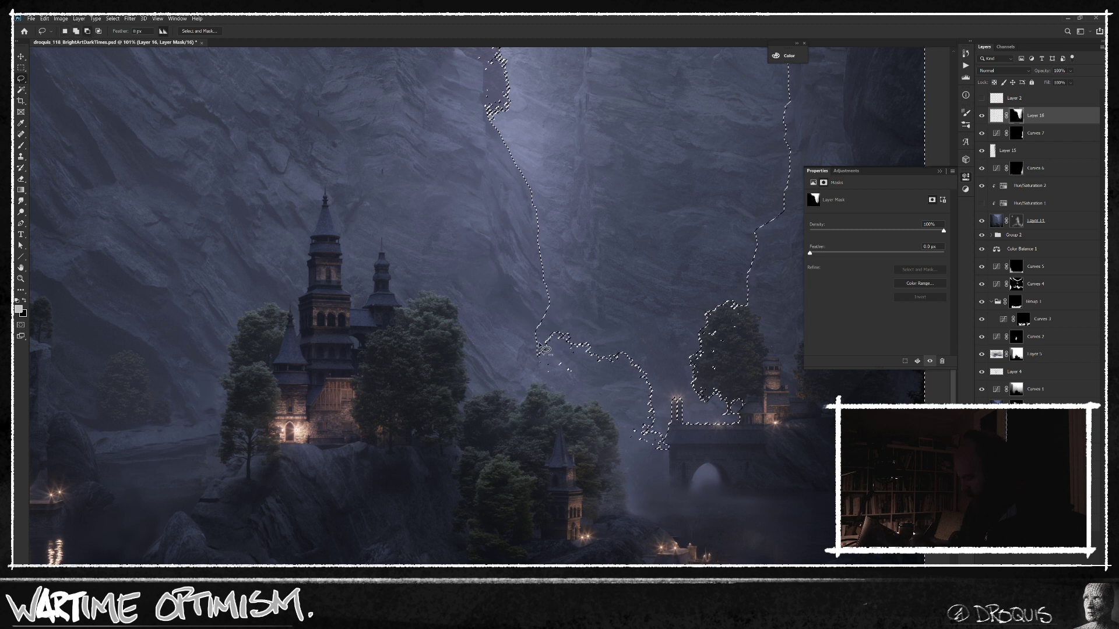
pyautogui.moveTo(585, 358)
pyautogui.mouseDown()
pyautogui.moveTo(540, 369)
pyautogui.moveTo(538, 384)
pyautogui.moveTo(546, 433)
pyautogui.moveTo(592, 490)
pyautogui.moveTo(647, 514)
pyautogui.moveTo(702, 480)
pyautogui.mouseUp()
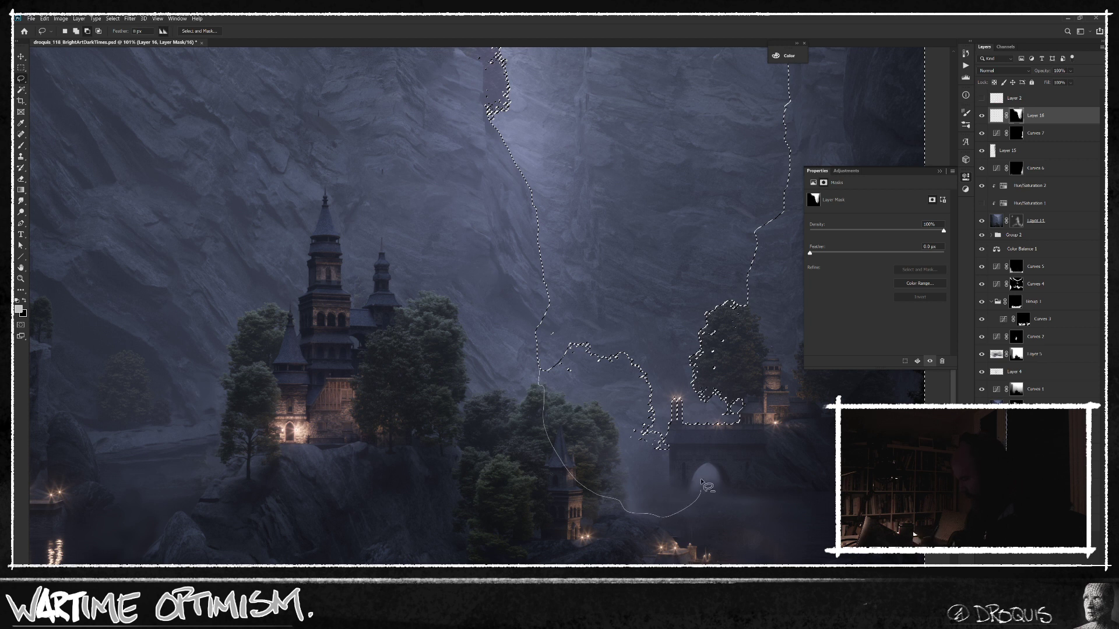
pyautogui.moveTo(646, 246); pyautogui.dragTo(636, 245)
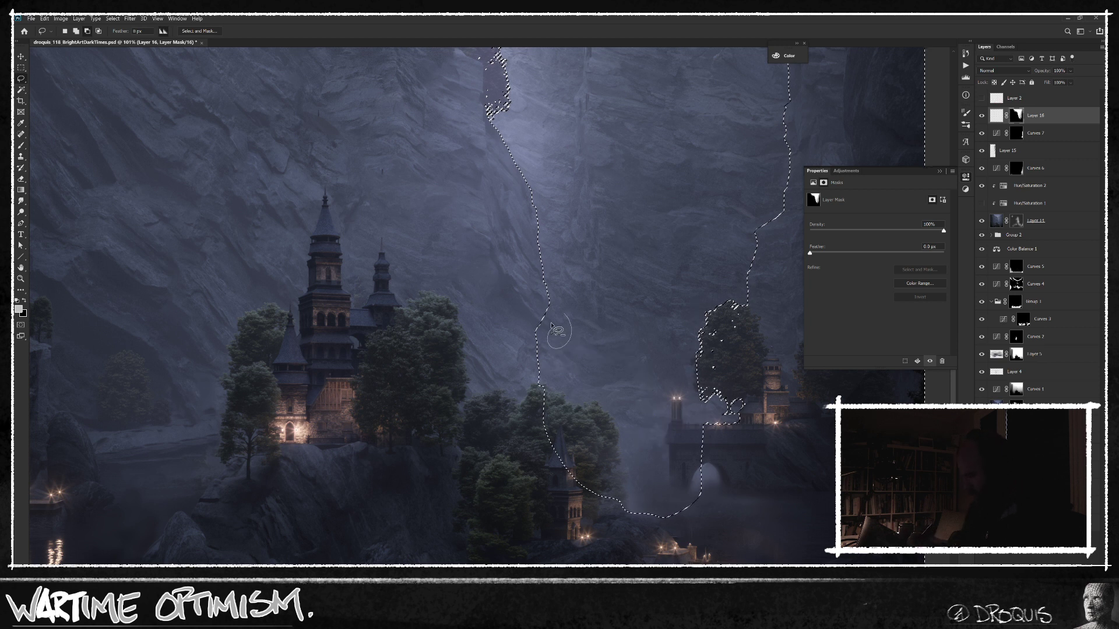
# Step: Add another new layer above Layer 16, mask it with the edited selection and display that mask on its own
pyautogui.hotkey('ctrl', '0')
pyautogui.moveTo(658, 341)
pyautogui.mouseDown()
pyautogui.moveTo(660, 474)
pyautogui.moveTo(792, 501)
pyautogui.moveTo(841, 214)
pyautogui.moveTo(823, 334)
pyautogui.moveTo(732, 514)
pyautogui.moveTo(584, 491)
pyautogui.mouseUp()
pyautogui.hotkey('ctrl', 'z')
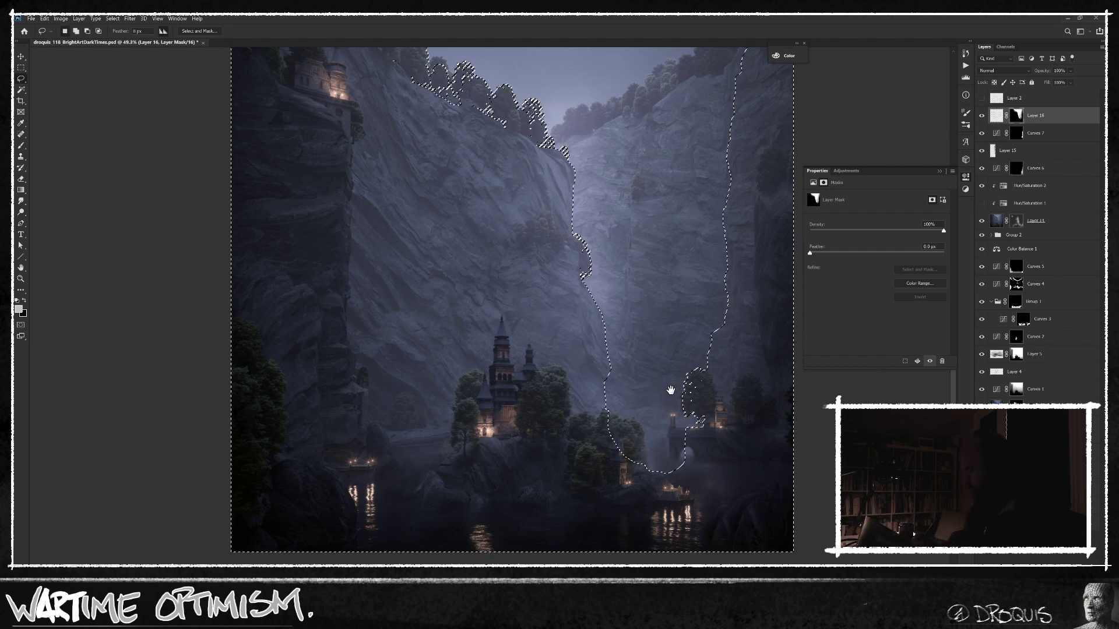
pyautogui.moveTo(670, 390); pyautogui.dragTo(603, 390)
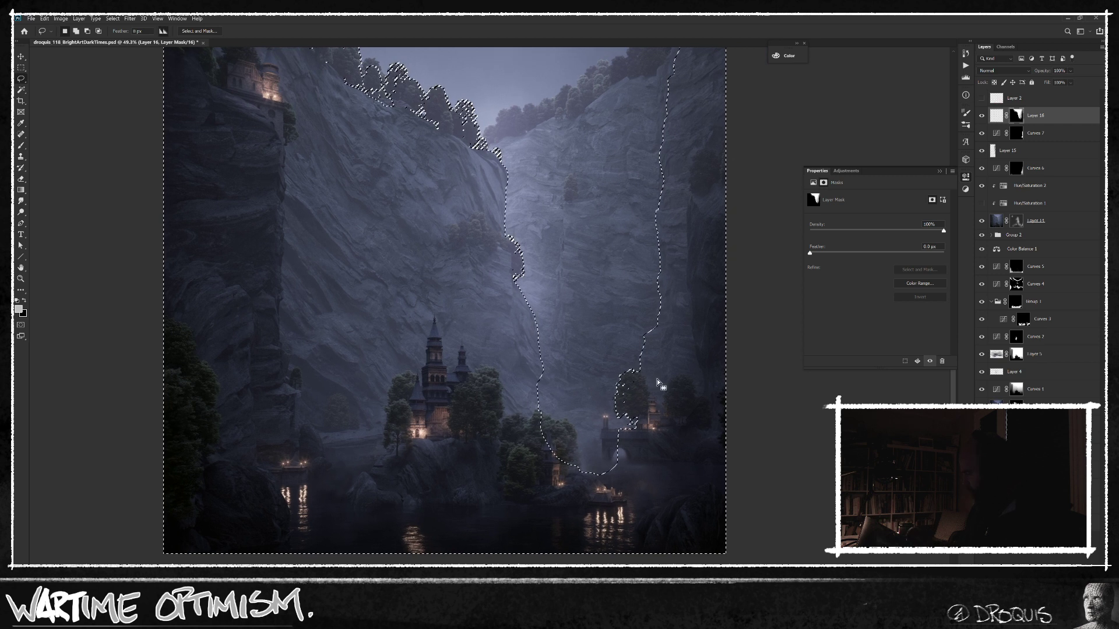
pyautogui.click(982, 117)
pyautogui.hotkey('ctrl', 'shift', 'alt', 'n')
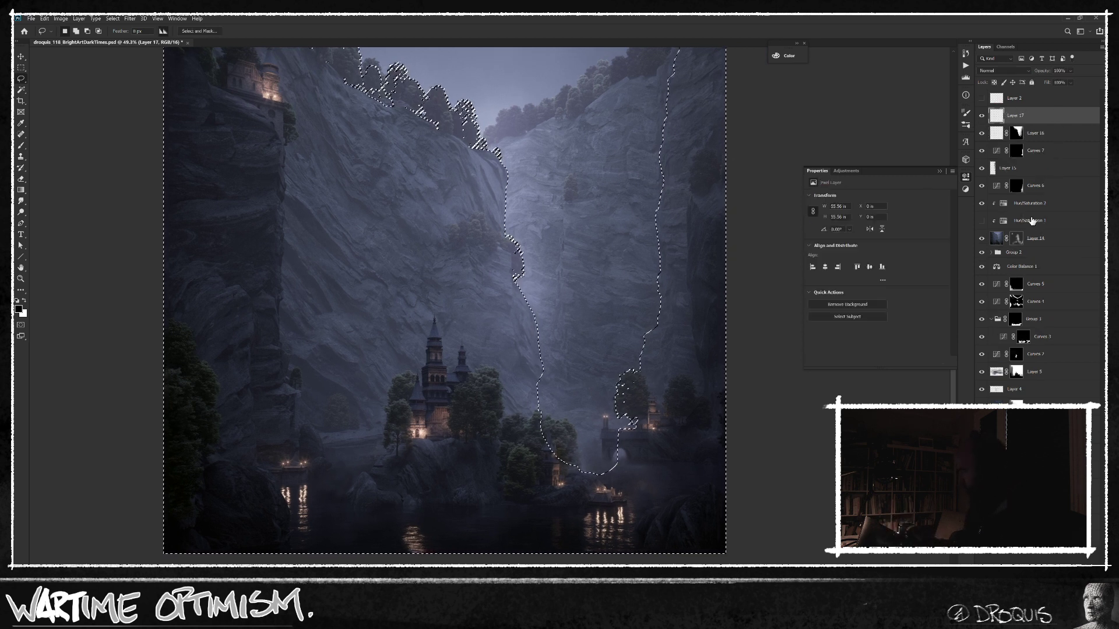
pyautogui.click(1027, 558)
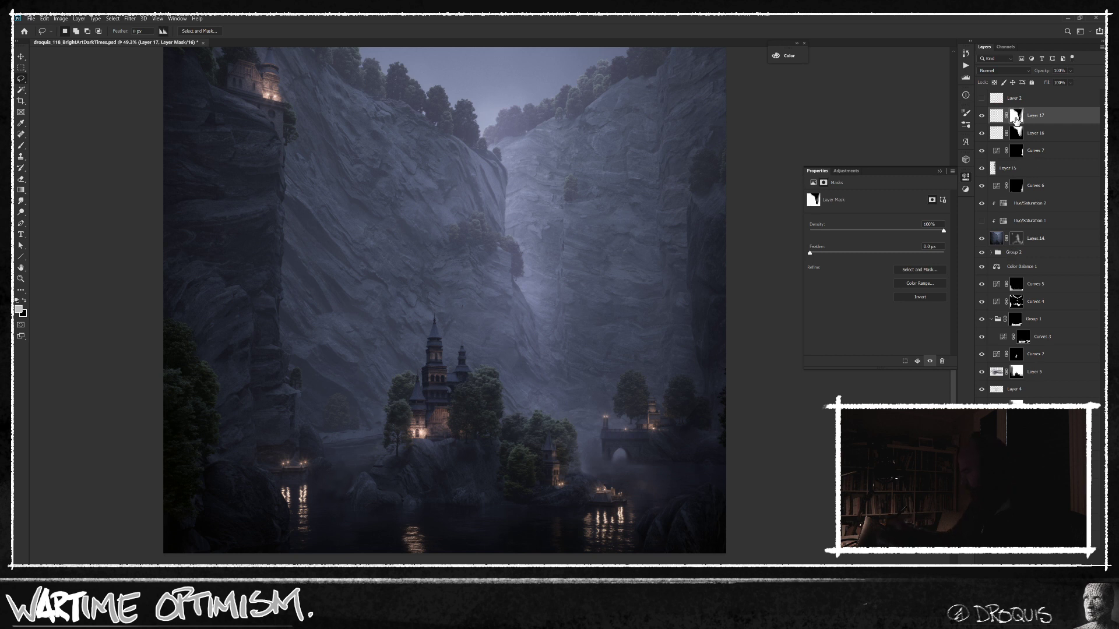
pyautogui.keyDown('alt'); pyautogui.click(1017, 120); pyautogui.keyUp('alt')
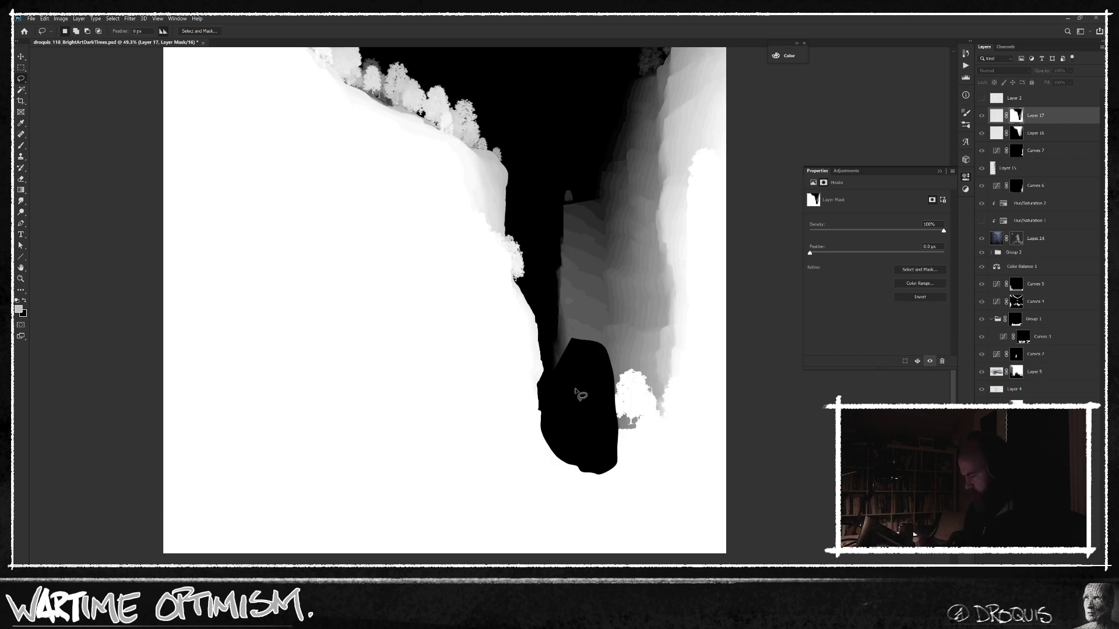
# Step: Lasso the grey gradient of the distant right cliff in Layer 17's mask, fill it with black and deselect
pyautogui.moveTo(602, 415); pyautogui.dragTo(545, 454)
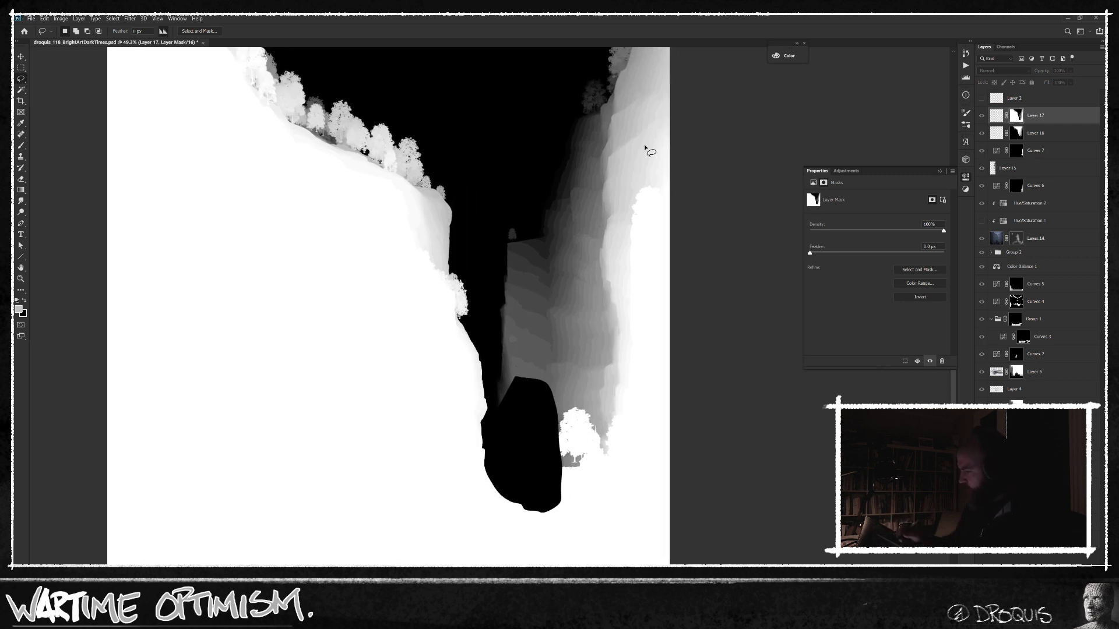
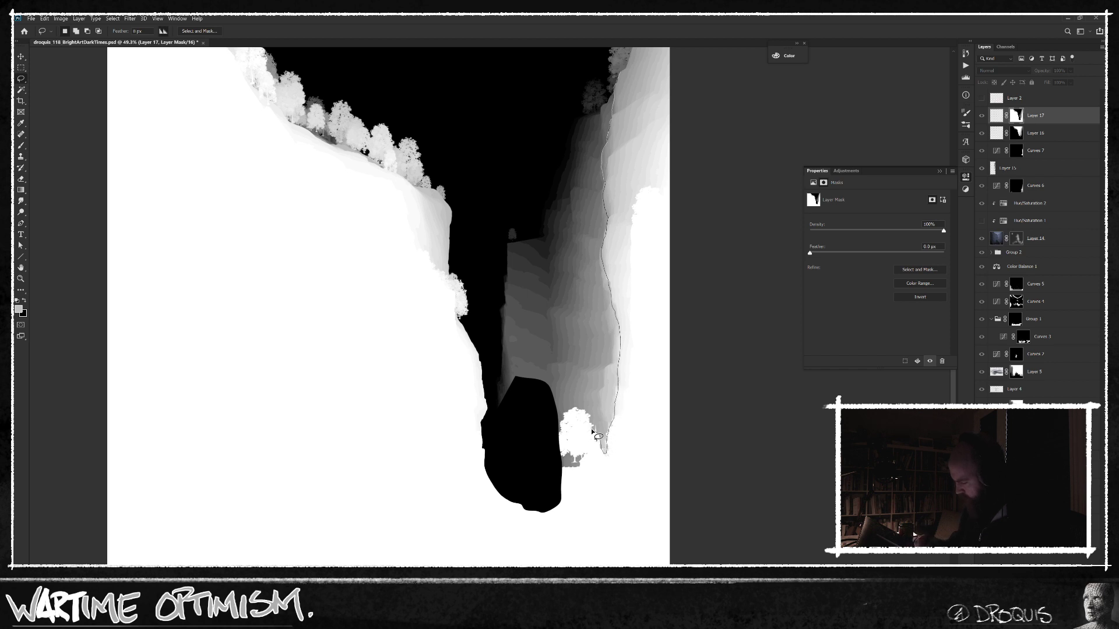
pyautogui.moveTo(554, 441)
pyautogui.mouseDown()
pyautogui.moveTo(513, 427)
pyautogui.moveTo(492, 396)
pyautogui.moveTo(491, 162)
pyautogui.moveTo(569, 48)
pyautogui.mouseUp()
pyautogui.moveTo(651, 311)
pyautogui.mouseDown()
pyautogui.moveTo(637, 334)
pyautogui.moveTo(634, 325)
pyautogui.moveTo(719, 320)
pyautogui.mouseUp()
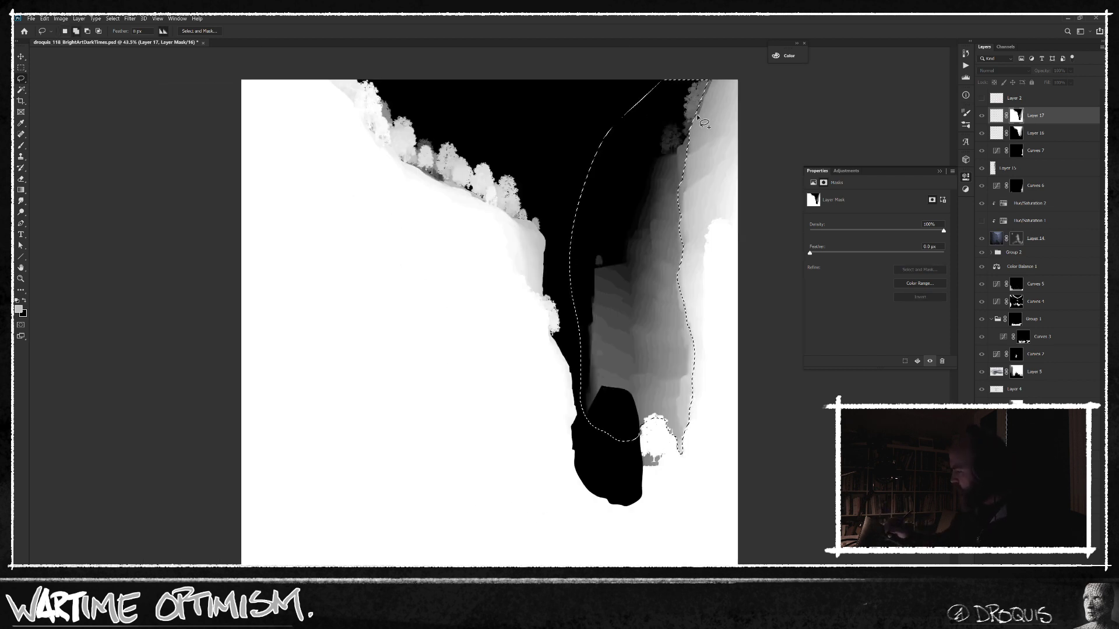
pyautogui.moveTo(707, 74)
pyautogui.mouseDown()
pyautogui.moveTo(606, 83)
pyautogui.moveTo(640, 101)
pyautogui.mouseUp()
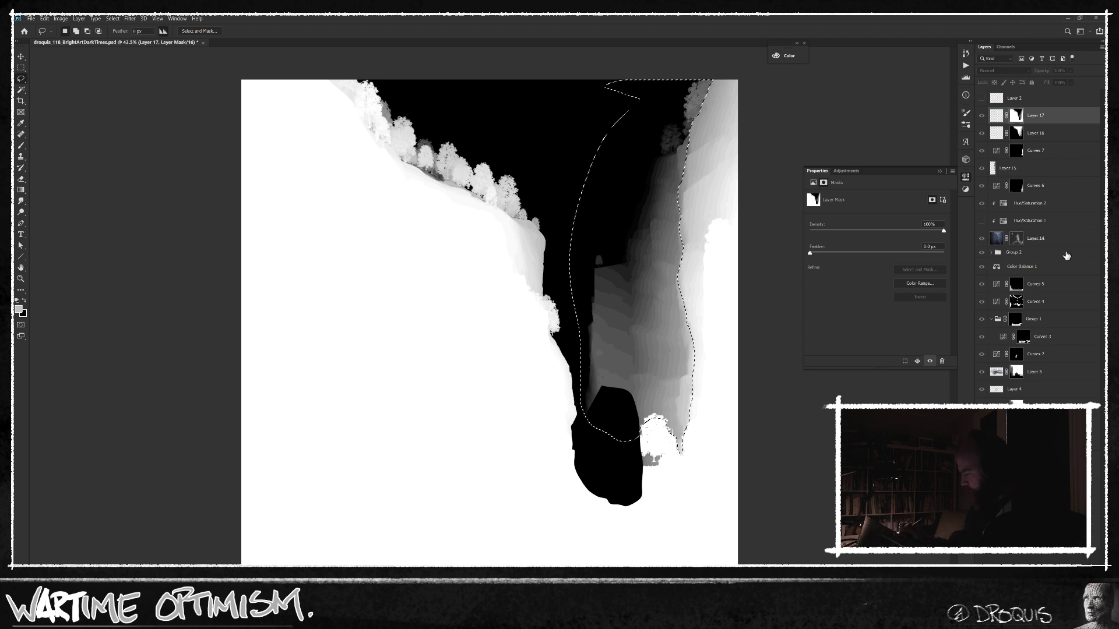
pyautogui.hotkey('ctrl', 'BackSpace')
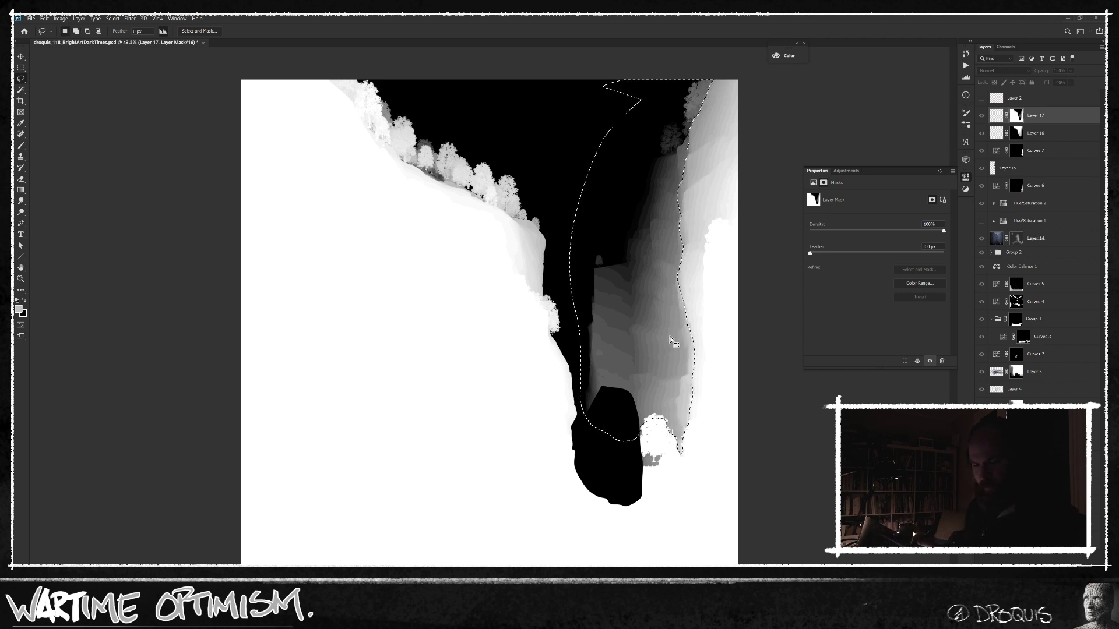
pyautogui.hotkey('ctrl', 'd')
# Step: Invert Layer 17's mask and return to the layer's pixel content with the Brush tool
pyautogui.press('v')
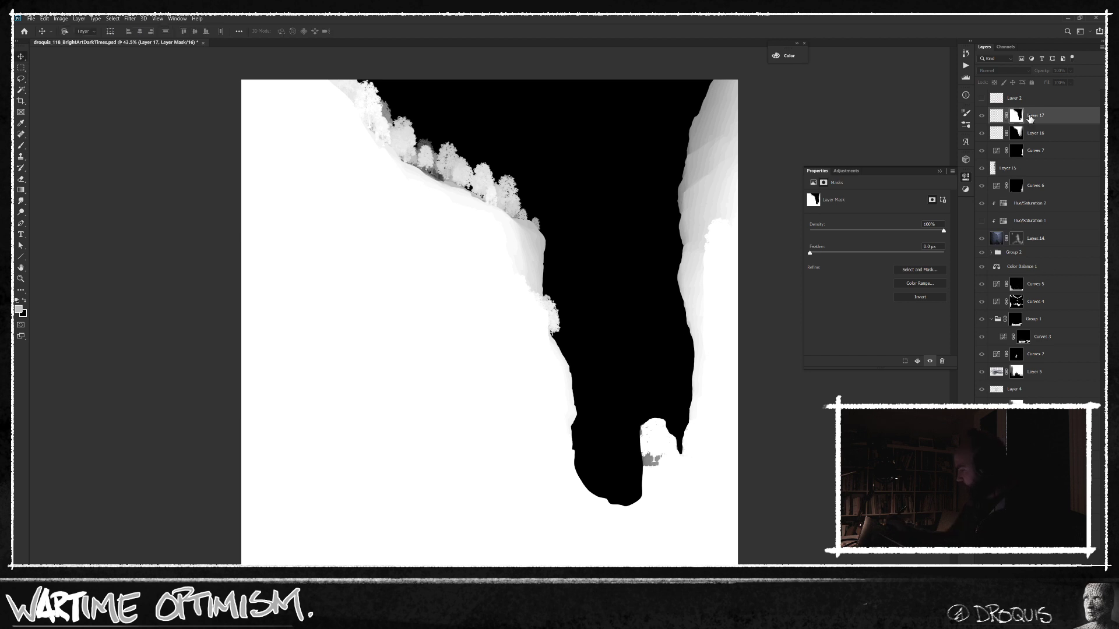
pyautogui.hotkey('ctrl', 'i')
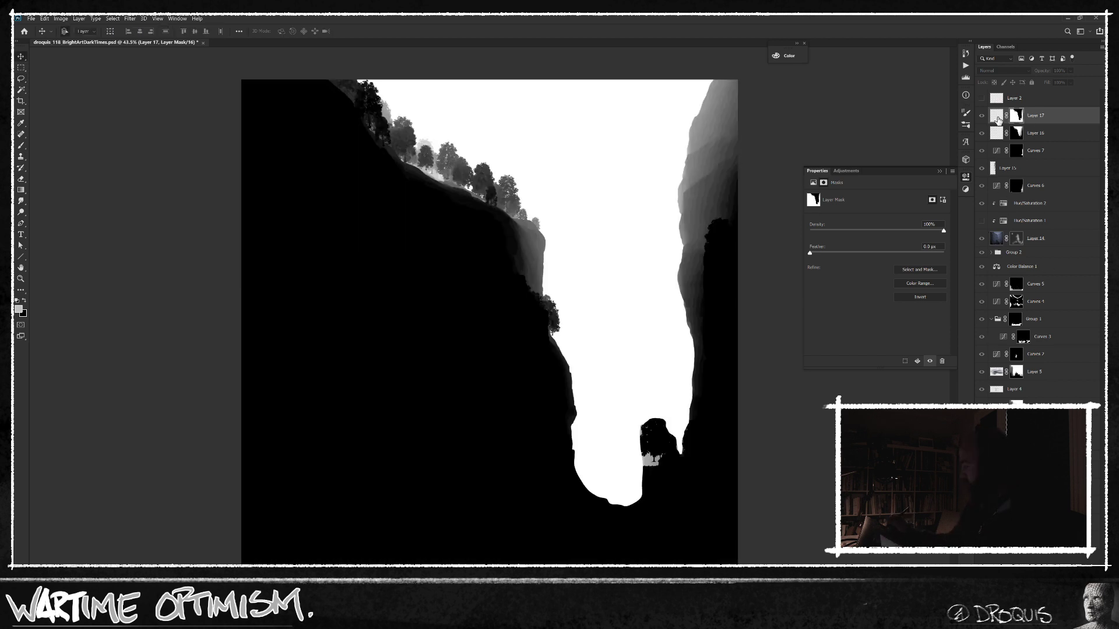
pyautogui.click(997, 116)
pyautogui.press('b')
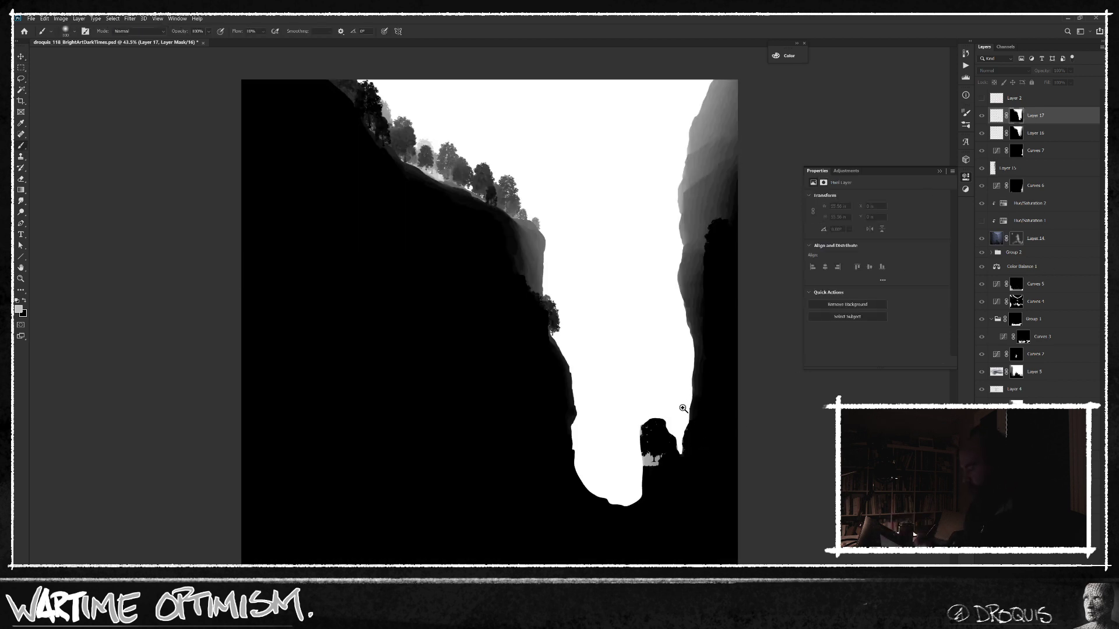
pyautogui.scroll(-2, 683, 406)
pyautogui.click(997, 117)
# Step: Choose a large textured brush preset and set Layer 17's blend mode to Screen
pyautogui.rightClick(621, 446)
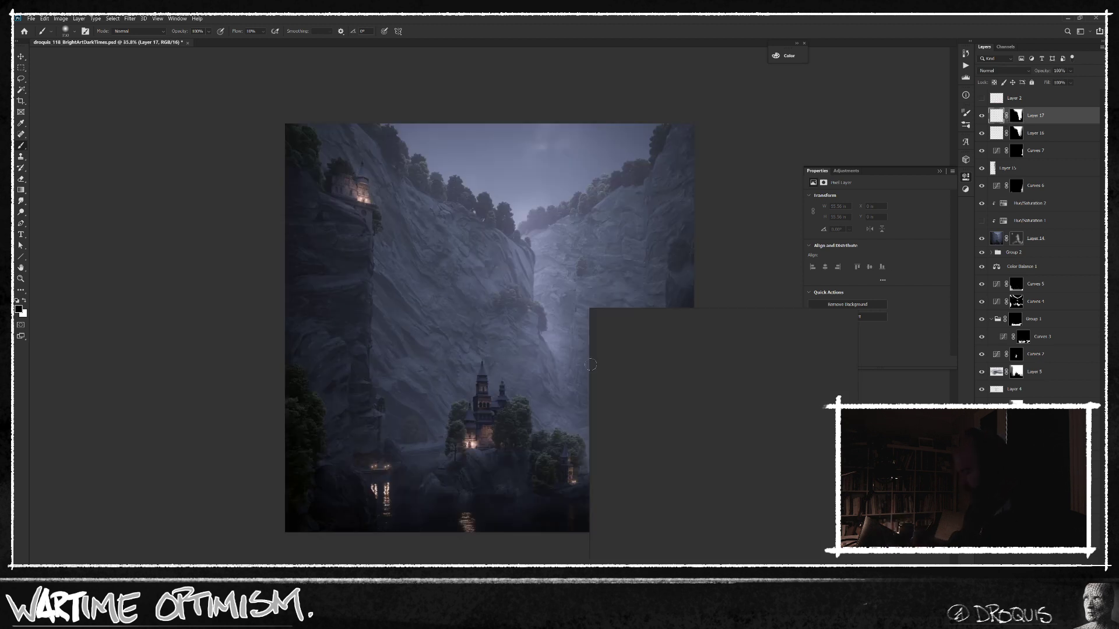
pyautogui.click(750, 455)
pyautogui.press('Return')
pyautogui.click(1019, 73)
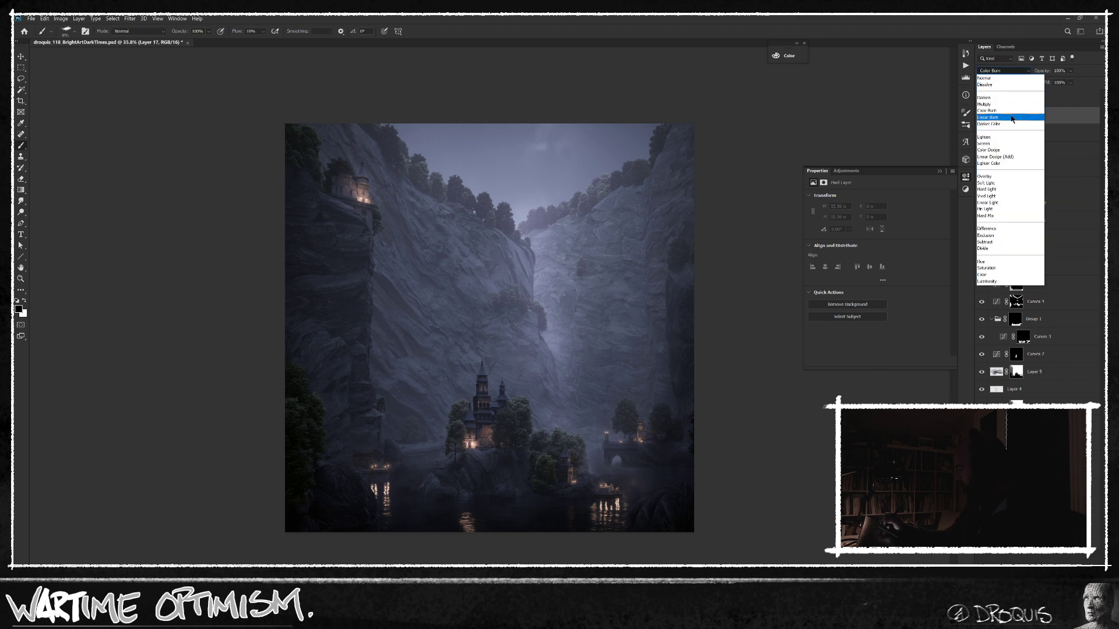
pyautogui.click(1003, 143)
# Step: Brush soft mist onto Layer 17 along the base of the distant cliffs, between the castle island and the bridge
pyautogui.moveTo(580, 442); pyautogui.dragTo(591, 428)
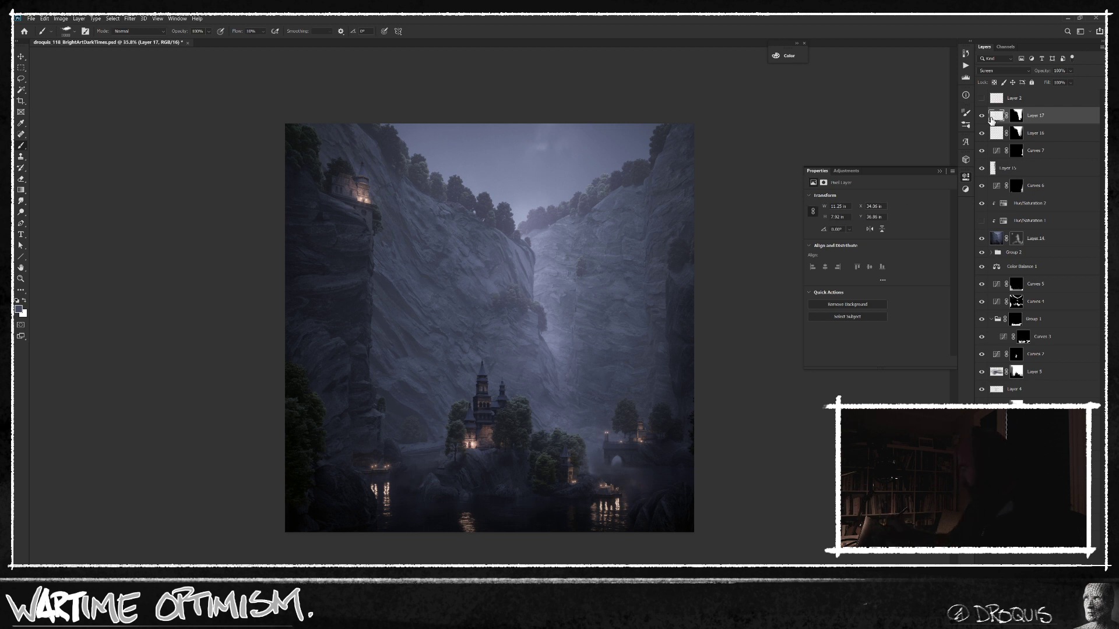
pyautogui.moveTo(559, 405); pyautogui.dragTo(557, 382)
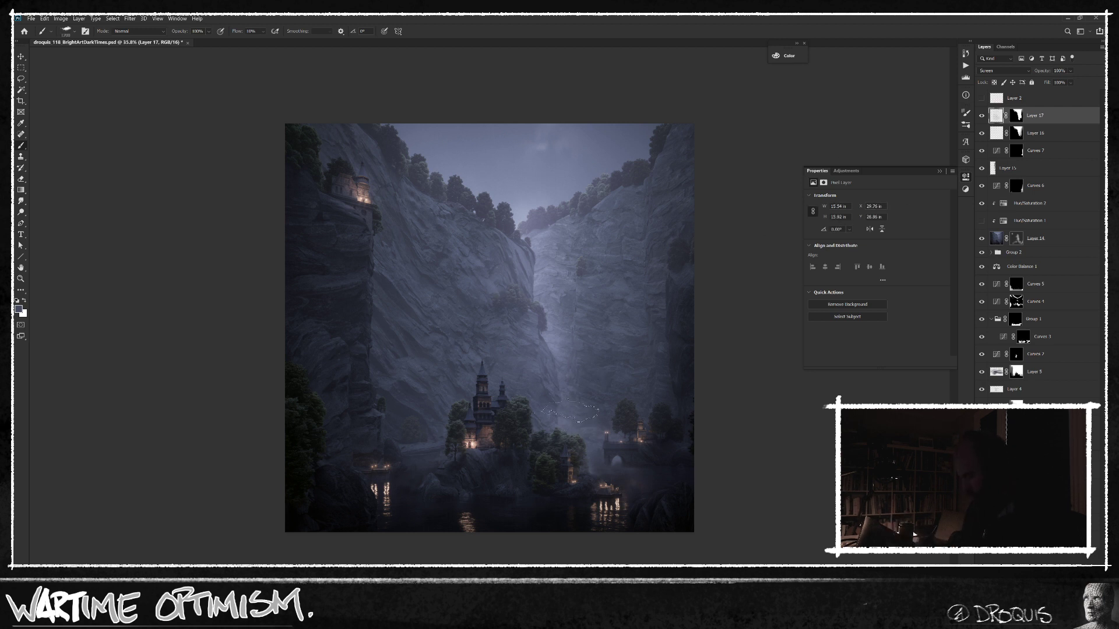
pyautogui.moveTo(581, 418)
pyautogui.mouseDown()
pyautogui.moveTo(593, 392)
pyautogui.moveTo(592, 434)
pyautogui.moveTo(619, 389)
pyautogui.moveTo(623, 402)
pyautogui.mouseUp()
pyautogui.moveTo(648, 285); pyautogui.dragTo(643, 321)
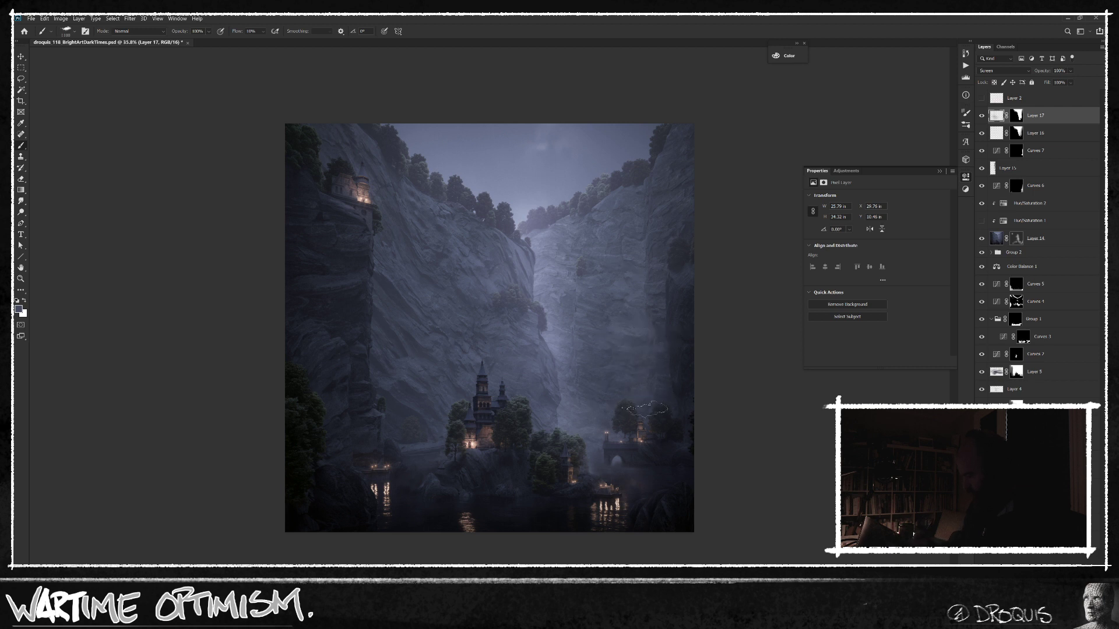
pyautogui.hotkey('ctrl', 'z')
pyautogui.moveTo(607, 468); pyautogui.dragTo(610, 437)
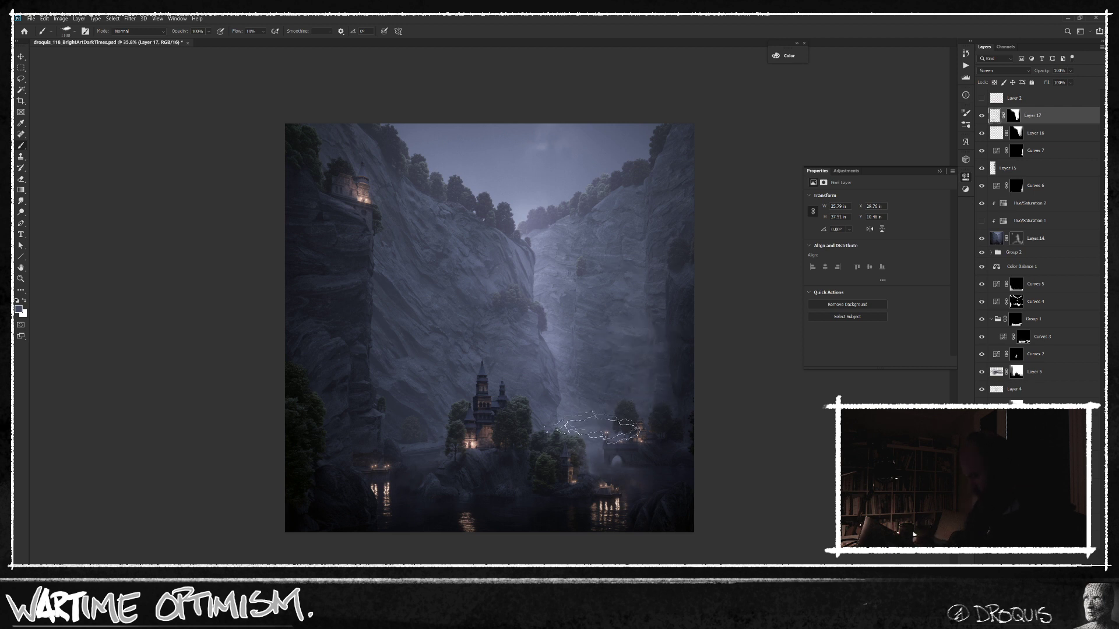
pyautogui.moveTo(553, 380); pyautogui.dragTo(564, 419)
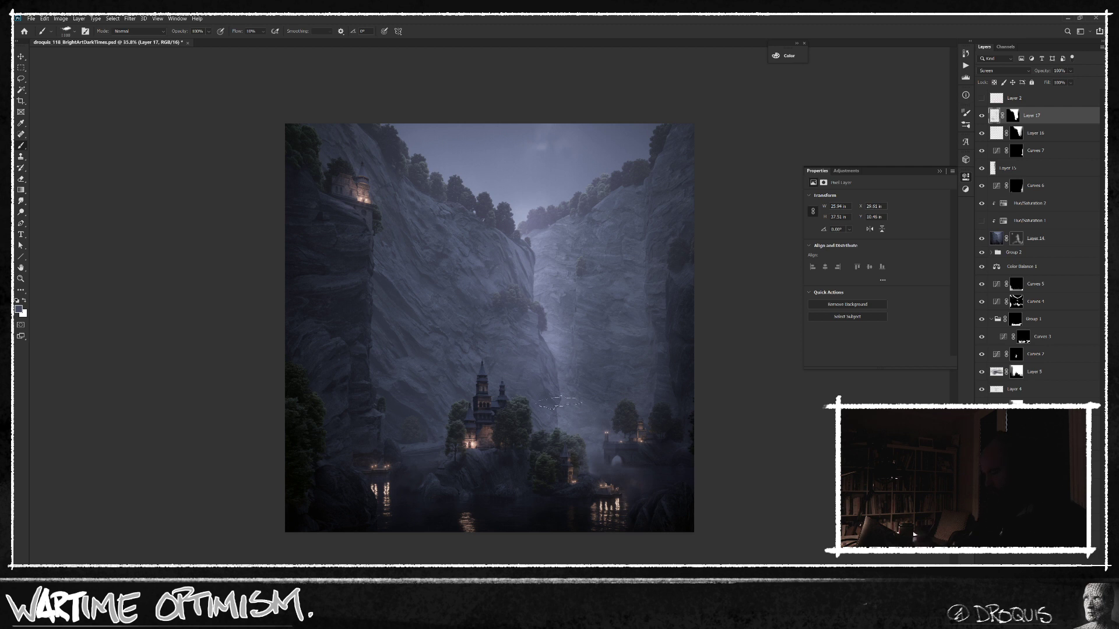
pyautogui.moveTo(644, 414); pyautogui.dragTo(633, 416)
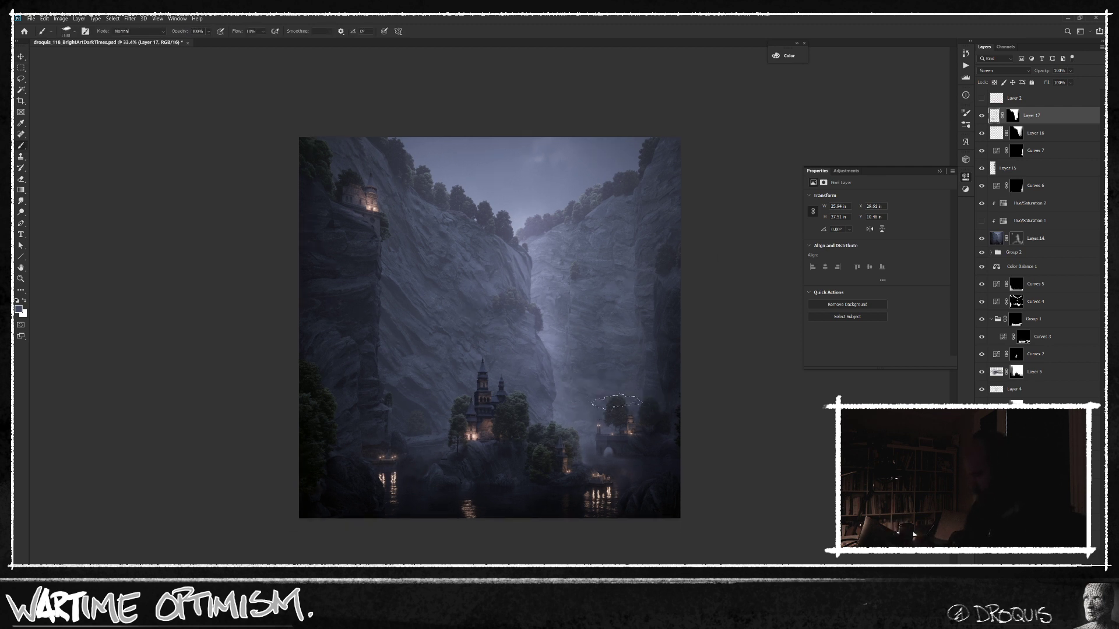
# Step: Compare the canyon with Layer 17's mist hidden and shown
pyautogui.keyDown('alt'); pyautogui.click(571, 199); pyautogui.keyUp('alt')
pyautogui.click(982, 116)
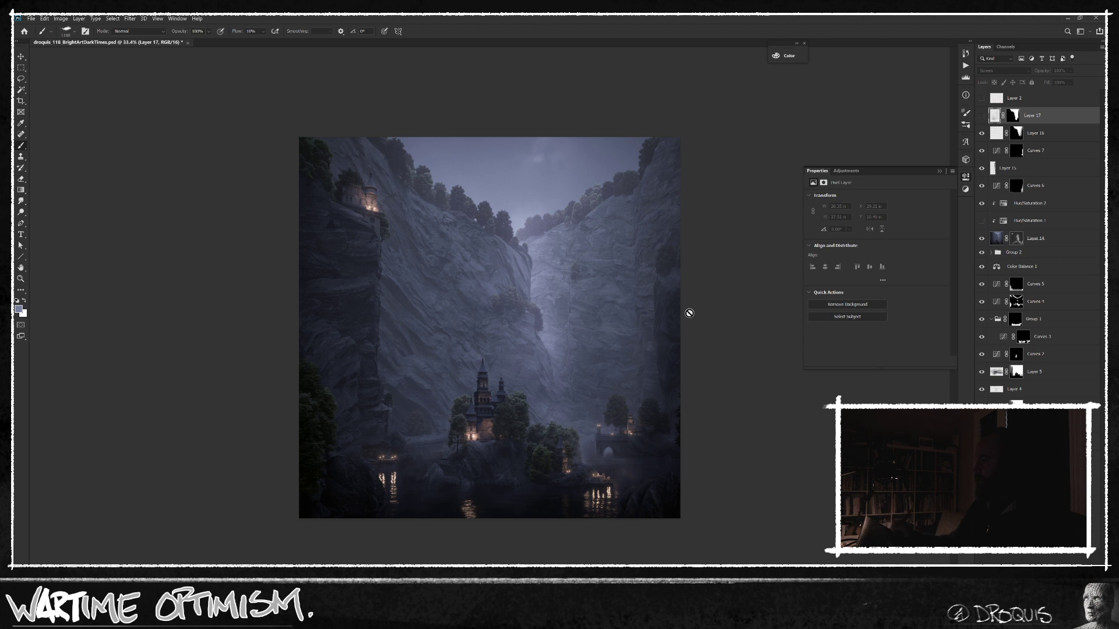
pyautogui.click(983, 117)
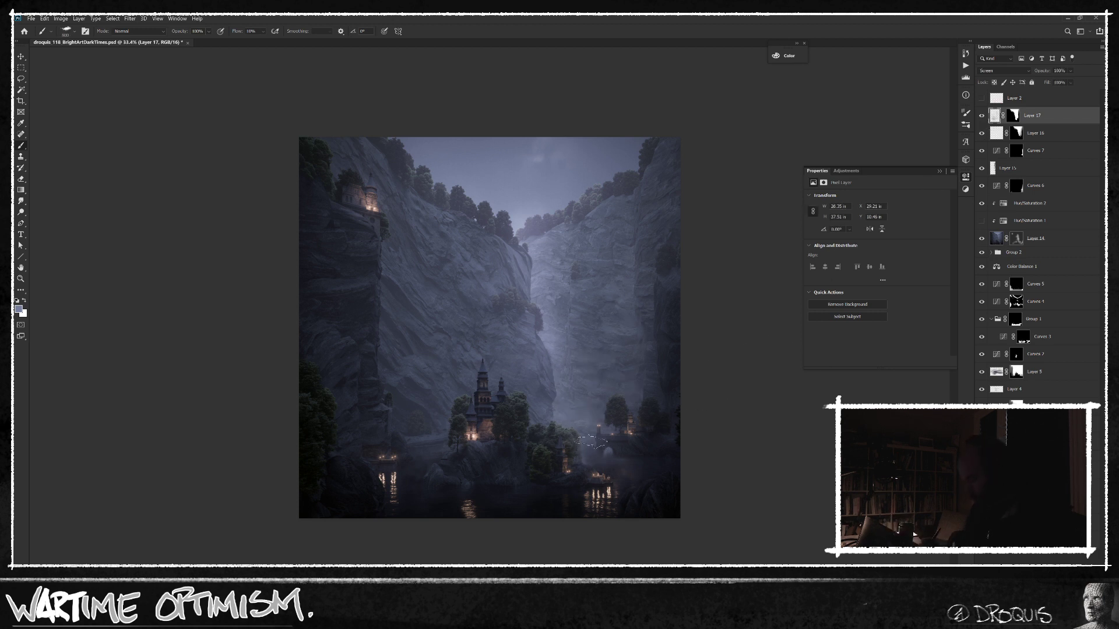
# Step: Brush white into Layer 17's mask beside the bridge at 100% flow so the mist layer reaches the bridge's base
pyautogui.scroll(2, 597, 454)
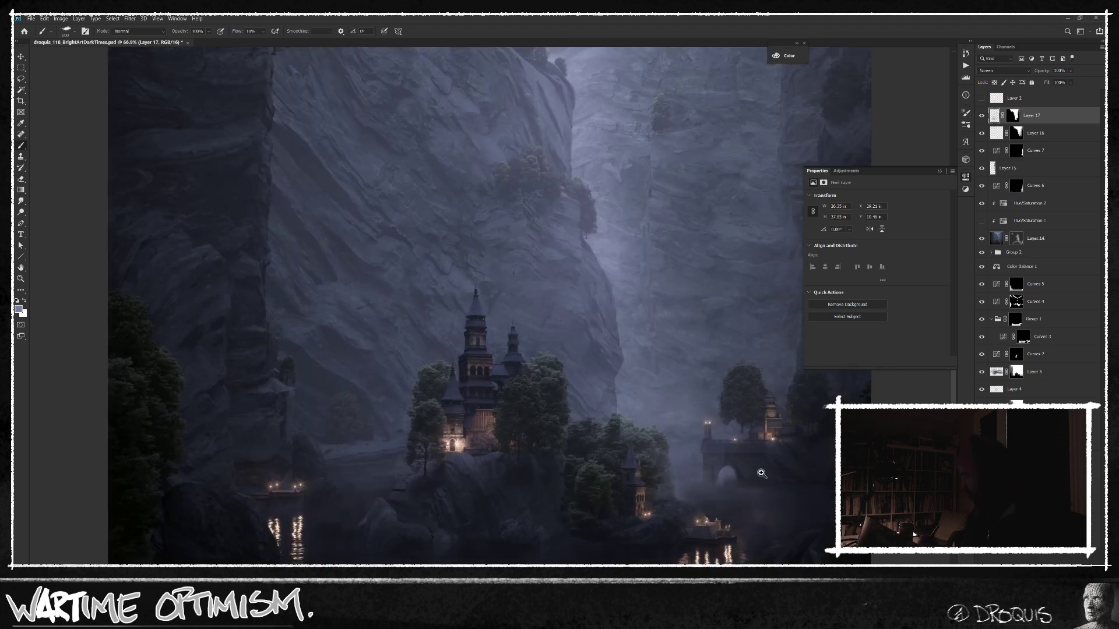
pyautogui.scroll(-1, 755, 482)
pyautogui.keyDown('alt'); pyautogui.click(1013, 119); pyautogui.keyUp('alt')
pyautogui.keyDown('alt'); pyautogui.click(1014, 120); pyautogui.keyUp('alt')
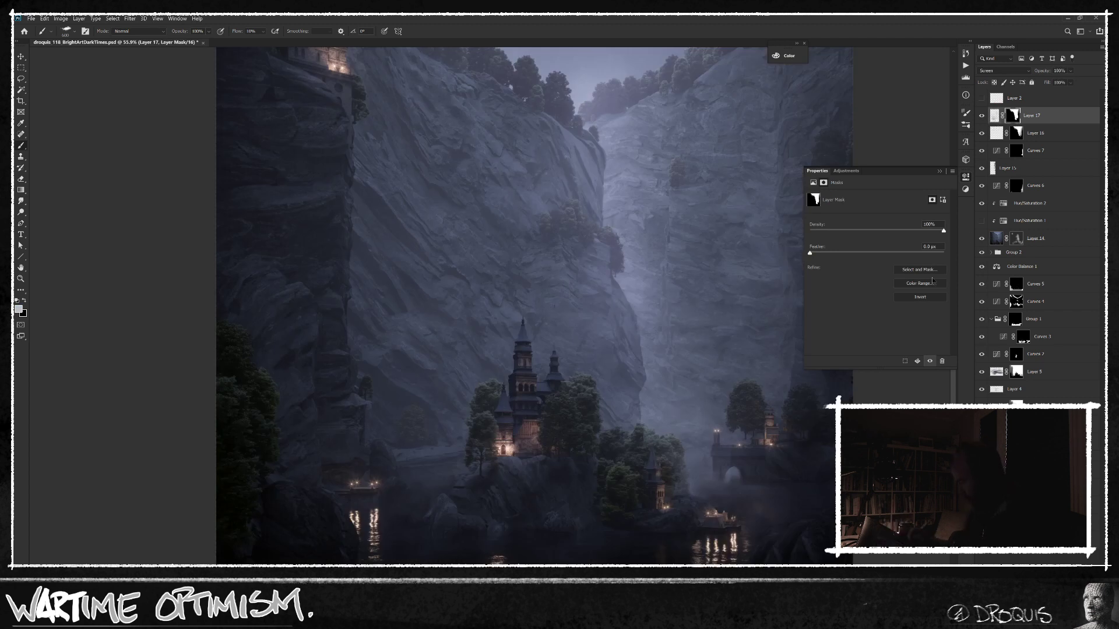
pyautogui.keyDown('alt'); pyautogui.click(1014, 120); pyautogui.keyUp('alt')
pyautogui.keyDown('alt'); pyautogui.click(1015, 119); pyautogui.keyUp('alt')
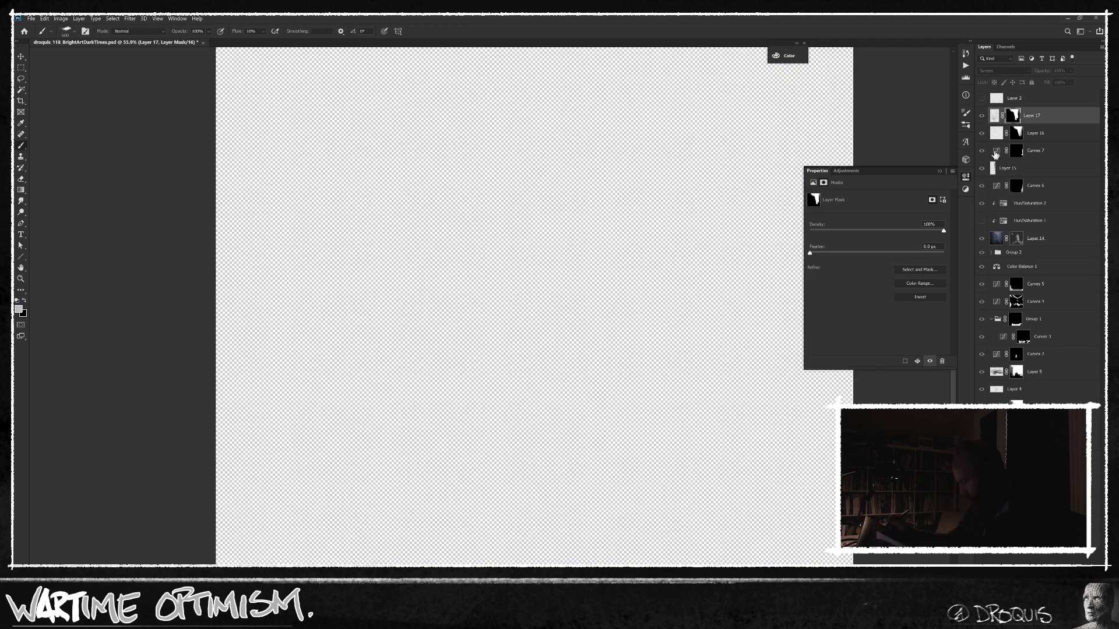
pyautogui.keyDown('alt'); pyautogui.click(718, 473); pyautogui.keyUp('alt')
pyautogui.press('[')
pyautogui.press('[')
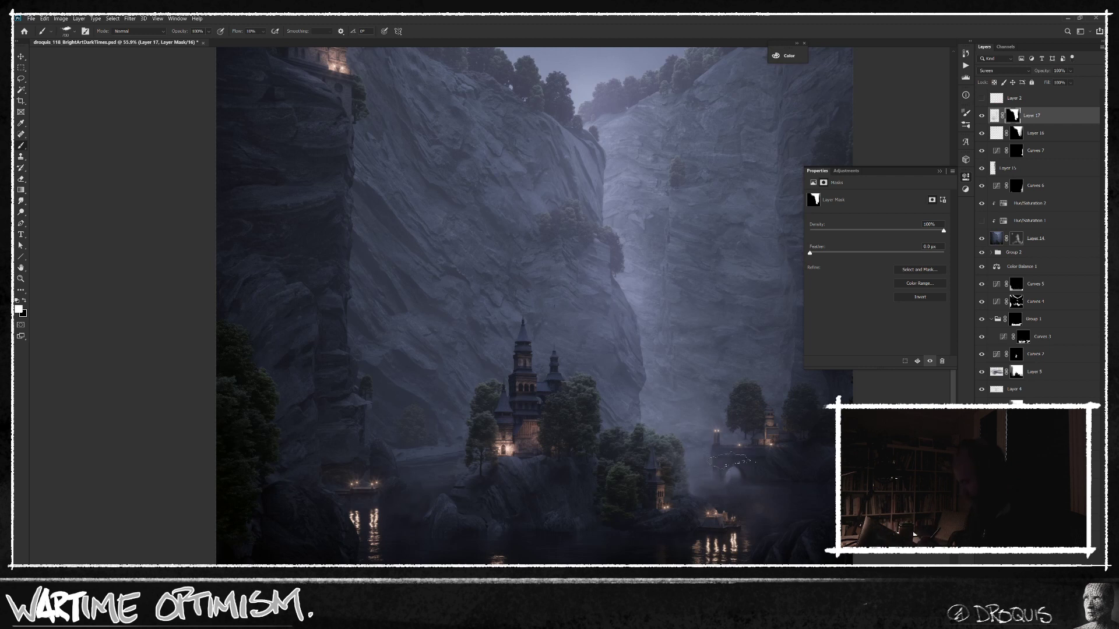
pyautogui.keyDown('alt'); pyautogui.click(1015, 120); pyautogui.keyUp('alt')
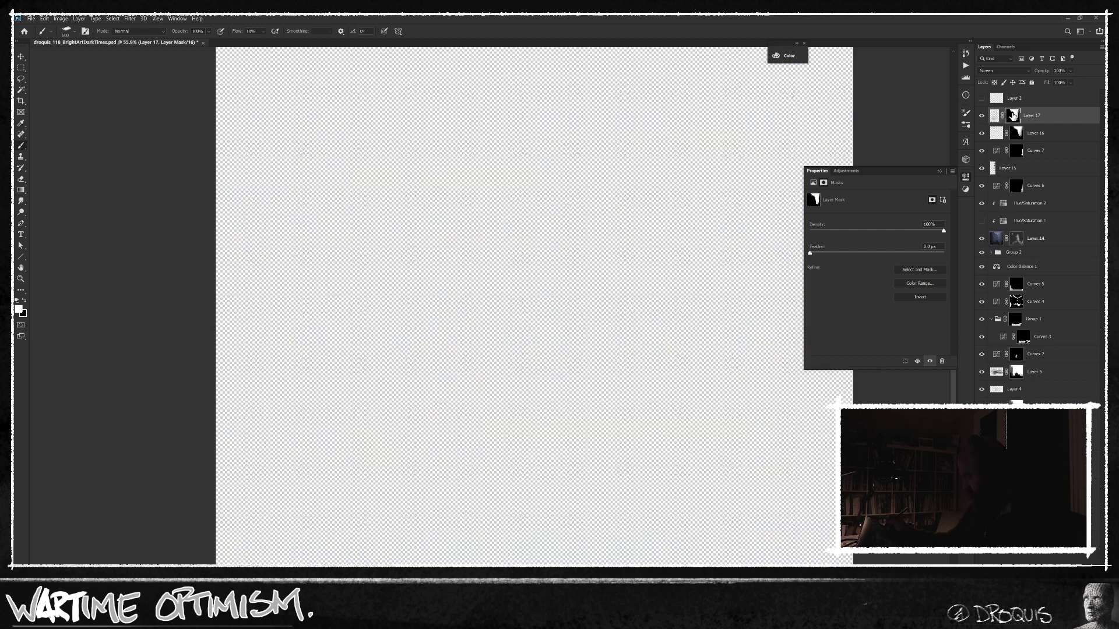
pyautogui.hotkey('shift', '0')
pyautogui.moveTo(736, 483)
pyautogui.mouseDown()
pyautogui.moveTo(734, 460)
pyautogui.moveTo(733, 471)
pyautogui.mouseUp()
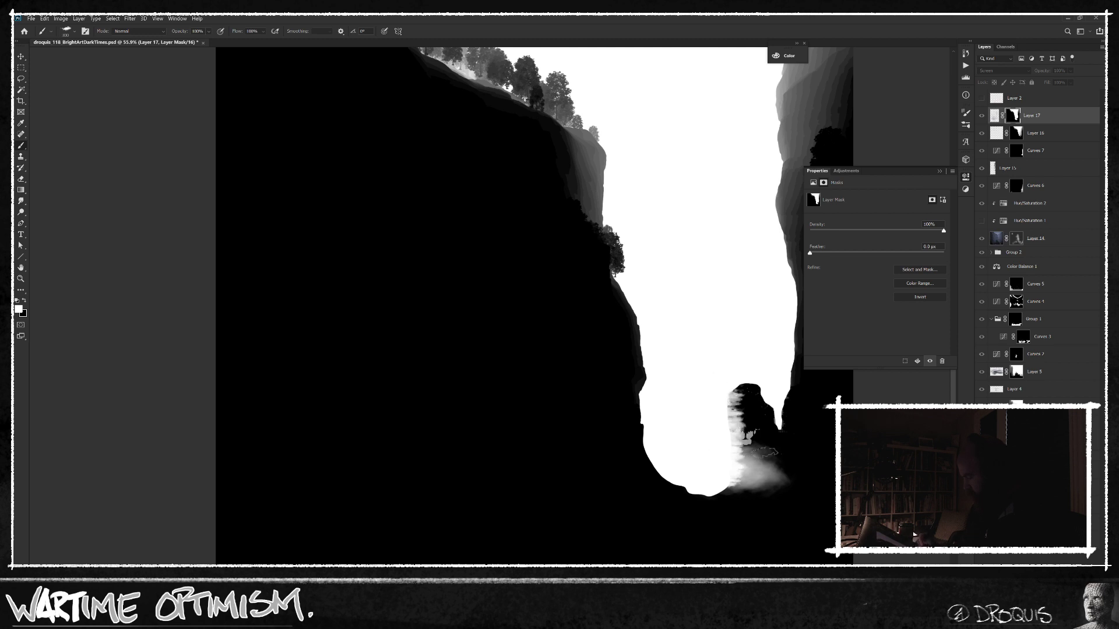
# Step: Return to Layer 17's pixel content, compare the mist hidden and shown, and lower the layer's opacity to about 68%
pyautogui.click(1000, 118)
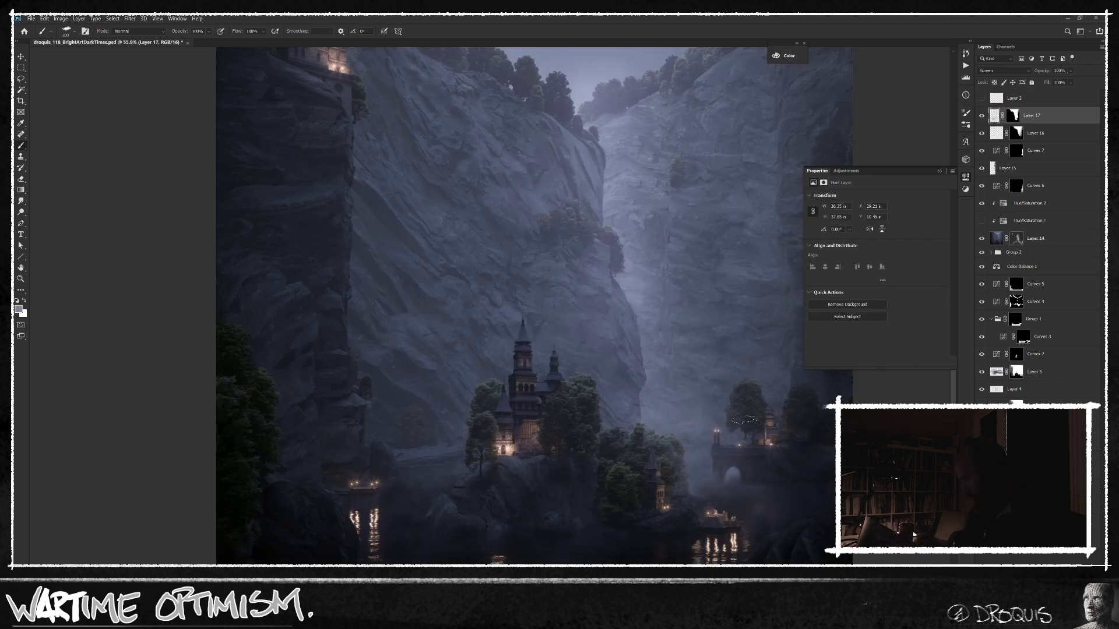
pyautogui.keyDown('alt'); pyautogui.click(720, 440); pyautogui.keyUp('alt')
pyautogui.hotkey('shift', '1')
pyautogui.scroll(-3, 699, 396)
pyautogui.press('v')
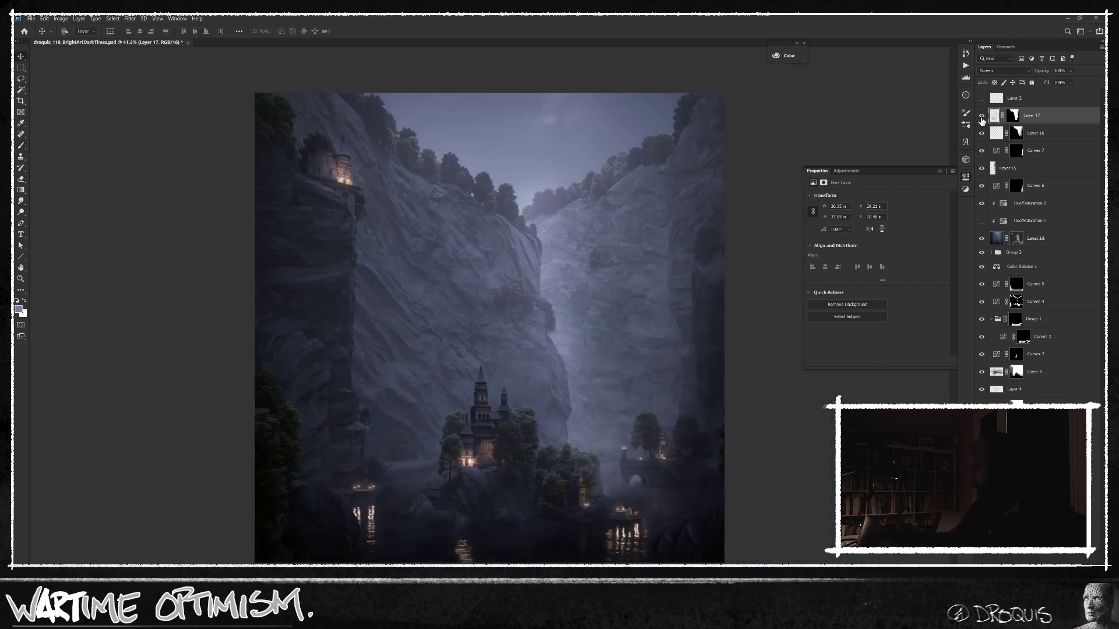
pyautogui.click(981, 116)
pyautogui.click(982, 116)
pyautogui.moveTo(1043, 71); pyautogui.dragTo(1031, 71)
pyautogui.click(1016, 116)
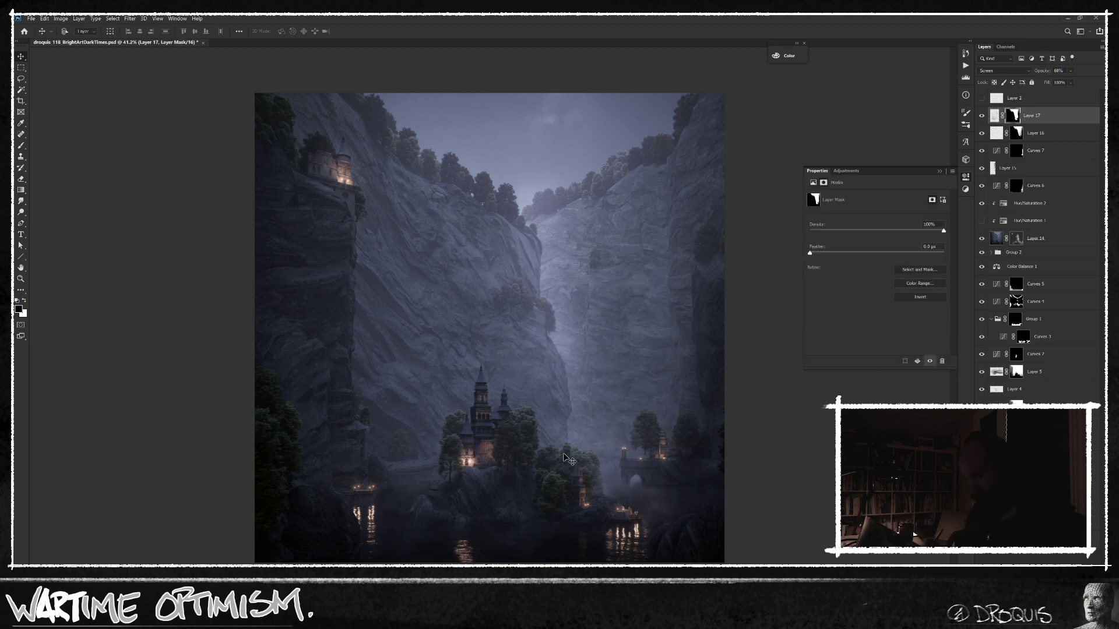
pyautogui.press('b')
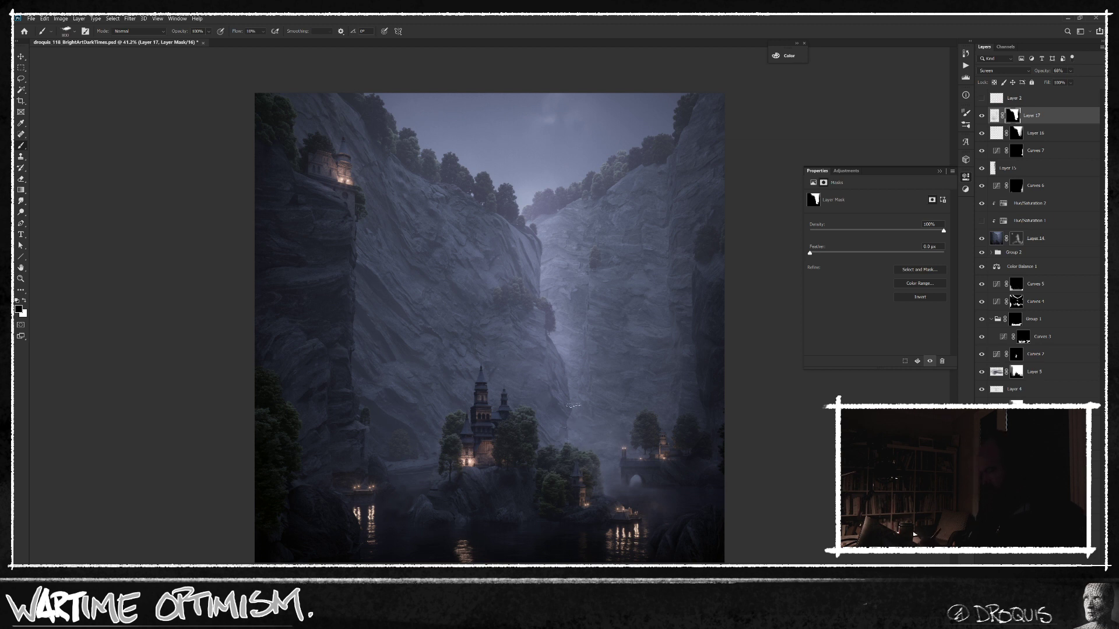
pyautogui.scroll(-1, 594, 488)
pyautogui.scroll(2, 593, 486)
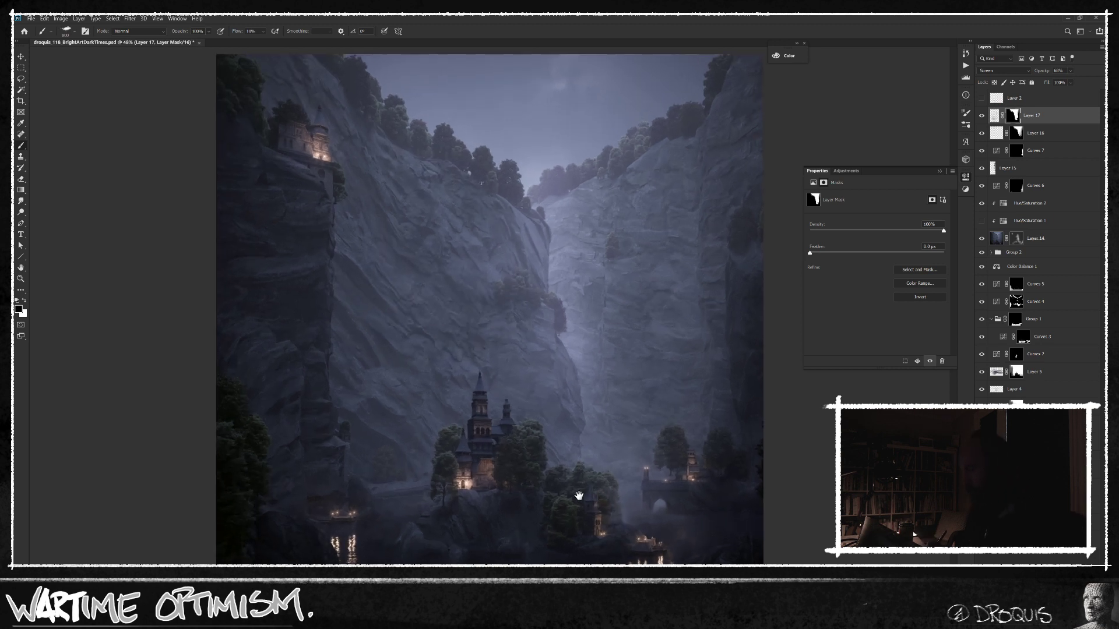
pyautogui.scroll(-1, 577, 494)
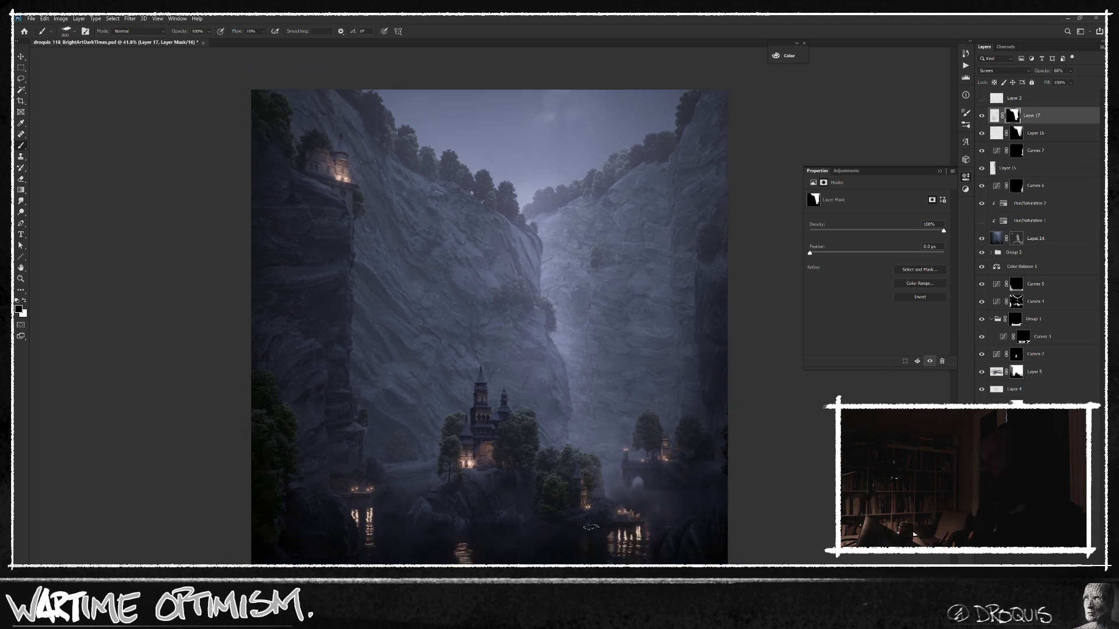
# Step: Add two new empty layers above Layer 17 and choose a different brush preset for detail painting
pyautogui.hotkey('ctrl', 'shift', 'alt', 'n')
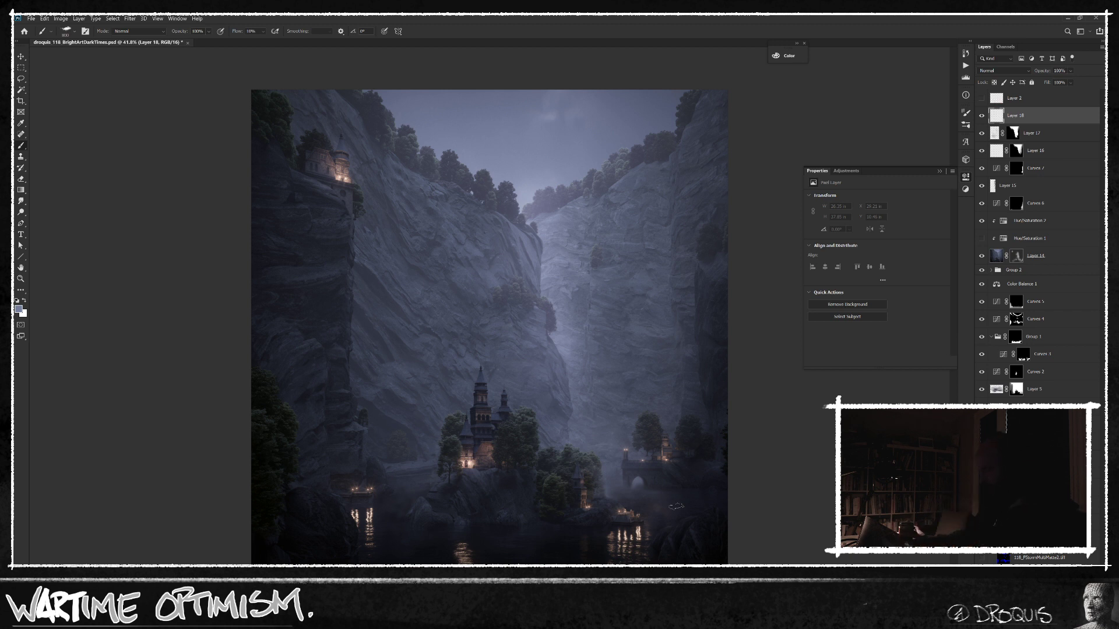
pyautogui.press('v')
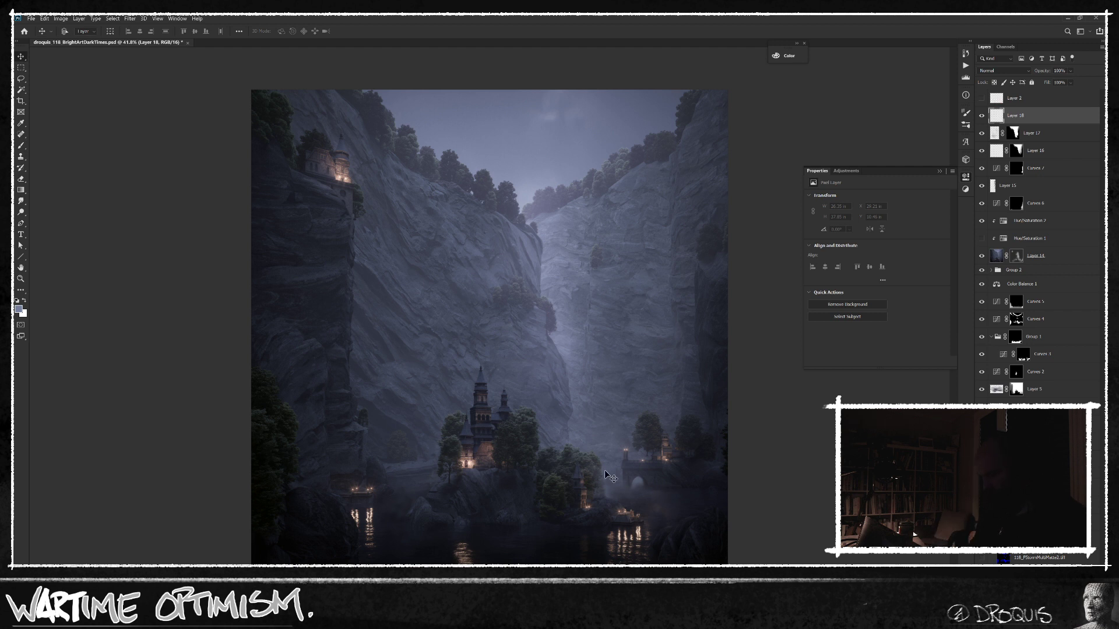
pyautogui.moveTo(397, 535); pyautogui.dragTo(477, 521)
pyautogui.press('b')
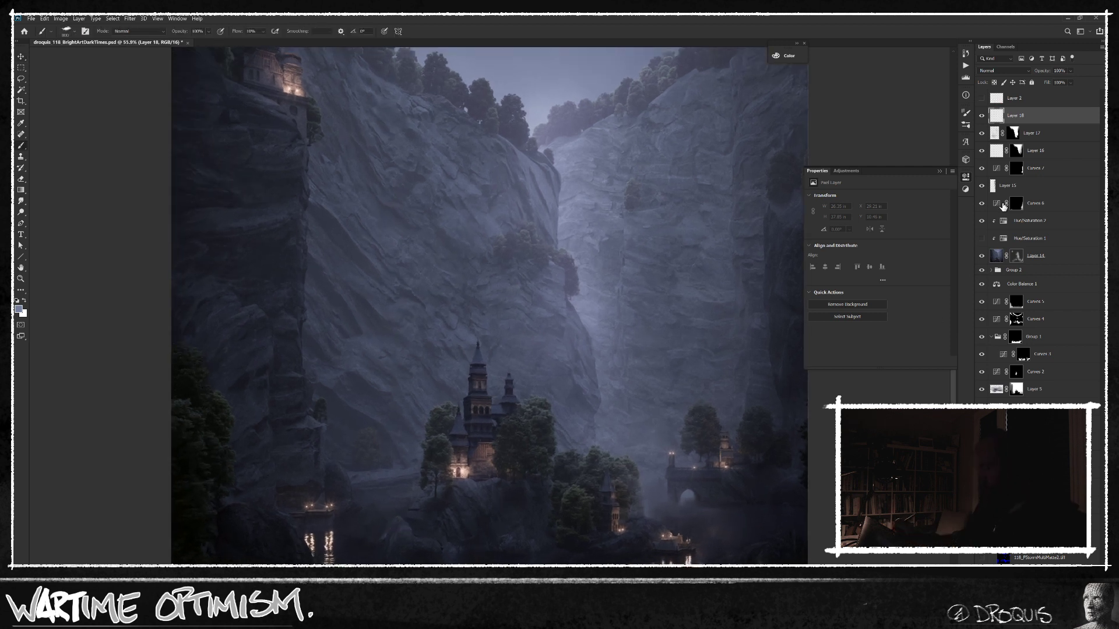
pyautogui.hotkey('ctrl', 'shift', 'alt', 'n')
pyautogui.rightClick(597, 418)
pyautogui.click(641, 415)
pyautogui.click(571, 353)
# Step: Sample a dark mist tone and paint it with a much smaller brush around the base of the bridge on the topmost new layer
pyautogui.press('[')
pyautogui.press('[')
pyautogui.press('[')
pyautogui.press('[')
pyautogui.press('[')
pyautogui.press('[')
pyautogui.press('[')
pyautogui.press('[')
pyautogui.press('[')
pyautogui.press('[')
pyautogui.moveTo(687, 514); pyautogui.dragTo(720, 501)
pyautogui.press('[')
pyautogui.press('[')
pyautogui.press('[')
pyautogui.press('[')
pyautogui.press('[')
pyautogui.press('[')
pyautogui.press('[')
pyautogui.press('[')
pyautogui.press('[')
pyautogui.keyDown('alt'); pyautogui.click(821, 486); pyautogui.keyUp('alt')
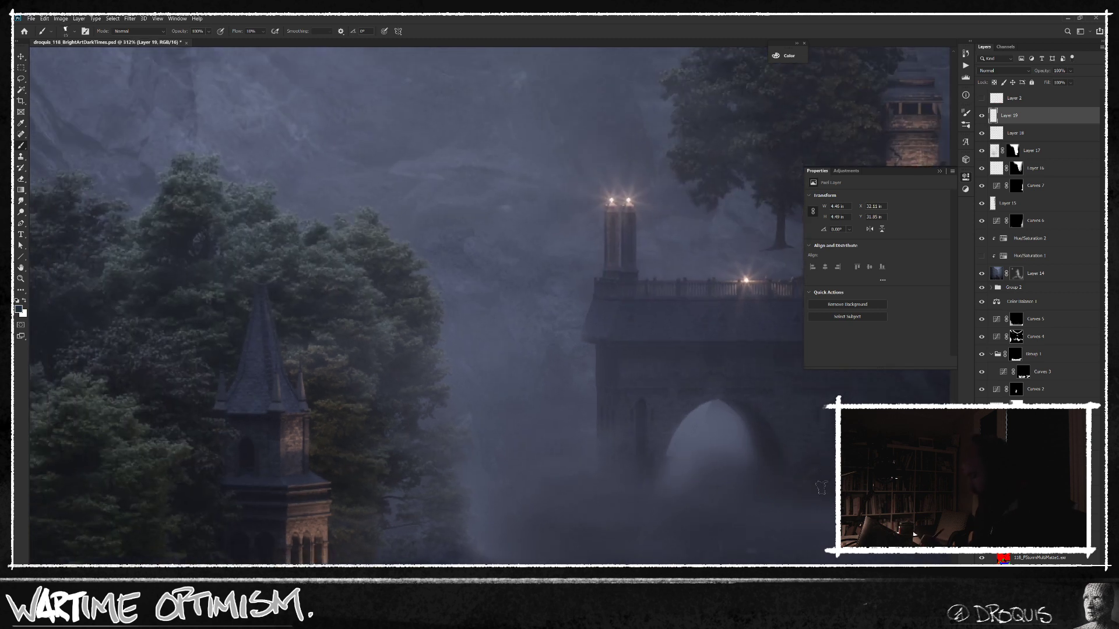
pyautogui.moveTo(805, 478); pyautogui.dragTo(834, 477)
pyautogui.scroll(-3, 794, 514)
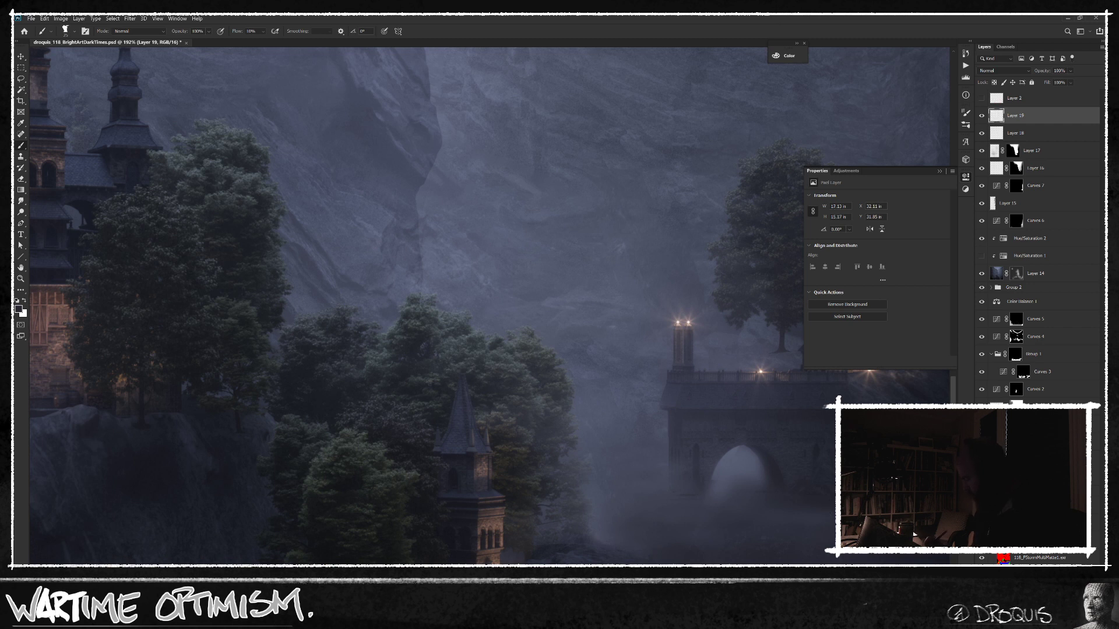
pyautogui.scroll(-3, 826, 542)
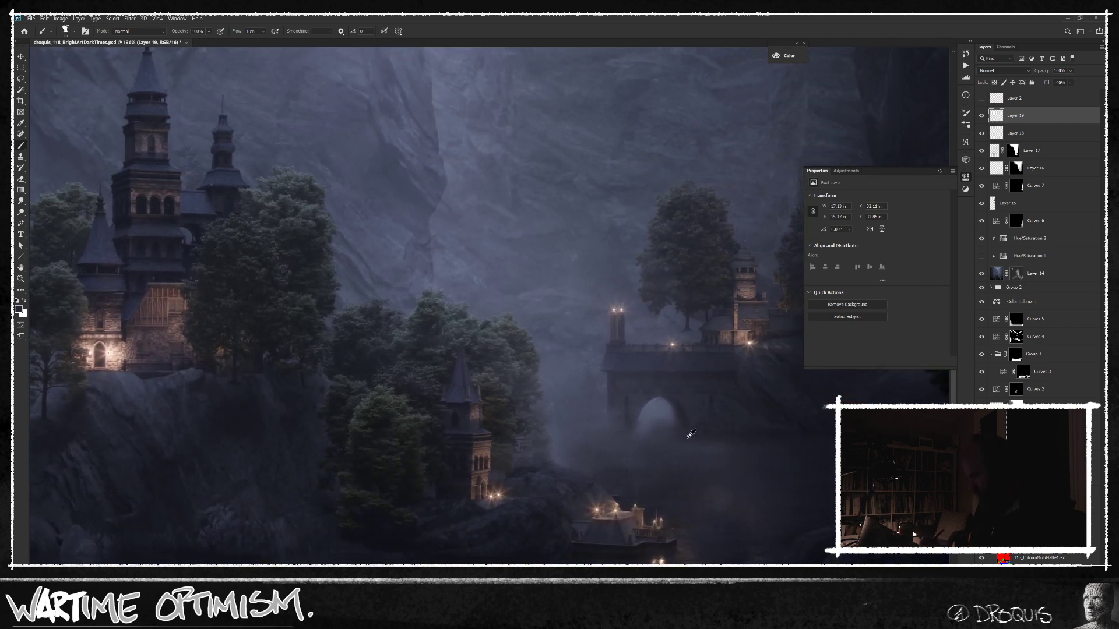
pyautogui.scroll(8, 676, 416)
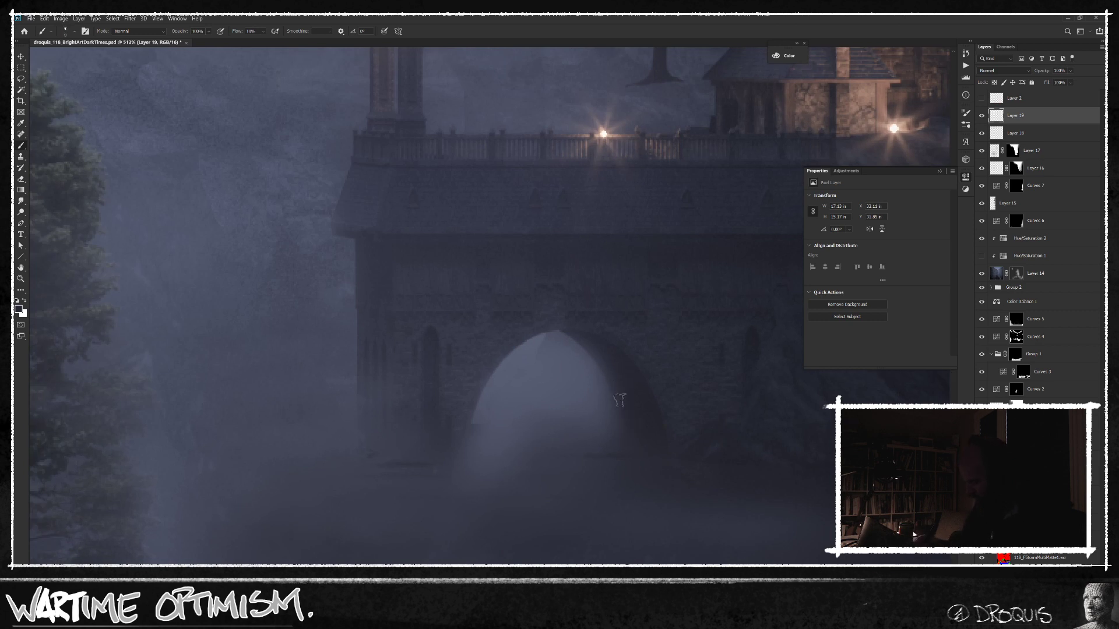
pyautogui.moveTo(524, 415)
pyautogui.mouseDown()
pyautogui.moveTo(576, 435)
pyautogui.moveTo(556, 437)
pyautogui.mouseUp()
pyautogui.hotkey('ctrl', 'z')
pyautogui.press(']')
pyautogui.press(']')
pyautogui.press(']')
pyautogui.press(']')
pyautogui.press(']')
pyautogui.press(']')
pyautogui.press(']')
pyautogui.press(']')
pyautogui.press(']')
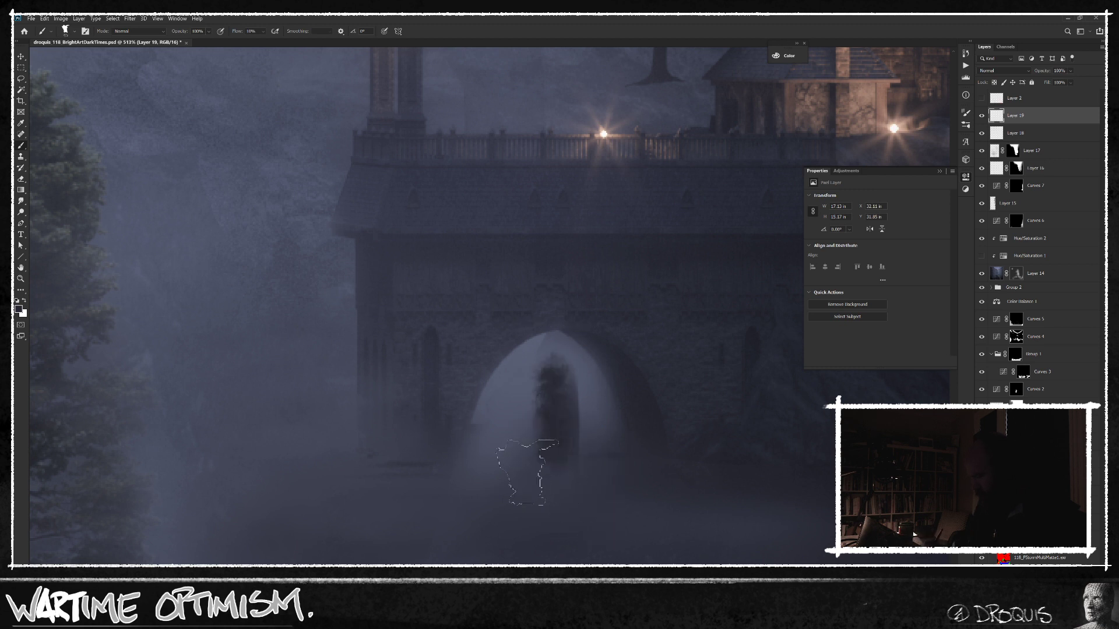
pyautogui.hotkey('ctrl', 'z')
# Step: Sample the surrounding tone and paint with a small brush over the waterline below the bridge and towards the castle island's shore
pyautogui.press('[')
pyautogui.press('[')
pyautogui.press('[')
pyautogui.press('[')
pyautogui.press('[')
pyautogui.press('[')
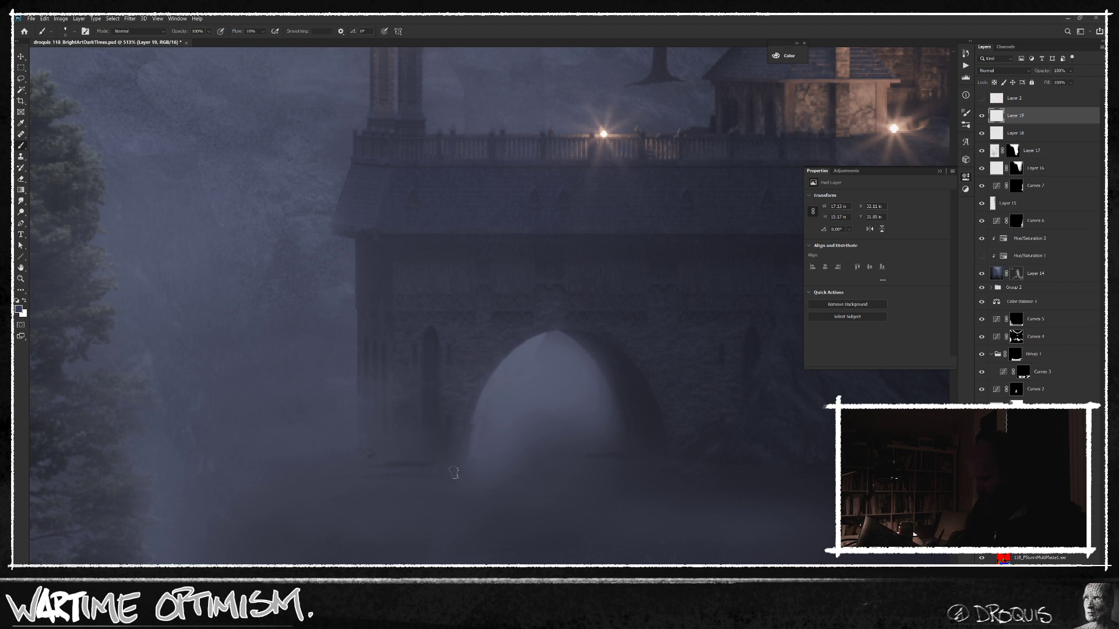
pyautogui.keyDown('alt'); pyautogui.click(402, 387); pyautogui.keyUp('alt')
pyautogui.moveTo(608, 471); pyautogui.dragTo(513, 506)
pyautogui.moveTo(513, 510); pyautogui.dragTo(641, 350)
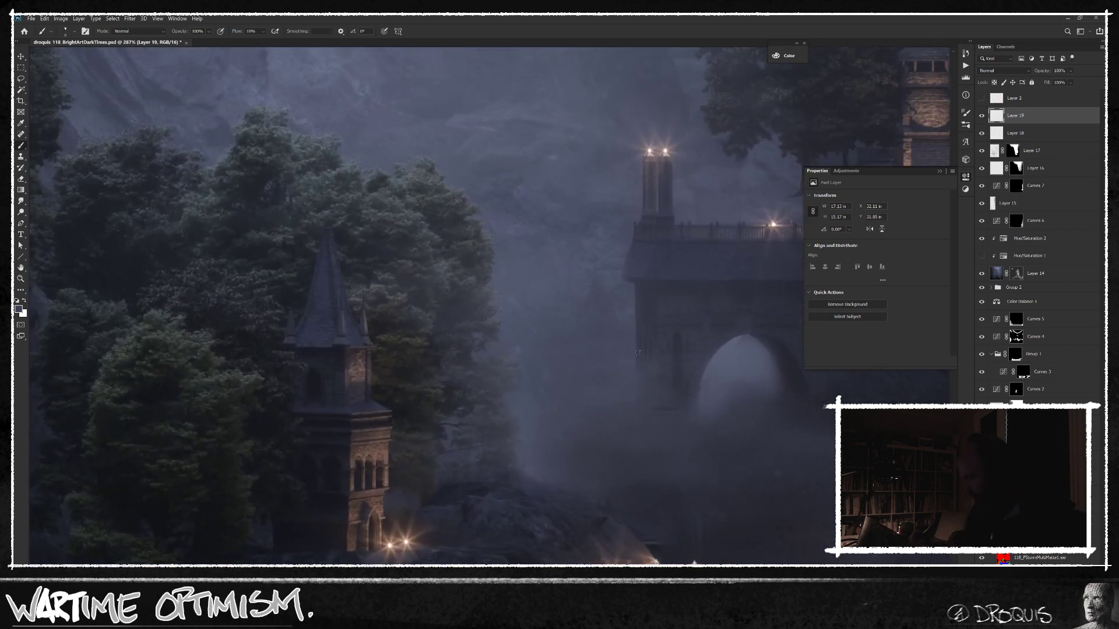
pyautogui.moveTo(595, 498); pyautogui.dragTo(657, 472)
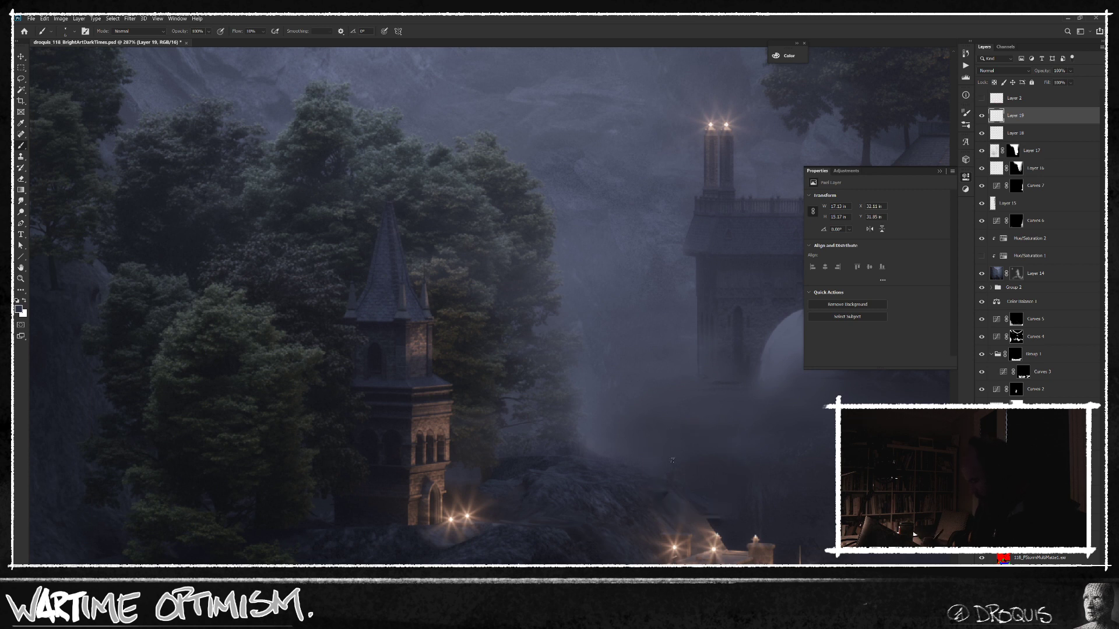
pyautogui.moveTo(789, 482); pyautogui.dragTo(676, 461)
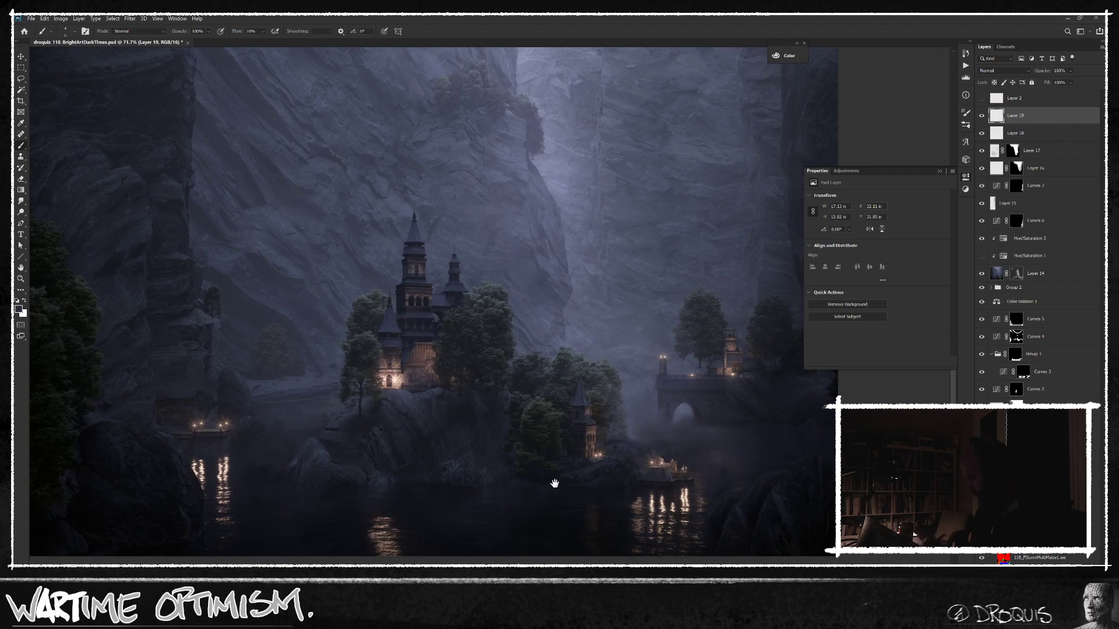
# Step: Paint sampled dark tones over the water between the lantern-lit dock and the castle island's rocks
pyautogui.moveTo(560, 516); pyautogui.dragTo(604, 513)
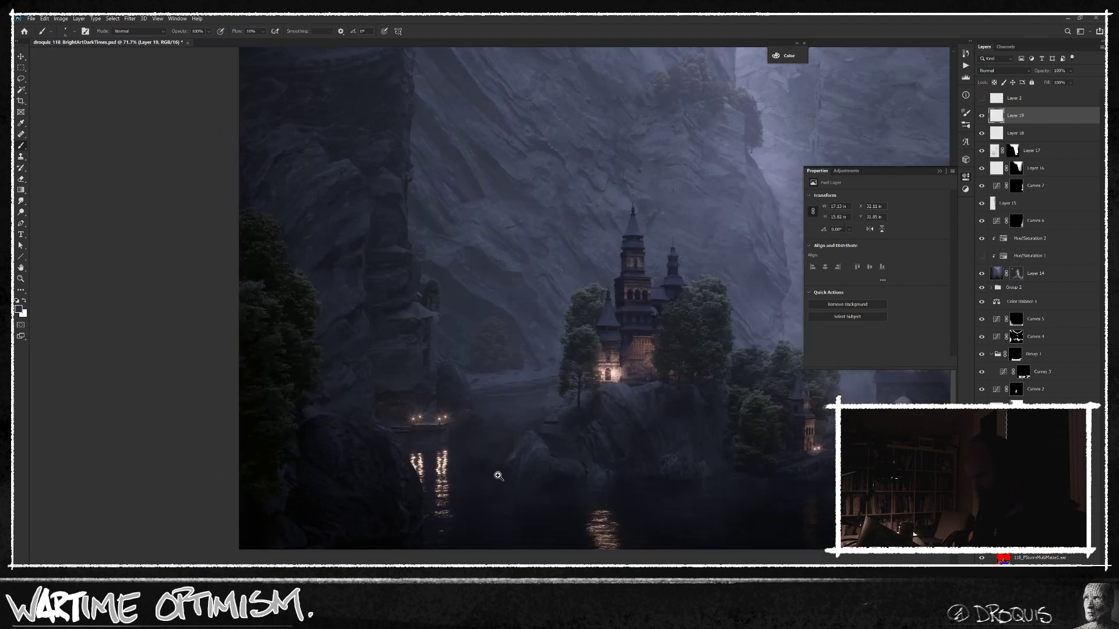
pyautogui.click(498, 475)
pyautogui.moveTo(607, 483); pyautogui.dragTo(465, 476)
pyautogui.moveTo(657, 346); pyautogui.dragTo(595, 383)
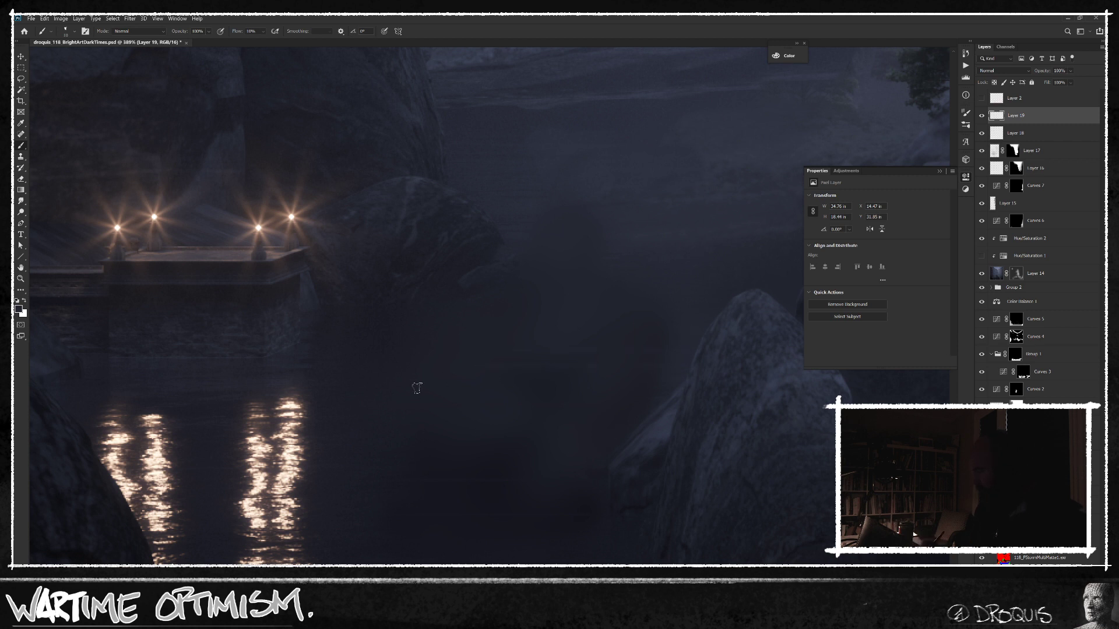
pyautogui.keyDown('alt'); pyautogui.click(593, 282); pyautogui.keyUp('alt')
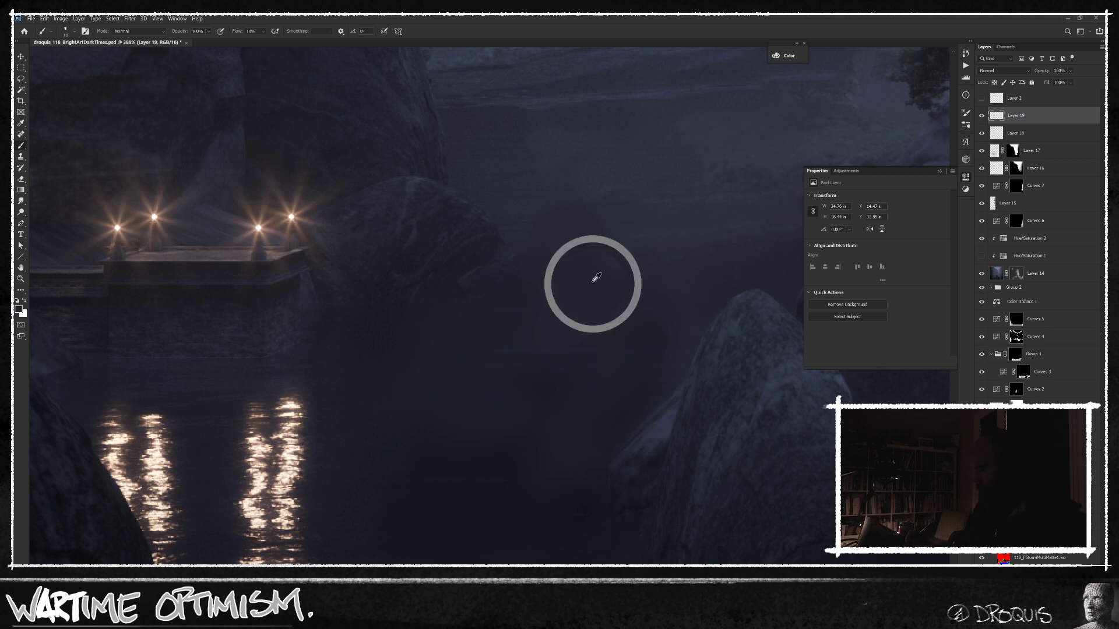
pyautogui.keyDown('alt'); pyautogui.click(326, 307); pyautogui.keyUp('alt')
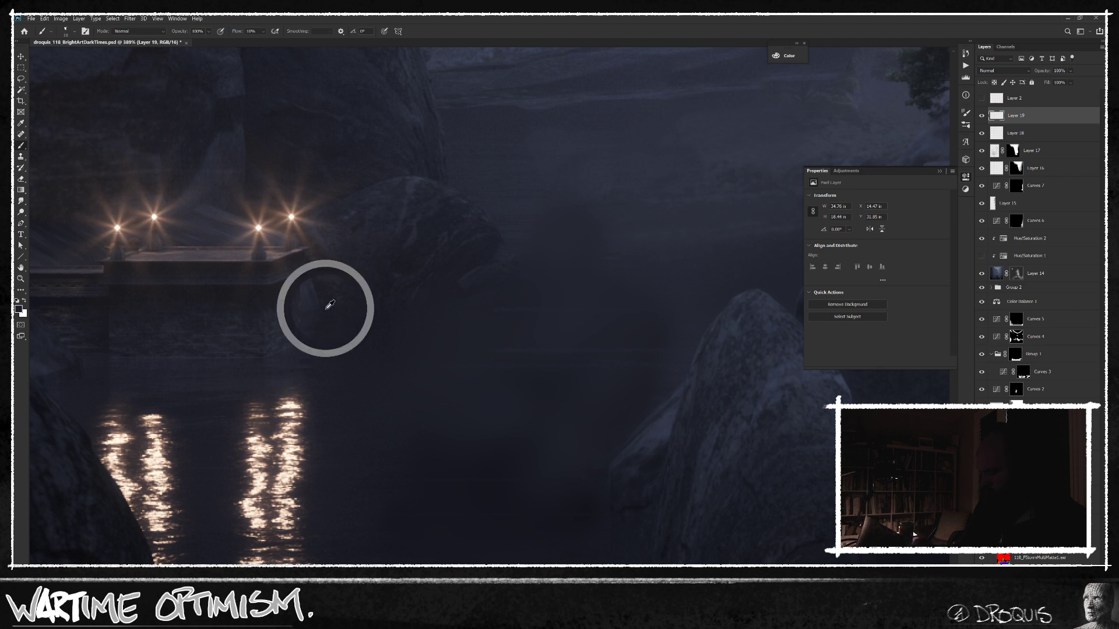
pyautogui.moveTo(459, 301); pyautogui.dragTo(440, 305)
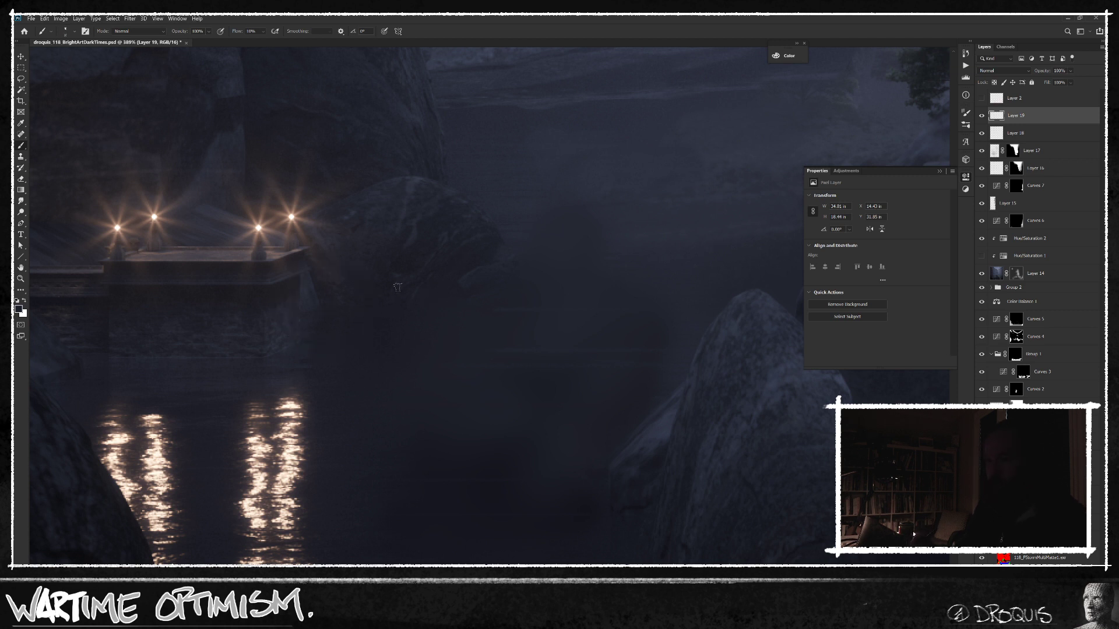
pyautogui.moveTo(566, 426); pyautogui.dragTo(597, 404)
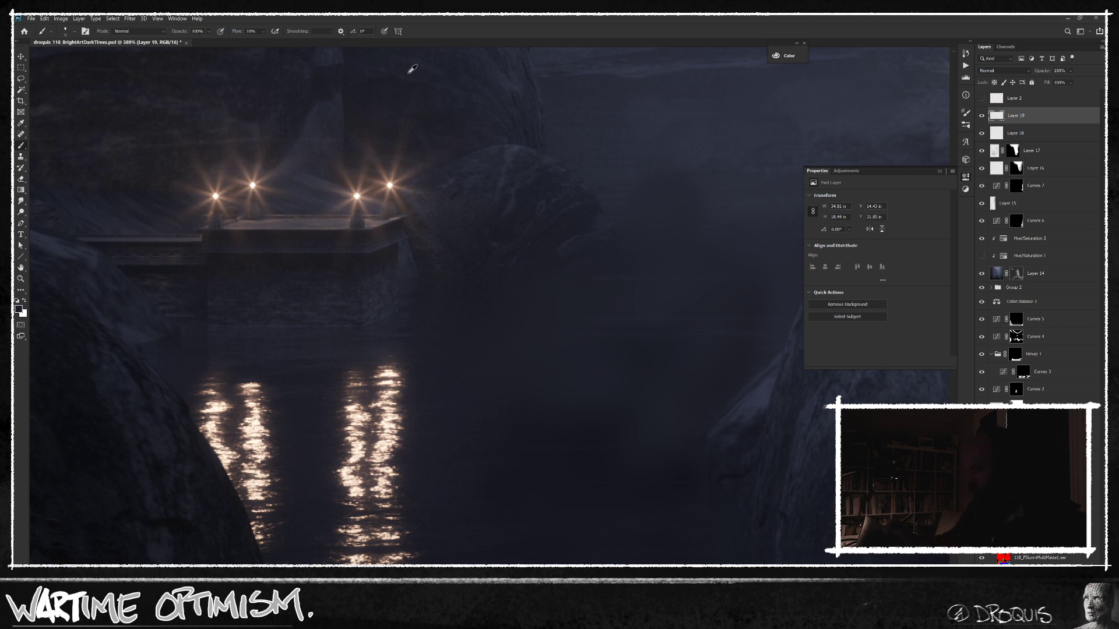
# Step: Pick a new dark foreground colour for the brush
pyautogui.click(18, 309)
pyautogui.click(533, 443)
pyautogui.click(701, 342)
pyautogui.press(']')
pyautogui.press(']')
pyautogui.press(']')
pyautogui.moveTo(548, 266)
pyautogui.mouseDown()
pyautogui.moveTo(458, 287)
pyautogui.moveTo(504, 267)
pyautogui.moveTo(441, 279)
pyautogui.mouseUp()
pyautogui.moveTo(562, 407); pyautogui.dragTo(571, 489)
pyautogui.hotkey('ctrl', 'z')
# Step: Switch to another brush preset at a small size and paint a dark waterline under the rock beside the lantern-lit dock
pyautogui.rightClick(564, 309)
pyautogui.click(722, 437)
pyautogui.click(560, 449)
pyautogui.press('[')
pyautogui.press('[')
pyautogui.press('[')
pyautogui.press('[')
pyautogui.press('[')
pyautogui.press('[')
pyautogui.press('[')
pyautogui.press('[')
pyautogui.press('[')
pyautogui.press('[')
pyautogui.press('[')
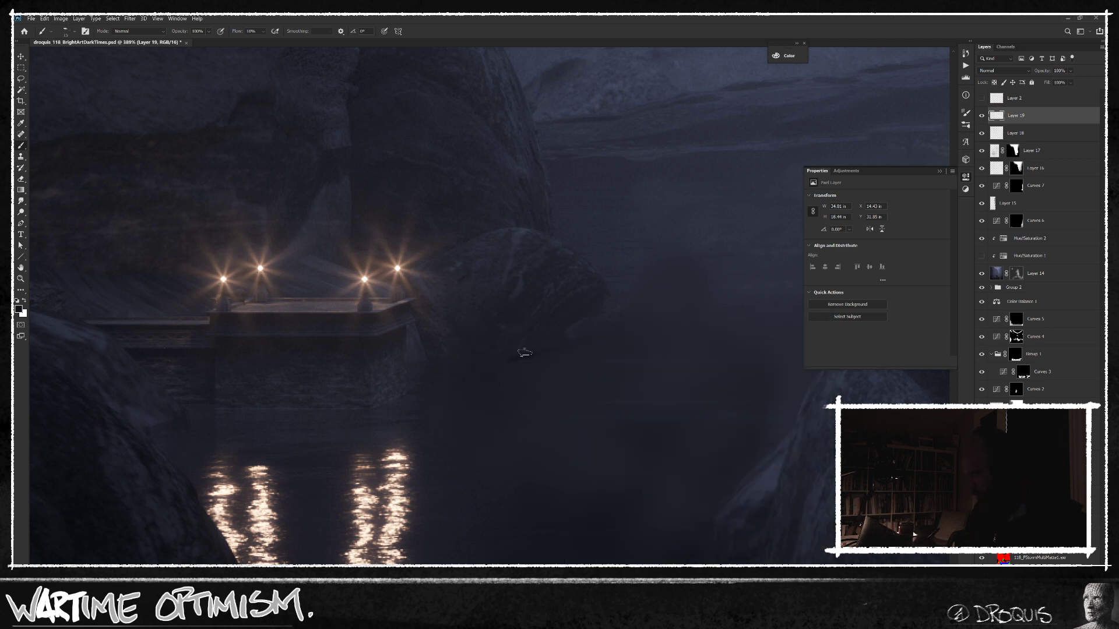
pyautogui.press(']')
pyautogui.moveTo(506, 359)
pyautogui.mouseDown()
pyautogui.moveTo(438, 355)
pyautogui.moveTo(463, 363)
pyautogui.mouseUp()
# Step: Set the brush flow to 100% and refine the base of the rock beside the dock with sampled tones
pyautogui.moveTo(238, 32); pyautogui.dragTo(329, 34)
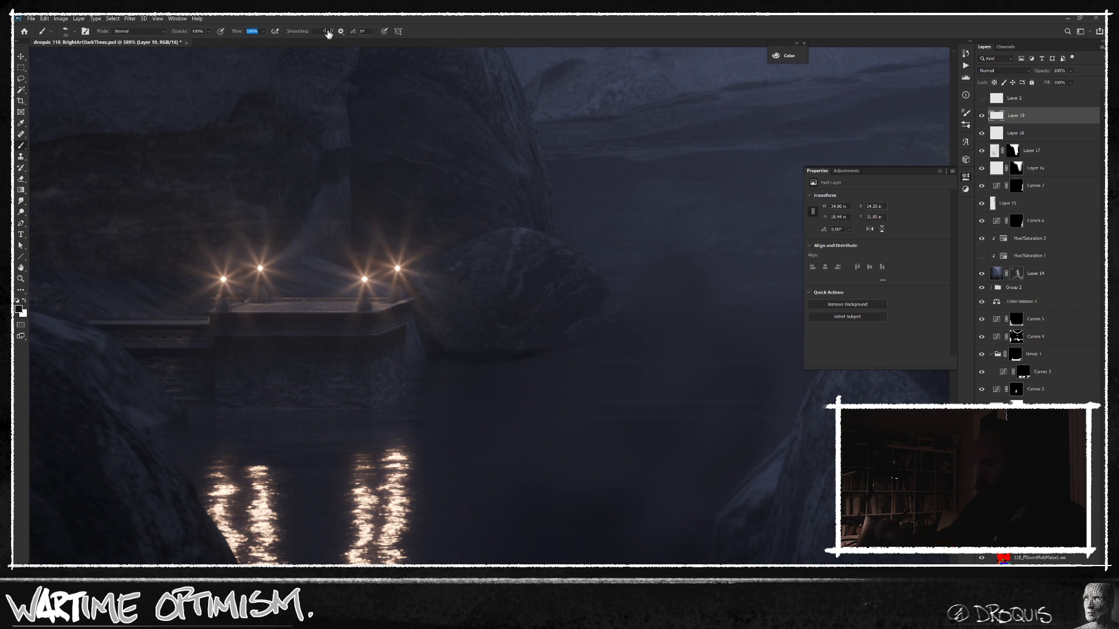
pyautogui.keyDown('alt'); pyautogui.click(548, 344); pyautogui.keyUp('alt')
pyautogui.press(']')
pyautogui.keyDown('alt'); pyautogui.click(477, 339); pyautogui.keyUp('alt')
pyautogui.moveTo(499, 345)
pyautogui.mouseDown()
pyautogui.moveTo(509, 345)
pyautogui.moveTo(455, 335)
pyautogui.mouseUp()
pyautogui.scroll(-5, 583, 387)
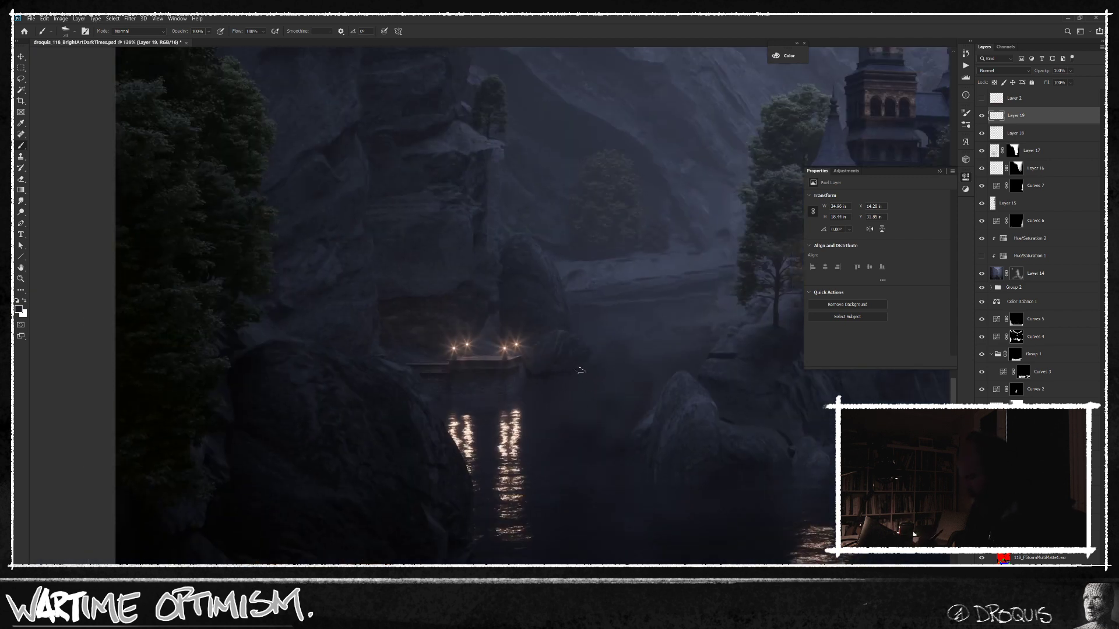
# Step: Blend the dark water beside the dock's light reflections with sampled tones, varying the brush size
pyautogui.keyDown('alt'); pyautogui.click(595, 453); pyautogui.keyUp('alt')
pyautogui.moveTo(539, 454)
pyautogui.mouseDown()
pyautogui.moveTo(613, 460)
pyautogui.moveTo(570, 464)
pyautogui.moveTo(543, 446)
pyautogui.moveTo(617, 457)
pyautogui.moveTo(582, 436)
pyautogui.mouseUp()
pyautogui.press(']')
pyautogui.press(']')
pyautogui.press(']')
pyautogui.press(']')
pyautogui.press(']')
pyautogui.keyDown('alt'); pyautogui.click(590, 433); pyautogui.keyUp('alt')
pyautogui.keyDown('alt'); pyautogui.click(575, 438); pyautogui.keyUp('alt')
pyautogui.press('[')
pyautogui.press('[')
# Step: Reduce the brush size and blend the base of the tree beside the castle into the rock with a sampled dark tone
pyautogui.moveTo(677, 420); pyautogui.dragTo(657, 462)
pyautogui.moveTo(639, 502); pyautogui.dragTo(569, 484)
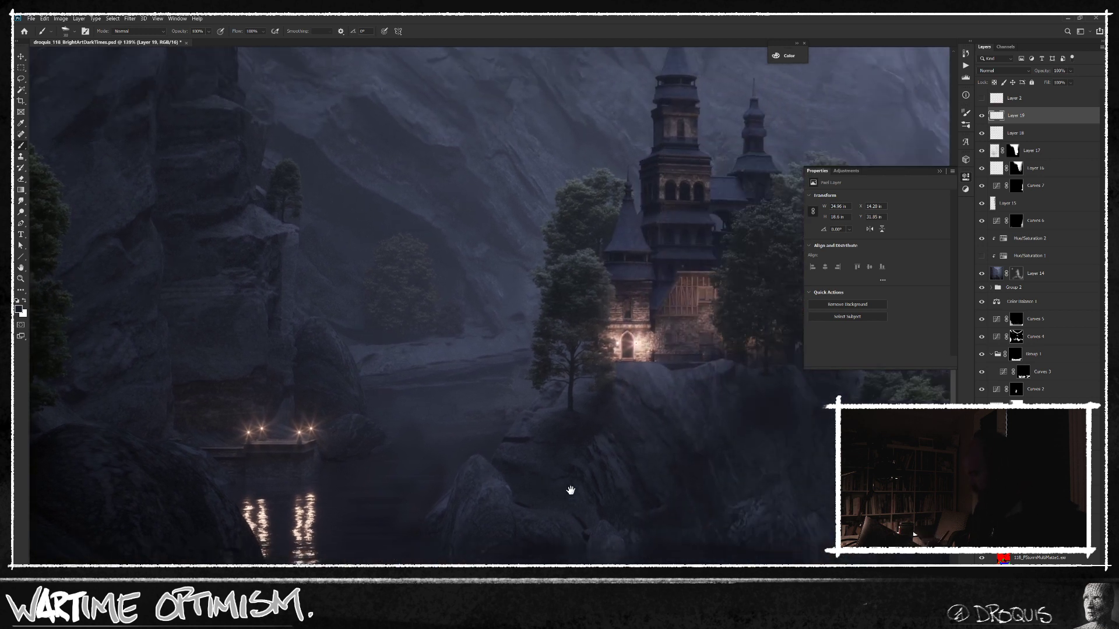
pyautogui.moveTo(554, 436); pyautogui.dragTo(574, 423)
pyautogui.keyDown('alt'); pyautogui.click(545, 340); pyautogui.keyUp('alt')
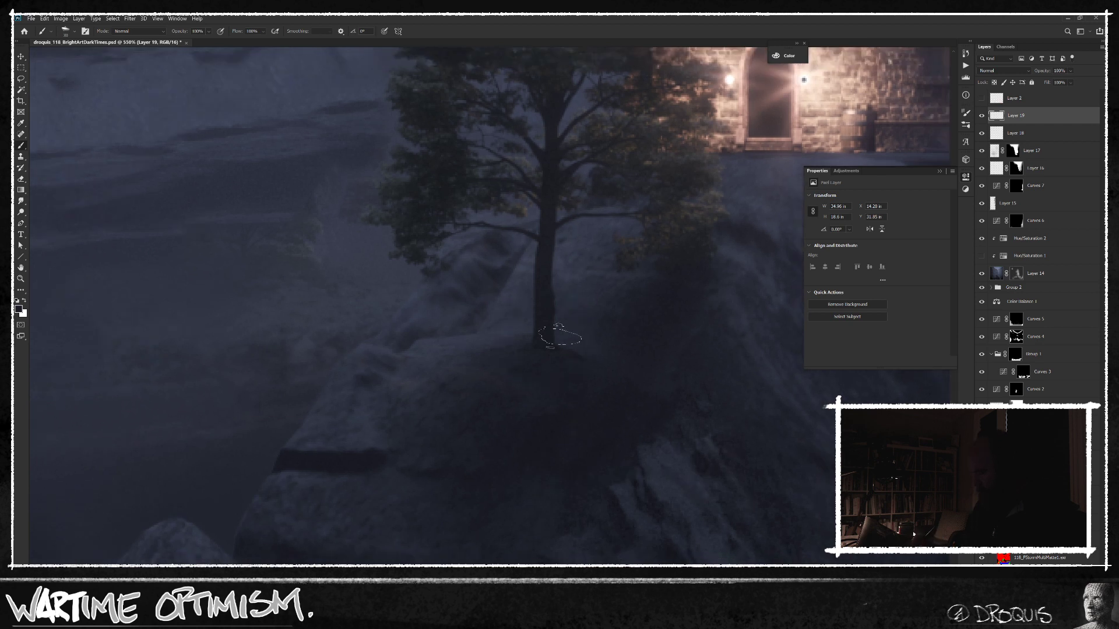
pyautogui.press('[')
pyautogui.press('[')
pyautogui.press('[')
pyautogui.press('[')
pyautogui.moveTo(676, 427); pyautogui.dragTo(631, 439)
pyautogui.moveTo(668, 456); pyautogui.dragTo(597, 455)
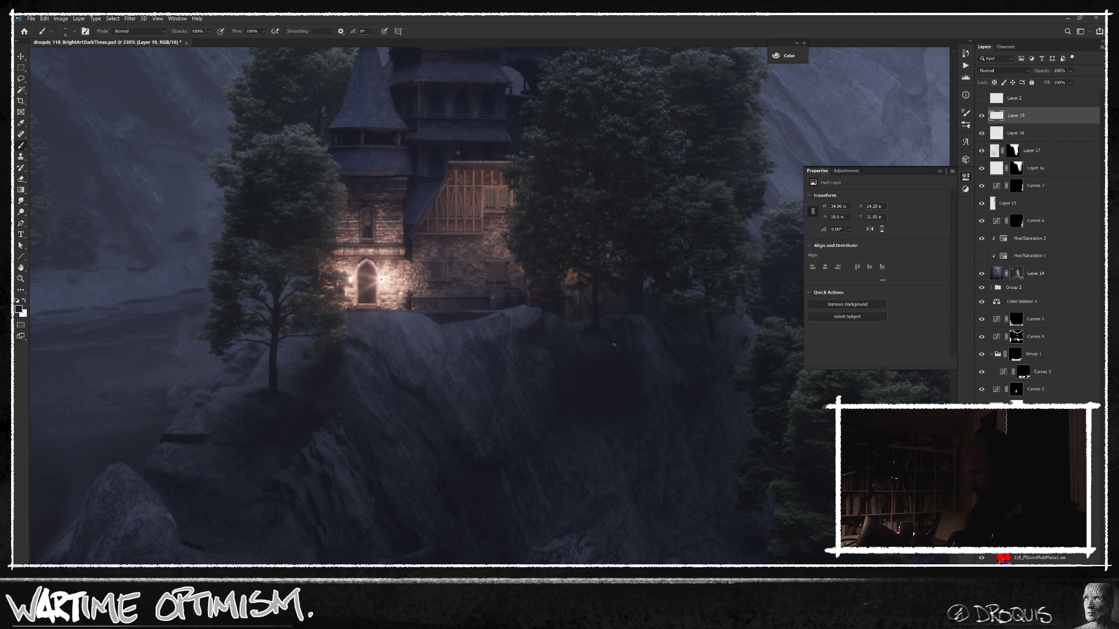
# Step: Touch up the ground beneath the small tree standing on the cliff ledge above the dock
pyautogui.moveTo(610, 406); pyautogui.dragTo(517, 406)
pyautogui.moveTo(534, 446); pyautogui.dragTo(550, 451)
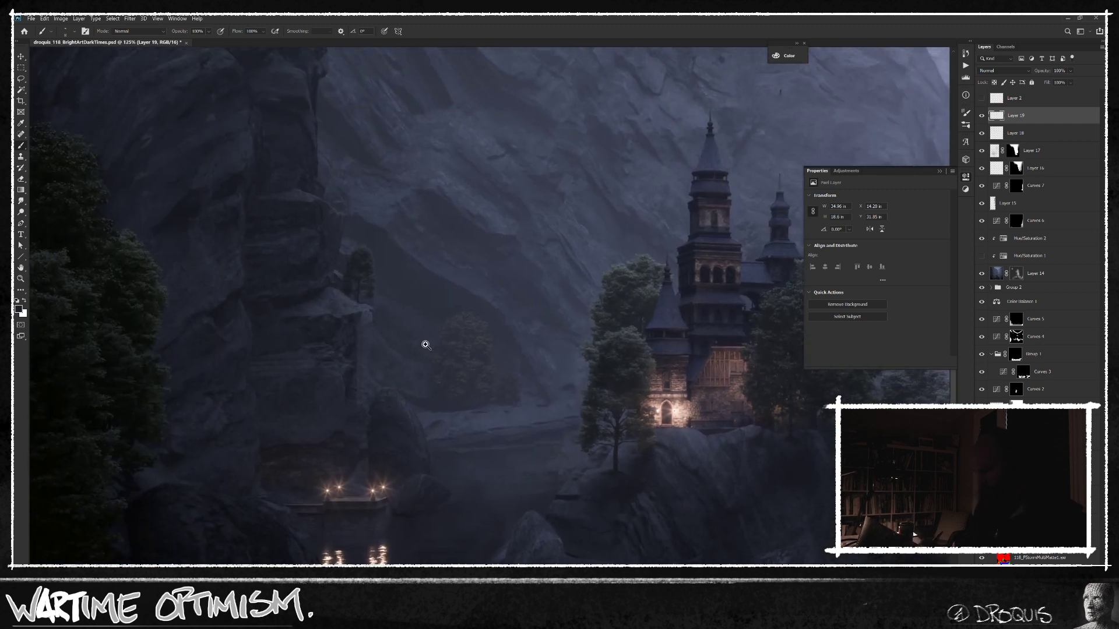
pyautogui.moveTo(369, 303); pyautogui.dragTo(393, 294)
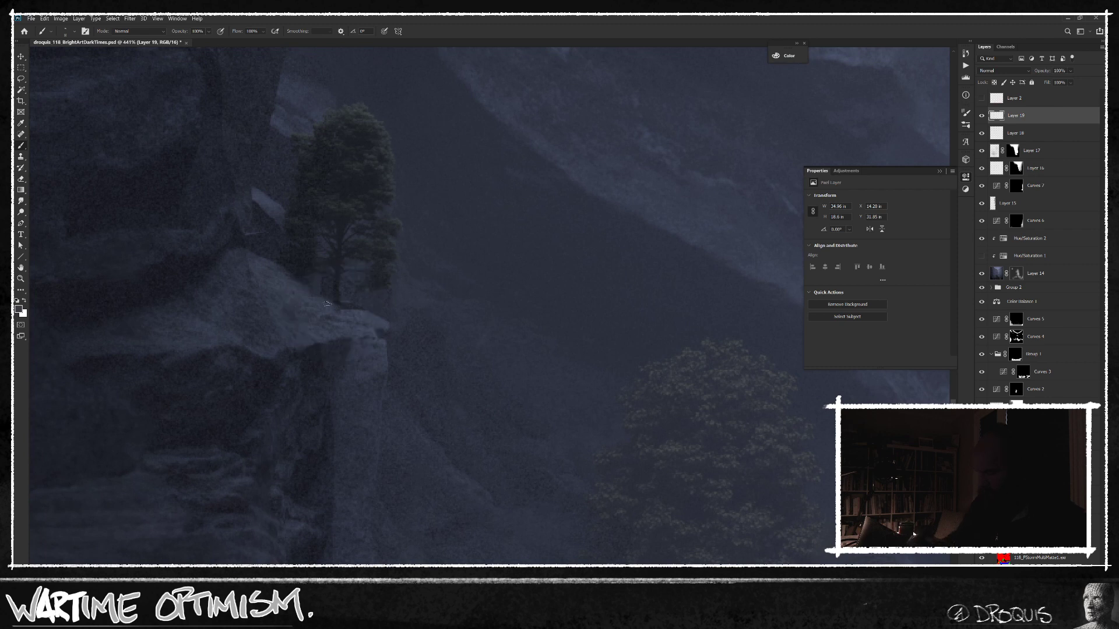
pyautogui.moveTo(533, 405); pyautogui.dragTo(495, 409)
# Step: Paint a sampled tone along the distant misty shoreline beside the background trees
pyautogui.moveTo(624, 462); pyautogui.dragTo(535, 558)
pyautogui.moveTo(652, 509); pyautogui.dragTo(628, 324)
pyautogui.moveTo(701, 470); pyautogui.dragTo(600, 415)
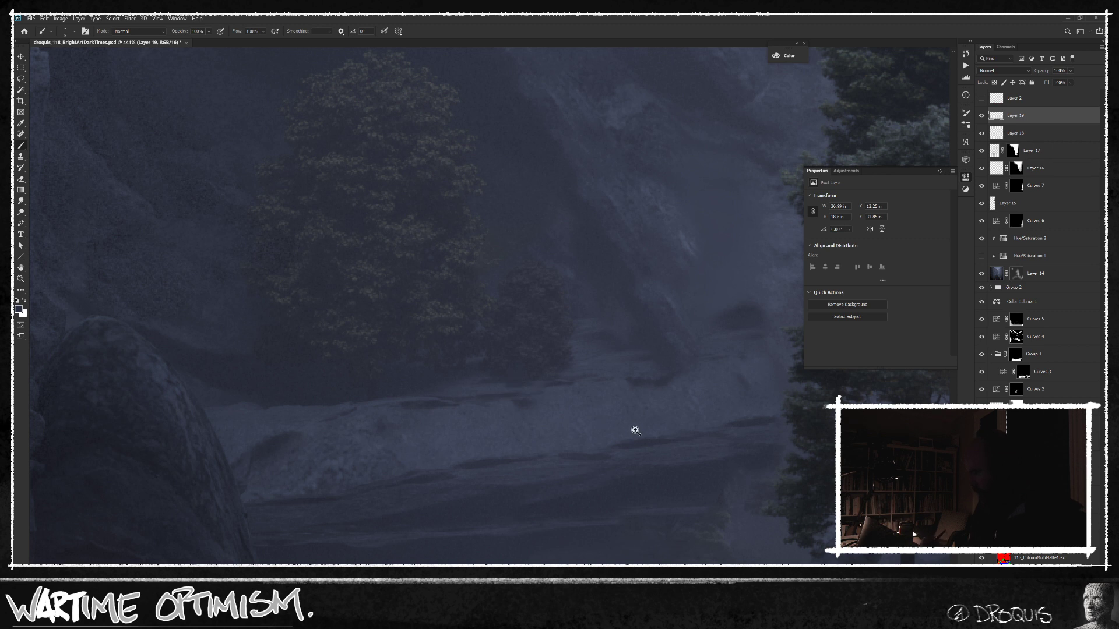
pyautogui.moveTo(635, 431); pyautogui.dragTo(606, 431)
pyautogui.keyDown('alt'); pyautogui.click(726, 335); pyautogui.keyUp('alt')
pyautogui.moveTo(744, 466); pyautogui.dragTo(375, 457)
pyautogui.moveTo(816, 472); pyautogui.dragTo(580, 448)
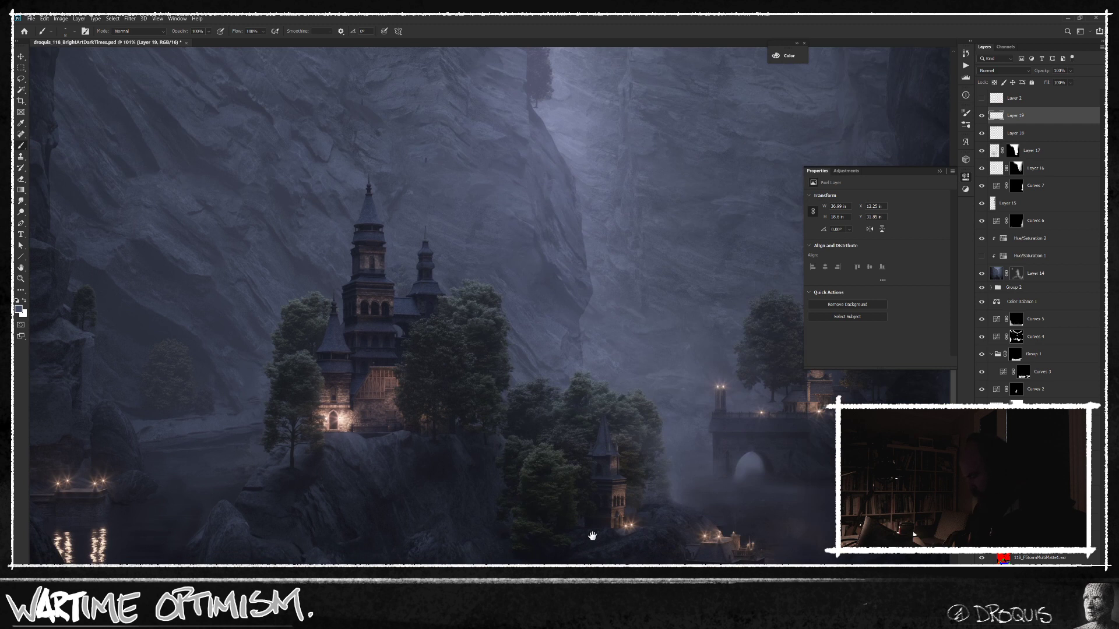
# Step: Extend the trunk of the tree behind the bridge down to the balustrade with sampled dark tones
pyautogui.moveTo(794, 479); pyautogui.dragTo(626, 444)
pyautogui.moveTo(605, 372); pyautogui.dragTo(635, 368)
pyautogui.moveTo(633, 438); pyautogui.dragTo(607, 409)
pyautogui.keyDown('alt'); pyautogui.click(564, 321); pyautogui.keyUp('alt')
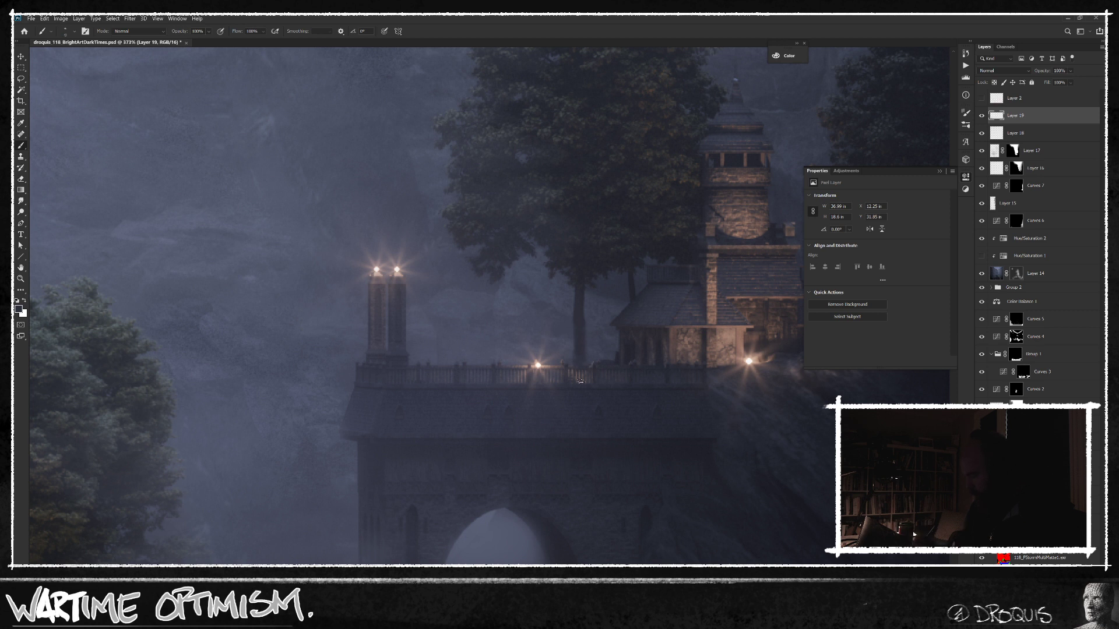
pyautogui.keyDown('alt'); pyautogui.click(578, 339); pyautogui.keyUp('alt')
pyautogui.keyDown('alt'); pyautogui.click(585, 336); pyautogui.keyUp('alt')
pyautogui.scroll(-6, 669, 401)
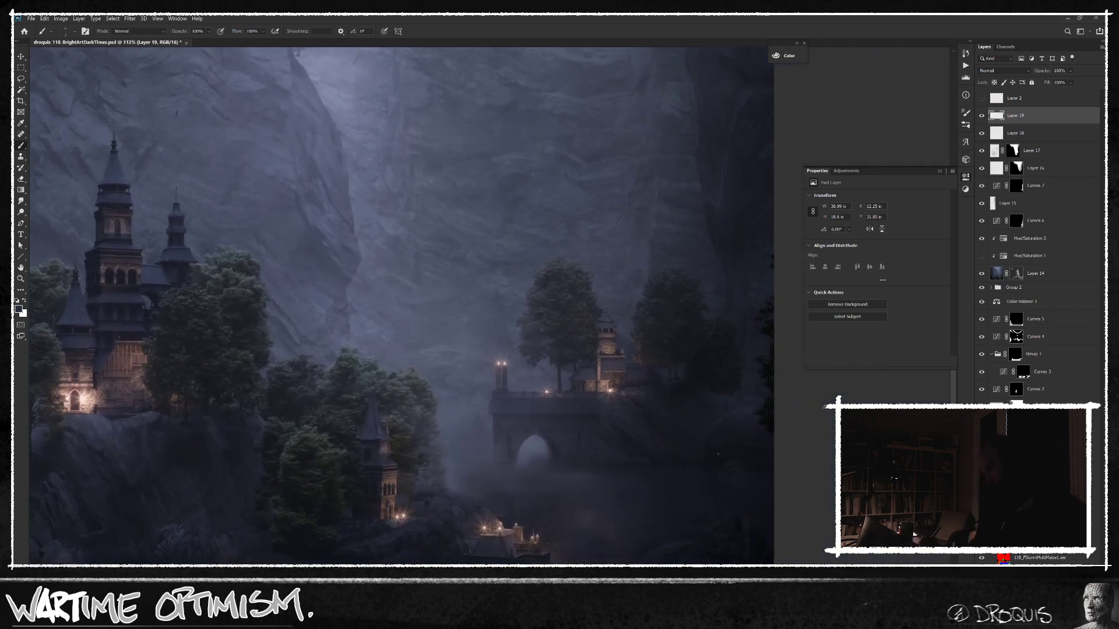
# Step: Clean up the tree trunk's overlap with the bridge balustrade using sampled railing and background tones
pyautogui.scroll(6, 562, 412)
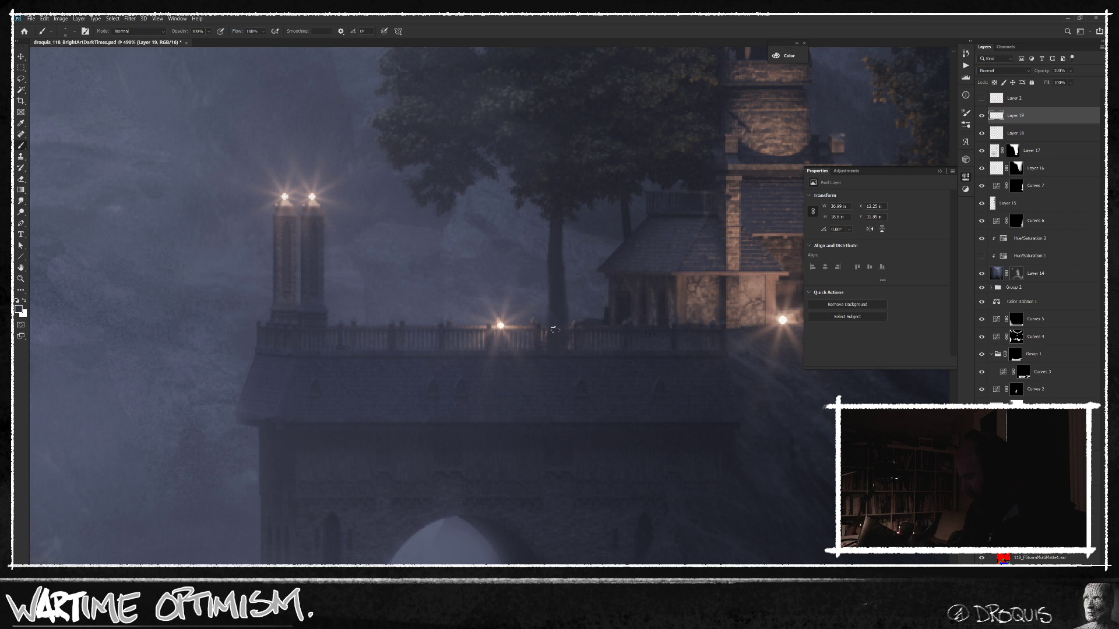
pyautogui.scroll(3, 566, 355)
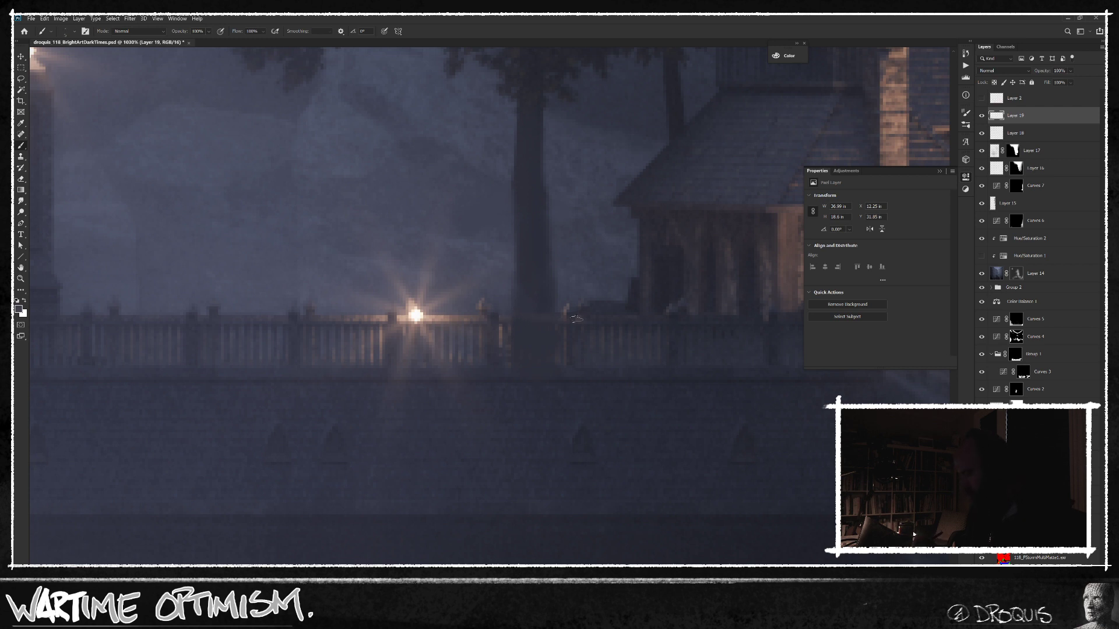
pyautogui.keyDown('alt'); pyautogui.click(458, 314); pyautogui.keyUp('alt')
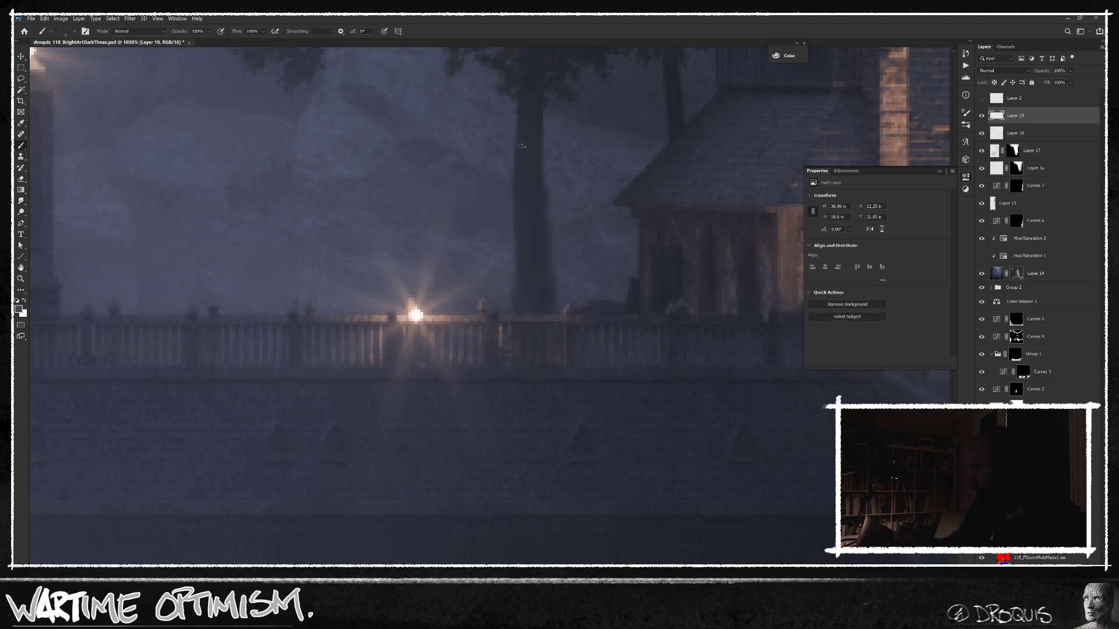
pyautogui.keyDown('alt'); pyautogui.click(474, 288); pyautogui.keyUp('alt')
pyautogui.moveTo(581, 417); pyautogui.dragTo(552, 431)
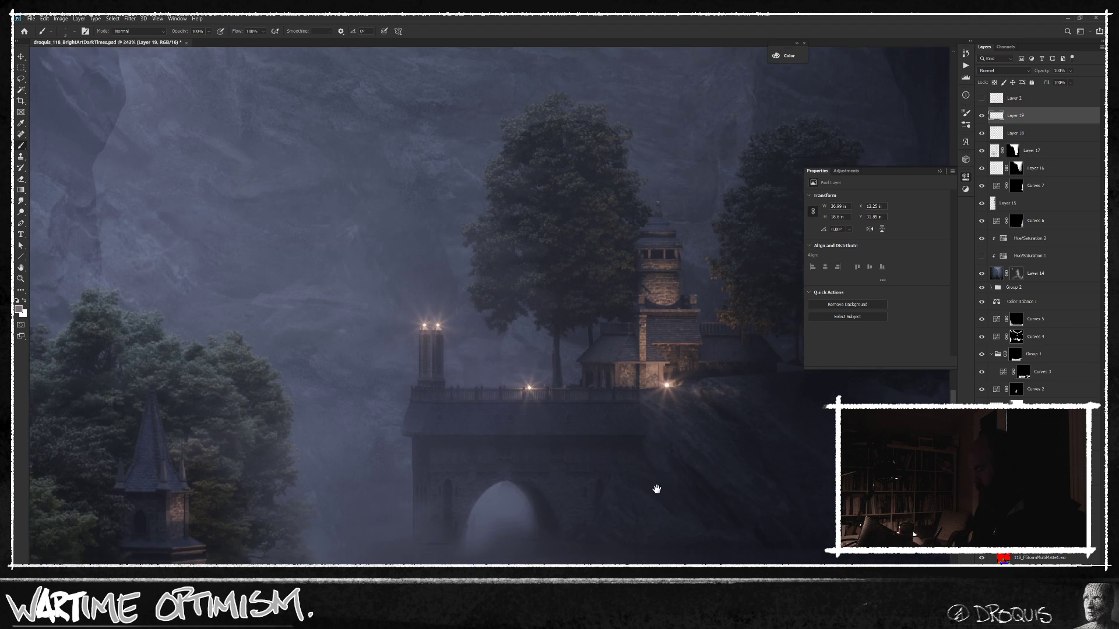
# Step: Hide the layers from Layer 19 down to Hue/Saturation 1, and show them again up to Layer 15 to compare
pyautogui.moveTo(772, 487); pyautogui.dragTo(659, 432)
pyautogui.moveTo(688, 492); pyautogui.dragTo(617, 513)
pyautogui.moveTo(699, 331); pyautogui.dragTo(659, 338)
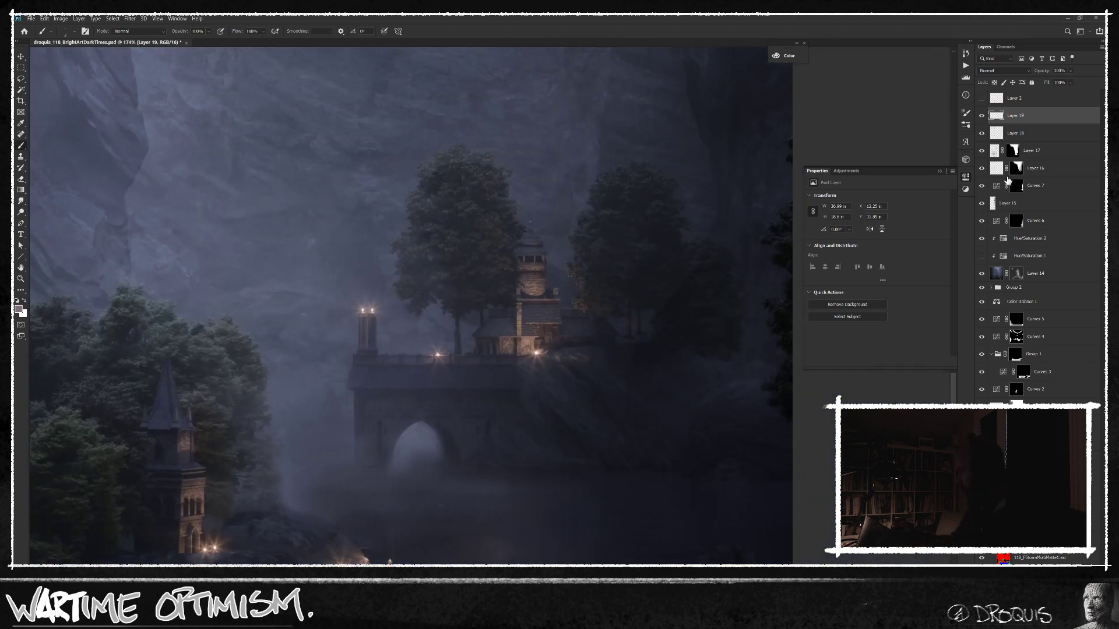
pyautogui.moveTo(981, 115); pyautogui.dragTo(983, 270)
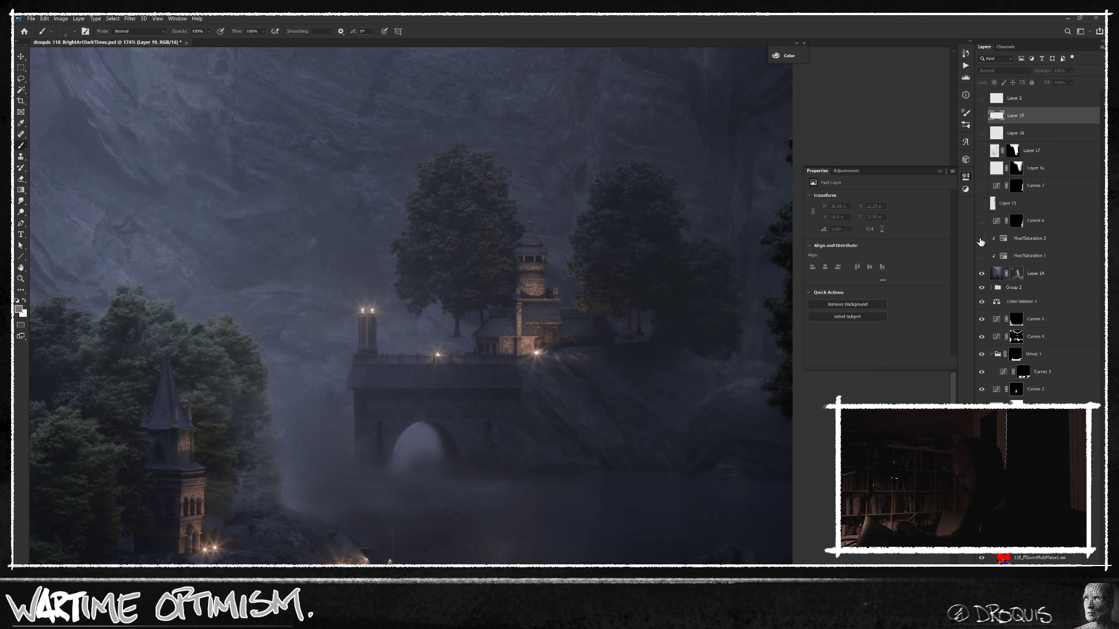
pyautogui.moveTo(982, 256); pyautogui.dragTo(981, 224)
pyautogui.click(982, 203)
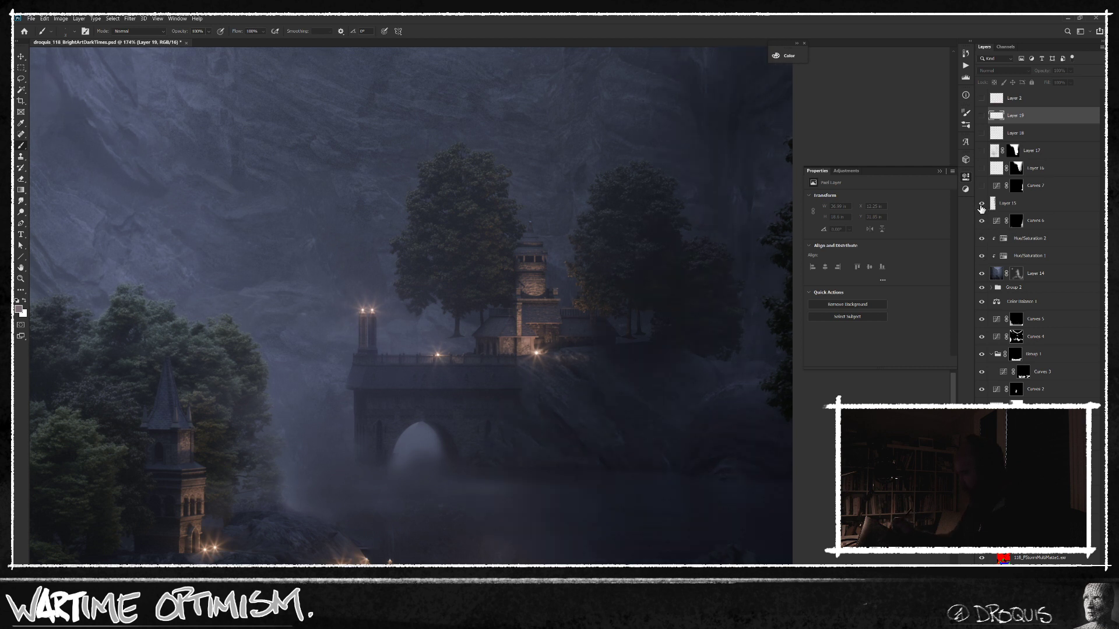
# Step: Paint on the Curves 7 layer mask over the dark slope beside the bridge house and check the mask
pyautogui.click(1017, 186)
pyautogui.moveTo(698, 374)
pyautogui.mouseDown()
pyautogui.moveTo(682, 404)
pyautogui.moveTo(689, 391)
pyautogui.mouseUp()
pyautogui.keyDown('alt'); pyautogui.click(1017, 186); pyautogui.keyUp('alt')
pyautogui.keyDown('alt'); pyautogui.click(1017, 186); pyautogui.keyUp('alt')
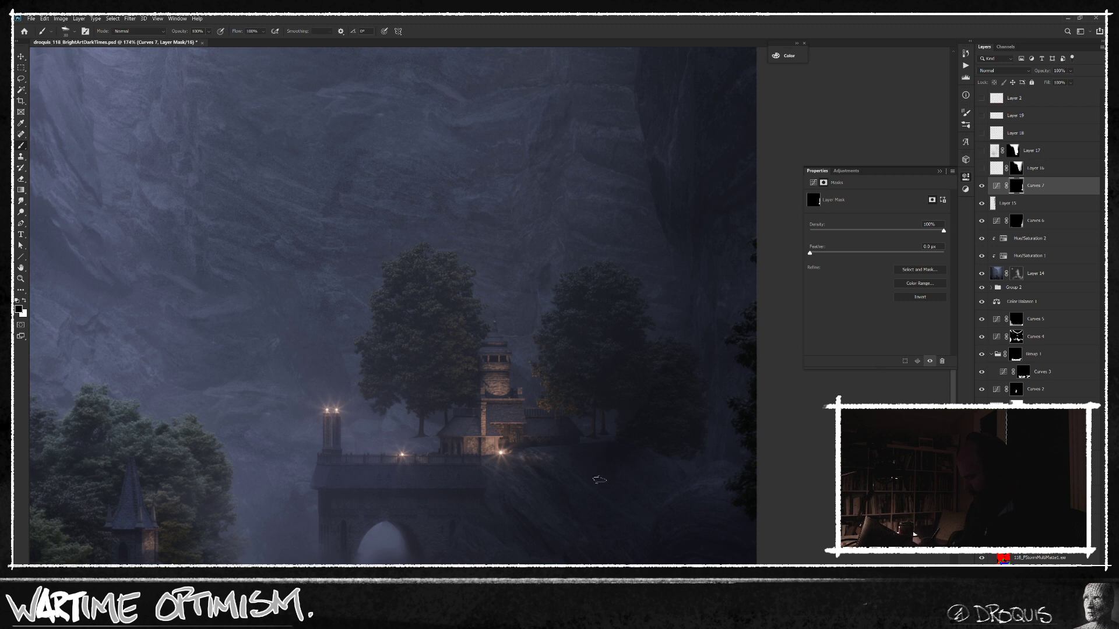
pyautogui.scroll(-5, 645, 392)
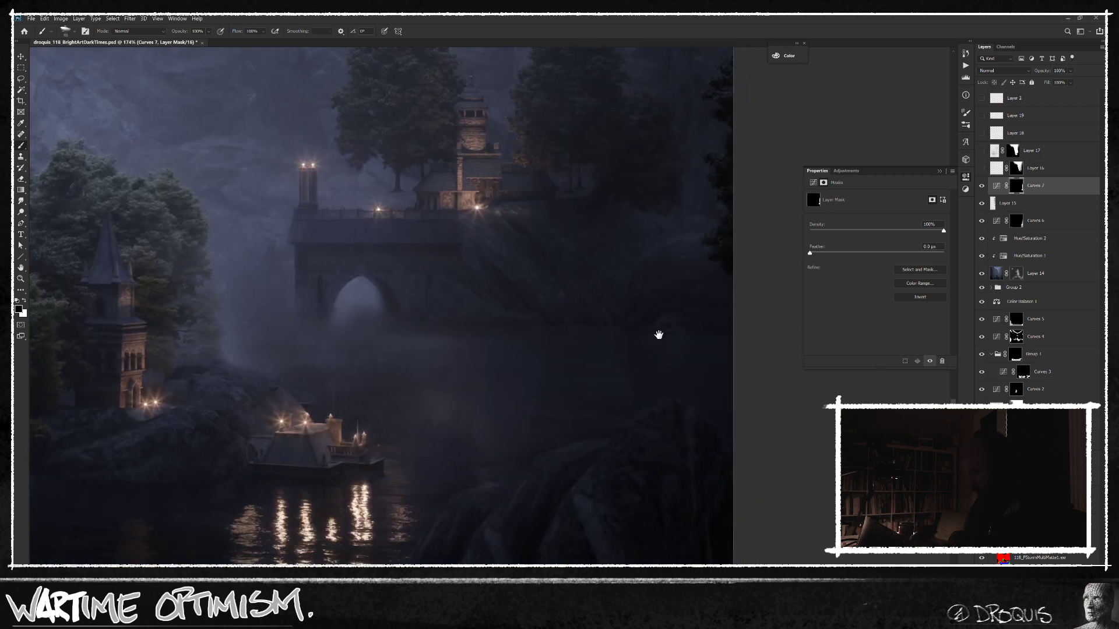
pyautogui.moveTo(660, 353); pyautogui.dragTo(664, 490)
# Step: Show the hidden upper layers again, leaving only the red-marked Layer 2 hidden
pyautogui.moveTo(982, 168); pyautogui.dragTo(982, 98)
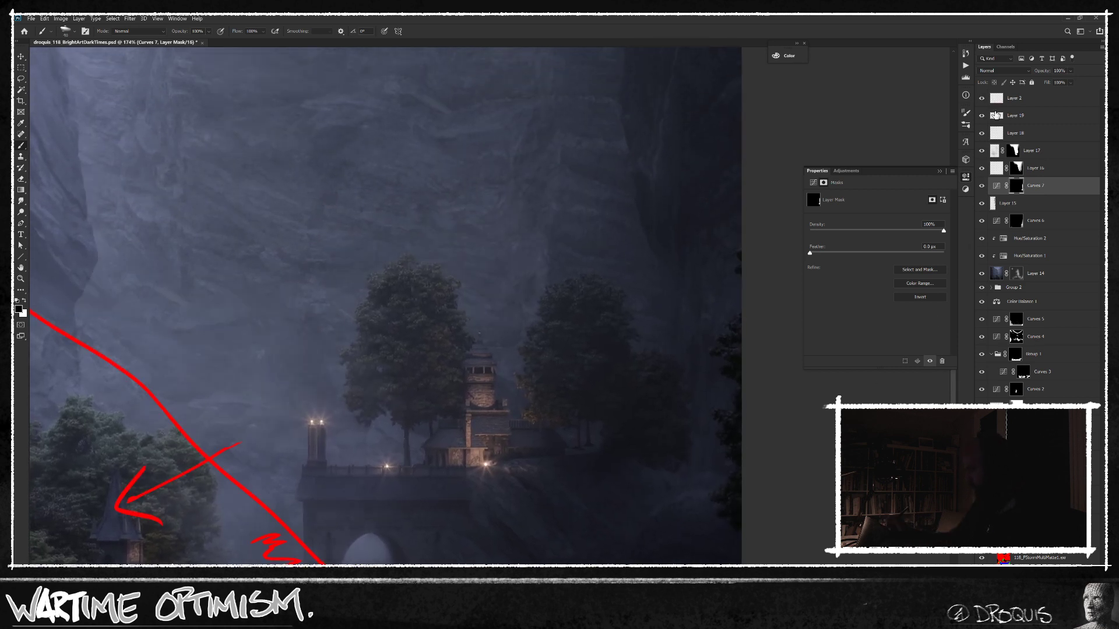
pyautogui.click(1021, 103)
pyautogui.click(982, 98)
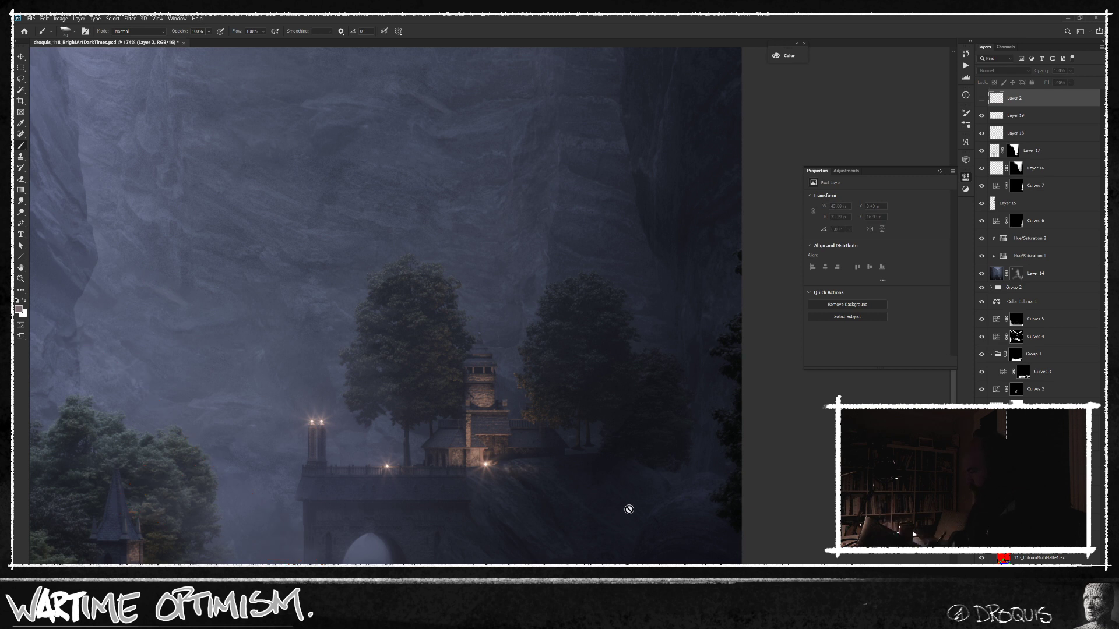
pyautogui.moveTo(648, 481); pyautogui.dragTo(698, 424)
pyautogui.scroll(3, 682, 417)
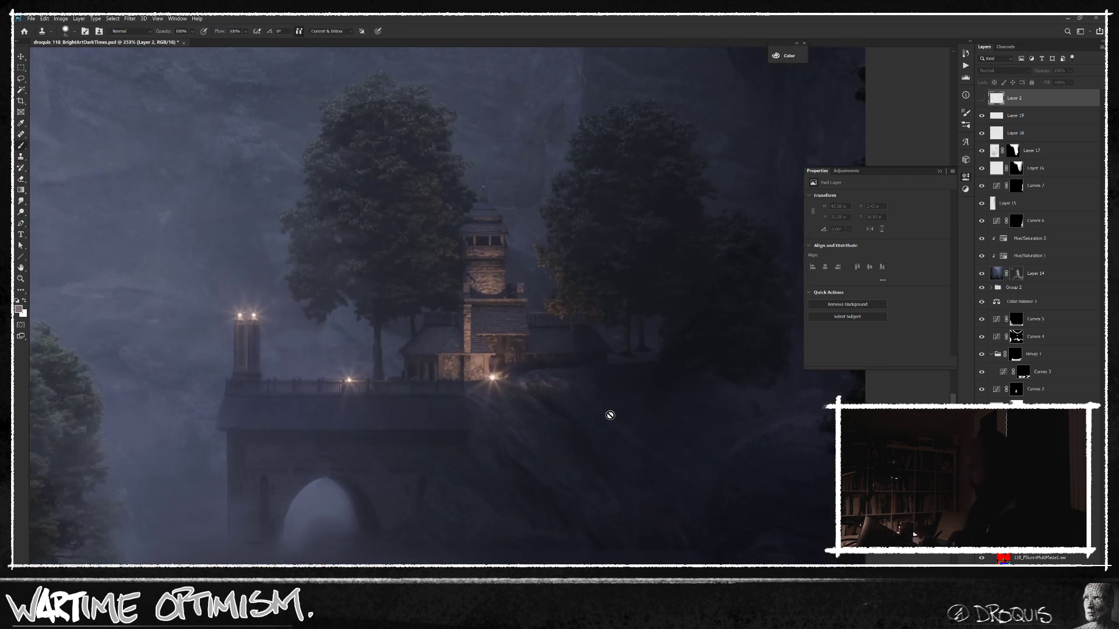
# Step: On Layer 19, paint the slope edge under the trees beside the bridge house with a smaller brush
pyautogui.click(1041, 116)
pyautogui.scroll(5, 668, 367)
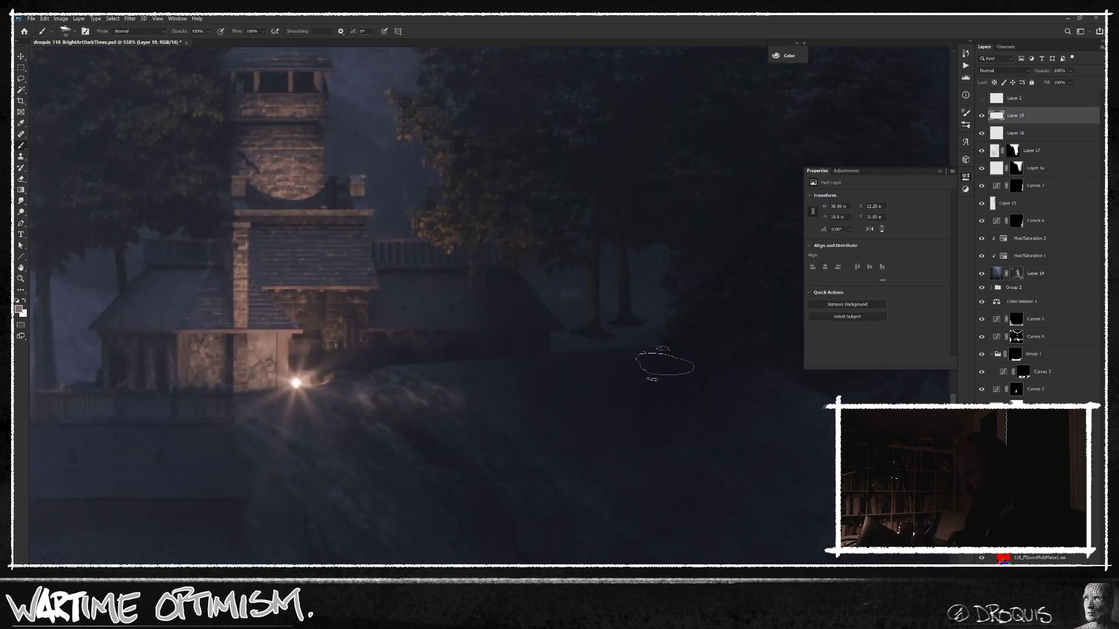
pyautogui.press('[')
pyautogui.press('[')
pyautogui.press('[')
pyautogui.press('[')
pyautogui.moveTo(631, 352)
pyautogui.mouseDown()
pyautogui.moveTo(617, 358)
pyautogui.moveTo(641, 345)
pyautogui.moveTo(642, 325)
pyautogui.moveTo(610, 330)
pyautogui.mouseUp()
# Step: Blend the bases of the two tree trunks beside the bridge house into the dark ground with sampled tones
pyautogui.keyDown('alt'); pyautogui.click(608, 311); pyautogui.keyUp('alt')
pyautogui.keyDown('alt'); pyautogui.click(573, 320); pyautogui.keyUp('alt')
pyautogui.keyDown('alt'); pyautogui.click(585, 311); pyautogui.keyUp('alt')
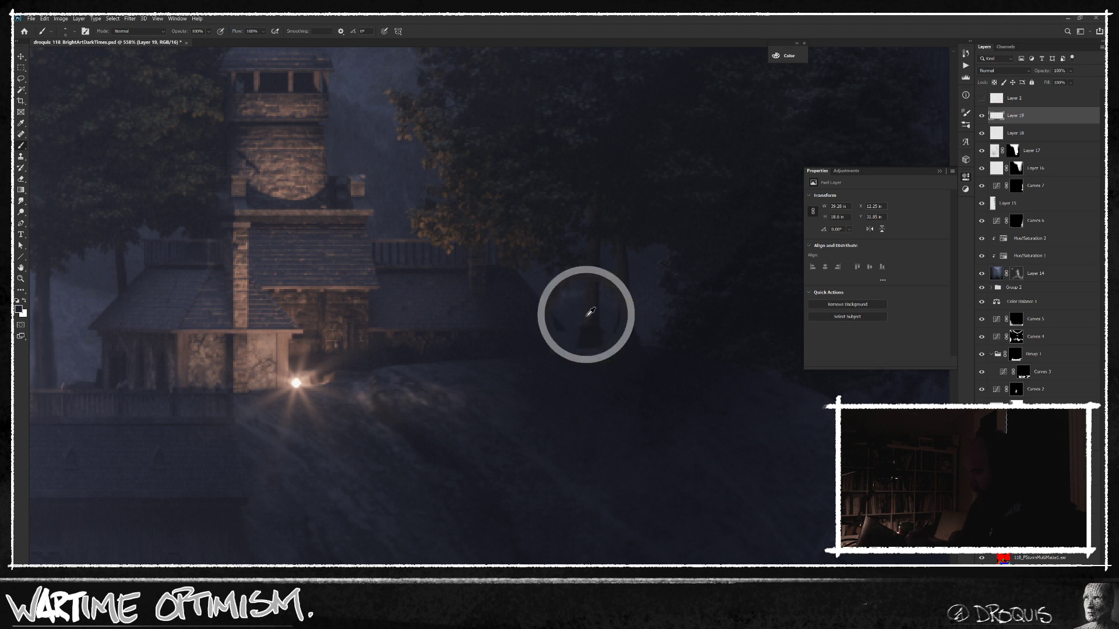
pyautogui.keyDown('alt'); pyautogui.click(589, 358); pyautogui.keyUp('alt')
pyautogui.moveTo(589, 357); pyautogui.dragTo(582, 361)
pyautogui.scroll(-2, 688, 456)
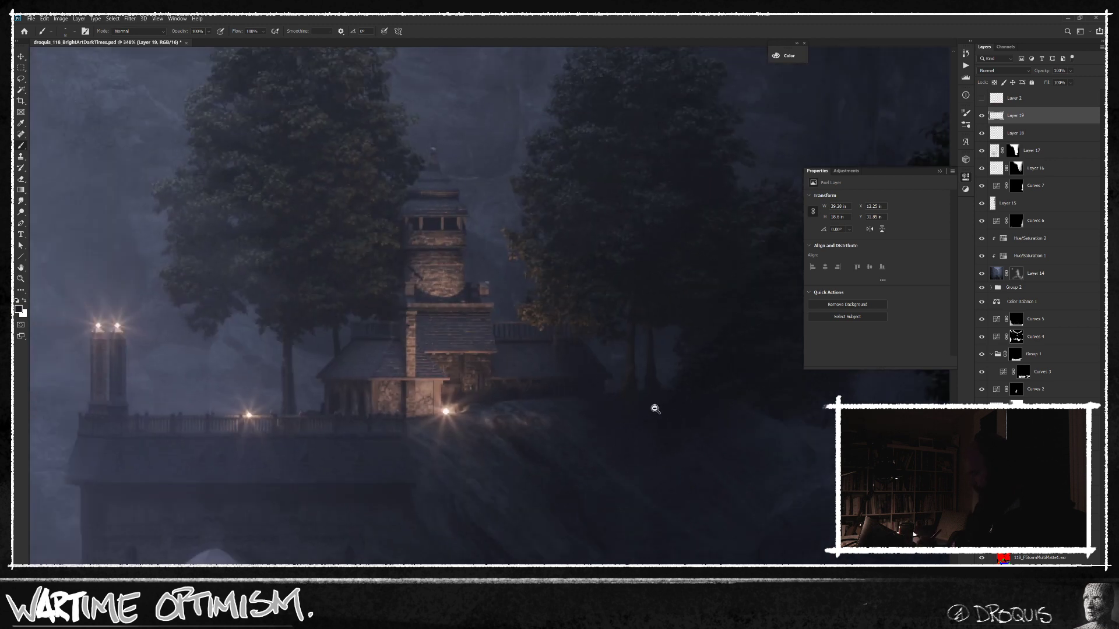
pyautogui.scroll(2, 661, 408)
pyautogui.scroll(2, 667, 431)
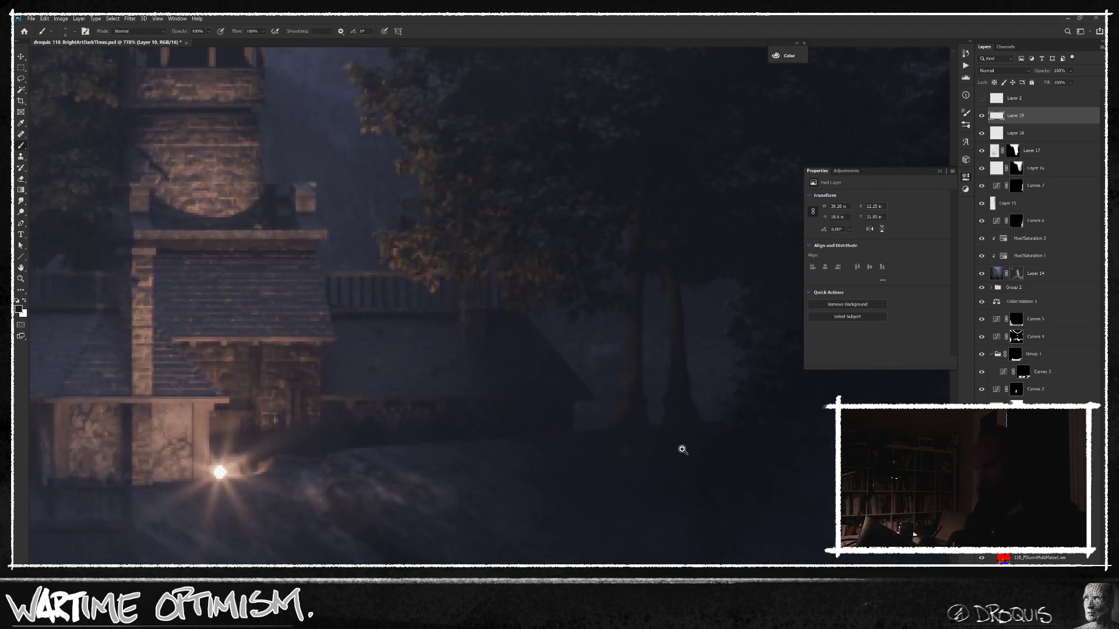
# Step: Paint out the flat dark patch under the misty cliff-edge tree and root its trunk in the rock with sampled tones
pyautogui.scroll(-3, 682, 450)
pyautogui.moveTo(655, 450); pyautogui.dragTo(728, 479)
pyautogui.moveTo(661, 502); pyautogui.dragTo(626, 502)
pyautogui.moveTo(817, 514); pyautogui.dragTo(648, 471)
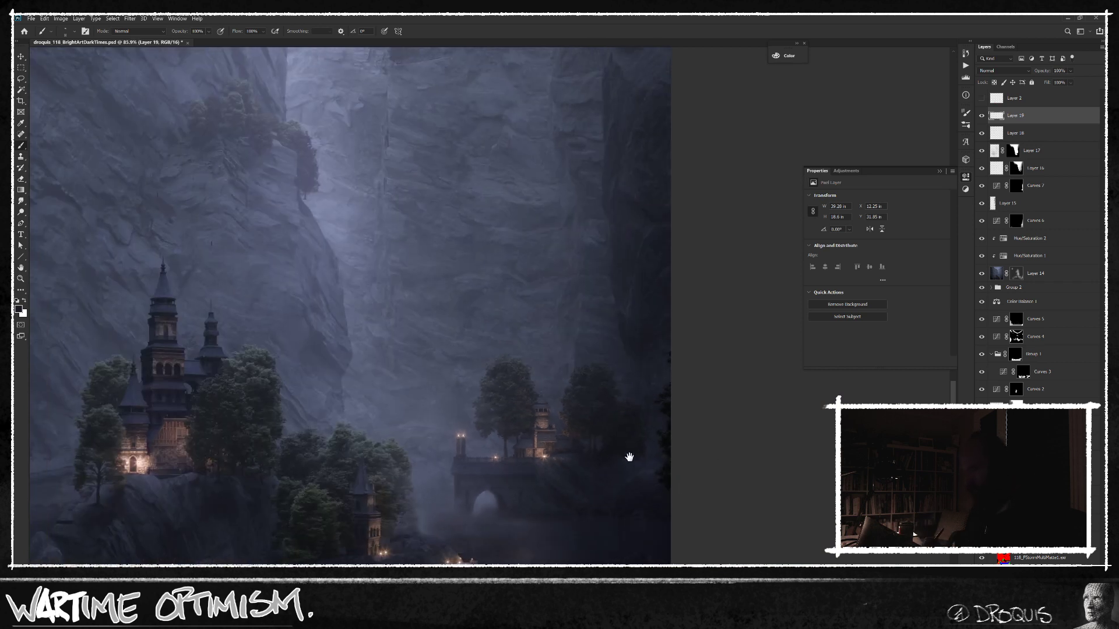
pyautogui.moveTo(427, 309); pyautogui.dragTo(692, 488)
pyautogui.moveTo(572, 398); pyautogui.dragTo(676, 373)
pyautogui.keyDown('alt'); pyautogui.click(485, 302); pyautogui.keyUp('alt')
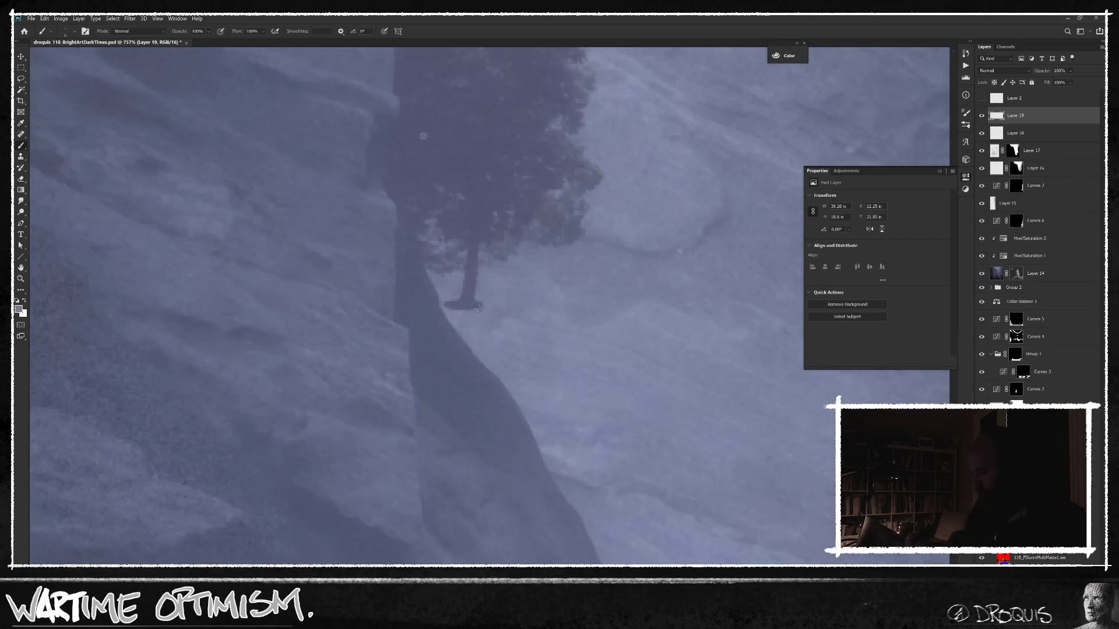
pyautogui.moveTo(481, 296); pyautogui.dragTo(505, 366)
pyautogui.keyDown('alt'); pyautogui.click(466, 304); pyautogui.keyUp('alt')
pyautogui.moveTo(467, 309)
pyautogui.mouseDown()
pyautogui.moveTo(461, 333)
pyautogui.moveTo(466, 321)
pyautogui.mouseUp()
pyautogui.moveTo(616, 413); pyautogui.dragTo(563, 411)
pyautogui.moveTo(652, 425)
pyautogui.mouseDown()
pyautogui.moveTo(591, 417)
pyautogui.moveTo(656, 421)
pyautogui.mouseUp()
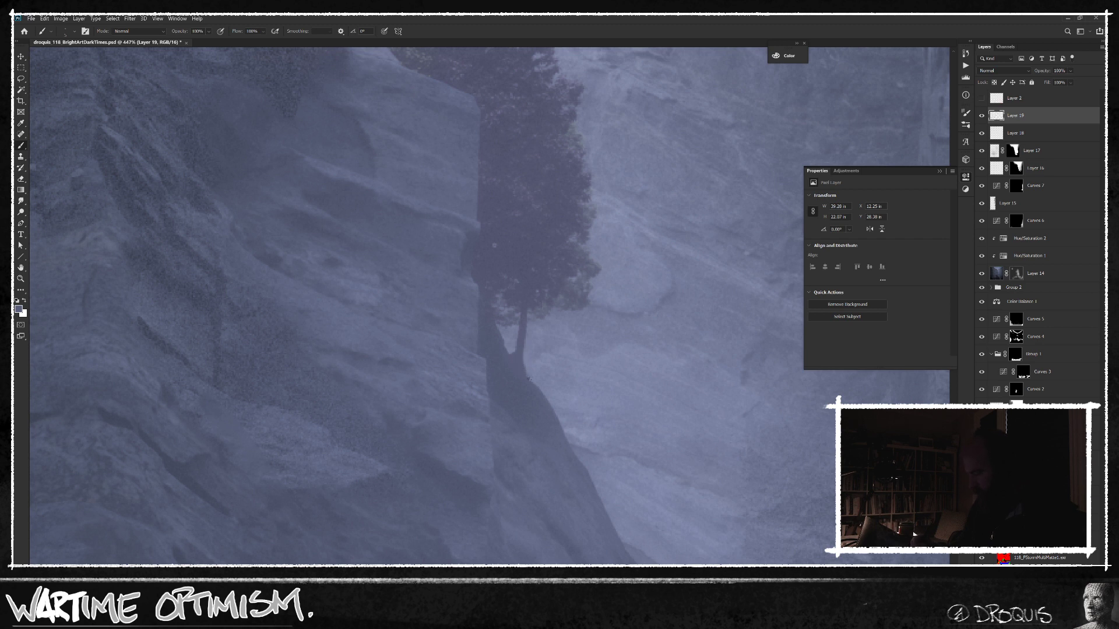
# Step: Blend the base of the small tree on the far cliff's ridge into the rock with a sampled tone
pyautogui.moveTo(563, 432); pyautogui.dragTo(560, 428)
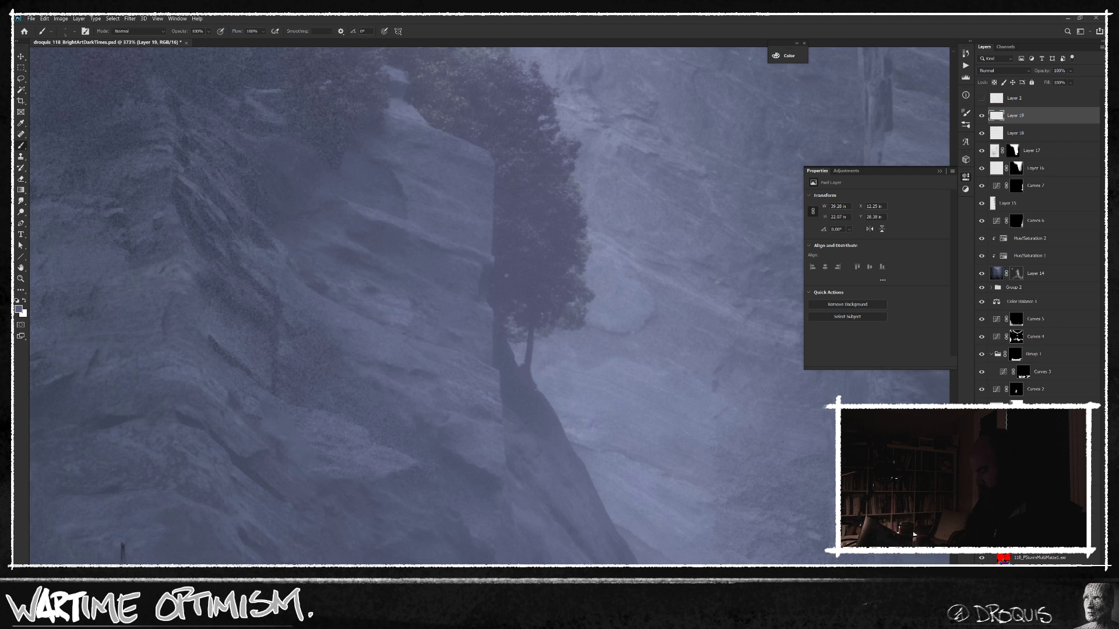
pyautogui.moveTo(616, 445); pyautogui.dragTo(593, 424)
pyautogui.moveTo(548, 457); pyautogui.dragTo(536, 554)
pyautogui.moveTo(571, 392); pyautogui.dragTo(562, 450)
pyautogui.moveTo(475, 405)
pyautogui.mouseDown()
pyautogui.moveTo(482, 452)
pyautogui.moveTo(562, 515)
pyautogui.mouseUp()
pyautogui.moveTo(573, 453); pyautogui.dragTo(389, 455)
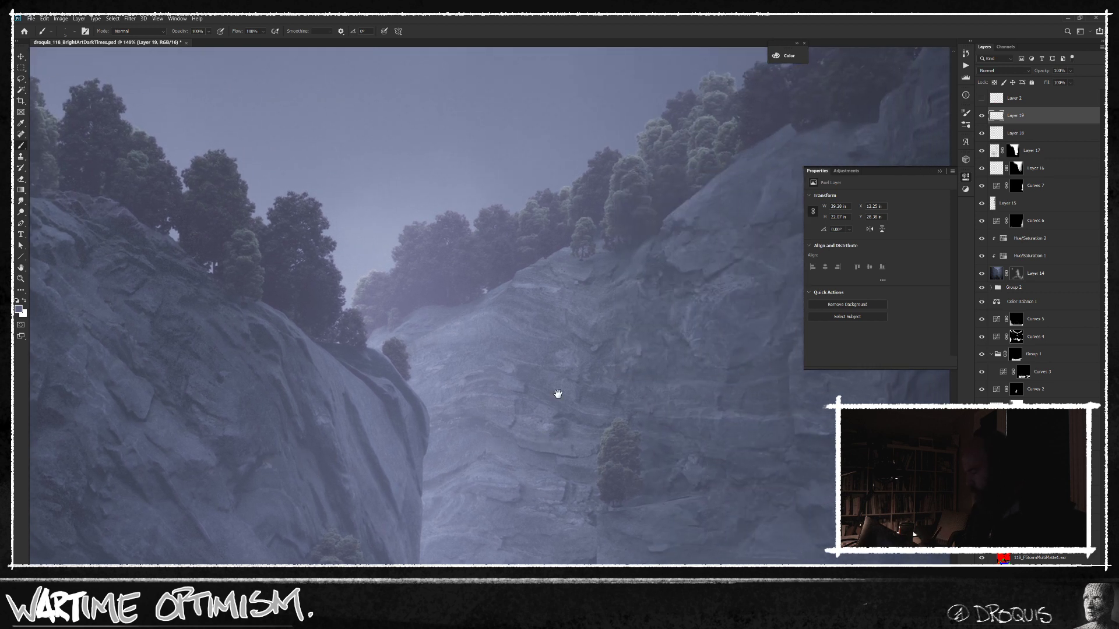
pyautogui.keyDown('alt'); pyautogui.click(578, 263); pyautogui.keyUp('alt')
pyautogui.moveTo(624, 337)
pyautogui.mouseDown()
pyautogui.moveTo(632, 260)
pyautogui.moveTo(622, 297)
pyautogui.mouseUp()
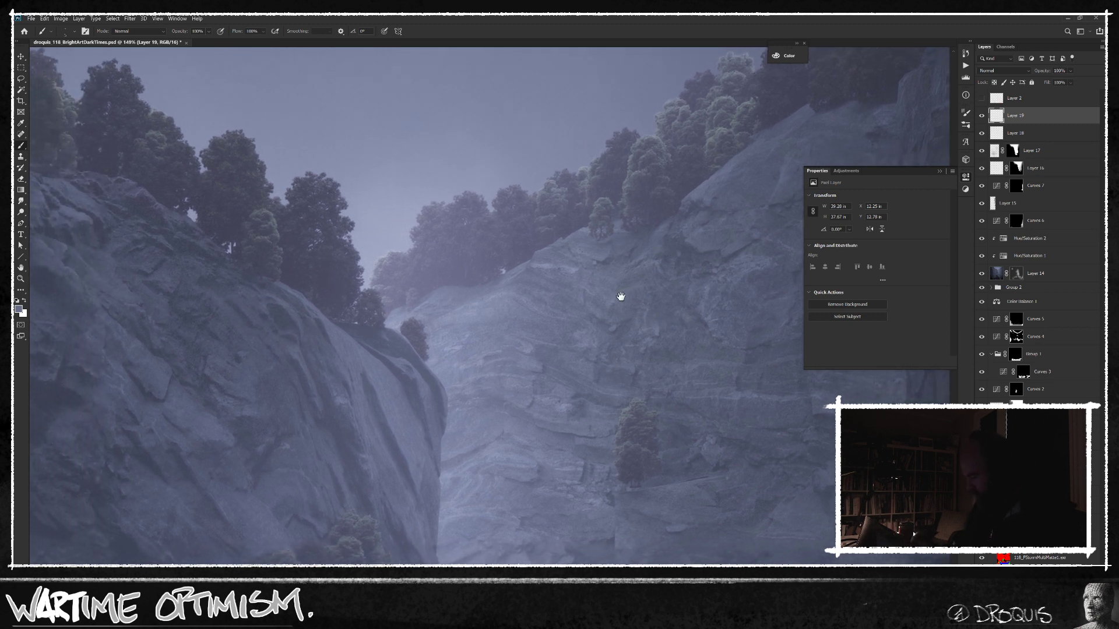
# Step: Sample a rock tone and blend the base of the lone tree on the far cliff face
pyautogui.keyDown('alt'); pyautogui.click(641, 486); pyautogui.keyUp('alt')
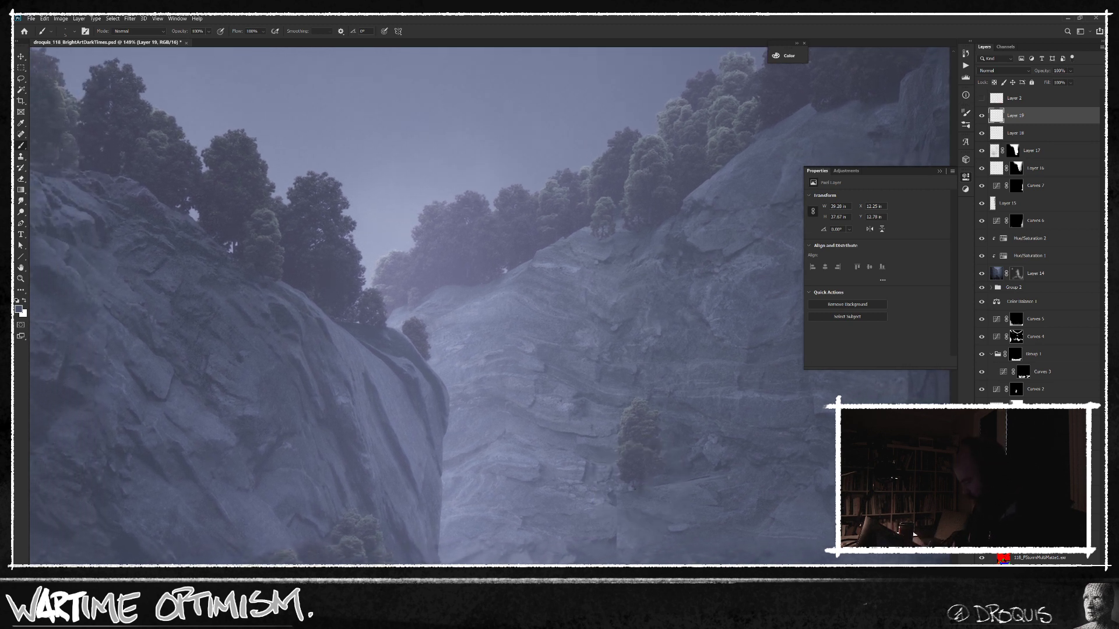
pyautogui.moveTo(687, 512); pyautogui.dragTo(632, 497)
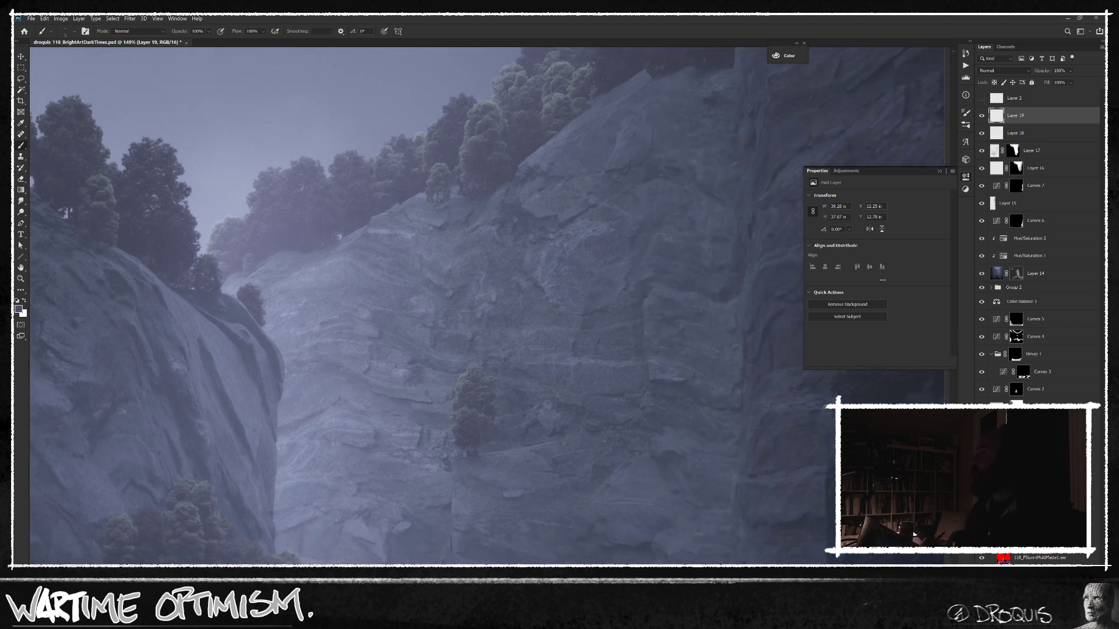
pyautogui.scroll(-5, 650, 453)
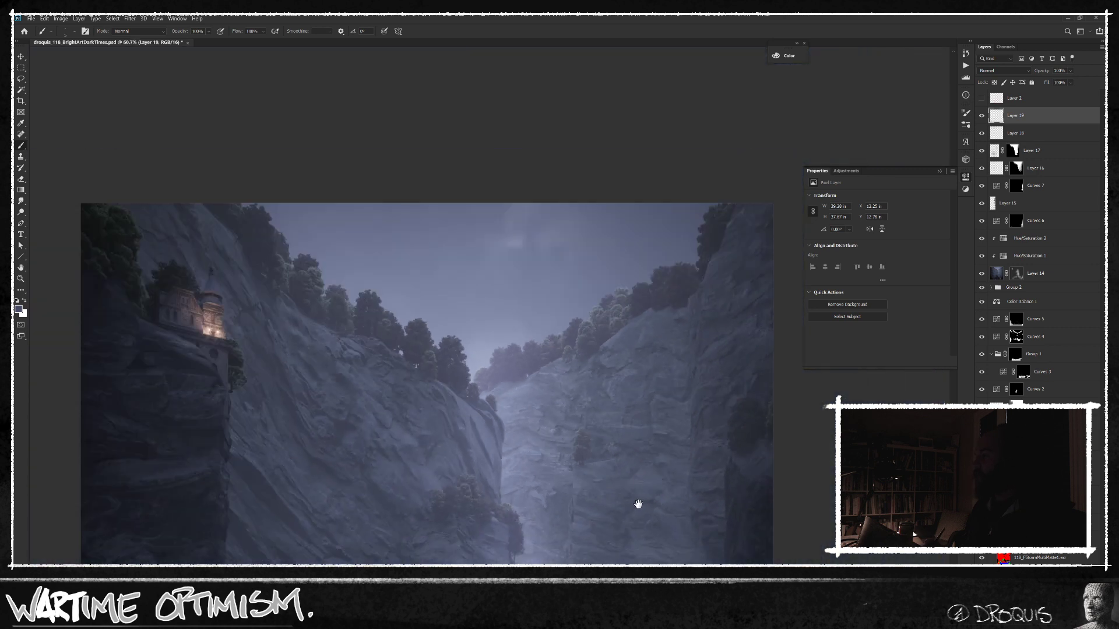
pyautogui.scroll(-3, 639, 500)
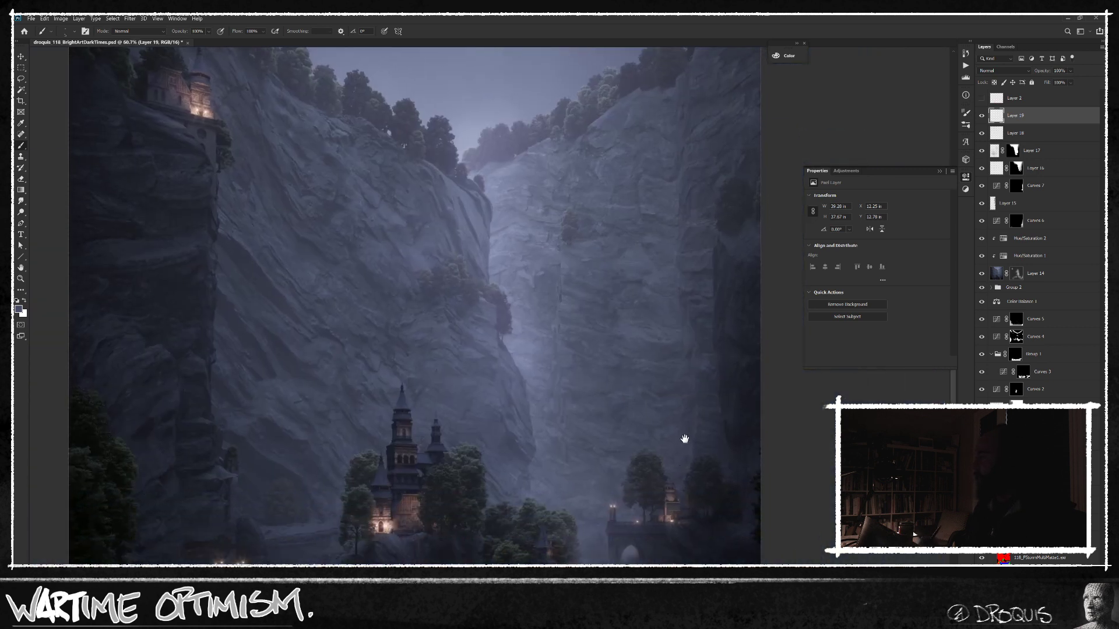
# Step: Load the green channel of the multimatte layer as a selection of the buildings and restore the visibility of all layers
pyautogui.scroll(-3, 682, 452)
pyautogui.moveTo(672, 403); pyautogui.dragTo(707, 387)
pyautogui.press('v')
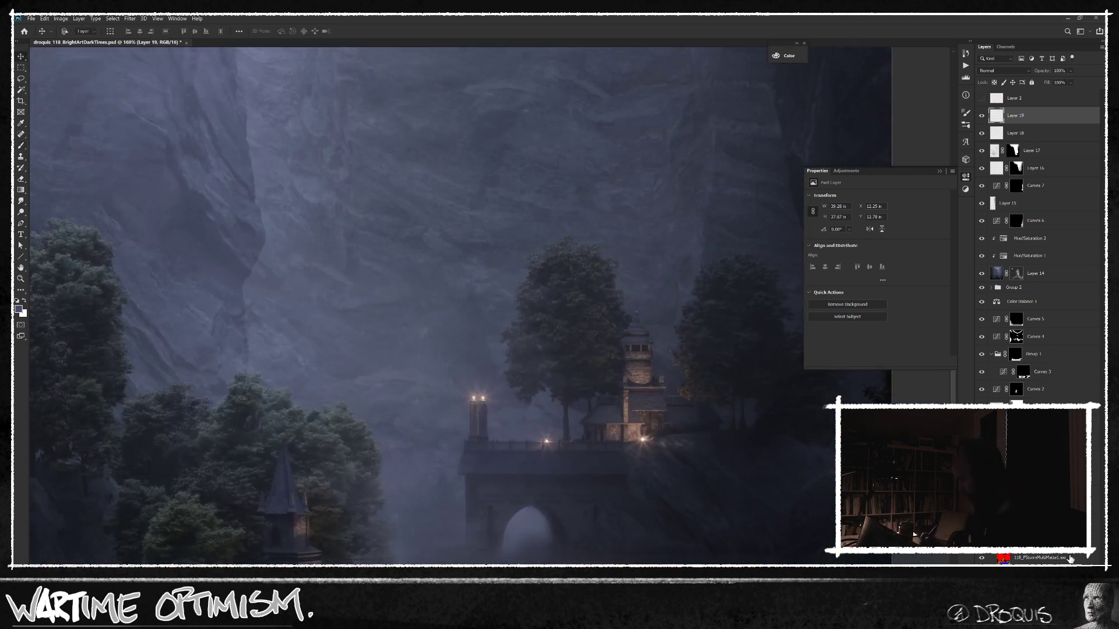
pyautogui.keyDown('alt'); pyautogui.click(982, 557); pyautogui.keyUp('alt')
pyautogui.click(1006, 47)
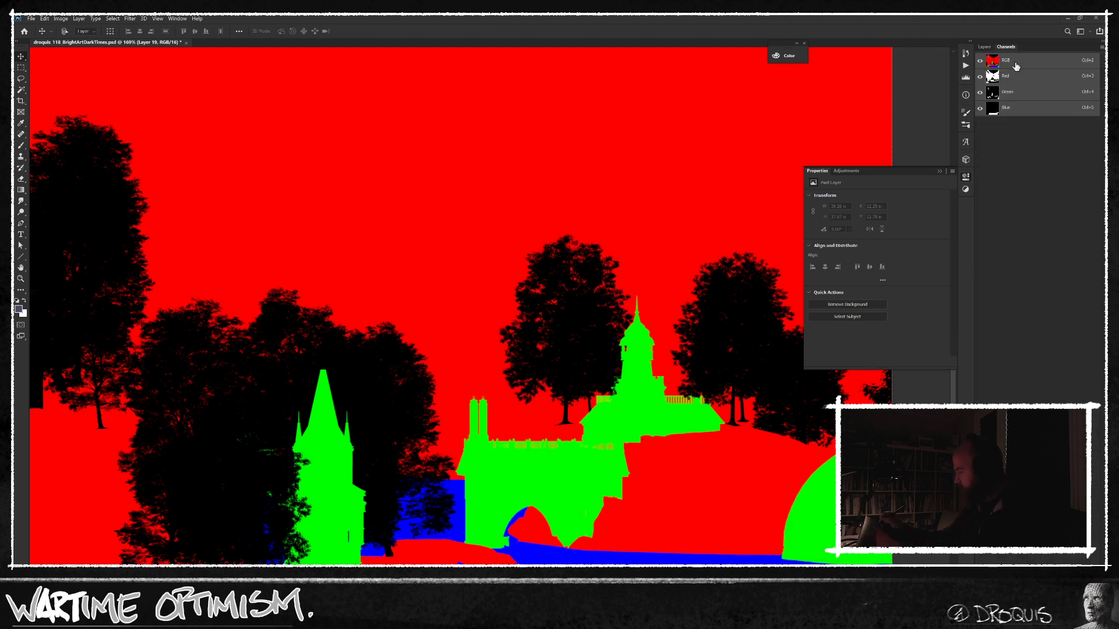
pyautogui.keyDown('ctrl'); pyautogui.click(1000, 94); pyautogui.keyUp('ctrl')
pyautogui.click(984, 47)
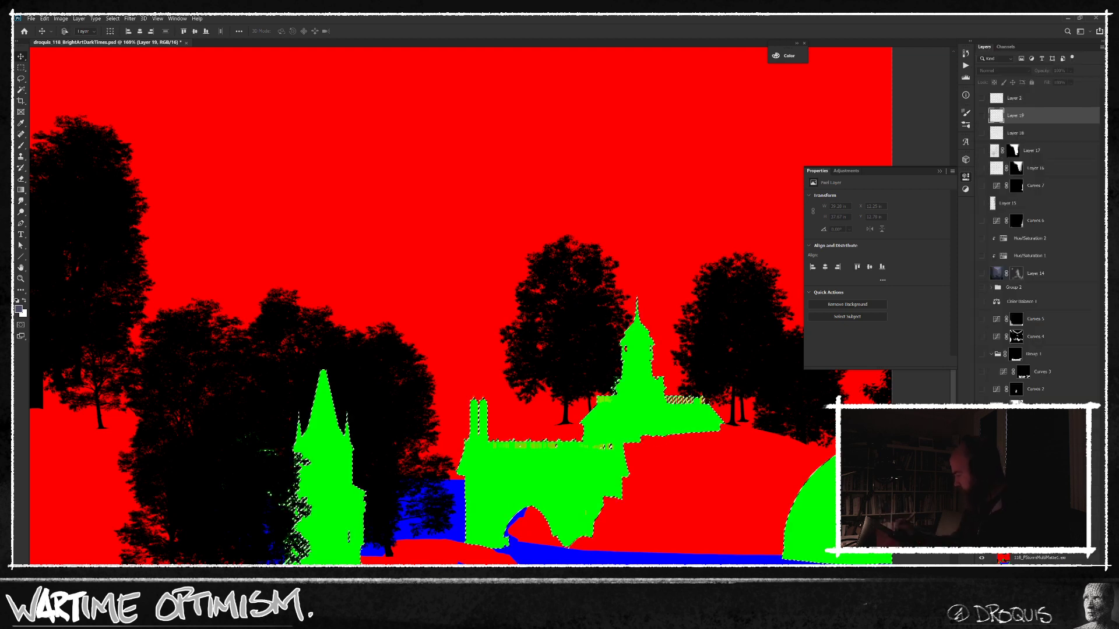
pyautogui.keyDown('alt'); pyautogui.click(982, 558); pyautogui.keyUp('alt')
# Step: Add a Curves adjustment masked to the selected buildings and pull its midtones down to darken them
pyautogui.hotkey('ctrl', 'shift', 'm')
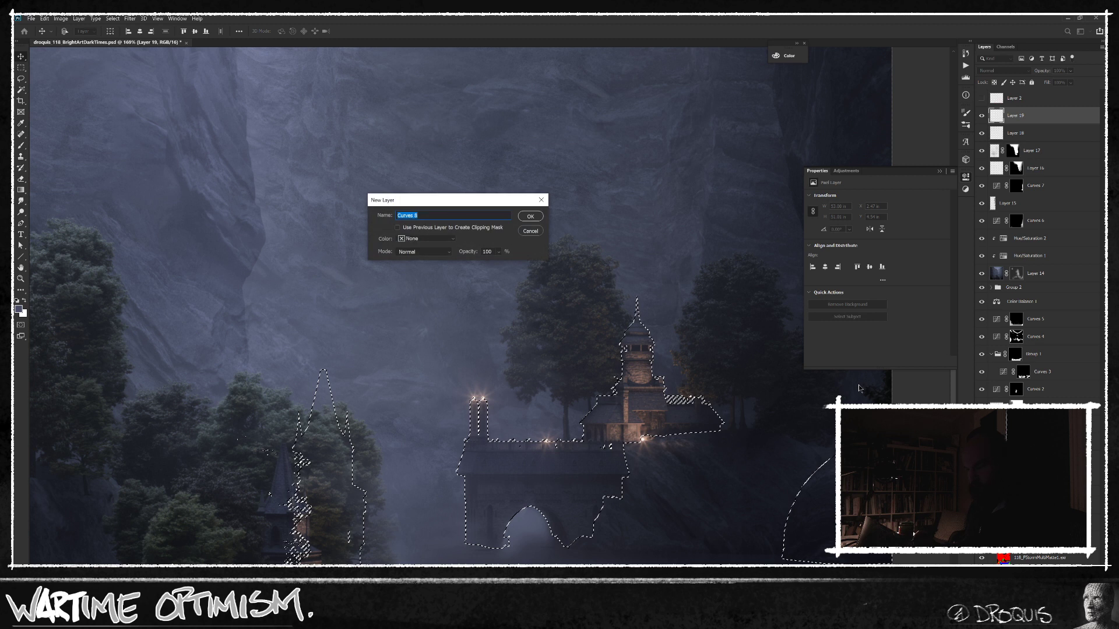
pyautogui.press('Return')
pyautogui.click(1020, 134)
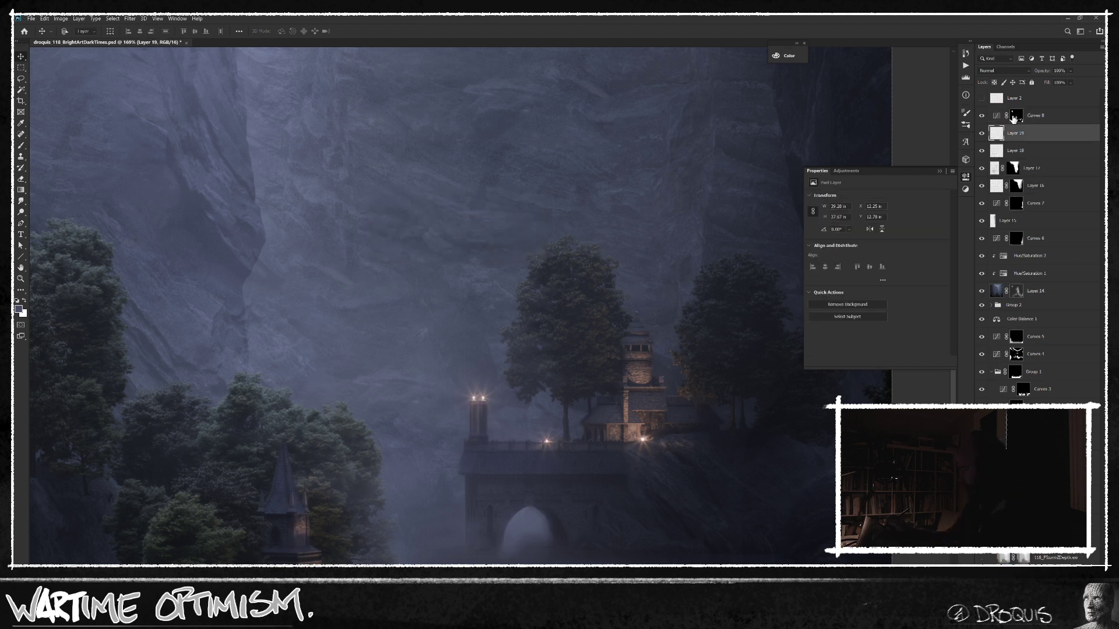
pyautogui.click(1035, 115)
pyautogui.moveTo(891, 265); pyautogui.dragTo(895, 273)
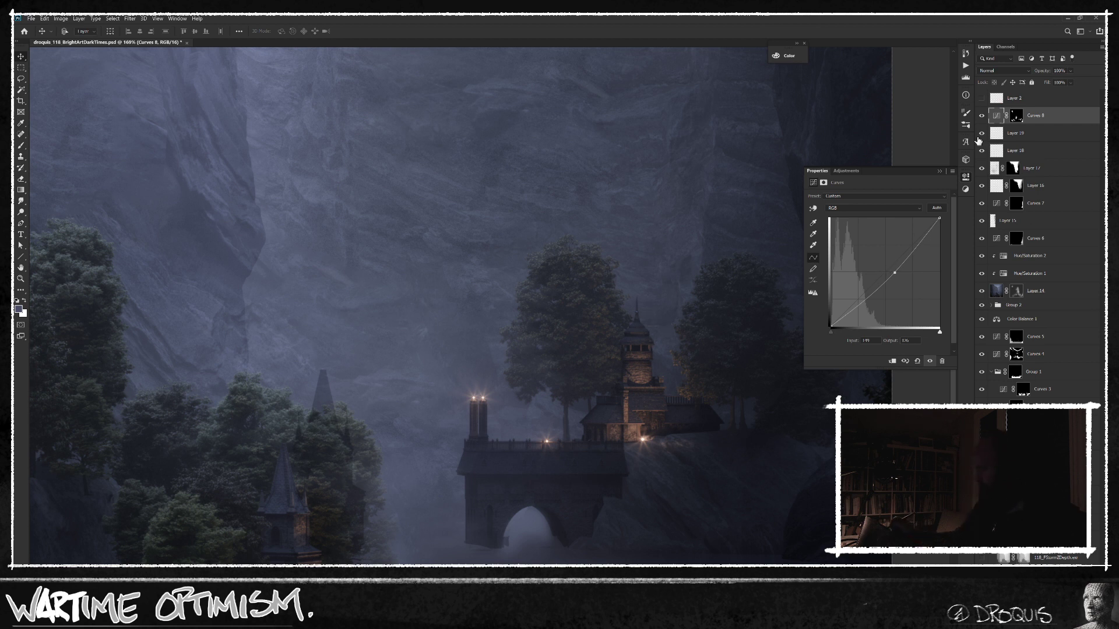
# Step: Group the buildings' Curves layer, transfer its mask to the group, and give the Curves layer a black mask
pyautogui.scroll(-5, 594, 466)
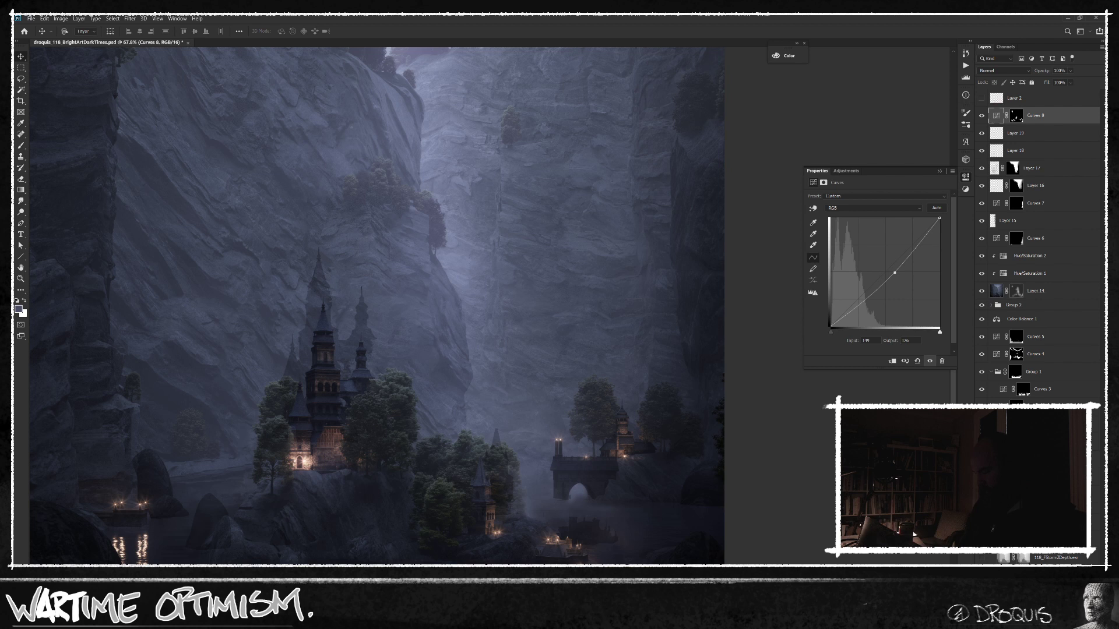
pyautogui.hotkey('ctrl', 'space')
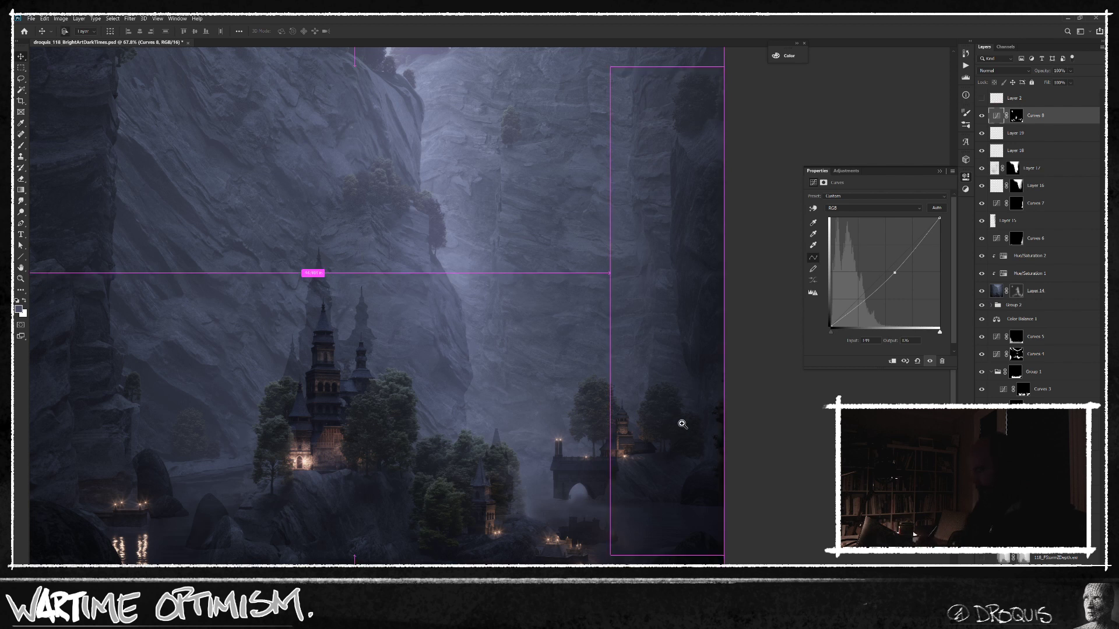
pyautogui.moveTo(682, 424); pyautogui.dragTo(704, 425)
pyautogui.hotkey('ctrl', 'g')
pyautogui.moveTo(1024, 130); pyautogui.dragTo(1028, 113)
pyautogui.click(1032, 132)
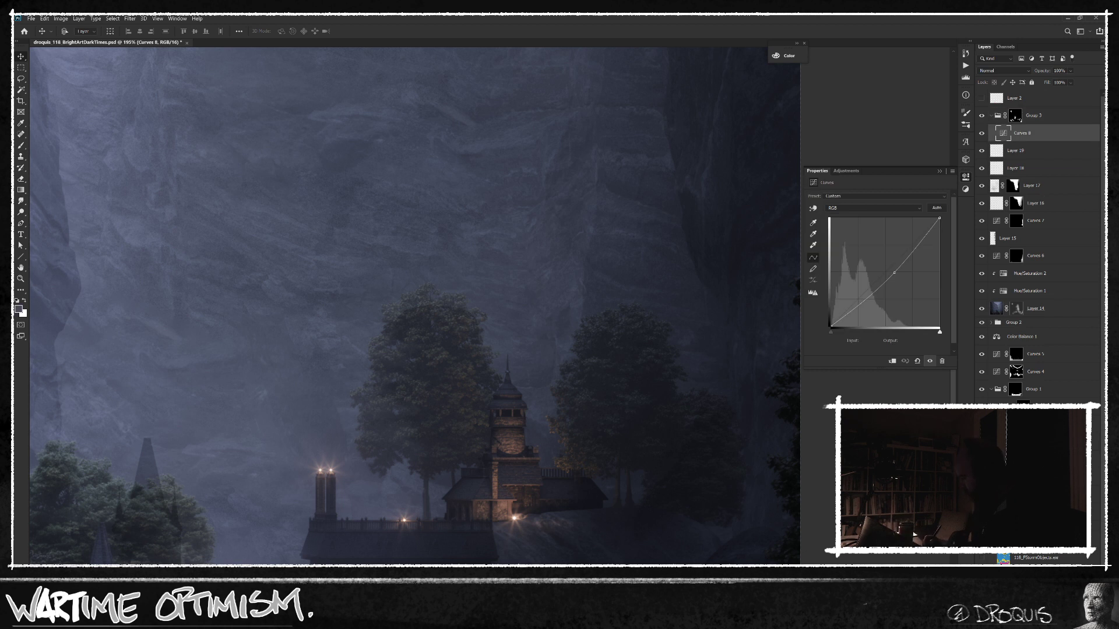
pyautogui.keyDown('alt'); pyautogui.click(1028, 606); pyautogui.keyUp('alt')
pyautogui.press('b')
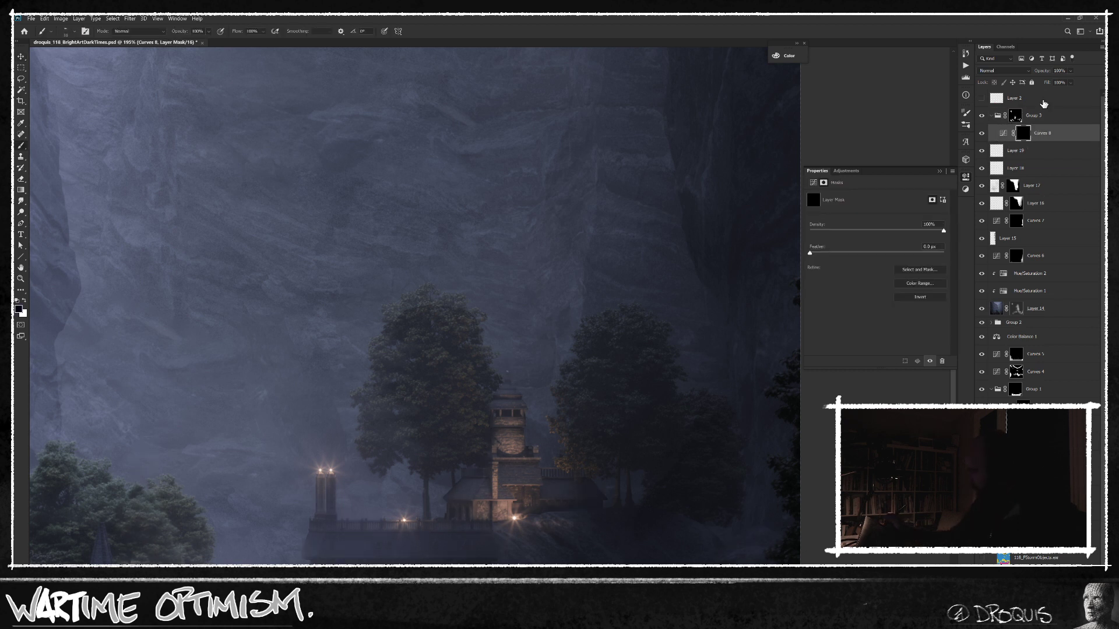
# Step: Paint the Curves layer's mask inside the group to darken the spire and roofs of the bridge house
pyautogui.keyDown('alt'); pyautogui.click(1015, 119); pyautogui.keyUp('alt')
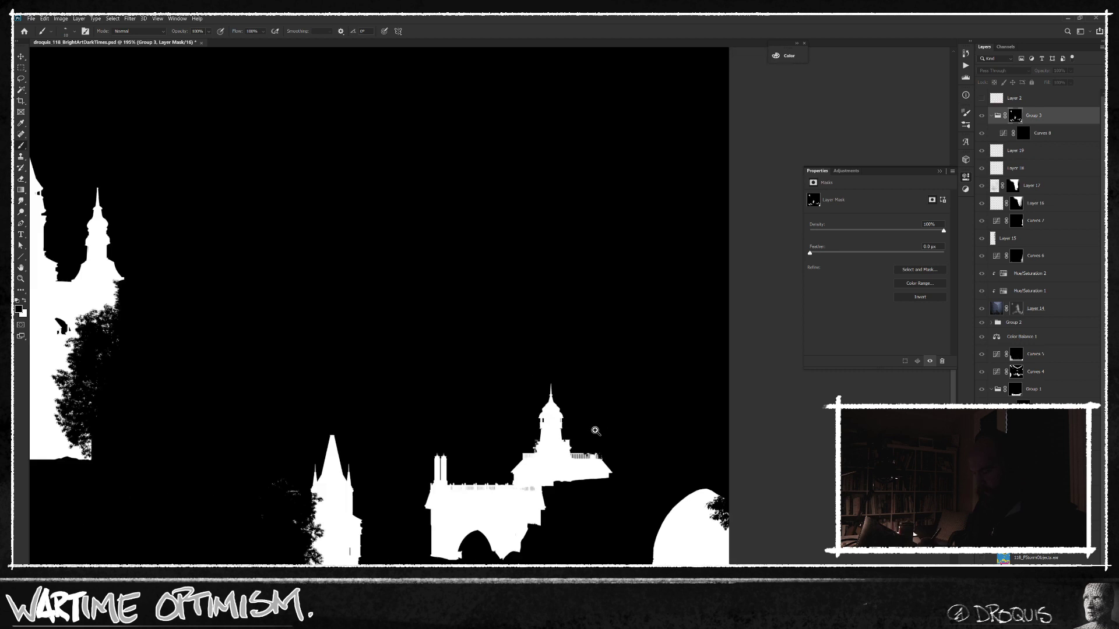
pyautogui.click(1007, 138)
pyautogui.click(1024, 132)
pyautogui.press('\\')
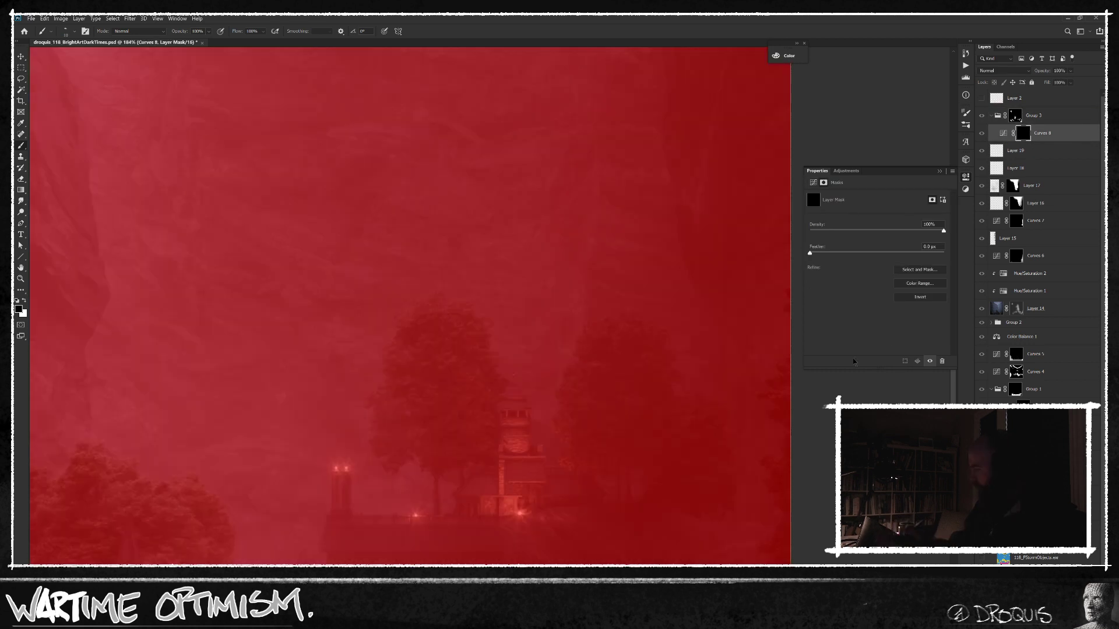
pyautogui.press('\\')
pyautogui.scroll(1, 529, 396)
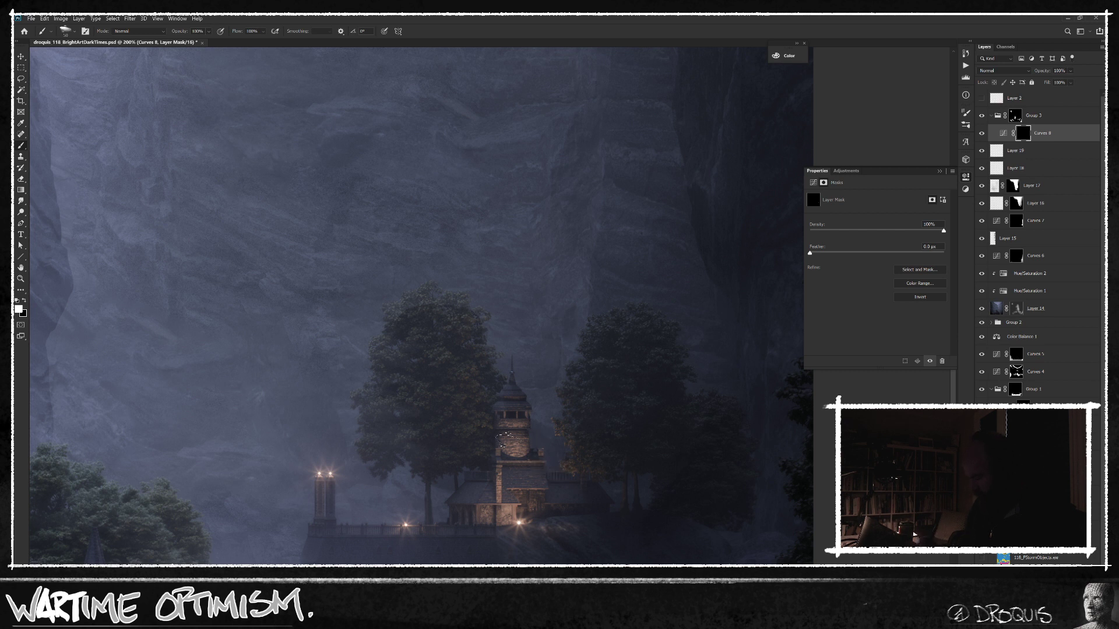
pyautogui.press('x')
pyautogui.scroll(-3, 609, 445)
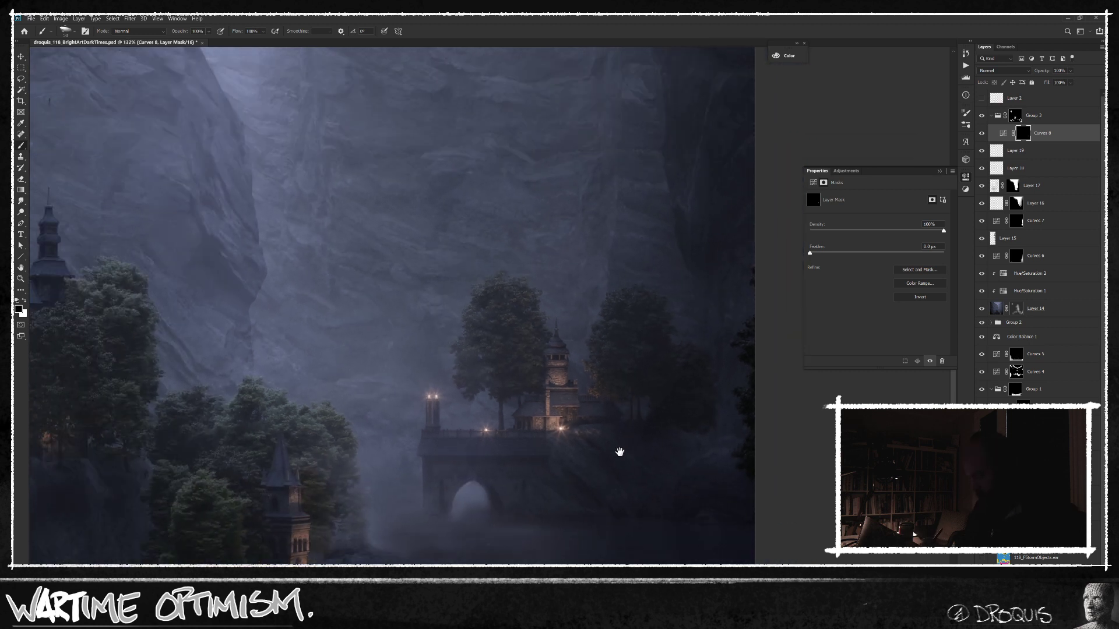
pyautogui.moveTo(614, 452); pyautogui.dragTo(635, 431)
pyautogui.moveTo(609, 482); pyautogui.dragTo(657, 481)
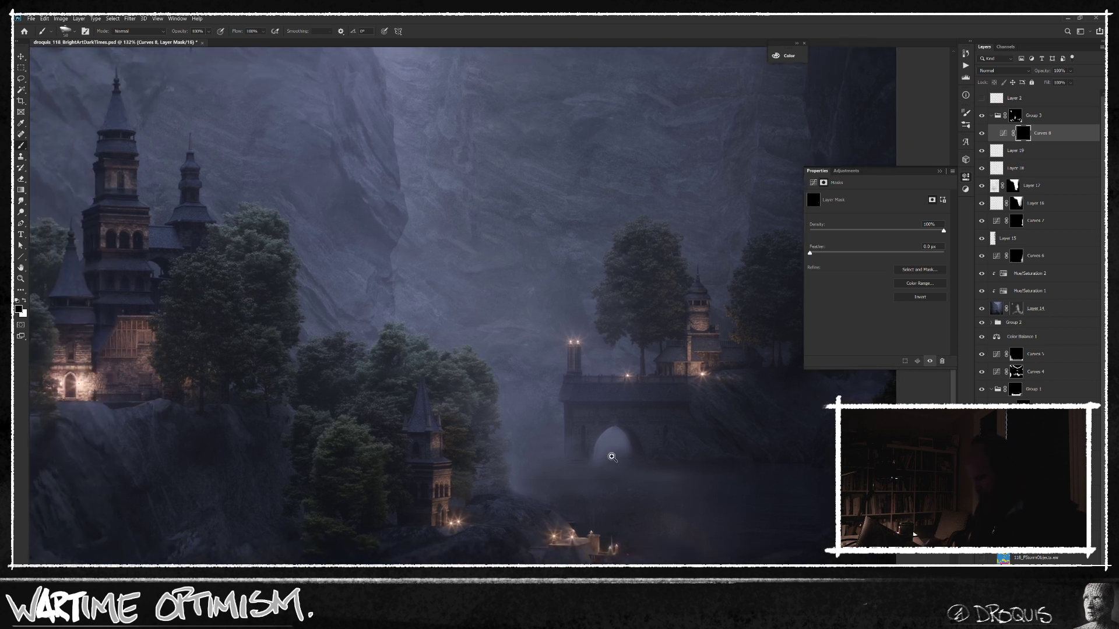
# Step: Add a new layer above the collapsed Curves group and blend the foot of the bridge into the water with sampled tones
pyautogui.click(991, 116)
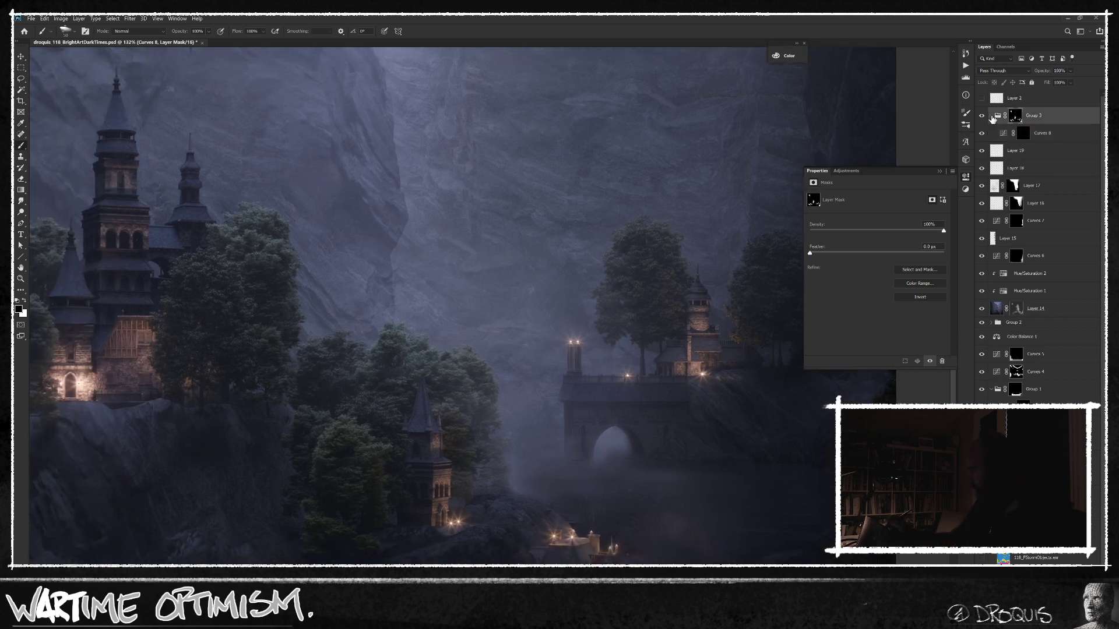
pyautogui.hotkey('ctrl', 'w')
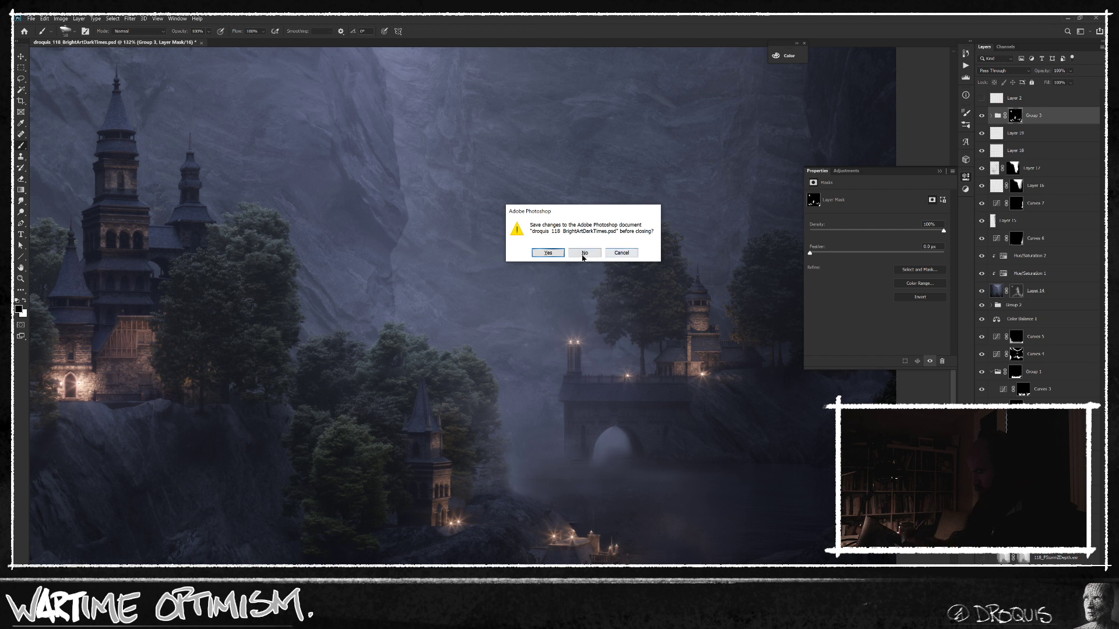
pyautogui.click(621, 253)
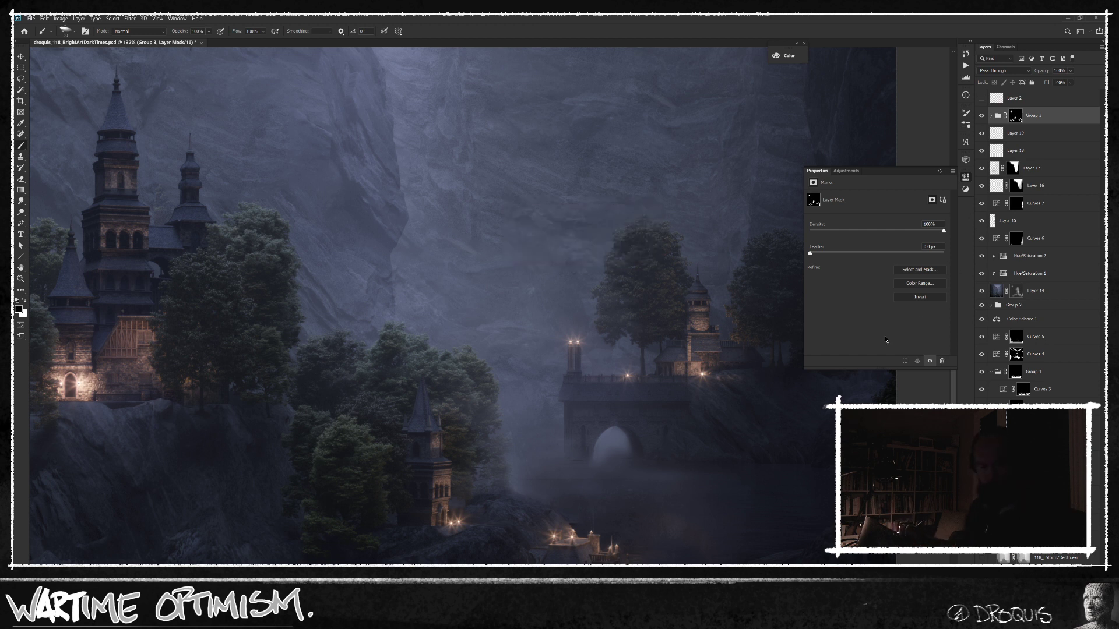
pyautogui.hotkey('ctrl', 'shift', 'alt', 'n')
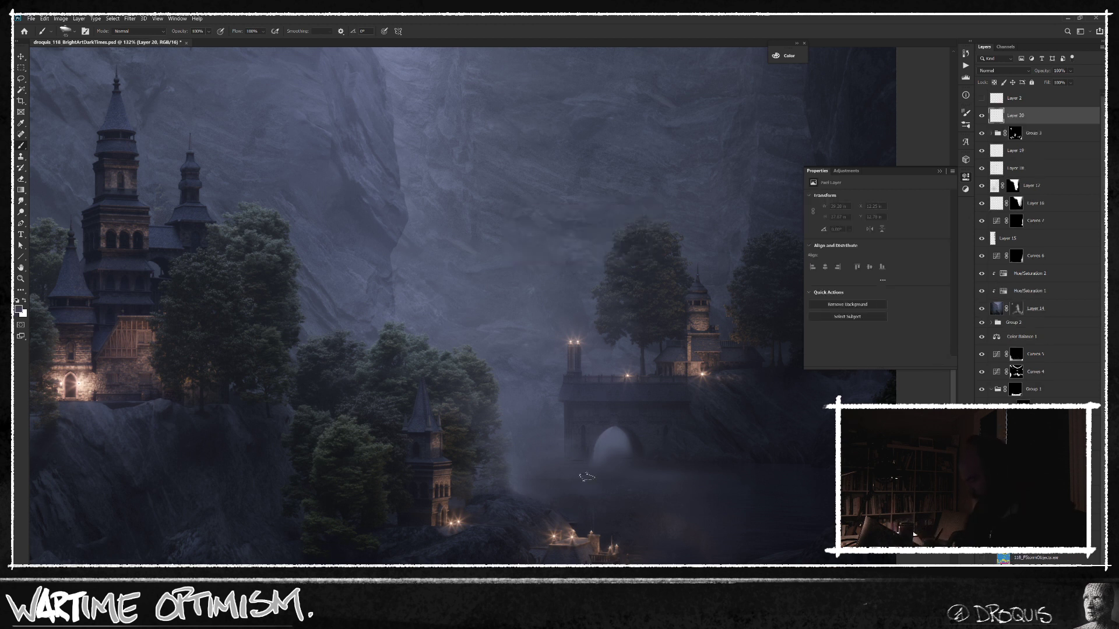
pyautogui.moveTo(587, 464); pyautogui.dragTo(586, 447)
pyautogui.keyDown('alt'); pyautogui.click(584, 434); pyautogui.keyUp('alt')
pyautogui.moveTo(569, 463); pyautogui.dragTo(569, 458)
pyautogui.moveTo(595, 465); pyautogui.dragTo(670, 473)
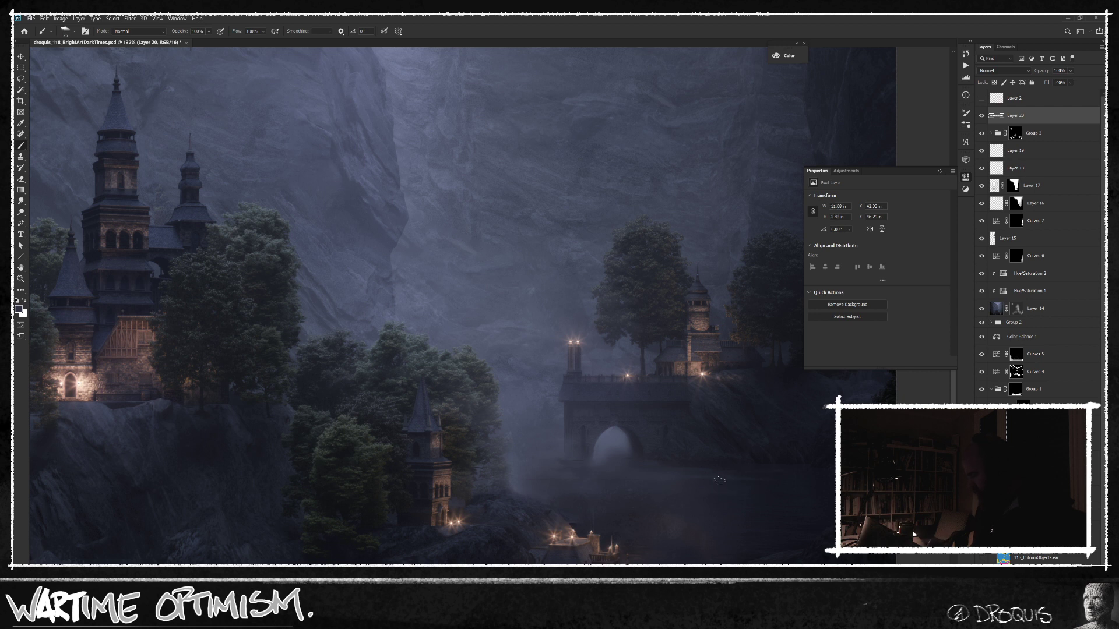
# Step: Sample a dark tone and blend the rocky shoreline beside the lit dock into the water
pyautogui.scroll(-4, 755, 499)
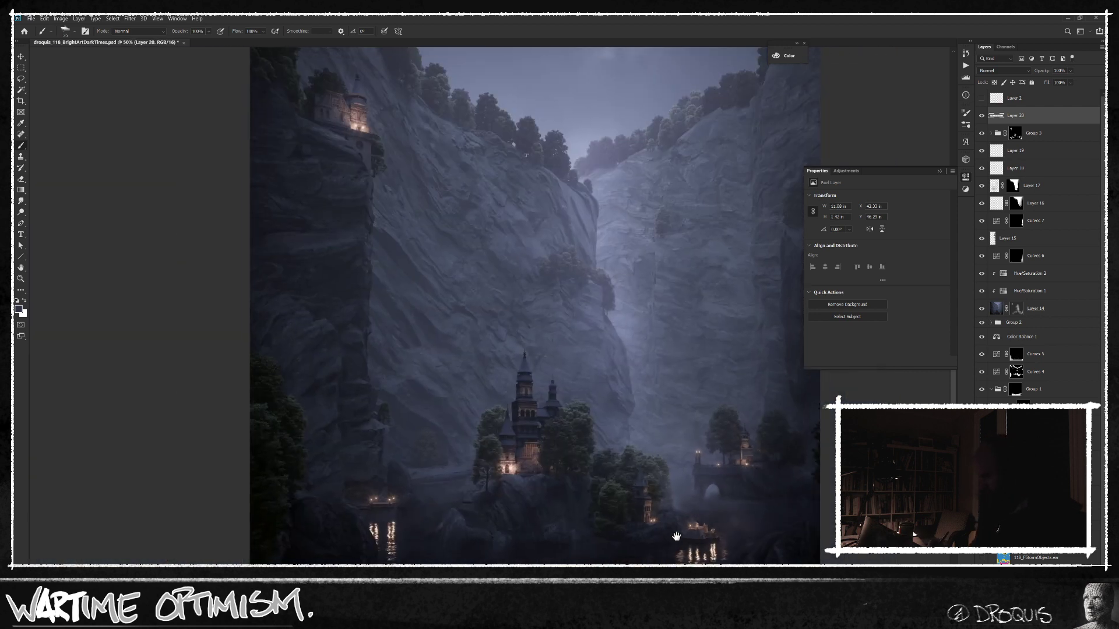
pyautogui.scroll(5, 676, 536)
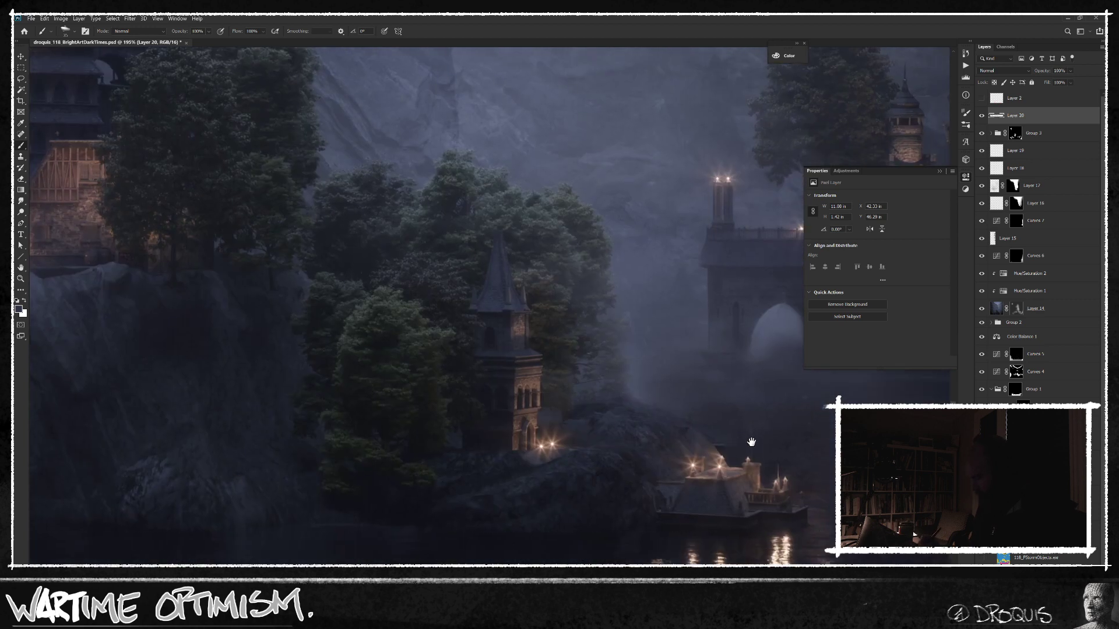
pyautogui.keyDown('alt'); pyautogui.click(499, 321); pyautogui.keyUp('alt')
pyautogui.moveTo(688, 500)
pyautogui.mouseDown()
pyautogui.moveTo(679, 510)
pyautogui.moveTo(705, 503)
pyautogui.moveTo(663, 510)
pyautogui.mouseUp()
pyautogui.scroll(-2, 806, 523)
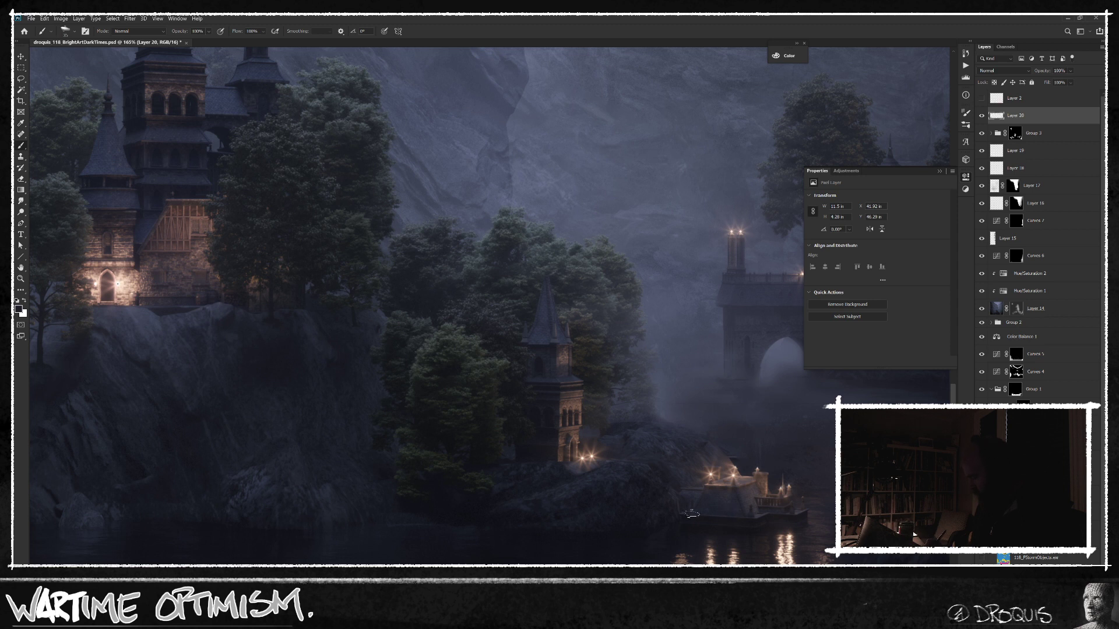
pyautogui.moveTo(706, 519); pyautogui.dragTo(710, 532)
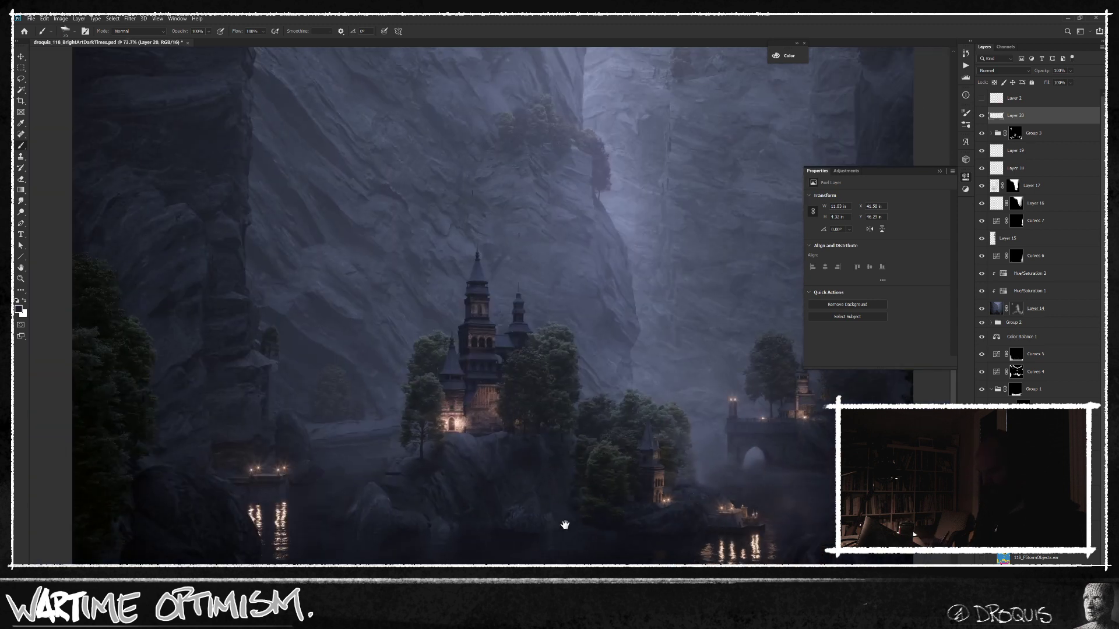
pyautogui.scroll(5, 452, 437)
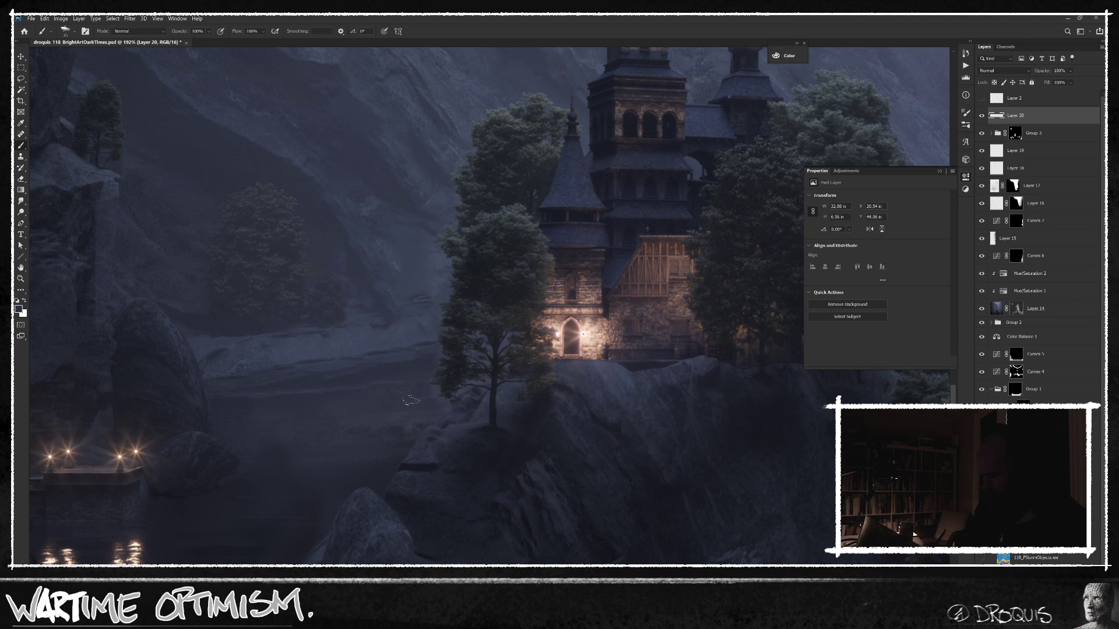
# Step: Compare the whole composite with the underlying render by isolating one layer and restoring the others
pyautogui.scroll(-7, 641, 485)
pyautogui.press('v')
pyautogui.keyDown('alt'); pyautogui.click(982, 490); pyautogui.keyUp('alt')
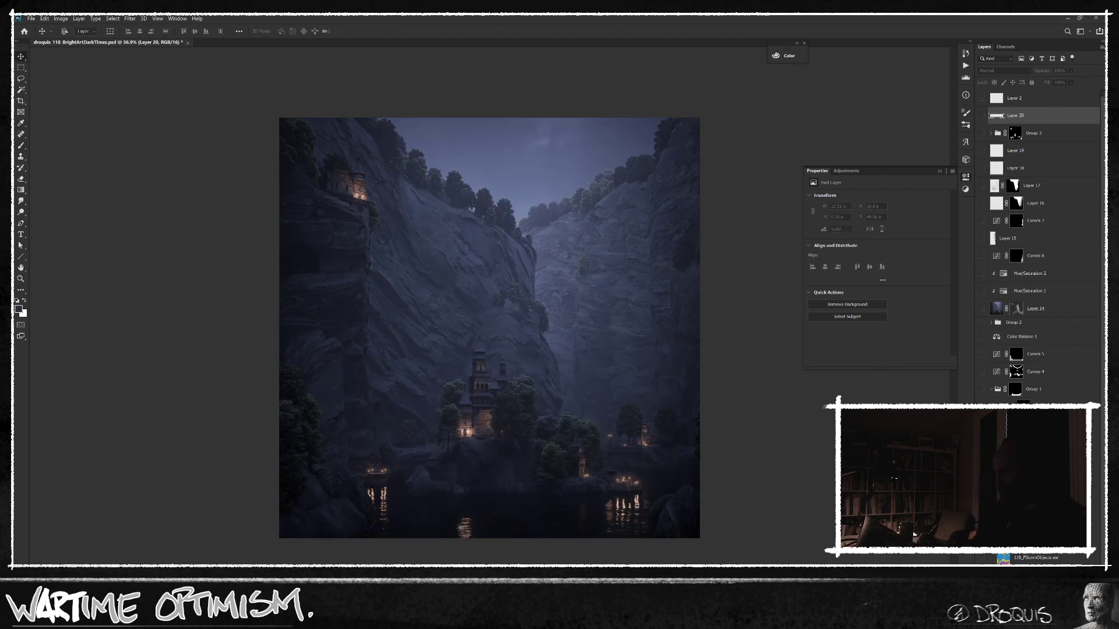
pyautogui.keyDown('alt'); pyautogui.click(981, 489); pyautogui.keyUp('alt')
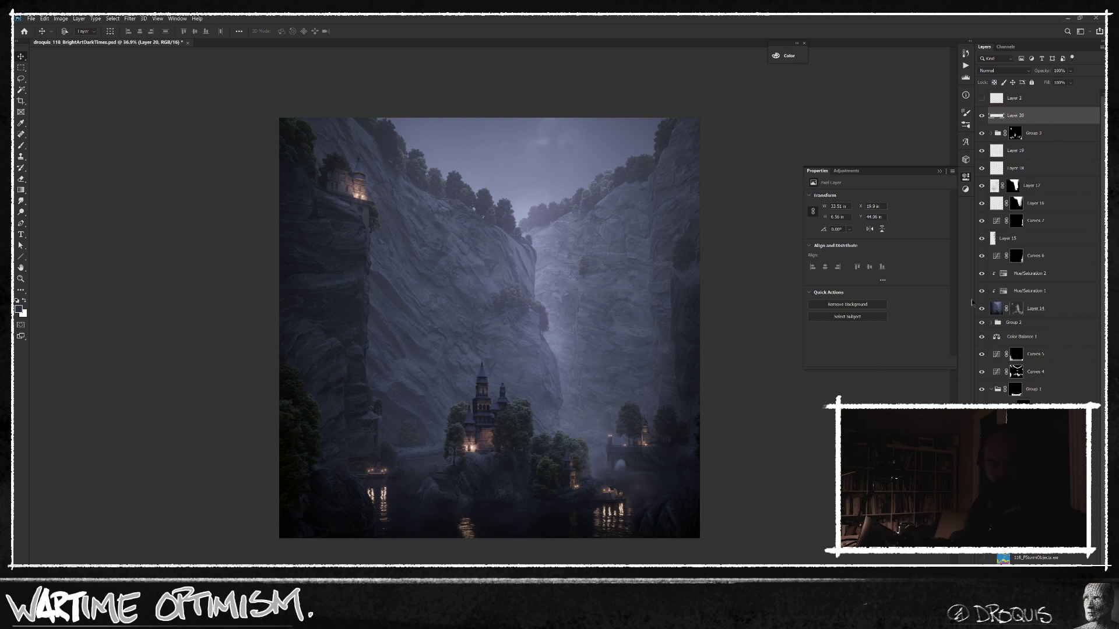
# Step: Add a Curves adjustment over the whole image and lower its midtones slightly to darken the scene, comparing before and after
pyautogui.hotkey('ctrl', 'm')
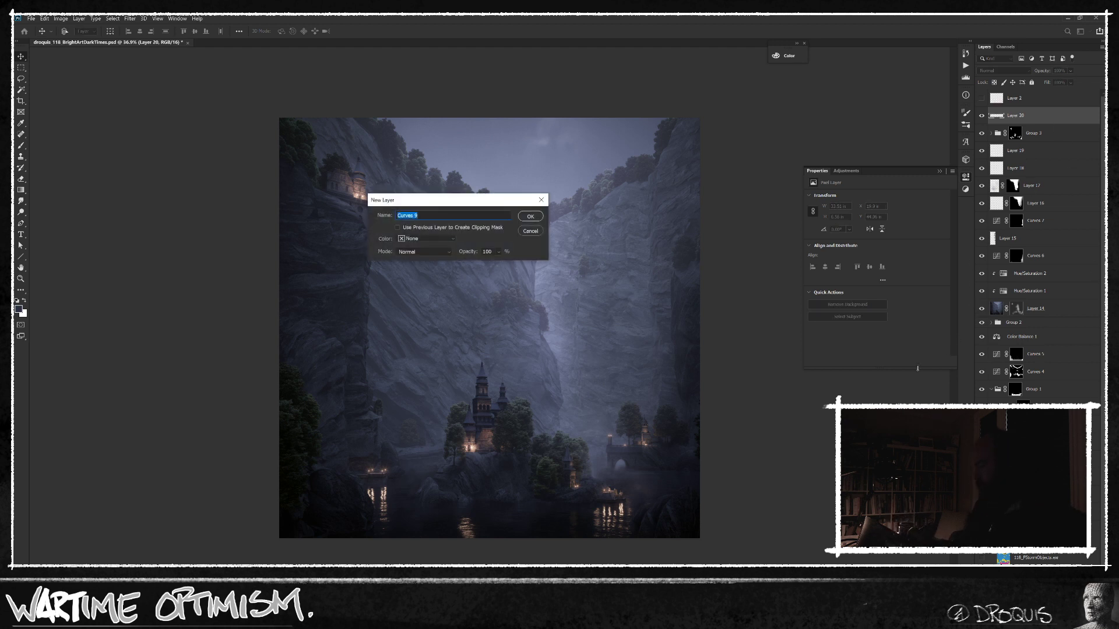
pyautogui.press('Return')
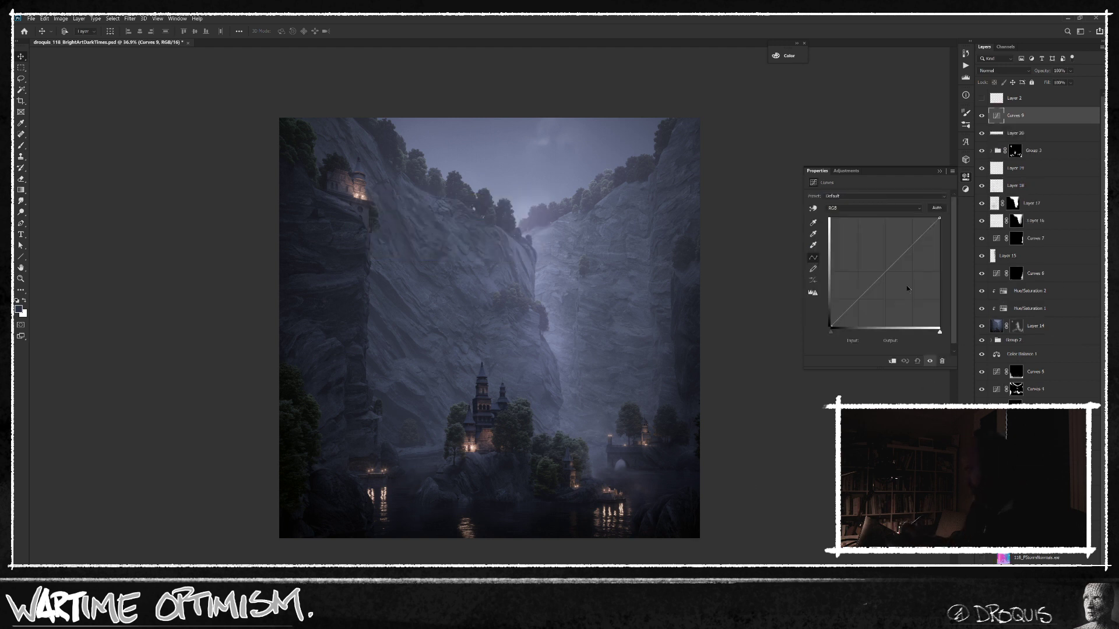
pyautogui.moveTo(891, 269); pyautogui.dragTo(895, 277)
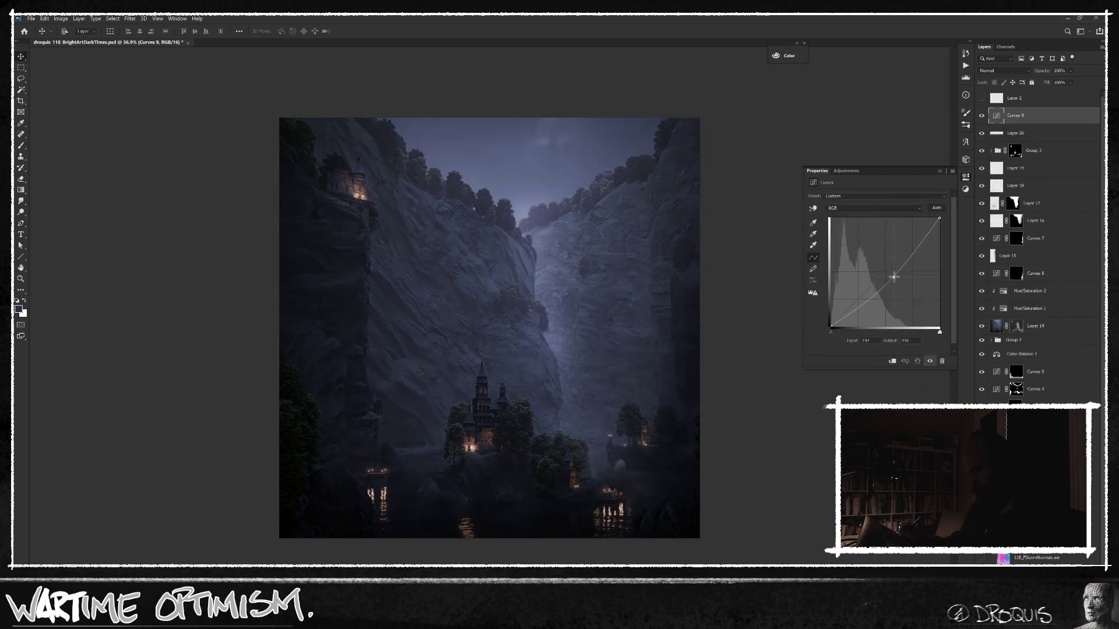
pyautogui.moveTo(895, 279); pyautogui.dragTo(893, 277)
pyautogui.click(982, 117)
pyautogui.click(982, 117)
pyautogui.moveTo(894, 278); pyautogui.dragTo(892, 275)
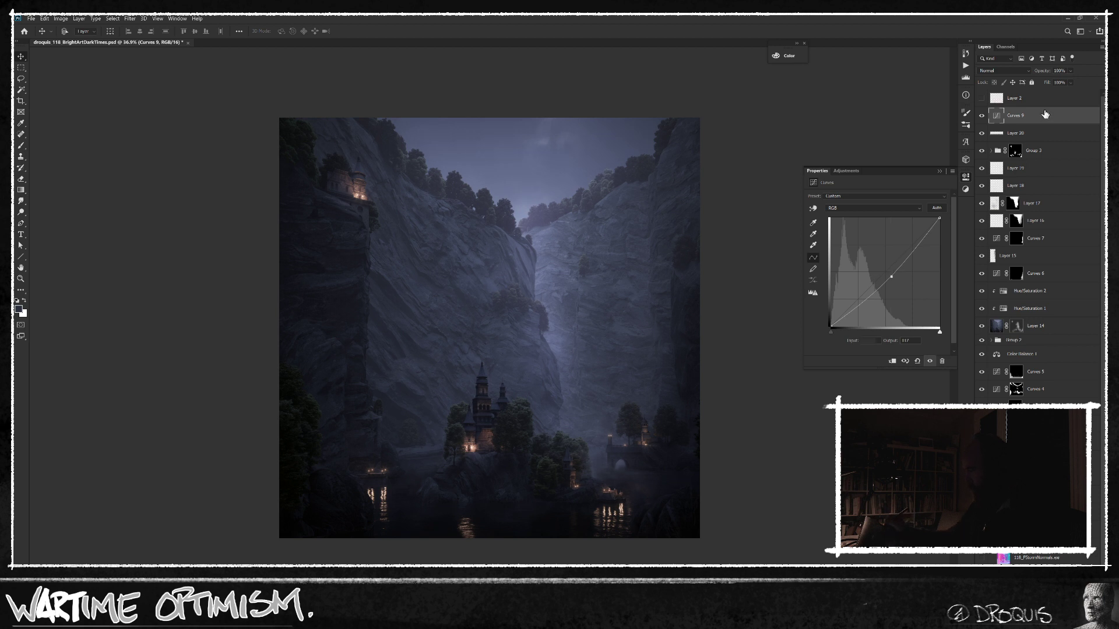
pyautogui.hotkey('ctrl', 'a')
pyautogui.hotkey('ctrl', 'd')
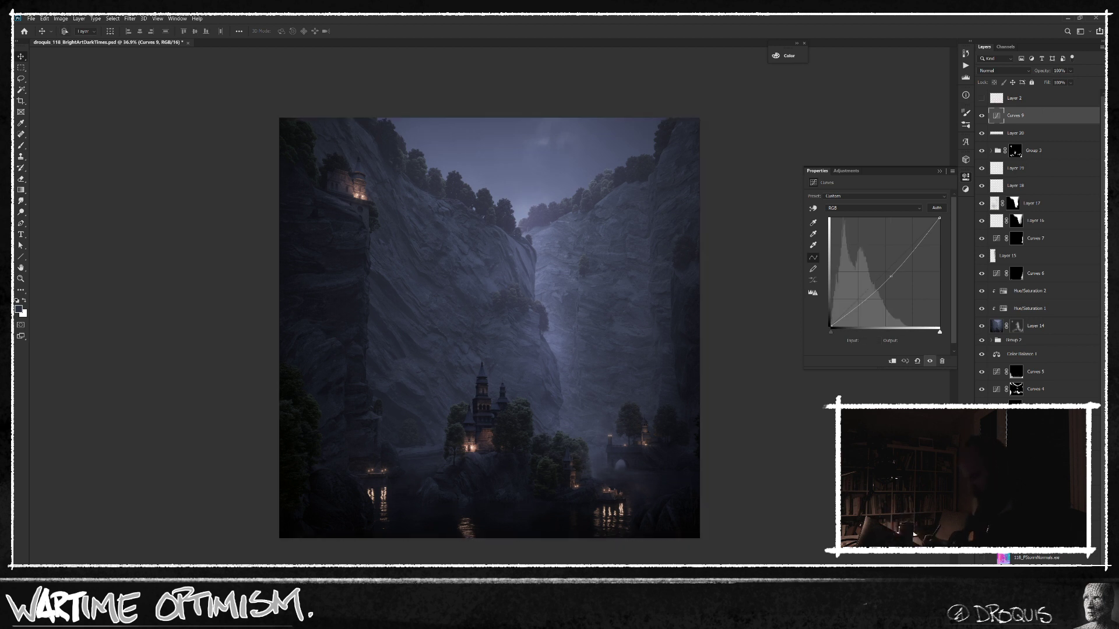
# Step: Add a Hue/Saturation adjustment targeting the Reds of the building lights with hue +10 and saturation +17, and compare before and after
pyautogui.hotkey('ctrl', 'u')
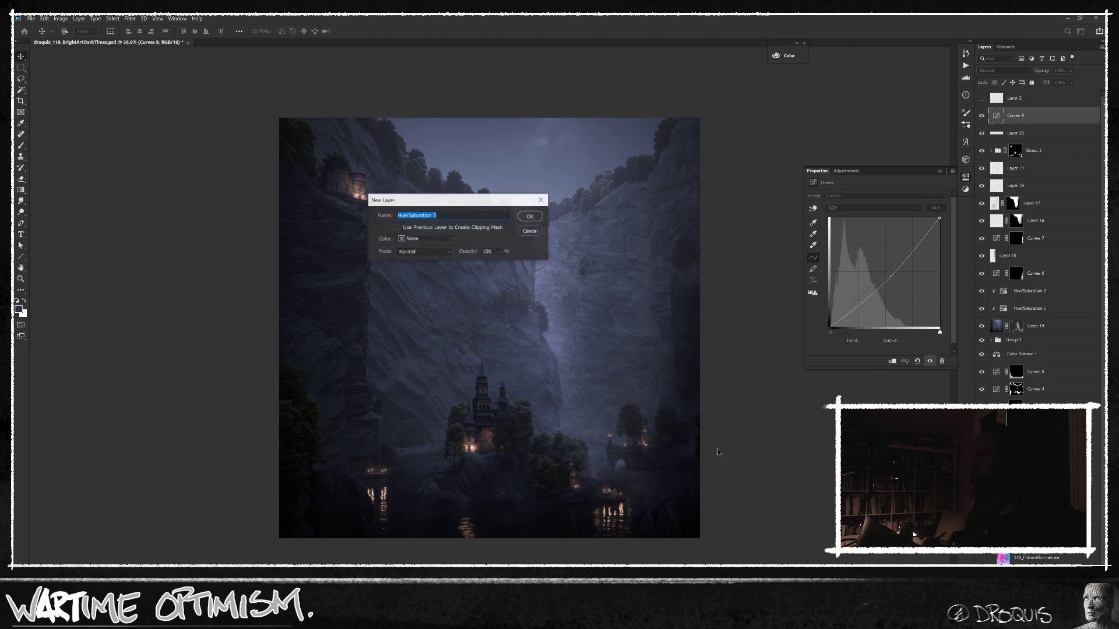
pyautogui.press('Return')
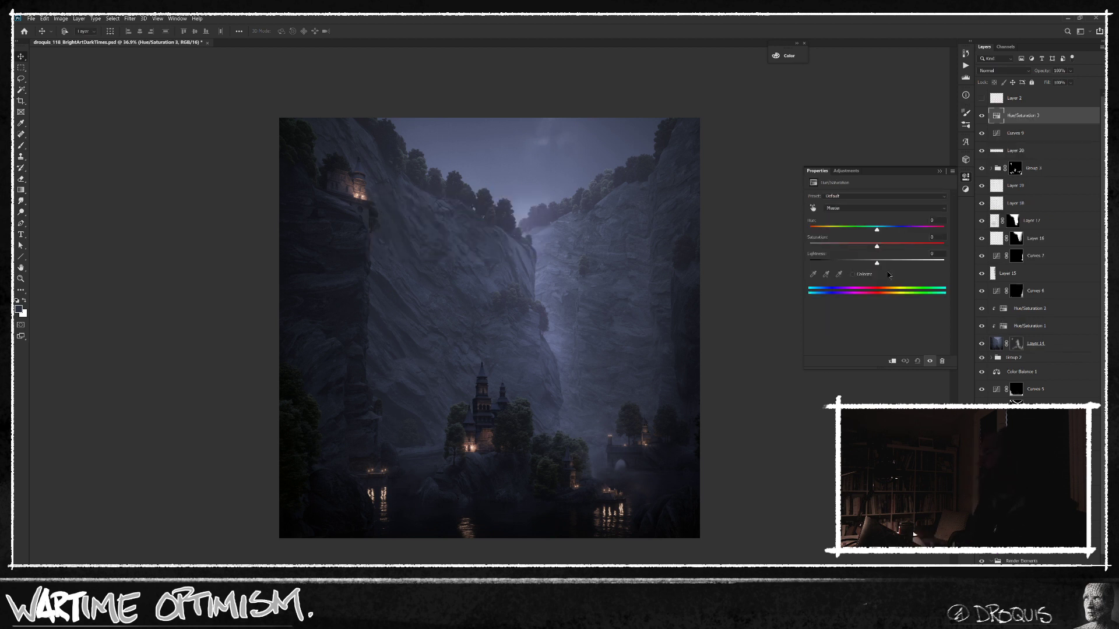
pyautogui.click(813, 209)
pyautogui.moveTo(360, 180); pyautogui.dragTo(539, 95)
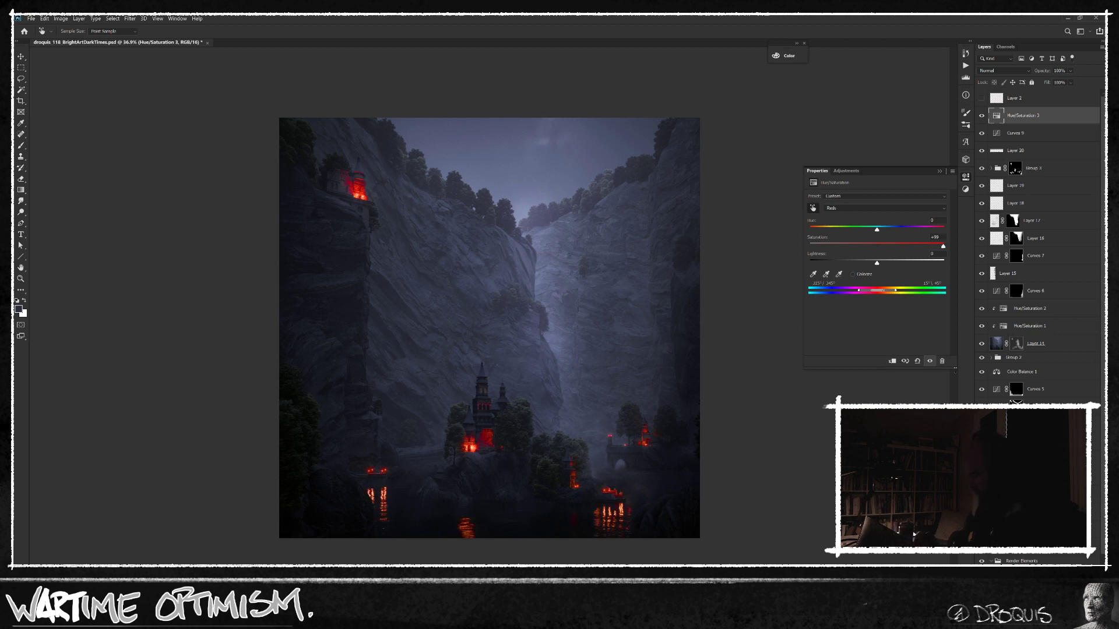
pyautogui.moveTo(943, 247)
pyautogui.mouseDown()
pyautogui.moveTo(902, 249)
pyautogui.moveTo(951, 247)
pyautogui.mouseUp()
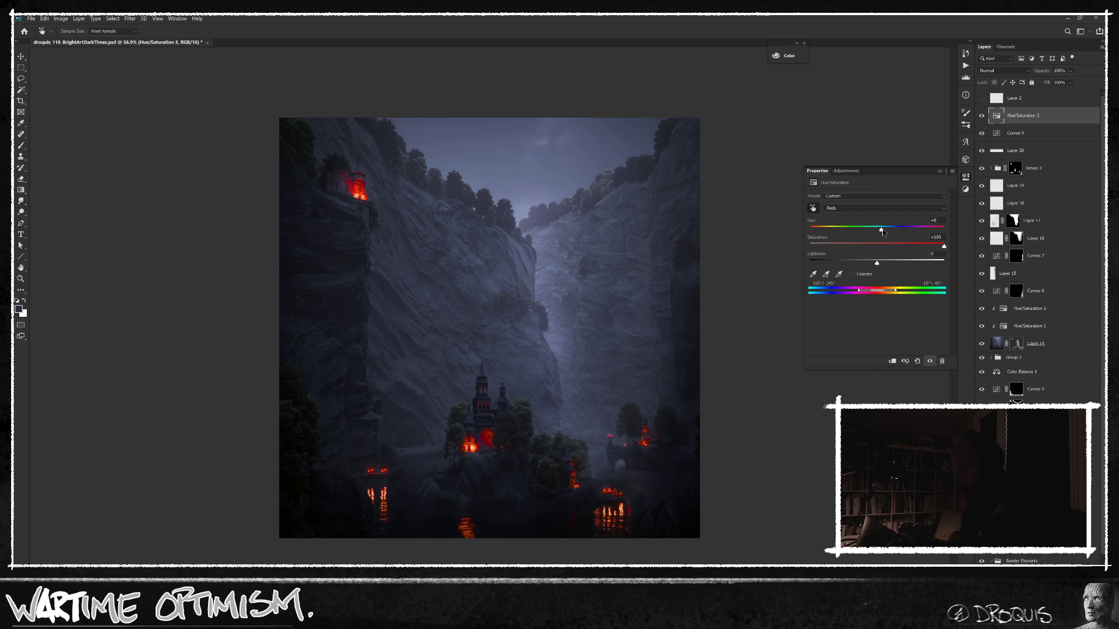
pyautogui.moveTo(875, 233); pyautogui.dragTo(885, 232)
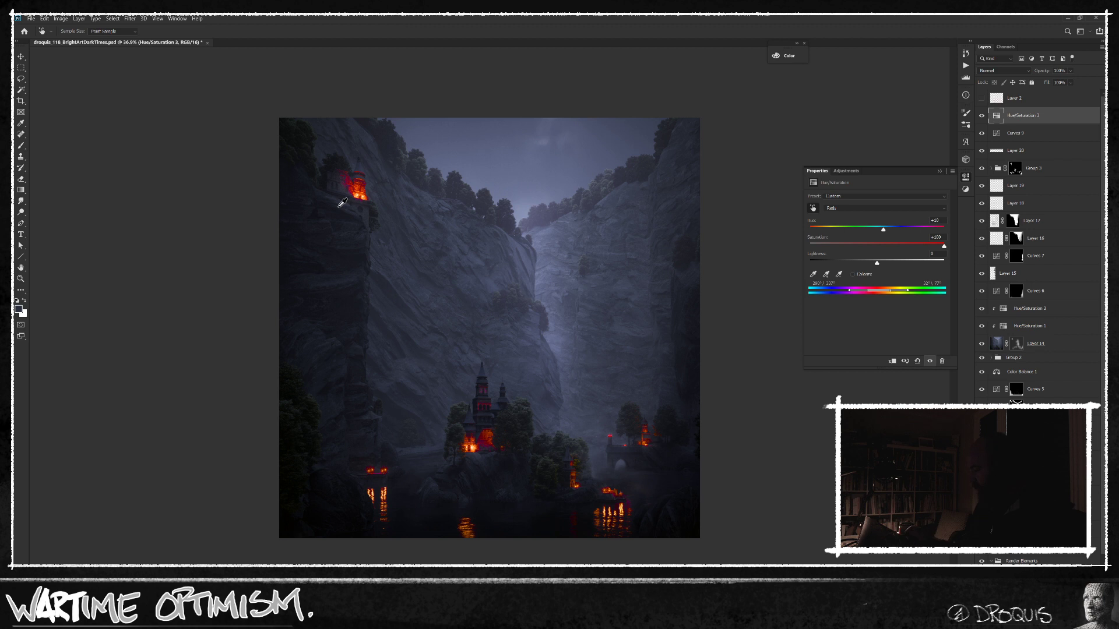
pyautogui.moveTo(945, 248); pyautogui.dragTo(889, 250)
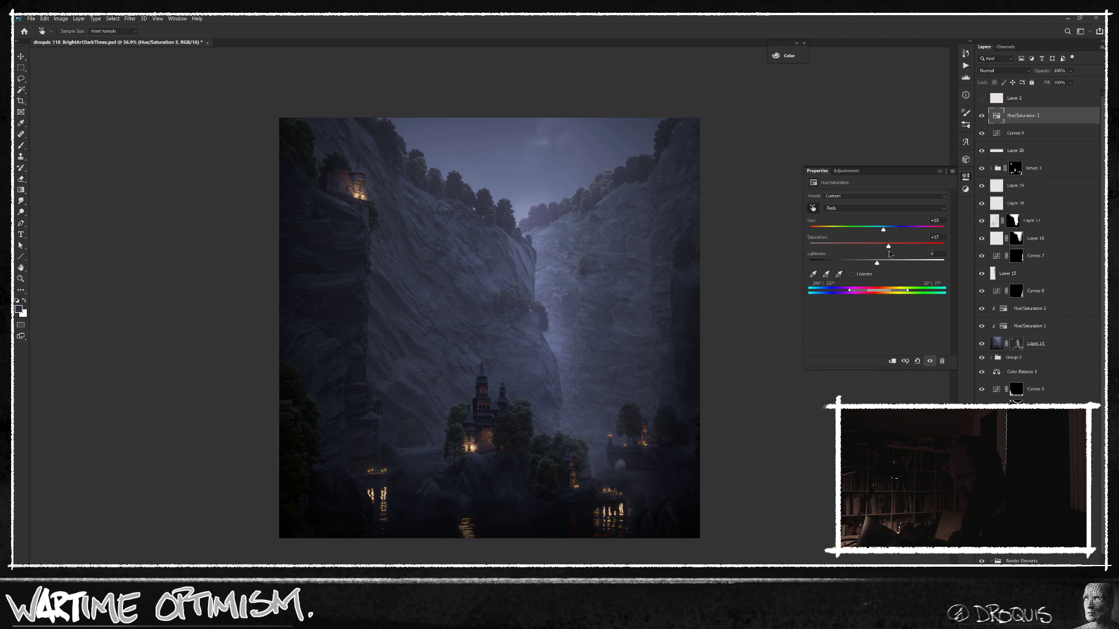
pyautogui.click(982, 116)
pyautogui.click(982, 116)
# Step: Add a new layer above the Hue/Saturation adjustment and set its blend mode to Screen
pyautogui.hotkey('ctrl', 'shift', 'alt', 'n')
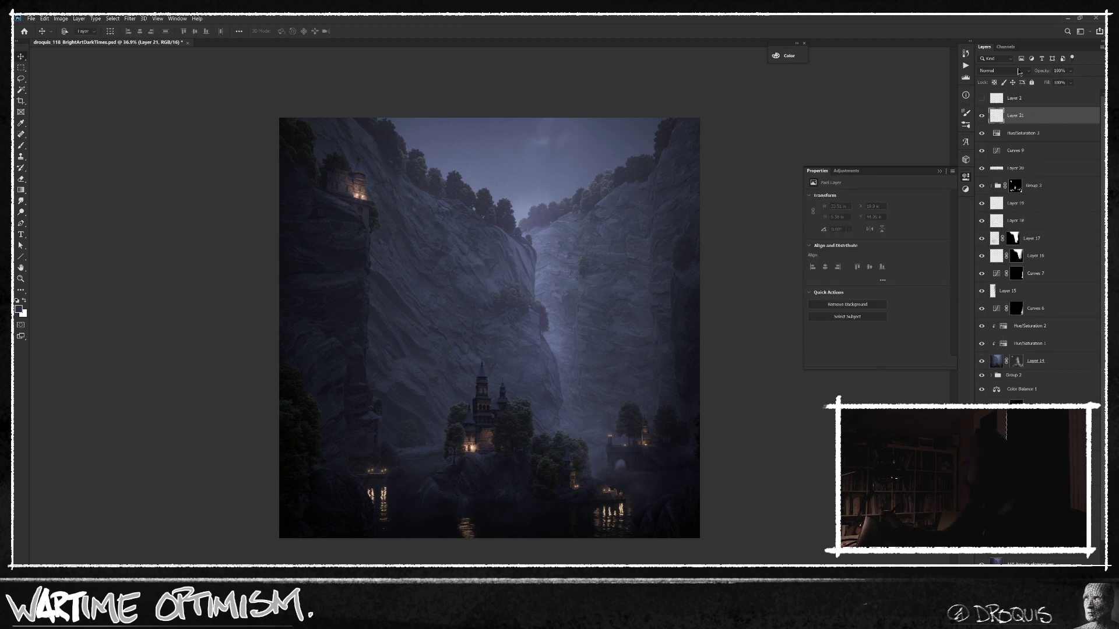
pyautogui.click(1004, 70)
pyautogui.click(1014, 155)
pyautogui.rightClick(570, 371)
pyautogui.click(761, 350)
pyautogui.rightClick(652, 417)
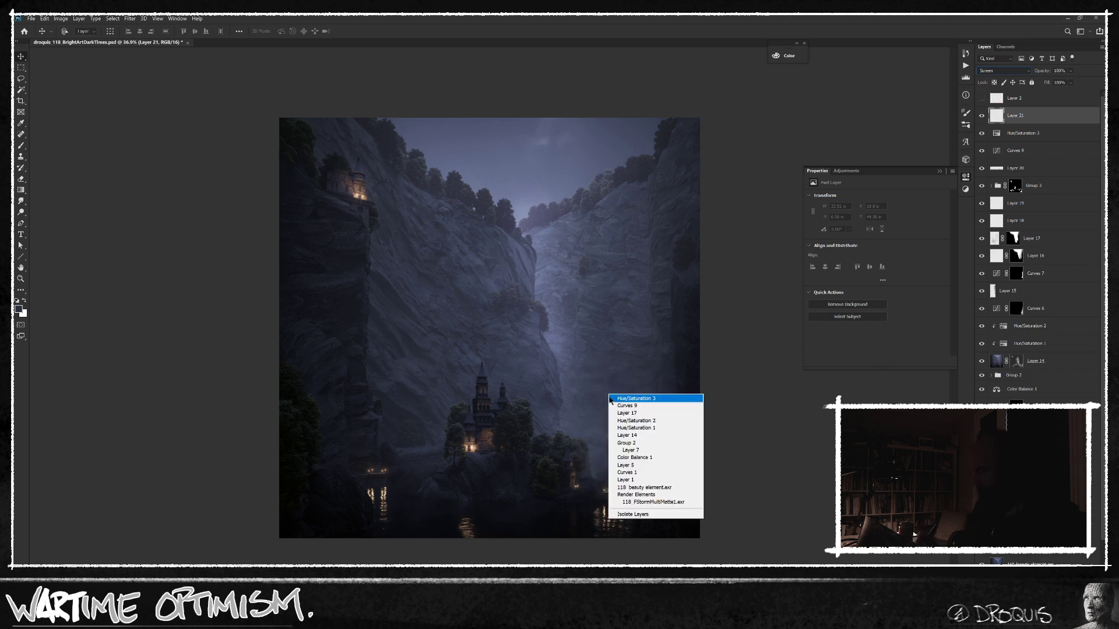
pyautogui.click(711, 408)
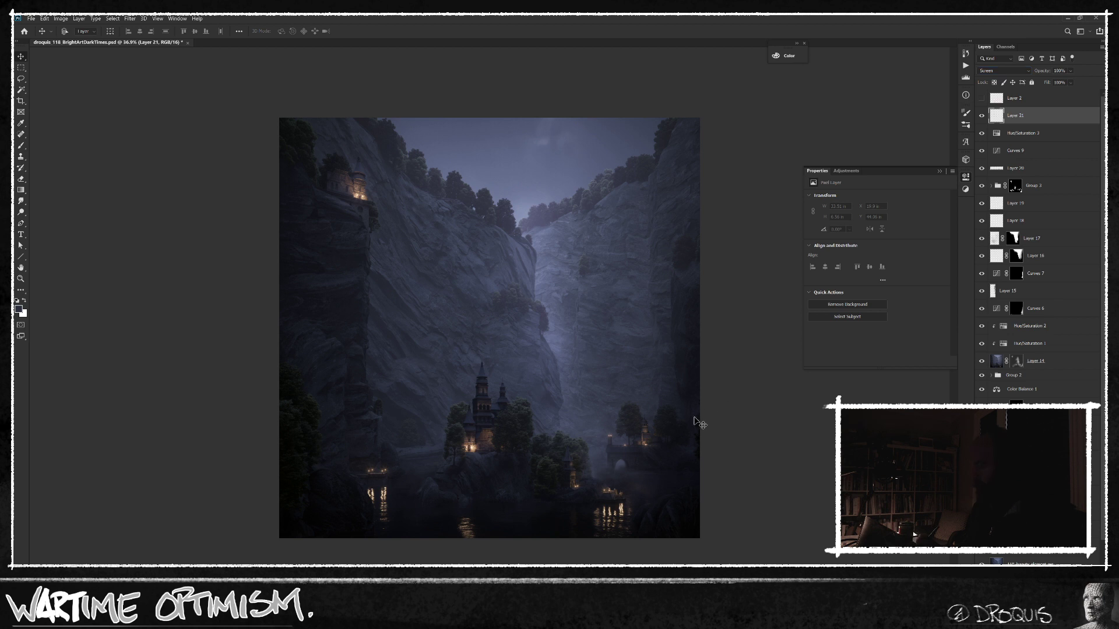
# Step: Choose a soft textured brush, sample the castle's window light and pick a dark yellow foreground colour for painting glow
pyautogui.press('b')
pyautogui.rightClick(698, 421)
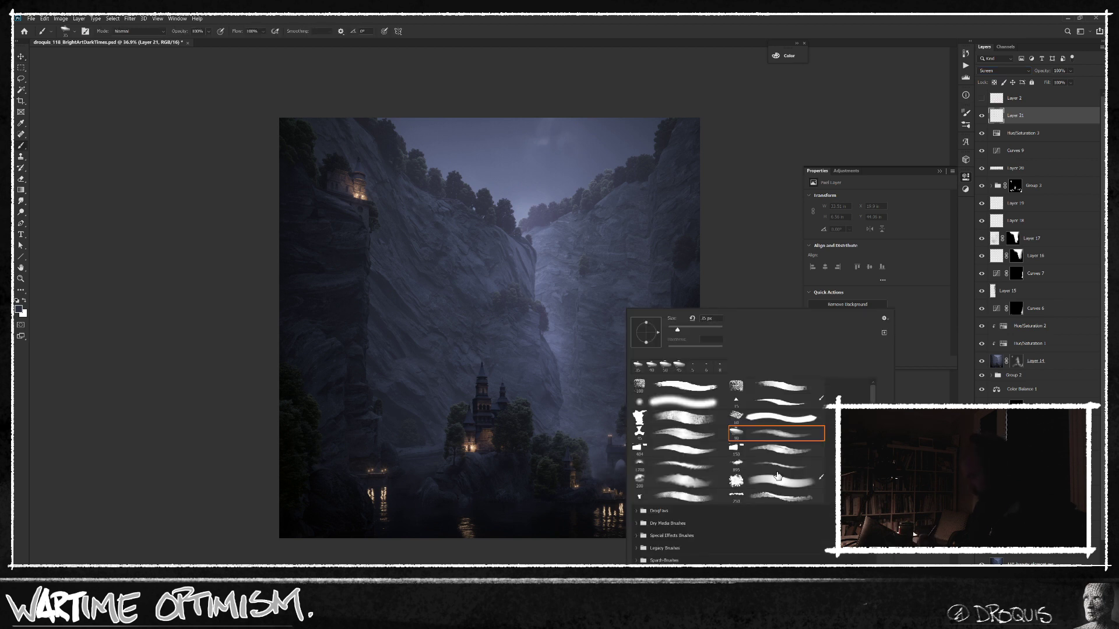
pyautogui.doubleClick(687, 482)
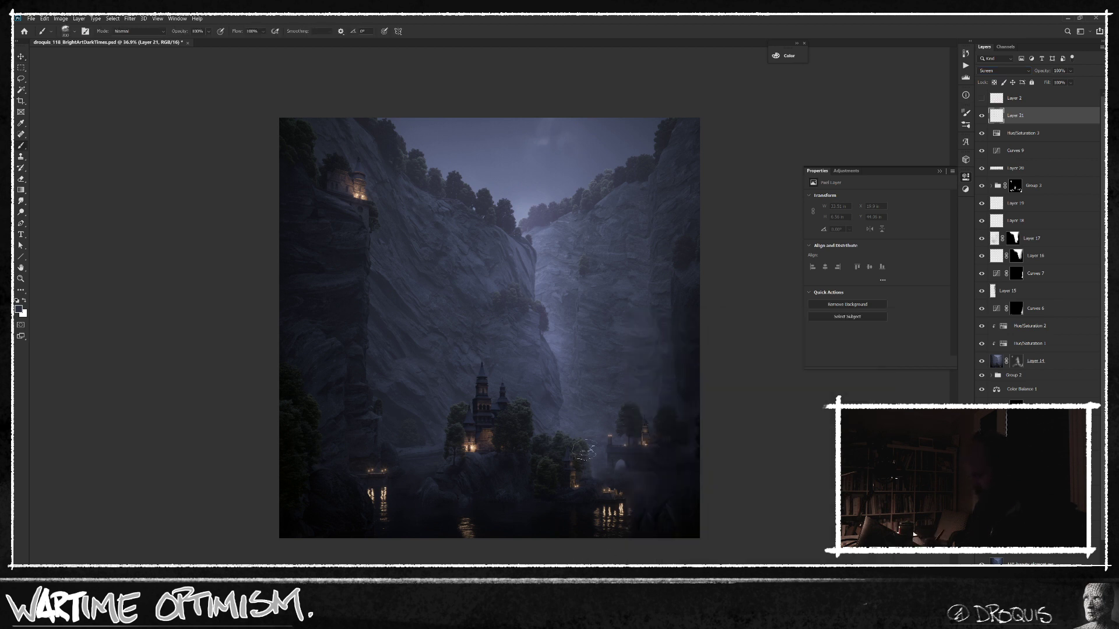
pyautogui.keyDown('alt'); pyautogui.click(473, 442); pyautogui.keyUp('alt')
pyautogui.press('n')
pyautogui.click(611, 413)
pyautogui.moveTo(627, 368); pyautogui.dragTo(631, 443)
pyautogui.click(701, 341)
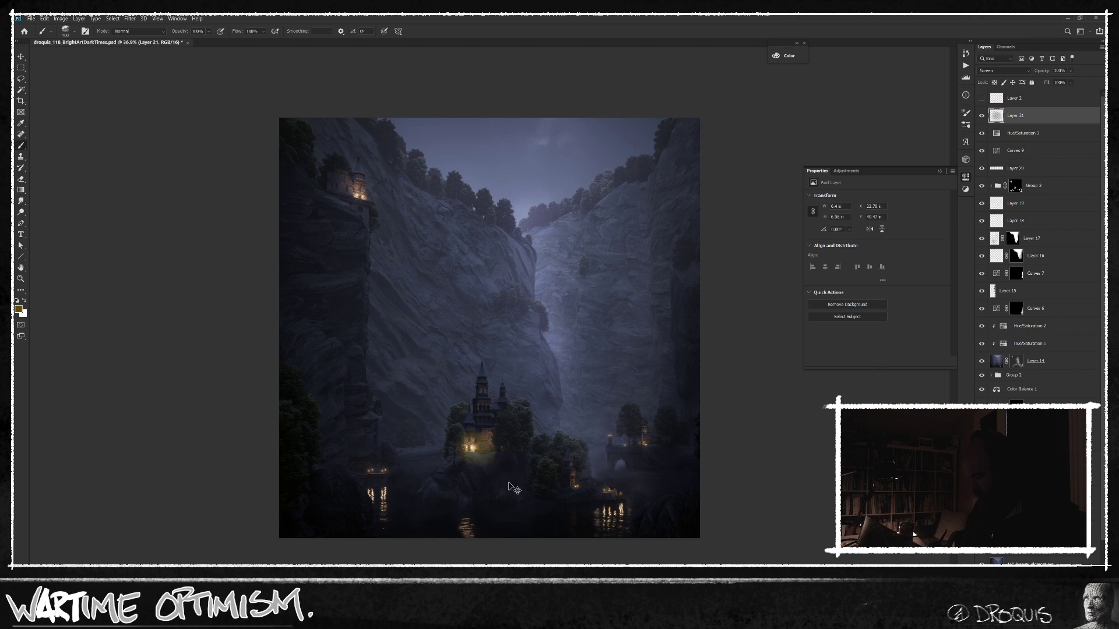
# Step: Refine the foreground colour to a lighter, muted brownish yellow, #736339
pyautogui.press('n')
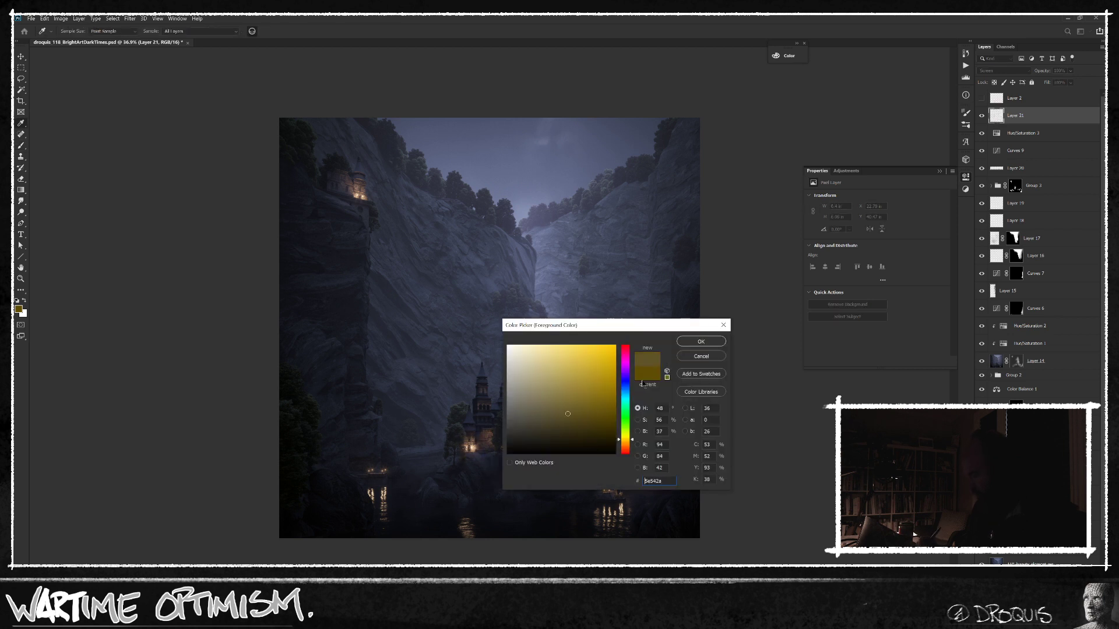
pyautogui.press('Return')
pyautogui.press('b')
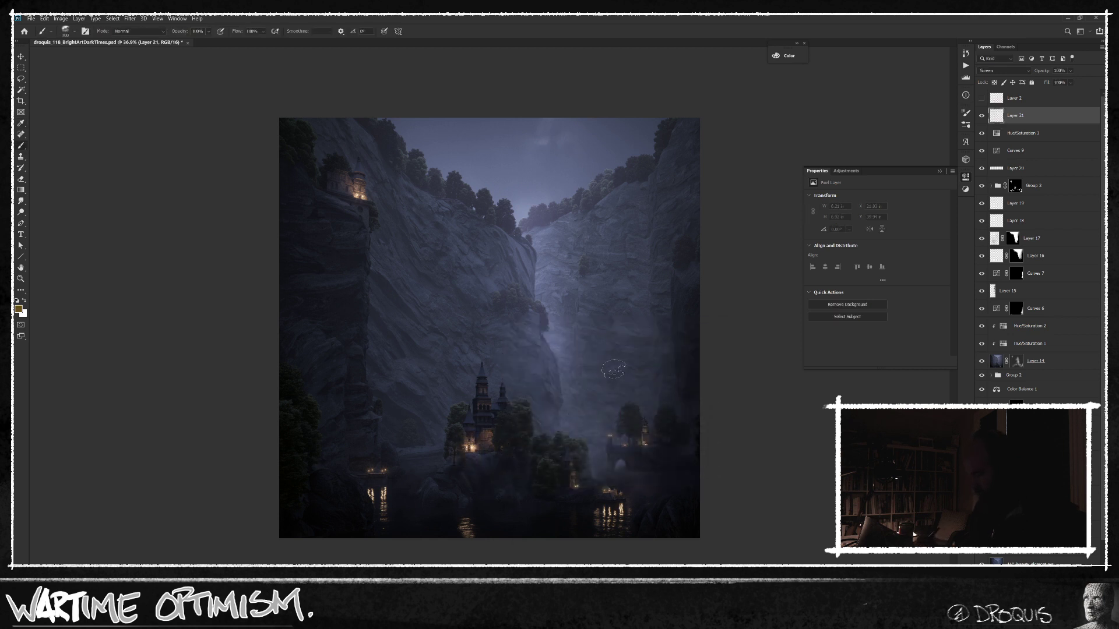
pyautogui.press('n')
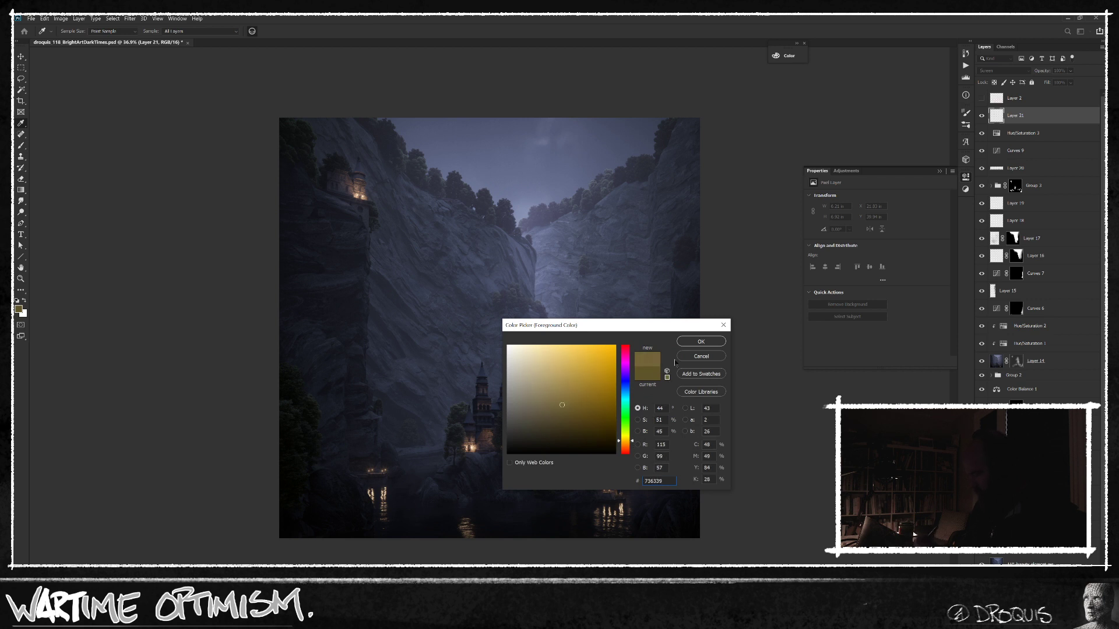
pyautogui.press('Return')
pyautogui.press('b')
# Step: Paint soft warm glows at 10% flow around the cliff building, castle, docks and bridge lights, and lower the glow layer's opacity
pyautogui.hotkey('shift', '1')
pyautogui.moveTo(366, 203)
pyautogui.mouseDown()
pyautogui.moveTo(371, 179)
pyautogui.moveTo(371, 189)
pyautogui.moveTo(382, 178)
pyautogui.moveTo(348, 186)
pyautogui.moveTo(391, 169)
pyautogui.moveTo(373, 198)
pyautogui.moveTo(340, 182)
pyautogui.moveTo(364, 192)
pyautogui.mouseUp()
pyautogui.moveTo(518, 465); pyautogui.dragTo(464, 451)
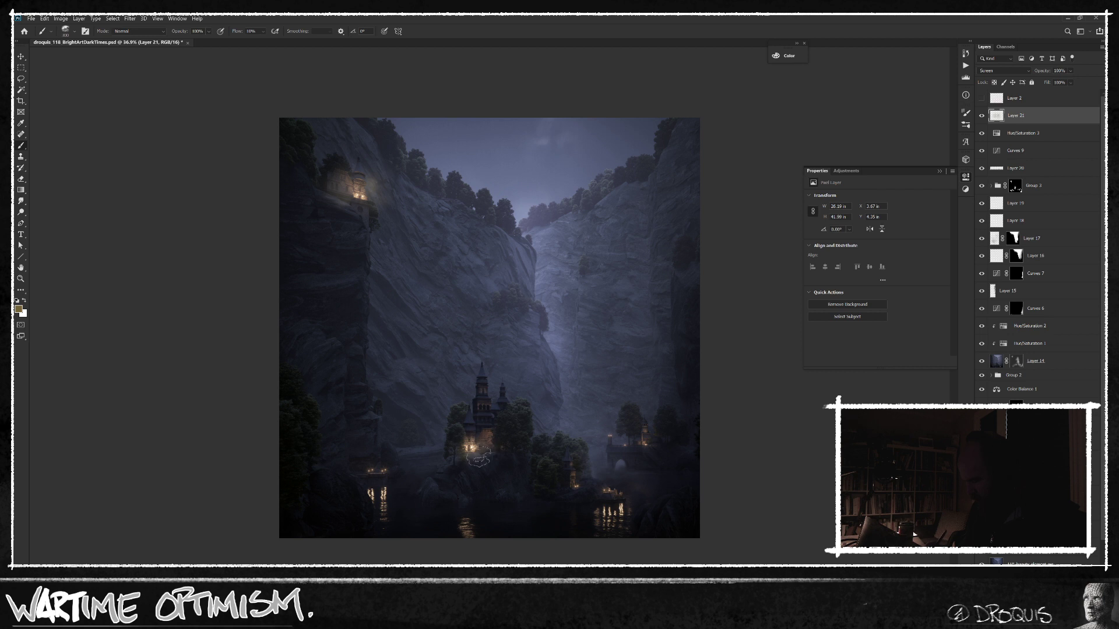
pyautogui.moveTo(401, 473)
pyautogui.mouseDown()
pyautogui.moveTo(363, 473)
pyautogui.moveTo(375, 458)
pyautogui.moveTo(374, 470)
pyautogui.moveTo(402, 464)
pyautogui.moveTo(366, 448)
pyautogui.moveTo(376, 479)
pyautogui.mouseUp()
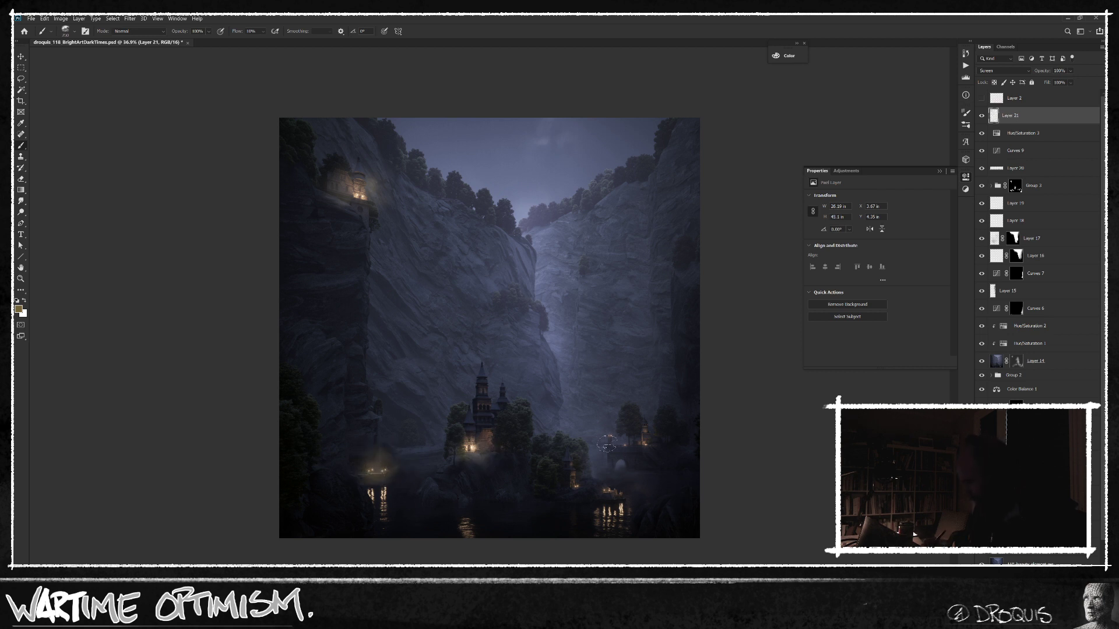
pyautogui.moveTo(605, 433)
pyautogui.mouseDown()
pyautogui.moveTo(627, 425)
pyautogui.moveTo(650, 437)
pyautogui.mouseUp()
pyautogui.moveTo(602, 499)
pyautogui.mouseDown()
pyautogui.moveTo(624, 517)
pyautogui.moveTo(617, 485)
pyautogui.moveTo(615, 495)
pyautogui.moveTo(571, 464)
pyautogui.mouseUp()
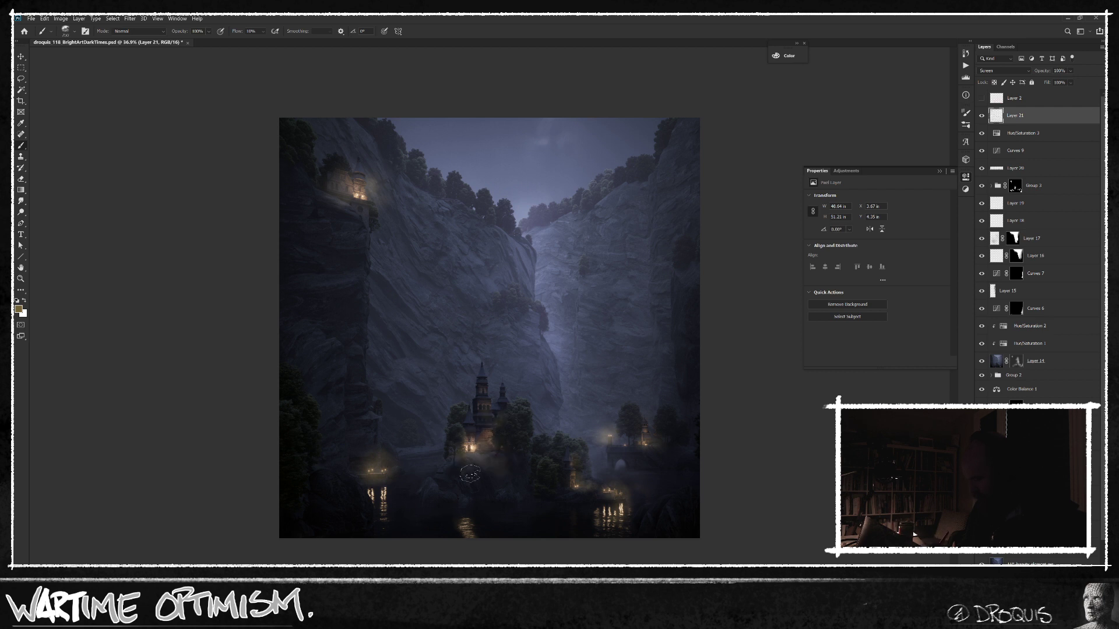
pyautogui.moveTo(1011, 72); pyautogui.dragTo(738, 93)
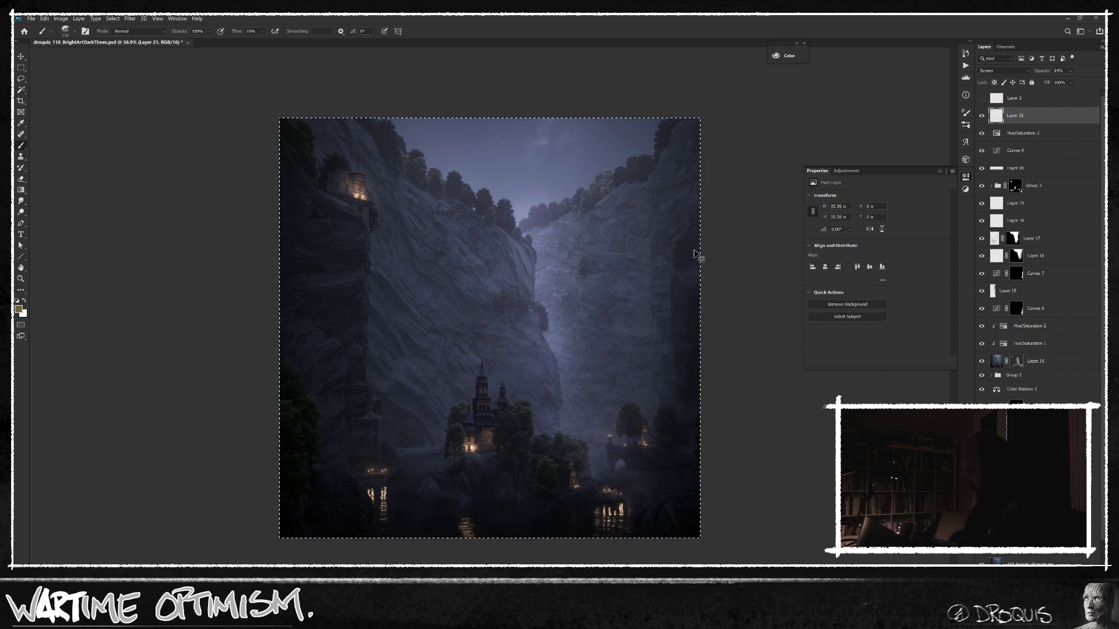
# Step: Place a merged copy of the composite on a new top layer, try Levels on it in Screen mode, and return it to Normal
pyautogui.hotkey('ctrl', 'shift', 'alt', 'n')
pyautogui.click(1013, 71)
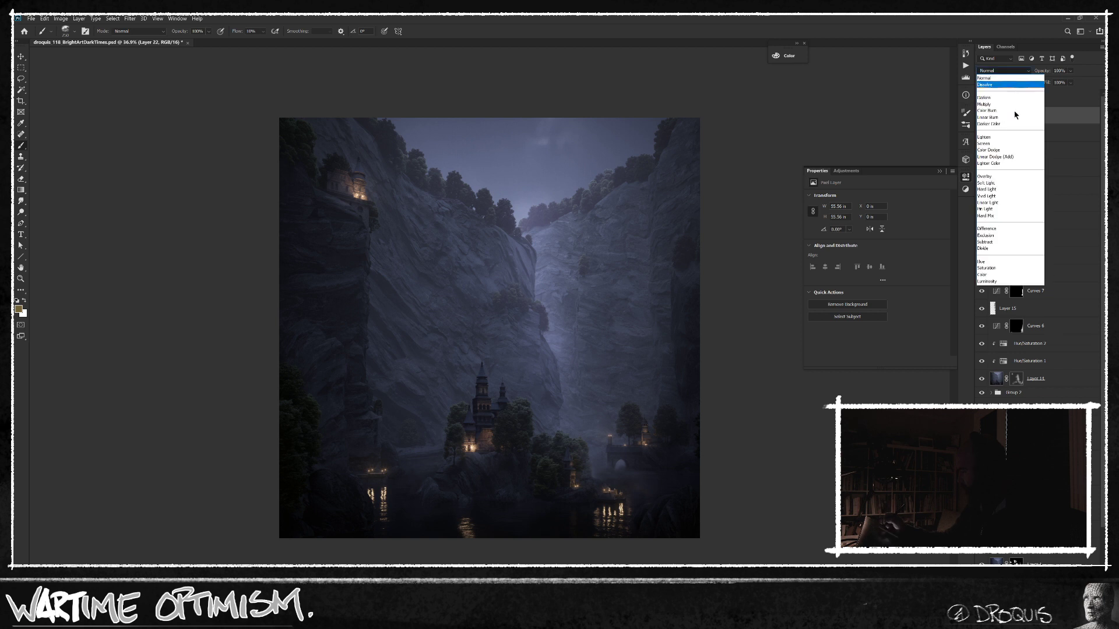
pyautogui.click(989, 133)
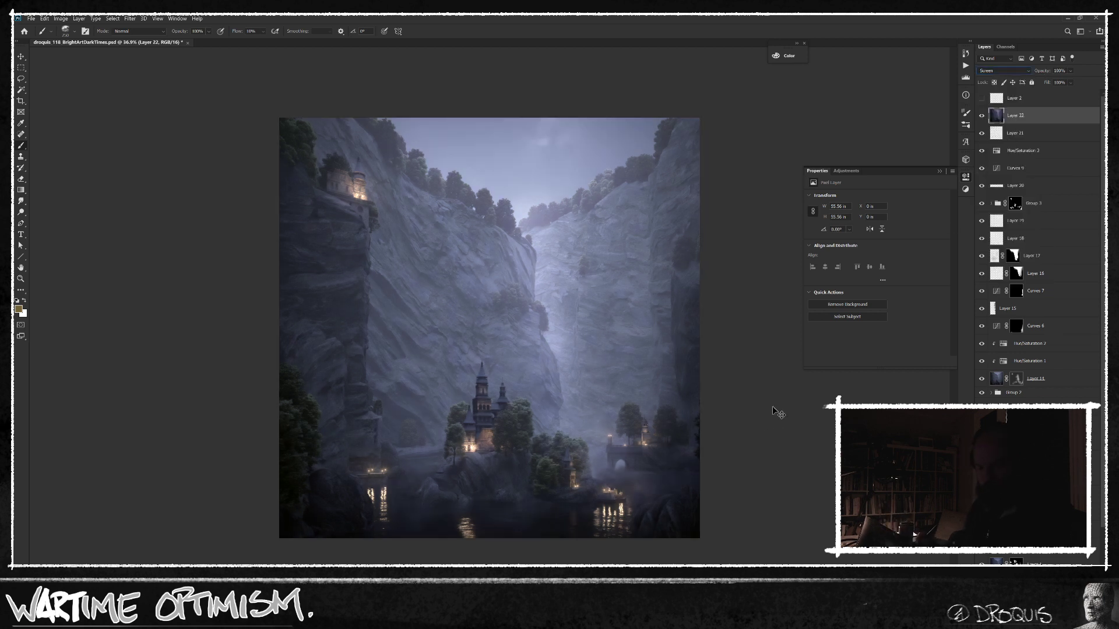
pyautogui.hotkey('ctrl', 'l')
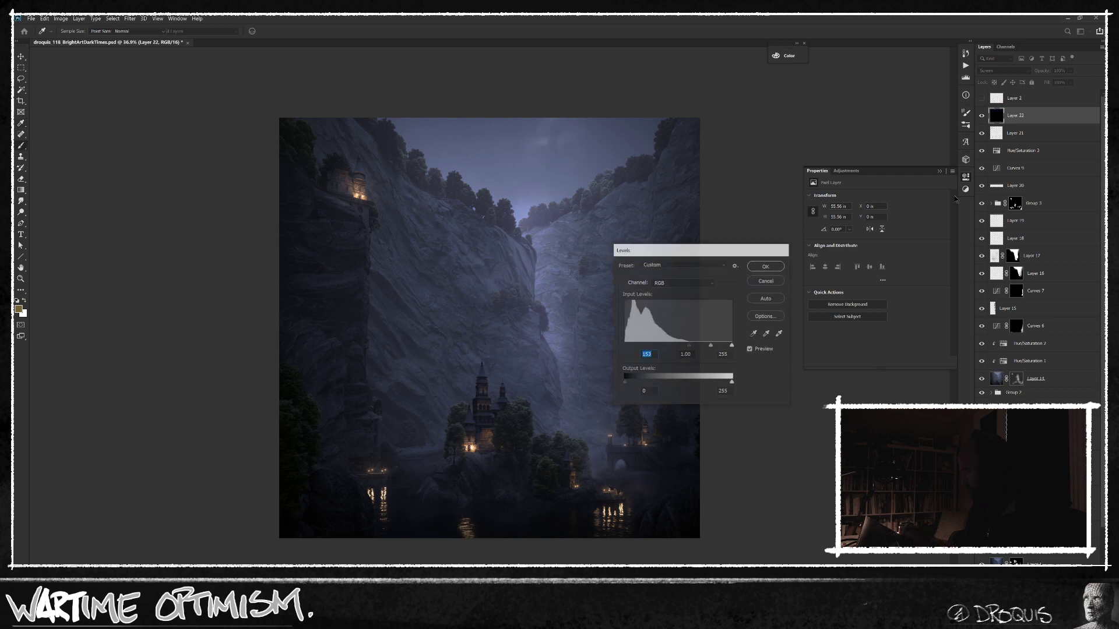
pyautogui.press('Escape')
pyautogui.click(1003, 71)
pyautogui.click(1002, 79)
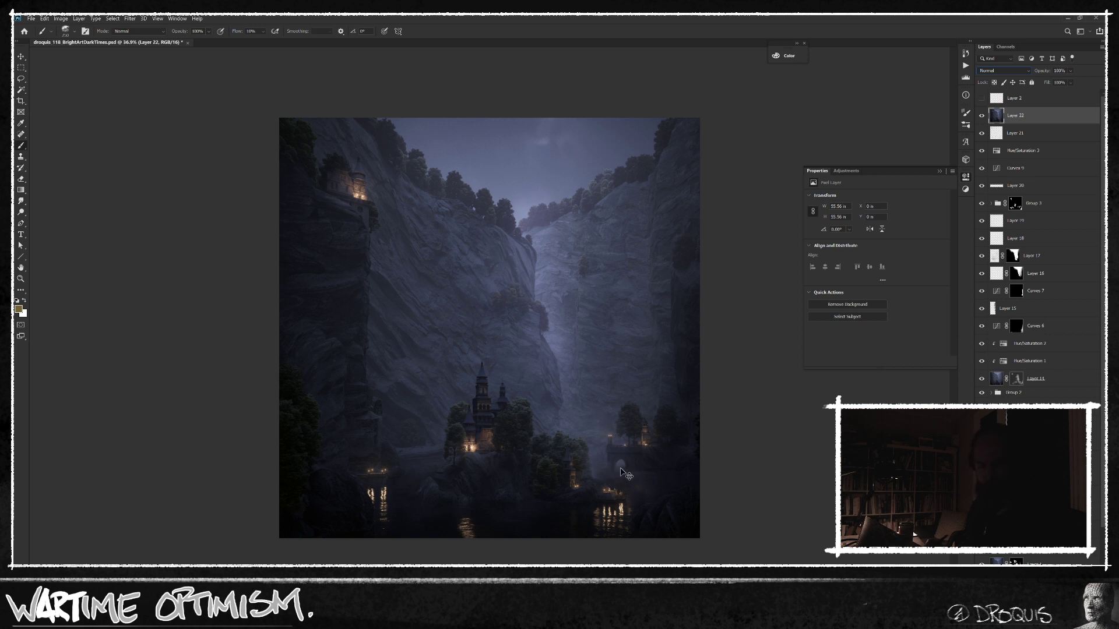
# Step: Apply Levels to the merged copy with input black at 100 and input white at 152 to isolate the brightest areas
pyautogui.hotkey('ctrl', 'l')
pyautogui.moveTo(666, 347); pyautogui.dragTo(668, 348)
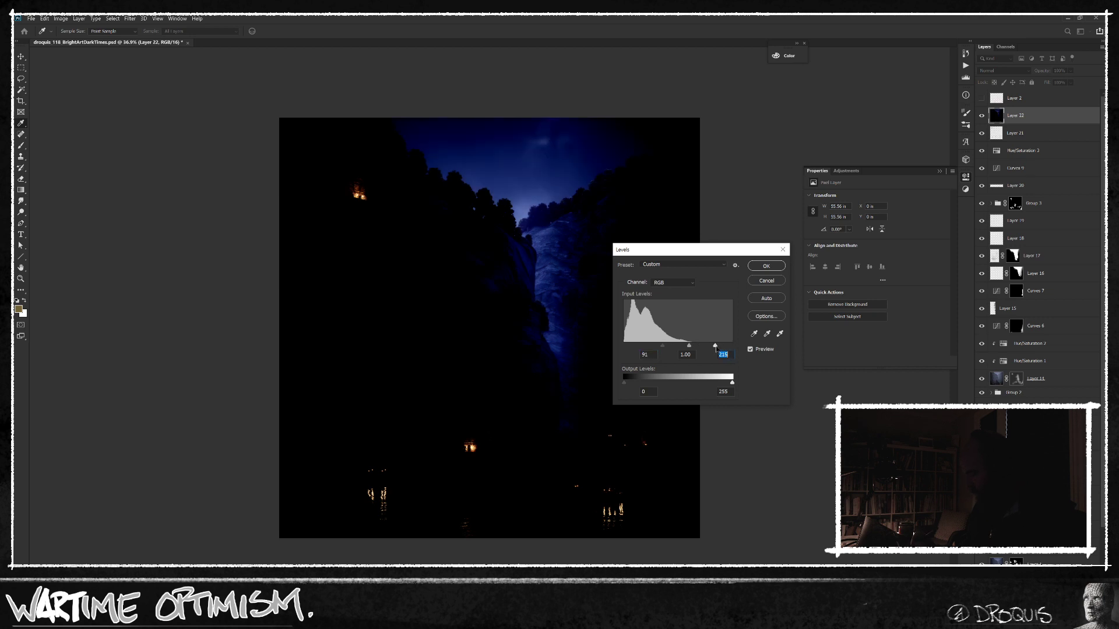
pyautogui.moveTo(707, 350); pyautogui.dragTo(694, 350)
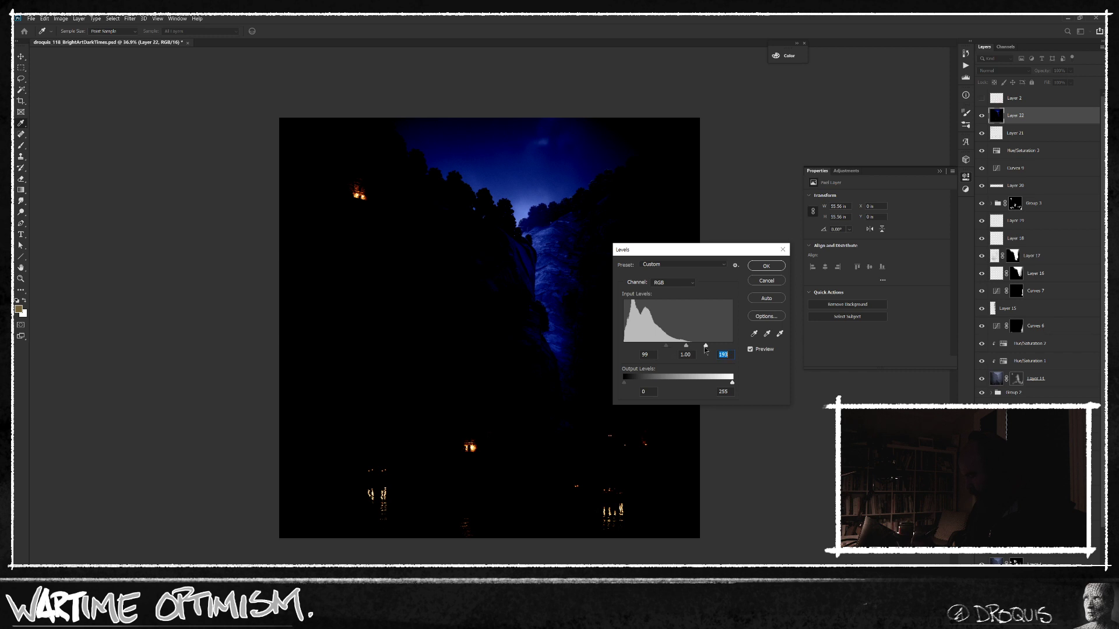
pyautogui.moveTo(695, 350); pyautogui.dragTo(689, 350)
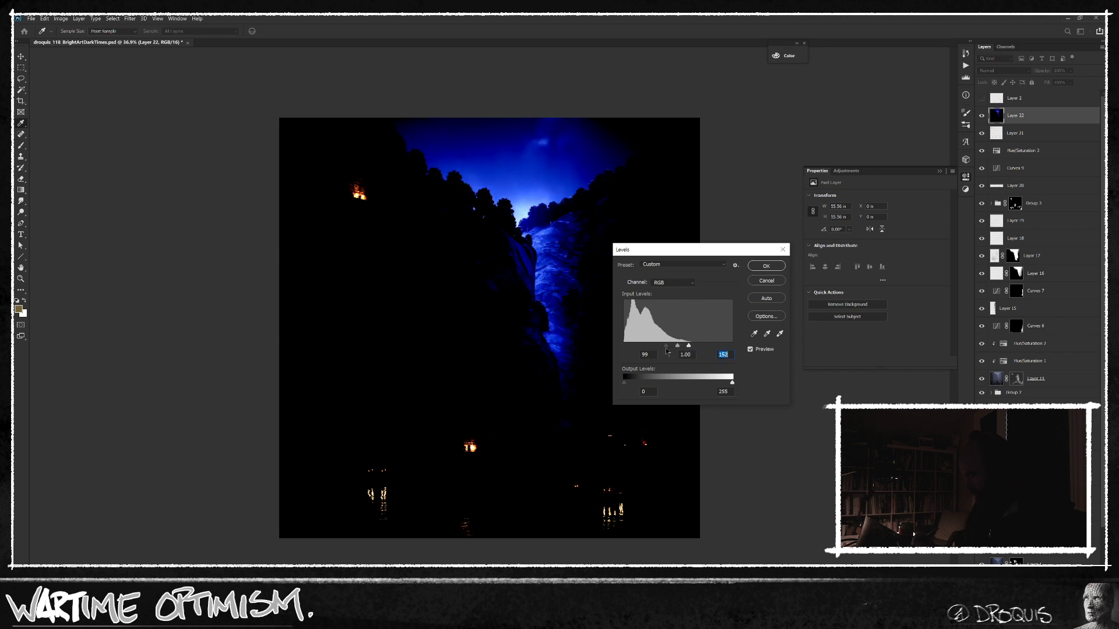
pyautogui.click(767, 268)
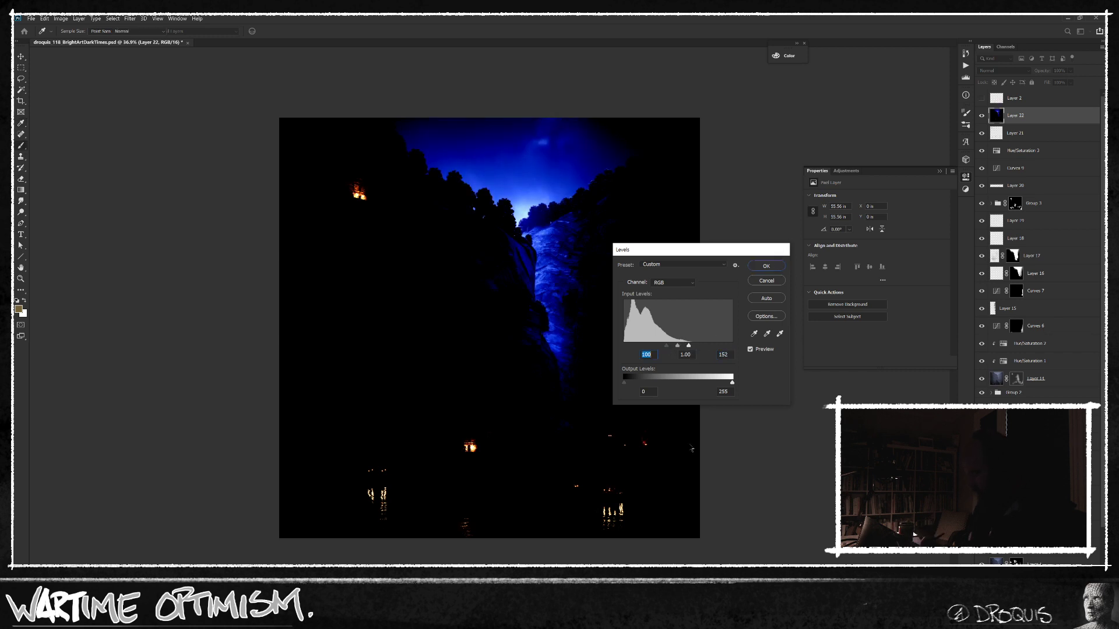
# Step: Paint black with an enlarged brush over the blue sky and cliff on the merged copy, leaving only the warm lights
pyautogui.press('x')
pyautogui.press(']')
pyautogui.press(']')
pyautogui.press('x')
pyautogui.press(']')
pyautogui.press(']')
pyautogui.moveTo(581, 354); pyautogui.dragTo(565, 410)
pyautogui.moveTo(562, 276)
pyautogui.mouseDown()
pyautogui.moveTo(554, 408)
pyautogui.moveTo(530, 340)
pyautogui.moveTo(551, 225)
pyautogui.moveTo(524, 233)
pyautogui.moveTo(573, 132)
pyautogui.moveTo(474, 292)
pyautogui.moveTo(432, 149)
pyautogui.moveTo(471, 210)
pyautogui.moveTo(449, 150)
pyautogui.moveTo(479, 155)
pyautogui.moveTo(562, 250)
pyautogui.moveTo(558, 205)
pyautogui.mouseUp()
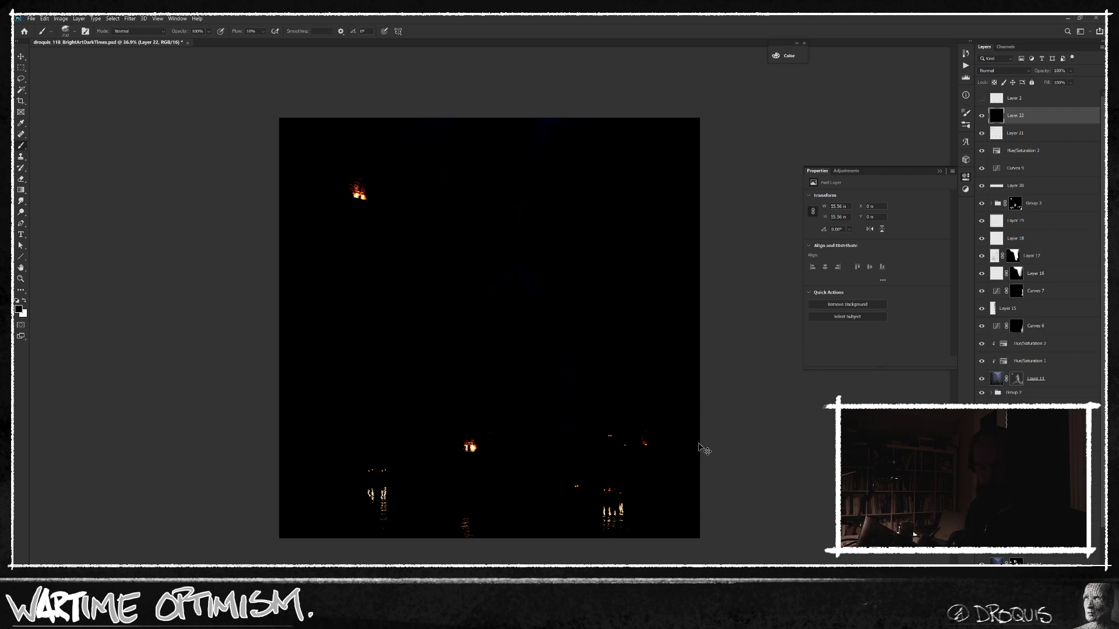
# Step: Set the lights layer to Color Dodge and apply a Gaussian Blur with a radius of about 3 pixels
pyautogui.press('v')
pyautogui.click(1003, 71)
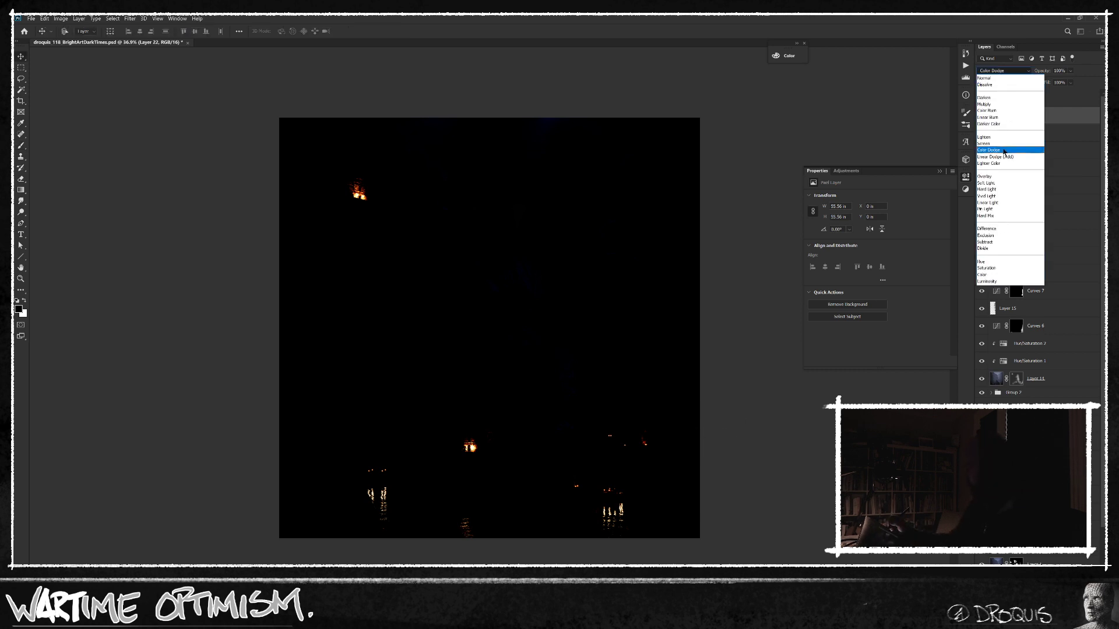
pyautogui.click(1001, 150)
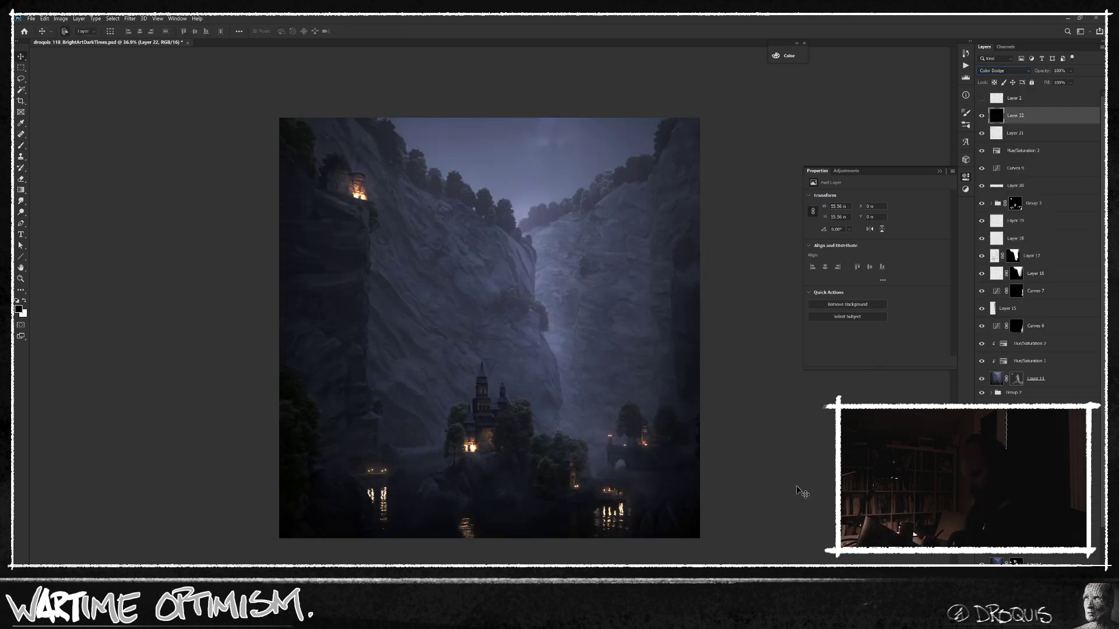
pyautogui.hotkey('ctrl', 'alt', 'f')
pyautogui.click(474, 448)
pyautogui.moveTo(502, 416); pyautogui.dragTo(507, 418)
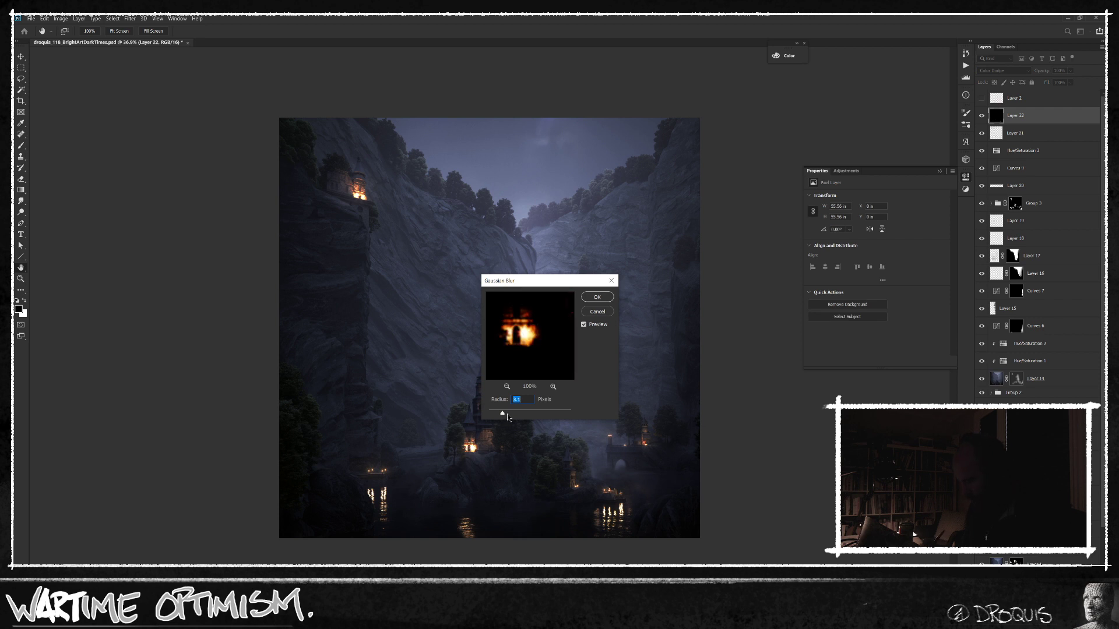
pyautogui.click(598, 297)
# Step: Change the lights layer's blend mode to Screen and lower its opacity to about 20%
pyautogui.click(1002, 71)
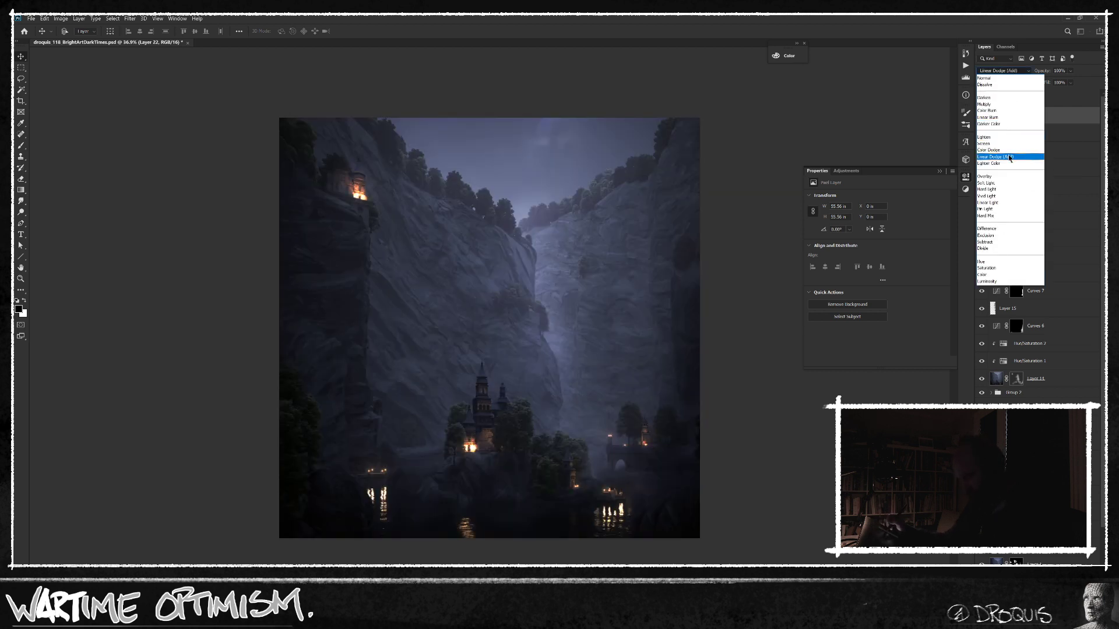
pyautogui.click(1010, 146)
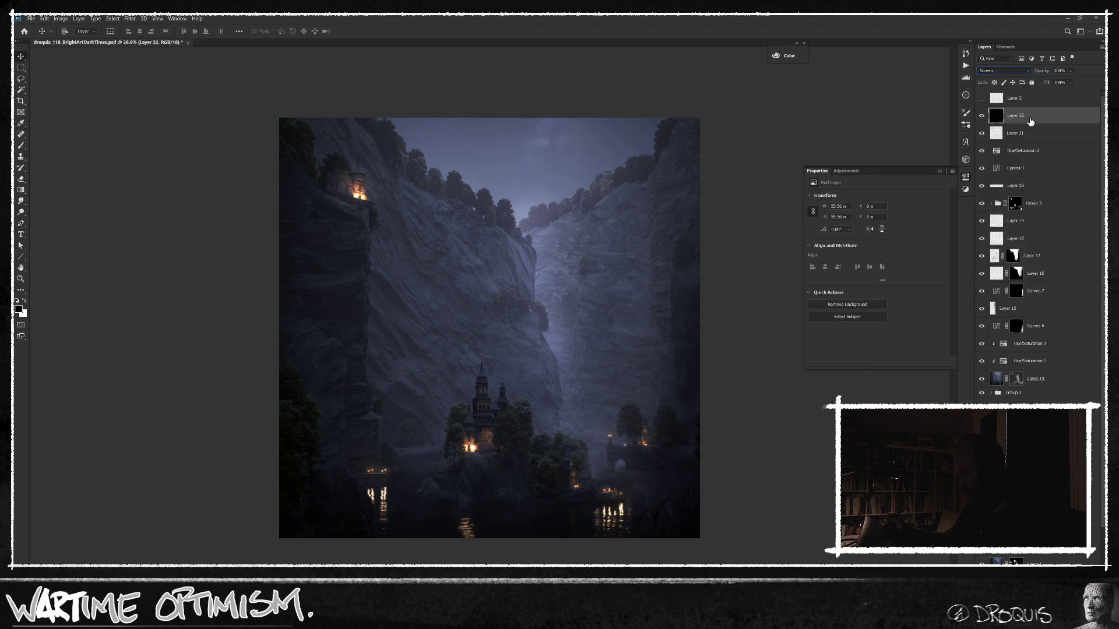
pyautogui.moveTo(1043, 74); pyautogui.dragTo(633, 96)
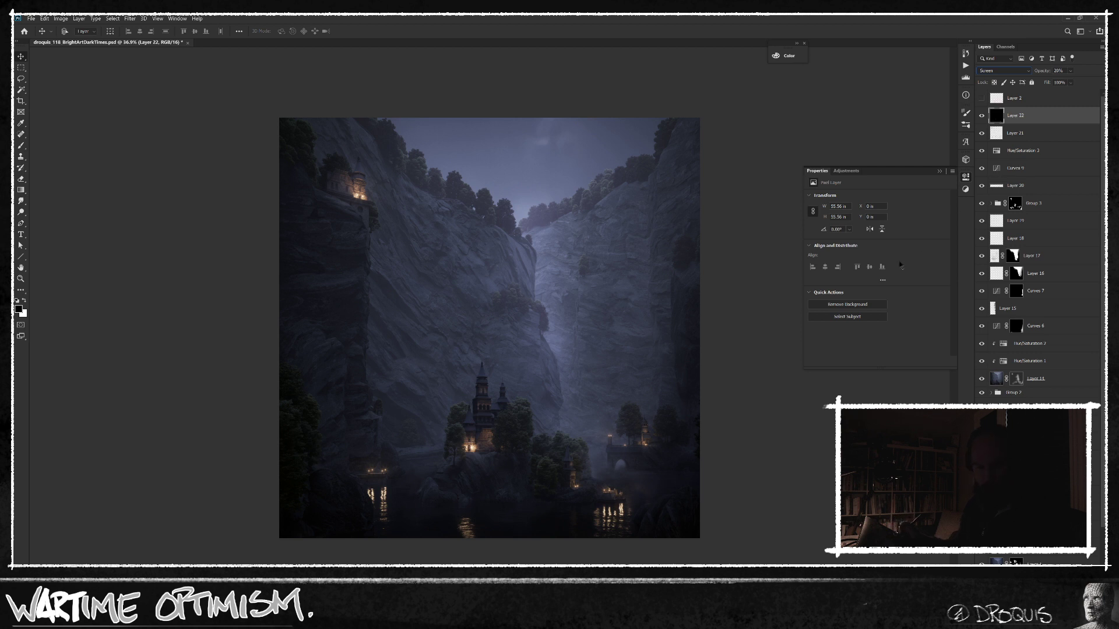
pyautogui.hotkey('ctrl', 'alt', 'f')
pyautogui.click(468, 450)
pyautogui.moveTo(522, 411); pyautogui.dragTo(537, 417)
pyautogui.click(594, 297)
pyautogui.hotkey('ctrl', 'l')
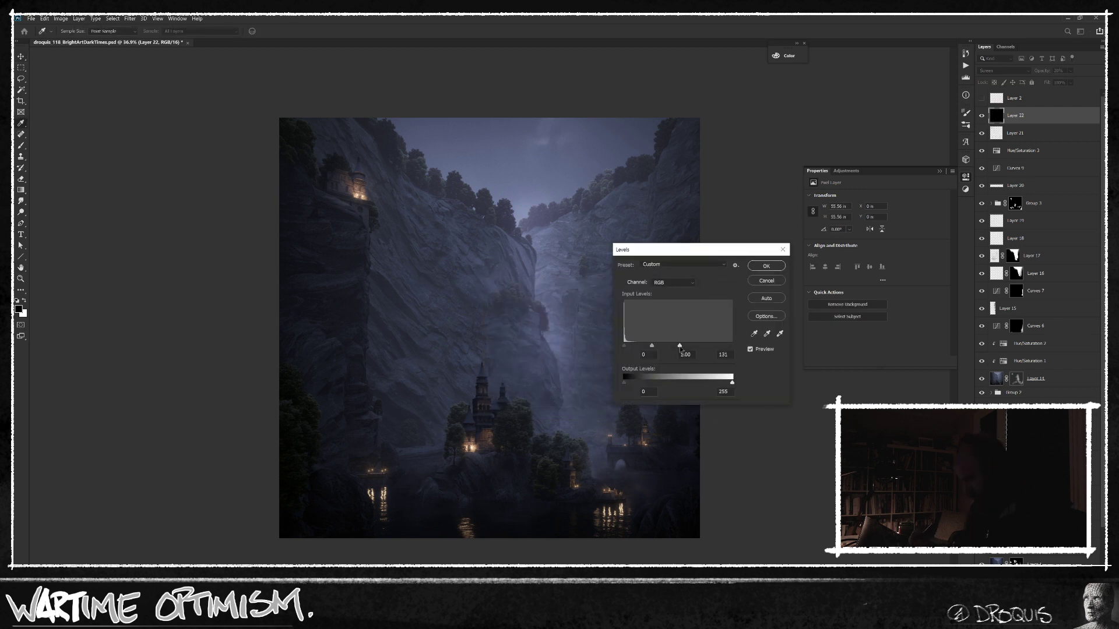
pyautogui.click(774, 283)
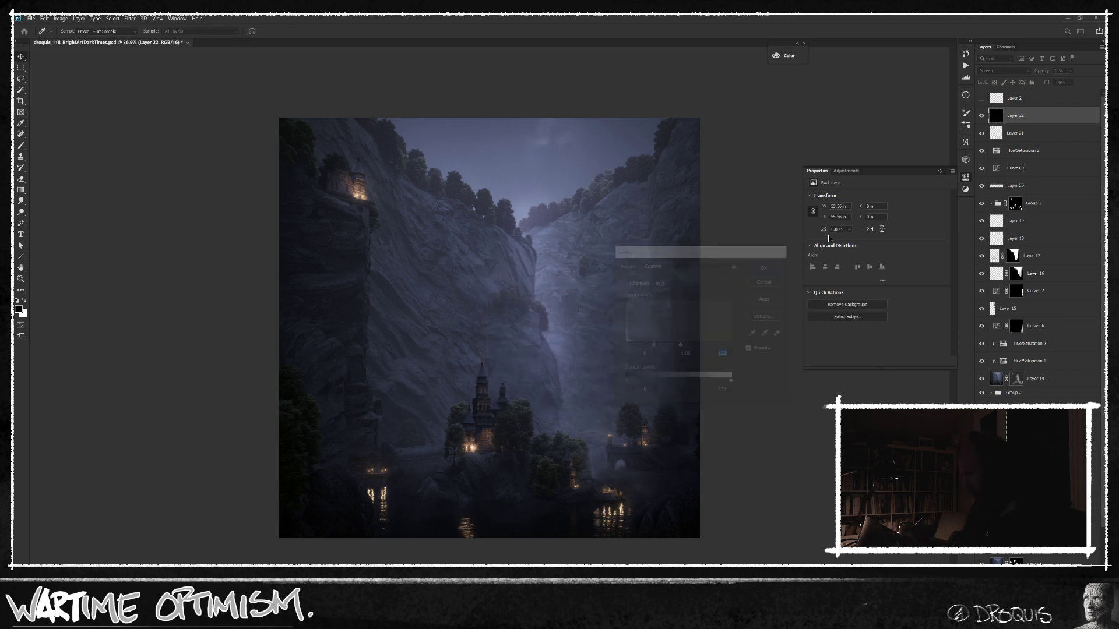
# Step: Toggle Layer 22's visibility off and on to compare its effect on the canyon image
pyautogui.click(982, 116)
pyautogui.click(982, 115)
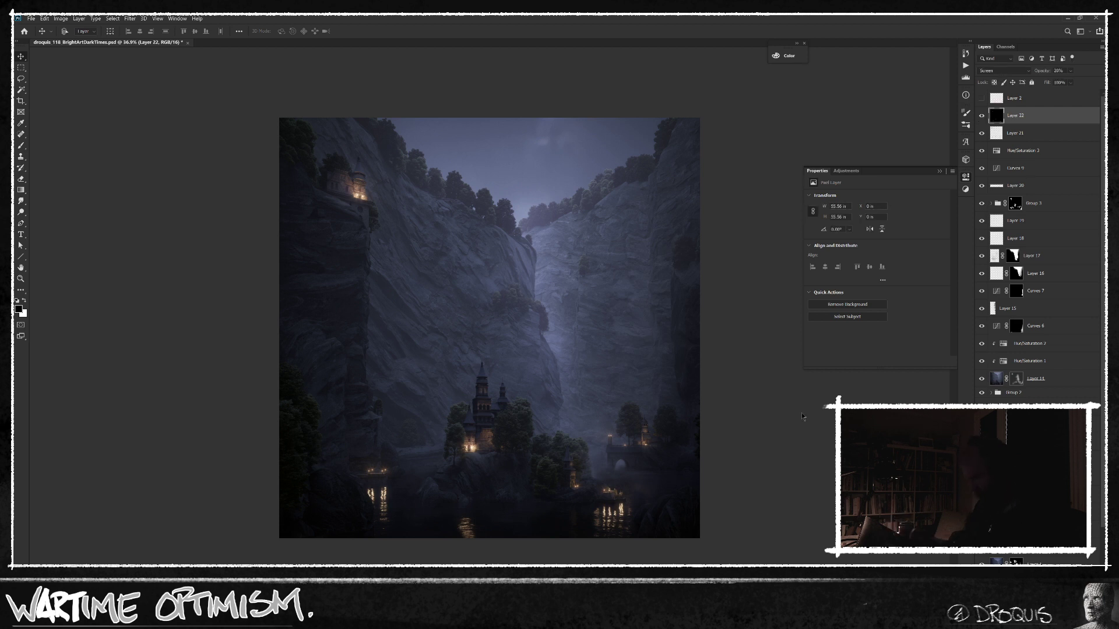
pyautogui.moveTo(774, 463); pyautogui.dragTo(761, 460)
# Step: Switch to the Brush tool and add a new empty layer above Layer 22
pyautogui.press('b')
pyautogui.hotkey('ctrl', '0')
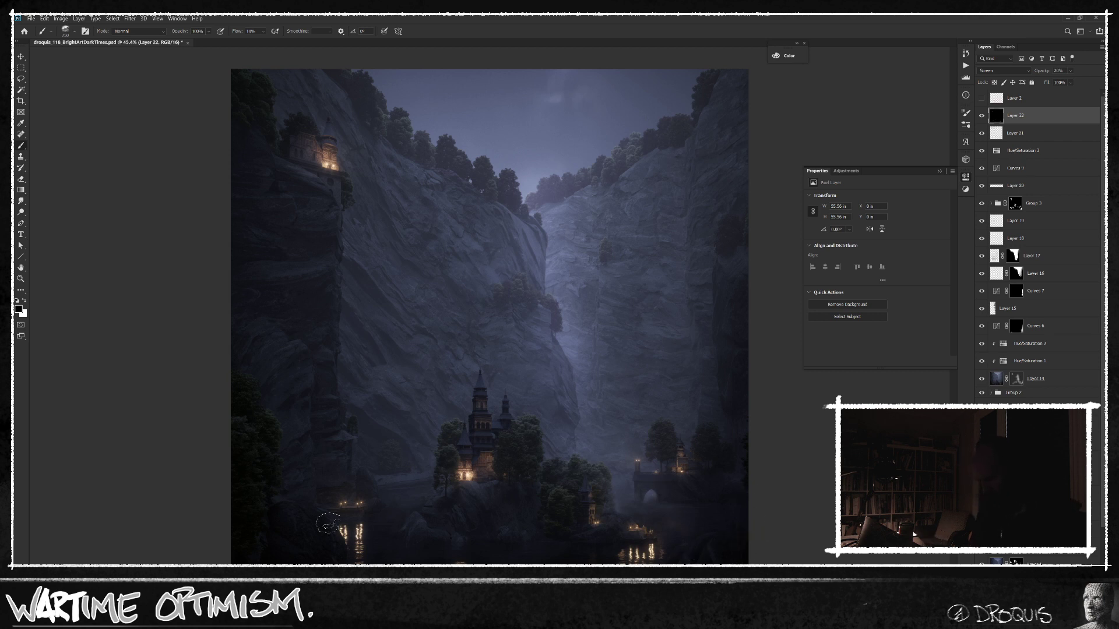
pyautogui.hotkey('ctrl', 'shift', 'alt', 'n')
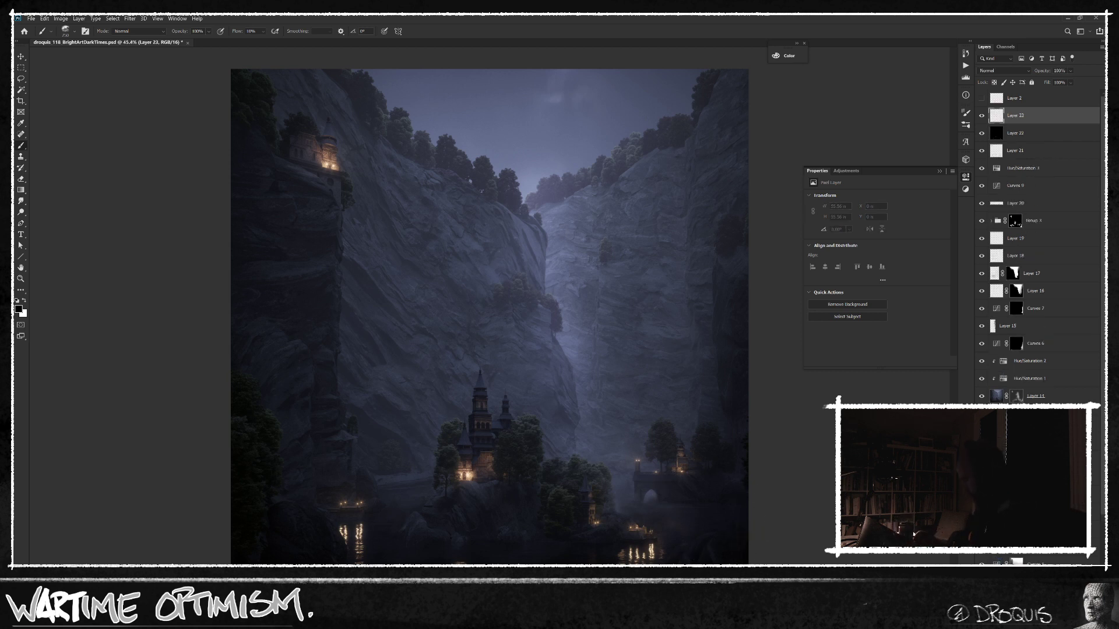
# Step: Load the ZDepth layer's mask as a selection and create a new layer above Layer 23 masked by it
pyautogui.scroll(-3, 1102, 414)
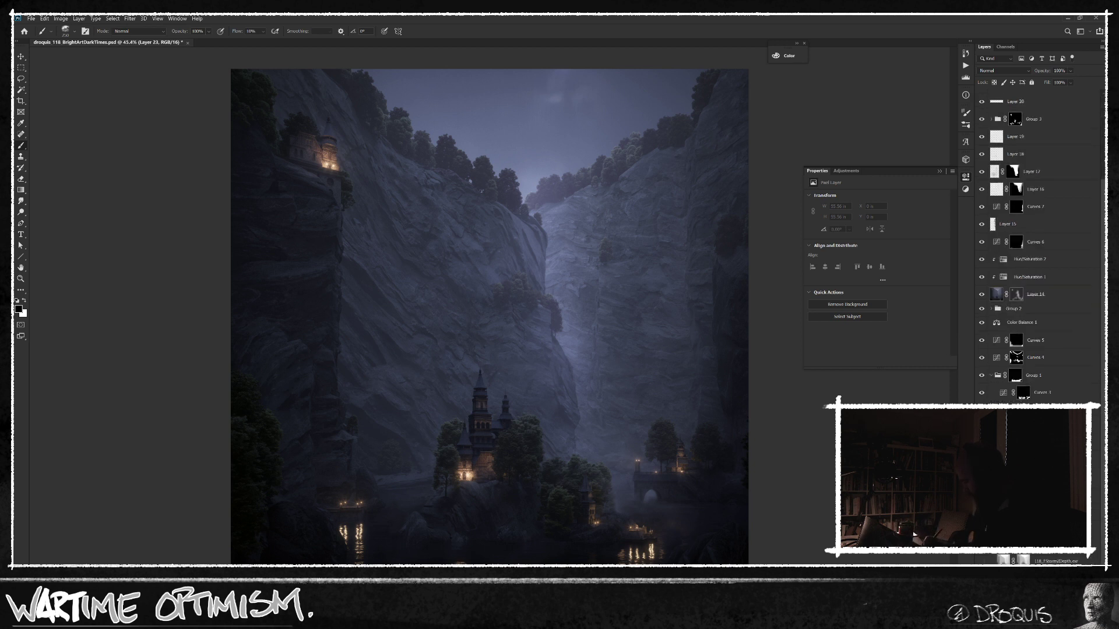
pyautogui.keyDown('alt'); pyautogui.click(1024, 560); pyautogui.keyUp('alt')
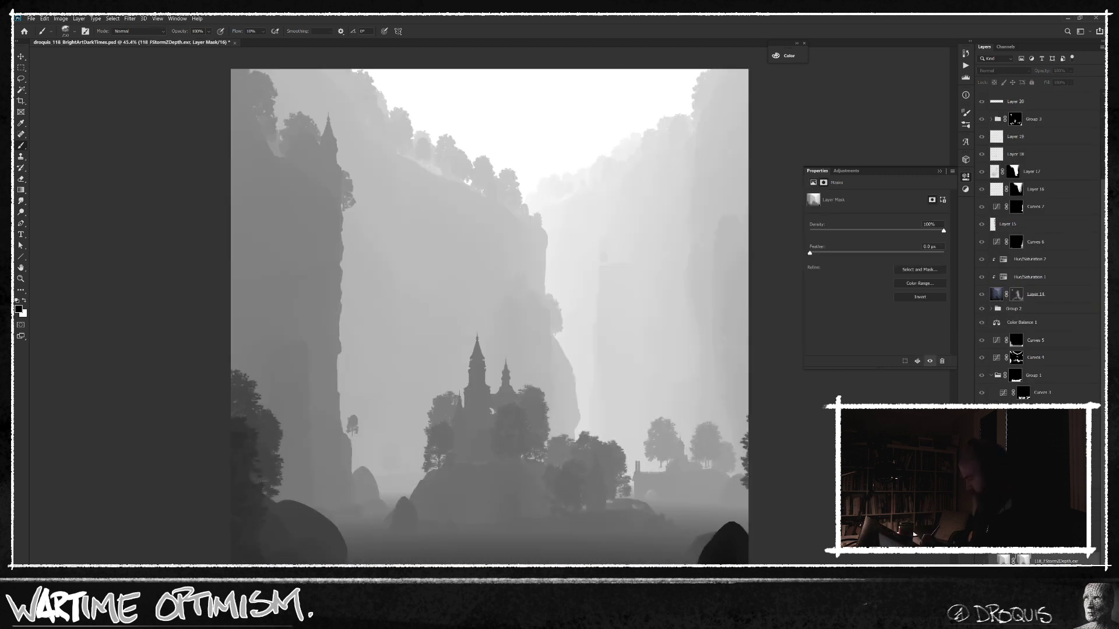
pyautogui.keyDown('ctrl'); pyautogui.click(1023, 560); pyautogui.keyUp('ctrl')
pyautogui.scroll(3, 1043, 524)
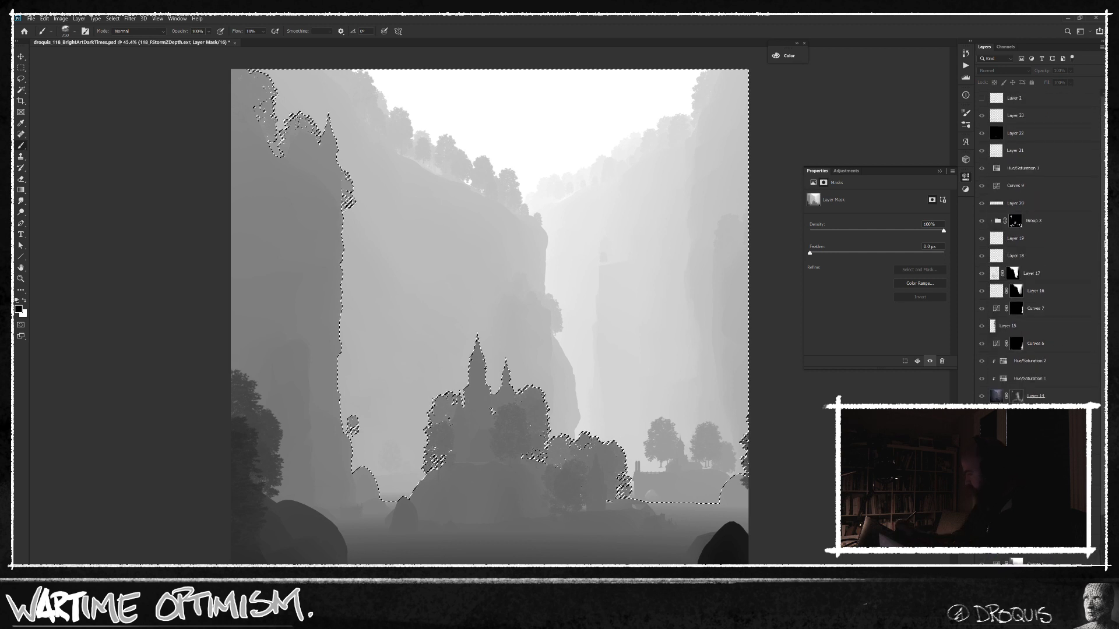
pyautogui.click(1040, 117)
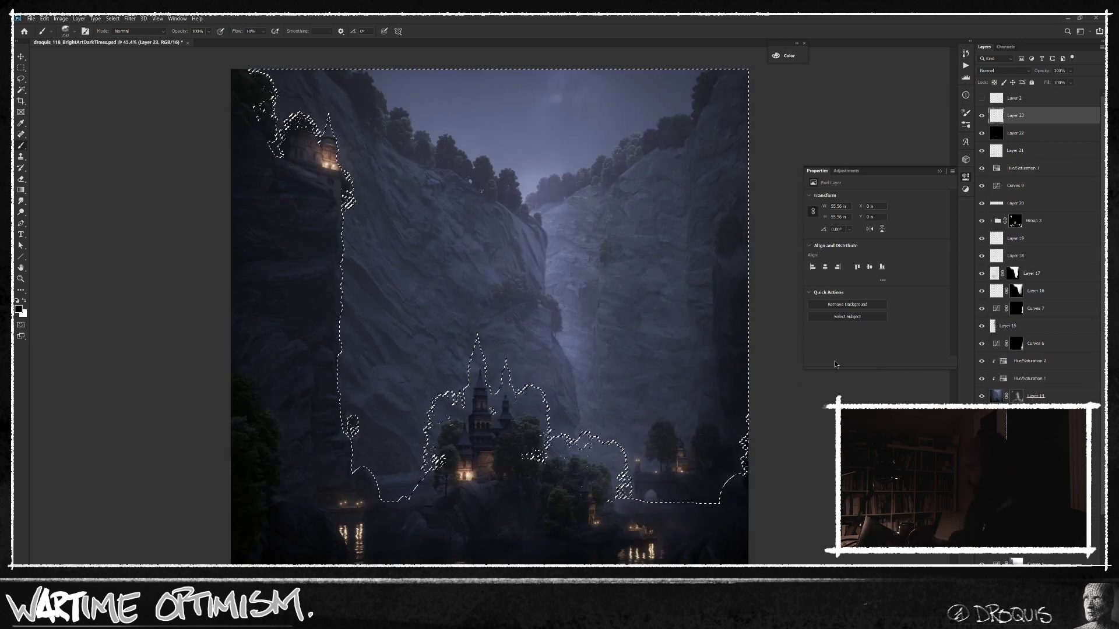
pyautogui.hotkey('ctrl', 'shift', 'alt', 'n')
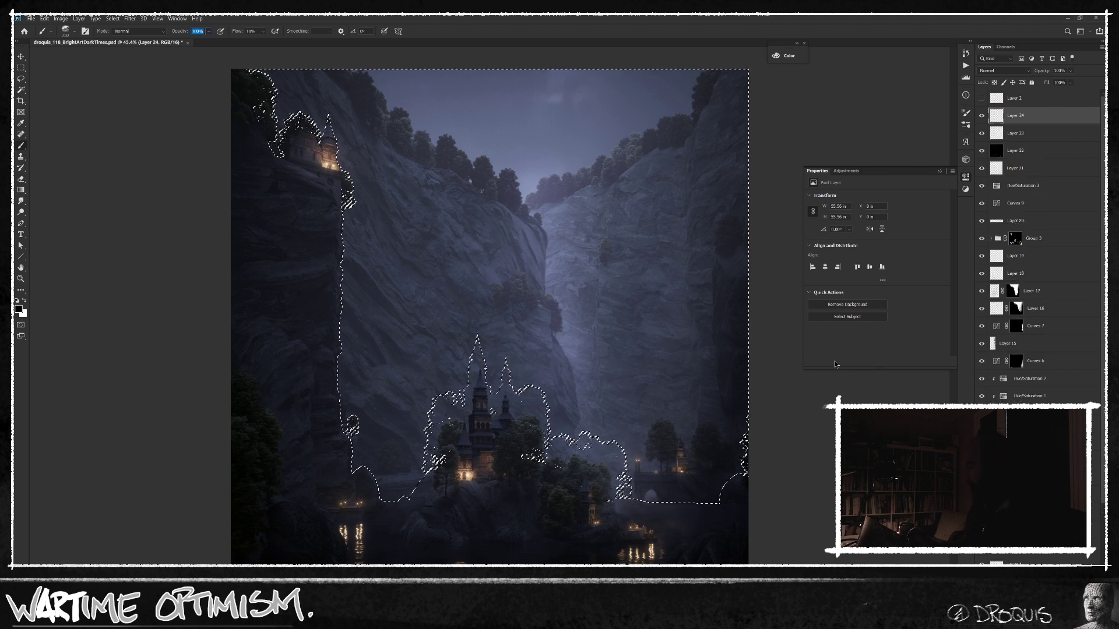
pyautogui.click(1026, 606)
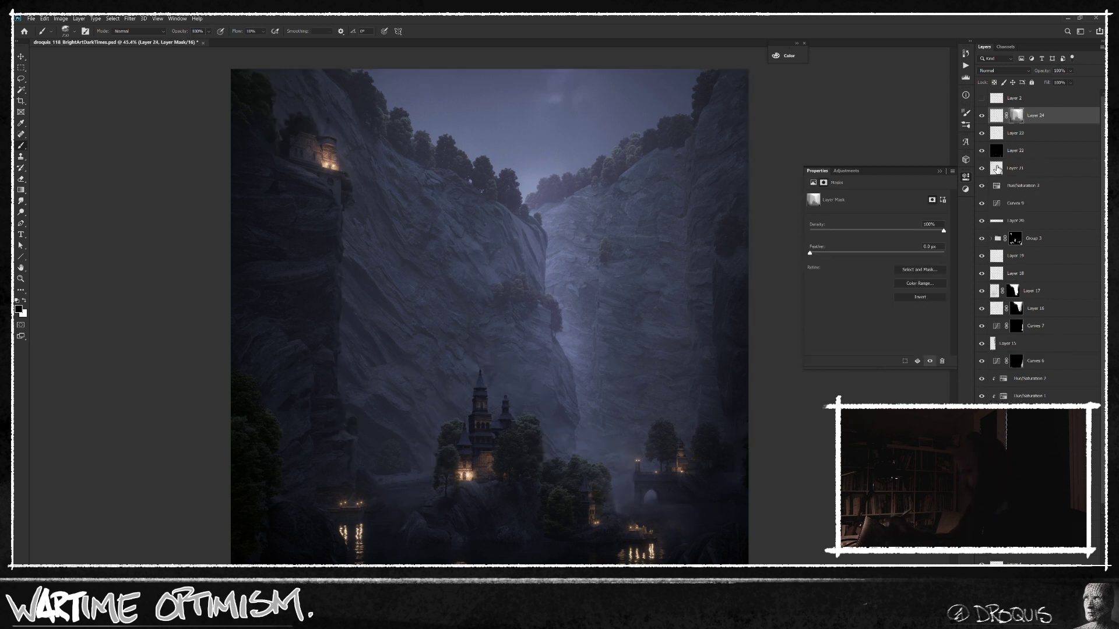
# Step: Invert Layer 24's depth mask and try isolating the foreground with a Levels black input of 196
pyautogui.keyDown('alt'); pyautogui.click(1016, 116); pyautogui.keyUp('alt')
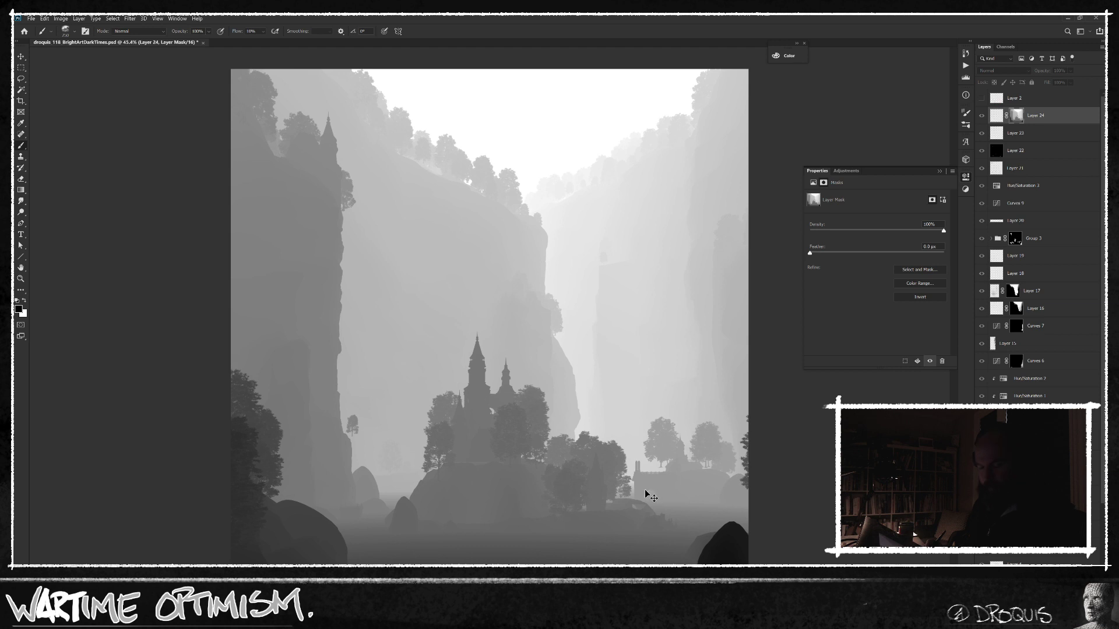
pyautogui.hotkey('ctrl', 'i')
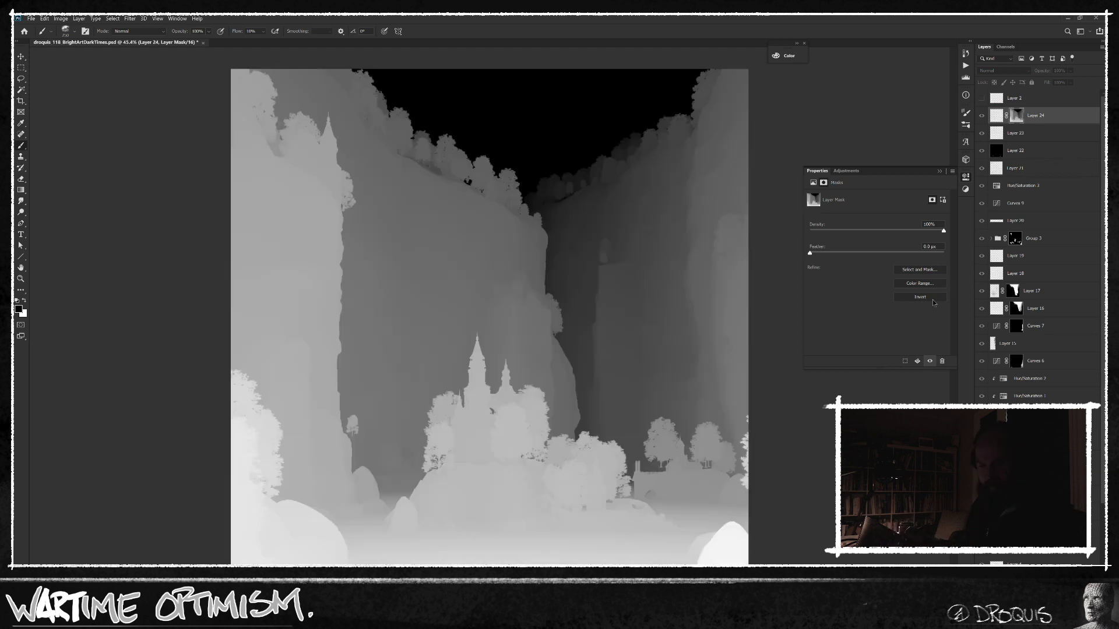
pyautogui.hotkey('ctrl', 'l')
pyautogui.moveTo(685, 348); pyautogui.dragTo(694, 345)
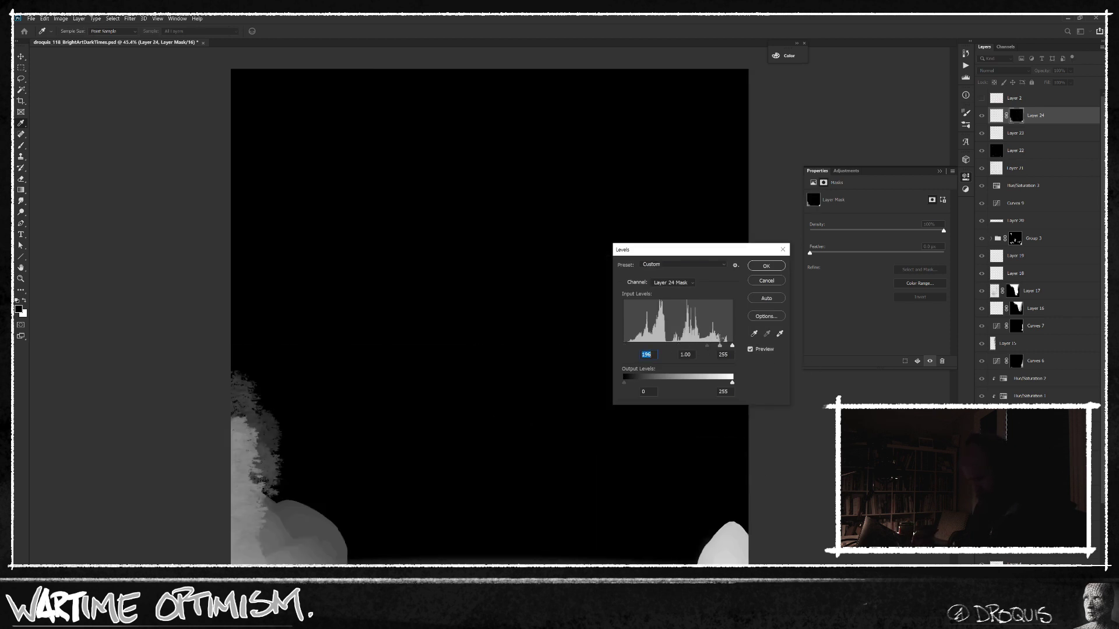
pyautogui.press('Escape')
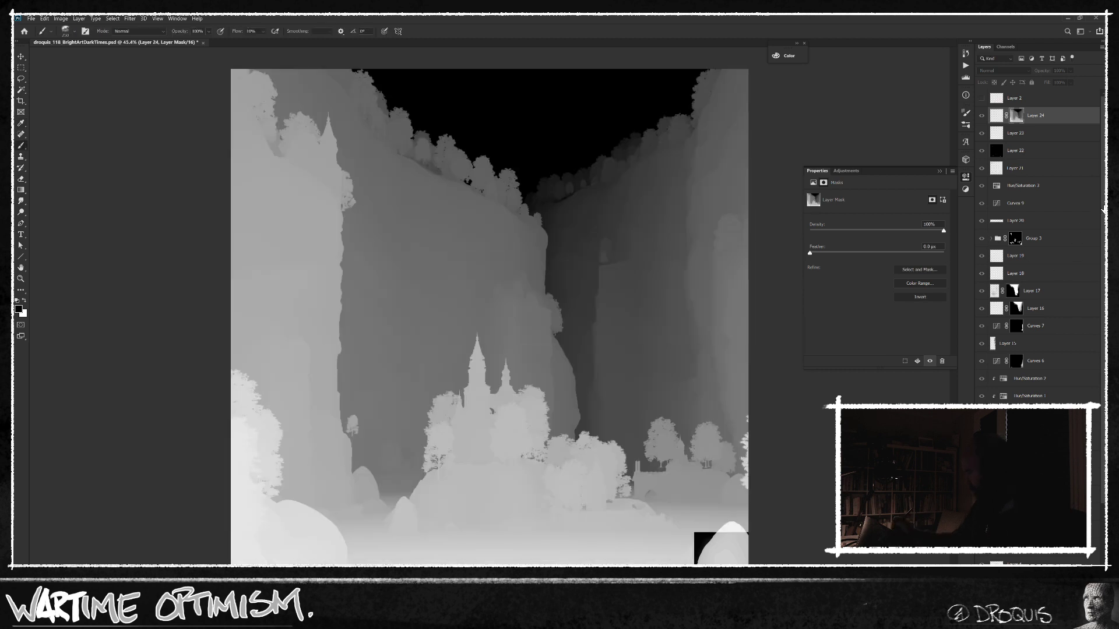
# Step: Isolate the red, green and blue ID mask layer and load its Red channel as a selection
pyautogui.scroll(-3, 1094, 418)
pyautogui.keyDown('alt'); pyautogui.click(1024, 466); pyautogui.keyUp('alt')
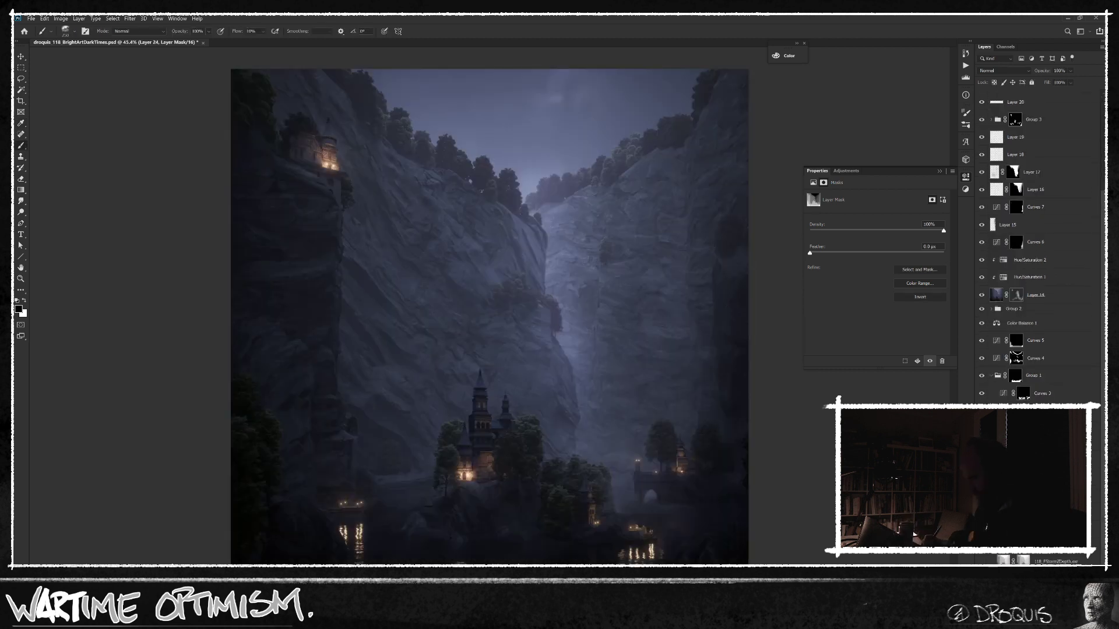
pyautogui.keyDown('alt'); pyautogui.click(982, 495); pyautogui.keyUp('alt')
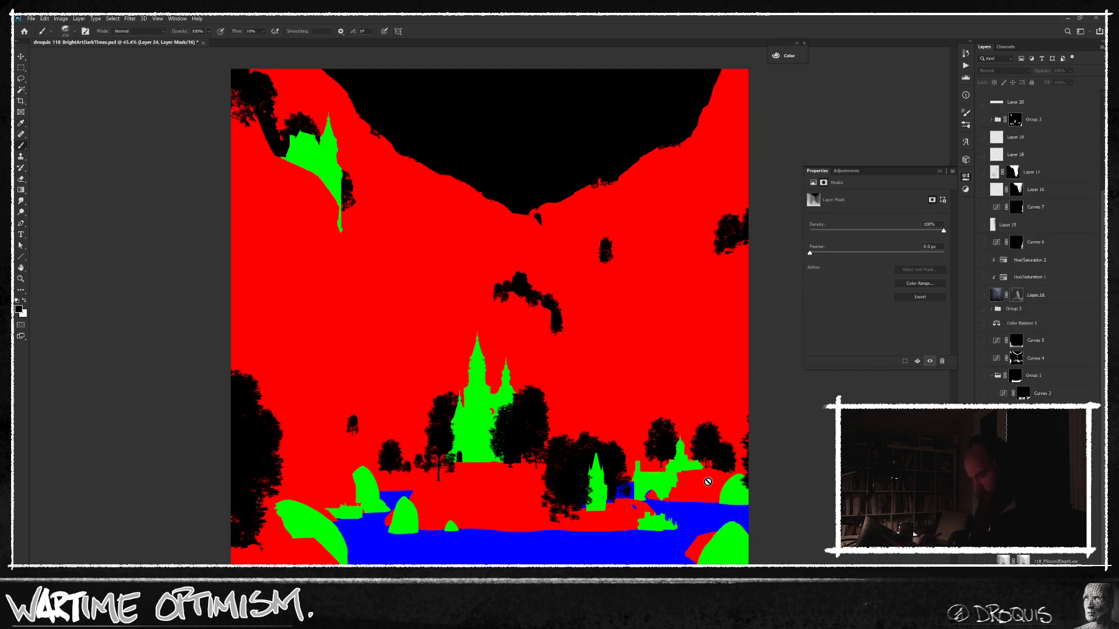
pyautogui.click(1005, 47)
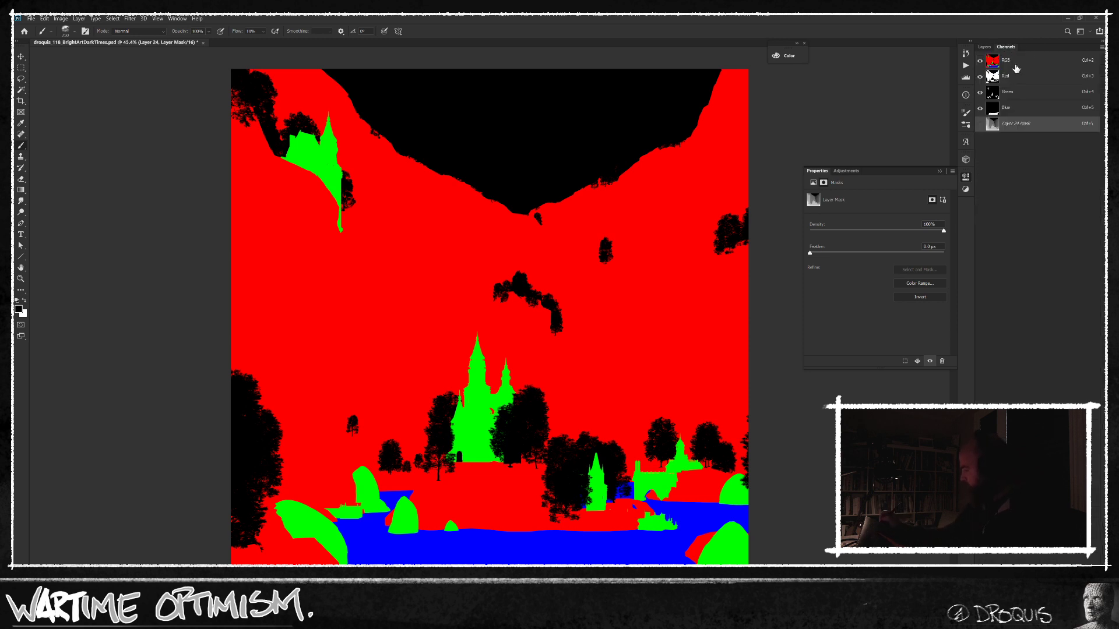
pyautogui.keyDown('ctrl'); pyautogui.click(996, 75); pyautogui.keyUp('ctrl')
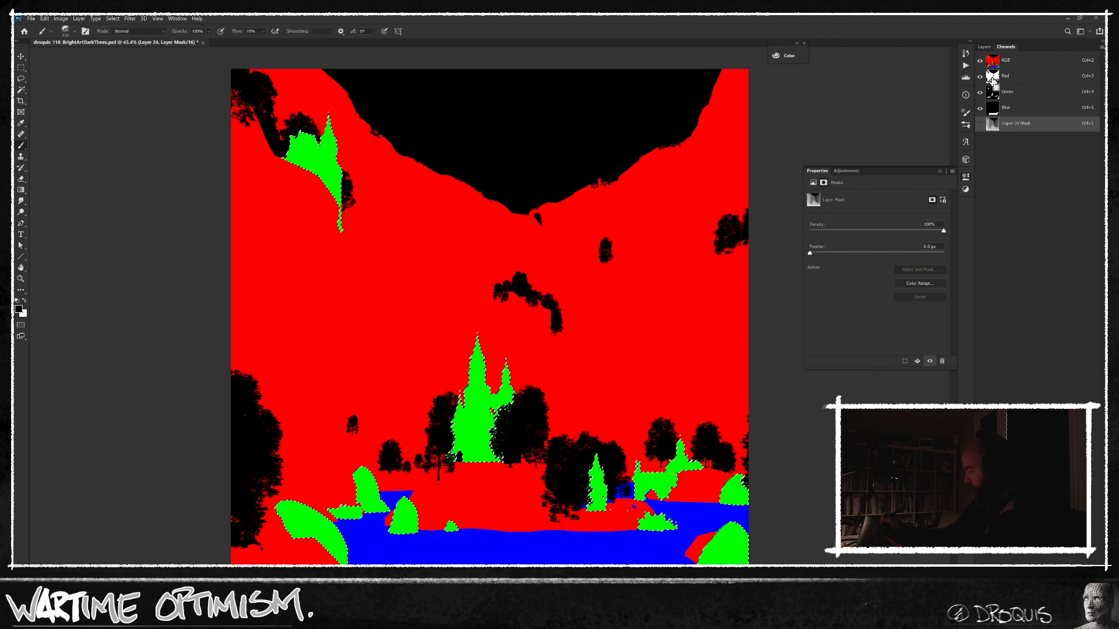
# Step: Restrict the selection with the Lasso to the red areas in the two bottom foreground corners
pyautogui.press('l')
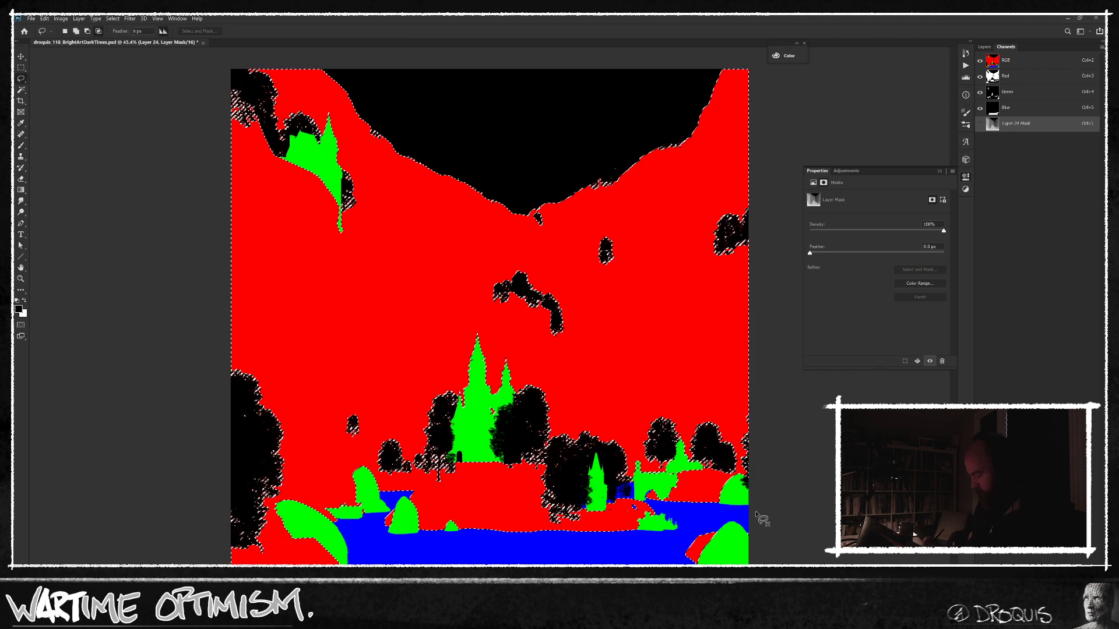
pyautogui.moveTo(768, 520)
pyautogui.mouseDown()
pyautogui.moveTo(638, 560)
pyautogui.moveTo(429, 556)
pyautogui.moveTo(352, 535)
pyautogui.moveTo(284, 419)
pyautogui.moveTo(161, 370)
pyautogui.moveTo(122, 434)
pyautogui.moveTo(141, 483)
pyautogui.moveTo(124, 412)
pyautogui.moveTo(188, 283)
pyautogui.moveTo(567, 228)
pyautogui.moveTo(796, 451)
pyautogui.mouseUp()
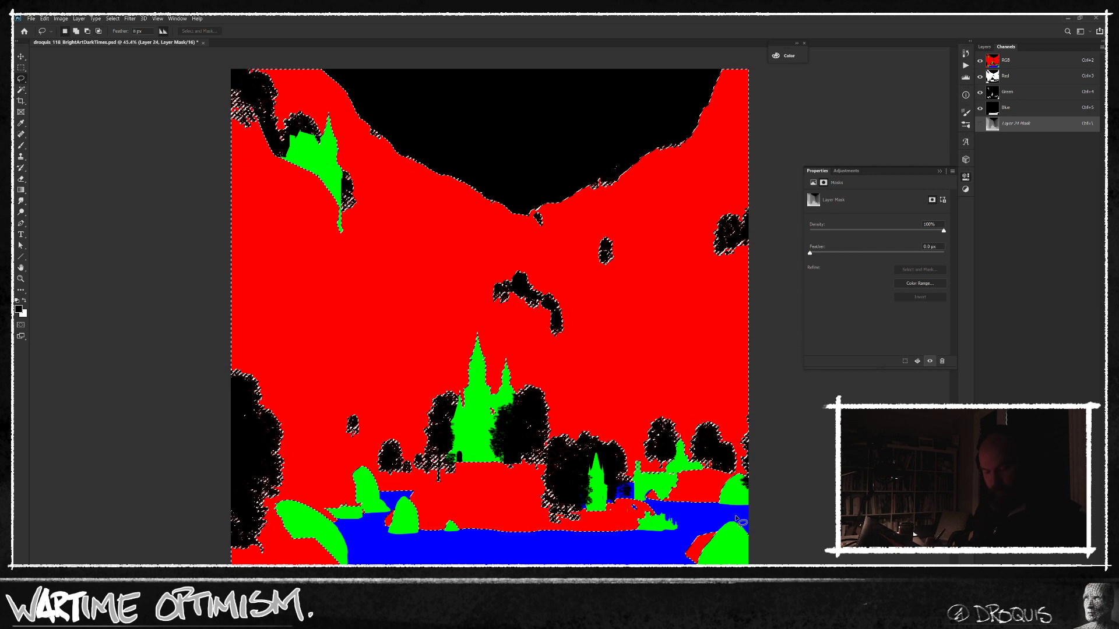
pyautogui.moveTo(757, 524)
pyautogui.mouseDown()
pyautogui.moveTo(710, 517)
pyautogui.moveTo(601, 559)
pyautogui.moveTo(470, 559)
pyautogui.moveTo(331, 534)
pyautogui.mouseUp()
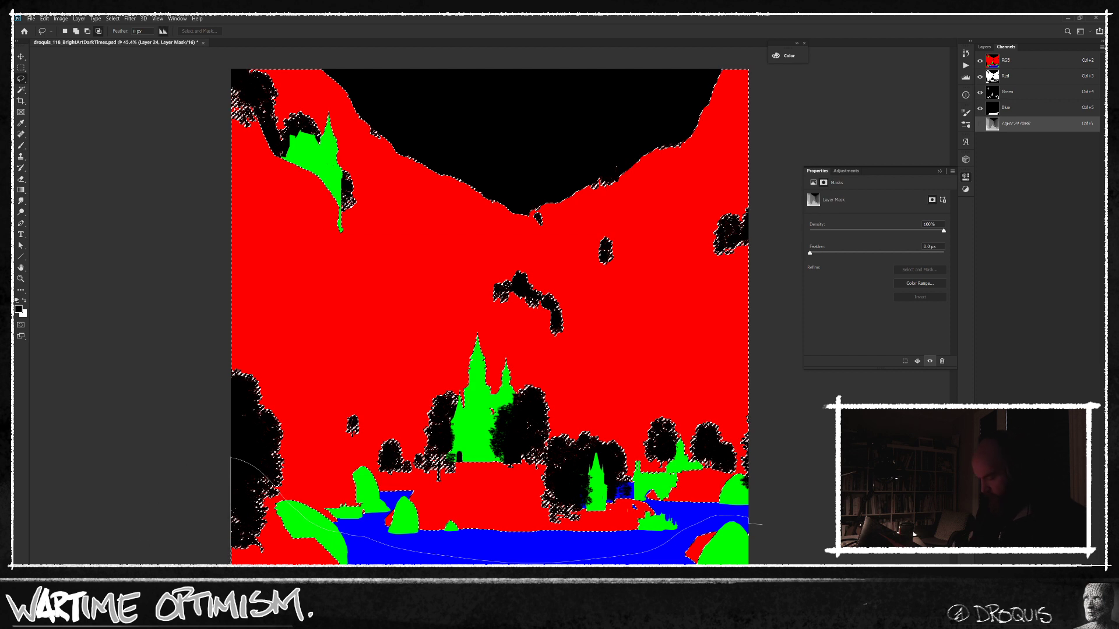
pyautogui.moveTo(813, 535); pyautogui.dragTo(815, 534)
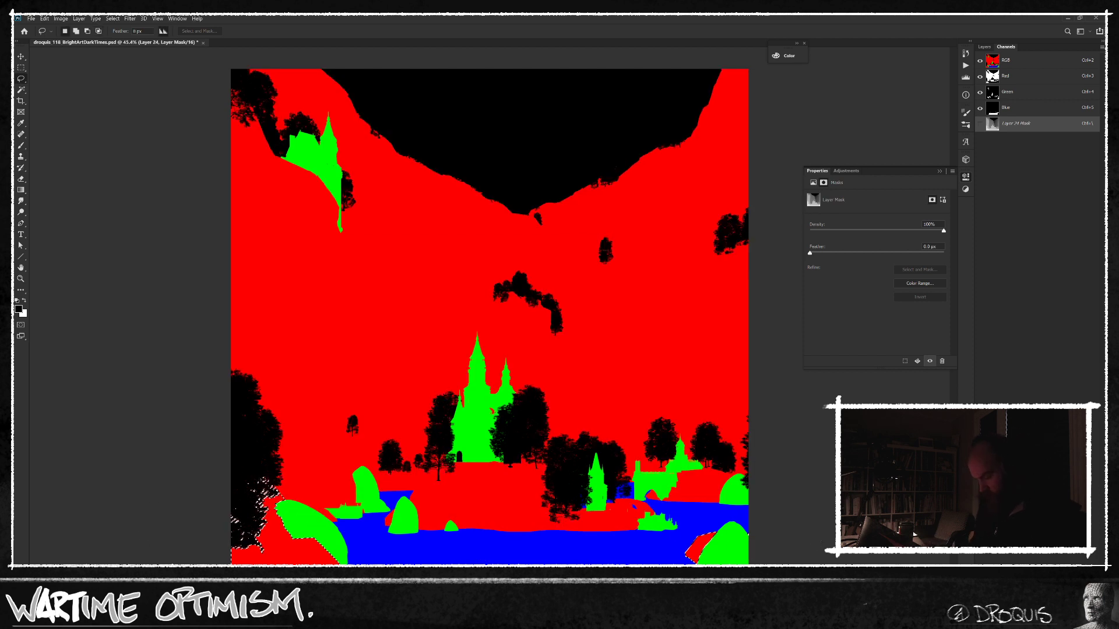
# Step: Add the Green channel to the selection and restrict it with the Lasso to the foreground banks and rocks
pyautogui.click(1014, 101)
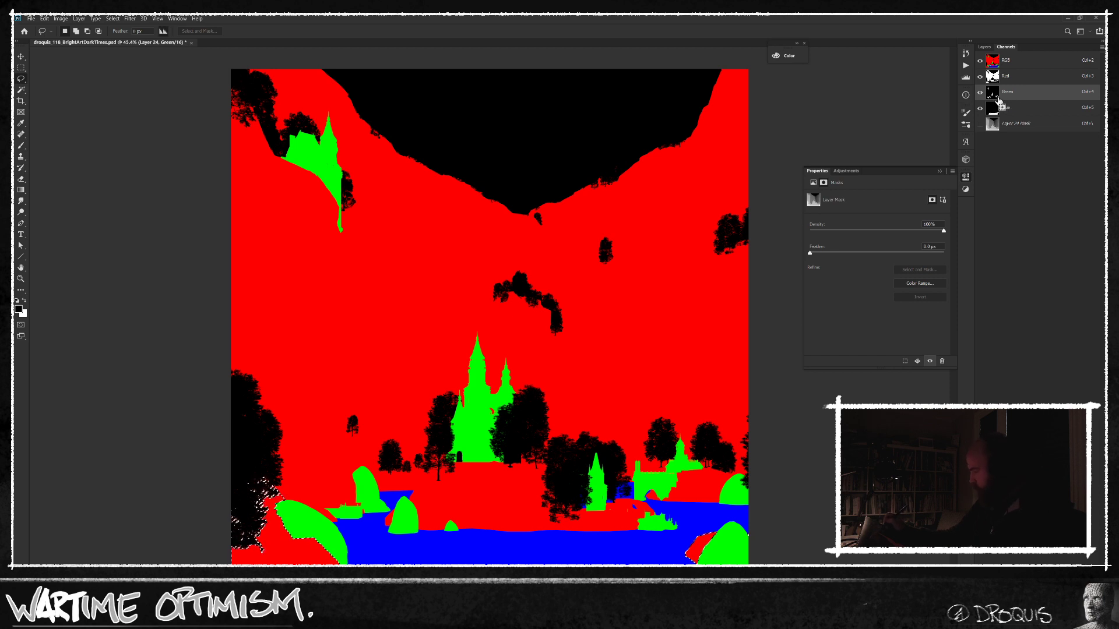
pyautogui.keyDown('ctrl'); pyautogui.click(993, 93); pyautogui.keyUp('ctrl')
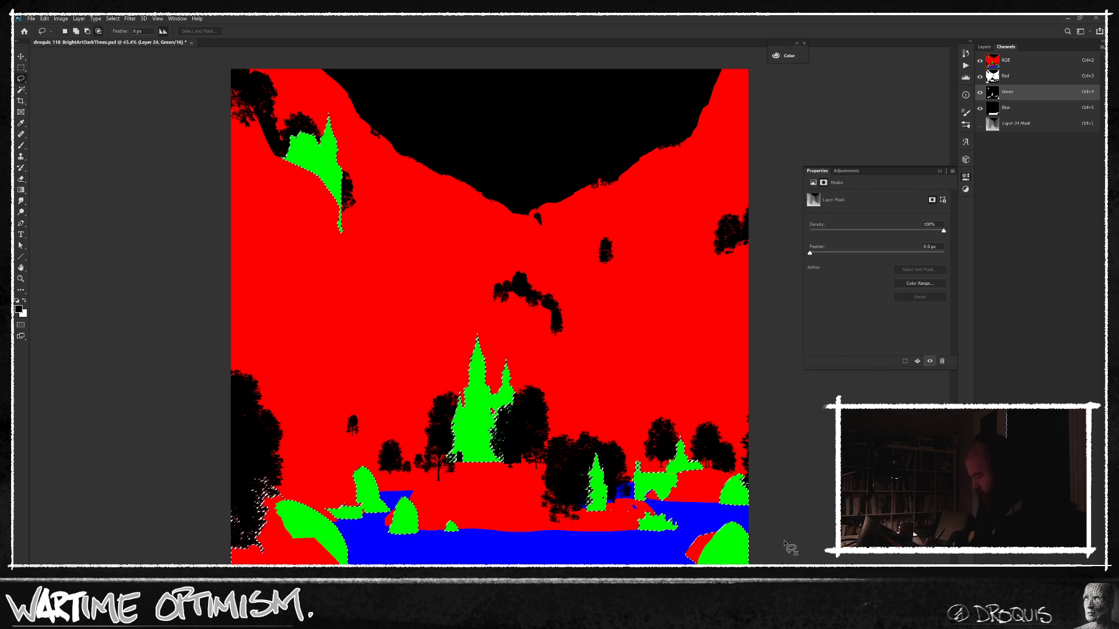
pyautogui.moveTo(791, 535)
pyautogui.mouseDown()
pyautogui.moveTo(742, 515)
pyautogui.moveTo(699, 528)
pyautogui.mouseUp()
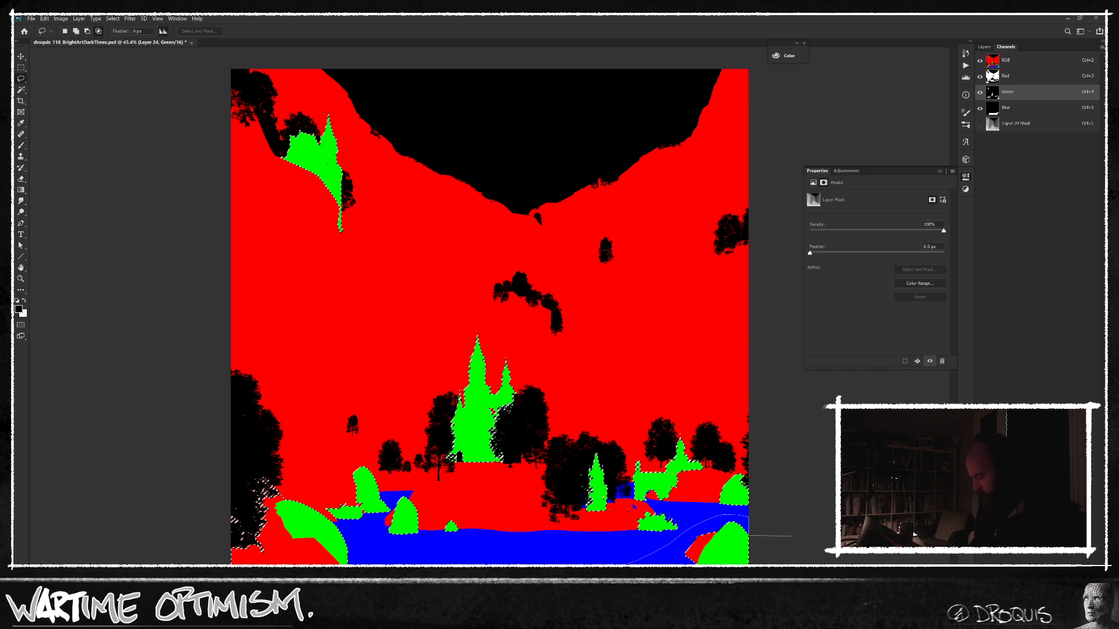
pyautogui.moveTo(629, 563)
pyautogui.mouseDown()
pyautogui.moveTo(384, 553)
pyautogui.moveTo(347, 535)
pyautogui.mouseUp()
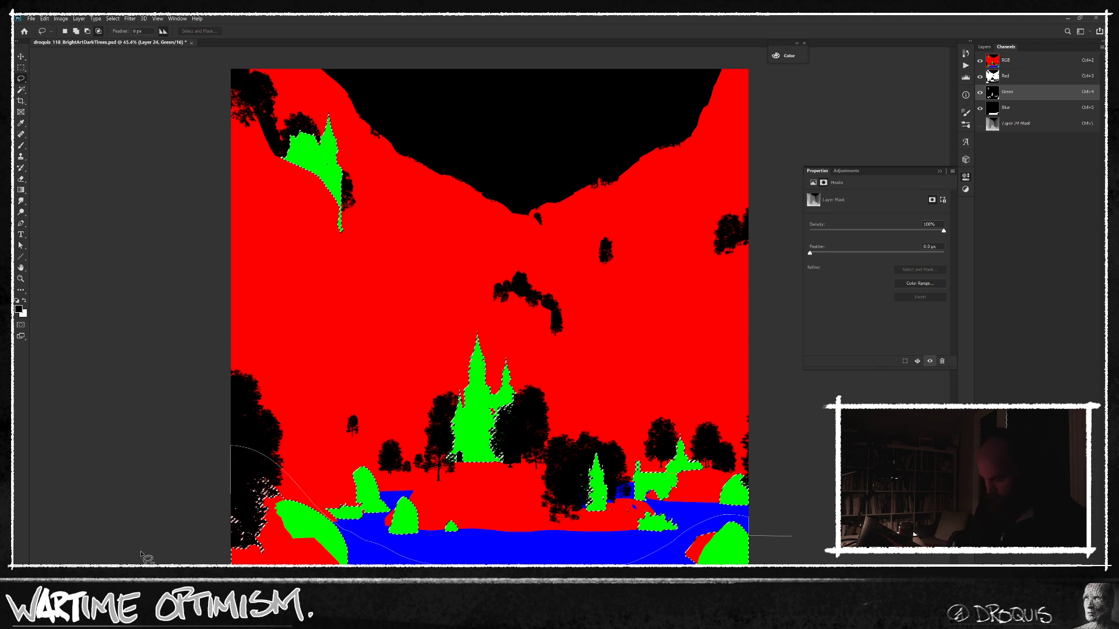
pyautogui.moveTo(231, 577)
pyautogui.mouseDown()
pyautogui.moveTo(612, 588)
pyautogui.moveTo(787, 568)
pyautogui.mouseUp()
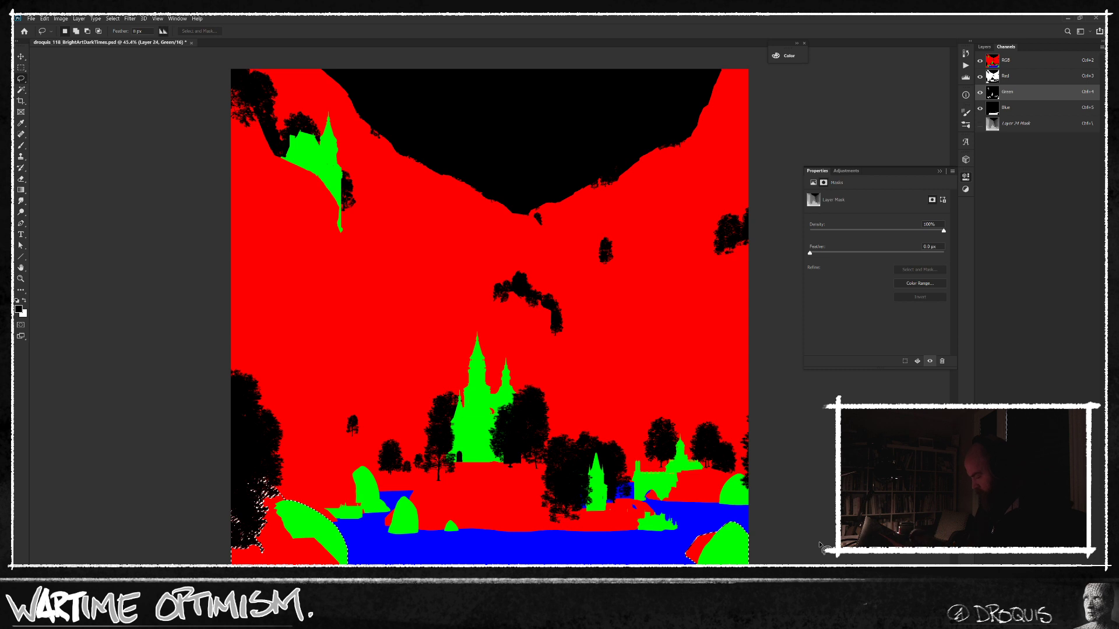
# Step: Reactivate the RGB composite channel and show all layers of the painting again
pyautogui.click(1005, 59)
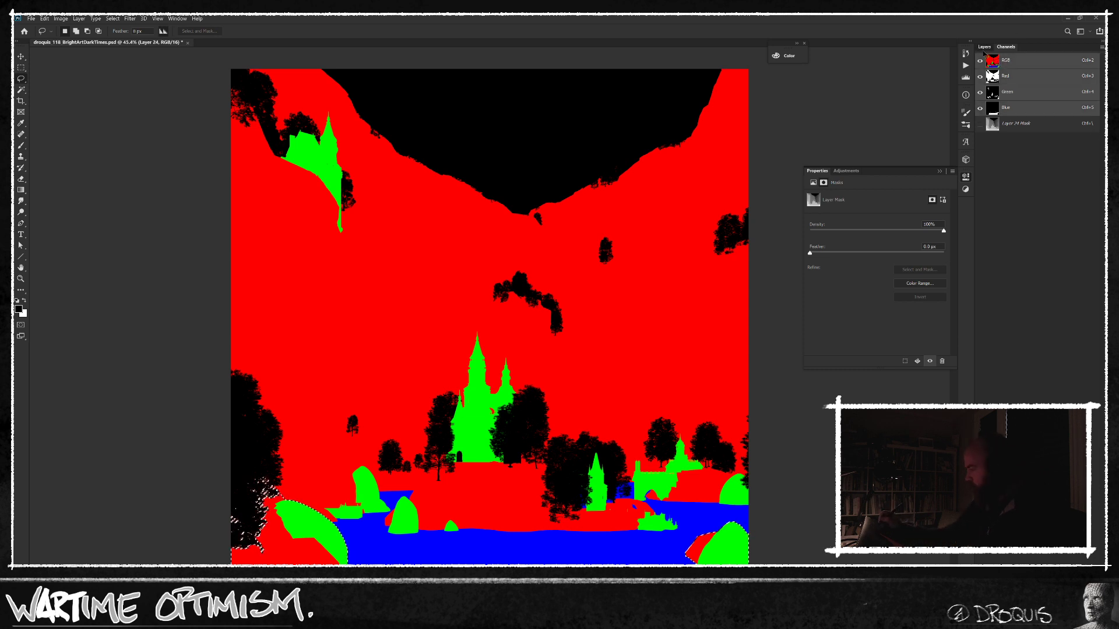
pyautogui.click(984, 47)
pyautogui.keyDown('alt'); pyautogui.click(982, 528); pyautogui.keyUp('alt')
pyautogui.scroll(2, 991, 513)
pyautogui.scroll(2, 1026, 233)
# Step: Replace Layer 24's depth mask with one made from the foreground selection, and invert the new mask
pyautogui.rightClick(1017, 116)
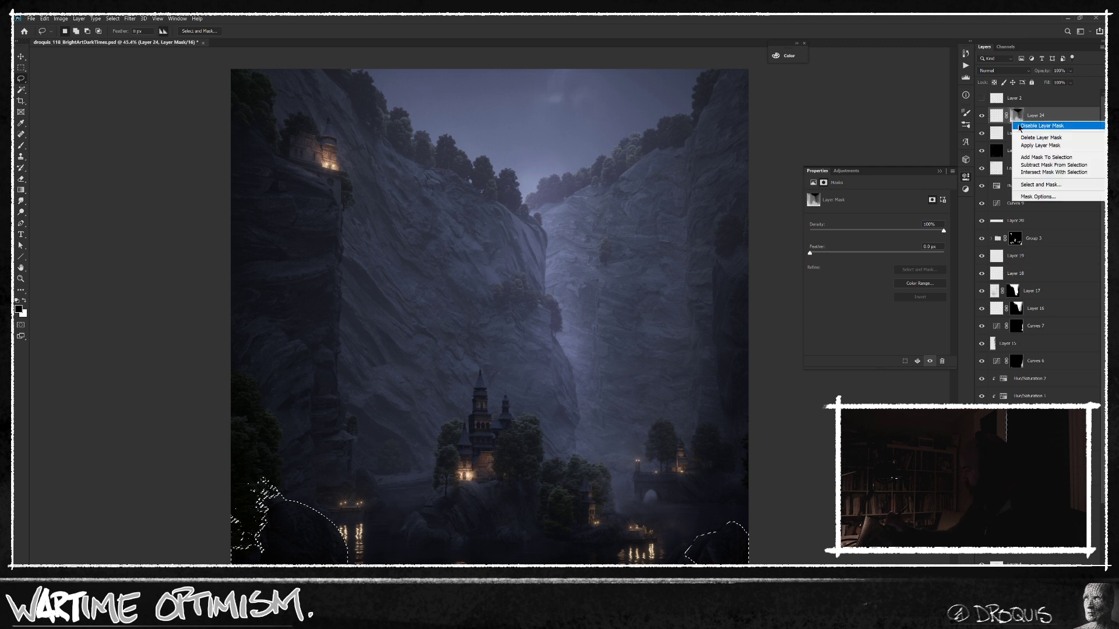
pyautogui.click(1037, 137)
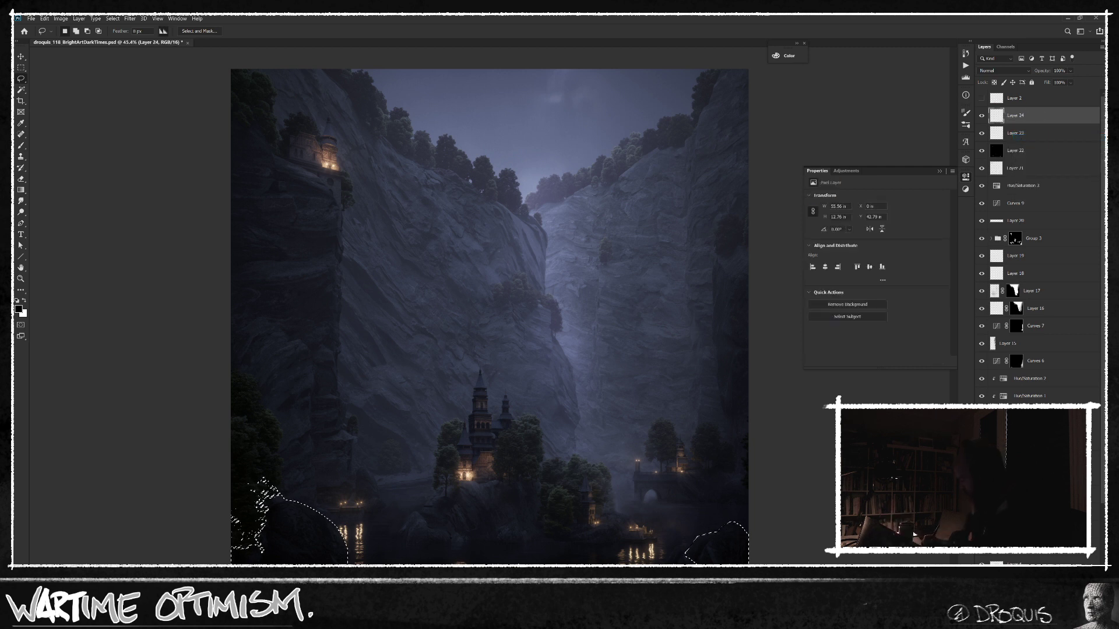
pyautogui.click(1014, 116)
pyautogui.keyDown('alt'); pyautogui.click(1016, 119); pyautogui.keyUp('alt')
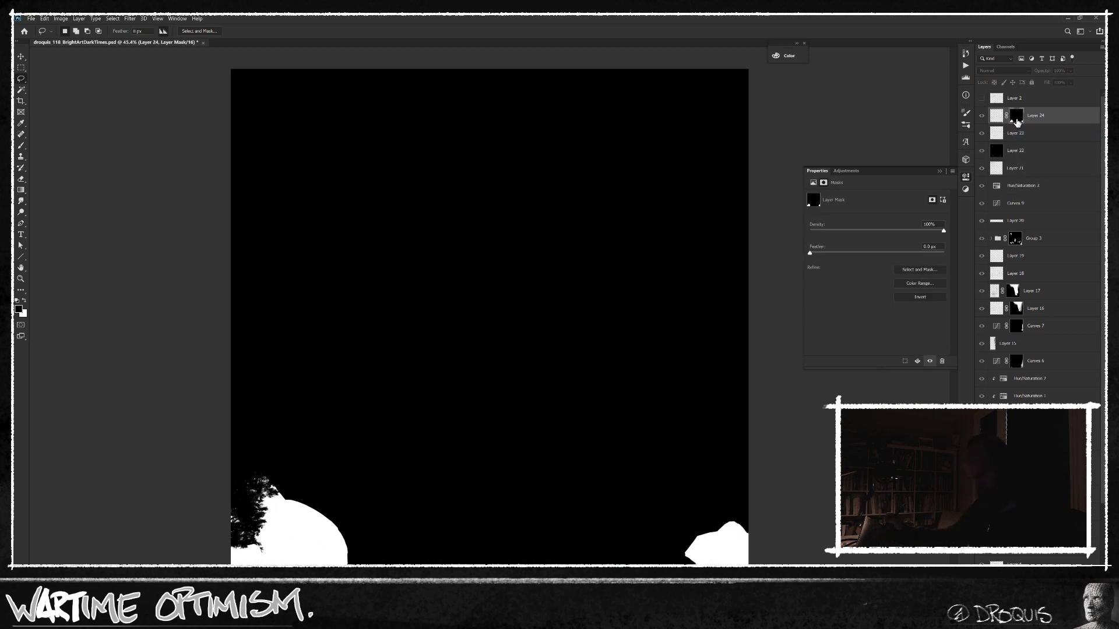
pyautogui.keyDown('alt'); pyautogui.click(1017, 121); pyautogui.keyUp('alt')
pyautogui.press('v')
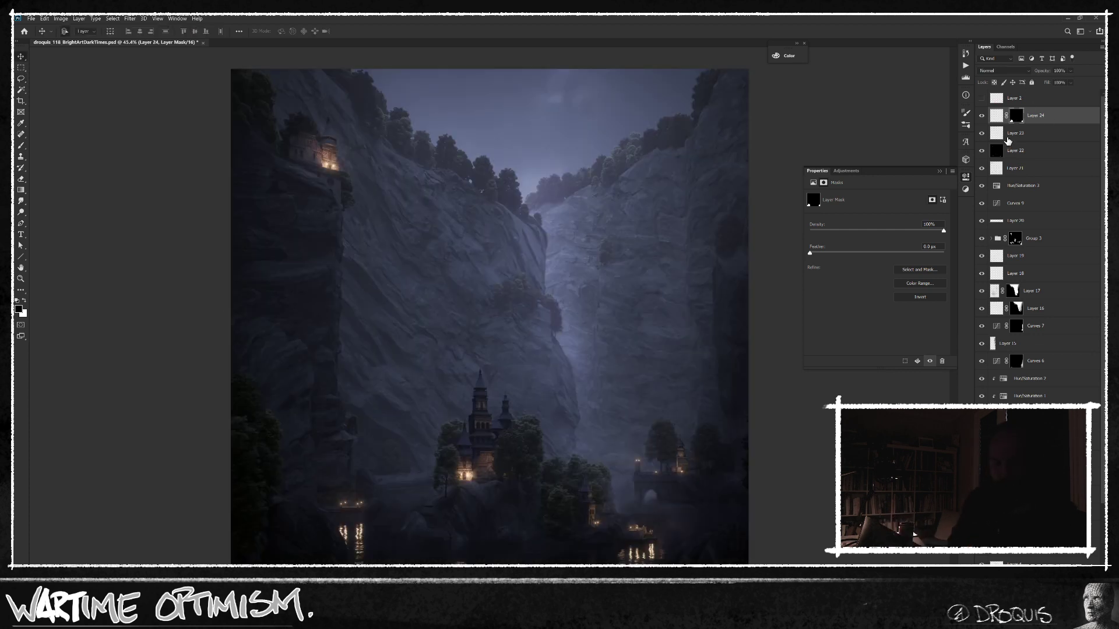
pyautogui.hotkey('ctrl', 'i')
# Step: Set Layer 24's blend mode to Screen and choose a flat, textured brush tip
pyautogui.press('b')
pyautogui.rightClick(610, 345)
pyautogui.click(1002, 70)
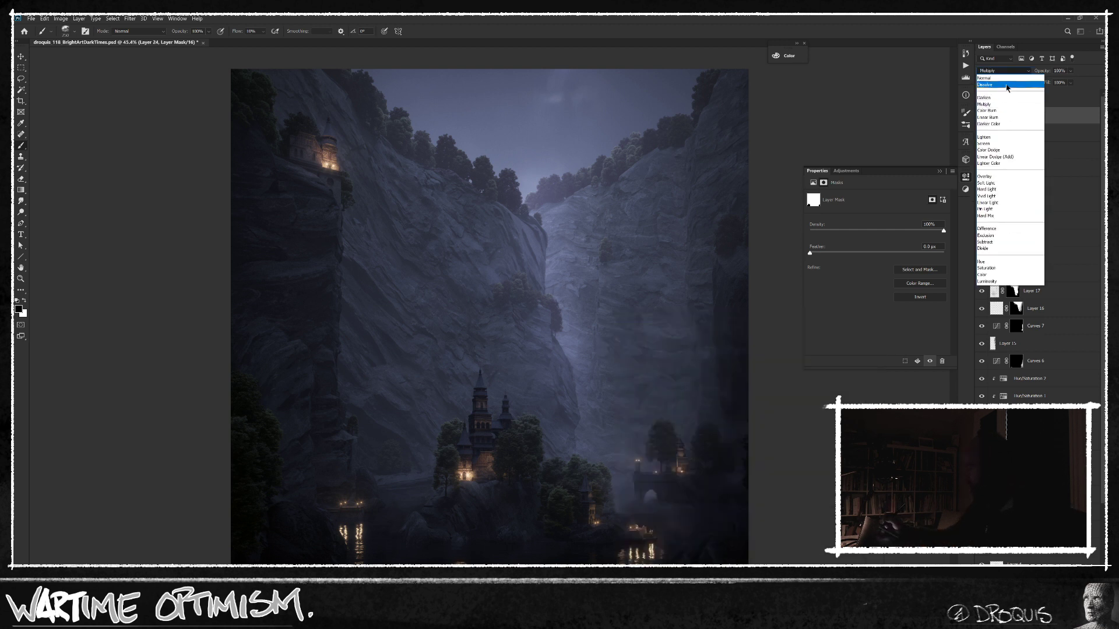
pyautogui.click(1002, 143)
pyautogui.rightClick(613, 344)
pyautogui.click(770, 402)
pyautogui.press('Escape')
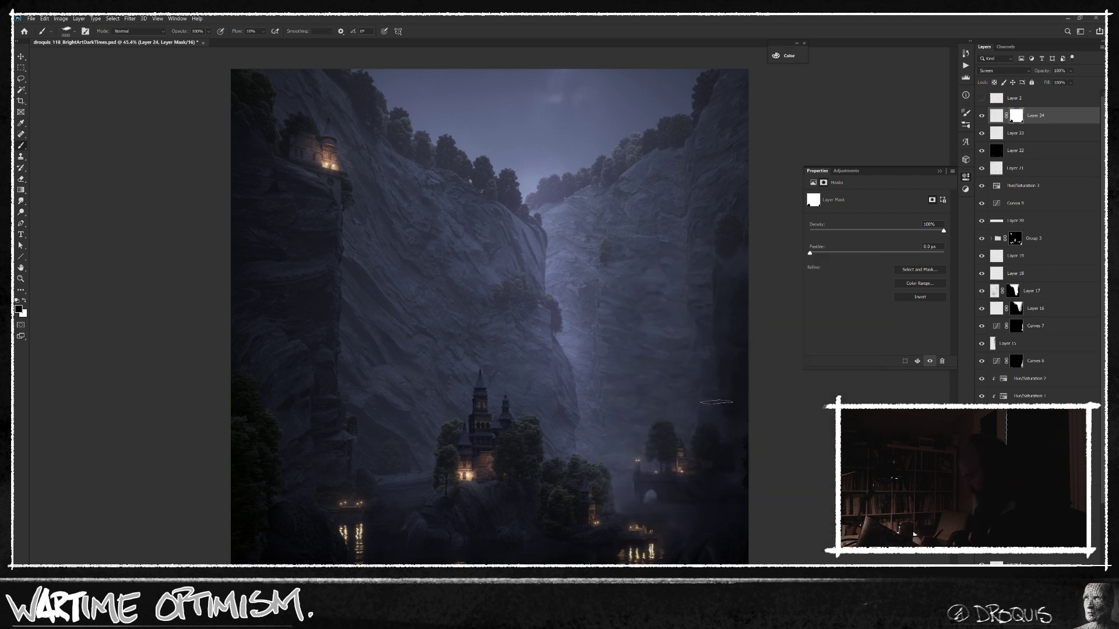
# Step: Check Layer 24's mask on its own, return to the layer's pixels and brush mist over the lake with sampled colours
pyautogui.rightClick(680, 392)
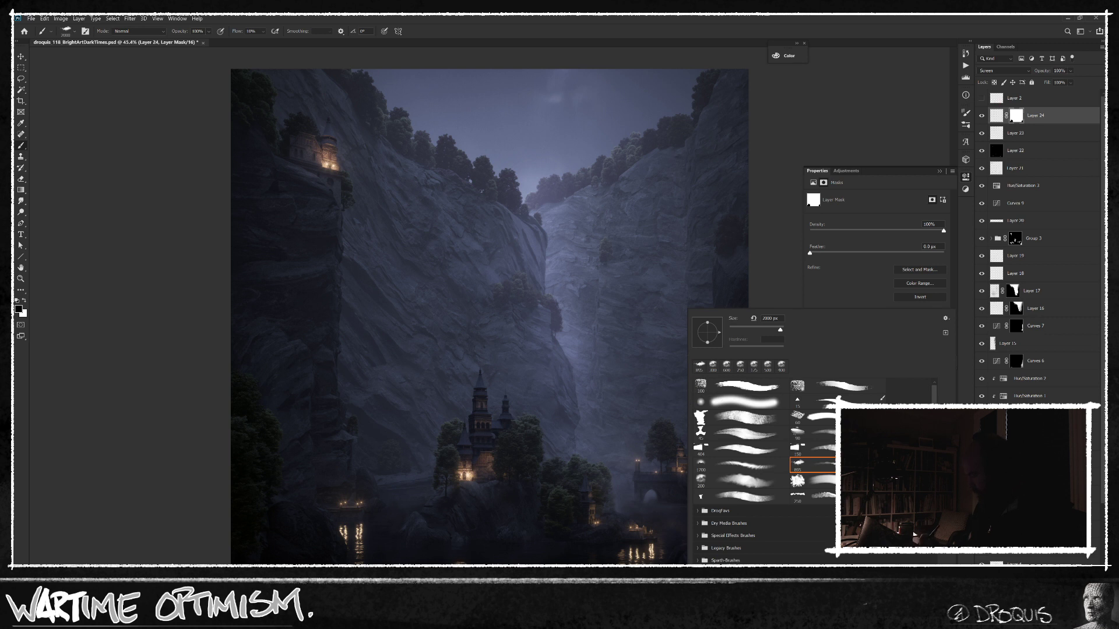
pyautogui.press('Escape')
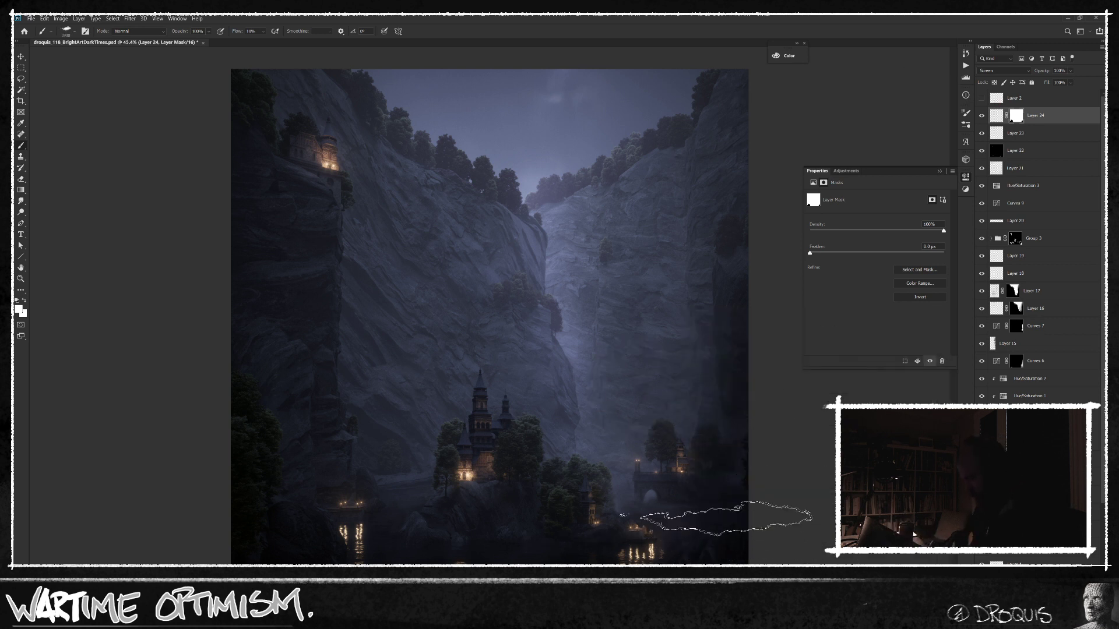
pyautogui.keyDown('alt'); pyautogui.click(1017, 116); pyautogui.keyUp('alt')
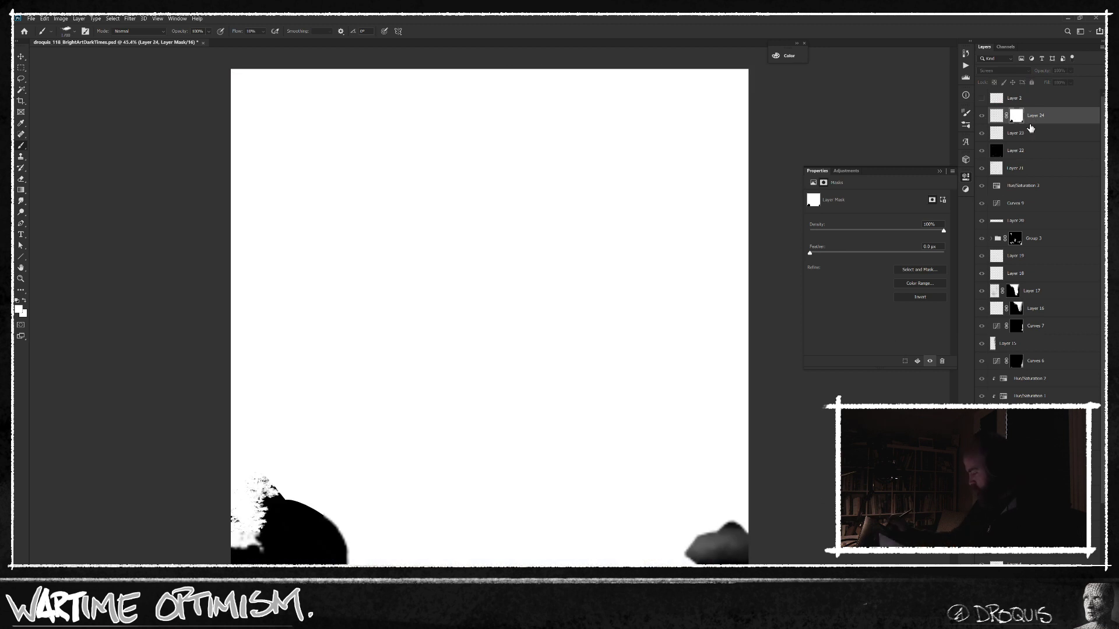
pyautogui.click(997, 116)
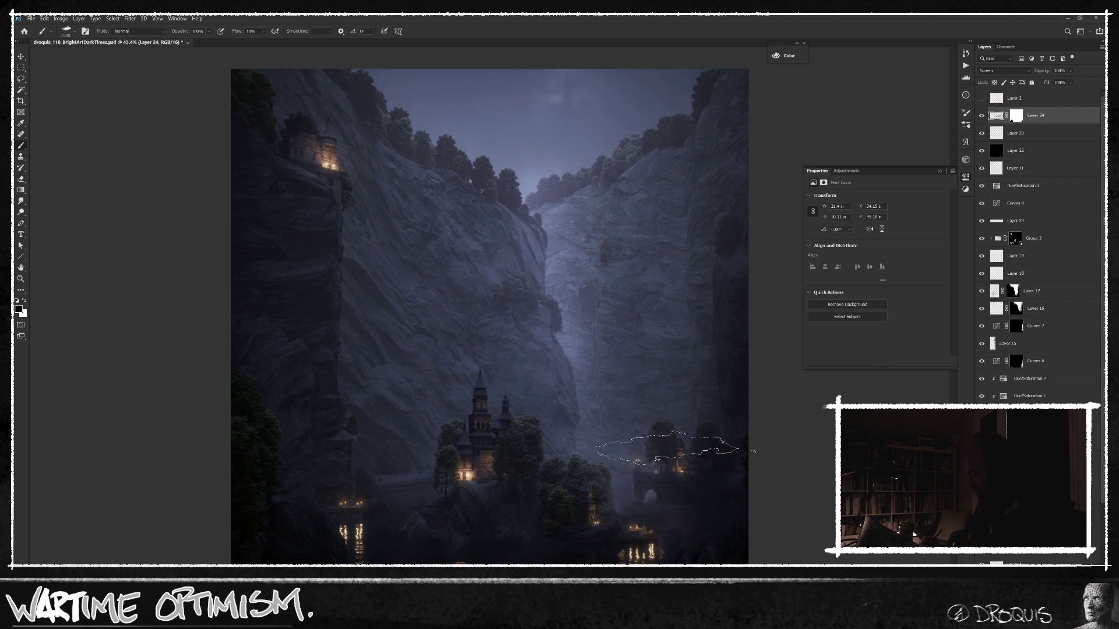
pyautogui.keyDown('alt'); pyautogui.click(620, 365); pyautogui.keyUp('alt')
pyautogui.moveTo(723, 543)
pyautogui.mouseDown()
pyautogui.moveTo(623, 548)
pyautogui.moveTo(647, 558)
pyautogui.mouseUp()
pyautogui.moveTo(737, 522)
pyautogui.mouseDown()
pyautogui.moveTo(570, 547)
pyautogui.moveTo(420, 545)
pyautogui.moveTo(284, 494)
pyautogui.moveTo(291, 478)
pyautogui.moveTo(245, 477)
pyautogui.moveTo(364, 528)
pyautogui.moveTo(455, 542)
pyautogui.moveTo(315, 516)
pyautogui.moveTo(262, 431)
pyautogui.moveTo(335, 446)
pyautogui.mouseUp()
pyautogui.keyDown('alt'); pyautogui.click(740, 564); pyautogui.keyUp('alt')
pyautogui.keyDown('alt'); pyautogui.click(708, 565); pyautogui.keyUp('alt')
# Step: Isolate the colour-coded tree pass, load its Blue channel as a selection and restrict it with the Lasso to the large foreground tree
pyautogui.press('l')
pyautogui.scroll(-5, 1101, 422)
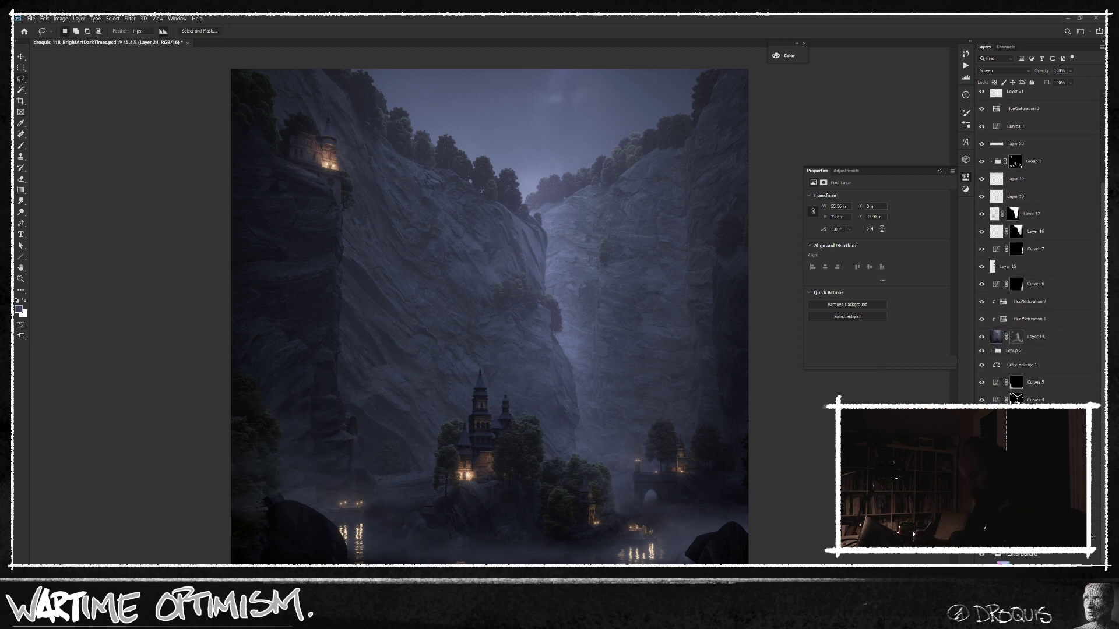
pyautogui.keyDown('alt'); pyautogui.click(982, 507); pyautogui.keyUp('alt')
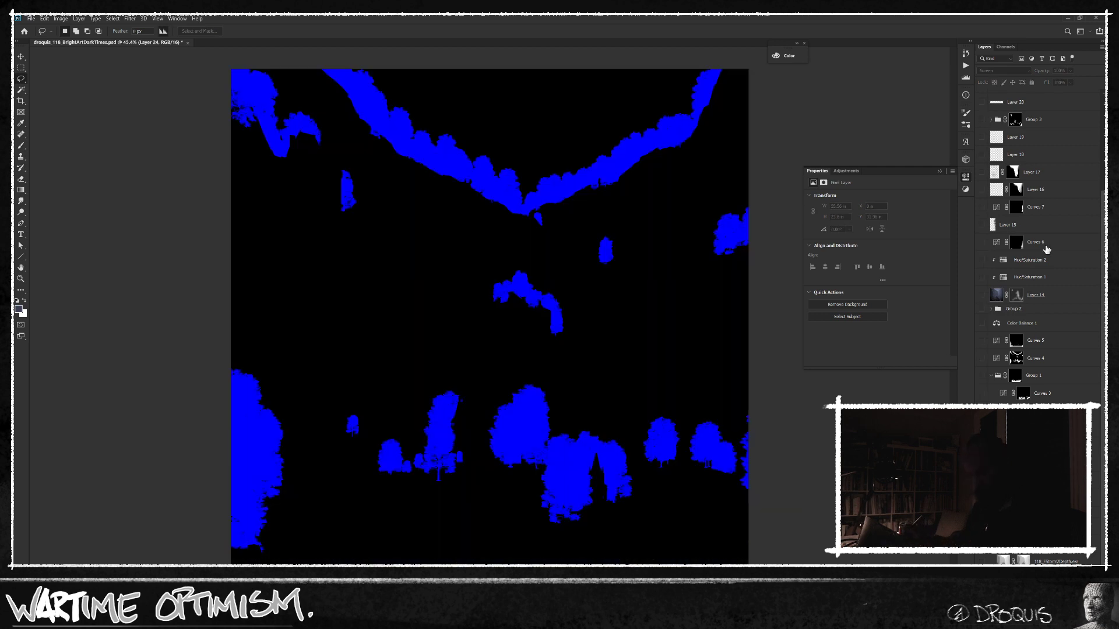
pyautogui.click(1008, 48)
pyautogui.keyDown('ctrl'); pyautogui.click(994, 60); pyautogui.keyUp('ctrl')
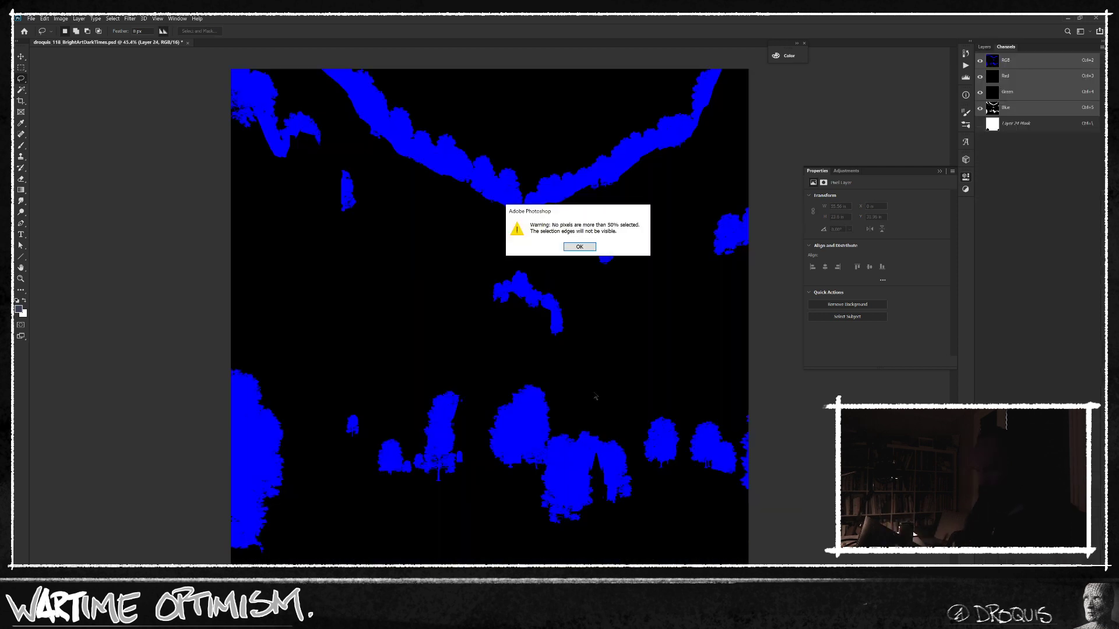
pyautogui.press('Return')
pyautogui.keyDown('ctrl'); pyautogui.click(993, 109); pyautogui.keyUp('ctrl')
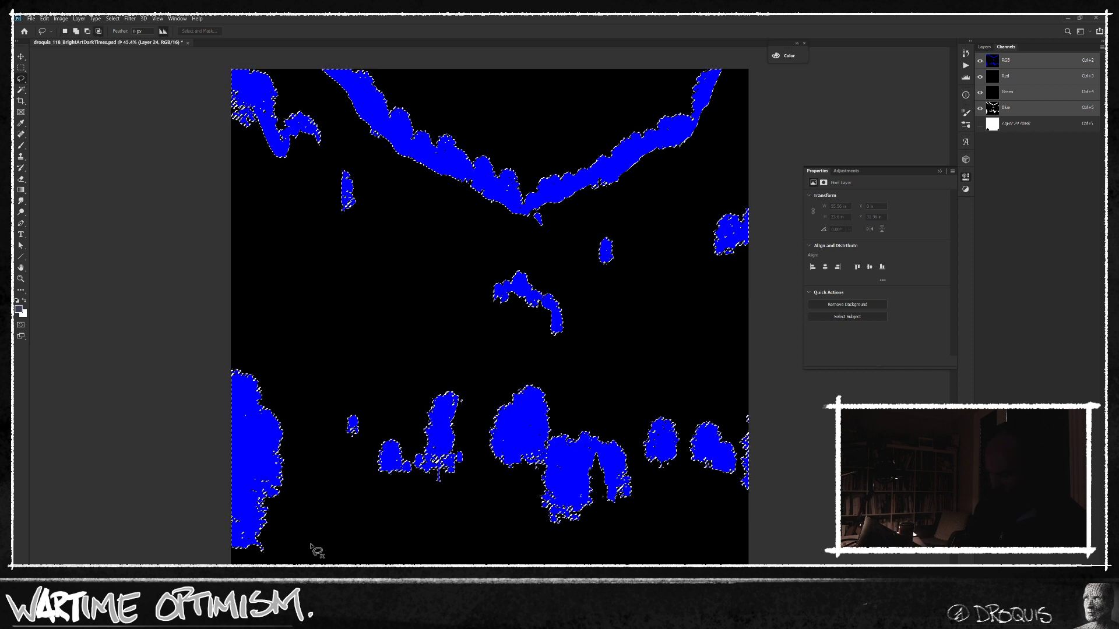
pyautogui.moveTo(286, 571)
pyautogui.keyDown('alt'); pyautogui.keyDown('shift'); pyautogui.mouseDown()
pyautogui.moveTo(268, 314)
pyautogui.moveTo(221, 571)
pyautogui.mouseUp(); pyautogui.keyUp('shift'); pyautogui.keyUp('alt')
# Step: Show the full painting again and fill the foreground tree selection with black on Layer 24's mask
pyautogui.click(986, 46)
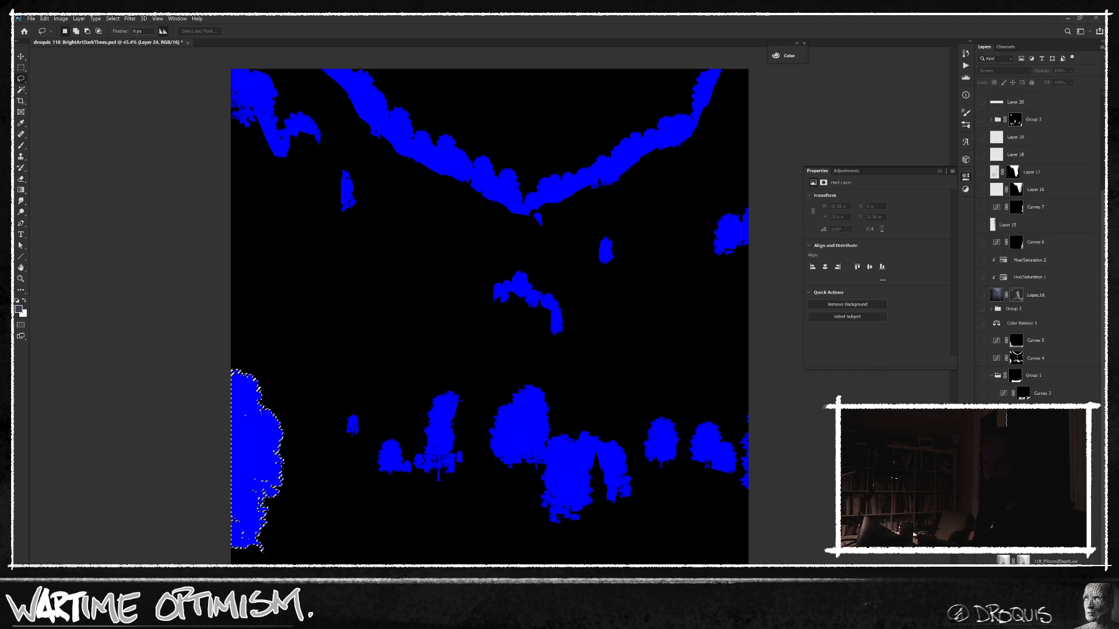
pyautogui.hotkey('ctrl', '2')
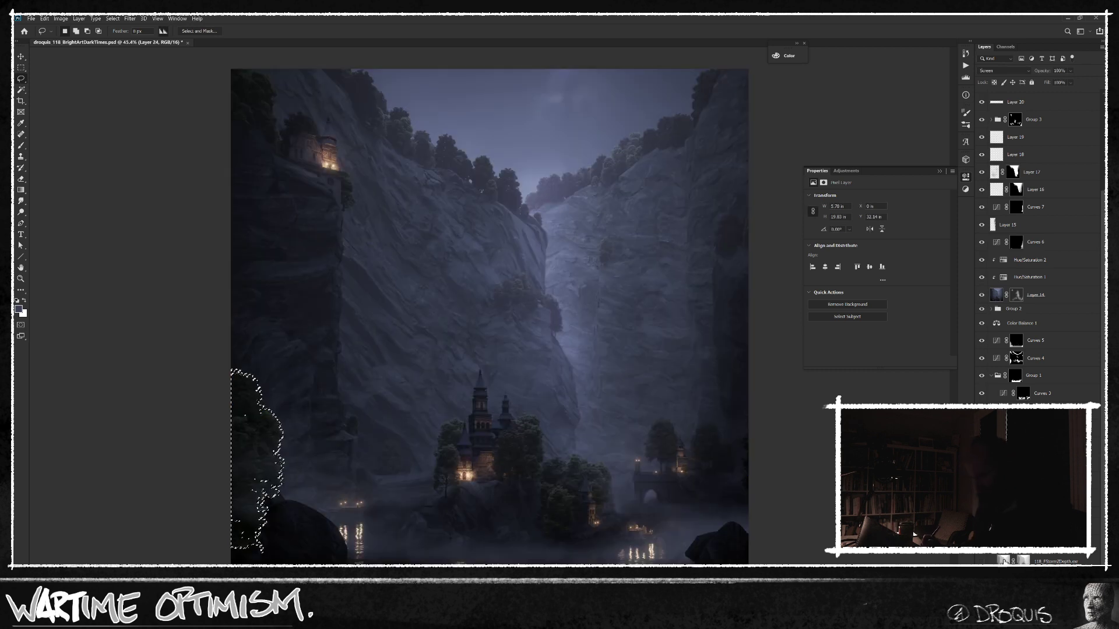
pyautogui.keyDown('alt'); pyautogui.click(1015, 119); pyautogui.keyUp('alt')
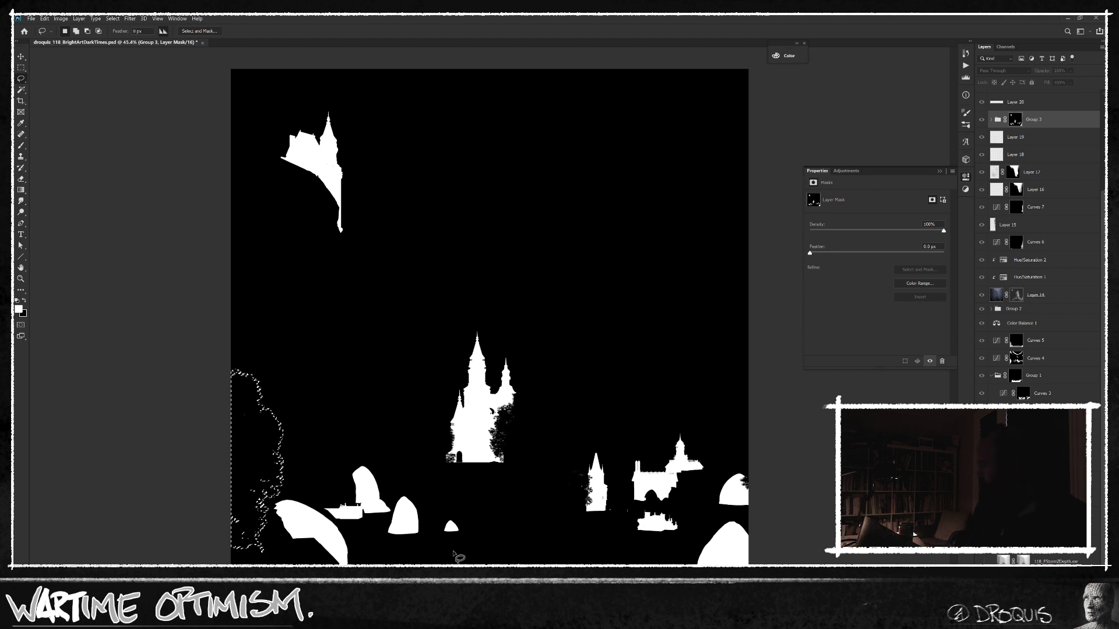
pyautogui.moveTo(1102, 200); pyautogui.dragTo(1101, 104)
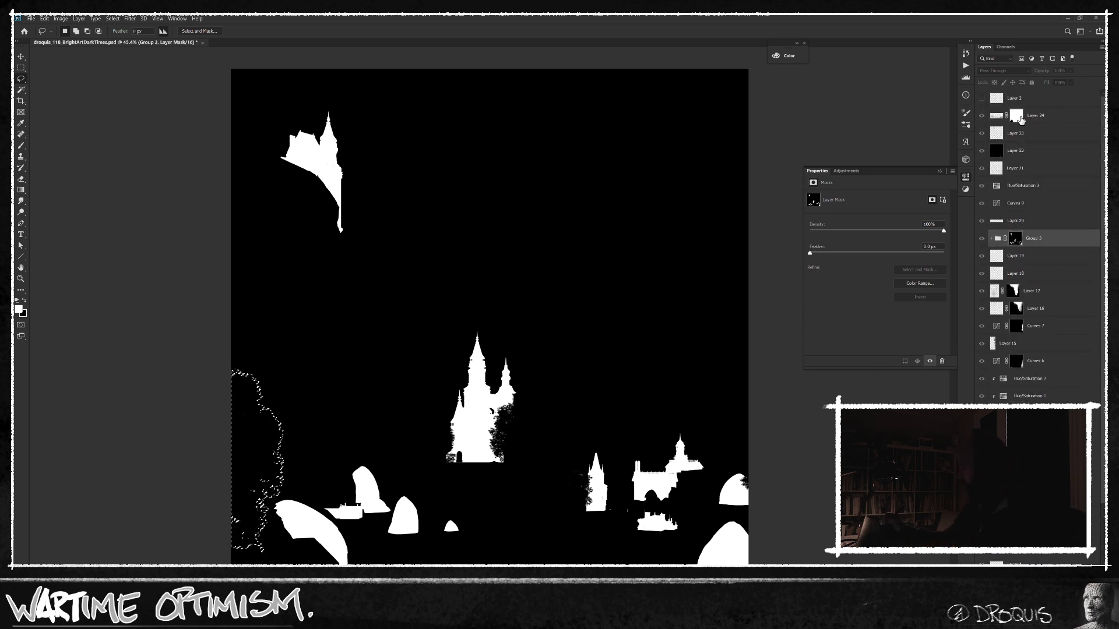
pyautogui.click(1018, 120)
pyautogui.keyDown('alt'); pyautogui.click(1009, 115); pyautogui.keyUp('alt')
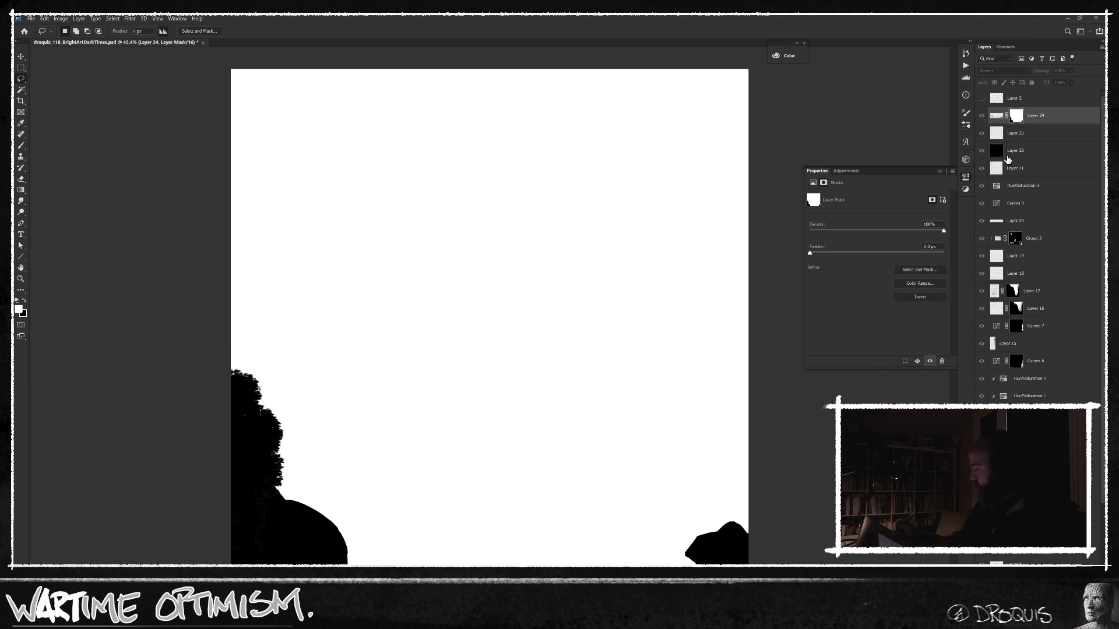
pyautogui.click(997, 115)
# Step: Outline the unmasked lower part of the foreground rock beside the lit water with the Lasso and black it out on Layer 24's mask
pyautogui.press('v')
pyautogui.press('l')
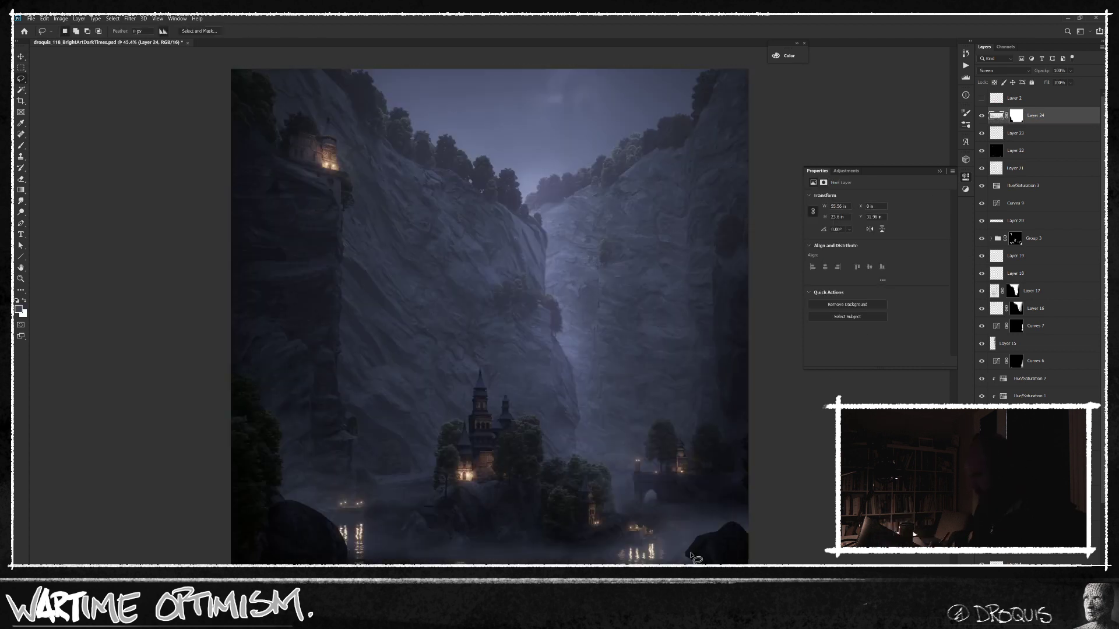
pyautogui.moveTo(701, 555); pyautogui.dragTo(759, 545)
pyautogui.moveTo(683, 493); pyautogui.dragTo(620, 457)
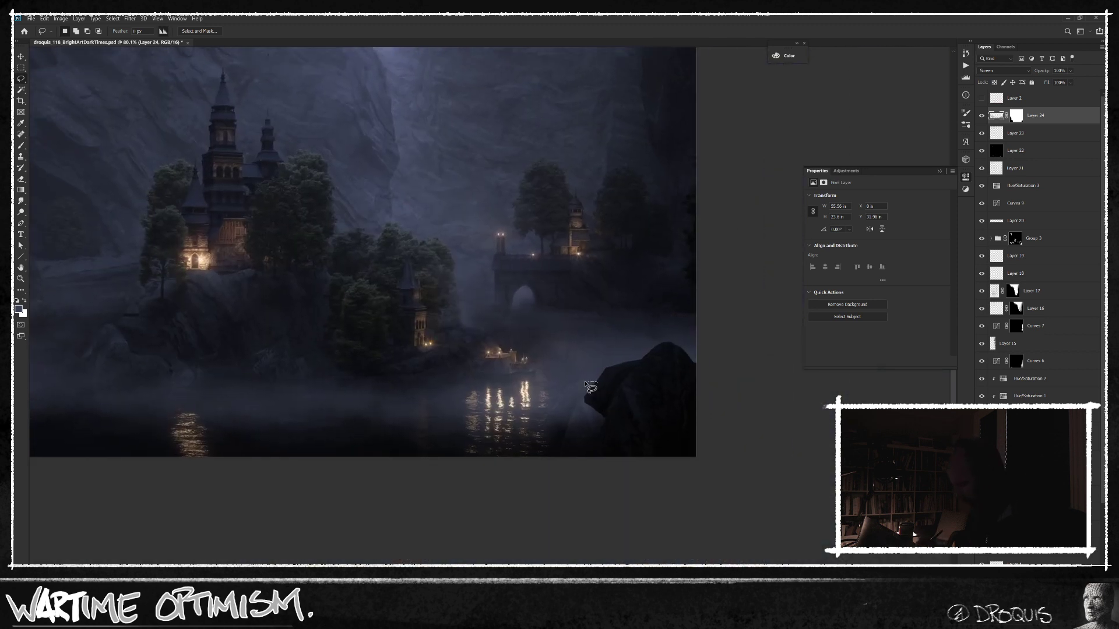
pyautogui.moveTo(565, 388); pyautogui.dragTo(559, 399)
pyautogui.moveTo(571, 435)
pyautogui.mouseDown()
pyautogui.moveTo(679, 482)
pyautogui.moveTo(645, 412)
pyautogui.moveTo(624, 410)
pyautogui.mouseUp()
pyautogui.click(1018, 116)
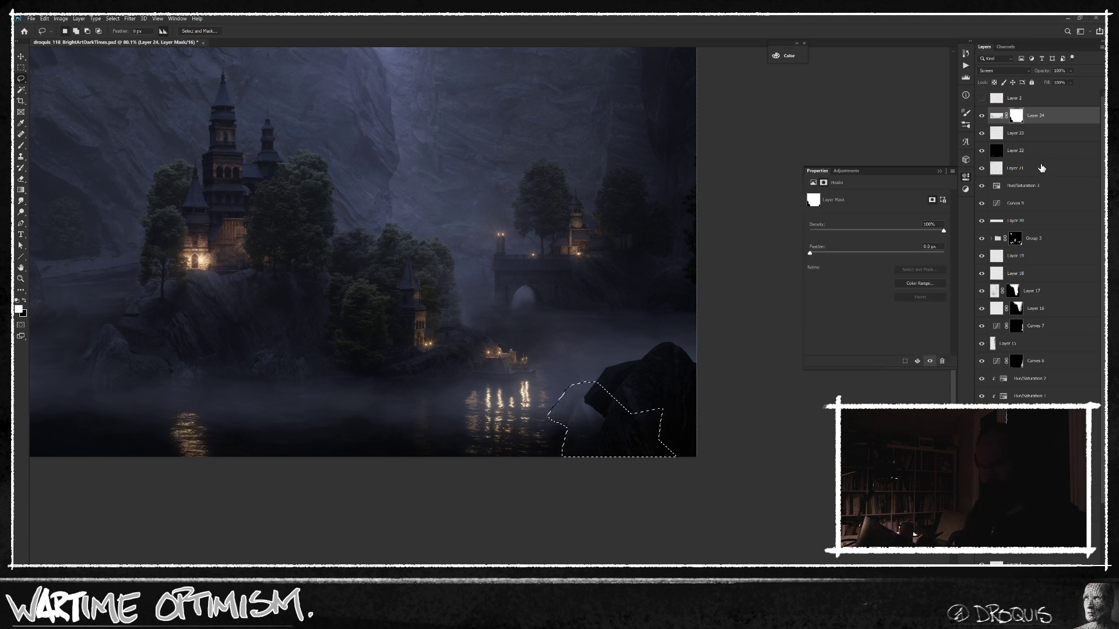
pyautogui.press('Delete')
pyautogui.hotkey('ctrl', 'd')
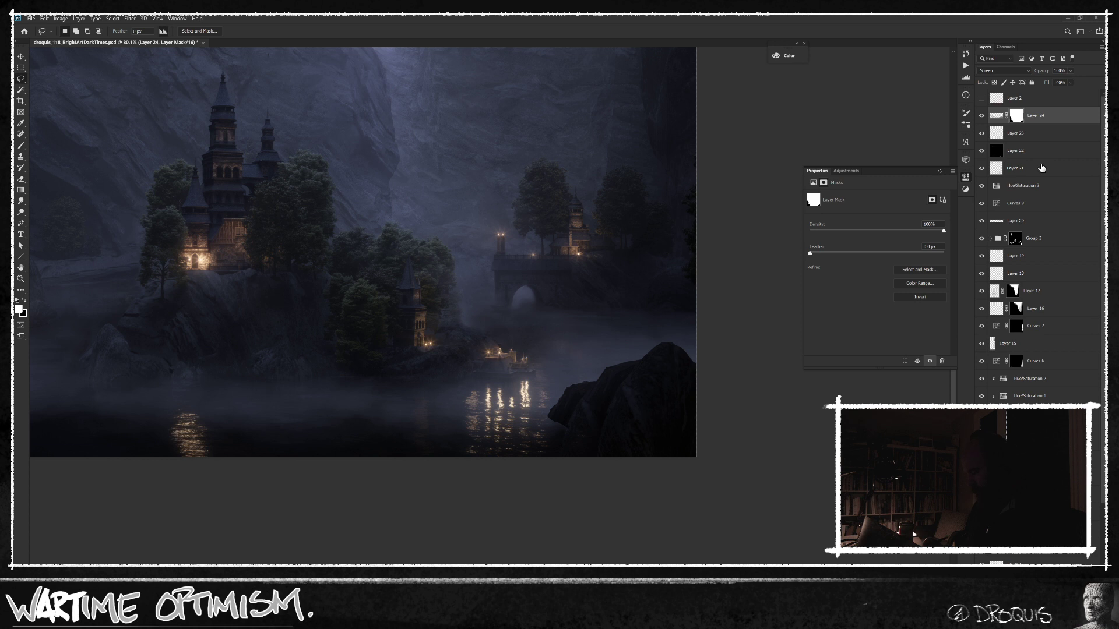
# Step: Touch up Layer 24's mask along the edge of that foreground rock with an enlarged Clone Stamp brush
pyautogui.scroll(-1, 689, 449)
pyautogui.press('s')
pyautogui.press('x')
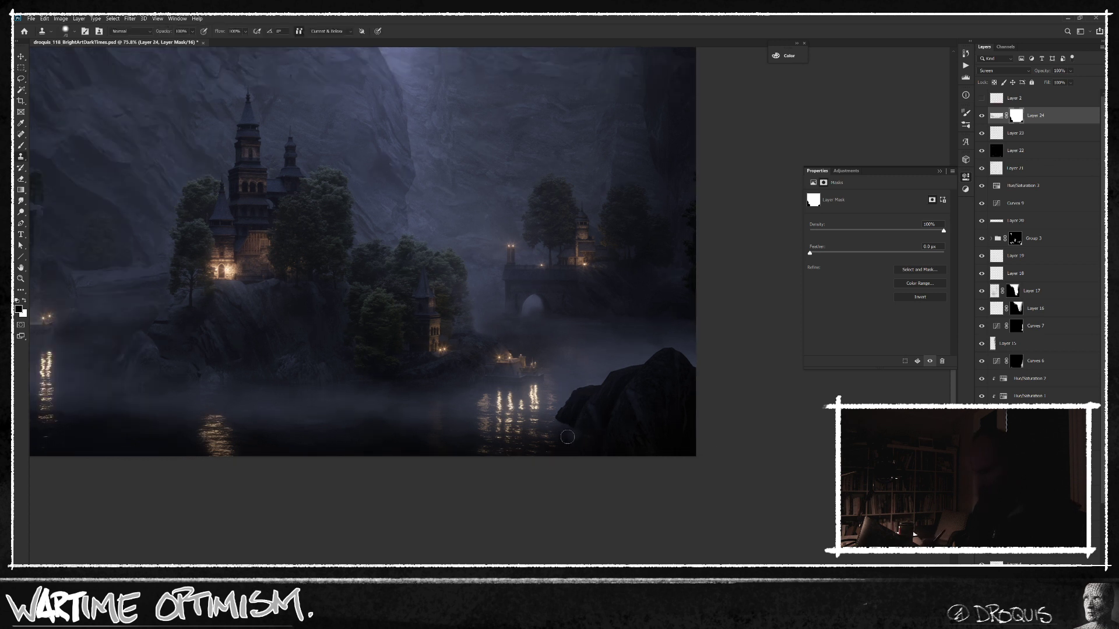
pyautogui.hotkey('ctrl', 'z')
pyautogui.press(']')
pyautogui.press(']')
pyautogui.press(']')
pyautogui.moveTo(585, 421); pyautogui.dragTo(567, 429)
pyautogui.scroll(-3, 601, 486)
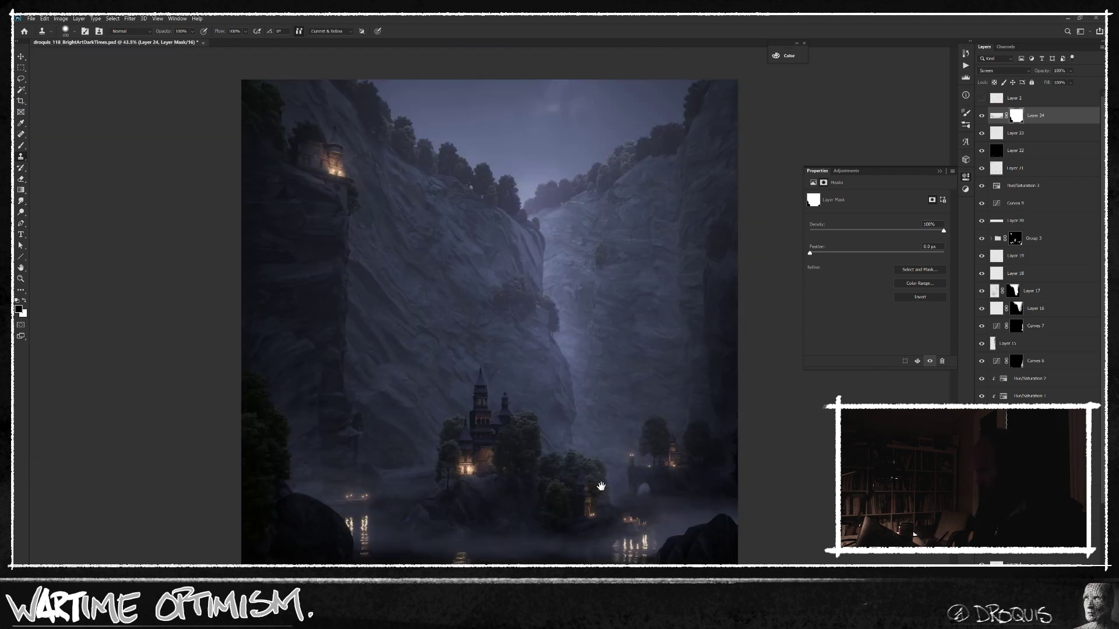
# Step: Compare the painting with and without Layer 24, set its opacity to 28%, and target its pixels with the Brush tool
pyautogui.press('b')
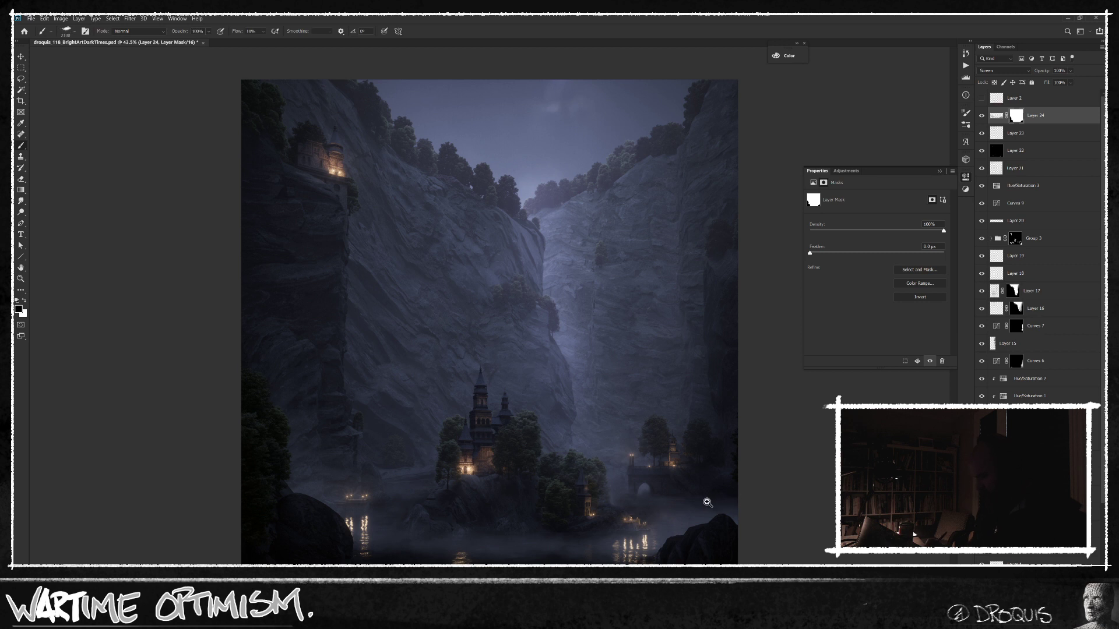
pyautogui.scroll(-2, 499, 531)
pyautogui.click(982, 116)
pyautogui.click(982, 117)
pyautogui.press('v')
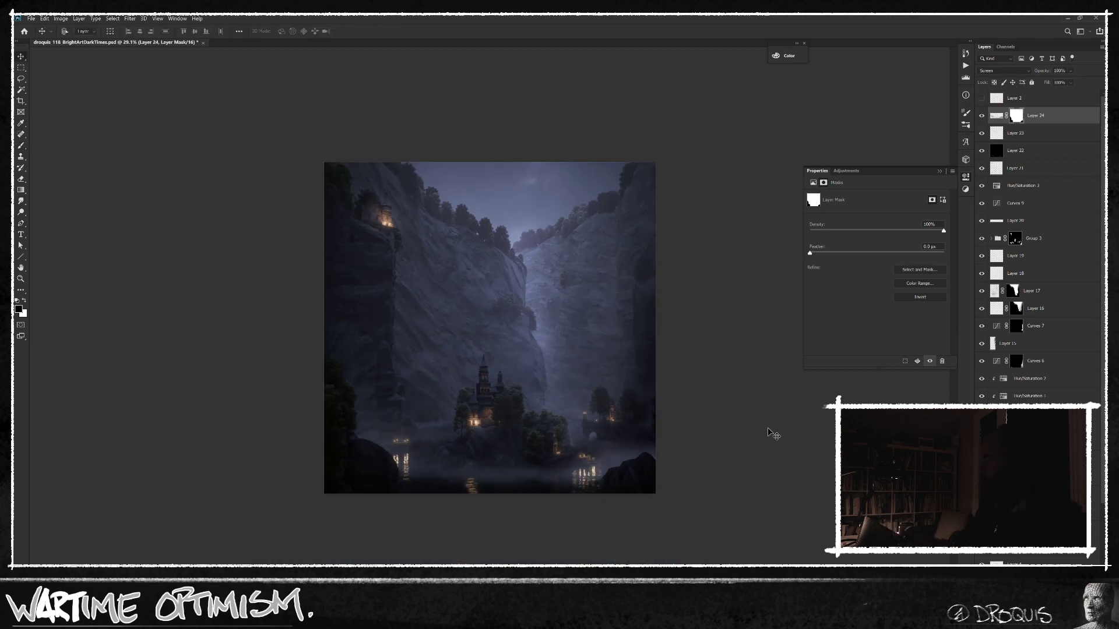
pyautogui.moveTo(1042, 71); pyautogui.dragTo(809, 80)
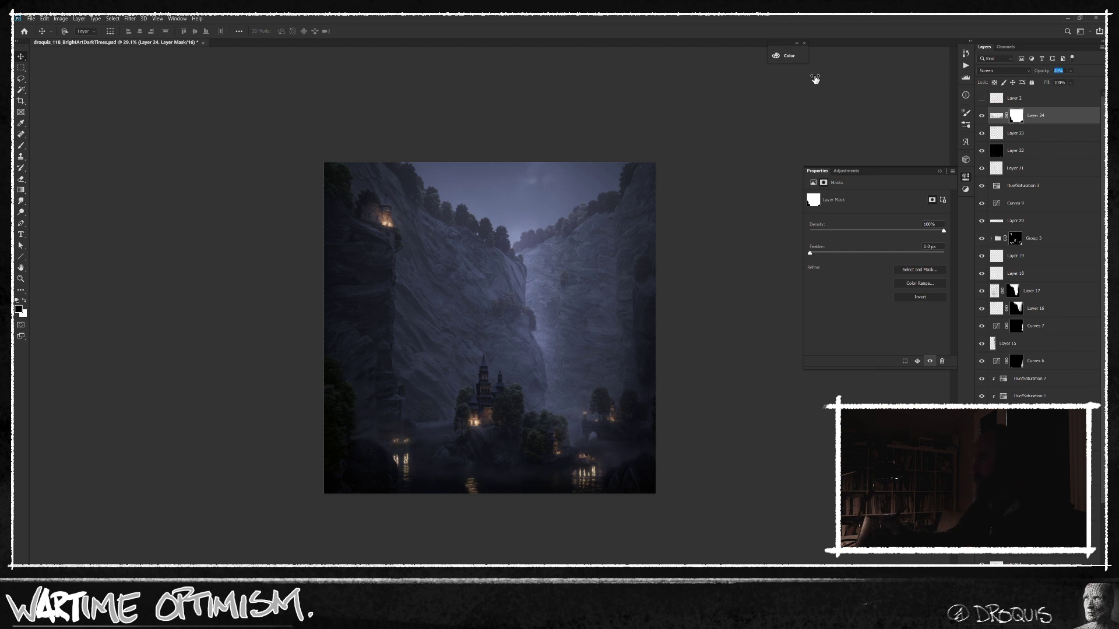
pyautogui.moveTo(816, 79); pyautogui.dragTo(818, 79)
pyautogui.click(1002, 119)
pyautogui.press('b')
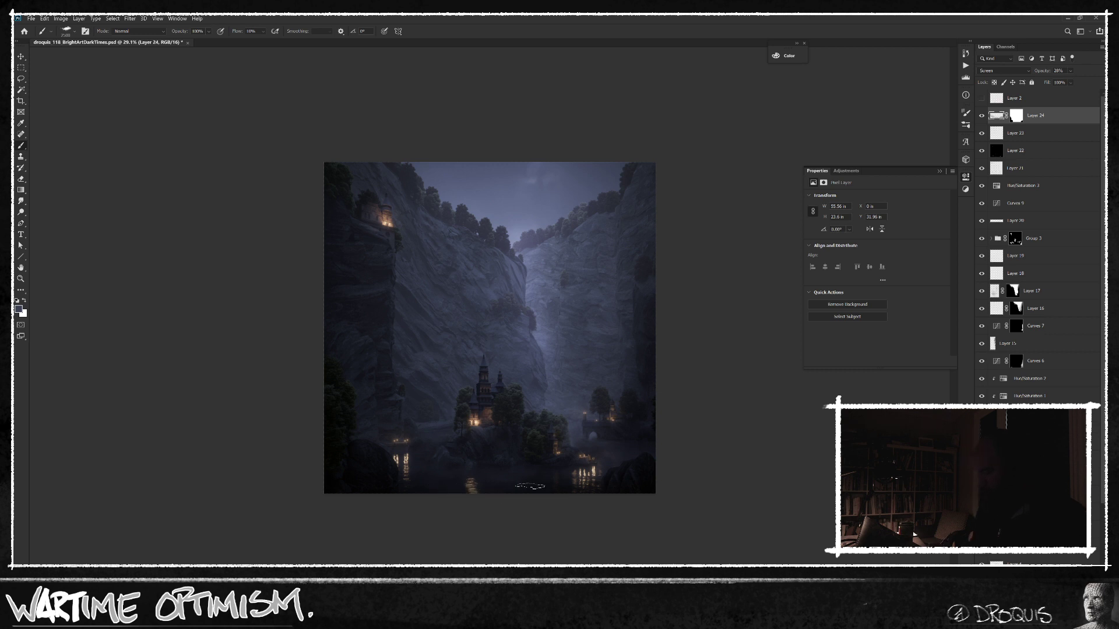
# Step: Add a Curves adjustment above Layer 24, pull the RGB curve down to darken the image, and give it a black mask
pyautogui.moveTo(523, 463); pyautogui.dragTo(528, 462)
pyautogui.moveTo(600, 523); pyautogui.dragTo(598, 496)
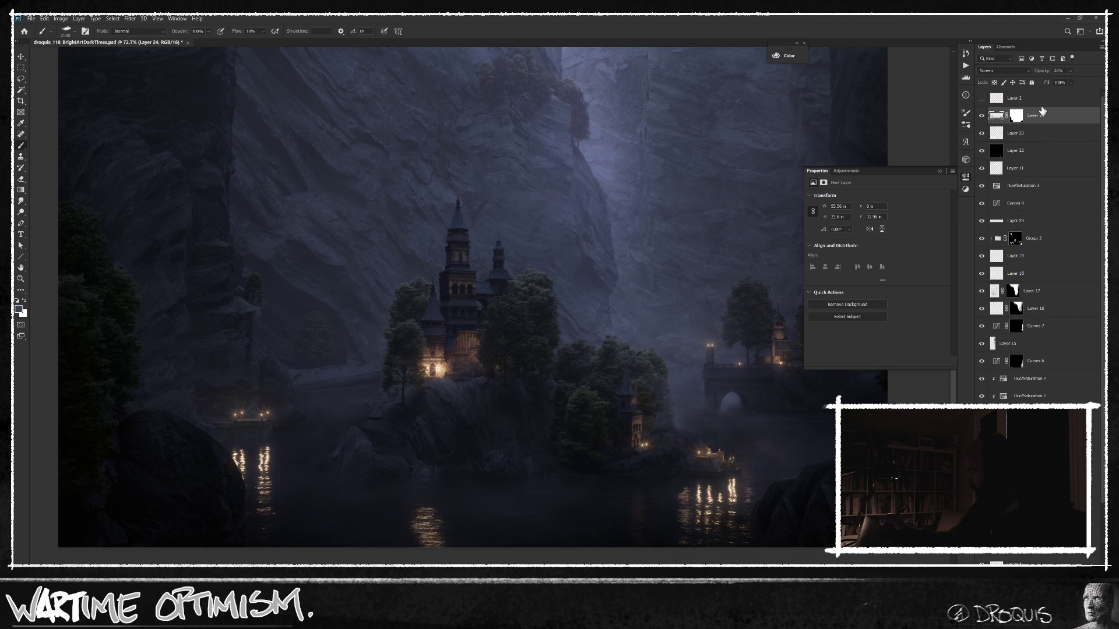
pyautogui.hotkey('ctrl', 'alt', 'shift', 'n')
pyautogui.hotkey('ctrl', 'z')
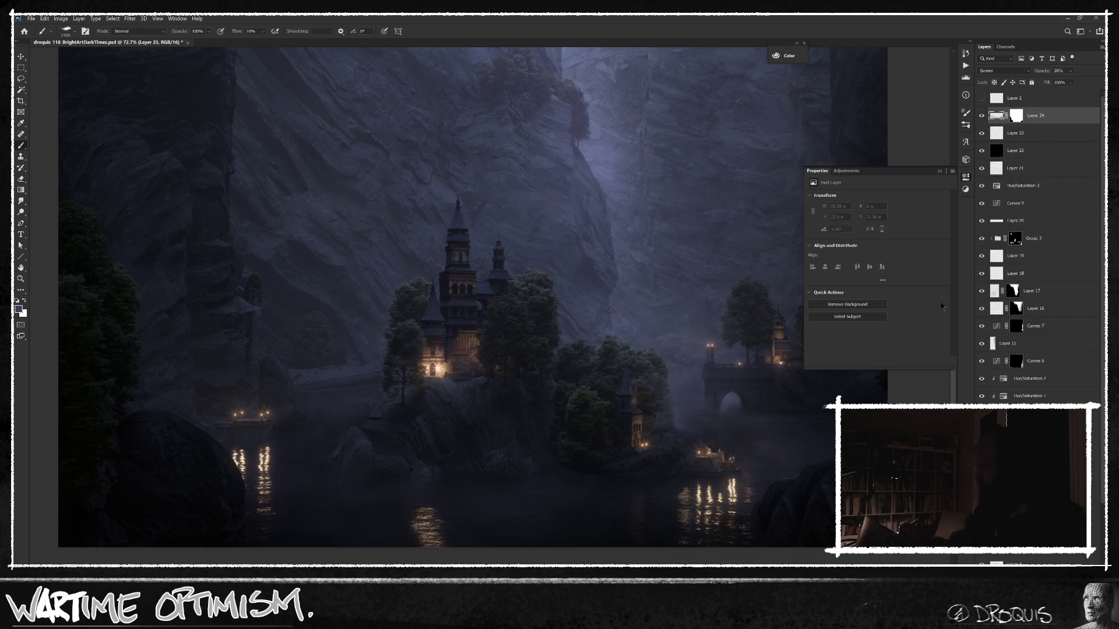
pyautogui.hotkey('ctrl', 'shift', 'm')
pyautogui.press('Return')
pyautogui.moveTo(887, 275); pyautogui.dragTo(893, 283)
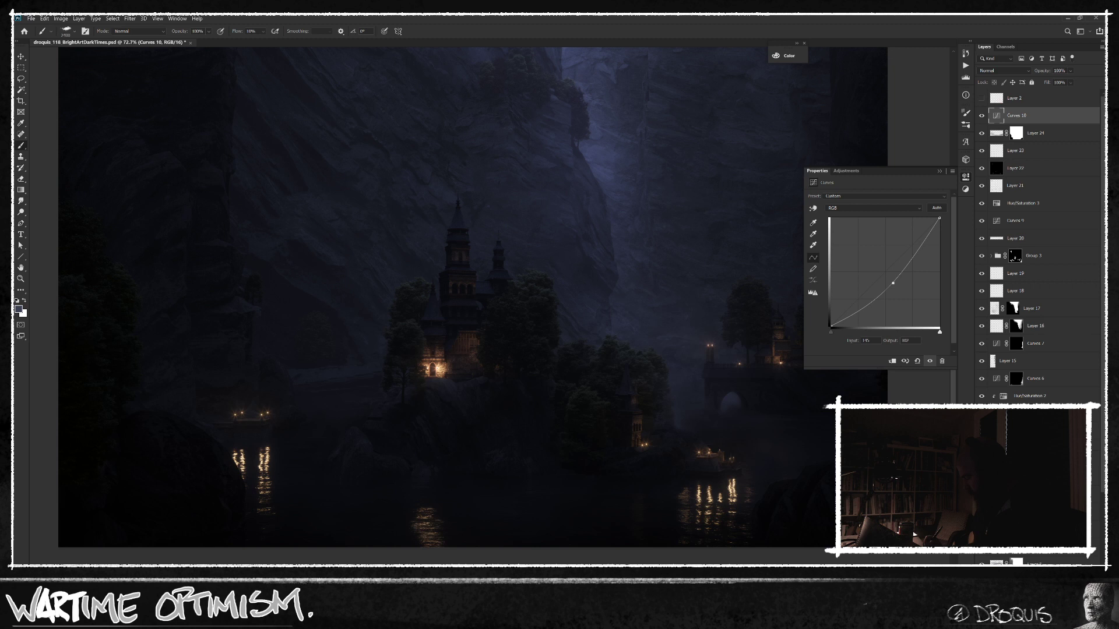
pyautogui.keyDown('alt'); pyautogui.click(1031, 606); pyautogui.keyUp('alt')
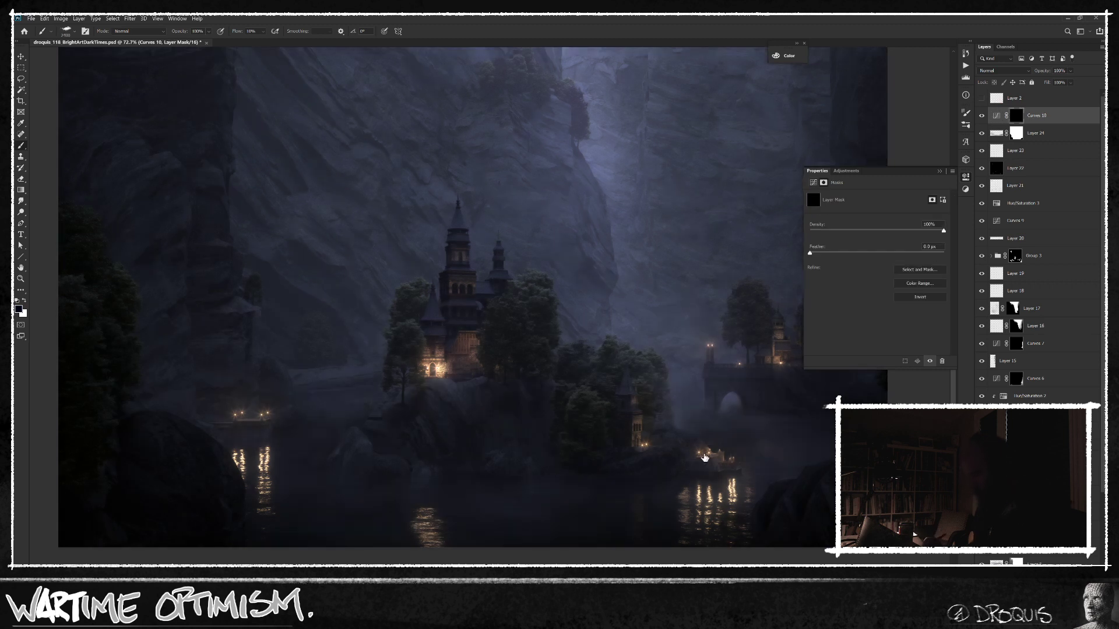
# Step: Choose a different textured brush tip at a smaller size and paint white on the Curves mask to darken the castle island's rocks
pyautogui.rightClick(520, 418)
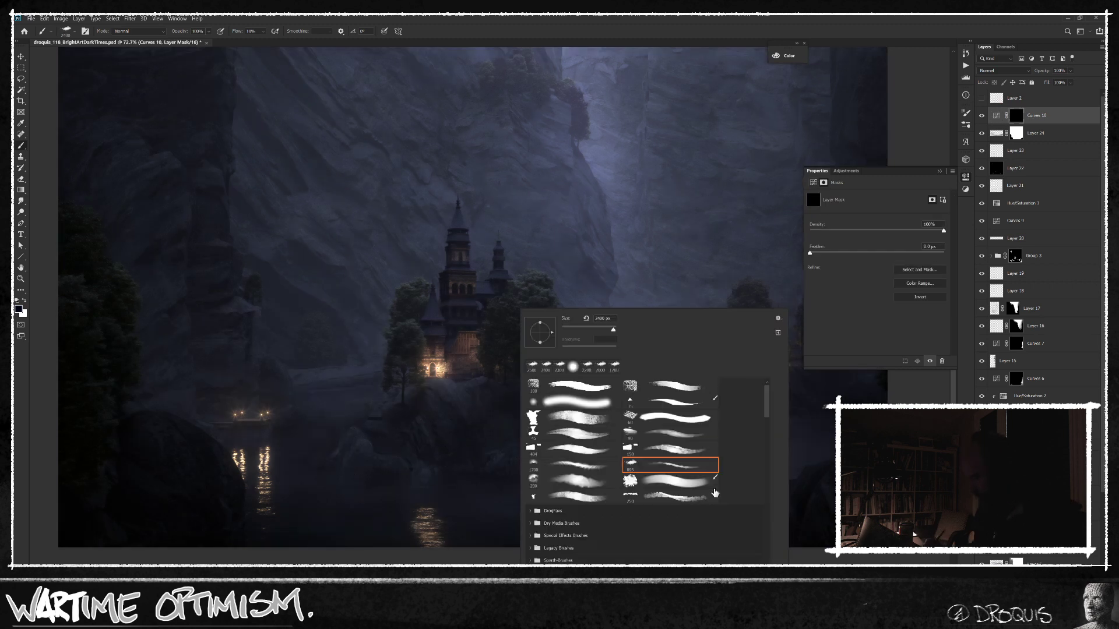
pyautogui.doubleClick(668, 435)
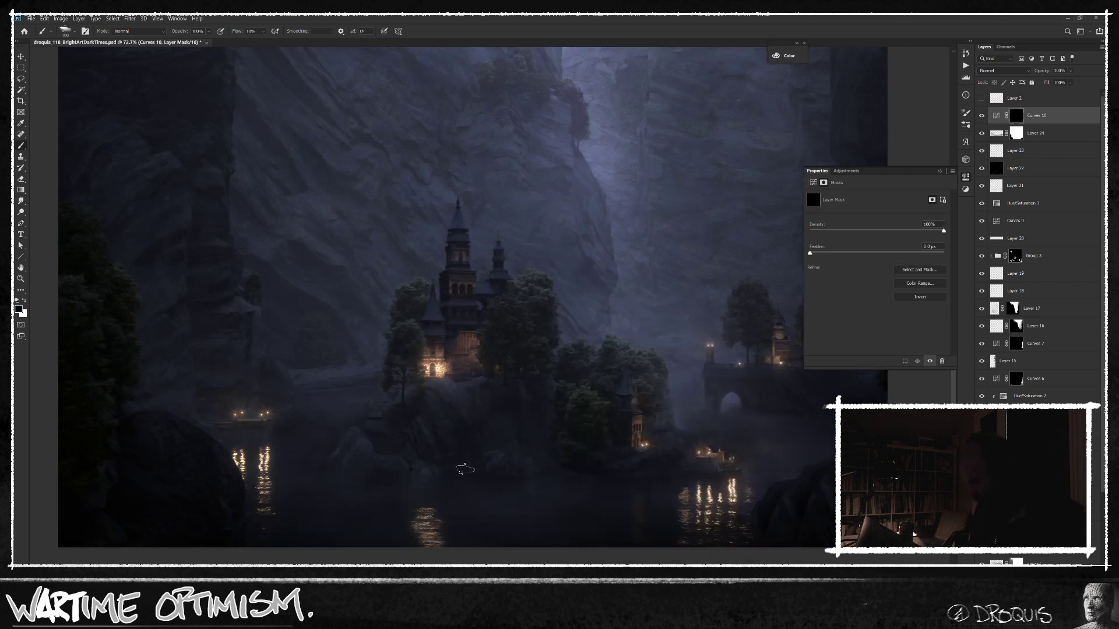
pyautogui.press('x')
pyautogui.press('x')
pyautogui.press('x')
pyautogui.press('[')
pyautogui.press('[')
pyautogui.scroll(3, 485, 477)
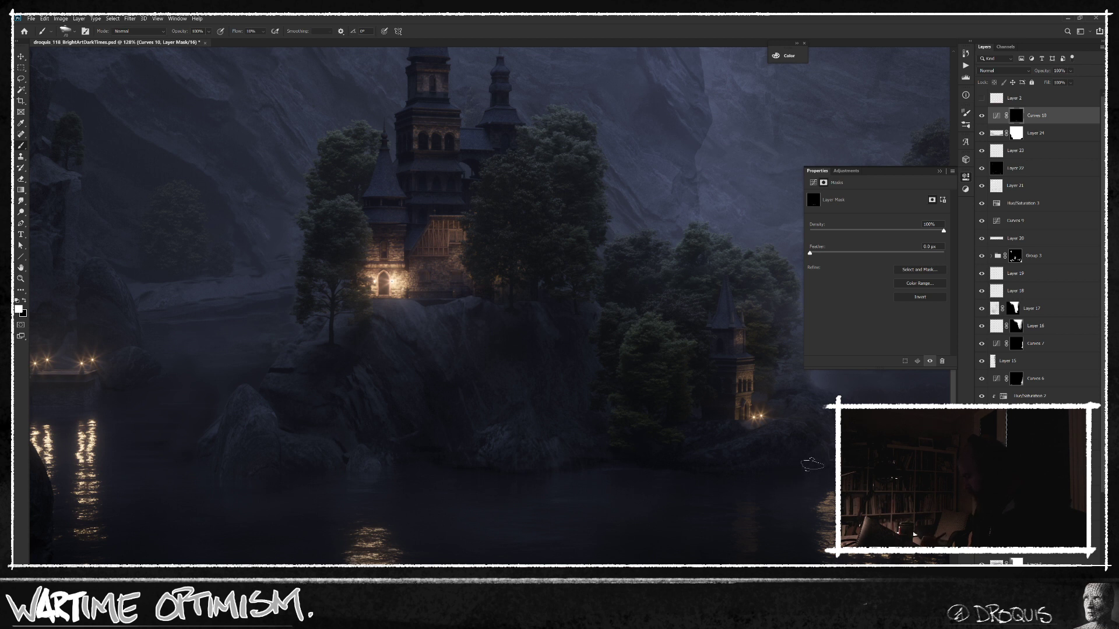
pyautogui.moveTo(579, 406)
pyautogui.mouseDown()
pyautogui.moveTo(568, 409)
pyautogui.moveTo(576, 406)
pyautogui.mouseUp()
pyautogui.moveTo(460, 338)
pyautogui.mouseDown()
pyautogui.moveTo(514, 385)
pyautogui.moveTo(532, 353)
pyautogui.mouseUp()
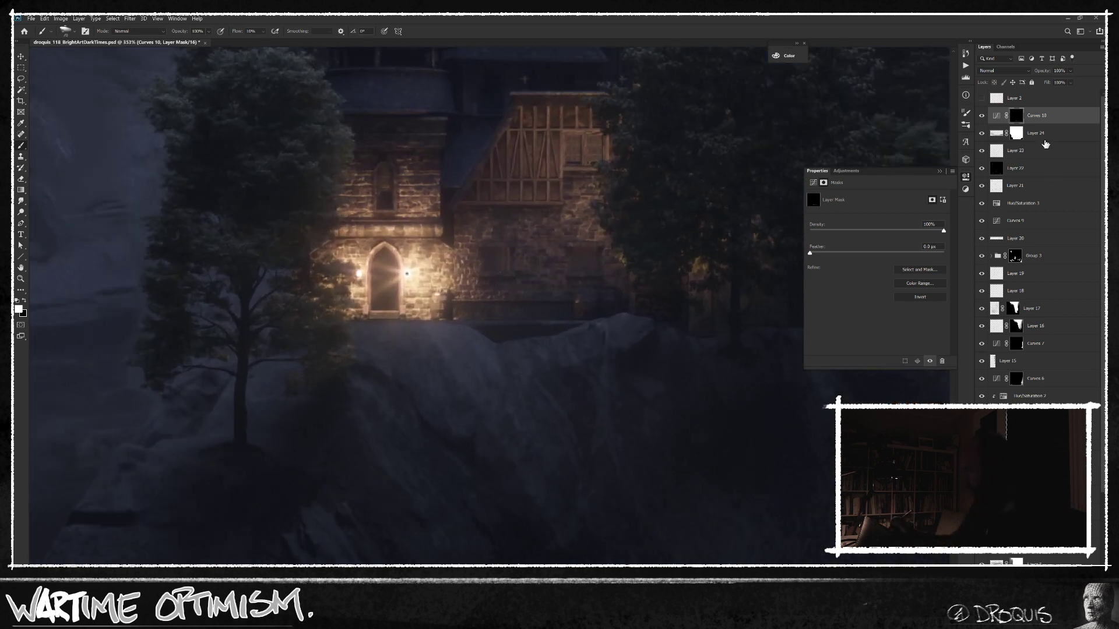
# Step: Add a new layer above the Curves adjustment and set up the Clone Stamp with a small textured brush tip
pyautogui.hotkey('ctrl', 'shift', 'alt', 'n')
pyautogui.press('x')
pyautogui.press('s')
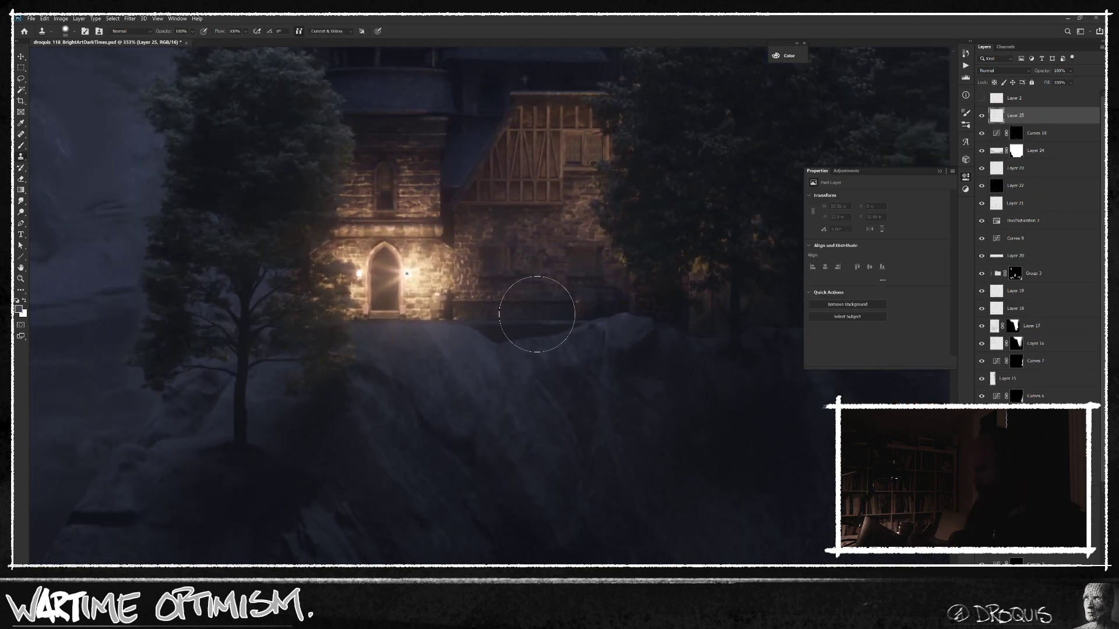
pyautogui.rightClick(527, 287)
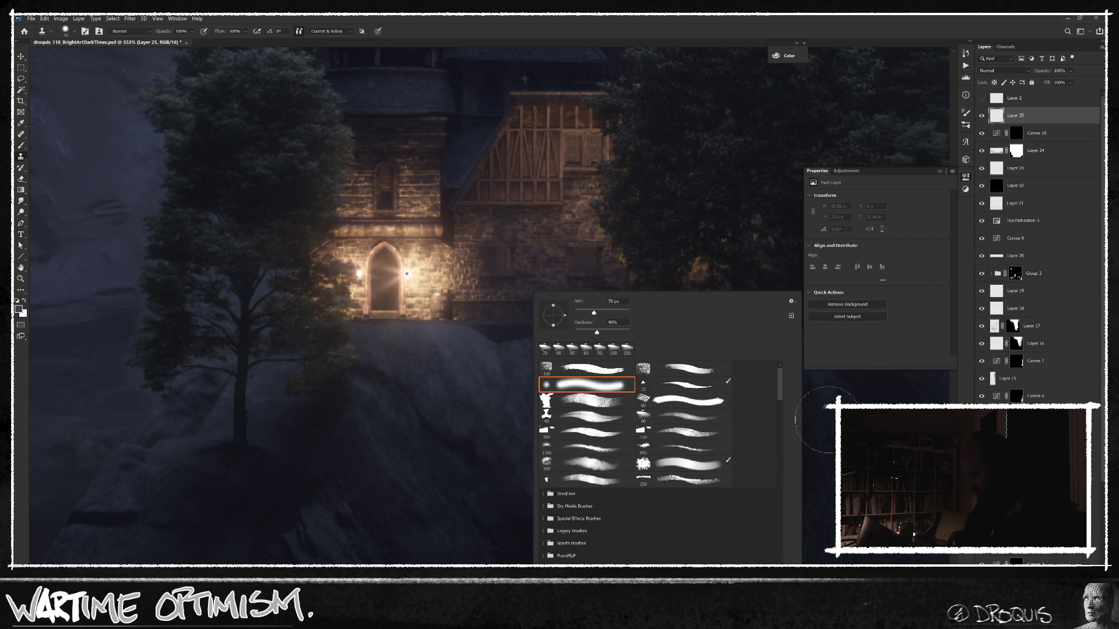
pyautogui.click(806, 415)
pyautogui.press('[')
pyautogui.press('[')
pyautogui.press('[')
pyautogui.press('x')
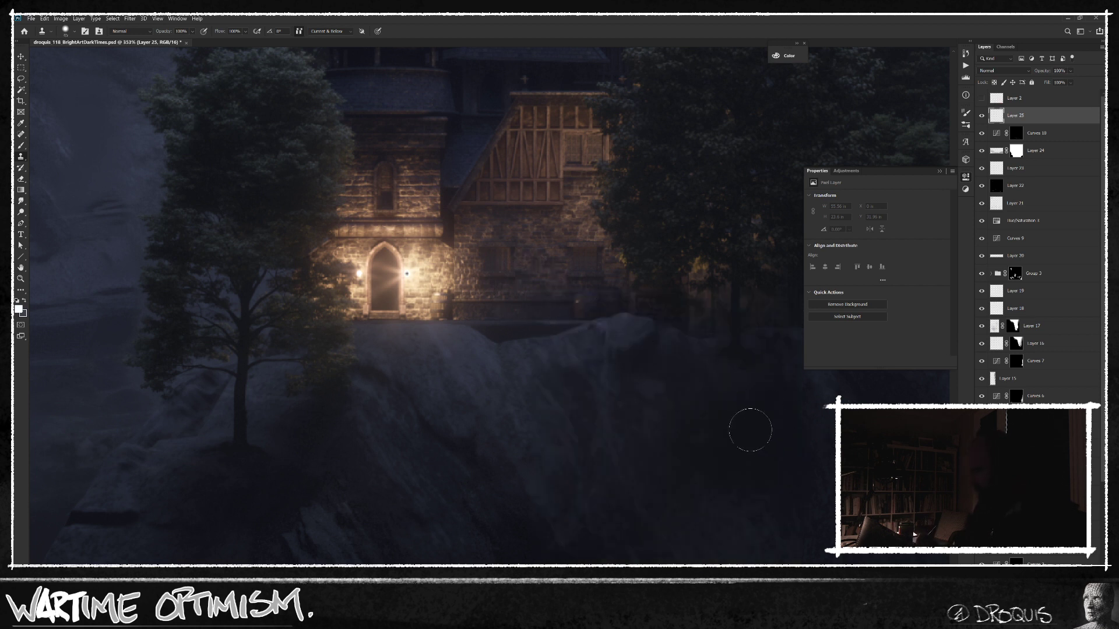
pyautogui.rightClick(551, 291)
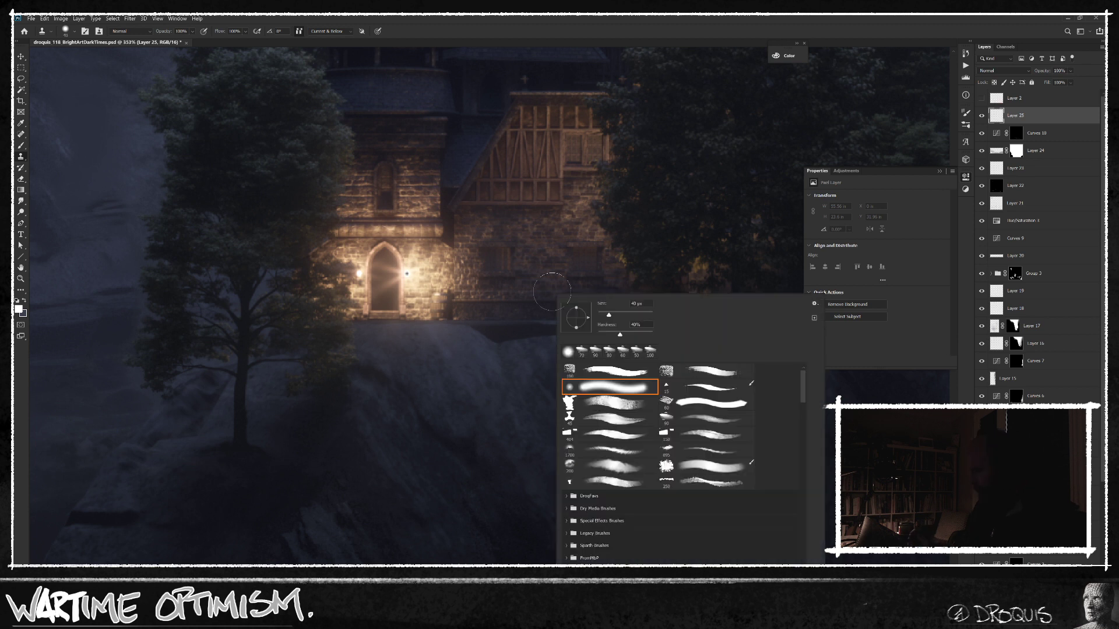
pyautogui.click(614, 406)
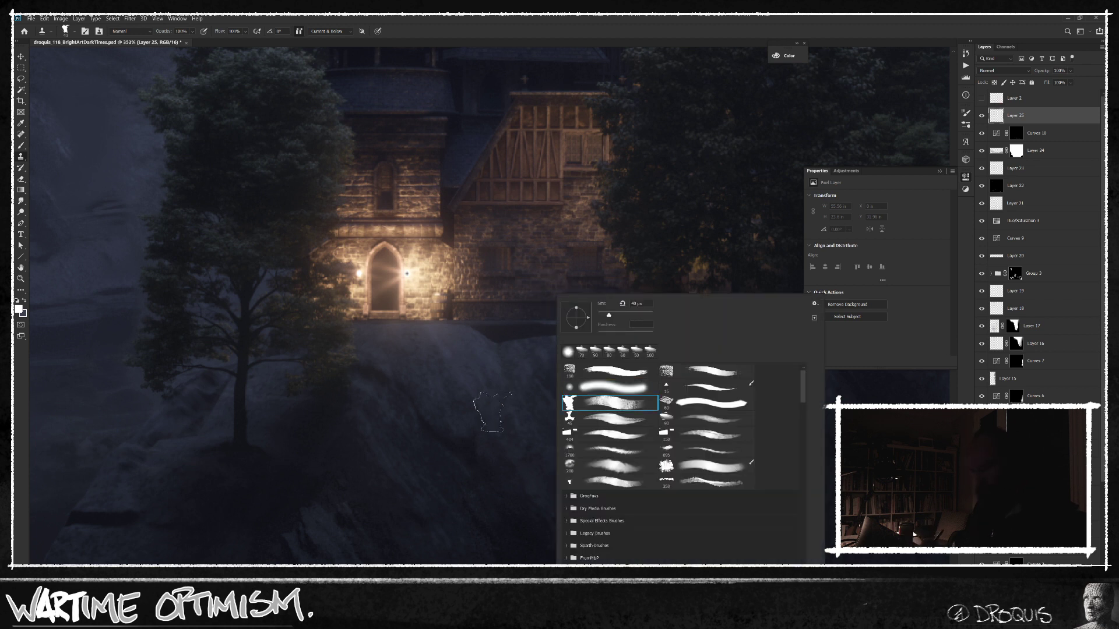
pyautogui.click(501, 415)
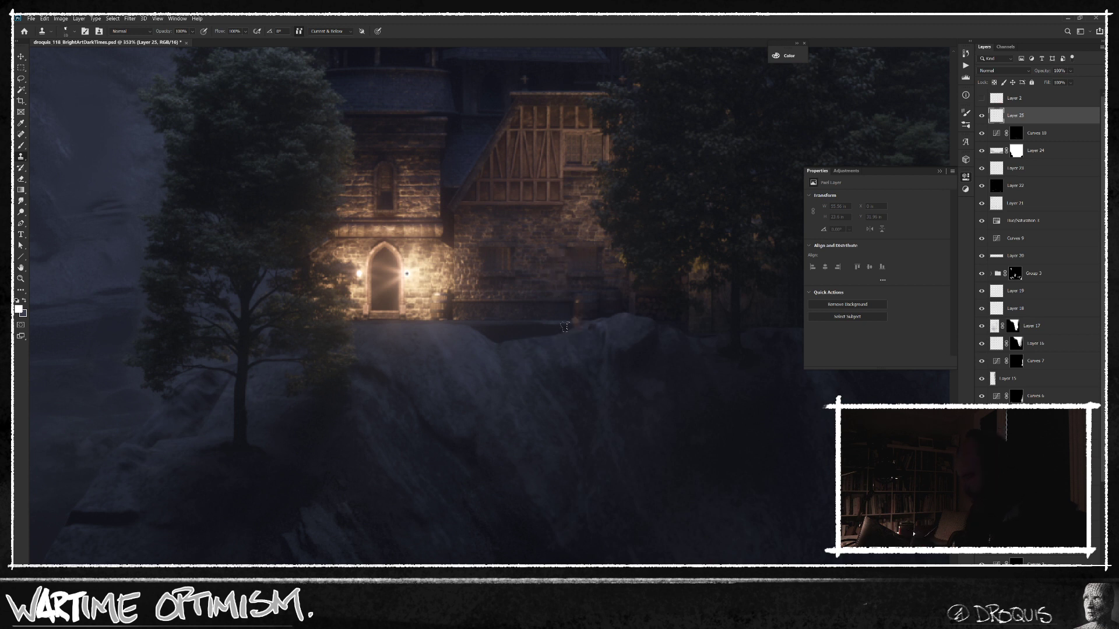
pyautogui.moveTo(550, 329)
pyautogui.mouseDown()
pyautogui.moveTo(576, 325)
pyautogui.moveTo(523, 316)
pyautogui.moveTo(564, 323)
pyautogui.moveTo(500, 328)
pyautogui.moveTo(527, 333)
pyautogui.moveTo(506, 337)
pyautogui.moveTo(479, 326)
pyautogui.moveTo(525, 302)
pyautogui.mouseUp()
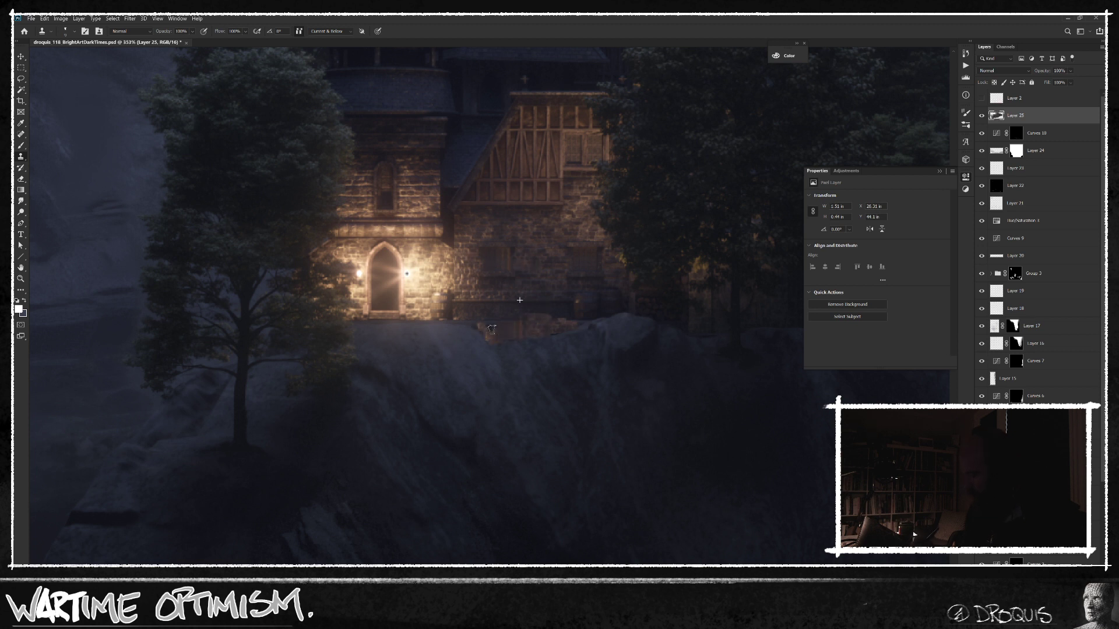
pyautogui.moveTo(494, 342); pyautogui.dragTo(528, 338)
pyautogui.click(982, 115)
pyautogui.click(982, 116)
pyautogui.hotkey('ctrl', 'a')
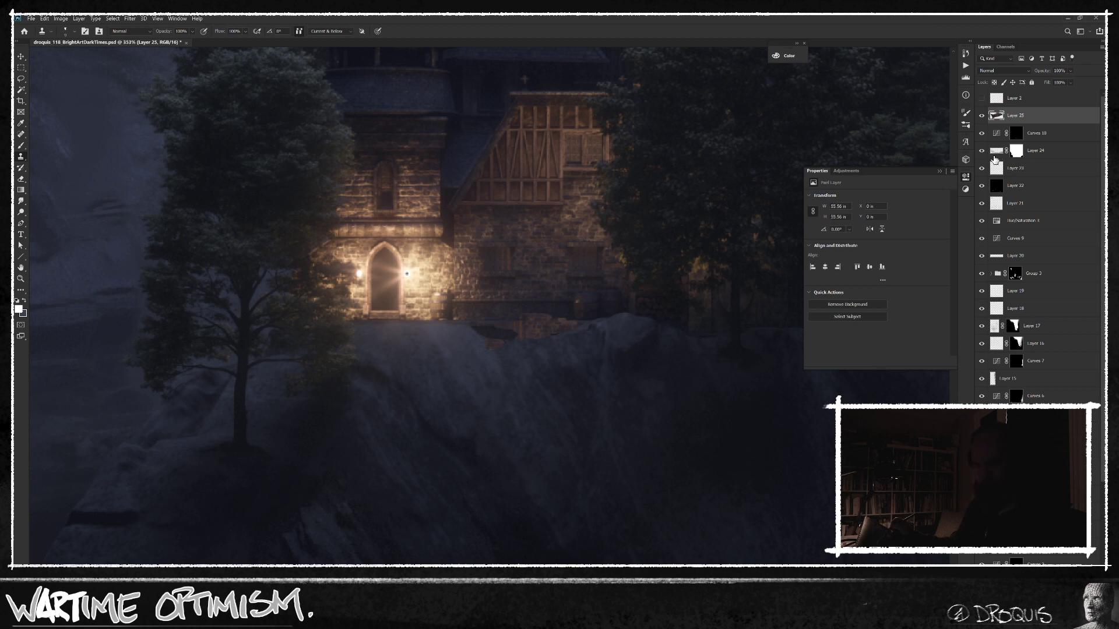
pyautogui.press('Delete')
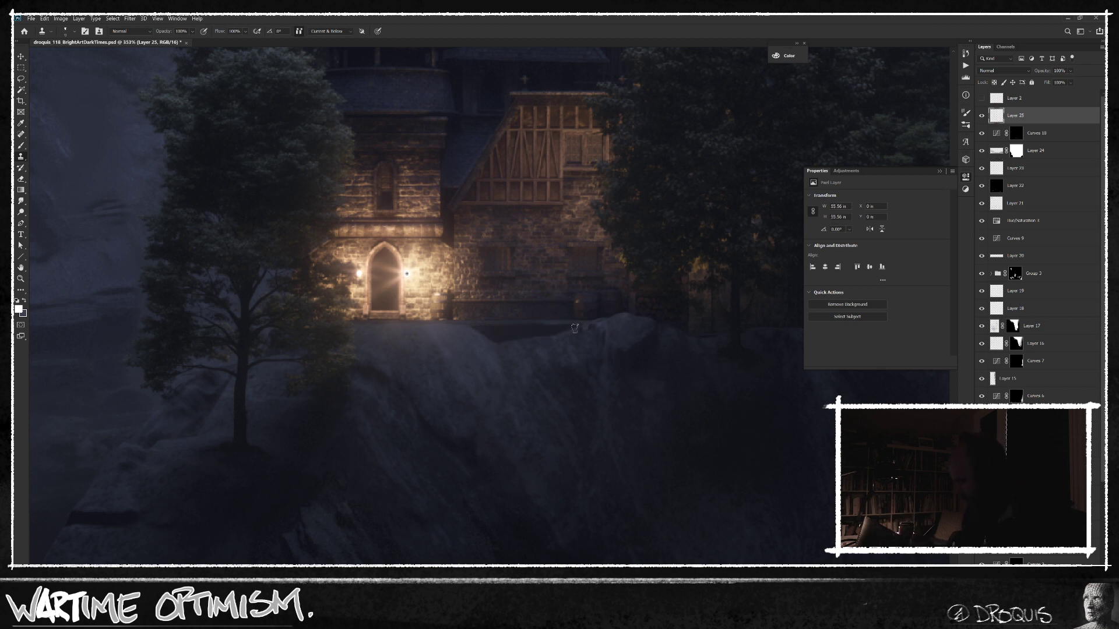
# Step: Clone castle-base texture with a smaller brush along the gap between the castle wall and the rocks on Layer 25
pyautogui.press('[')
pyautogui.keyDown('alt'); pyautogui.click(597, 316); pyautogui.keyUp('alt')
pyautogui.moveTo(581, 319)
pyautogui.mouseDown()
pyautogui.moveTo(506, 323)
pyautogui.moveTo(534, 328)
pyautogui.moveTo(503, 339)
pyautogui.moveTo(485, 336)
pyautogui.moveTo(505, 328)
pyautogui.moveTo(469, 324)
pyautogui.mouseUp()
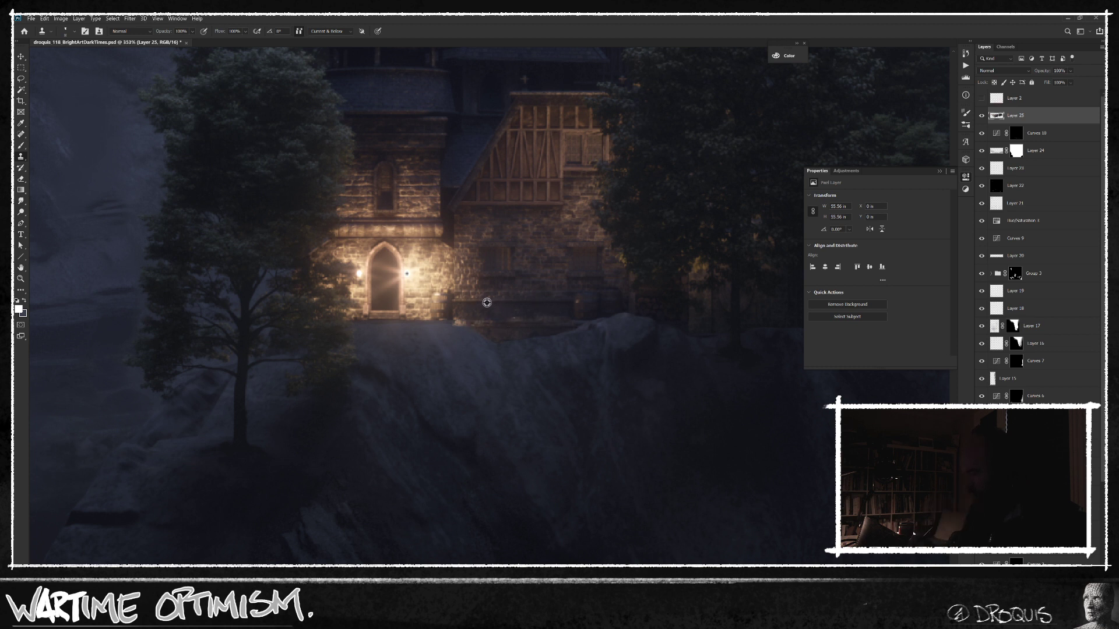
pyautogui.moveTo(513, 324); pyautogui.dragTo(539, 322)
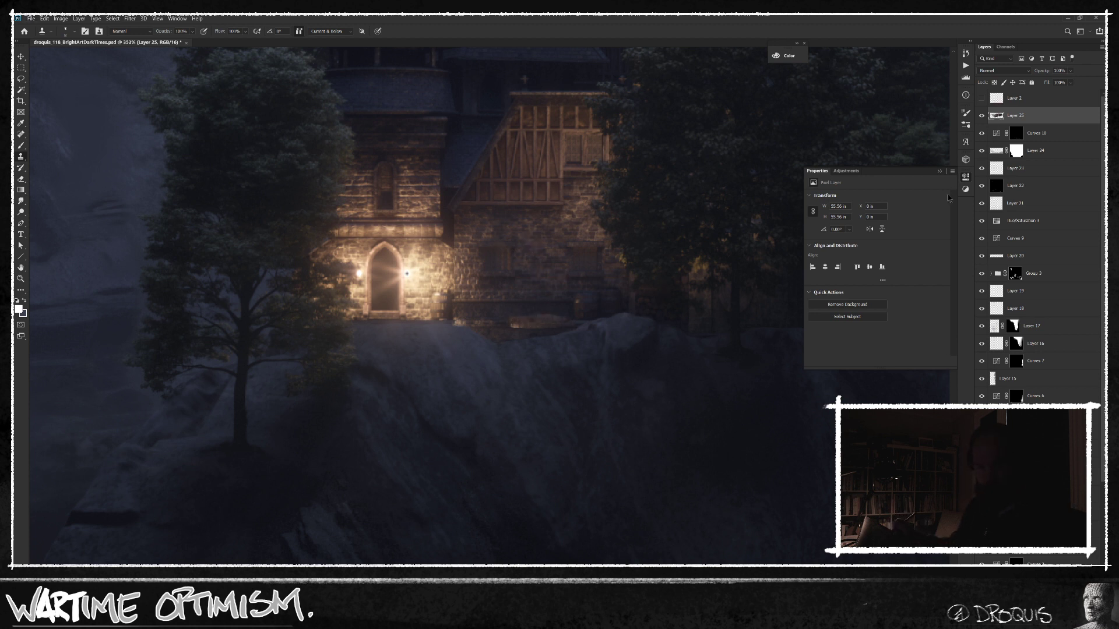
# Step: Darken the cloned patch with Curves by pulling down the RGB white point and raising the black output to 7
pyautogui.hotkey('ctrl', 'm')
pyautogui.moveTo(779, 156); pyautogui.dragTo(784, 190)
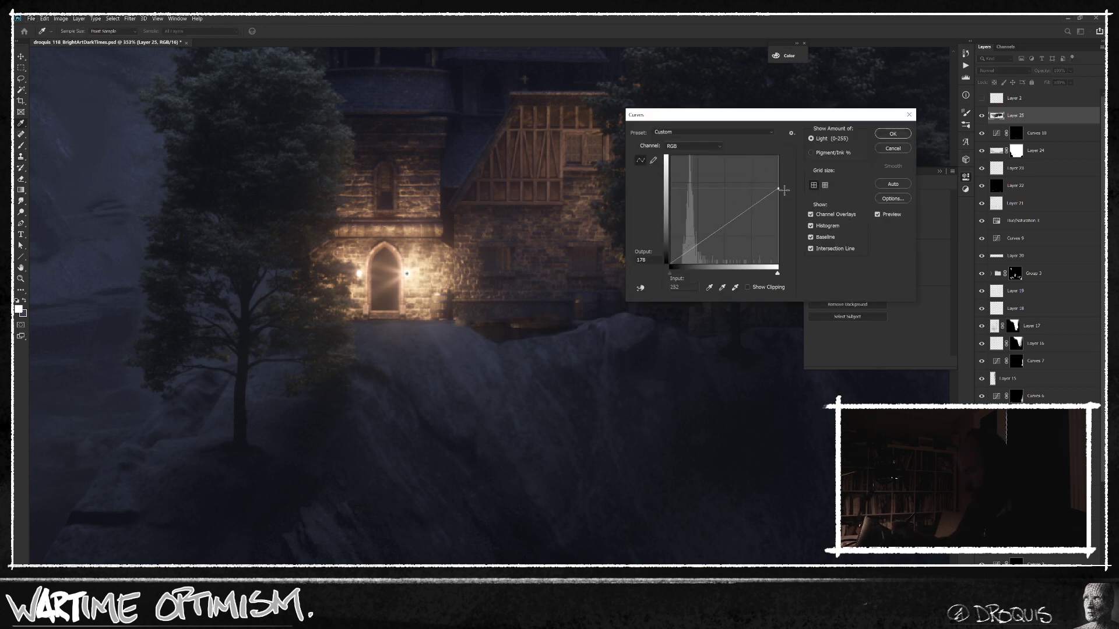
pyautogui.moveTo(671, 264); pyautogui.dragTo(673, 261)
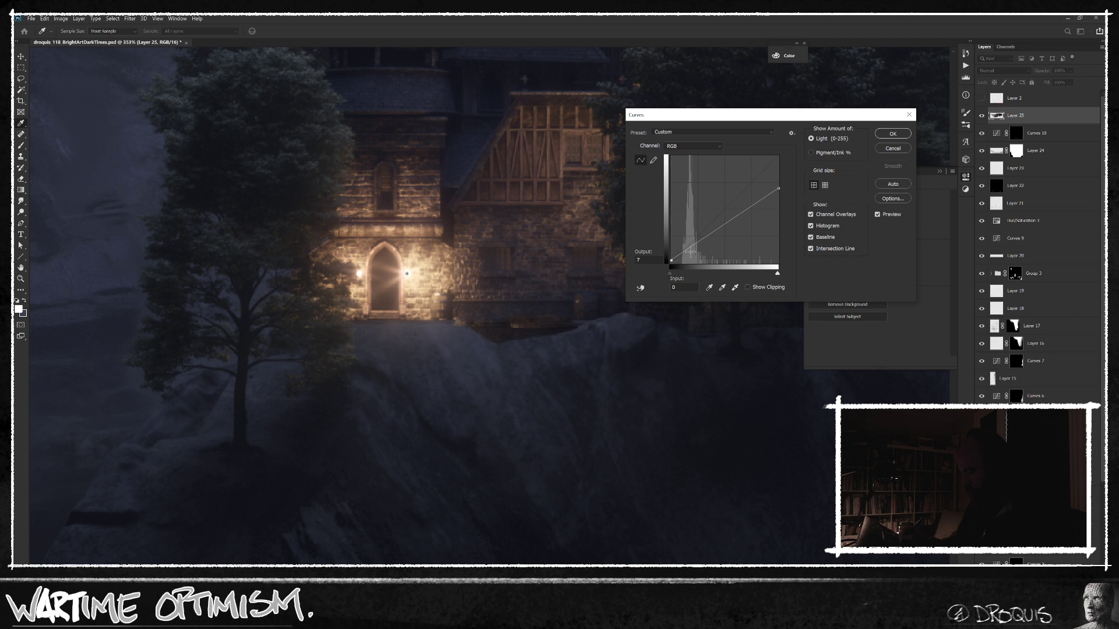
pyautogui.moveTo(782, 191); pyautogui.dragTo(781, 192)
pyautogui.press('Return')
# Step: Paint over the cloned patch at the castle's base with a sampled dark wall colour and a smaller textured brush
pyautogui.press('b')
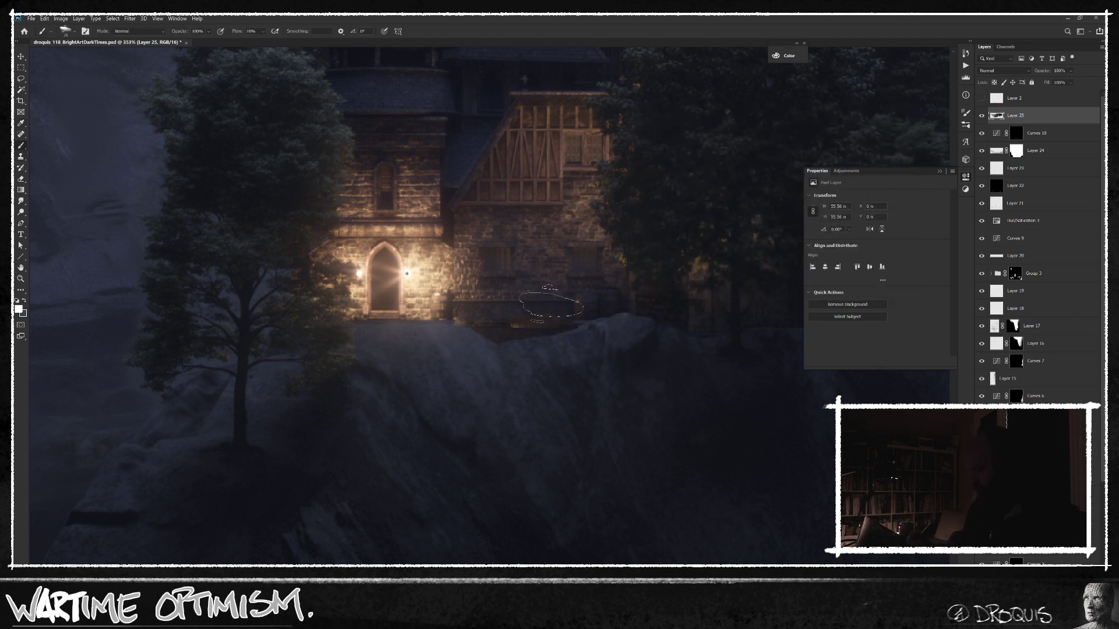
pyautogui.scroll(2, 609, 379)
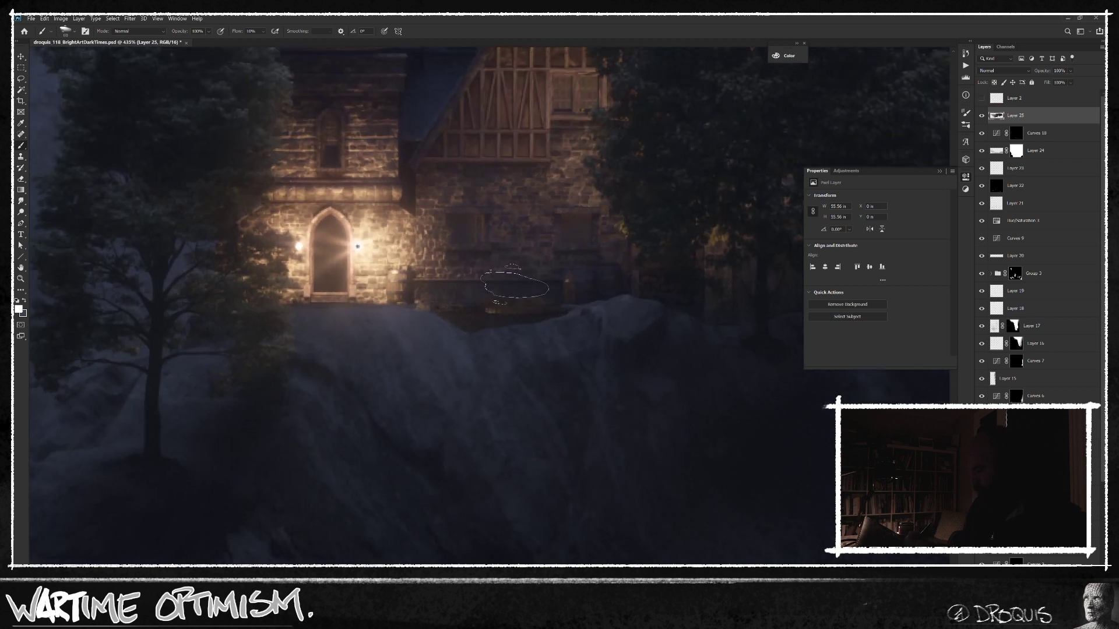
pyautogui.keyDown('alt'); pyautogui.click(512, 286); pyautogui.keyUp('alt')
pyautogui.press('[')
pyautogui.press('[')
pyautogui.press('[')
pyautogui.press('[')
pyautogui.press('[')
pyautogui.press('[')
pyautogui.press('[')
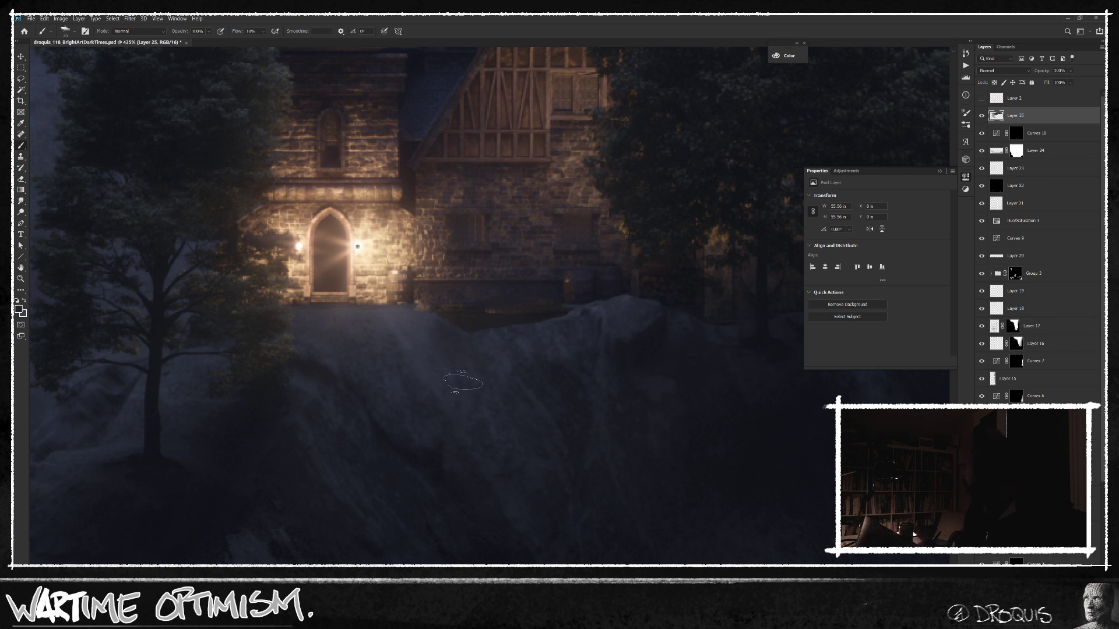
# Step: Clear the selection and refine the rock edge below the castle wall with an even smaller brush
pyautogui.hotkey('ctrl', 'd')
pyautogui.press('[')
pyautogui.press('[')
pyautogui.moveTo(564, 321); pyautogui.dragTo(575, 312)
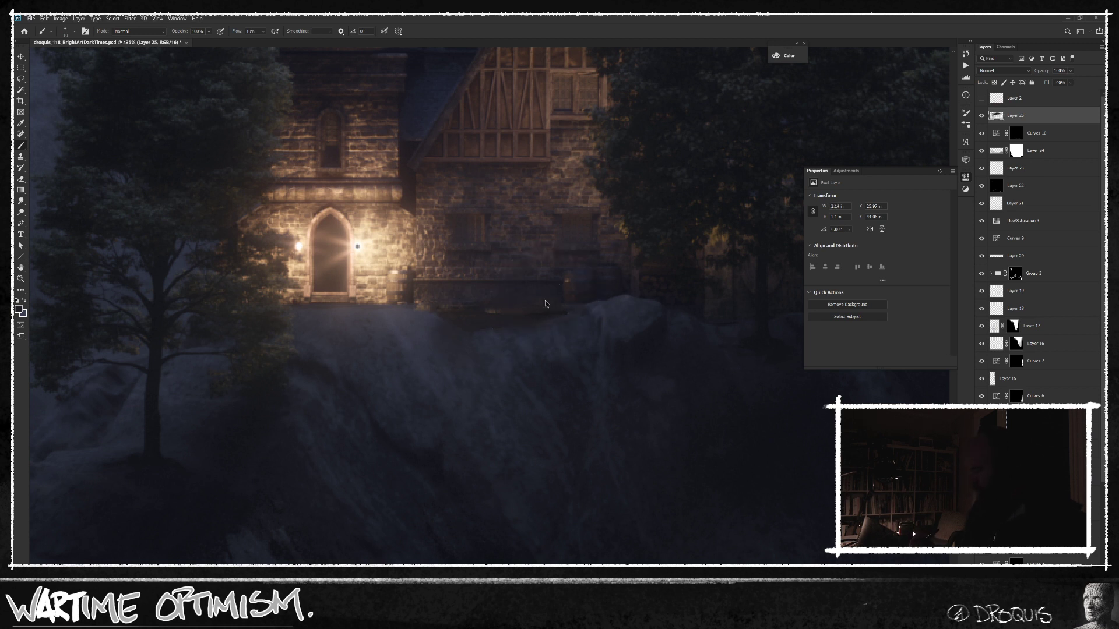
pyautogui.press('z')
pyautogui.moveTo(661, 380)
pyautogui.mouseDown()
pyautogui.moveTo(600, 377)
pyautogui.moveTo(648, 360)
pyautogui.mouseUp()
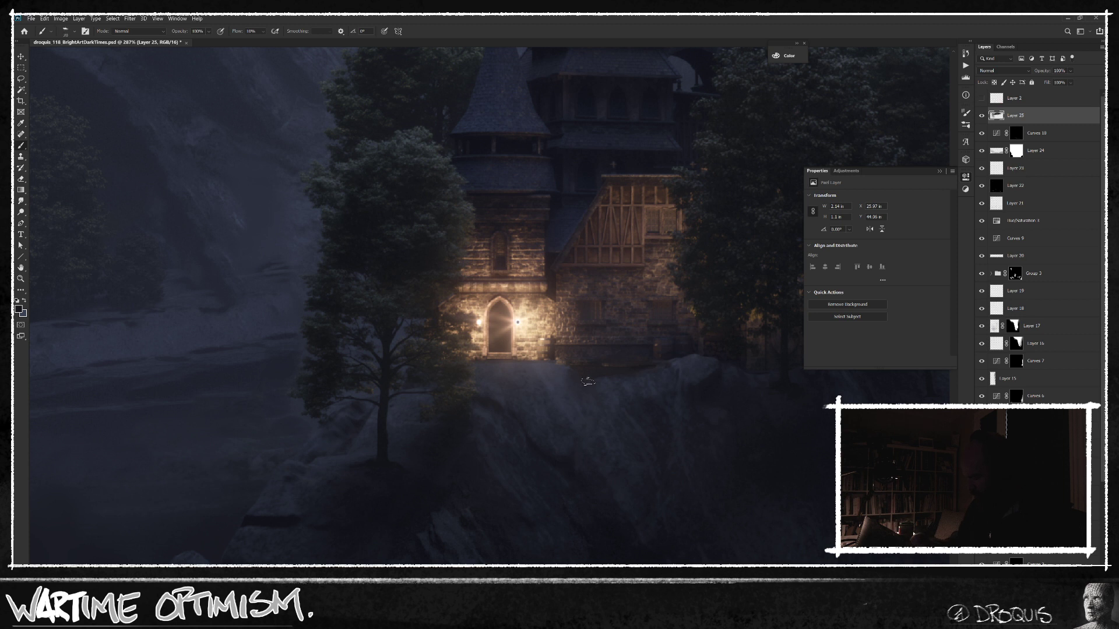
# Step: Touch up the lower castle wall beside the lit doorway with a sampled stone colour
pyautogui.scroll(-10, 603, 418)
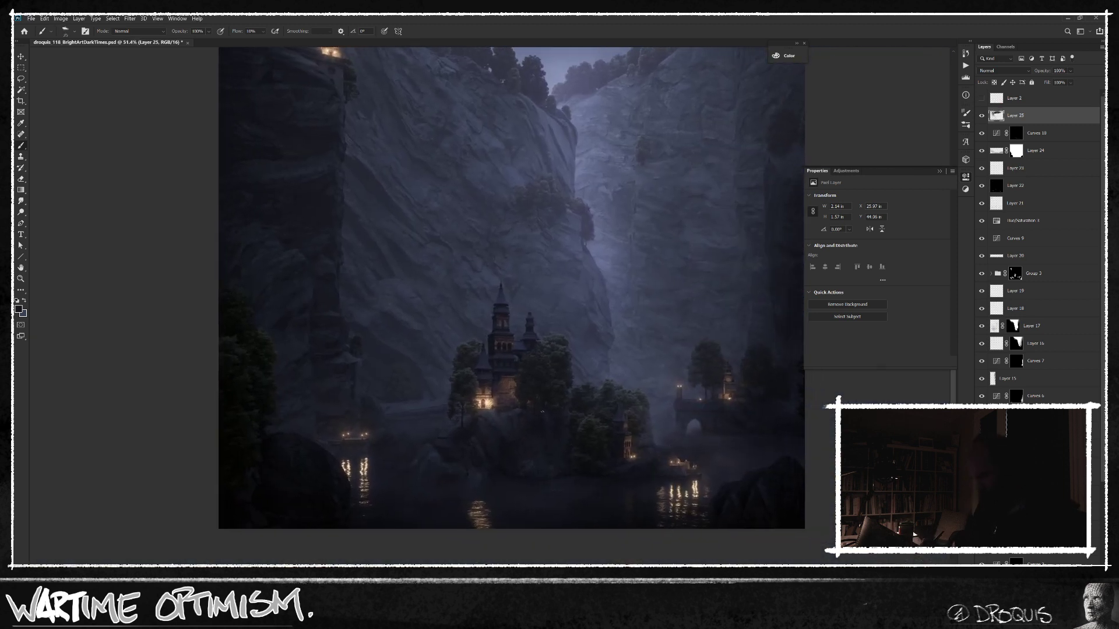
pyautogui.scroll(10, 513, 393)
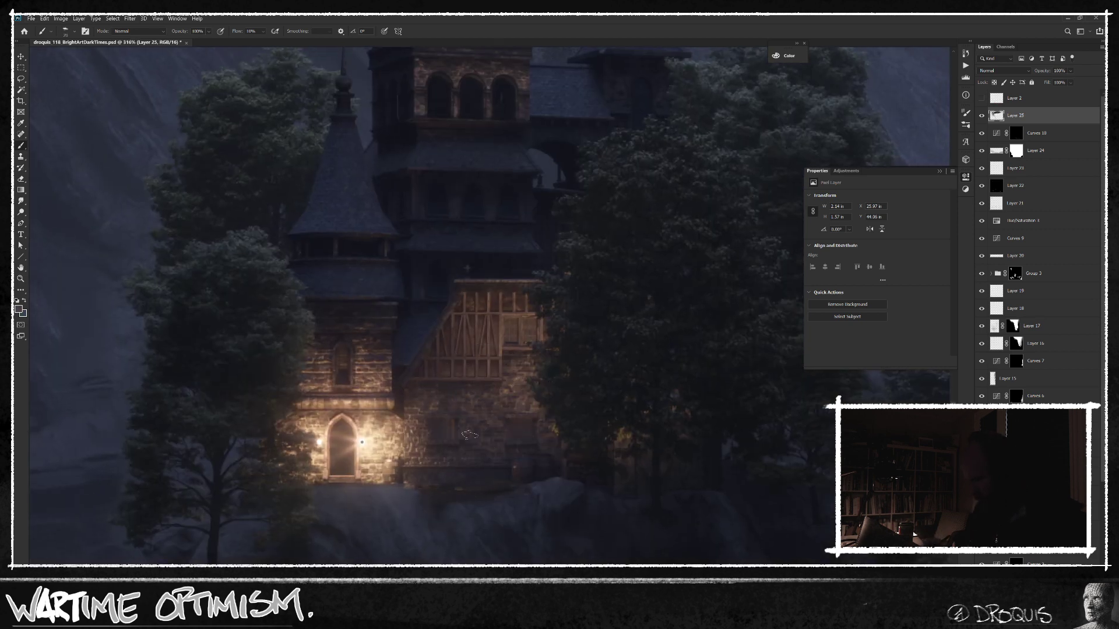
pyautogui.moveTo(401, 471); pyautogui.dragTo(412, 480)
pyautogui.keyDown('alt'); pyautogui.click(414, 451); pyautogui.keyUp('alt')
pyautogui.moveTo(628, 475); pyautogui.dragTo(594, 469)
pyautogui.moveTo(819, 479)
pyautogui.mouseDown()
pyautogui.moveTo(635, 452)
pyautogui.moveTo(593, 460)
pyautogui.mouseUp()
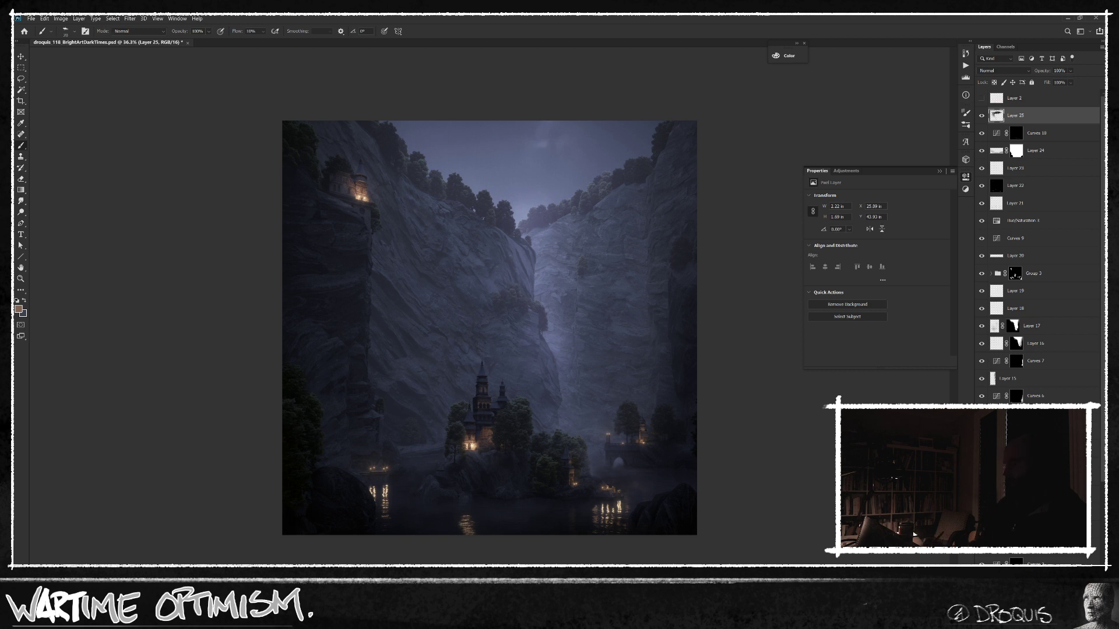
# Step: Add a new layer above Layer 25, raise the brush flow to 100%, and paint the bridge's outer pier with sampled colours
pyautogui.scroll(10, 619, 465)
pyautogui.keyDown('alt'); pyautogui.click(544, 421); pyautogui.keyUp('alt')
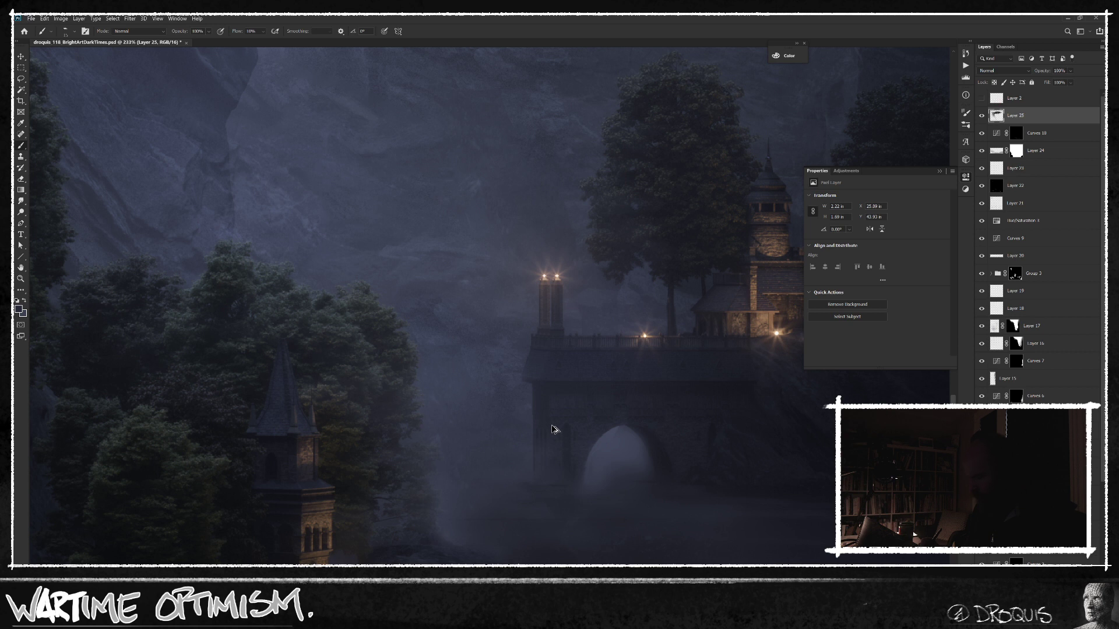
pyautogui.hotkey('ctrl', 'shift', 'alt', 'n')
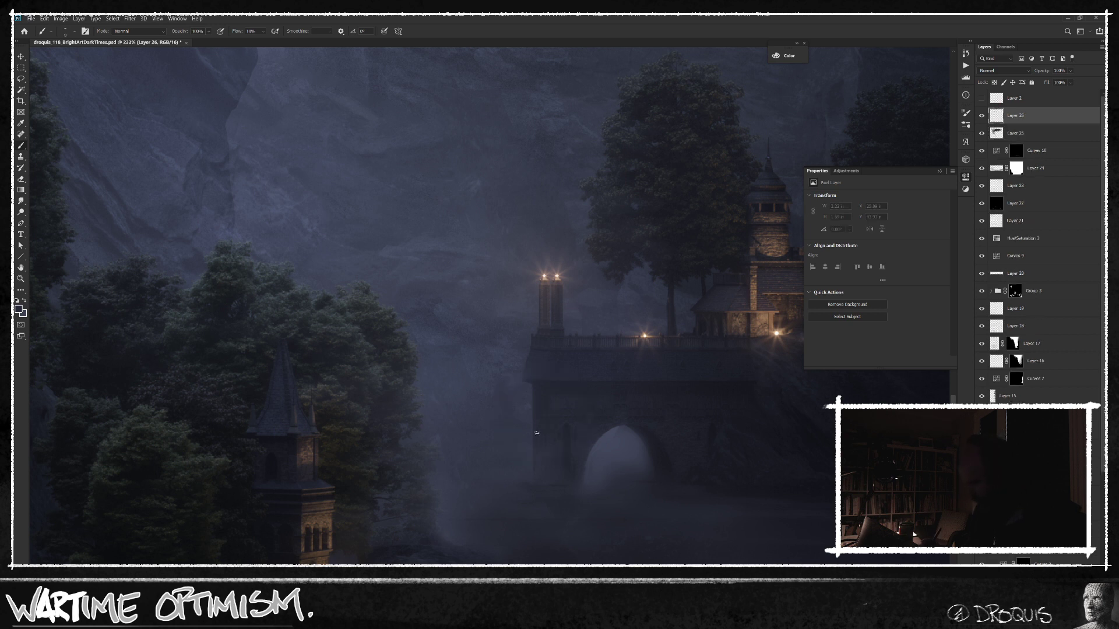
pyautogui.moveTo(542, 458); pyautogui.dragTo(536, 450)
pyautogui.moveTo(236, 33); pyautogui.dragTo(291, 34)
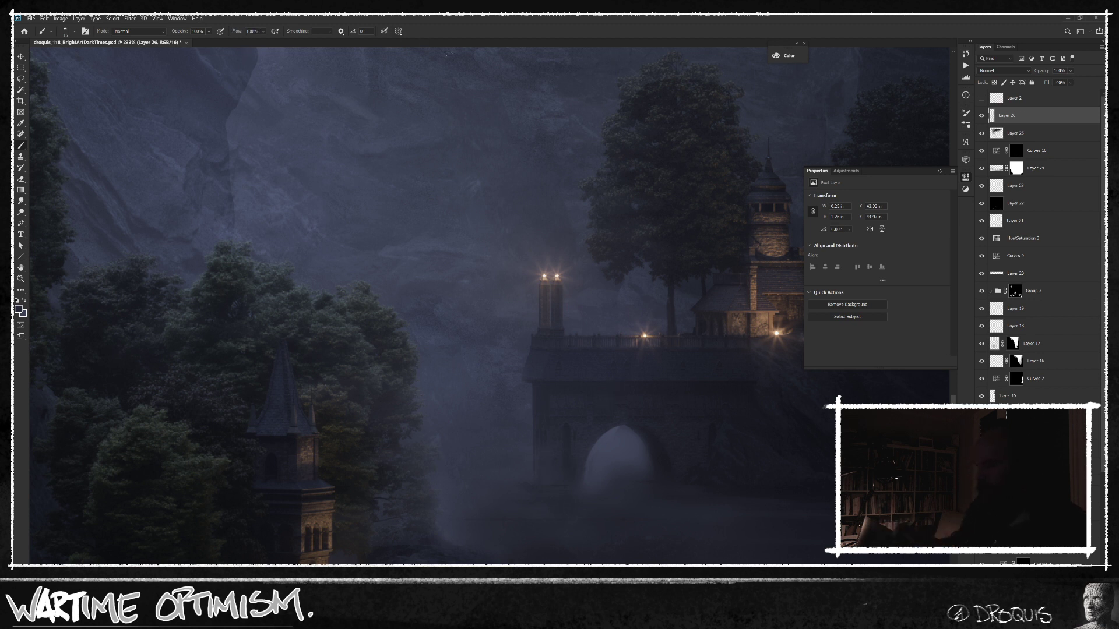
pyautogui.keyDown('alt'); pyautogui.click(546, 406); pyautogui.keyUp('alt')
pyautogui.moveTo(545, 400); pyautogui.dragTo(541, 425)
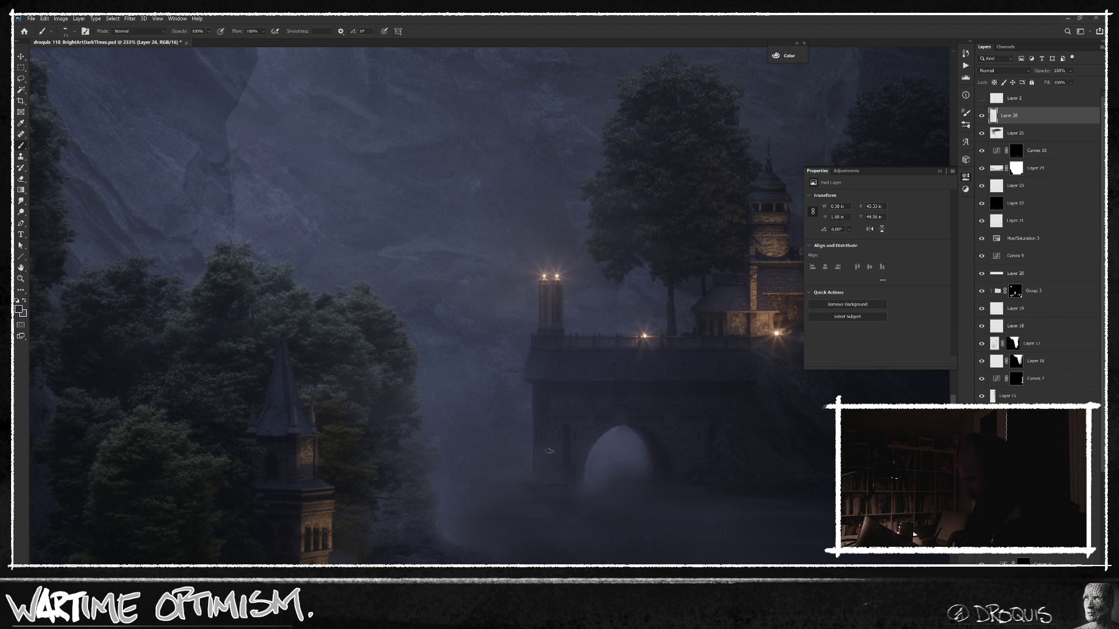
# Step: Undo the last pier stroke and paint the bridge's base on both sides of the arch with sampled colours
pyautogui.hotkey('ctrl', 'z')
pyautogui.moveTo(578, 489); pyautogui.dragTo(554, 490)
pyautogui.moveTo(692, 483); pyautogui.dragTo(725, 482)
pyautogui.click(696, 473)
pyautogui.keyDown('alt'); pyautogui.click(680, 485); pyautogui.keyUp('alt')
pyautogui.keyDown('alt'); pyautogui.click(627, 457); pyautogui.keyUp('alt')
# Step: Paint a soft stroke on Layer 26 over the misty water between the island's trees and the bridge
pyautogui.scroll(5, 647, 437)
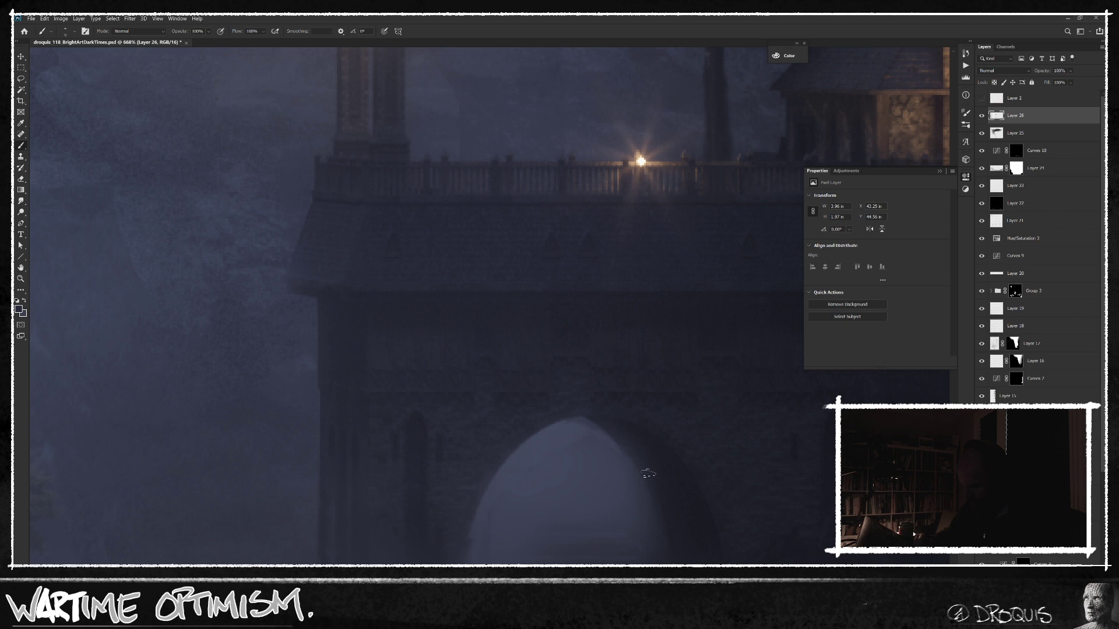
pyautogui.scroll(-10, 704, 513)
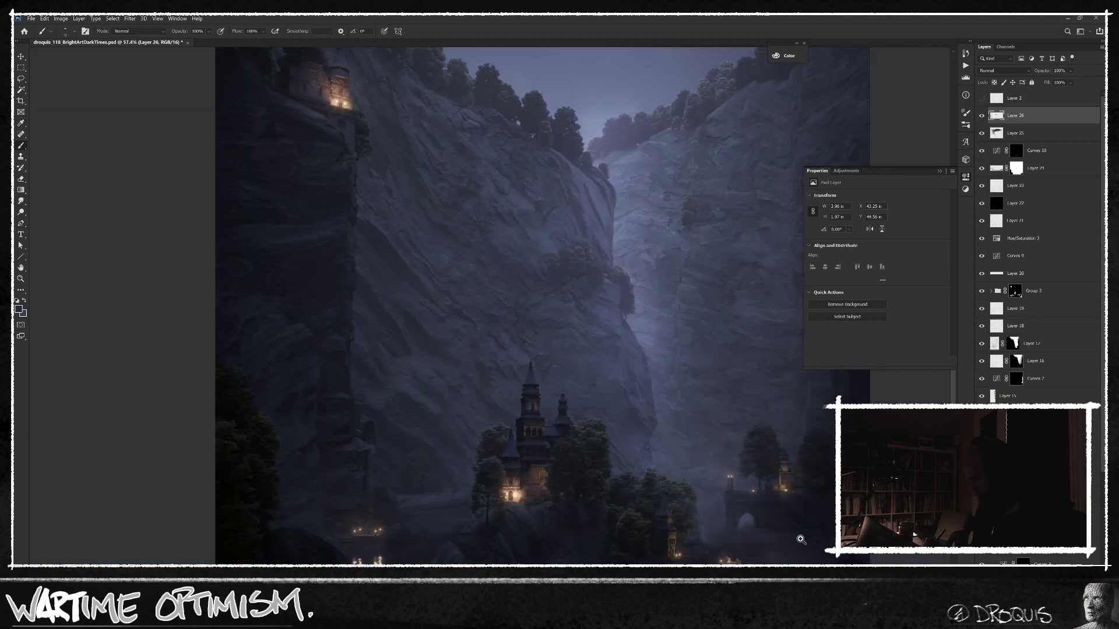
pyautogui.scroll(-5, 800, 539)
pyautogui.scroll(6, 794, 532)
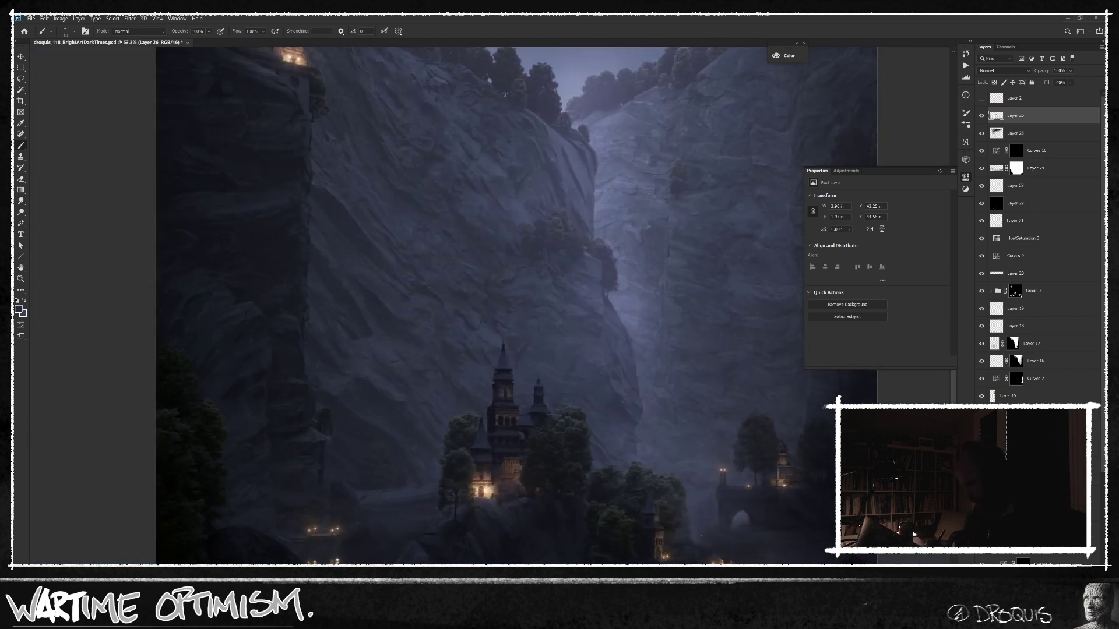
pyautogui.moveTo(693, 525); pyautogui.dragTo(693, 531)
pyautogui.scroll(-4, 748, 511)
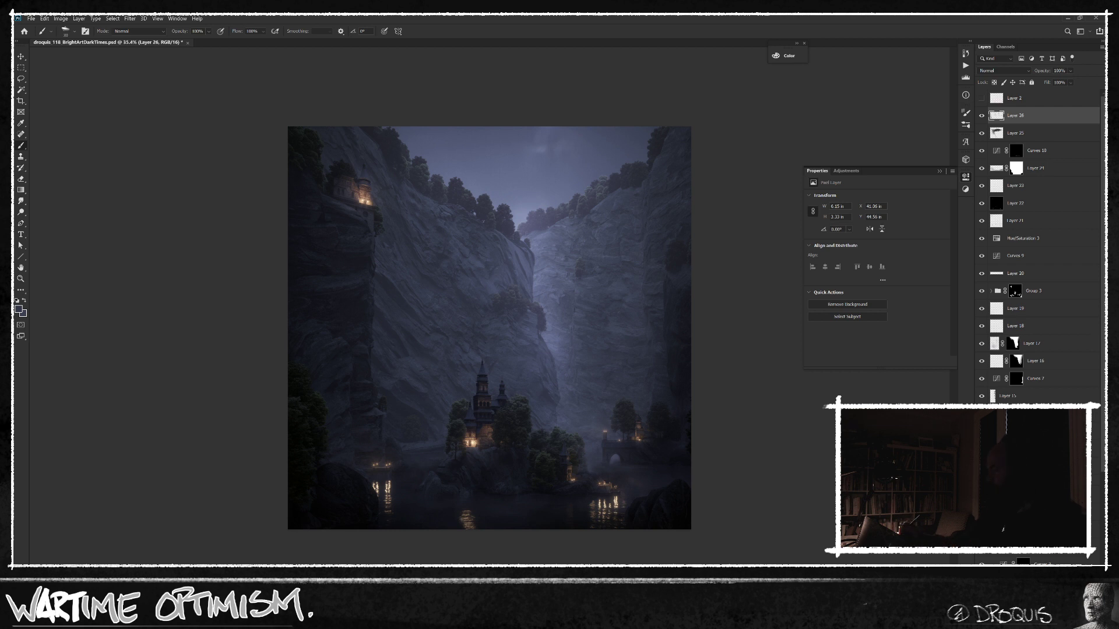
# Step: Compare the current painting with its base state by isolating a lower layer's visibility and restoring all layers
pyautogui.scroll(-5, 1037, 245)
pyautogui.keyDown('alt'); pyautogui.click(982, 392); pyautogui.keyUp('alt')
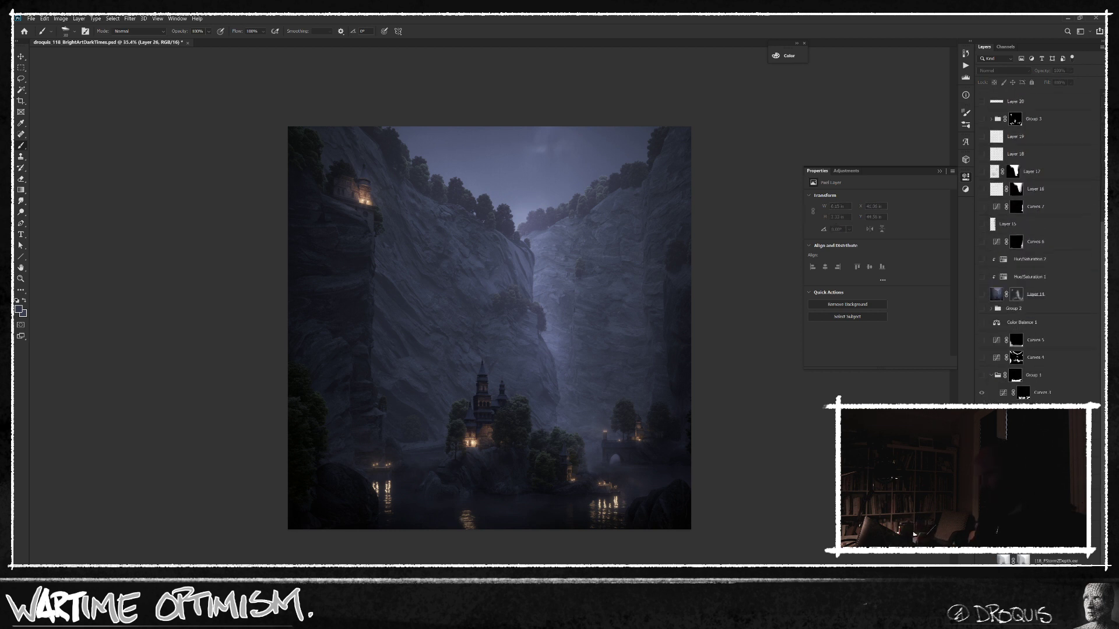
pyautogui.keyDown('alt'); pyautogui.click(981, 392); pyautogui.keyUp('alt')
pyautogui.keyDown('alt'); pyautogui.click(982, 392); pyautogui.keyUp('alt')
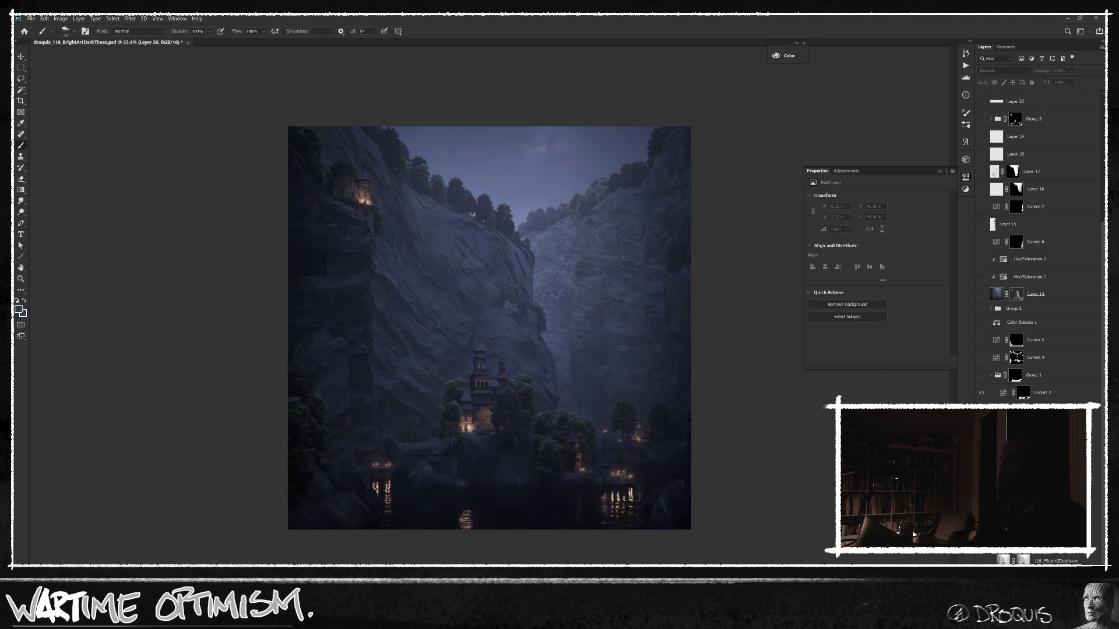
pyautogui.keyDown('alt'); pyautogui.click(981, 392); pyautogui.keyUp('alt')
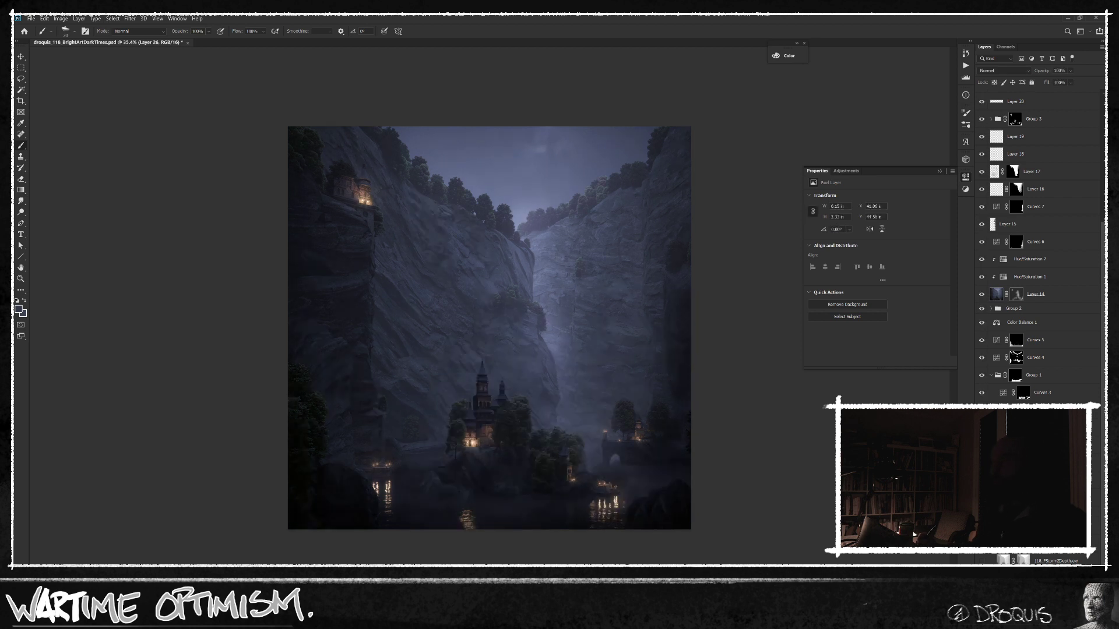
# Step: Touch up the rock face of the cliff across the water from the castle with small sampled-colour strokes on Layer 26
pyautogui.scroll(4, 411, 418)
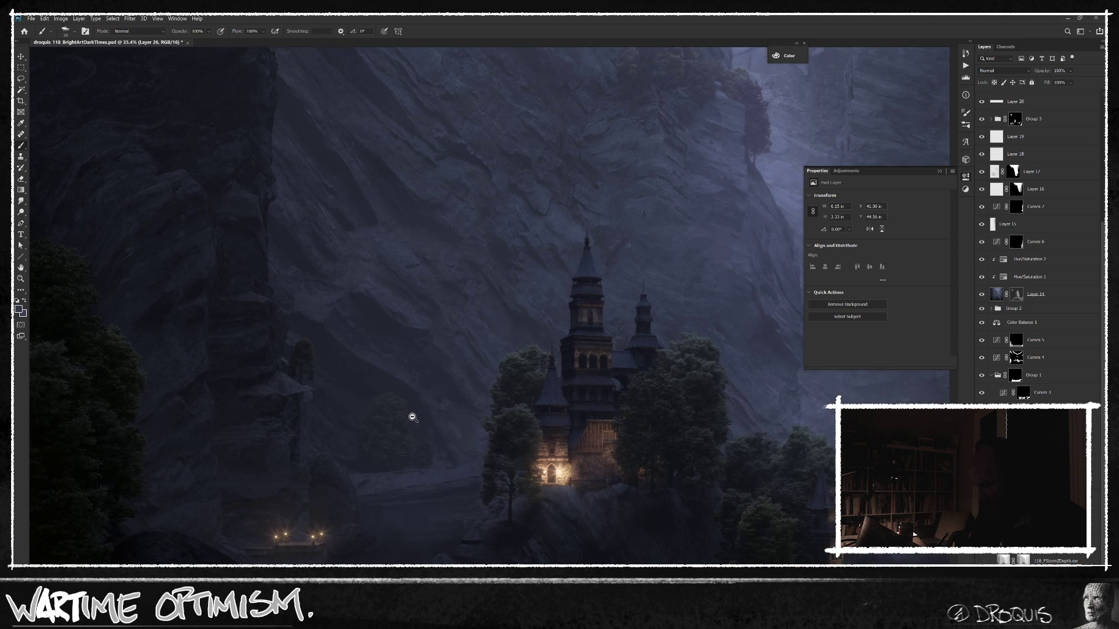
pyautogui.keyDown('alt'); pyautogui.click(304, 417); pyautogui.keyUp('alt')
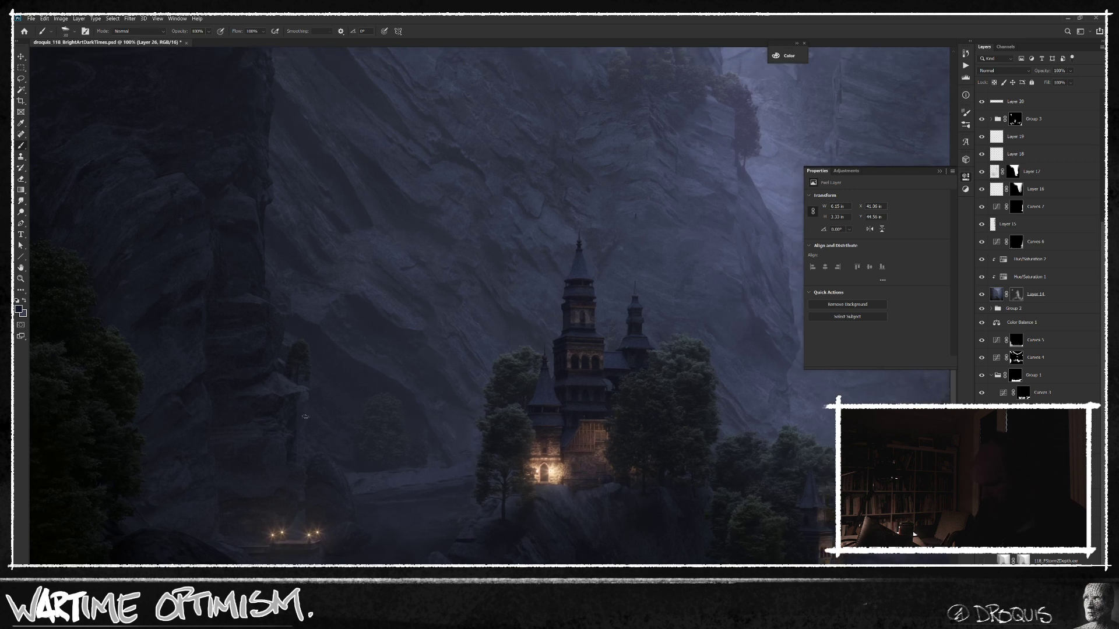
pyautogui.hotkey('ctrl', 'z')
pyautogui.moveTo(1102, 333); pyautogui.dragTo(1102, 195)
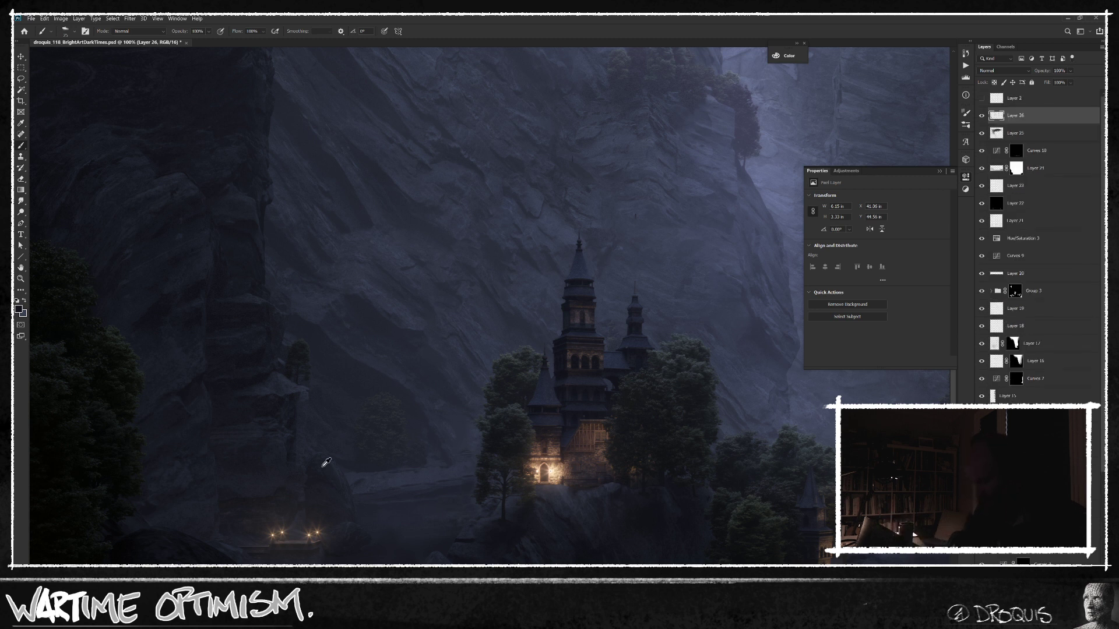
pyautogui.moveTo(299, 435); pyautogui.dragTo(304, 433)
pyautogui.moveTo(560, 447)
pyautogui.mouseDown()
pyautogui.moveTo(546, 447)
pyautogui.moveTo(572, 457)
pyautogui.moveTo(559, 456)
pyautogui.mouseUp()
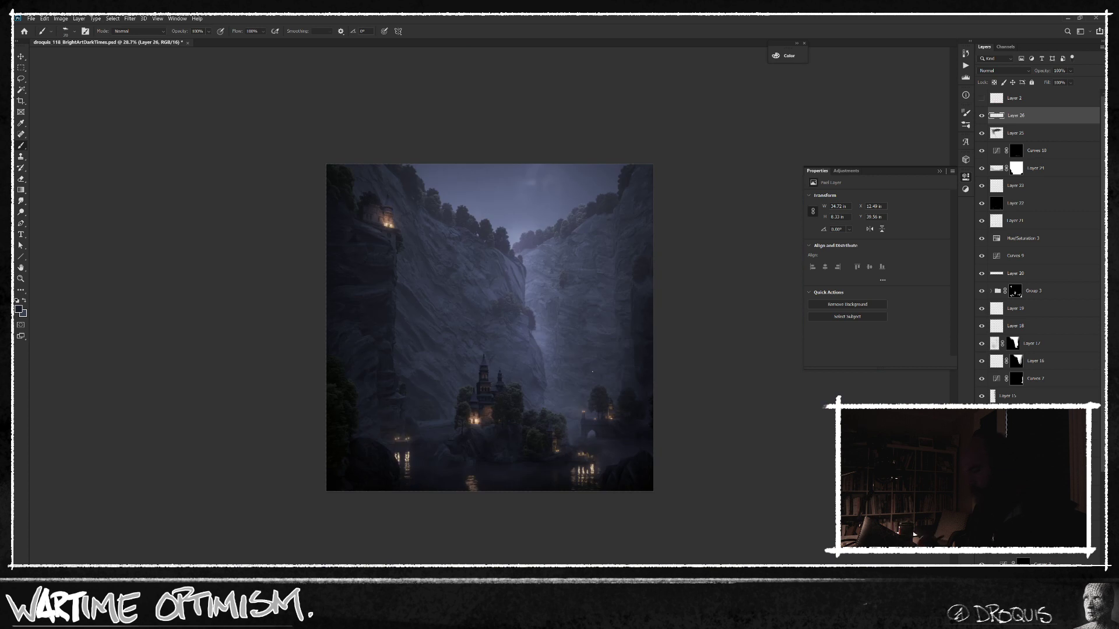
# Step: Clone cliff rock over the bushes growing beside the supporting wall of the upper cliff house
pyautogui.moveTo(387, 222); pyautogui.dragTo(426, 216)
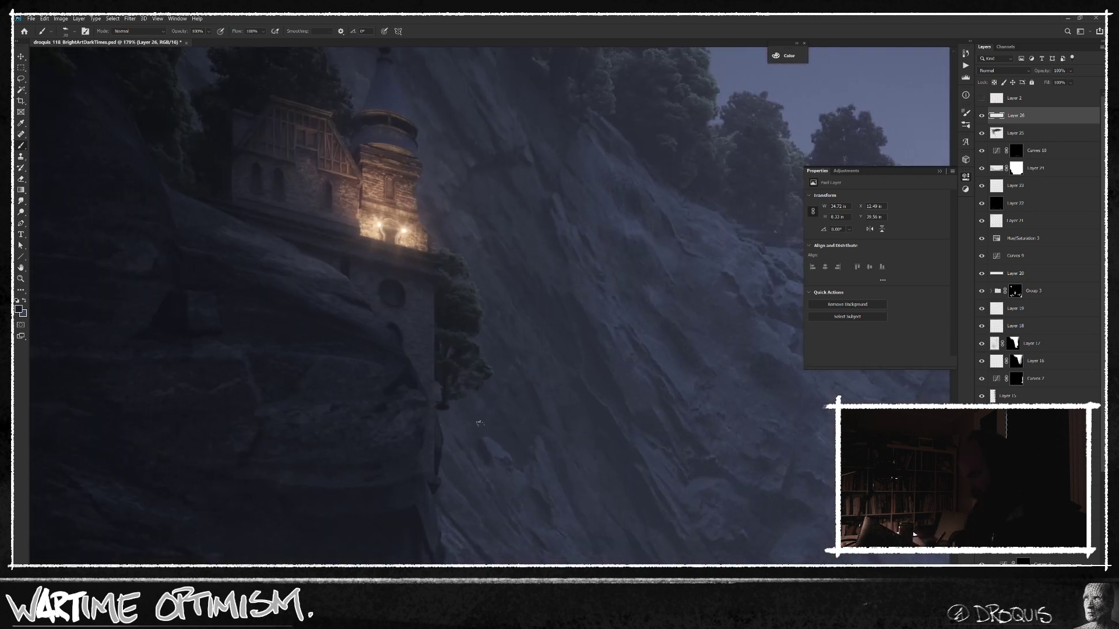
pyautogui.moveTo(497, 378); pyautogui.dragTo(485, 424)
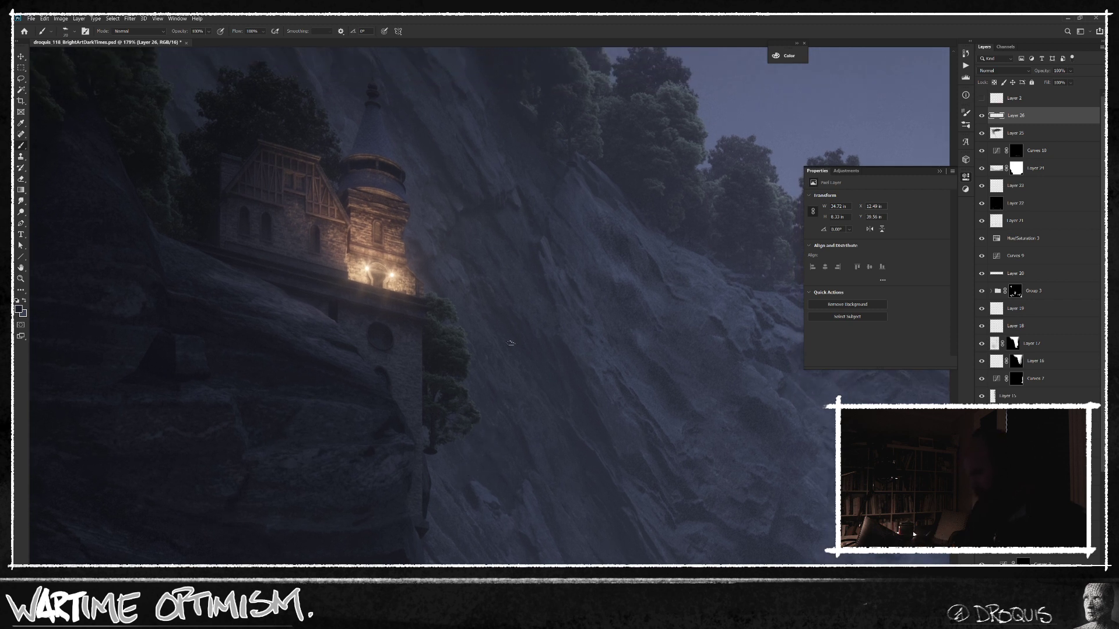
pyautogui.press('s')
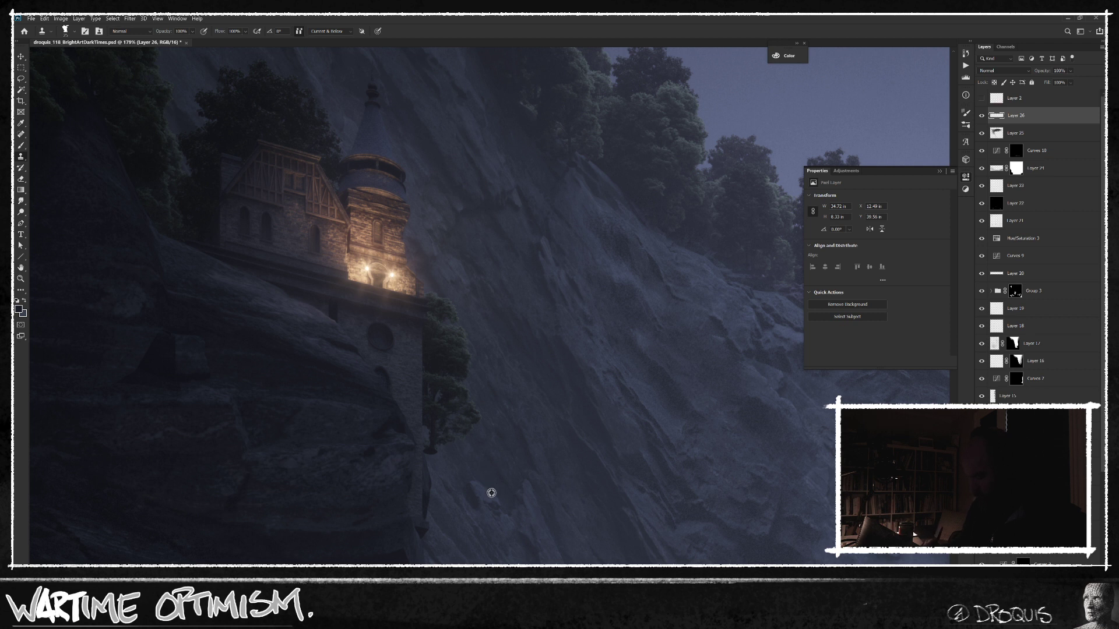
pyautogui.press(']')
pyautogui.press(']')
pyautogui.keyDown('alt'); pyautogui.click(506, 480); pyautogui.keyUp('alt')
pyautogui.moveTo(470, 419)
pyautogui.mouseDown()
pyautogui.moveTo(472, 389)
pyautogui.moveTo(454, 395)
pyautogui.moveTo(448, 435)
pyautogui.moveTo(434, 450)
pyautogui.moveTo(430, 429)
pyautogui.moveTo(427, 449)
pyautogui.moveTo(458, 396)
pyautogui.moveTo(439, 440)
pyautogui.moveTo(427, 428)
pyautogui.moveTo(435, 318)
pyautogui.mouseUp()
pyautogui.moveTo(471, 394)
pyautogui.mouseDown()
pyautogui.moveTo(470, 356)
pyautogui.moveTo(434, 302)
pyautogui.mouseUp()
pyautogui.moveTo(454, 338)
pyautogui.mouseDown()
pyautogui.moveTo(460, 388)
pyautogui.moveTo(448, 340)
pyautogui.moveTo(432, 429)
pyautogui.moveTo(442, 334)
pyautogui.mouseUp()
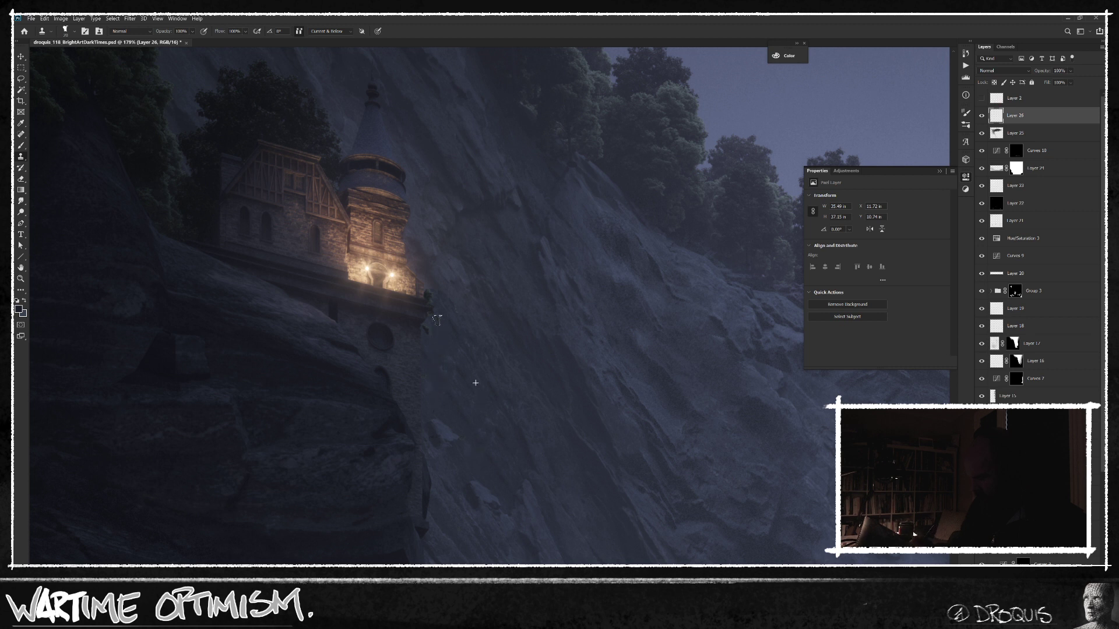
# Step: Clone rock over the leftover foliage at the ledge's corner and the pale patch beside the foot of the supporting wall
pyautogui.moveTo(432, 296)
pyautogui.mouseDown()
pyautogui.moveTo(433, 275)
pyautogui.moveTo(436, 285)
pyautogui.mouseUp()
pyautogui.keyDown('alt'); pyautogui.click(511, 411); pyautogui.keyUp('alt')
pyautogui.press(']')
pyautogui.moveTo(440, 422); pyautogui.dragTo(477, 460)
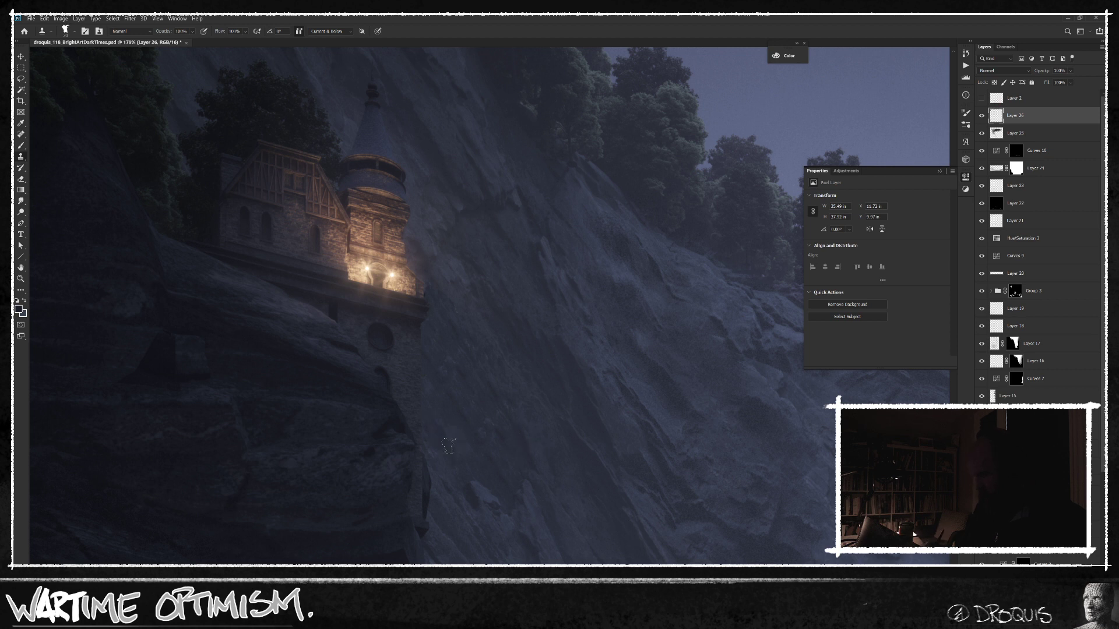
pyautogui.scroll(-5, 592, 457)
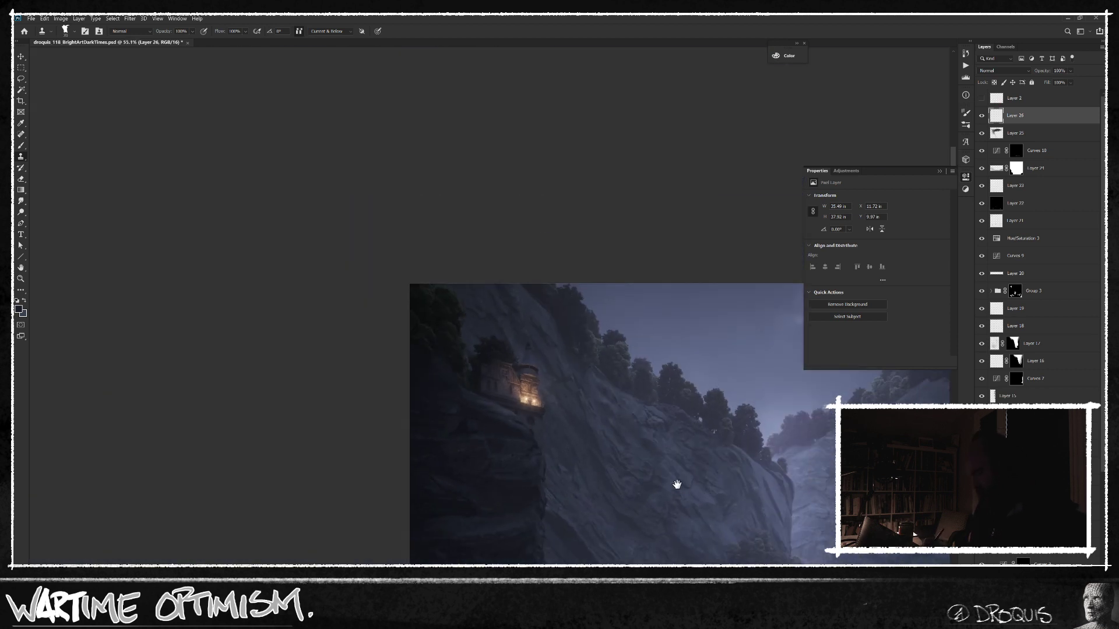
# Step: Clone a small patch on the cliff edge and lasso the rock and supporting wall beneath the upper house
pyautogui.scroll(2, 552, 425)
pyautogui.press('l')
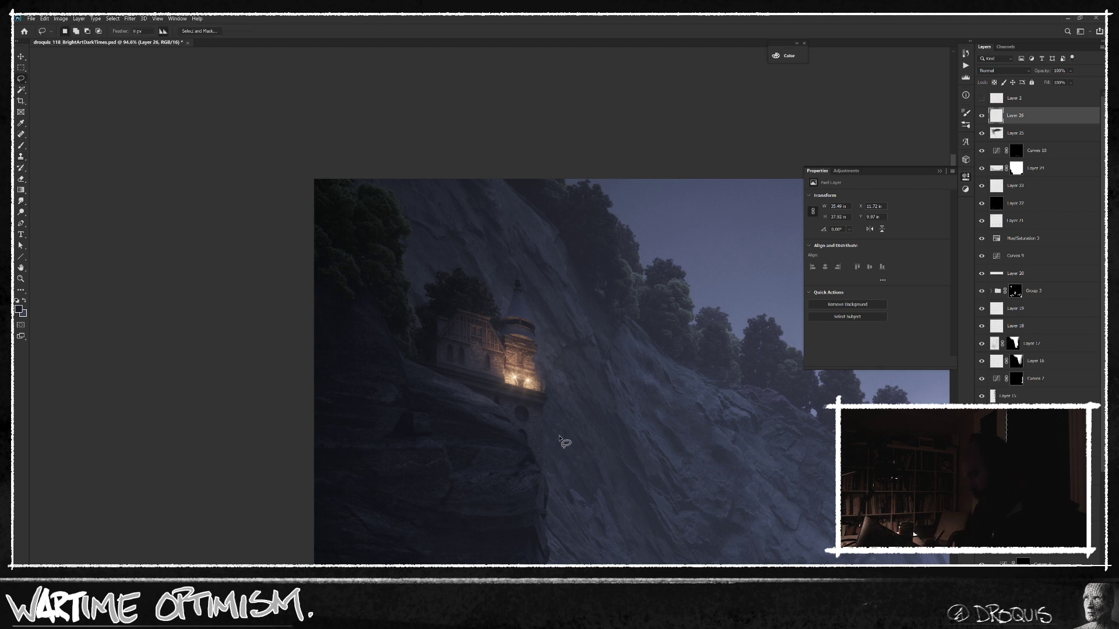
pyautogui.scroll(2, 554, 417)
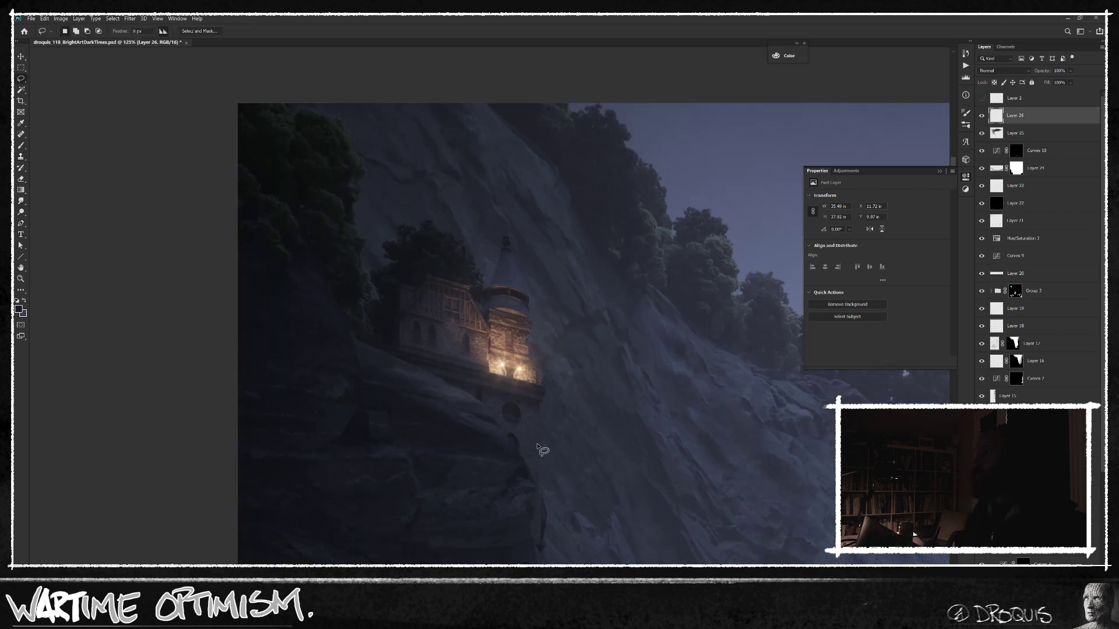
pyautogui.moveTo(592, 445); pyautogui.dragTo(574, 436)
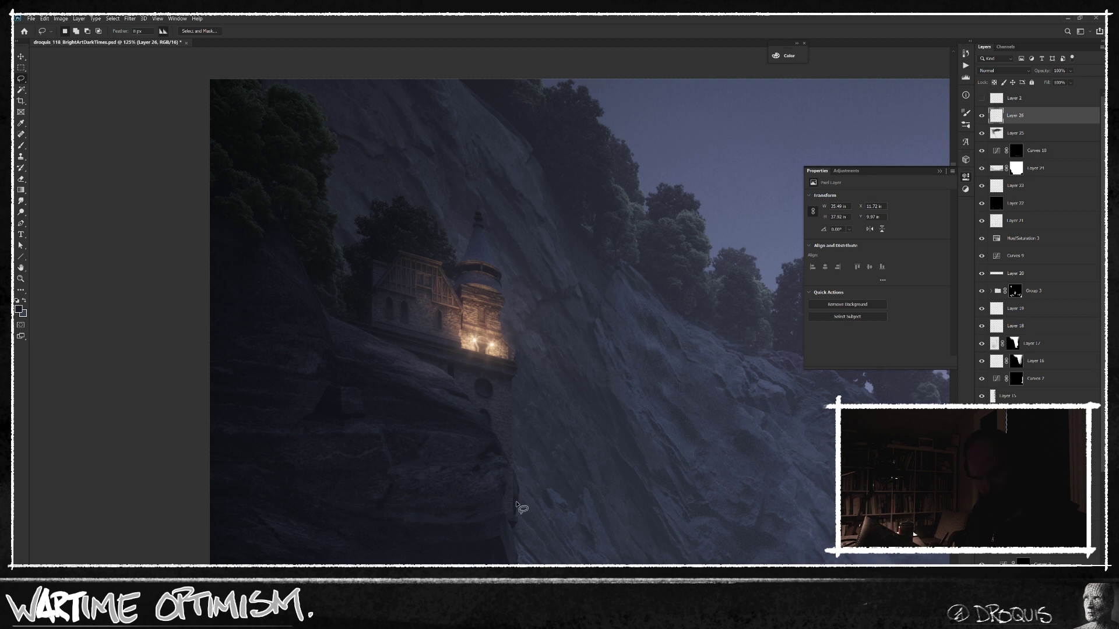
pyautogui.press('s')
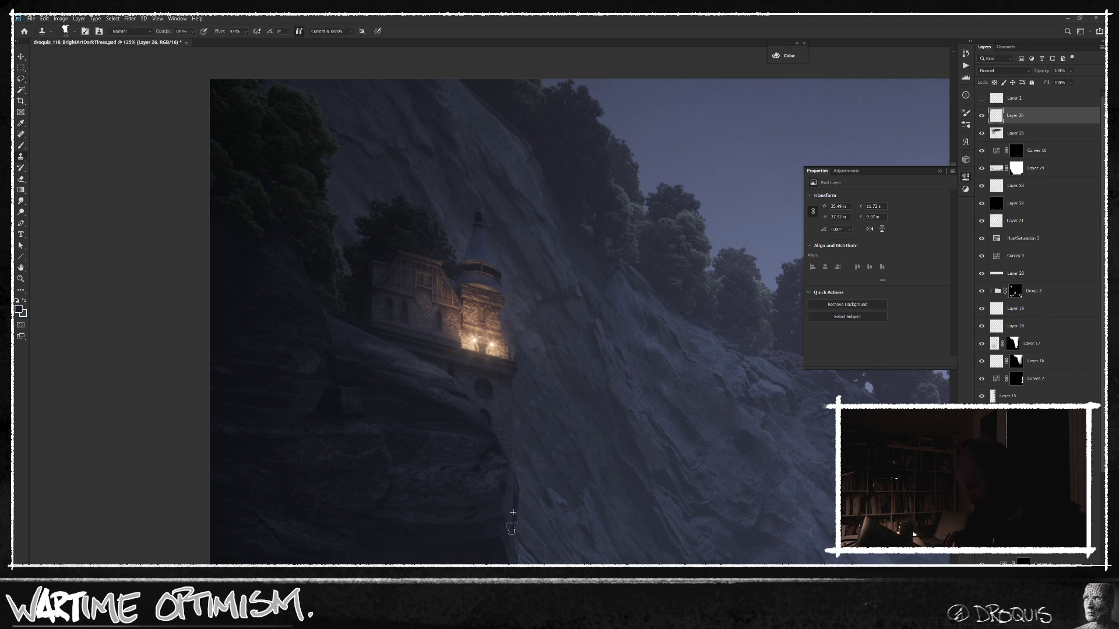
pyautogui.press('l')
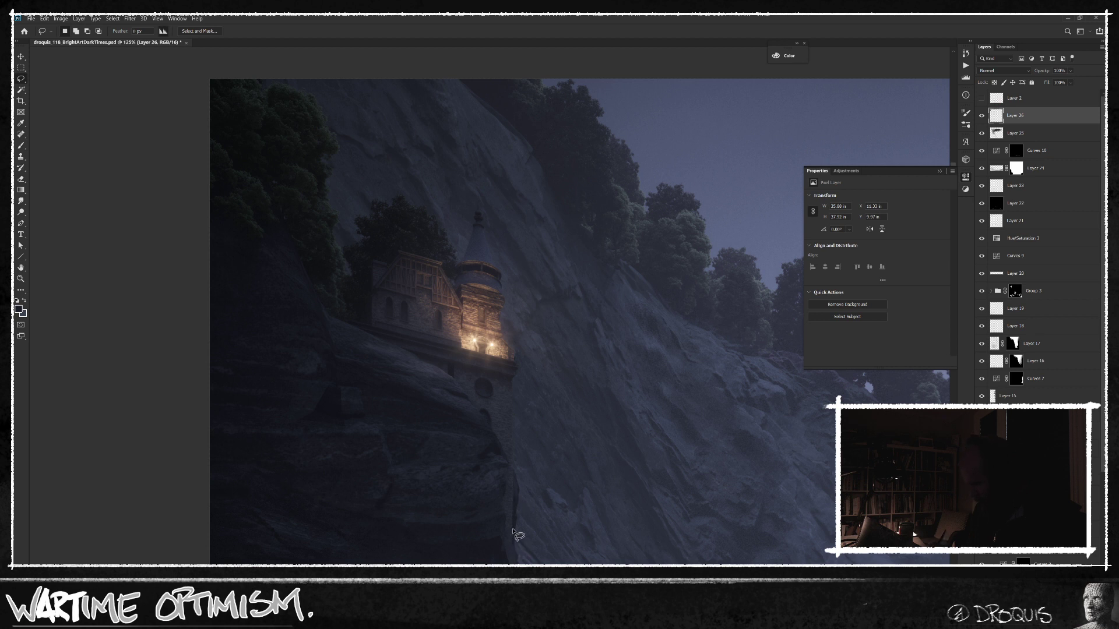
pyautogui.moveTo(335, 553)
pyautogui.mouseDown()
pyautogui.moveTo(396, 371)
pyautogui.moveTo(478, 373)
pyautogui.moveTo(512, 382)
pyautogui.moveTo(513, 560)
pyautogui.mouseUp()
pyautogui.press('b')
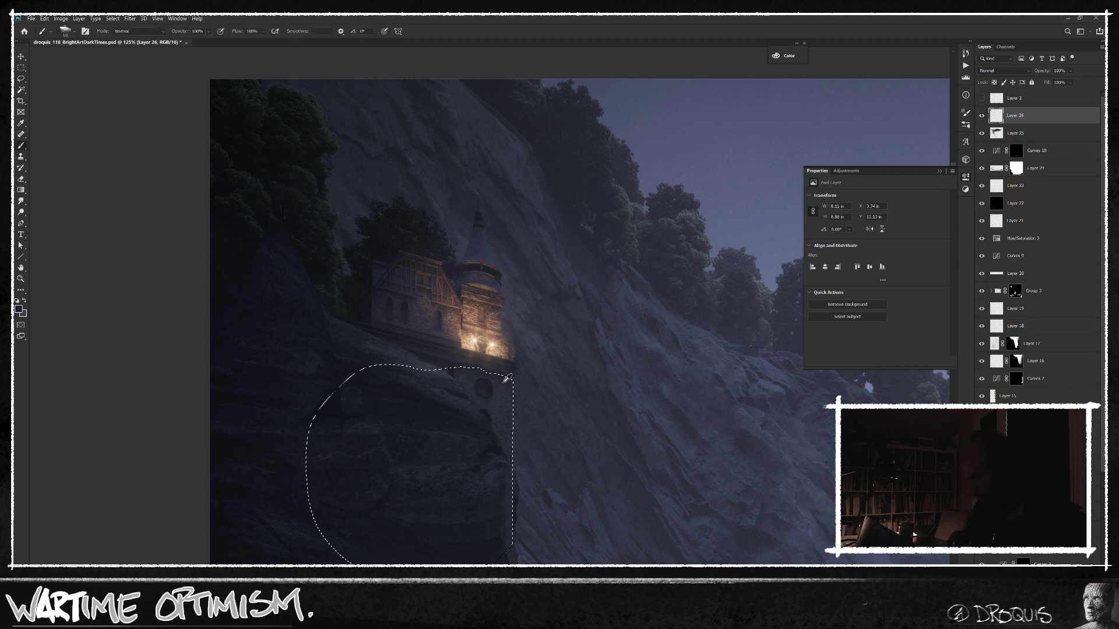
pyautogui.hotkey('ctrl', 'd')
# Step: Enlarge the brush and add a new layer above Layer 26 with its blending mode set to Multiply
pyautogui.press(']')
pyautogui.press(']')
pyautogui.hotkey('ctrl', 'shift', 'alt', 'n')
pyautogui.click(1003, 71)
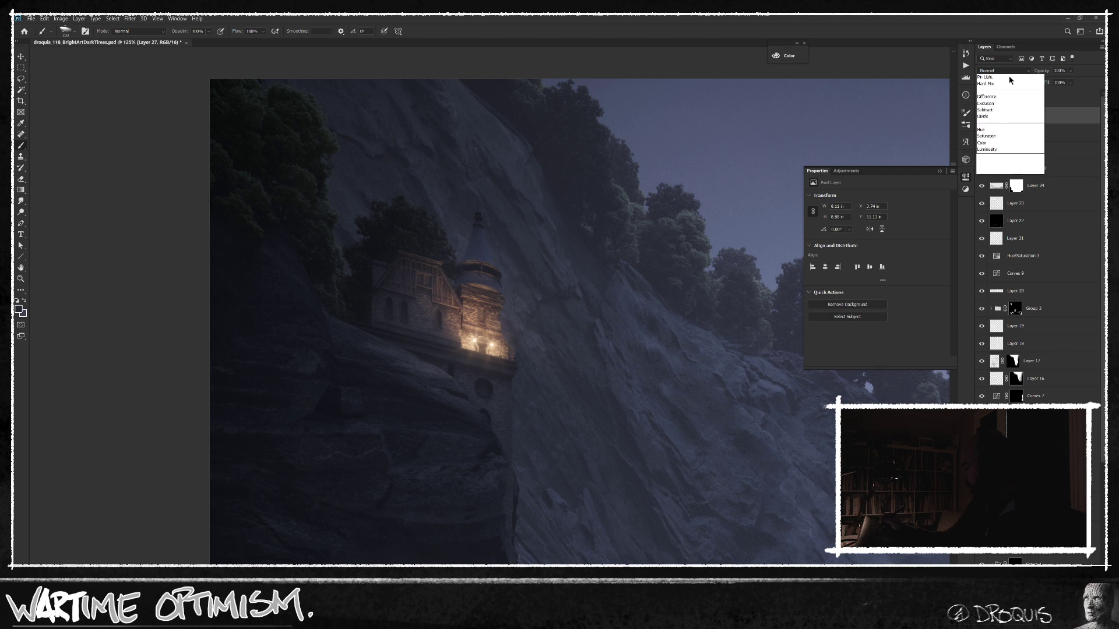
pyautogui.click(994, 105)
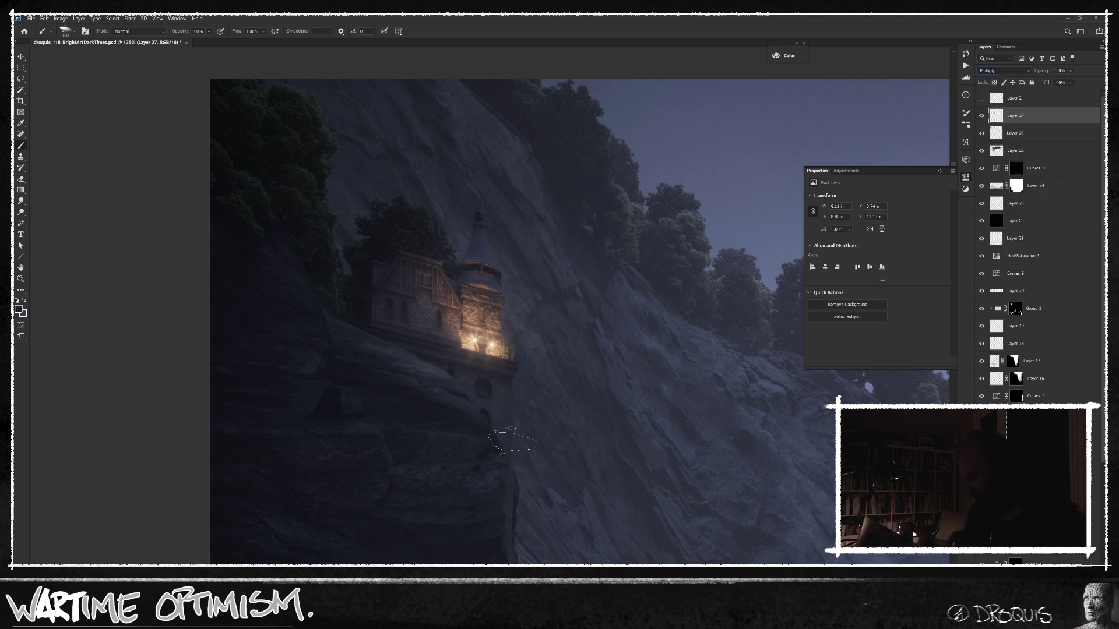
# Step: Undo the first oversized stroke and paint dark shading down the supporting wall and under the house's ledge with a smaller brush
pyautogui.moveTo(503, 382); pyautogui.dragTo(502, 469)
pyautogui.hotkey('ctrl', 'z')
pyautogui.press('[')
pyautogui.press('[')
pyautogui.moveTo(512, 377); pyautogui.dragTo(511, 422)
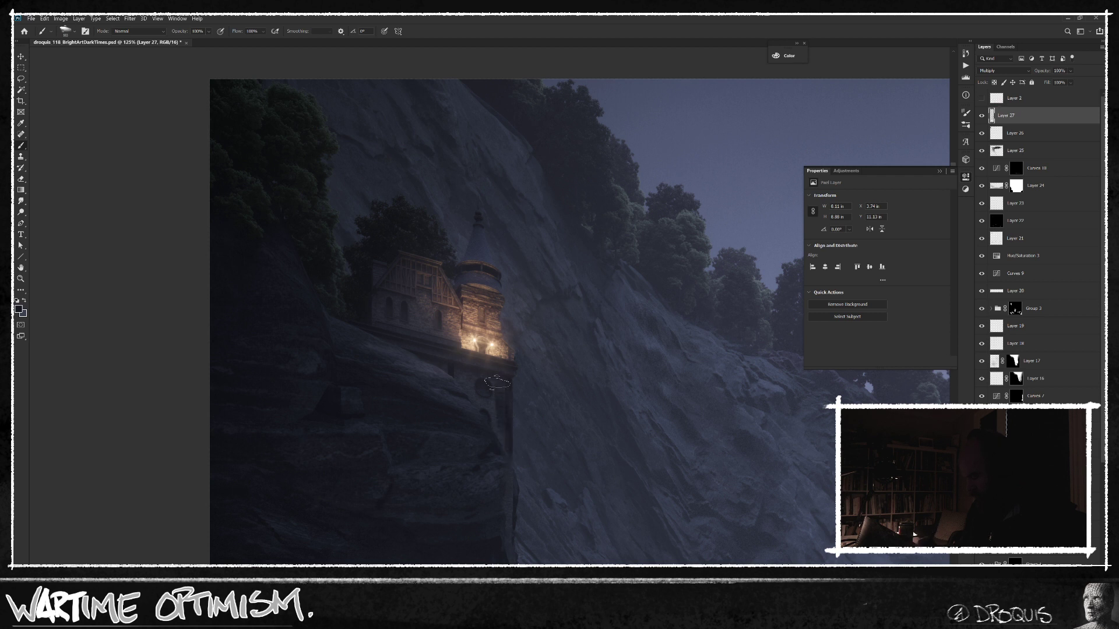
pyautogui.moveTo(444, 367)
pyautogui.mouseDown()
pyautogui.moveTo(488, 400)
pyautogui.moveTo(472, 389)
pyautogui.moveTo(501, 447)
pyautogui.mouseUp()
pyautogui.press('[')
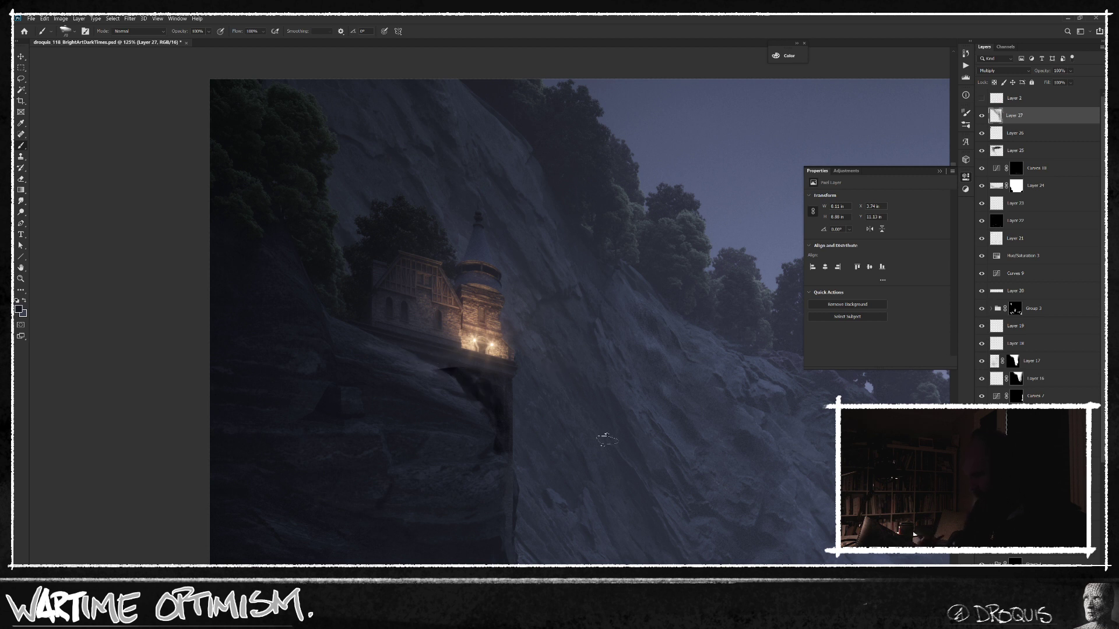
# Step: Extend the dark shading along the underside of the house's ledge and down the lower cliff edge with a finer brush
pyautogui.press('[')
pyautogui.press('[')
pyautogui.moveTo(427, 358); pyautogui.dragTo(460, 375)
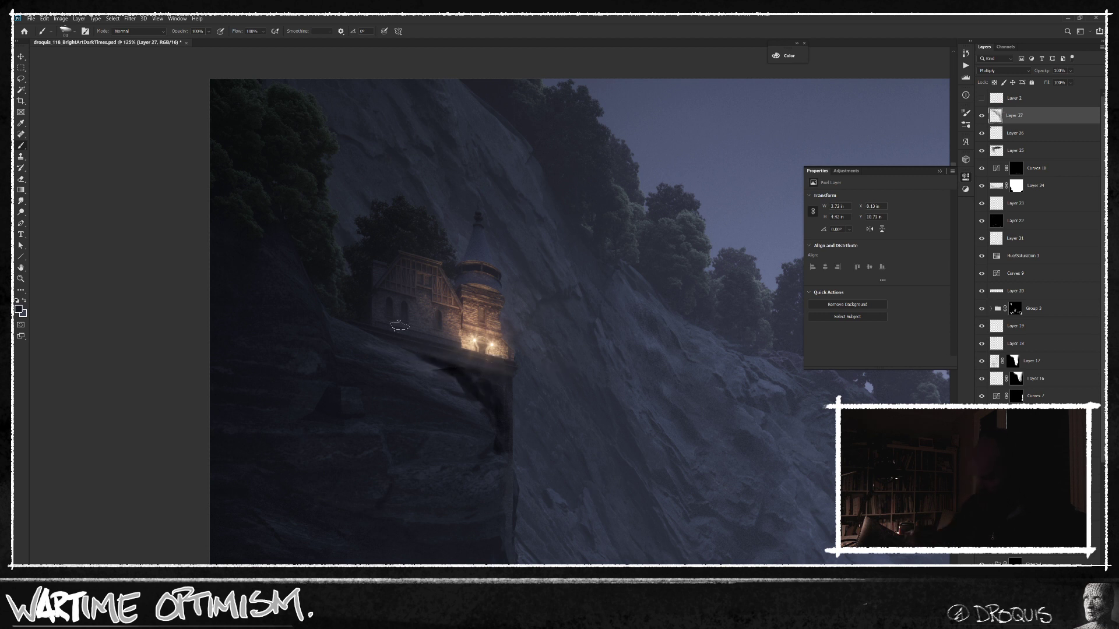
pyautogui.moveTo(375, 337); pyautogui.dragTo(504, 367)
pyautogui.moveTo(390, 334); pyautogui.dragTo(458, 352)
pyautogui.moveTo(507, 458)
pyautogui.mouseDown()
pyautogui.moveTo(509, 534)
pyautogui.moveTo(506, 480)
pyautogui.moveTo(507, 520)
pyautogui.mouseUp()
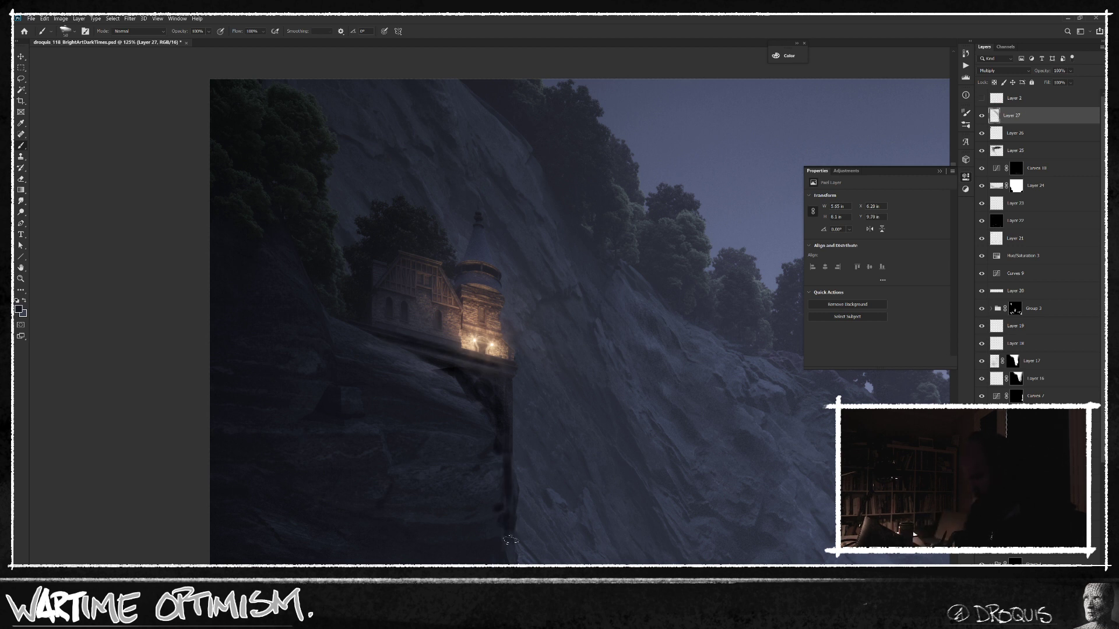
# Step: Reduce Layer 27's opacity to about 20%
pyautogui.scroll(-2, 609, 431)
pyautogui.moveTo(1045, 70); pyautogui.dragTo(694, 98)
pyautogui.press('v')
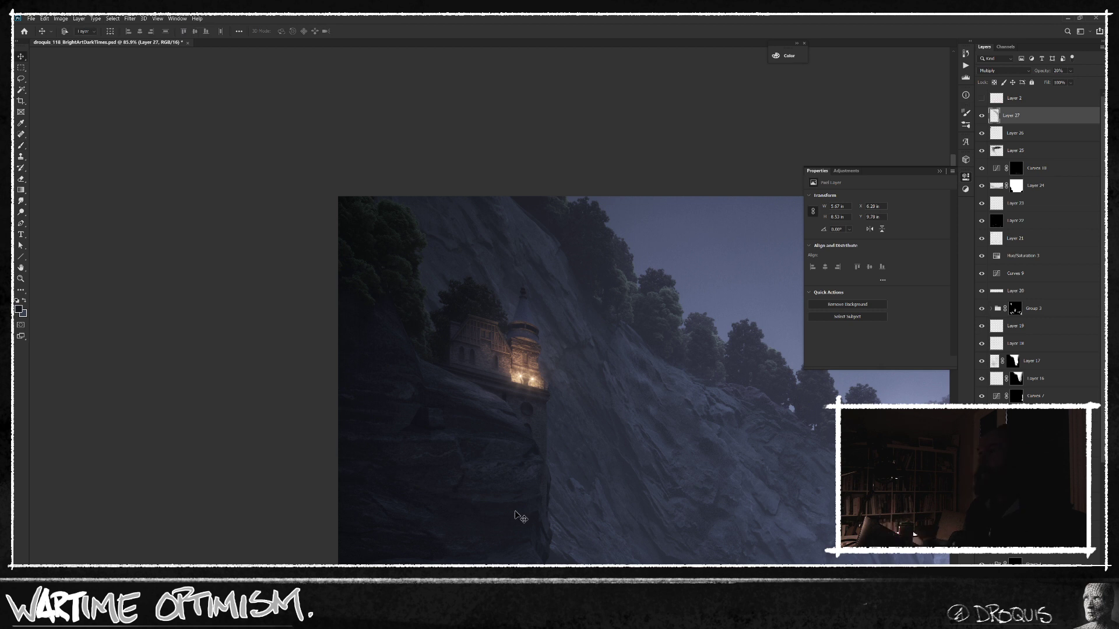
pyautogui.moveTo(607, 410); pyautogui.dragTo(586, 407)
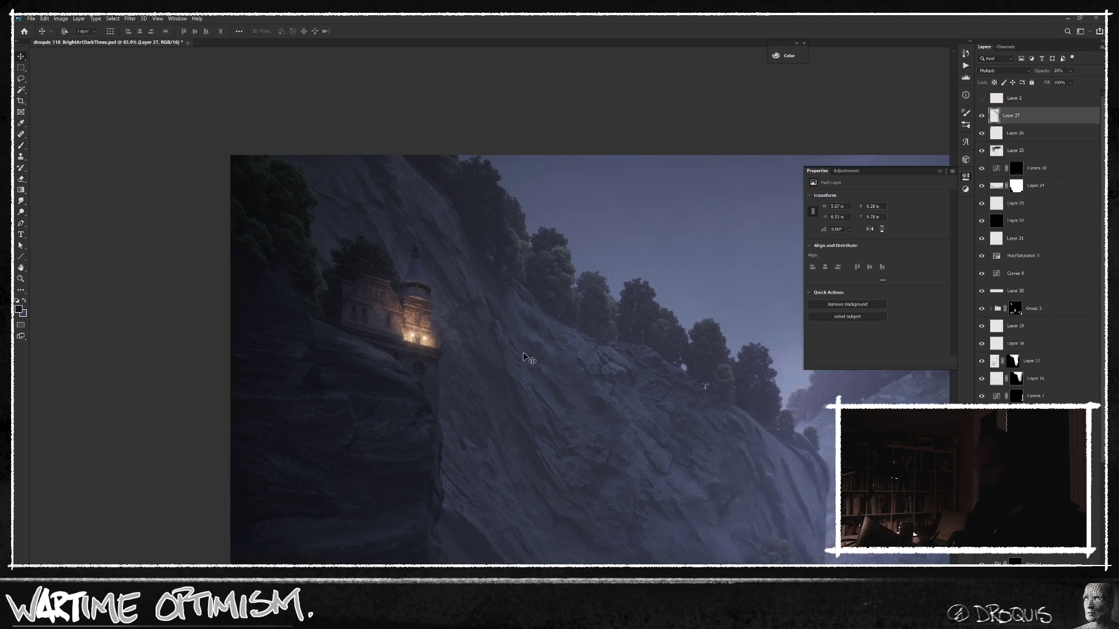
pyautogui.hotkey('ctrl', '0')
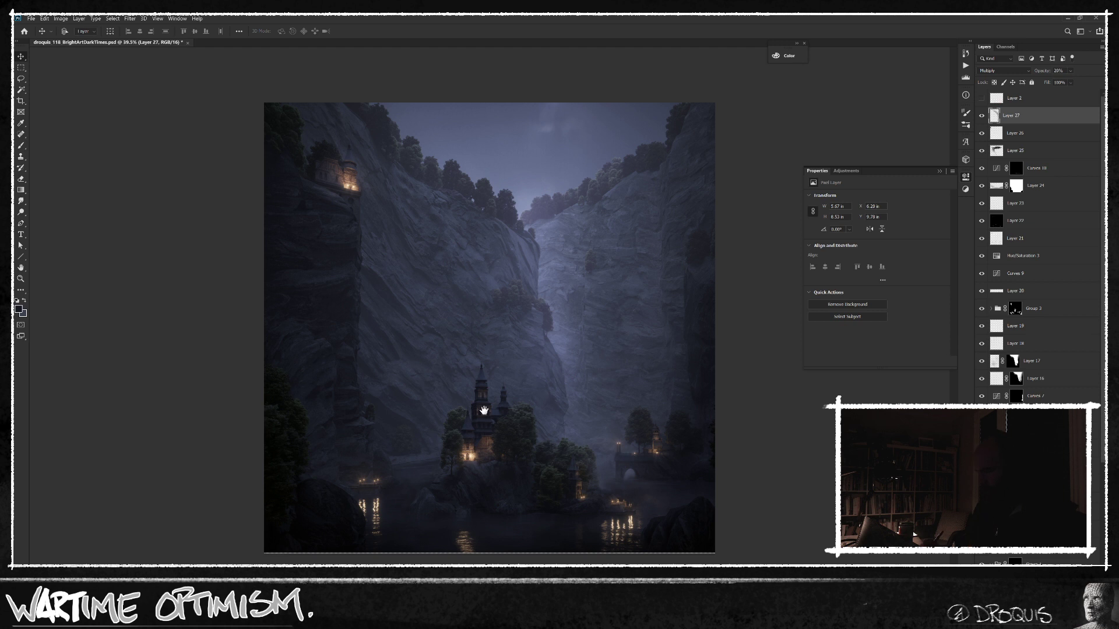
# Step: Add a new layer above Layer 27 and set its blending mode to Screen
pyautogui.scroll(3, 487, 413)
pyautogui.scroll(-1, 490, 415)
pyautogui.hotkey('ctrl', 'shift', 'alt', 'n')
pyautogui.click(1006, 71)
pyautogui.click(1012, 142)
pyautogui.scroll(5, 524, 464)
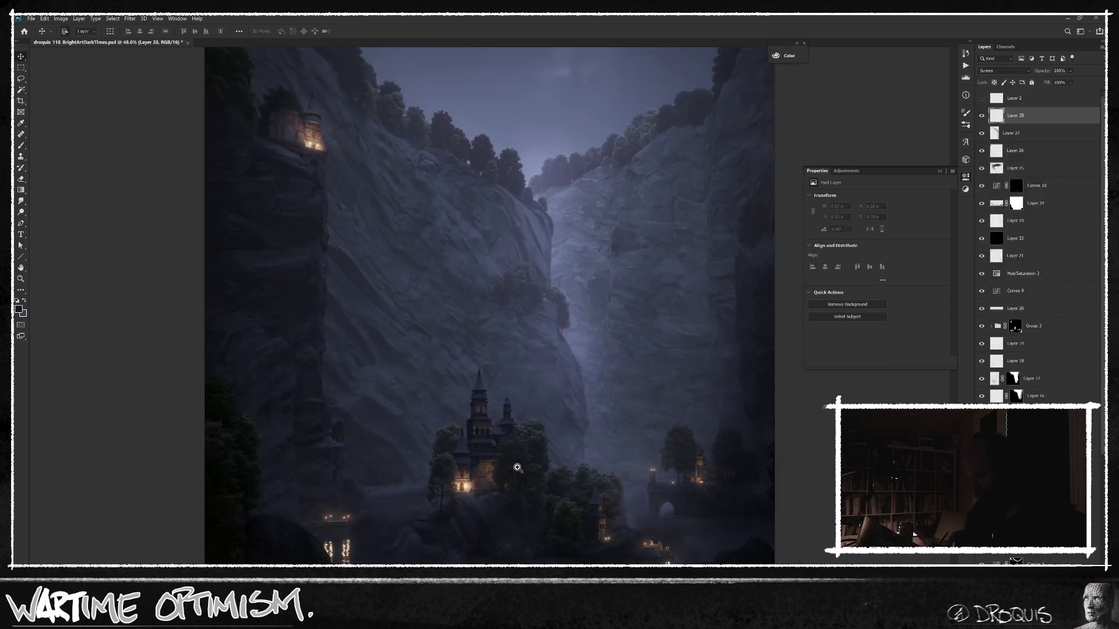
# Step: Paint light highlights on the castle's main spire and the roof joining the two towers using a much smaller brush
pyautogui.press('b')
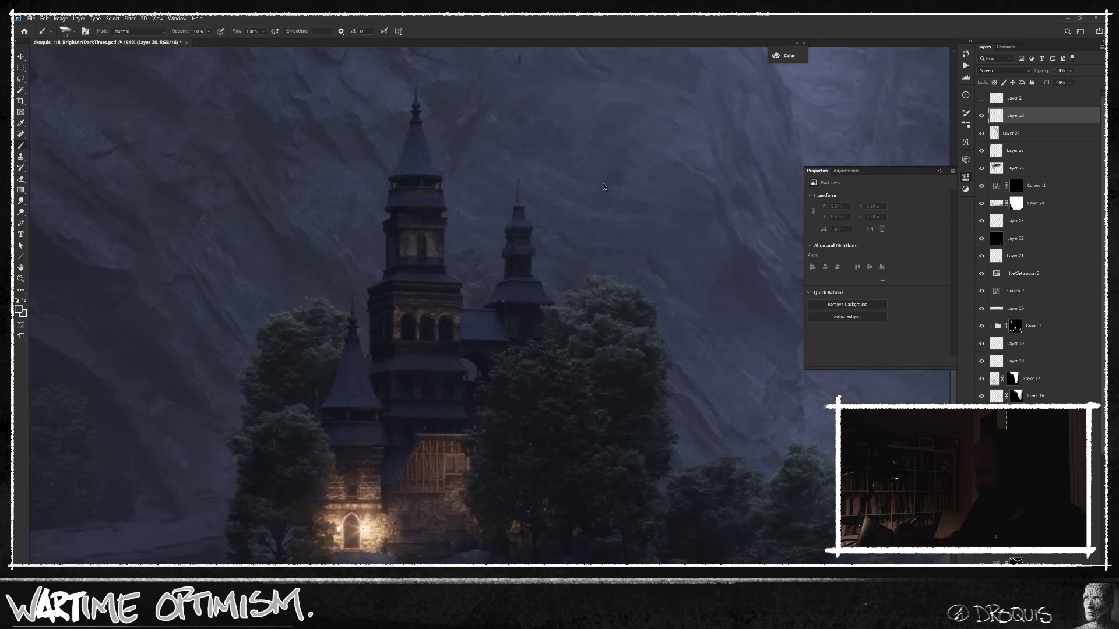
pyautogui.press('[')
pyautogui.press('[')
pyautogui.press('[')
pyautogui.moveTo(360, 389)
pyautogui.mouseDown()
pyautogui.moveTo(353, 351)
pyautogui.moveTo(355, 399)
pyautogui.moveTo(374, 404)
pyautogui.moveTo(346, 402)
pyautogui.mouseUp()
pyautogui.hotkey('ctrl', 'z')
pyautogui.moveTo(416, 125); pyautogui.dragTo(423, 163)
pyautogui.moveTo(527, 295); pyautogui.dragTo(498, 298)
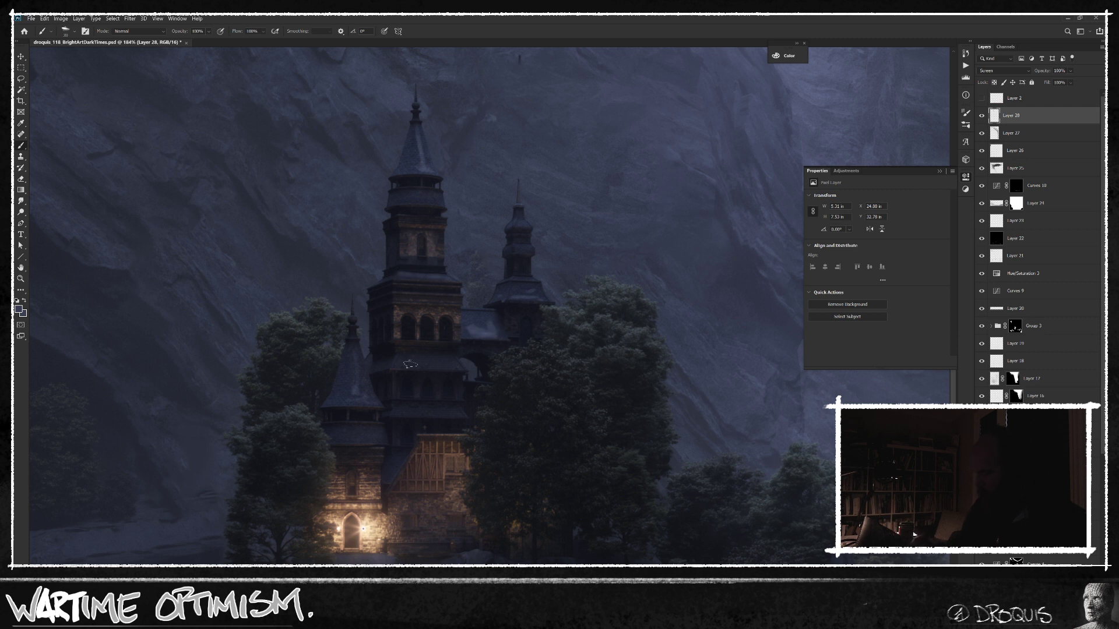
# Step: Paint light highlights on the main tower's lower roofs and the small front turret's roof
pyautogui.moveTo(425, 358); pyautogui.dragTo(448, 365)
pyautogui.moveTo(439, 411)
pyautogui.mouseDown()
pyautogui.moveTo(401, 408)
pyautogui.moveTo(427, 410)
pyautogui.mouseUp()
pyautogui.moveTo(360, 397); pyautogui.dragTo(376, 439)
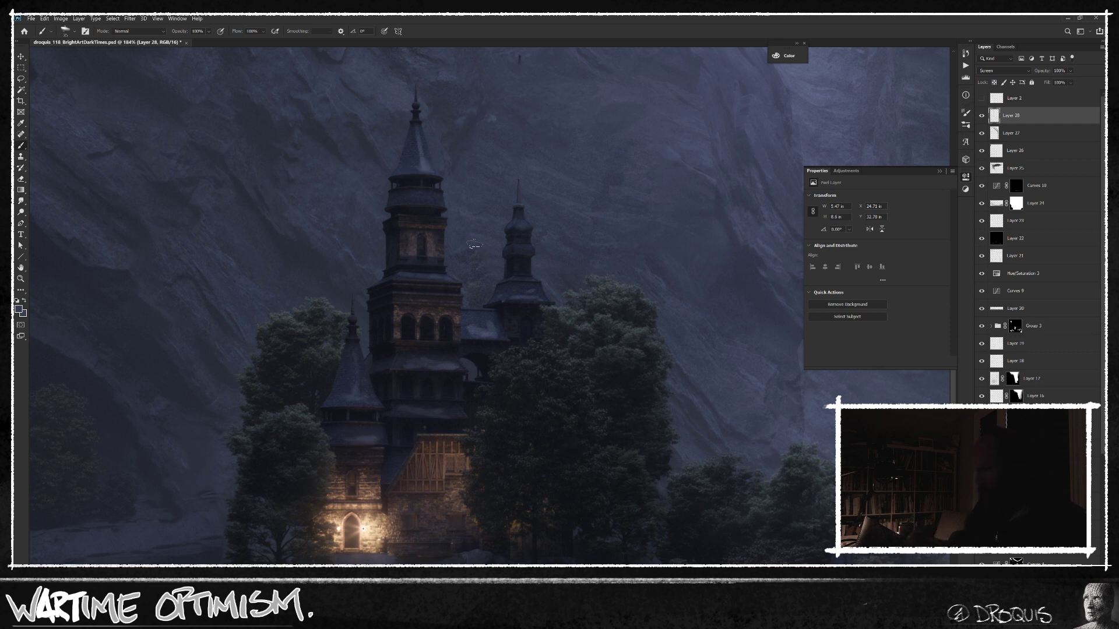
pyautogui.moveTo(610, 466); pyautogui.dragTo(612, 474)
# Step: Reduce the opacity of the castle highlight layer to about 38%
pyautogui.moveTo(1042, 71)
pyautogui.mouseDown()
pyautogui.moveTo(770, 89)
pyautogui.moveTo(778, 86)
pyautogui.mouseUp()
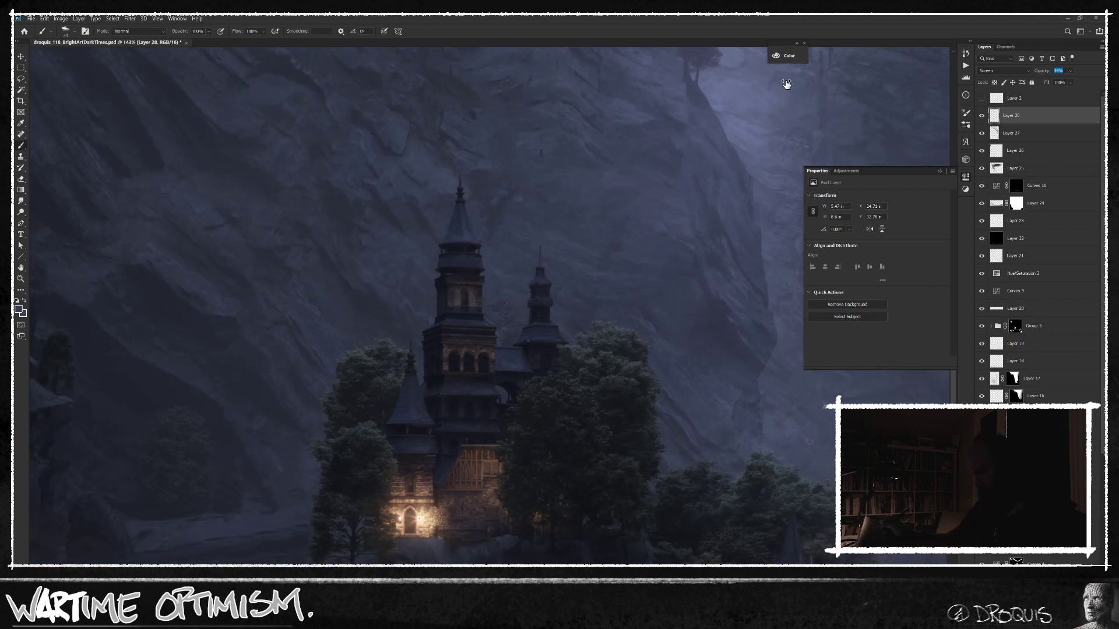
pyautogui.moveTo(780, 79); pyautogui.dragTo(780, 79)
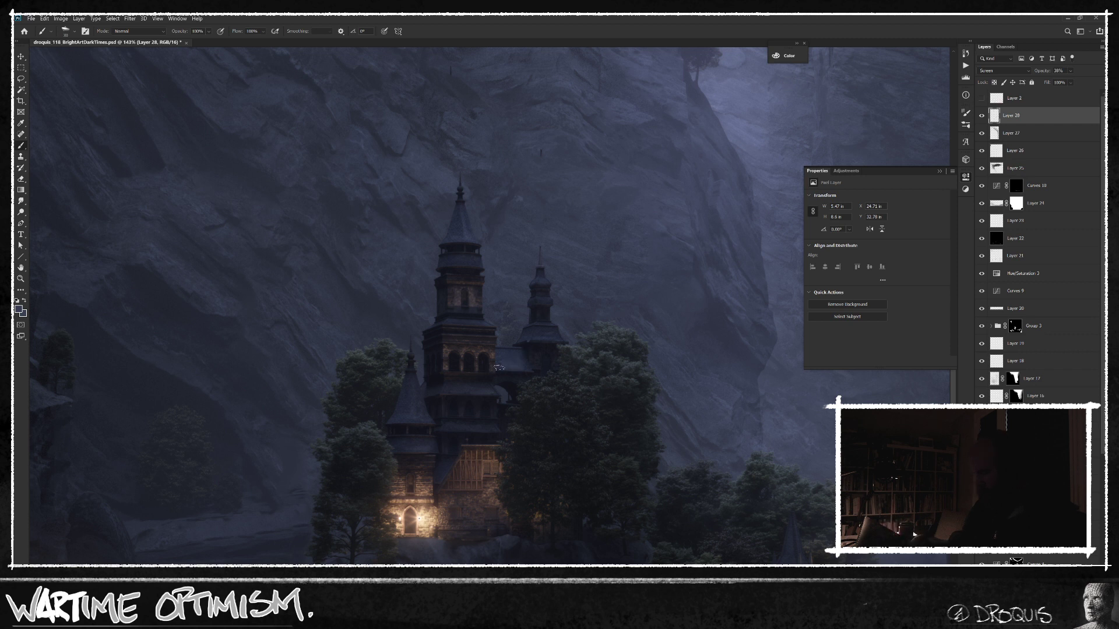
pyautogui.hotkey('ctrl', '0')
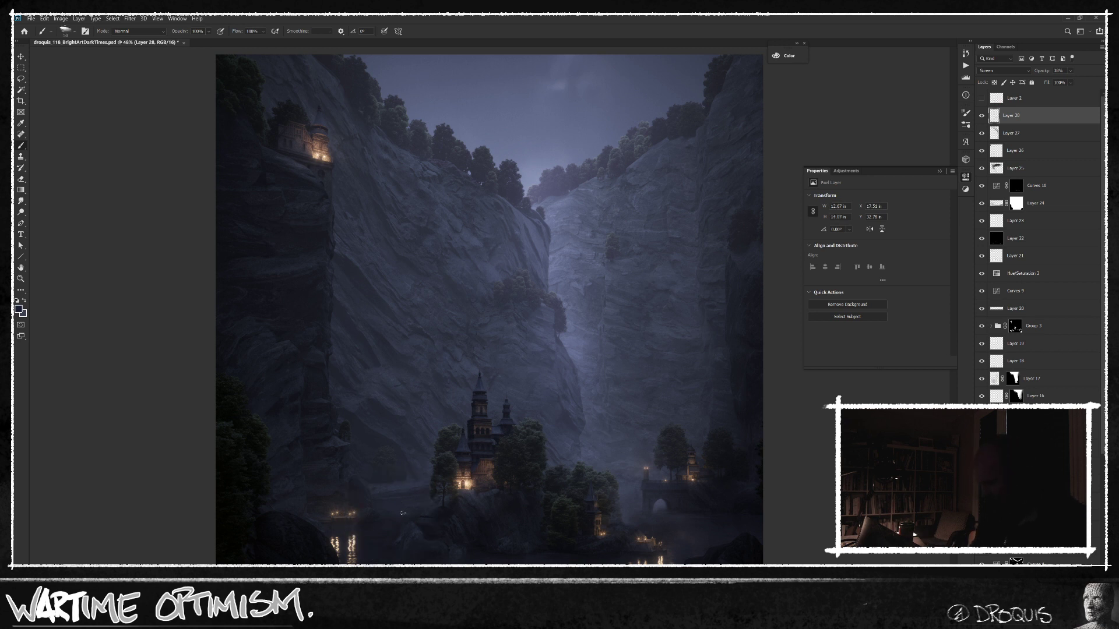
# Step: Add a new layer above the castle highlight layer and paint a dark shoreline stroke across the river beside the castle rock
pyautogui.scroll(5, 410, 510)
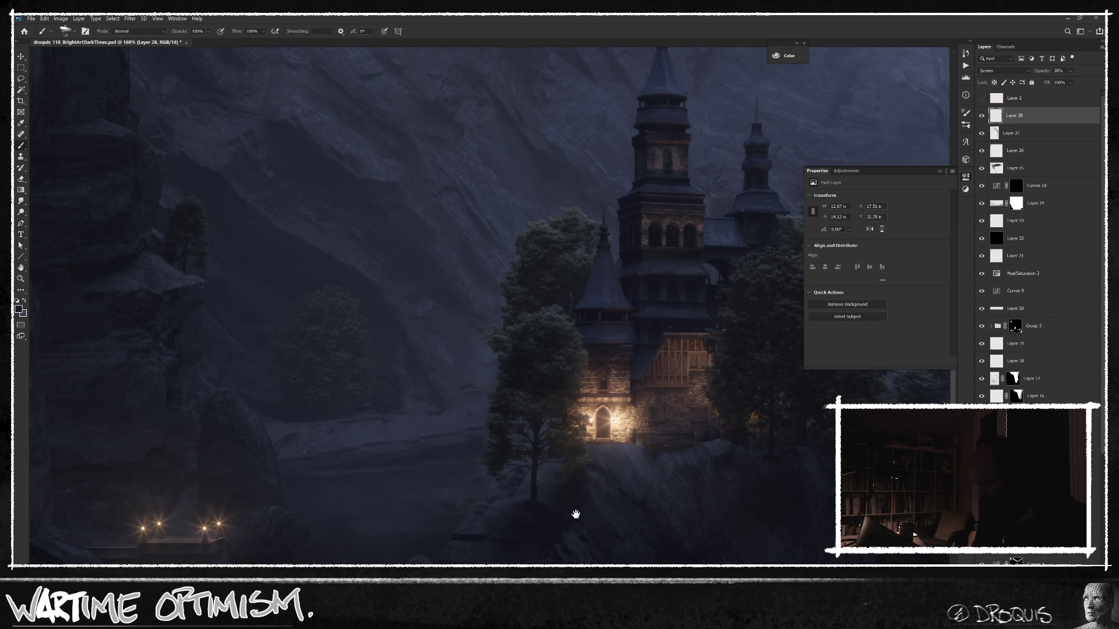
pyautogui.moveTo(565, 515); pyautogui.dragTo(627, 501)
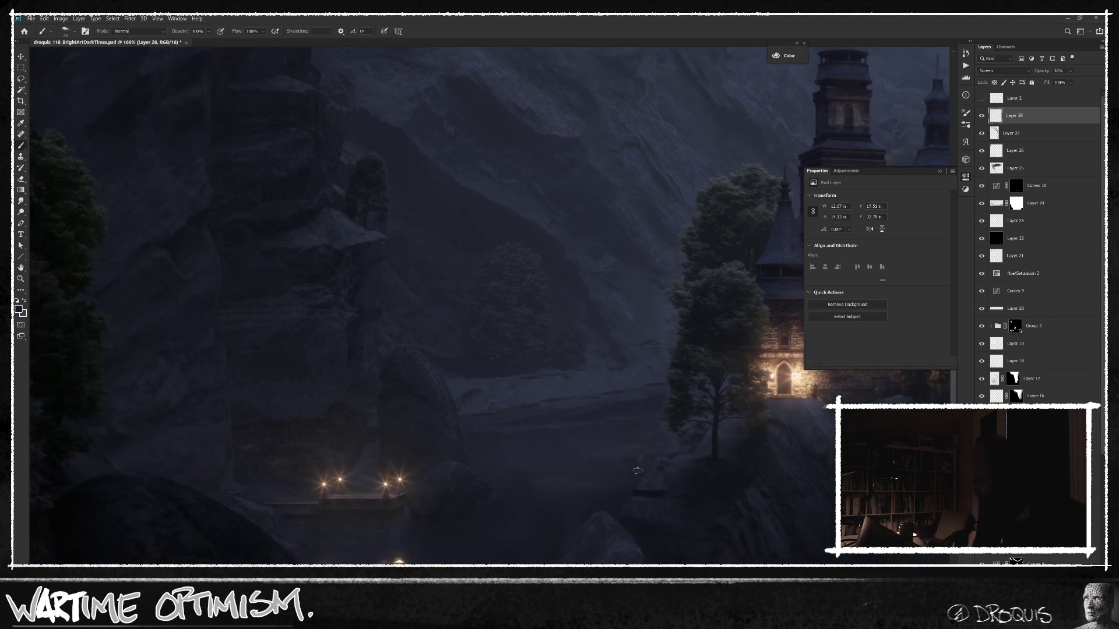
pyautogui.hotkey('ctrl', 'shift', 'alt', 'n')
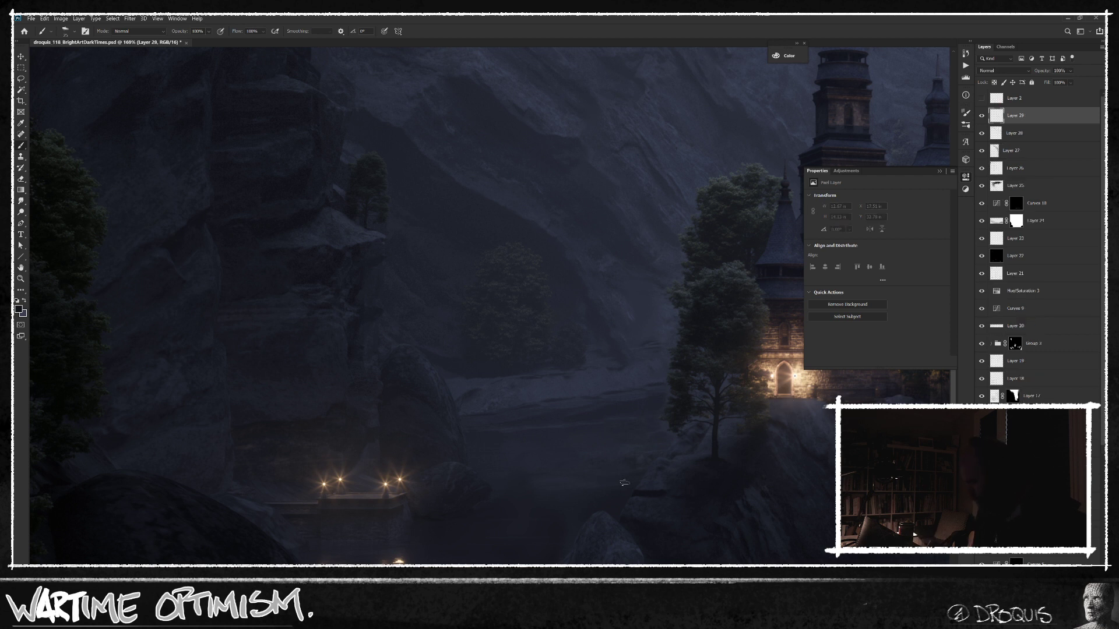
pyautogui.moveTo(641, 472); pyautogui.dragTo(530, 473)
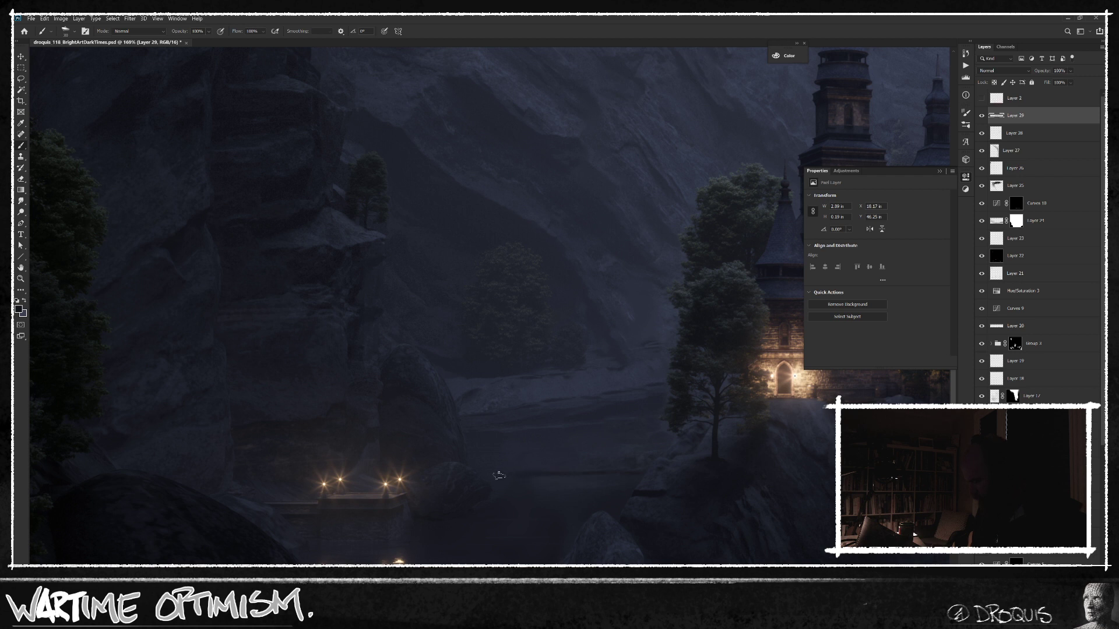
# Step: Paint over the river and far bank between the lantern pier and the castle rock with a larger brush
pyautogui.press(']')
pyautogui.press(']')
pyautogui.moveTo(504, 424); pyautogui.dragTo(493, 469)
pyautogui.moveTo(587, 463); pyautogui.dragTo(530, 469)
pyautogui.moveTo(493, 438); pyautogui.dragTo(500, 471)
pyautogui.moveTo(614, 514); pyautogui.dragTo(642, 464)
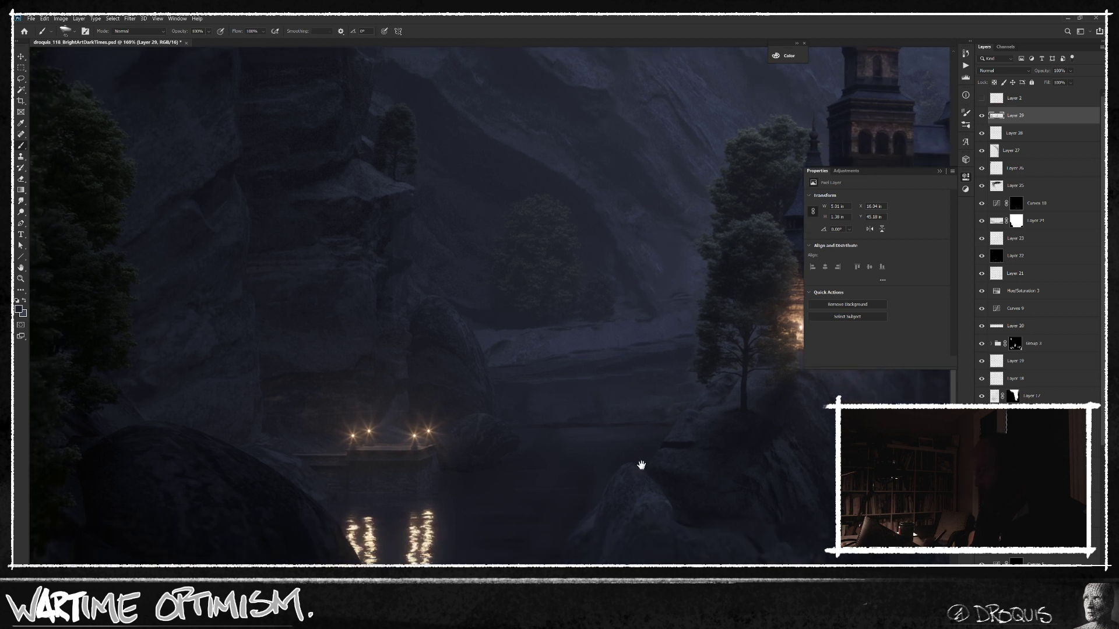
pyautogui.moveTo(606, 431)
pyautogui.mouseDown()
pyautogui.moveTo(569, 434)
pyautogui.moveTo(577, 456)
pyautogui.mouseUp()
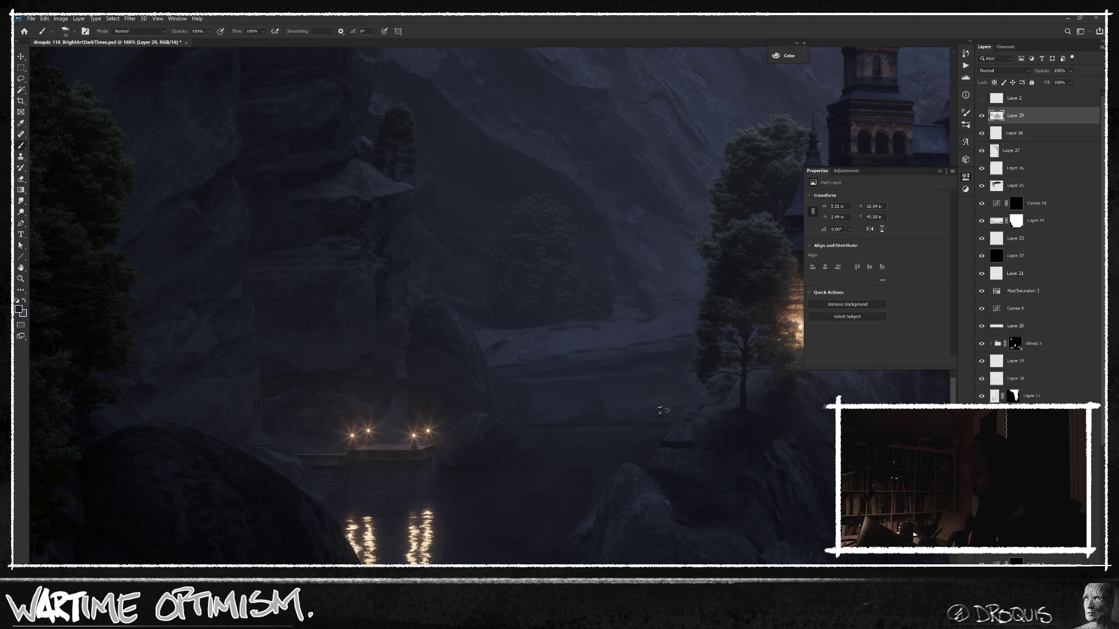
# Step: Lasso the river area beside the castle rock's edge, then choose a different, larger brush with a colour sampled from the river
pyautogui.hscroll(5, 656, 437)
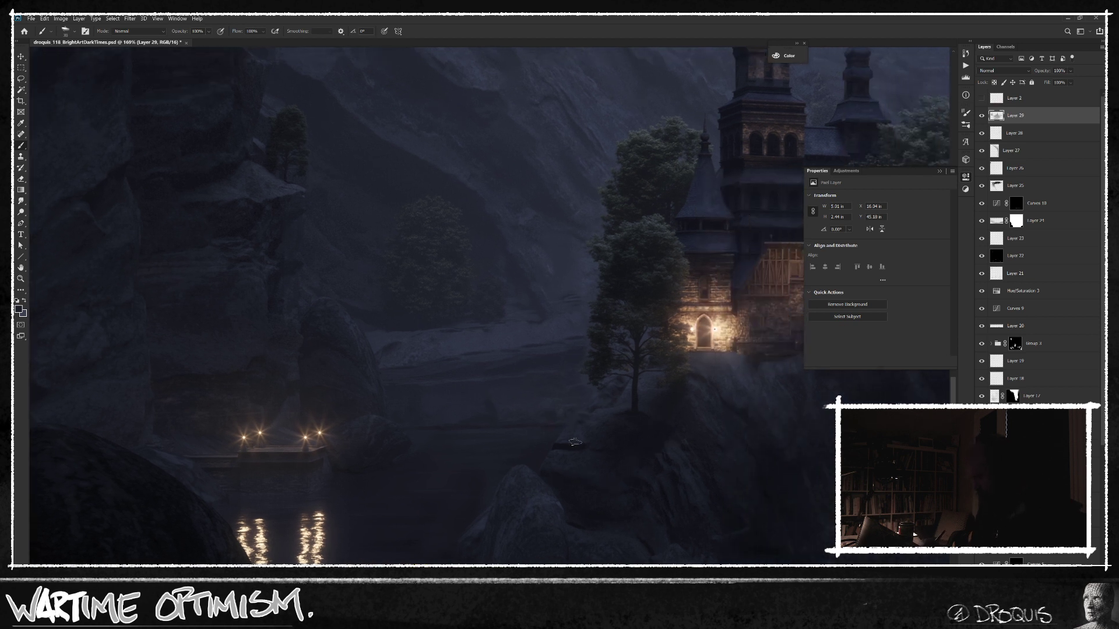
pyautogui.press('l')
pyautogui.moveTo(540, 476)
pyautogui.mouseDown()
pyautogui.moveTo(595, 390)
pyautogui.moveTo(593, 327)
pyautogui.moveTo(620, 171)
pyautogui.moveTo(432, 161)
pyautogui.moveTo(381, 531)
pyautogui.moveTo(584, 519)
pyautogui.mouseUp()
pyautogui.press('b')
pyautogui.rightClick(543, 406)
pyautogui.click(692, 464)
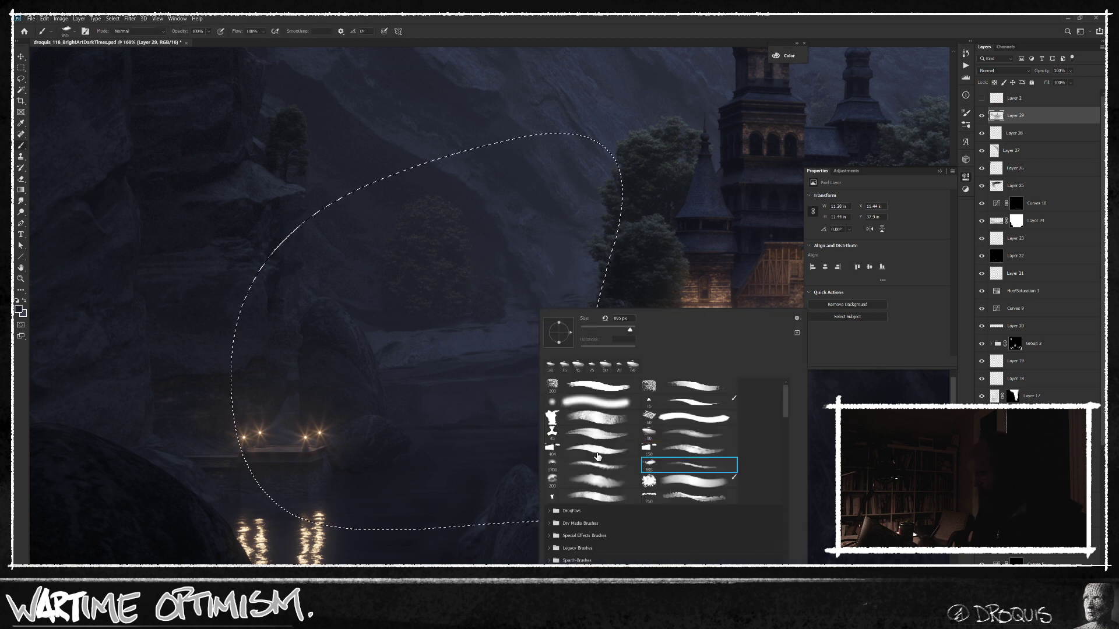
pyautogui.click(821, 417)
pyautogui.keyDown('alt'); pyautogui.click(547, 389); pyautogui.keyUp('alt')
pyautogui.press(']')
pyautogui.press(']')
# Step: Add a new layer for the mist and set its blending mode to Screen
pyautogui.hotkey('ctrl', 'shift', 'alt', 'n')
pyautogui.hotkey('ctrl', 'w')
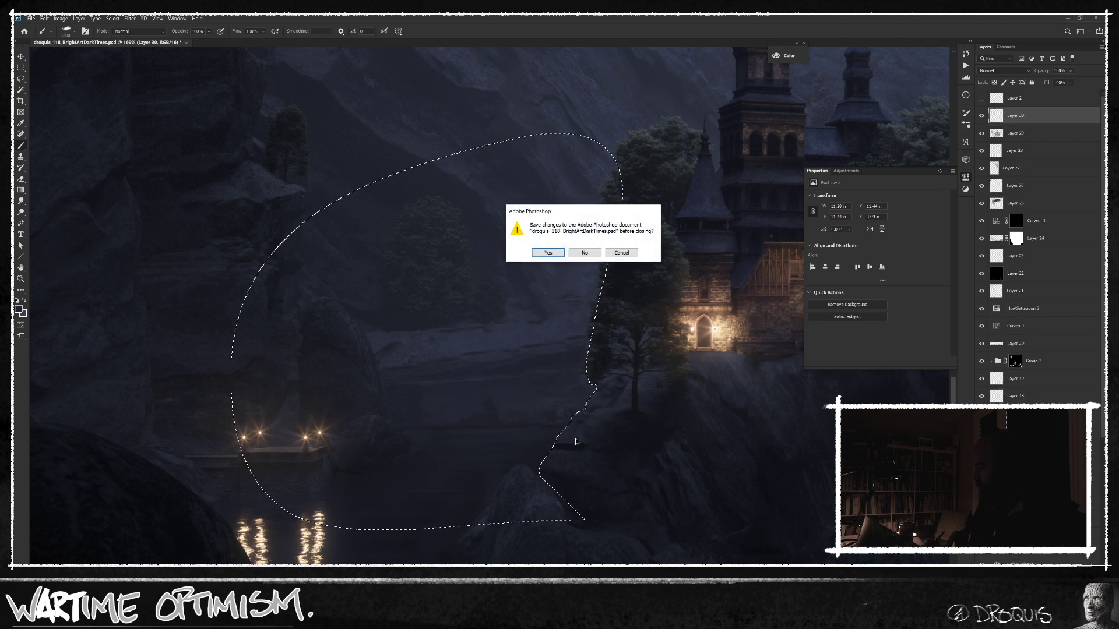
pyautogui.click(621, 252)
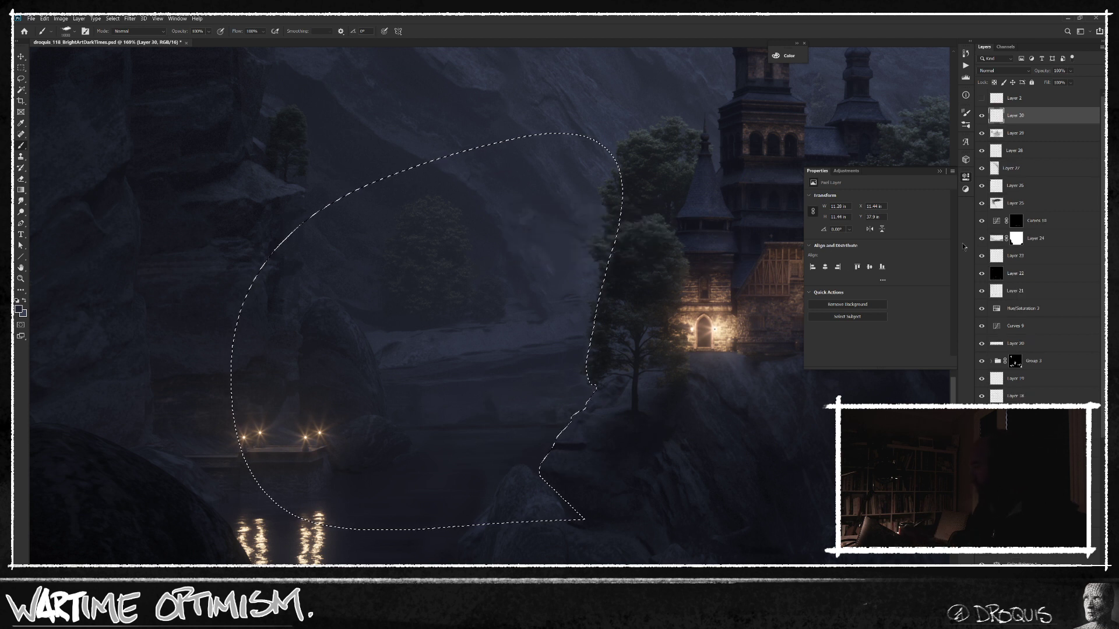
pyautogui.click(1002, 71)
pyautogui.click(1008, 144)
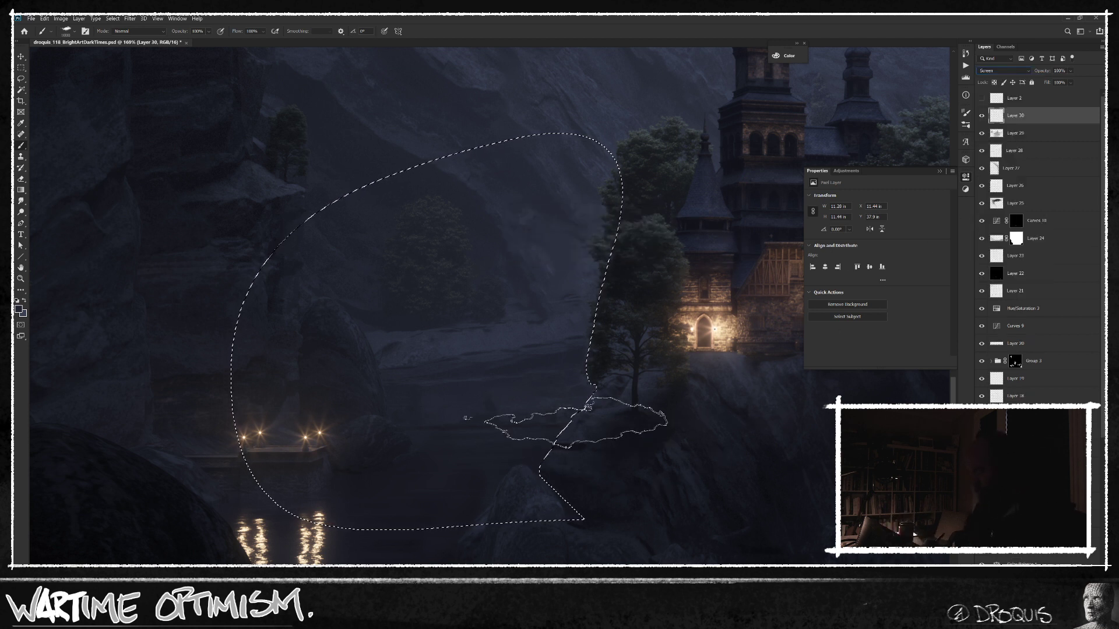
# Step: Paint soft mist over the river between the castle rock's edge and the lantern pier
pyautogui.hotkey('ctrl', 'd')
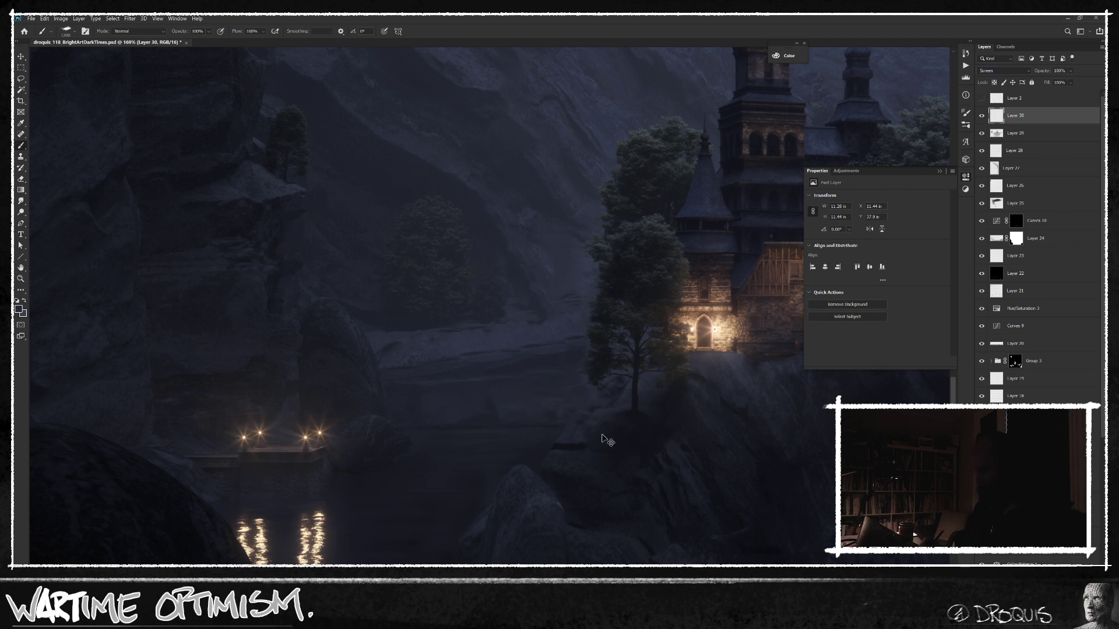
pyautogui.moveTo(599, 391); pyautogui.dragTo(575, 453)
pyautogui.moveTo(585, 415); pyautogui.dragTo(554, 447)
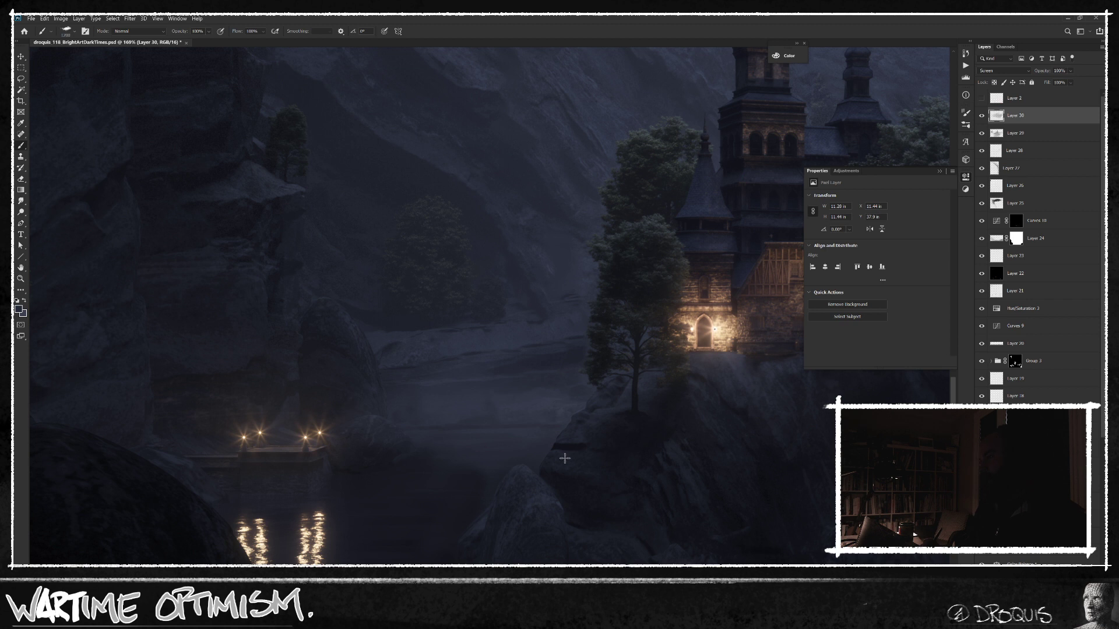
pyautogui.click(381, 501)
pyautogui.moveTo(342, 518); pyautogui.dragTo(311, 525)
pyautogui.moveTo(368, 495); pyautogui.dragTo(407, 432)
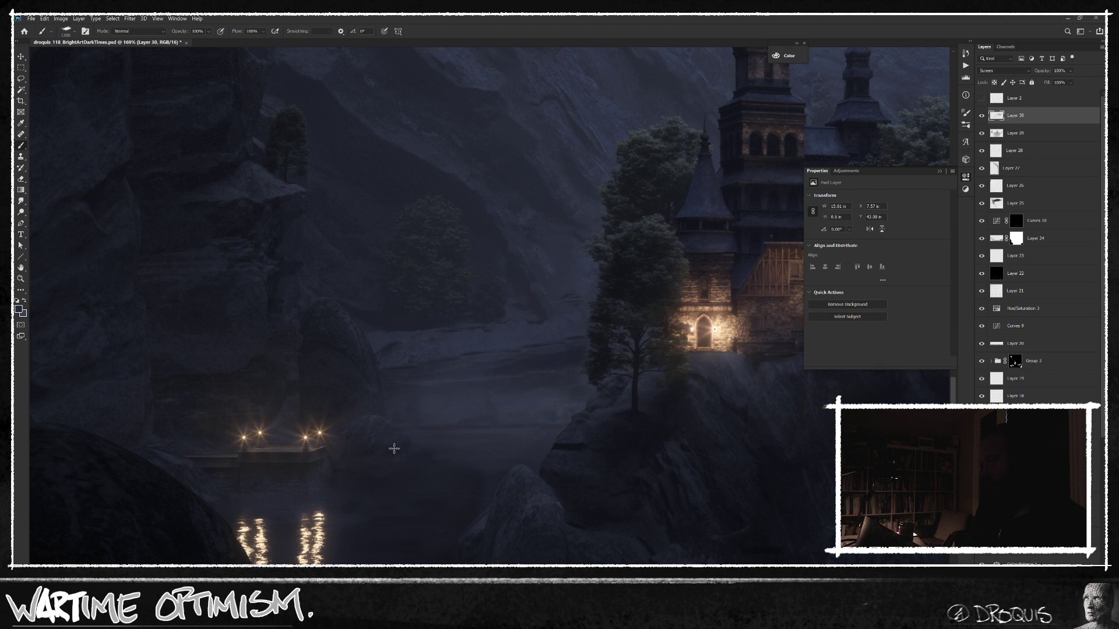
pyautogui.moveTo(433, 474); pyautogui.dragTo(412, 462)
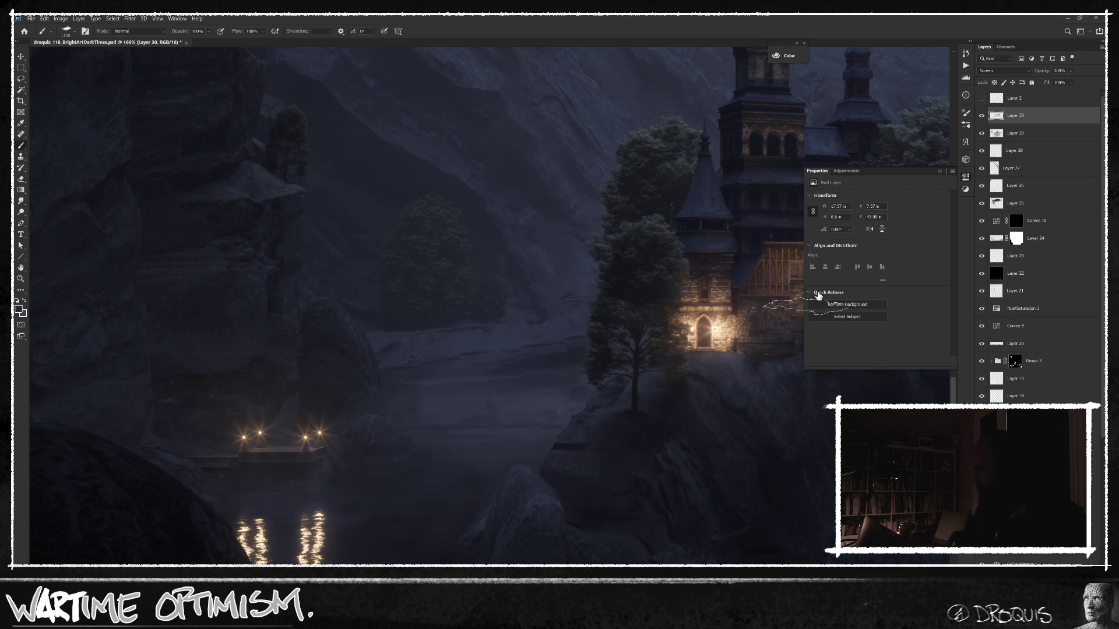
# Step: Add a new layer, switch to another brush, sample the dark water colour and paint the waterline around the small foreground rock
pyautogui.hotkey('ctrl', 'shift', 'alt', 'n')
pyautogui.rightClick(495, 431)
pyautogui.click(636, 436)
pyautogui.click(446, 437)
pyautogui.keyDown('alt'); pyautogui.click(452, 446); pyautogui.keyUp('alt')
pyautogui.moveTo(472, 497)
pyautogui.mouseDown()
pyautogui.moveTo(374, 506)
pyautogui.moveTo(443, 523)
pyautogui.moveTo(418, 527)
pyautogui.mouseUp()
pyautogui.moveTo(636, 488); pyautogui.dragTo(551, 482)
pyautogui.moveTo(707, 499); pyautogui.dragTo(496, 439)
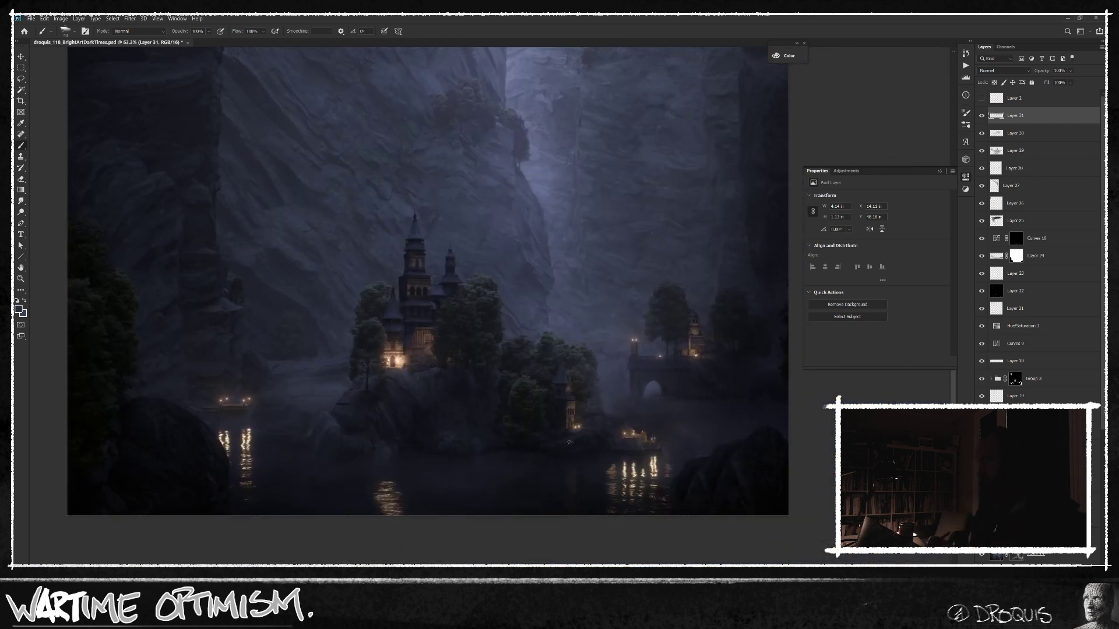
# Step: Refine the small foreground rock's edges and the adjoining water at closer range
pyautogui.click(329, 447)
pyautogui.press('l')
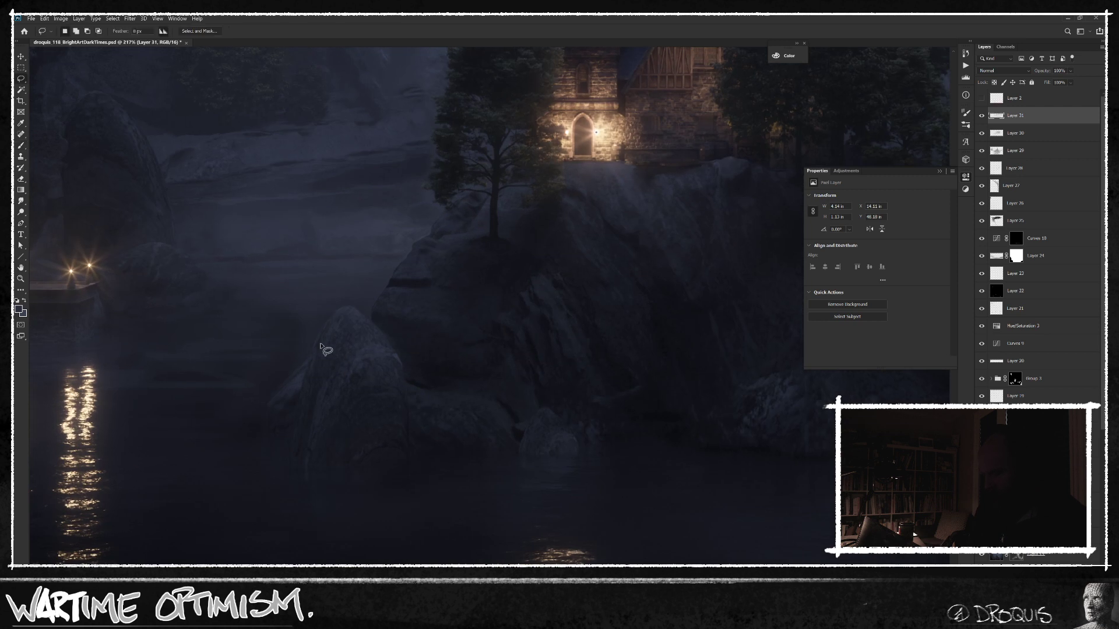
pyautogui.press('b')
pyautogui.moveTo(462, 395); pyautogui.dragTo(642, 408)
pyautogui.moveTo(488, 333)
pyautogui.mouseDown()
pyautogui.moveTo(539, 328)
pyautogui.moveTo(484, 358)
pyautogui.moveTo(481, 346)
pyautogui.moveTo(434, 346)
pyautogui.moveTo(491, 335)
pyautogui.moveTo(457, 330)
pyautogui.mouseUp()
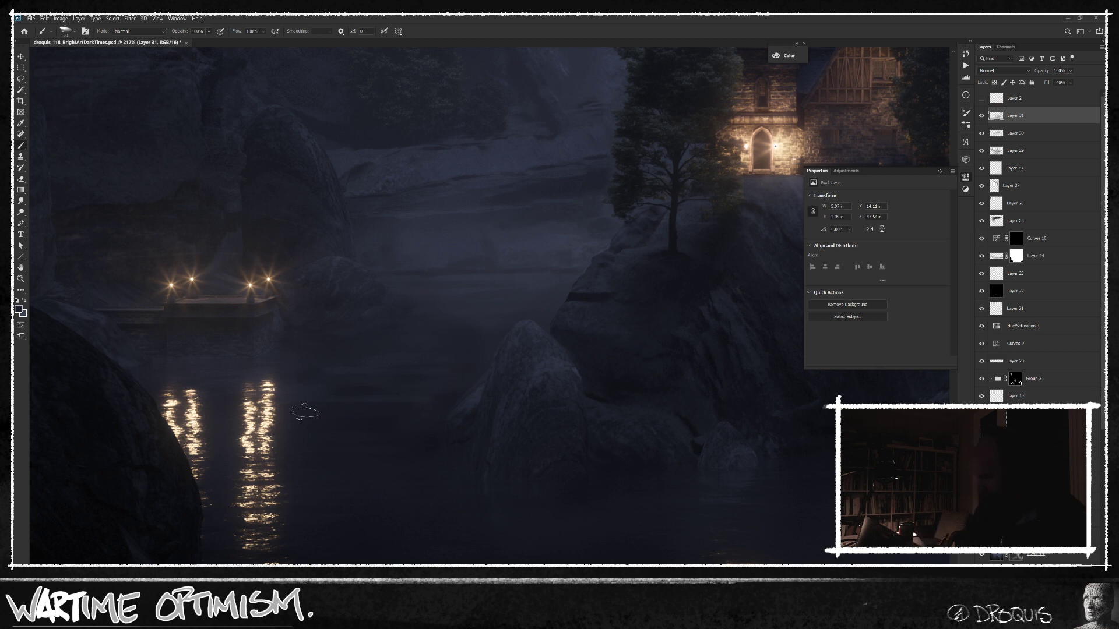
# Step: Lasso the small foreground rock with the water below it and darken the selection with a Curves adjustment layer
pyautogui.press('l')
pyautogui.moveTo(547, 335)
pyautogui.mouseDown()
pyautogui.moveTo(525, 321)
pyautogui.moveTo(506, 335)
pyautogui.moveTo(446, 429)
pyautogui.moveTo(273, 562)
pyautogui.moveTo(719, 407)
pyautogui.moveTo(688, 293)
pyautogui.mouseUp()
pyautogui.hotkey('ctrl', 'shift', 'm')
pyautogui.press('Return')
pyautogui.moveTo(898, 264); pyautogui.dragTo(900, 275)
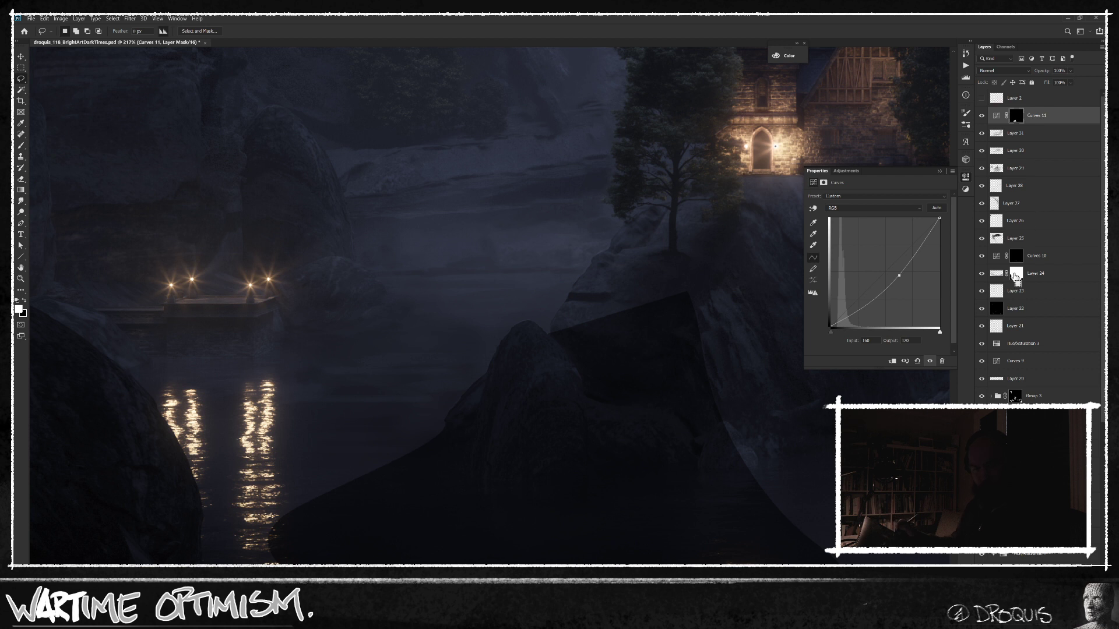
# Step: Group the darkening Curves layer, move its mask onto the group and give the Curves layer a new black mask
pyautogui.hotkey('ctrl', 'g')
pyautogui.moveTo(1024, 133); pyautogui.dragTo(1025, 116)
pyautogui.click(1038, 136)
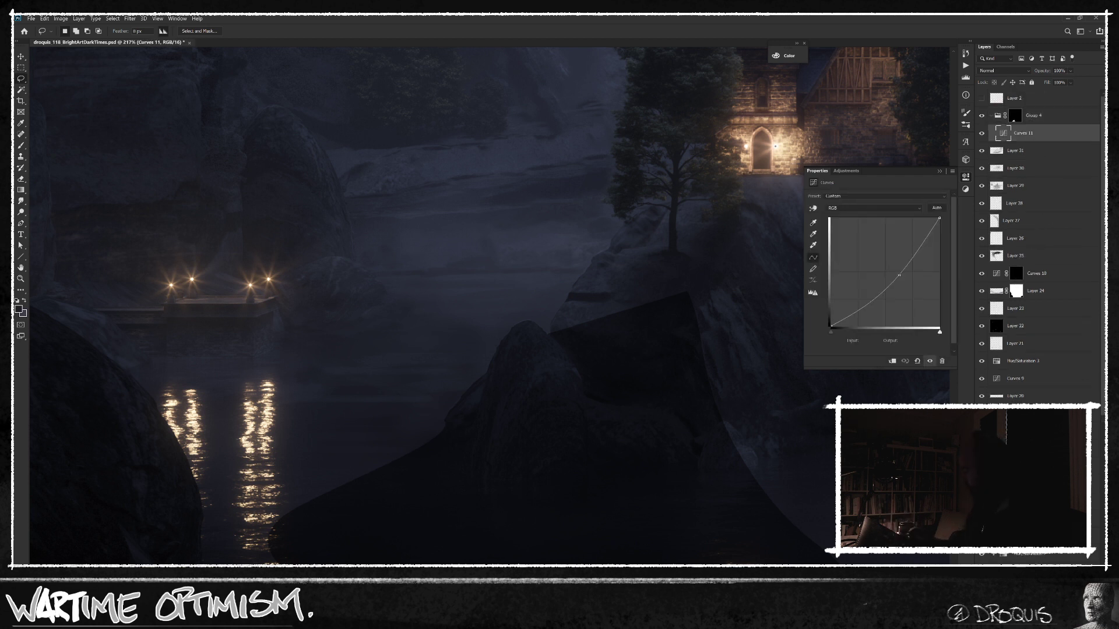
pyautogui.keyDown('alt'); pyautogui.click(1026, 606); pyautogui.keyUp('alt')
# Step: Paint white on the Curves mask to darken the small rock's sides and waterline, varying the brush size, and select the group
pyautogui.press('b')
pyautogui.moveTo(511, 339)
pyautogui.mouseDown()
pyautogui.moveTo(462, 449)
pyautogui.moveTo(463, 427)
pyautogui.moveTo(452, 455)
pyautogui.moveTo(459, 448)
pyautogui.moveTo(428, 452)
pyautogui.moveTo(501, 458)
pyautogui.moveTo(436, 449)
pyautogui.moveTo(493, 458)
pyautogui.moveTo(494, 486)
pyautogui.moveTo(466, 472)
pyautogui.moveTo(473, 461)
pyautogui.moveTo(475, 488)
pyautogui.moveTo(551, 501)
pyautogui.moveTo(440, 489)
pyautogui.moveTo(562, 498)
pyautogui.moveTo(513, 501)
pyautogui.moveTo(545, 500)
pyautogui.moveTo(541, 456)
pyautogui.moveTo(533, 502)
pyautogui.moveTo(499, 489)
pyautogui.moveTo(537, 501)
pyautogui.moveTo(493, 459)
pyautogui.moveTo(487, 487)
pyautogui.moveTo(587, 499)
pyautogui.moveTo(659, 497)
pyautogui.moveTo(614, 487)
pyautogui.moveTo(663, 487)
pyautogui.moveTo(612, 486)
pyautogui.moveTo(703, 489)
pyautogui.moveTo(599, 468)
pyautogui.mouseUp()
pyautogui.press('[')
pyautogui.press('[')
pyautogui.press('[')
pyautogui.press('[')
pyautogui.press('[')
pyautogui.press('[')
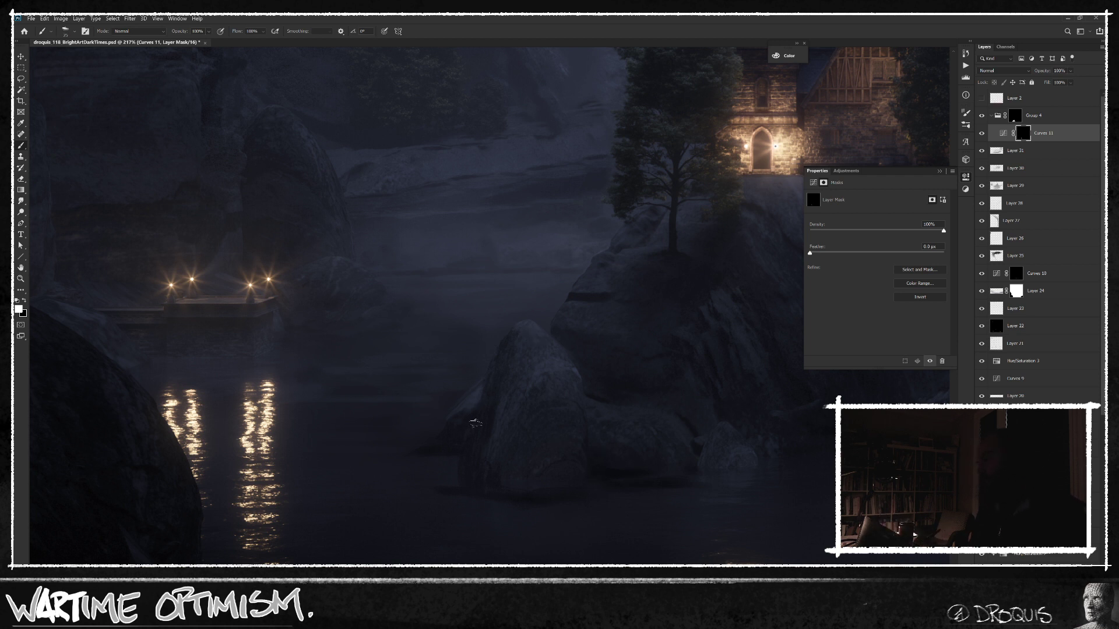
pyautogui.press(']')
pyautogui.press(']')
pyautogui.press(']')
pyautogui.press(']')
pyautogui.press(']')
pyautogui.click(1049, 115)
pyautogui.scroll(-5, 712, 473)
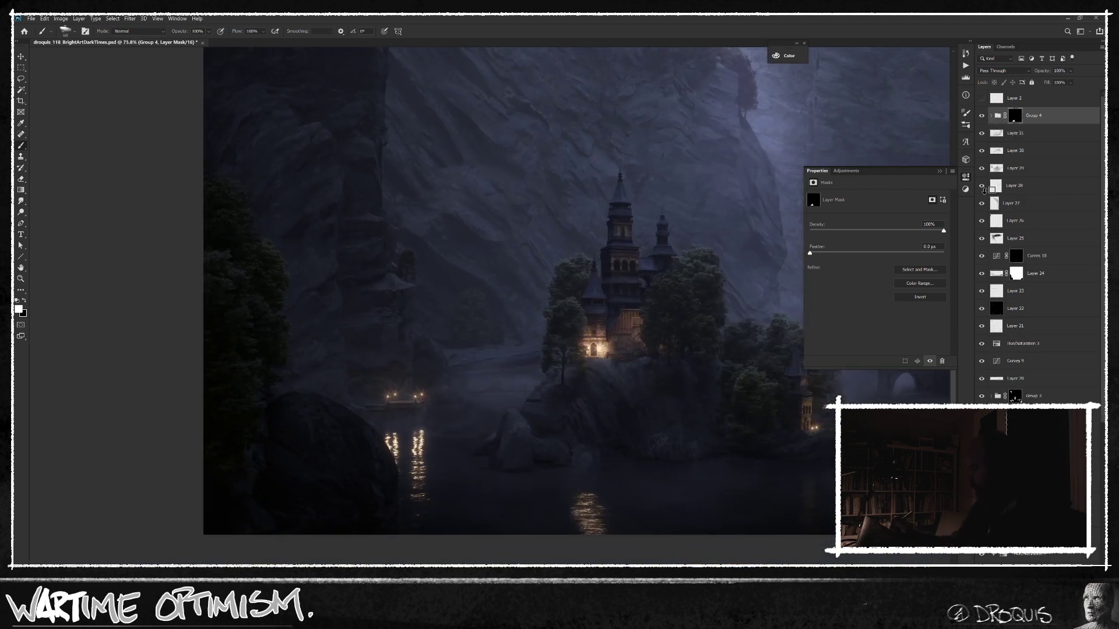
# Step: Add a new layer above the group and retouch the water in front of the small foreground rock
pyautogui.hotkey('ctrl', 'shift', 'alt', 'n')
pyautogui.scroll(3, 519, 467)
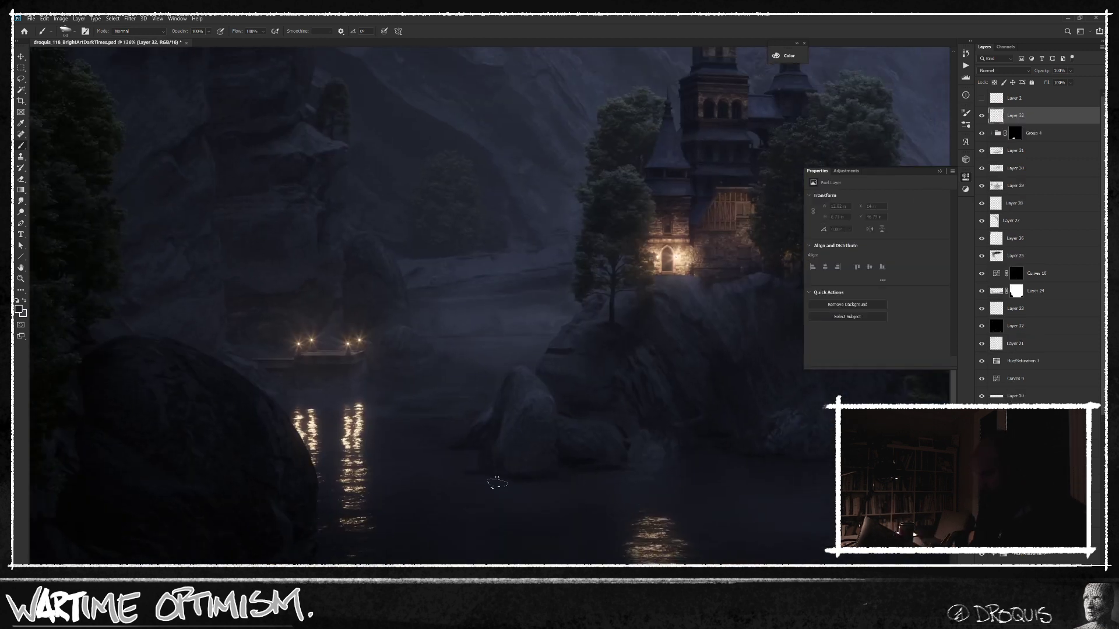
pyautogui.moveTo(485, 479)
pyautogui.mouseDown()
pyautogui.moveTo(482, 492)
pyautogui.moveTo(469, 452)
pyautogui.moveTo(440, 452)
pyautogui.mouseUp()
# Step: Paint soft strokes in a lighter blue-grey on the distant canyon wall beside the bright gap
pyautogui.hotkey('ctrl', '0')
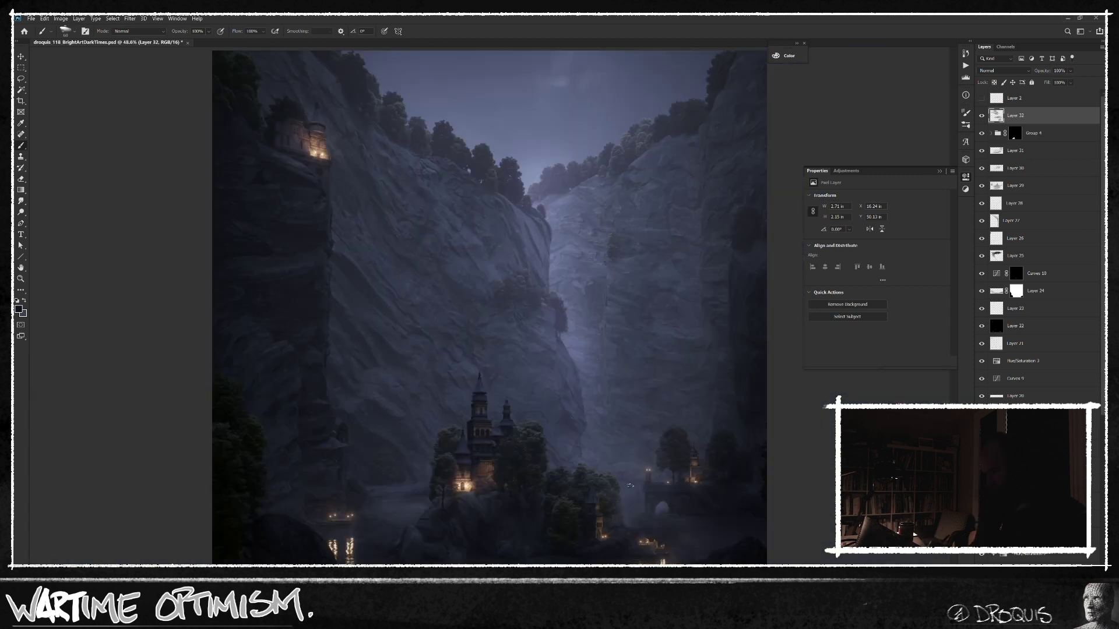
pyautogui.scroll(-2, 665, 520)
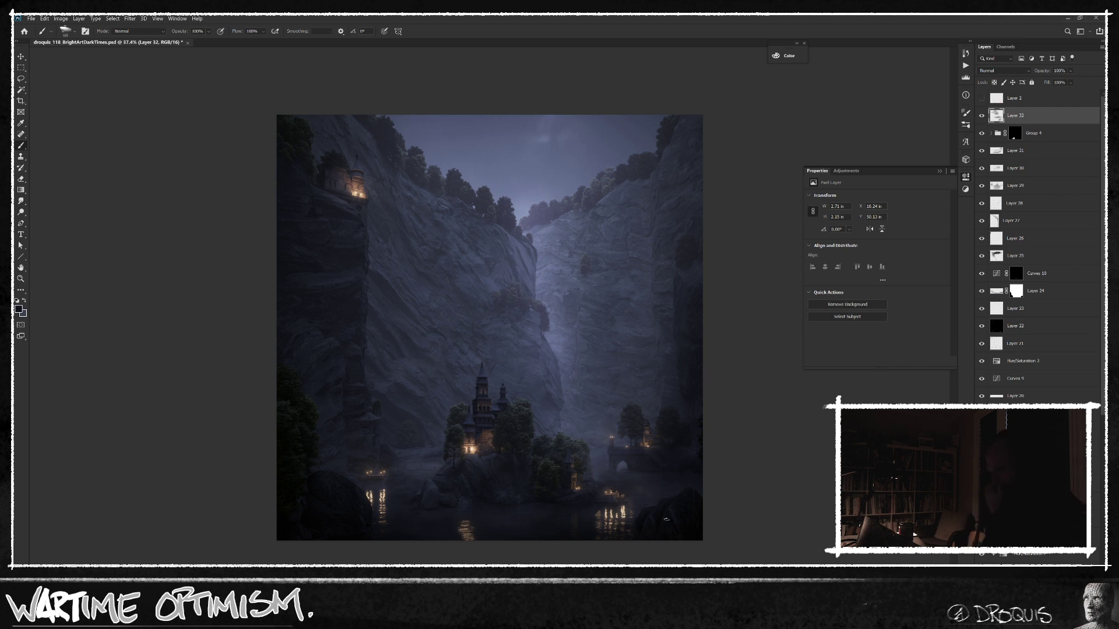
pyautogui.scroll(4, 600, 326)
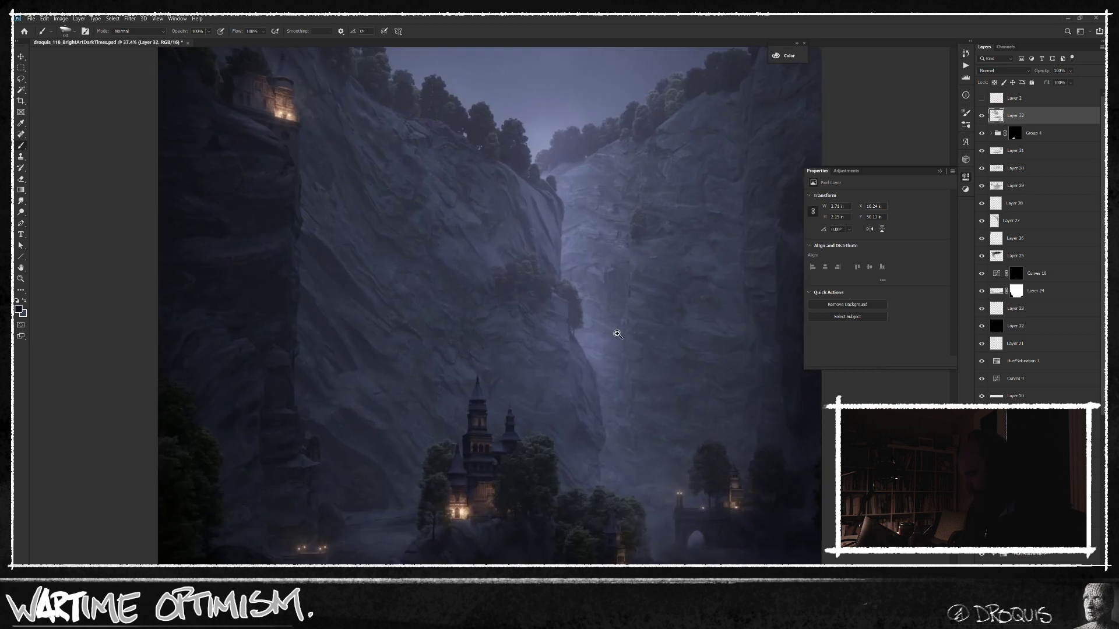
pyautogui.moveTo(660, 271); pyautogui.dragTo(665, 241)
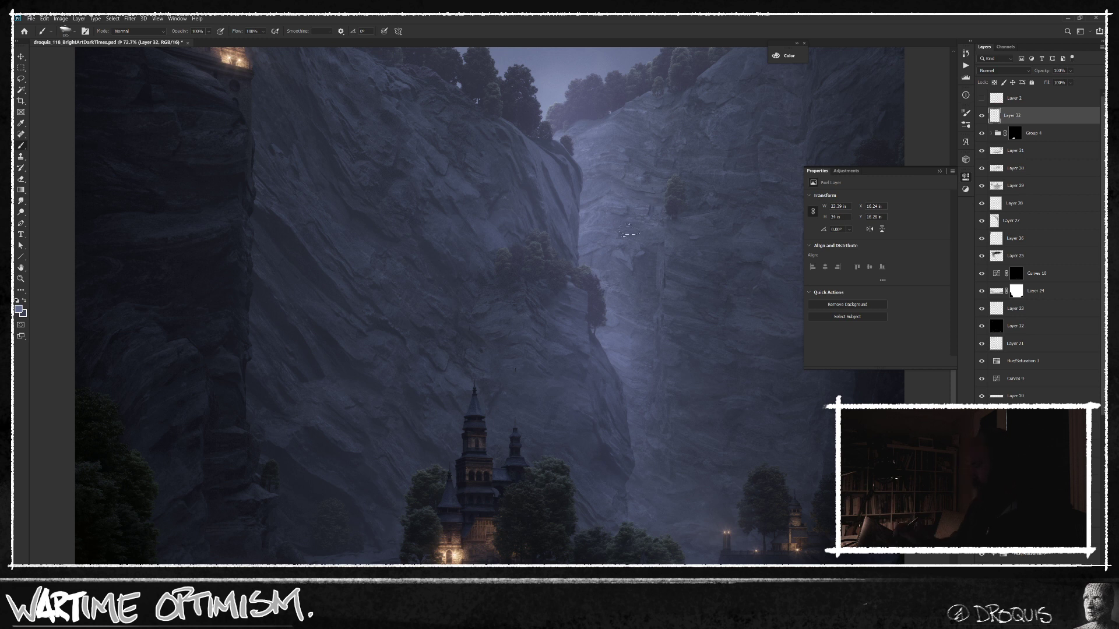
pyautogui.scroll(-1, 701, 390)
pyautogui.scroll(-2, 681, 463)
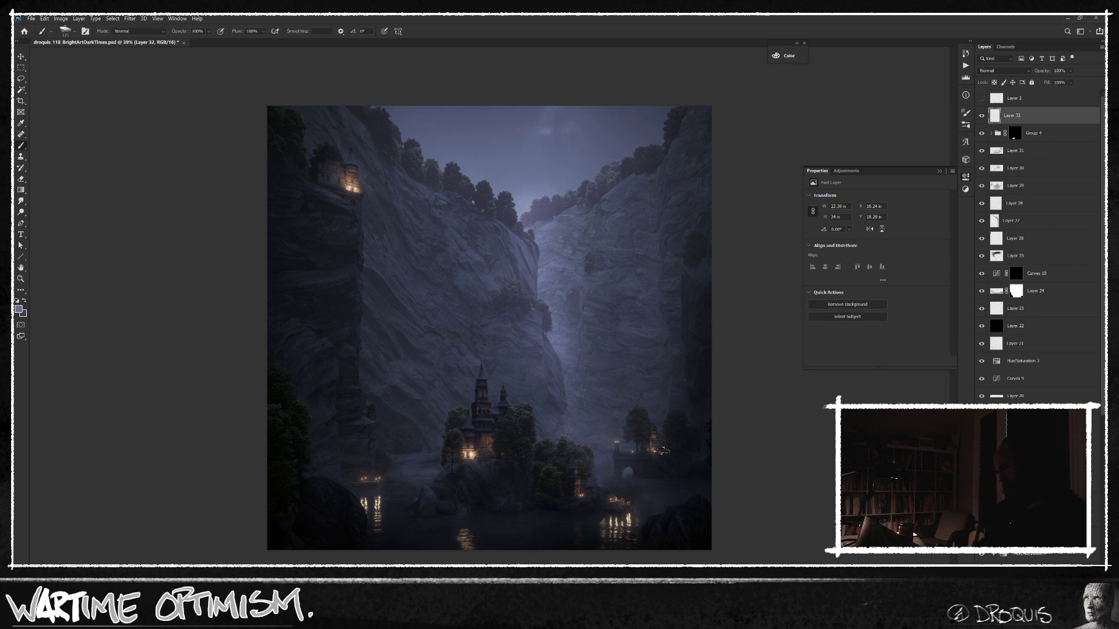
# Step: Add a Curves adjustment layer above the retouch layer and raise its midtones to brighten the image
pyautogui.scroll(4, 493, 437)
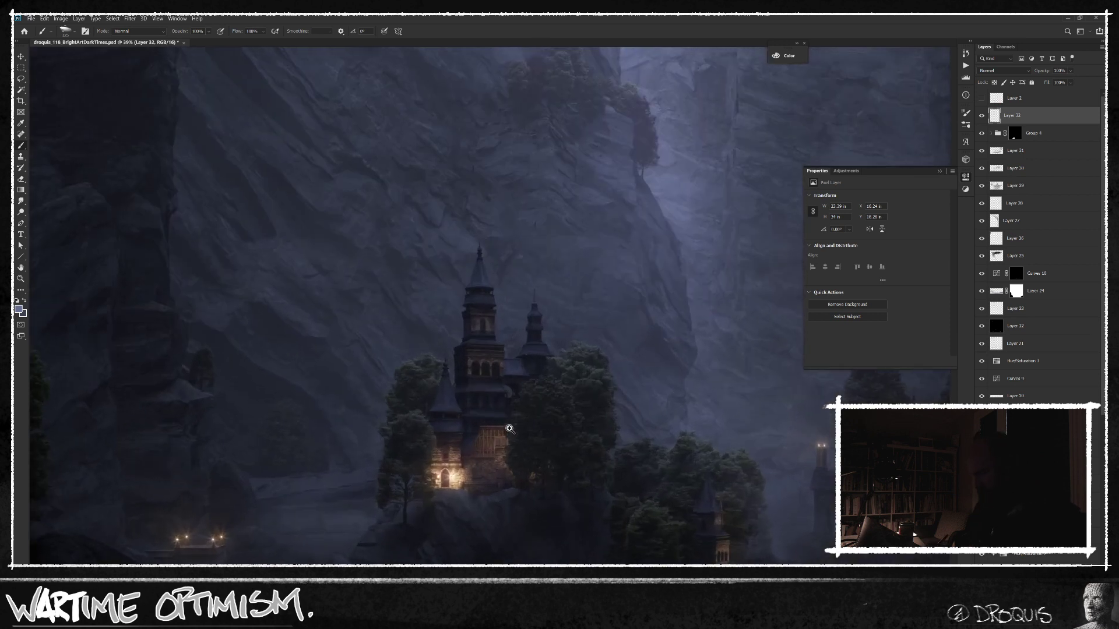
pyautogui.scroll(-2, 513, 428)
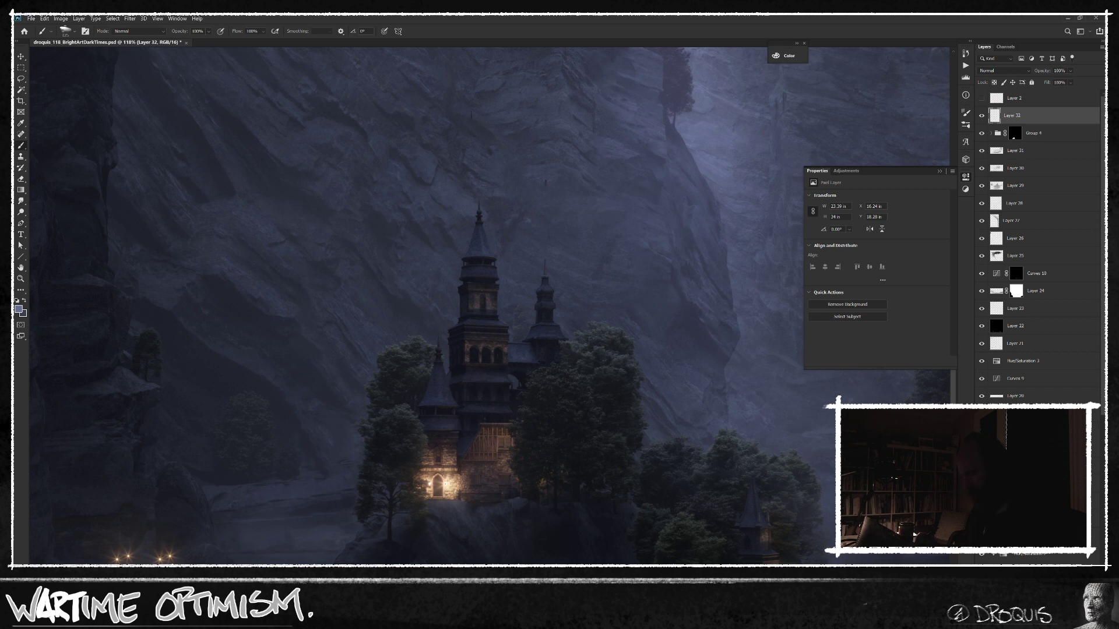
pyautogui.hotkey('ctrl', 'm')
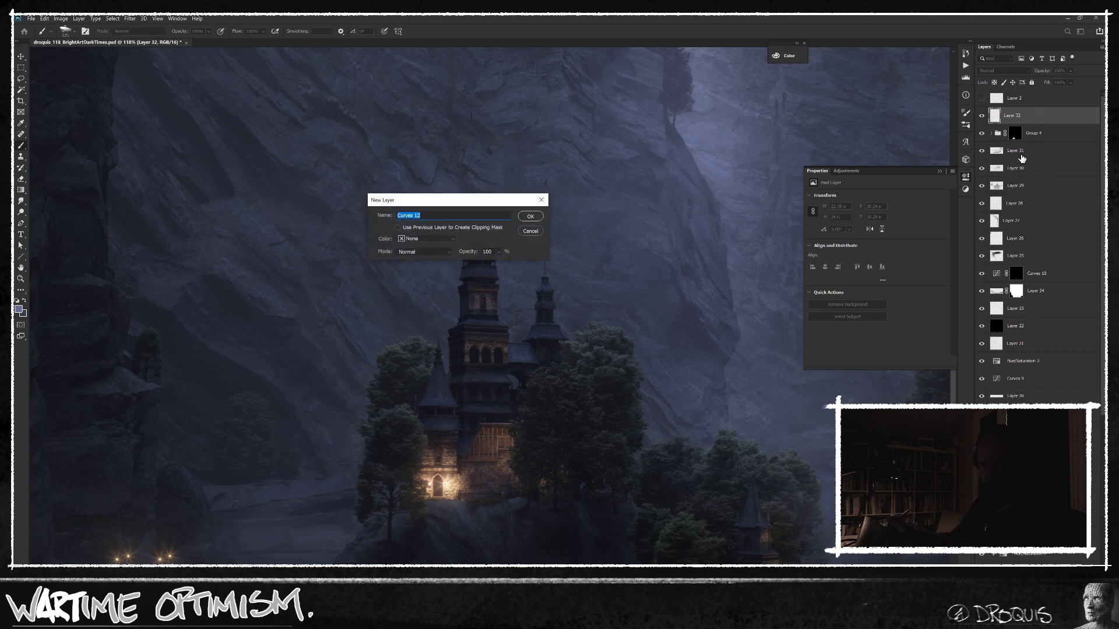
pyautogui.press('Return')
pyautogui.moveTo(885, 271); pyautogui.dragTo(881, 260)
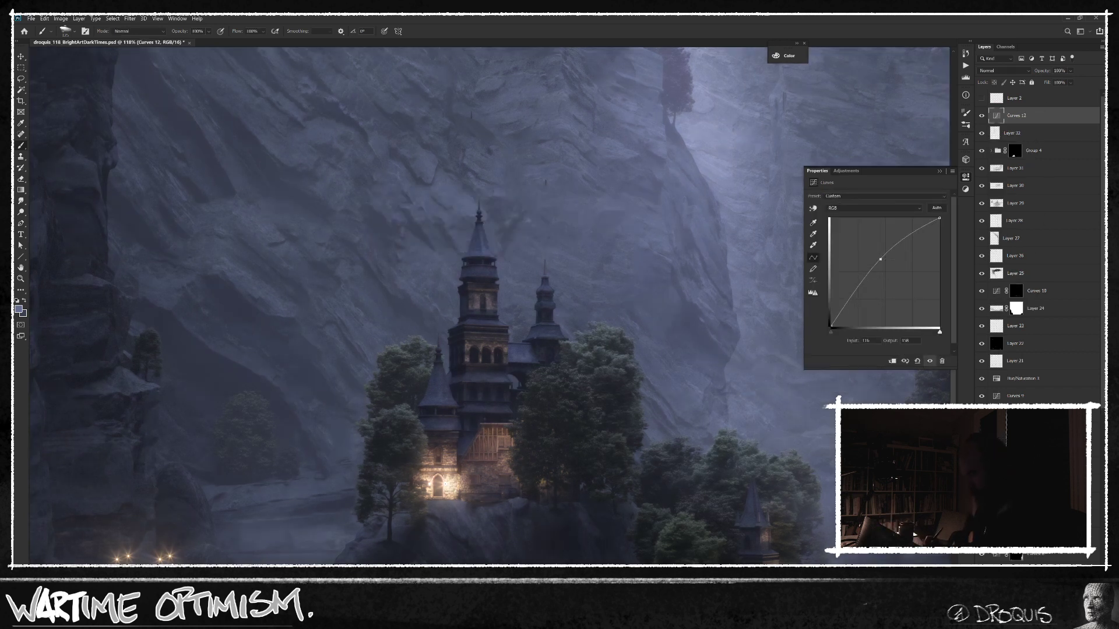
# Step: Invert the brightening Curves layer's mask to black and paint white accents over the castle and the island's trees
pyautogui.hotkey('ctrl', 'i')
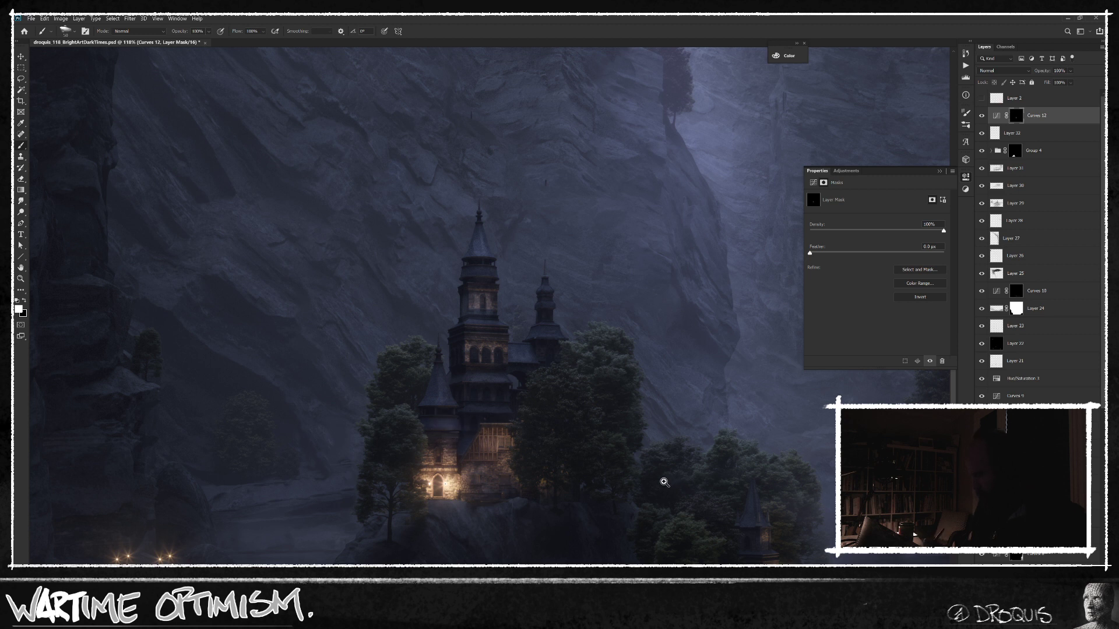
pyautogui.moveTo(665, 483); pyautogui.dragTo(597, 456)
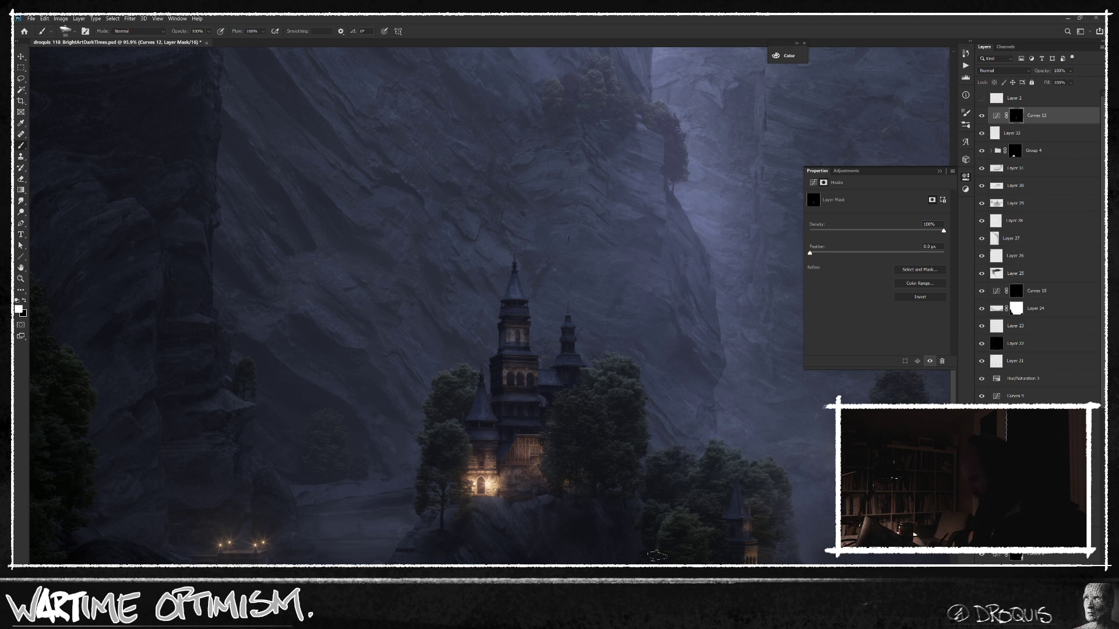
pyautogui.moveTo(694, 506); pyautogui.dragTo(534, 316)
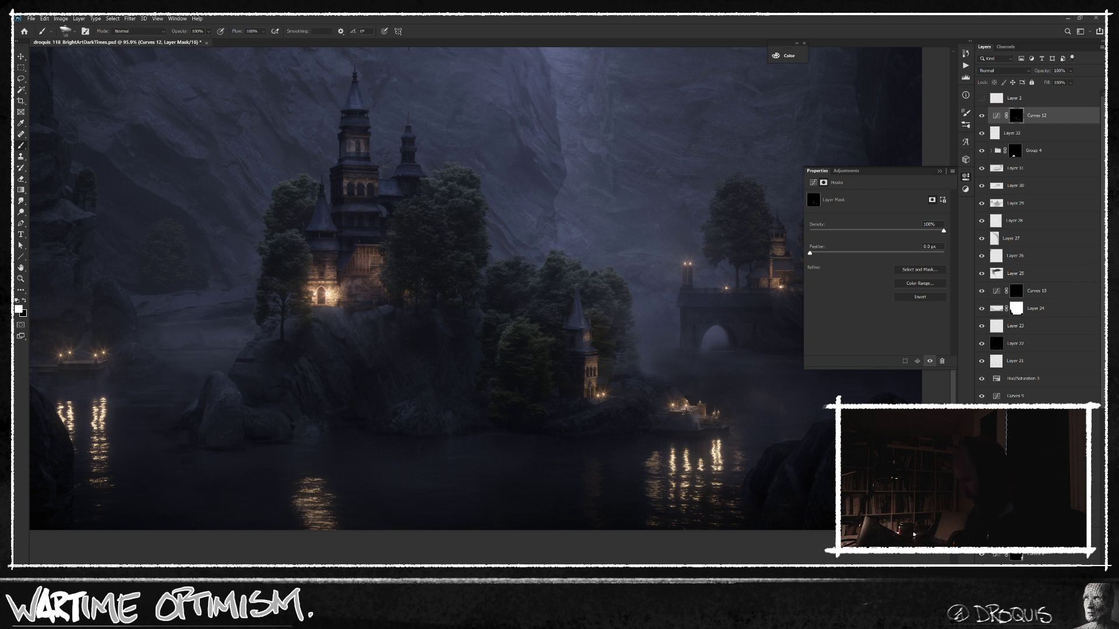
# Step: Paint white accents on the brightening Curves layer's mask along the stone bridge and the distant tower beside it
pyautogui.scroll(5, 688, 309)
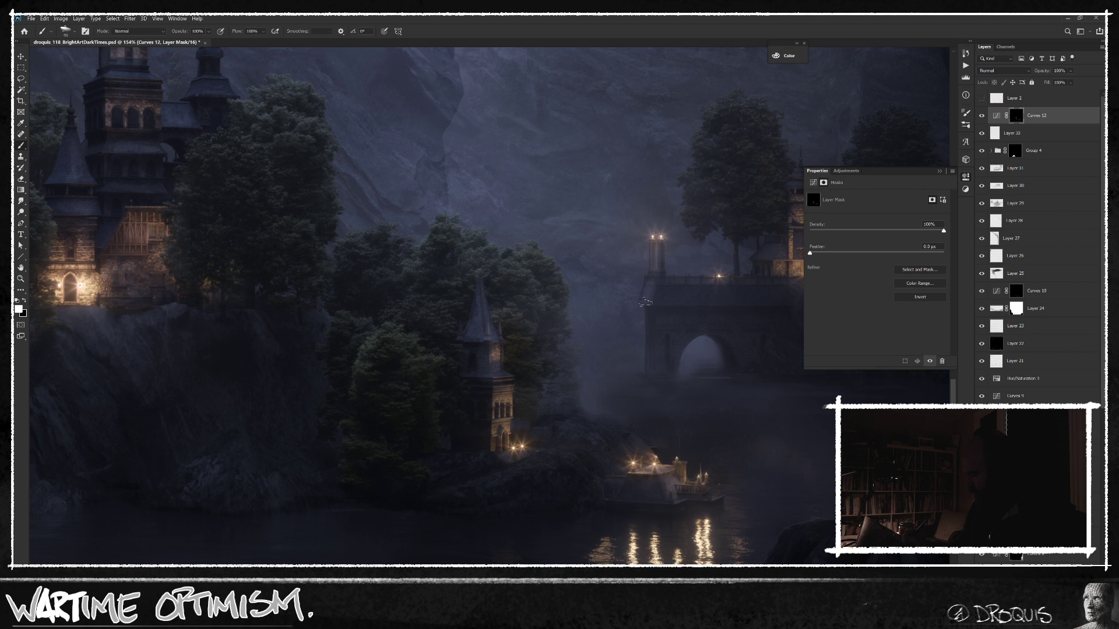
pyautogui.press('x')
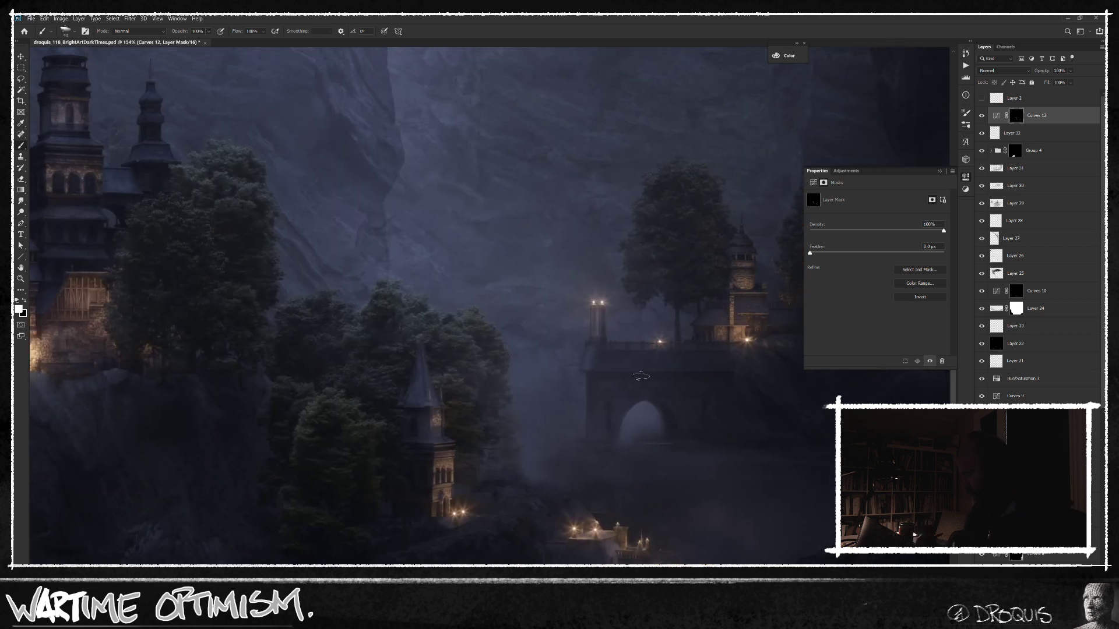
pyautogui.press('x')
pyautogui.moveTo(746, 331); pyautogui.dragTo(664, 362)
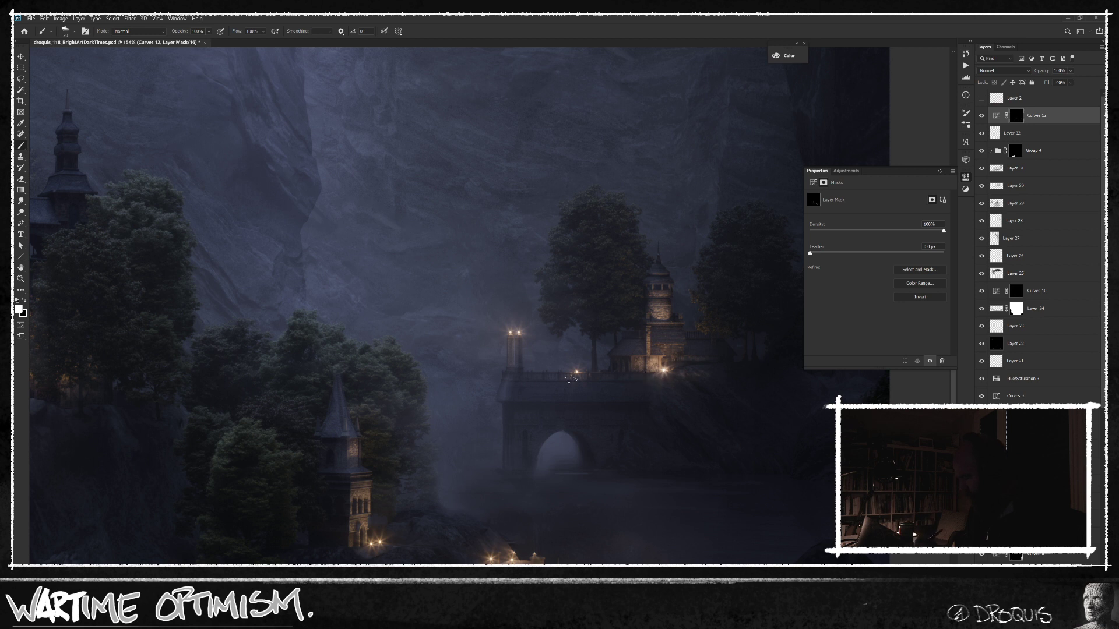
pyautogui.moveTo(739, 477)
pyautogui.mouseDown()
pyautogui.moveTo(725, 475)
pyautogui.moveTo(736, 491)
pyautogui.moveTo(728, 490)
pyautogui.mouseUp()
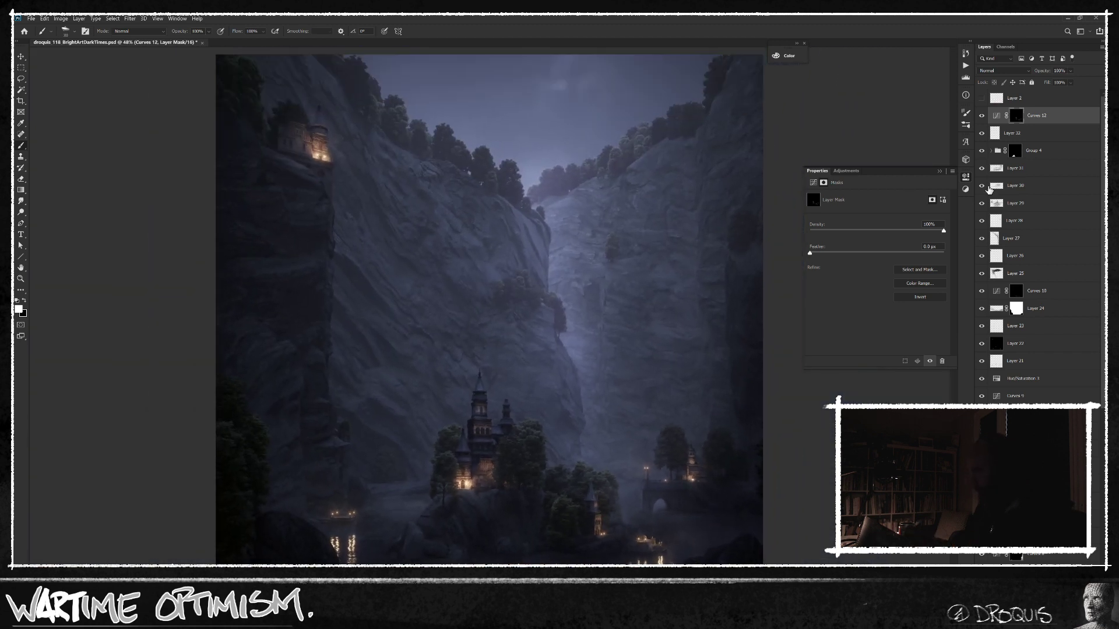
pyautogui.moveTo(679, 483); pyautogui.dragTo(675, 482)
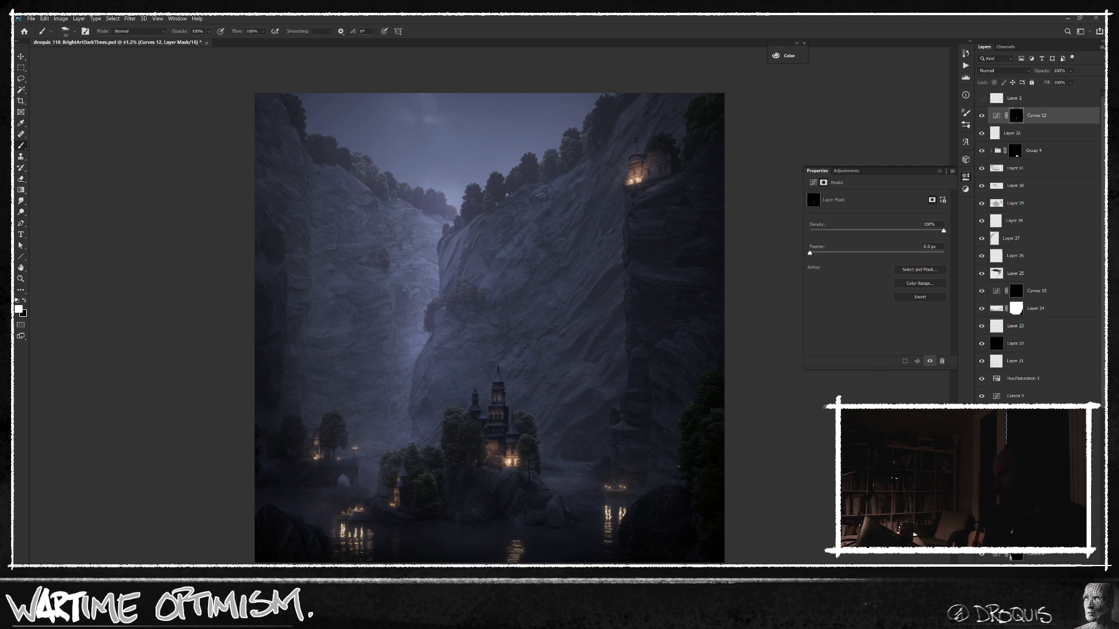
# Step: Paste a merged copy of the whole image as a new layer and set its blend mode to Soft Light
pyautogui.hotkey('ctrl', 'a')
pyautogui.hotkey('ctrl', 'shift', 'c')
pyautogui.hotkey('ctrl', 'v')
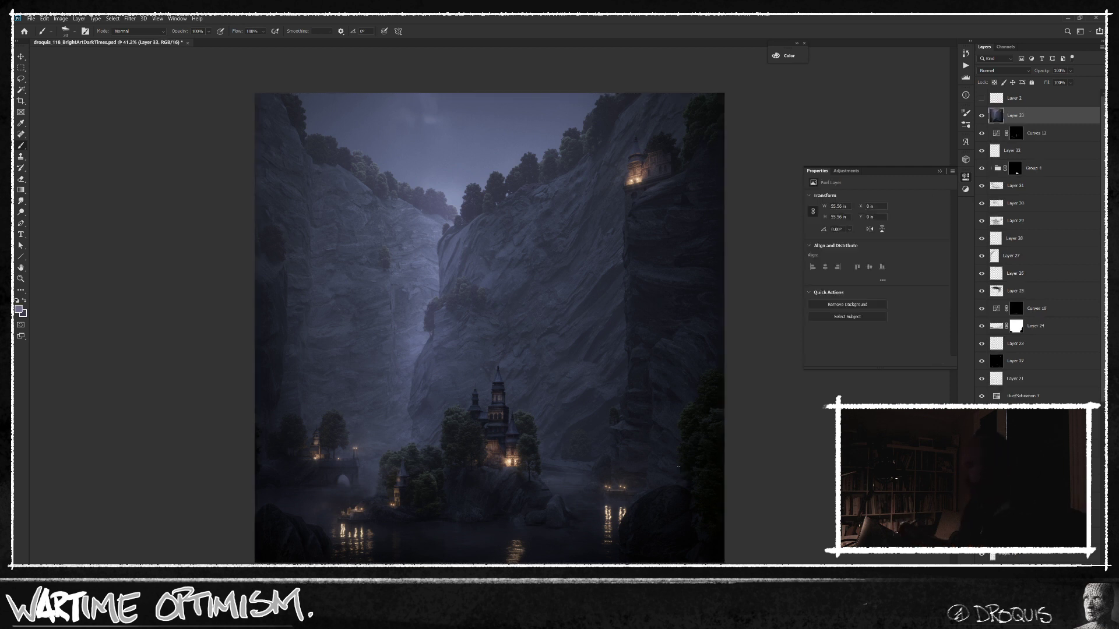
pyautogui.click(1007, 70)
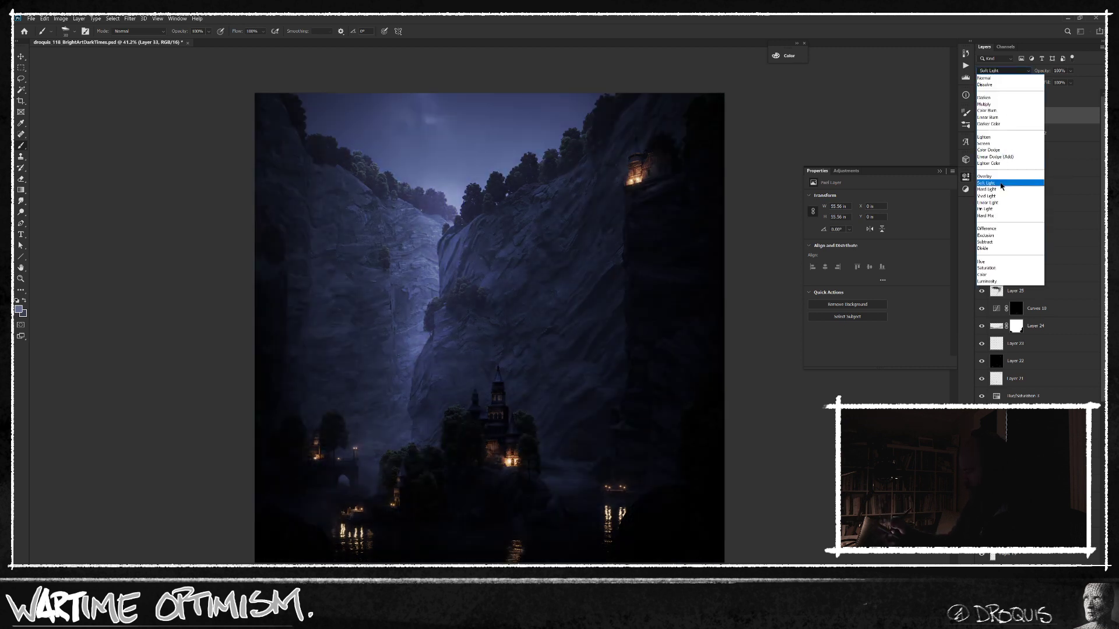
pyautogui.click(999, 183)
# Step: Soften the merged Soft Light layer with a Gaussian Blur of 2.4 pixels radius
pyautogui.hotkey('ctrl', 'alt', 'f')
pyautogui.click(597, 489)
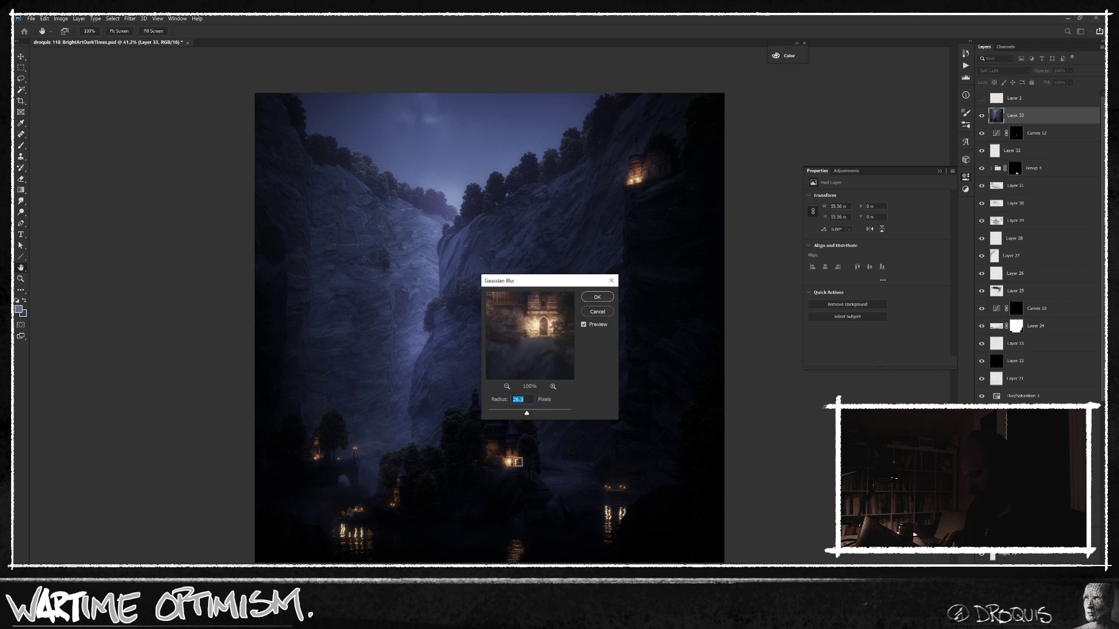
pyautogui.click(499, 413)
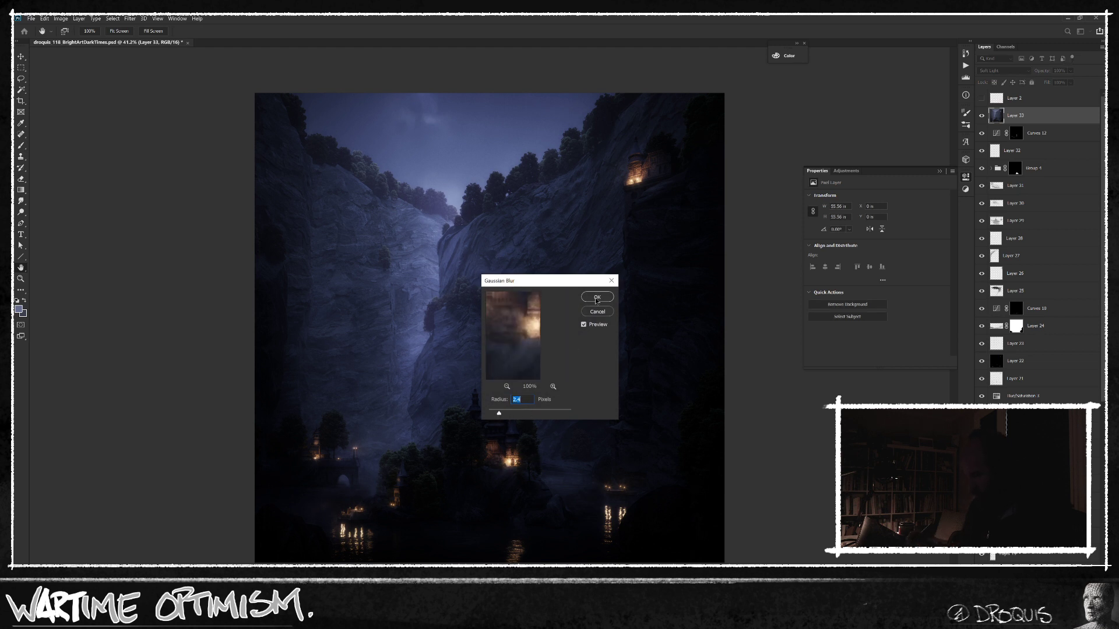
pyautogui.press('Return')
pyautogui.press('b')
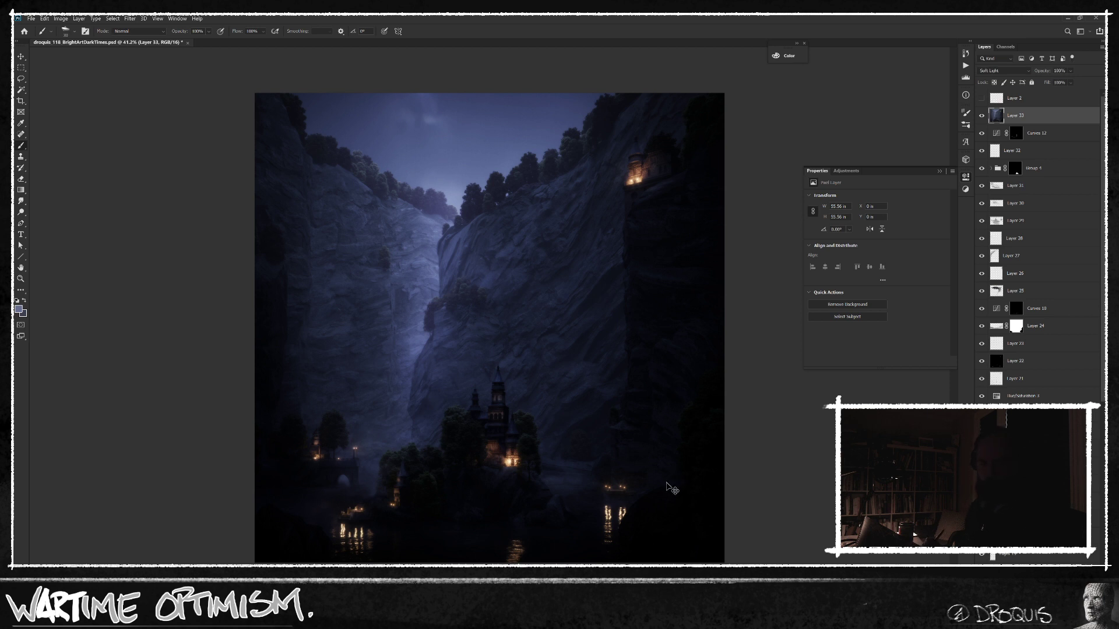
# Step: Reduce the merged Soft Light layer's saturation to -56 with Hue/Saturation
pyautogui.hotkey('ctrl', 'u')
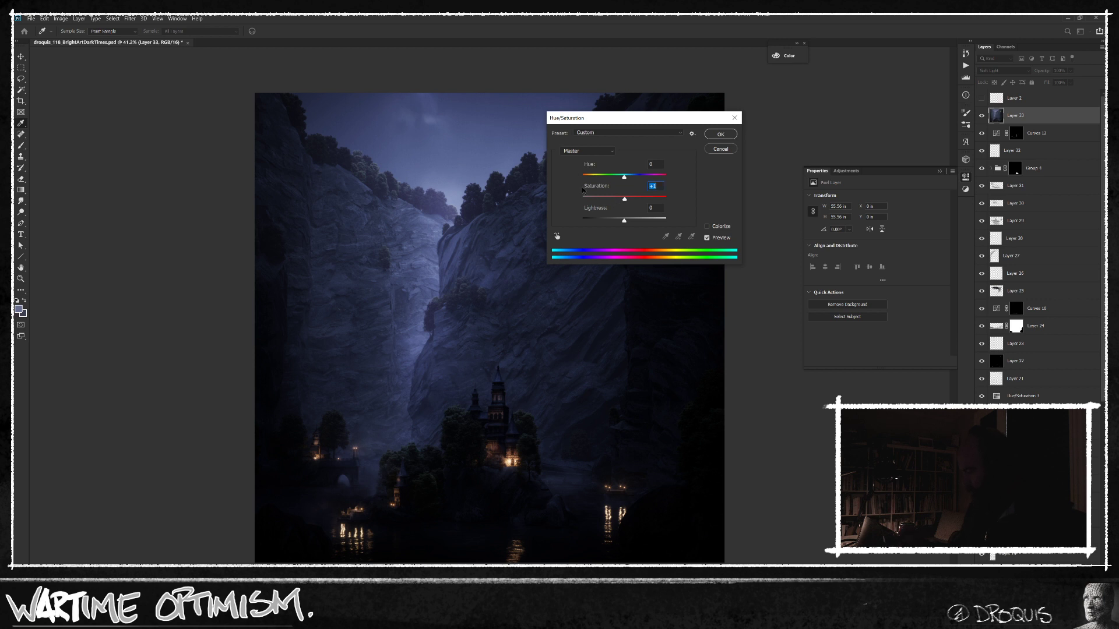
pyautogui.moveTo(626, 201); pyautogui.dragTo(600, 201)
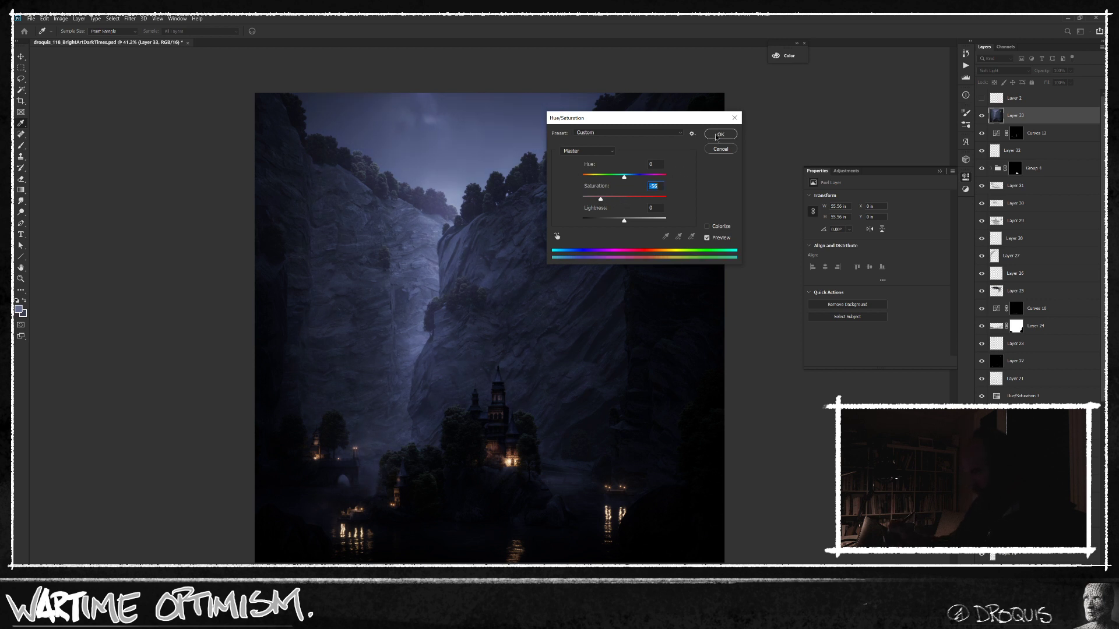
pyautogui.click(718, 135)
# Step: Brighten the merged layer with Curves by setting the white point input to 193, and lower its opacity to 23%
pyautogui.hotkey('ctrl', 'm')
pyautogui.moveTo(778, 274); pyautogui.dragTo(753, 274)
pyautogui.moveTo(672, 275); pyautogui.dragTo(689, 271)
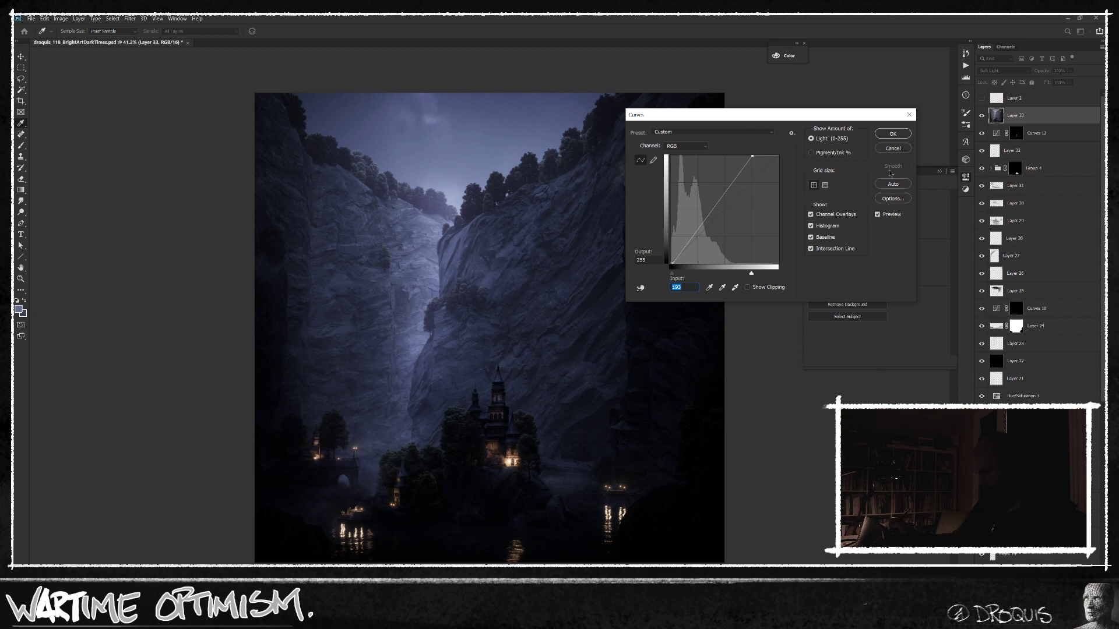
pyautogui.click(892, 133)
pyautogui.moveTo(1046, 70); pyautogui.dragTo(659, 93)
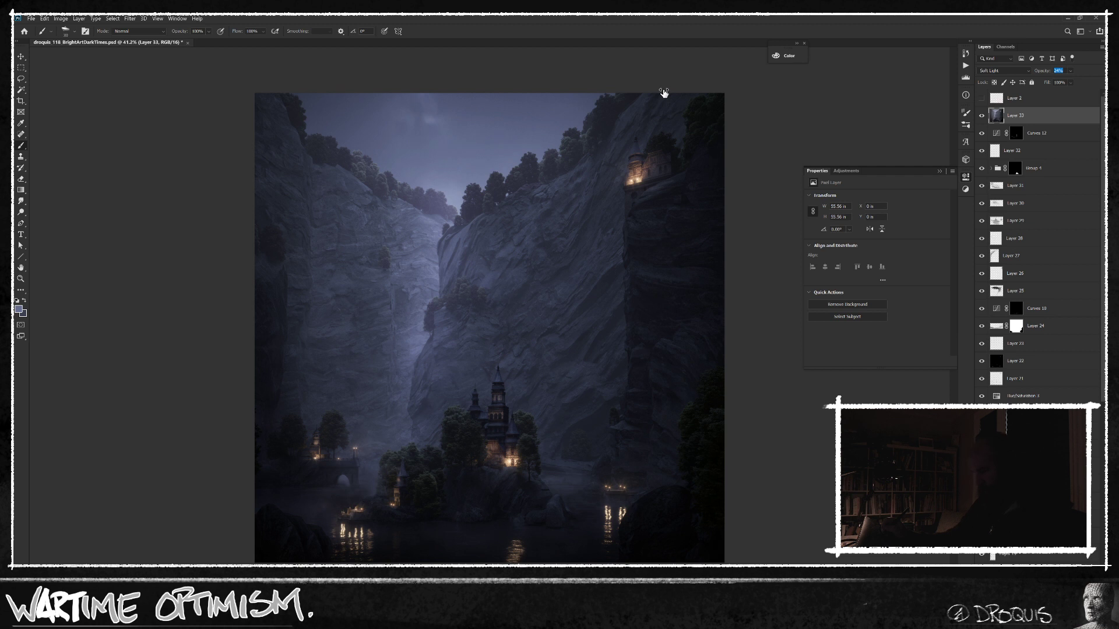
pyautogui.moveTo(674, 463); pyautogui.dragTo(662, 459)
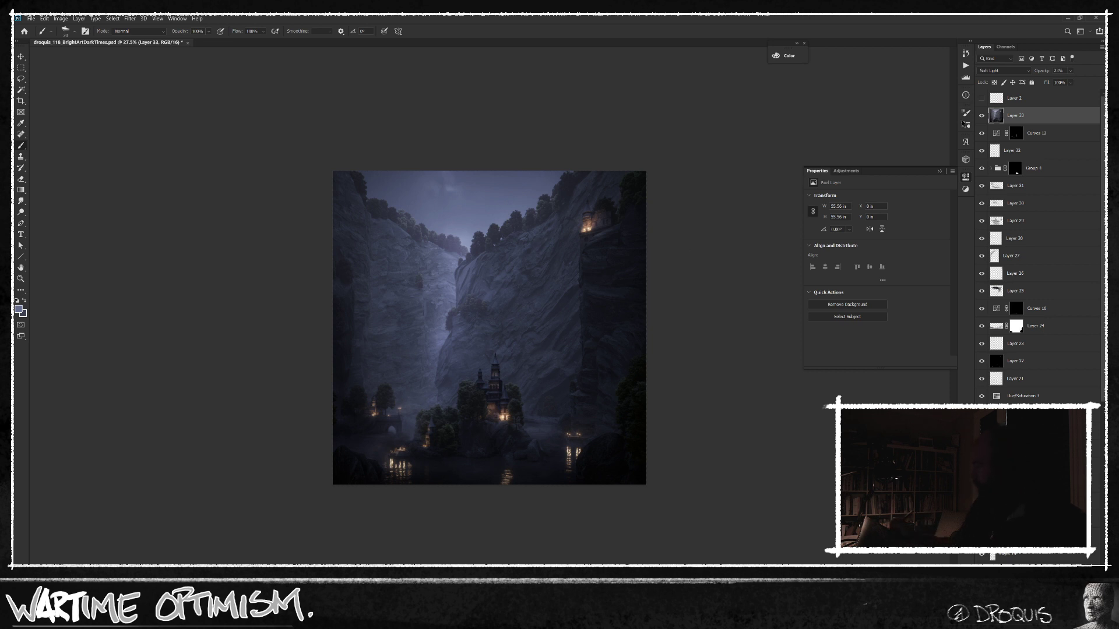
# Step: Sketch blue guide marks over the distant canyon wall on the red annotation layer, and hide that layer
pyautogui.click(994, 98)
pyautogui.click(981, 98)
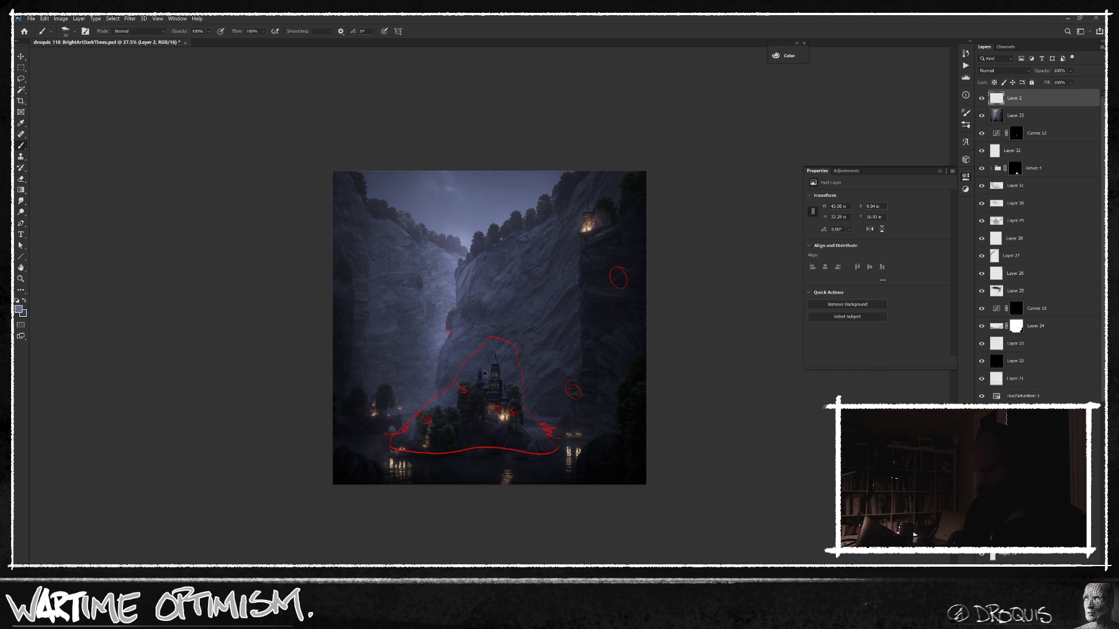
pyautogui.click(19, 309)
pyautogui.click(612, 346)
pyautogui.click(702, 342)
pyautogui.moveTo(454, 257)
pyautogui.mouseDown()
pyautogui.moveTo(444, 341)
pyautogui.moveTo(447, 309)
pyautogui.moveTo(412, 391)
pyautogui.mouseUp()
pyautogui.hotkey('ctrl', 'z')
pyautogui.click(982, 98)
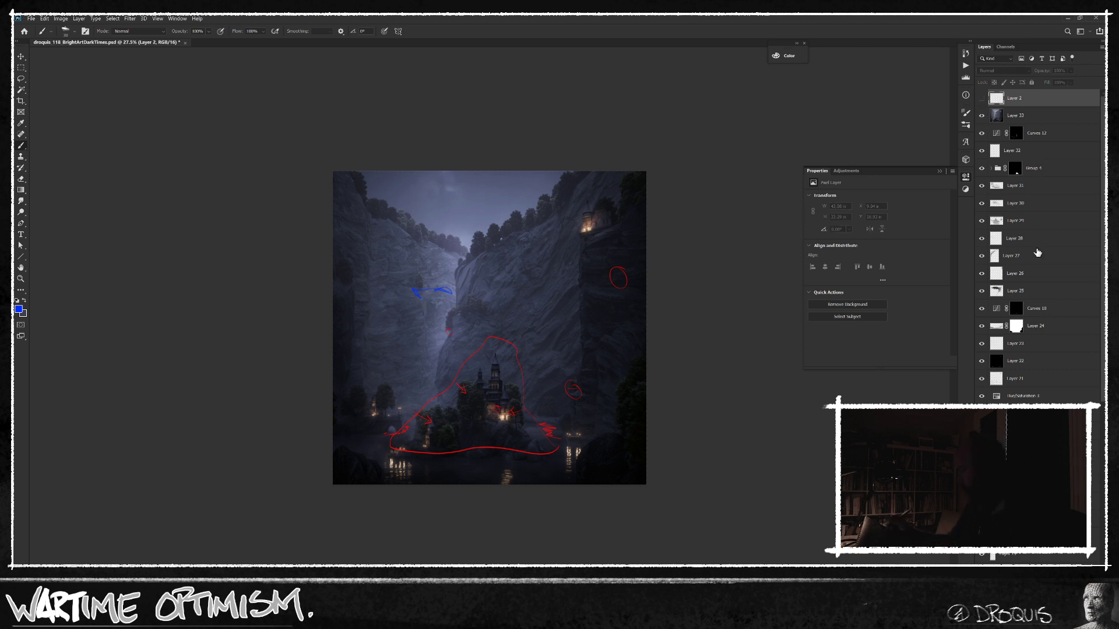
# Step: Add a Curves adjustment layer from the depth pass selection above the Soft Light layer, group it, and move its mask to the group
pyautogui.moveTo(1101, 356); pyautogui.dragTo(1101, 543)
pyautogui.keyDown('ctrl'); pyautogui.click(1024, 560); pyautogui.keyUp('ctrl')
pyautogui.moveTo(1101, 355); pyautogui.dragTo(1101, 146)
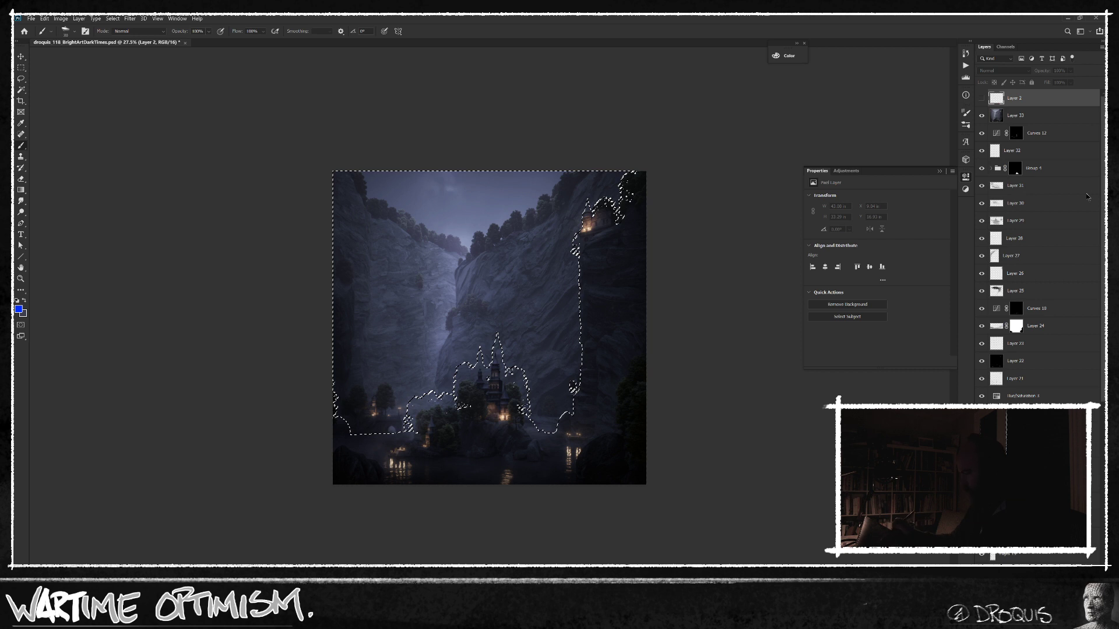
pyautogui.click(1045, 123)
pyautogui.hotkey('ctrl', 'shift', 'alt', 'n')
pyautogui.hotkey('ctrl', 'z')
pyautogui.hotkey('ctrl', 'shift', 'm')
pyautogui.press('Return')
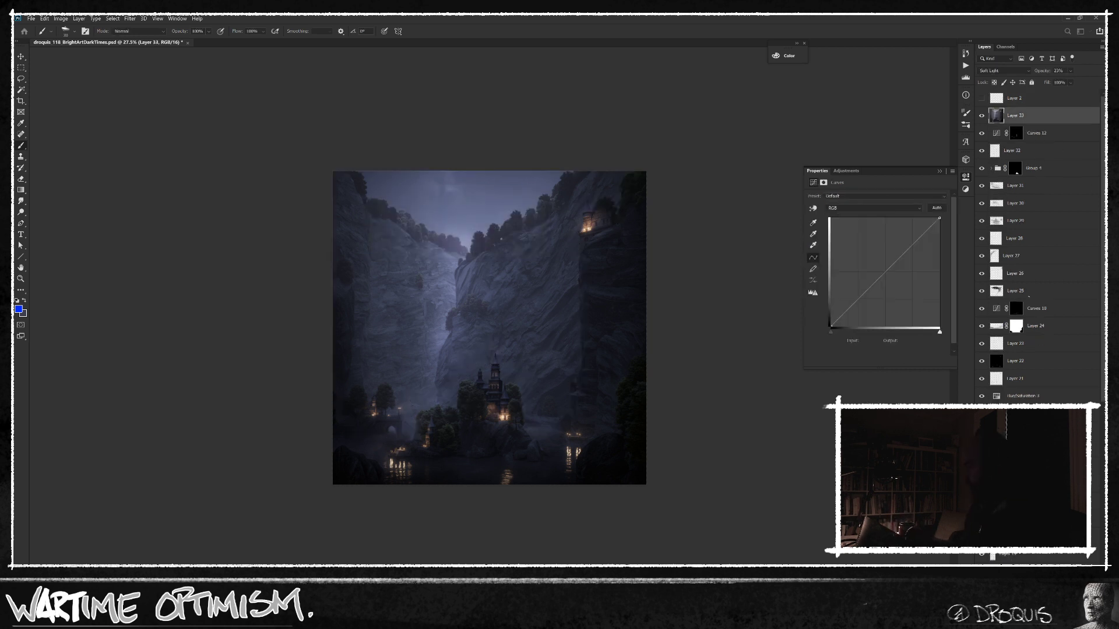
pyautogui.hotkey('ctrl', 'g')
pyautogui.moveTo(1024, 133); pyautogui.dragTo(1023, 117)
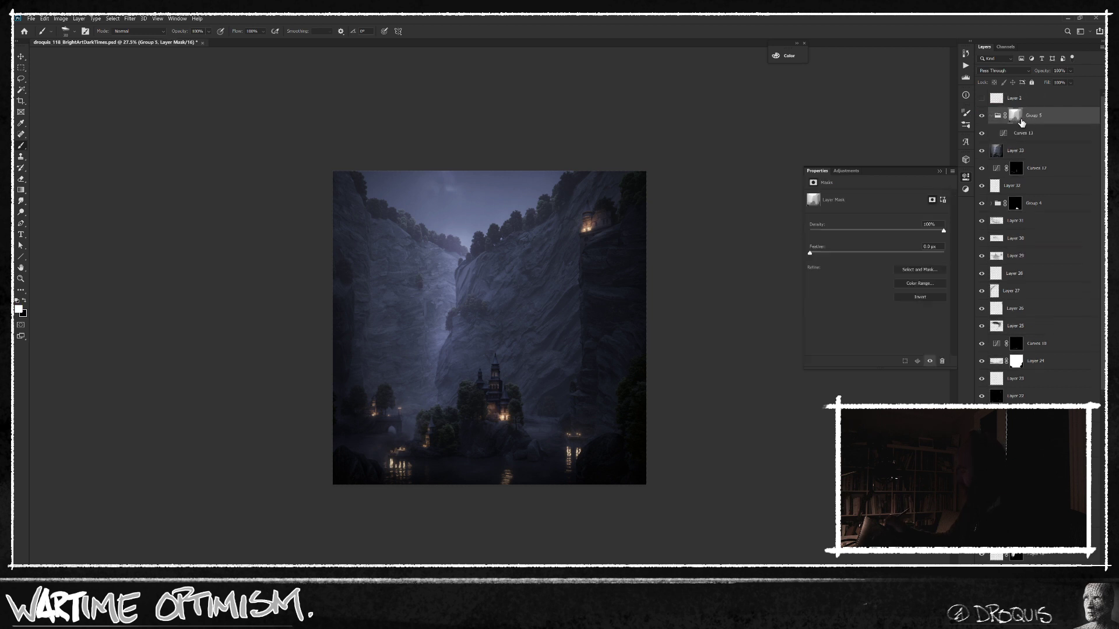
# Step: Tighten the group's depth mask with Levels, black input 181 and a lowered white point, to isolate the sky and distant canyon wall
pyautogui.keyDown('alt'); pyautogui.click(1017, 117); pyautogui.keyUp('alt')
pyautogui.hotkey('ctrl', 'l')
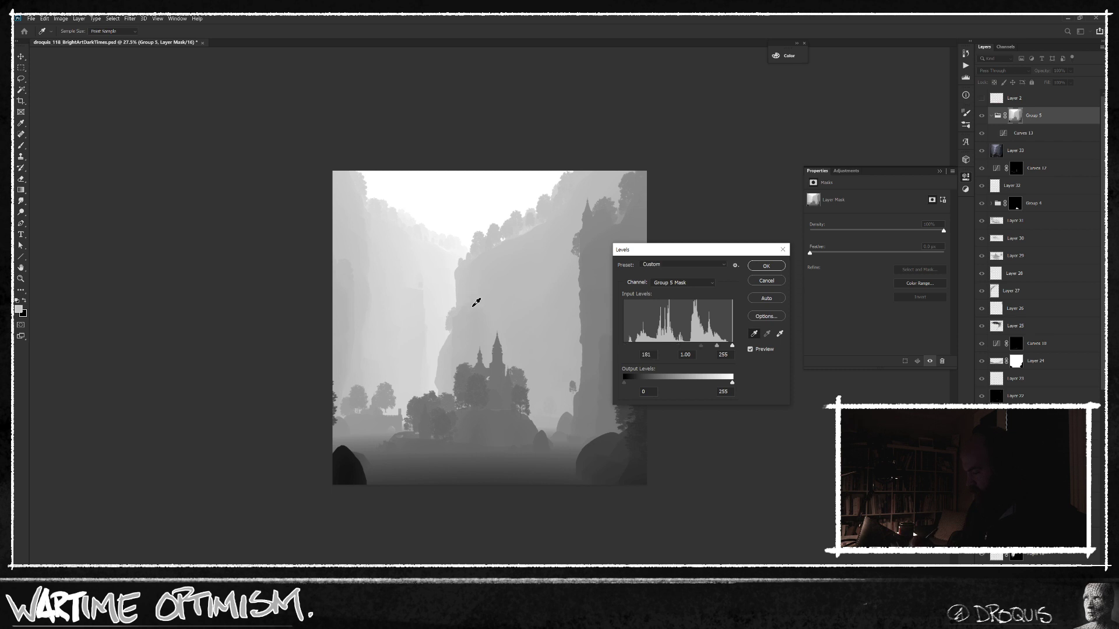
pyautogui.click(476, 302)
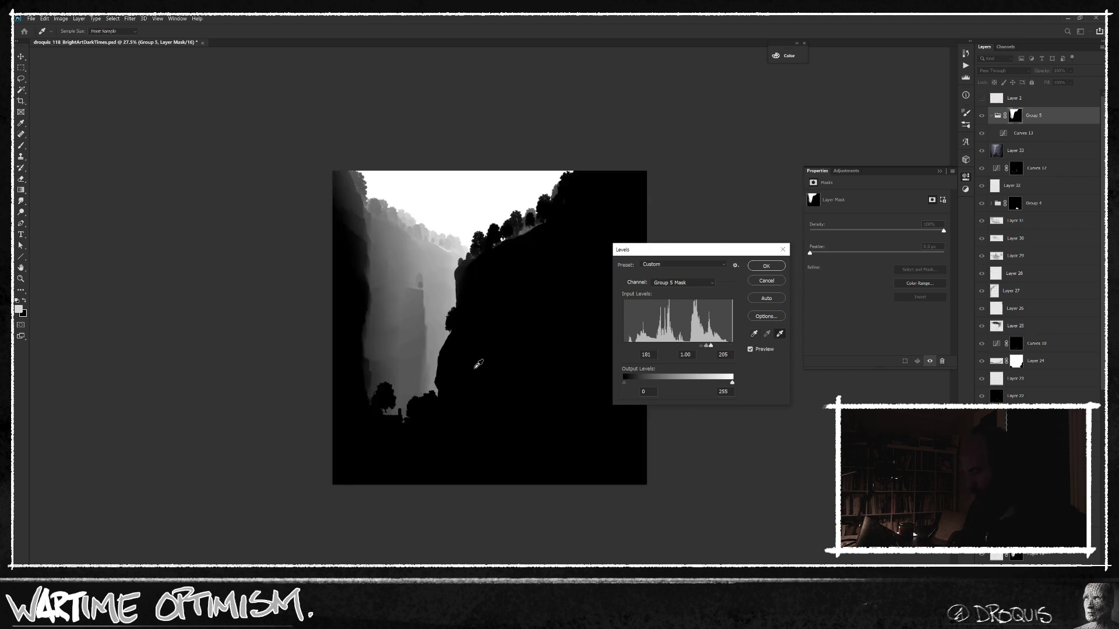
pyautogui.click(478, 365)
pyautogui.click(767, 266)
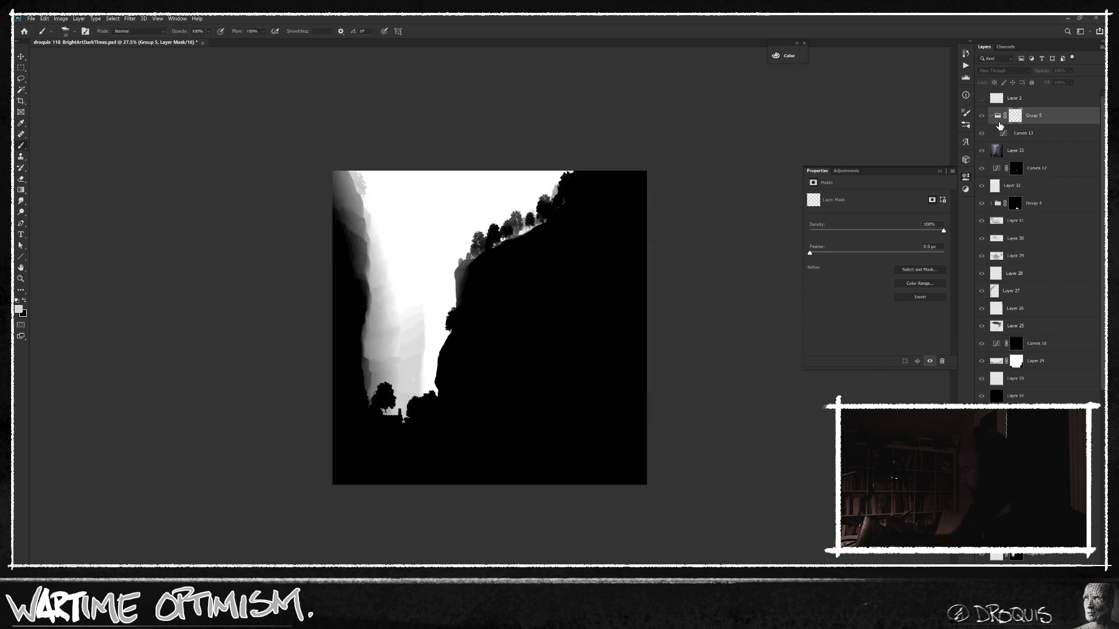
# Step: Lift the grouped Curves layer's RGB black point and adjust its green, blue and red shadows toward a violet haze
pyautogui.click(1003, 133)
pyautogui.moveTo(831, 318); pyautogui.dragTo(829, 313)
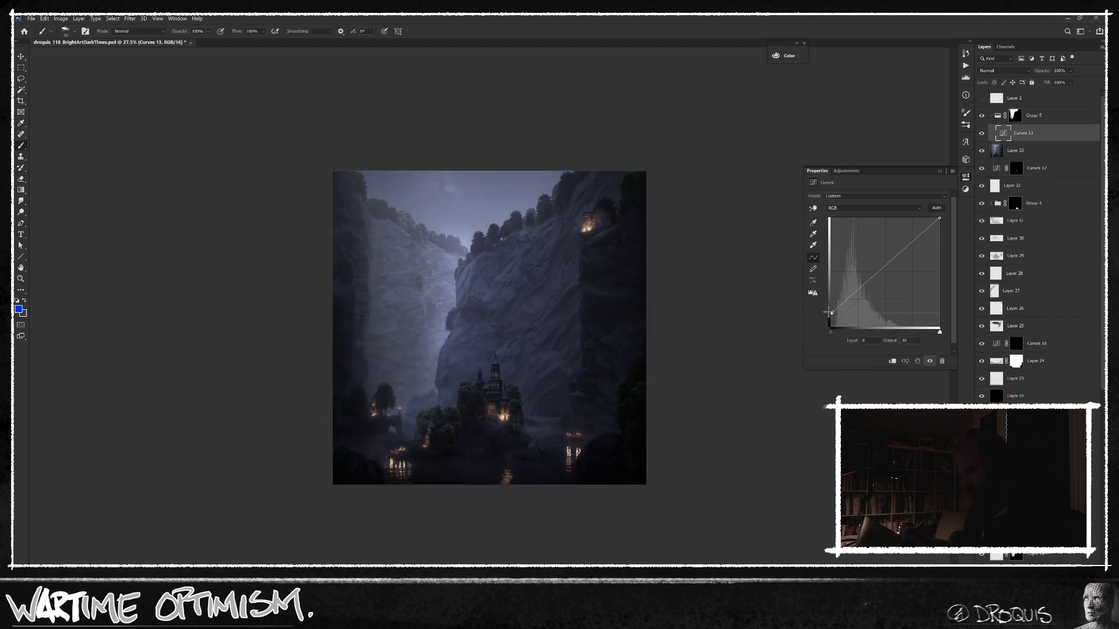
pyautogui.click(874, 208)
pyautogui.click(872, 226)
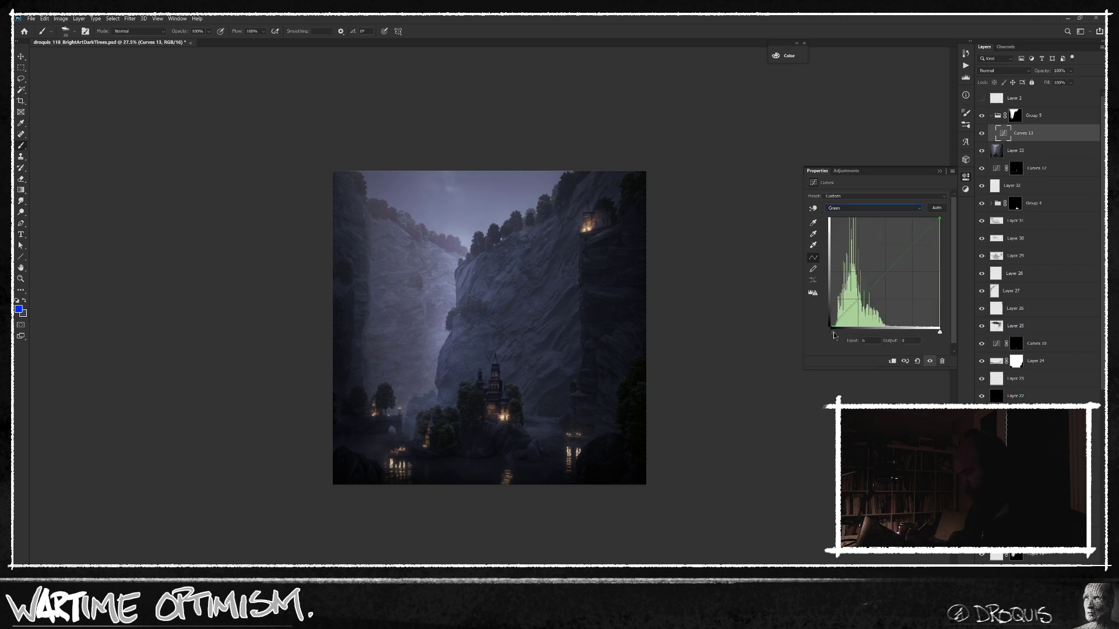
pyautogui.click(874, 208)
pyautogui.click(871, 236)
pyautogui.moveTo(832, 325); pyautogui.dragTo(831, 322)
pyautogui.click(862, 208)
pyautogui.click(859, 219)
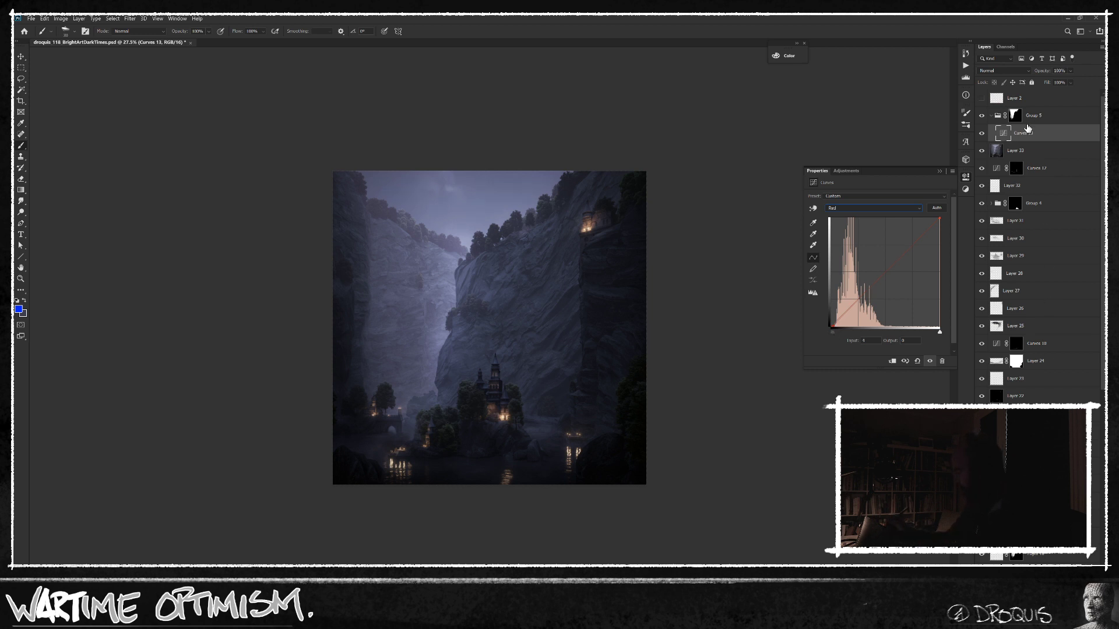
# Step: Add a black mask to the grouped Curves layer and paint white haze over the distant canyon wall with a different brush
pyautogui.keyDown('alt'); pyautogui.click(1031, 604); pyautogui.keyUp('alt')
pyautogui.press(']')
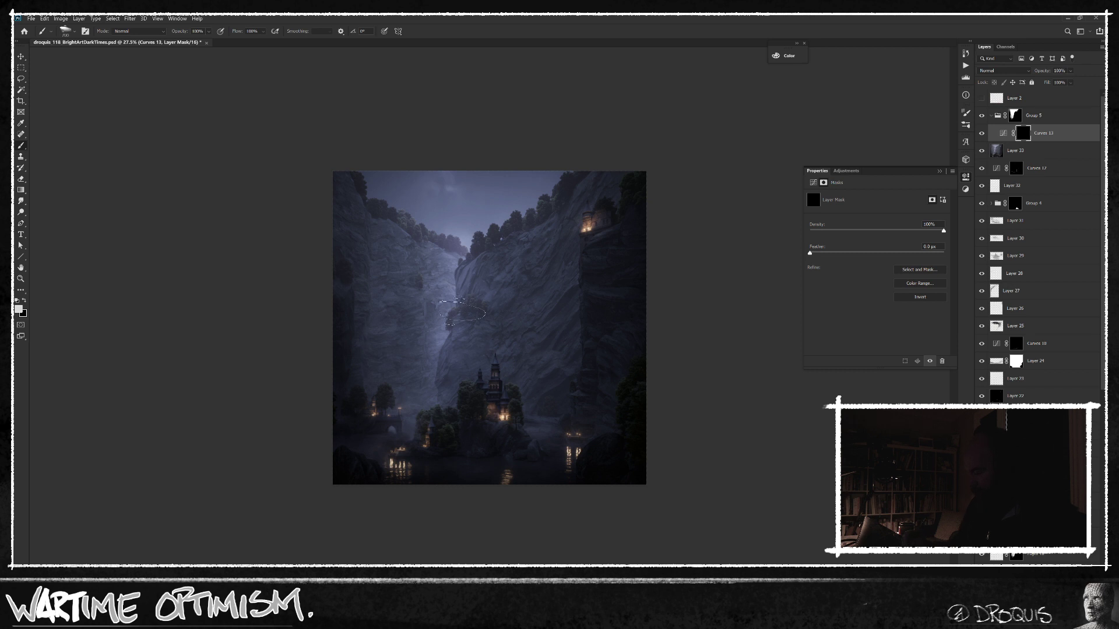
pyautogui.rightClick(500, 276)
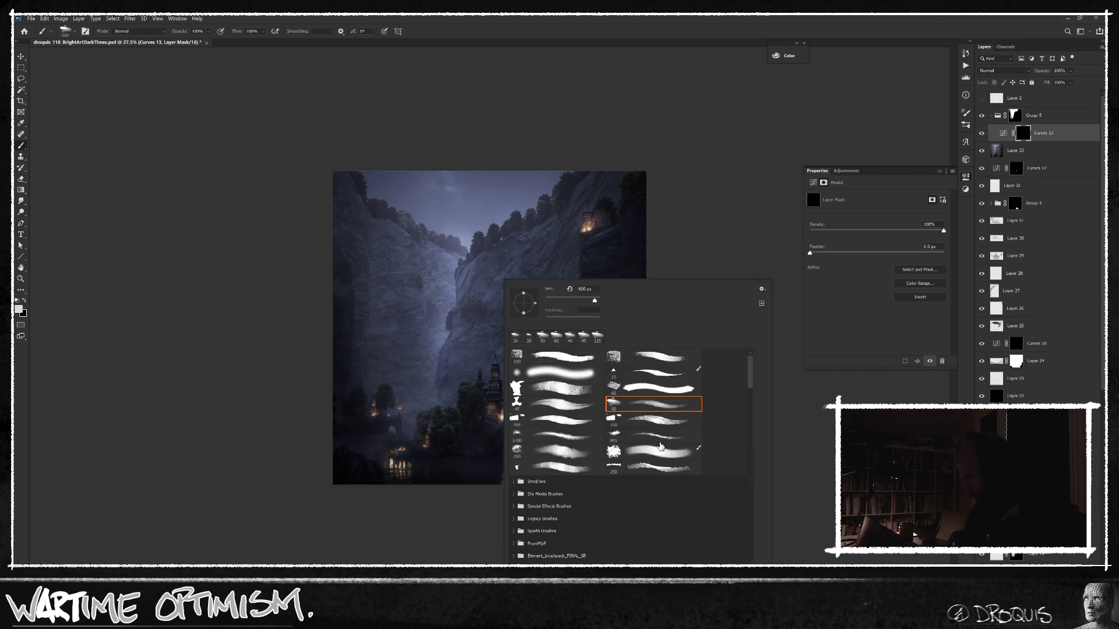
pyautogui.doubleClick(672, 453)
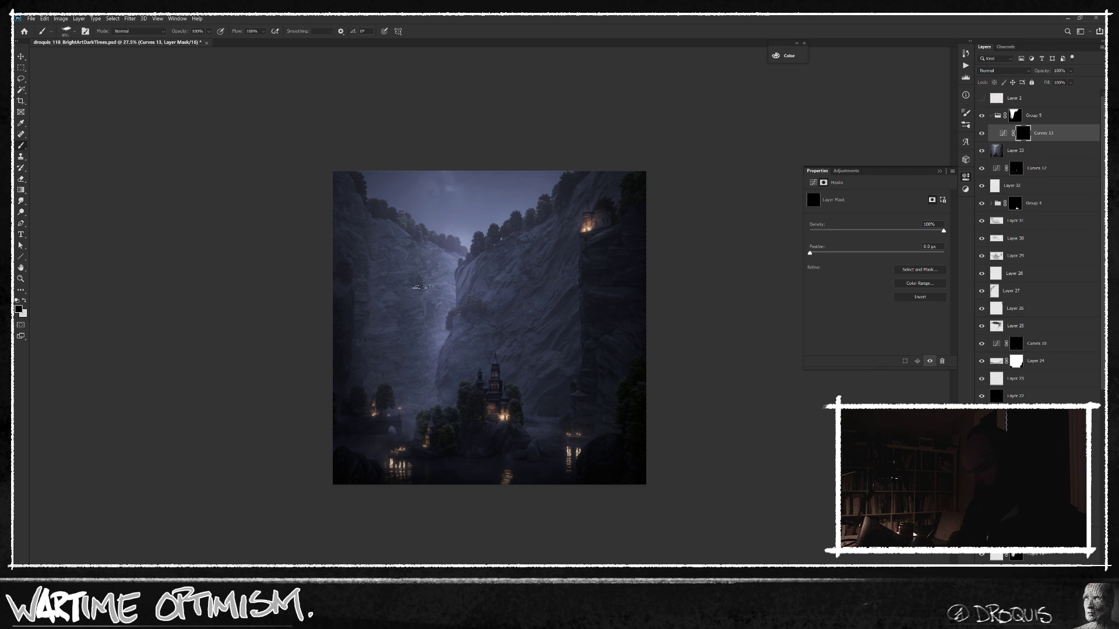
pyautogui.press('d')
pyautogui.press('x')
pyautogui.press('x')
pyautogui.press(']')
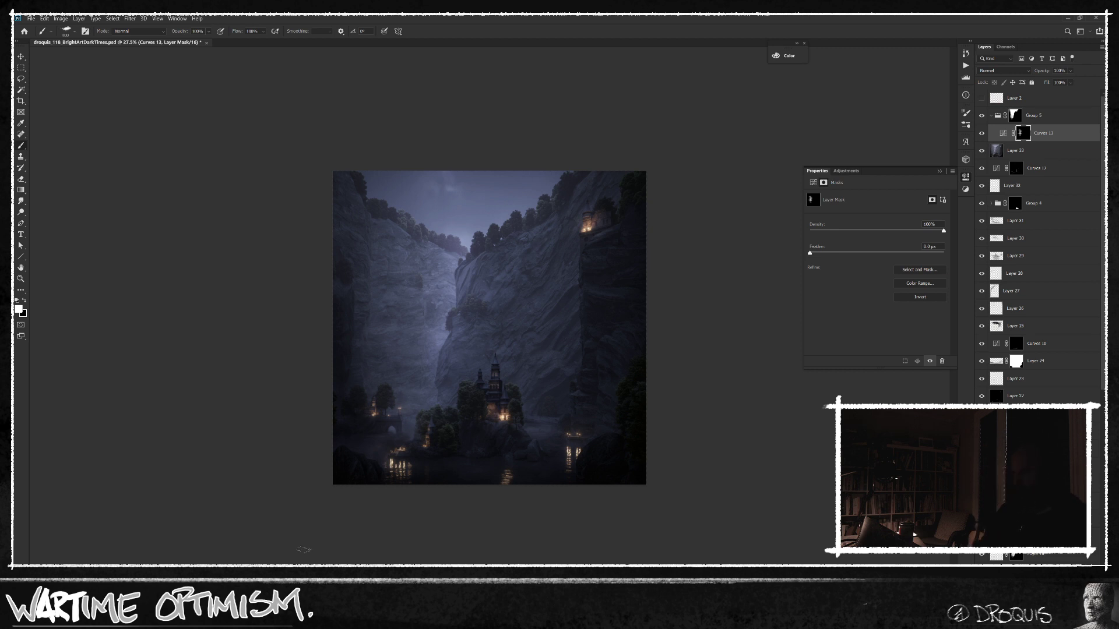
# Step: Target the haze group's mask, show only the ID layer marking the trees, and load its blue areas as a selection
pyautogui.keyDown('alt'); pyautogui.click(1016, 117); pyautogui.keyUp('alt')
pyautogui.keyDown('alt'); pyautogui.click(1015, 117); pyautogui.keyUp('alt')
pyautogui.press(']')
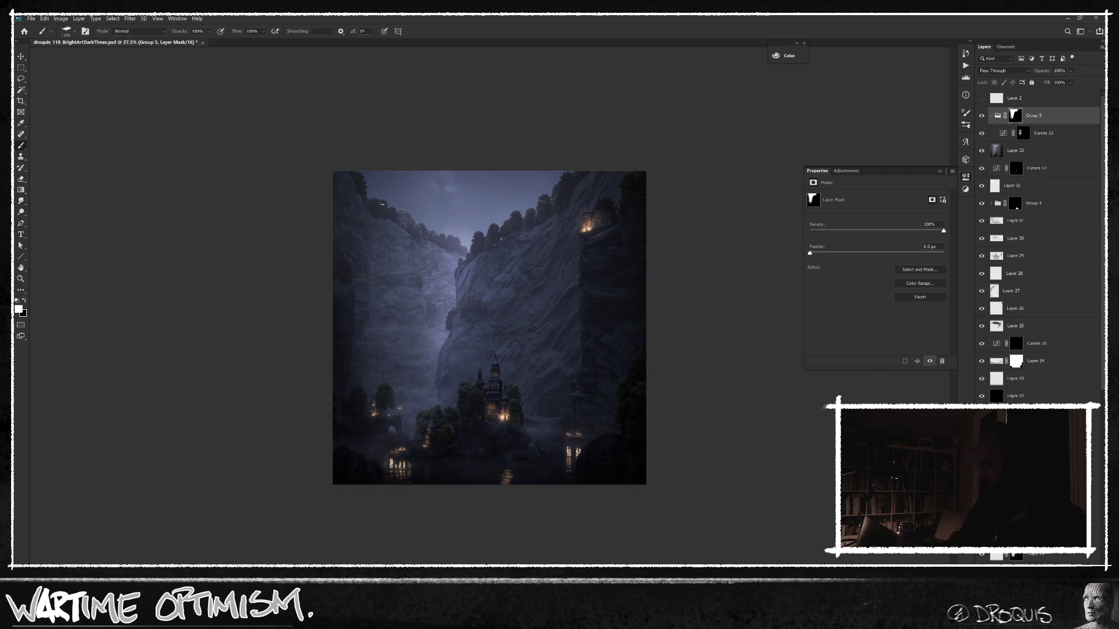
pyautogui.press('v')
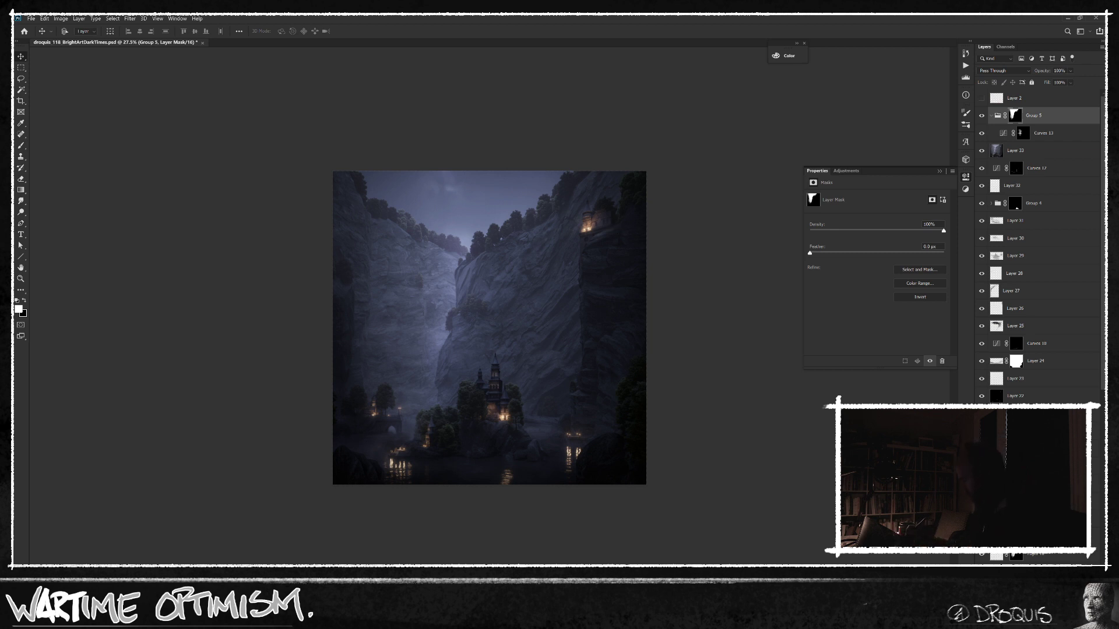
pyautogui.scroll(-10, 1037, 245)
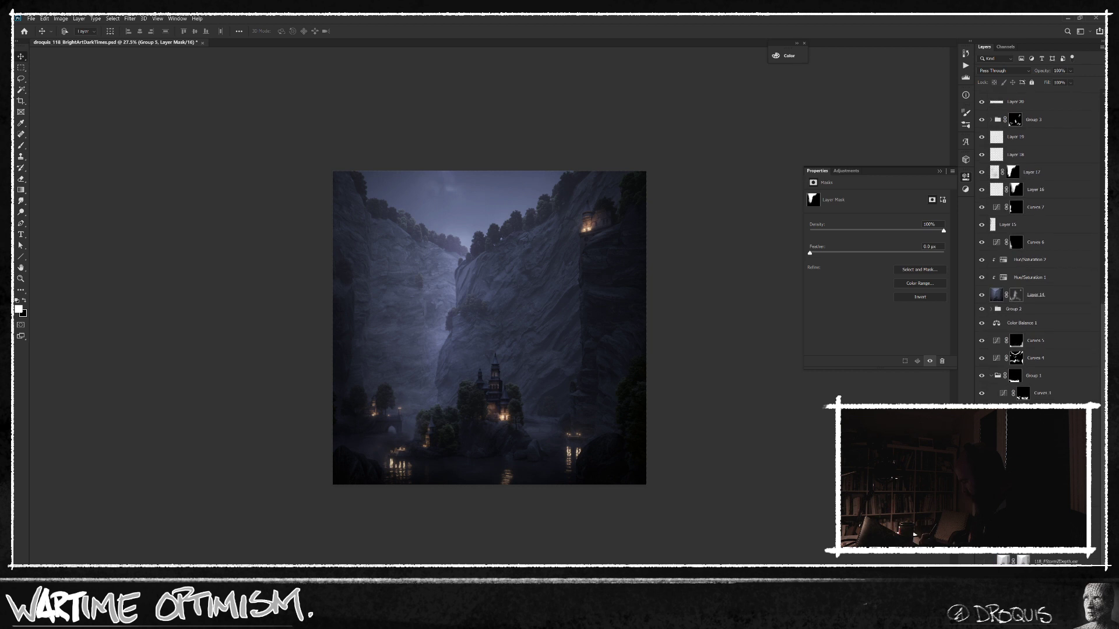
pyautogui.keyDown('alt'); pyautogui.click(982, 509); pyautogui.keyUp('alt')
pyautogui.click(1005, 47)
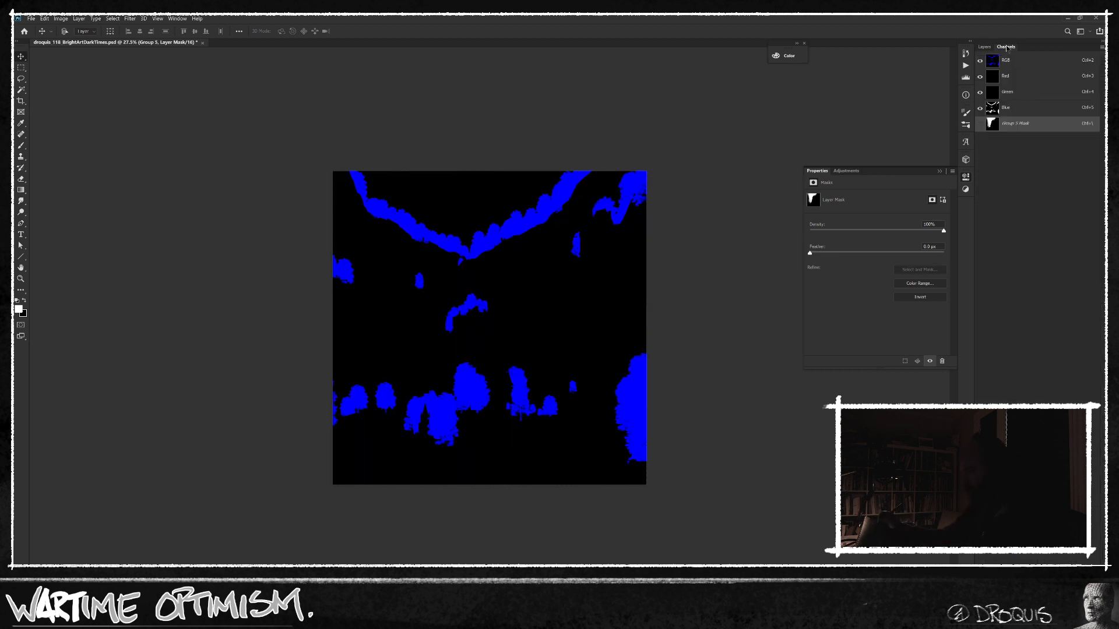
pyautogui.keyDown('ctrl'); pyautogui.click(993, 123); pyautogui.keyUp('ctrl')
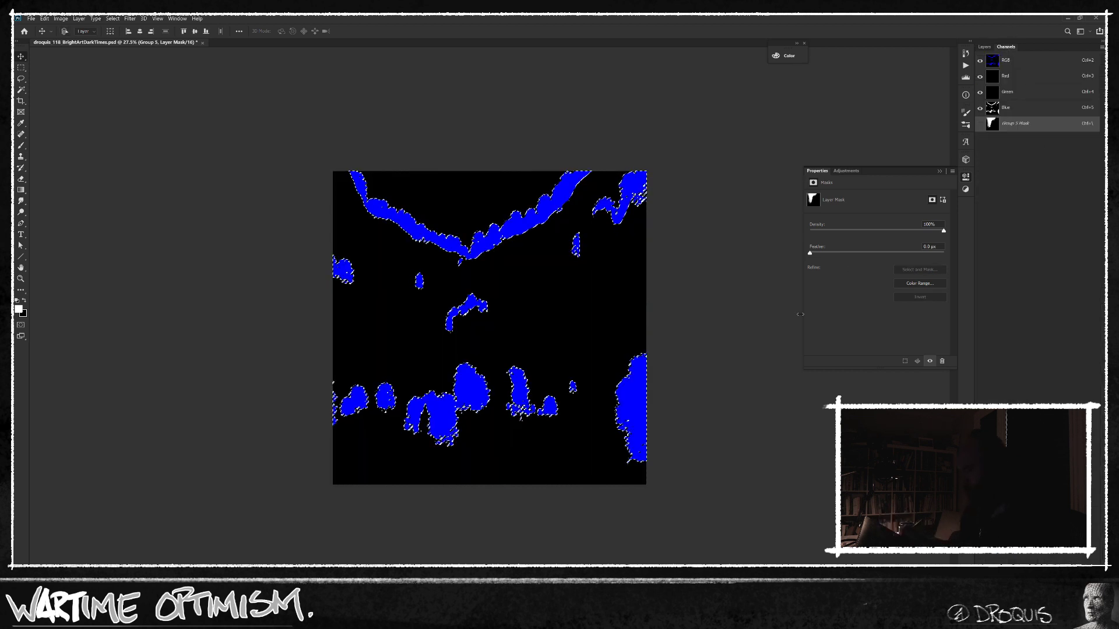
# Step: Return to the composite channel and restore all layers, keeping the tree selection loaded and targeting the blank layer above the haze group
pyautogui.click(997, 60)
pyautogui.click(985, 47)
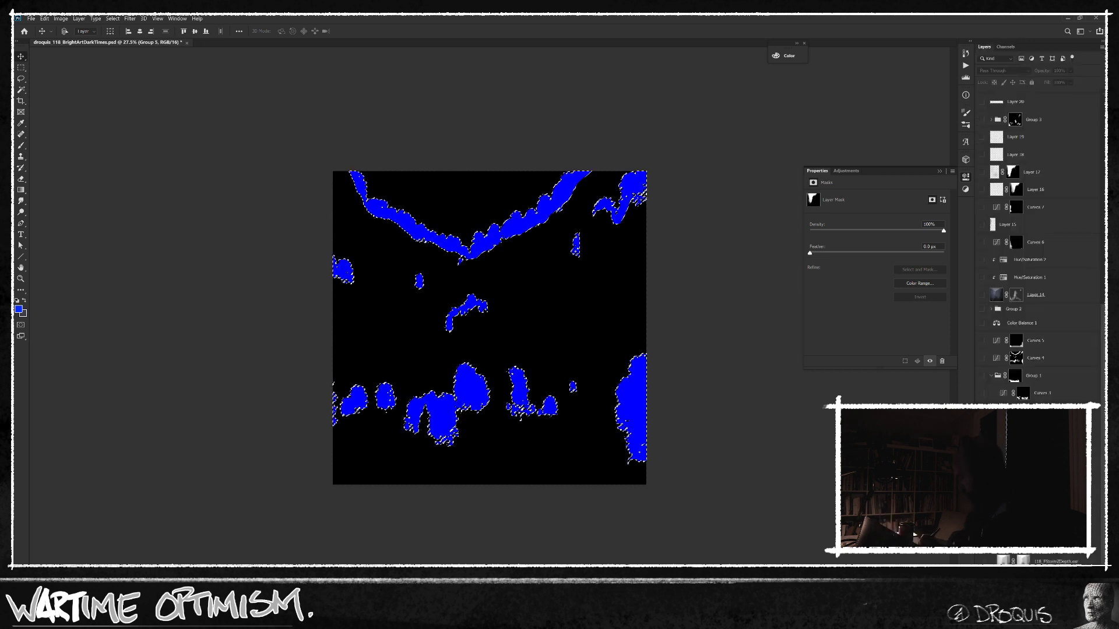
pyautogui.keyDown('alt'); pyautogui.click(981, 509); pyautogui.keyUp('alt')
pyautogui.scroll(3, 990, 495)
pyautogui.scroll(10, 1037, 245)
pyautogui.moveTo(1020, 133); pyautogui.dragTo(1038, 107)
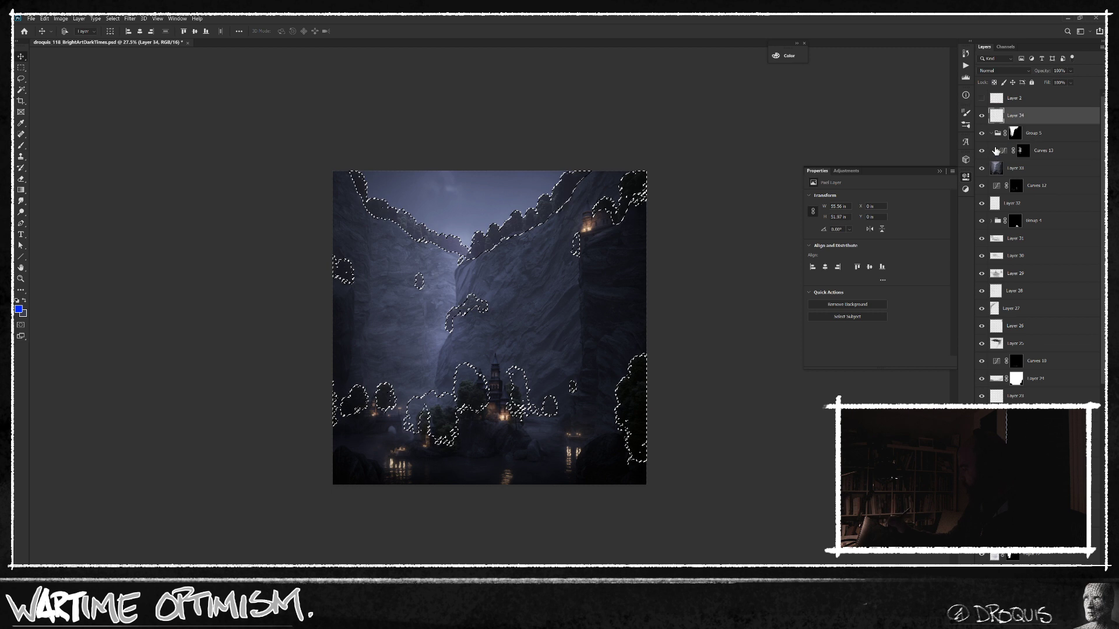
# Step: Invert the tree selection and lasso it down to only the sky above the treeline
pyautogui.press('l')
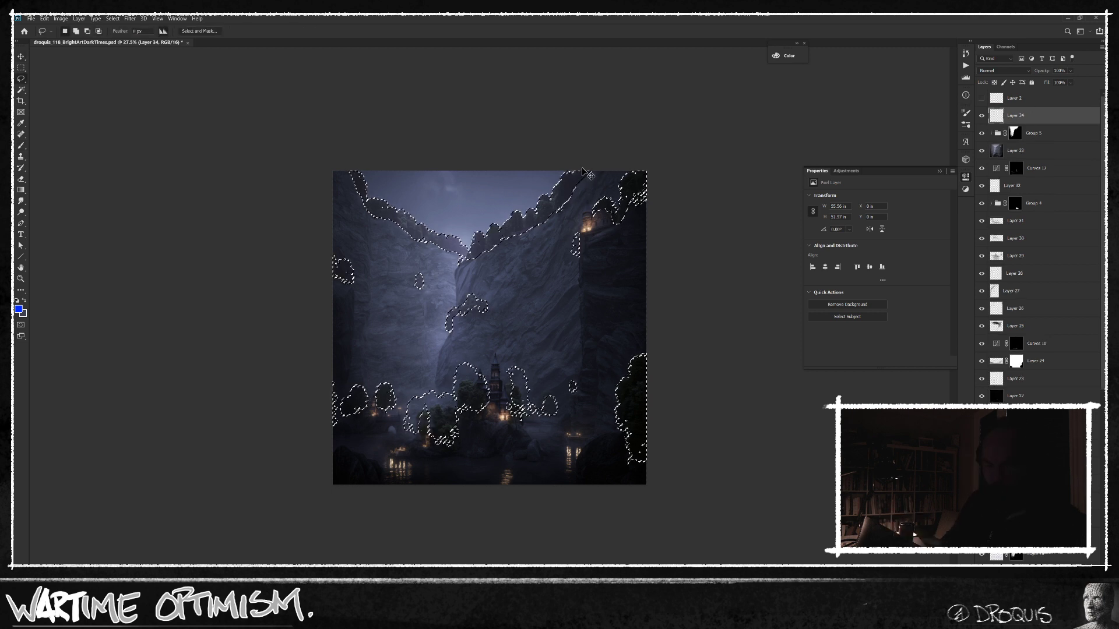
pyautogui.hotkey('ctrl', 'shift', 'i')
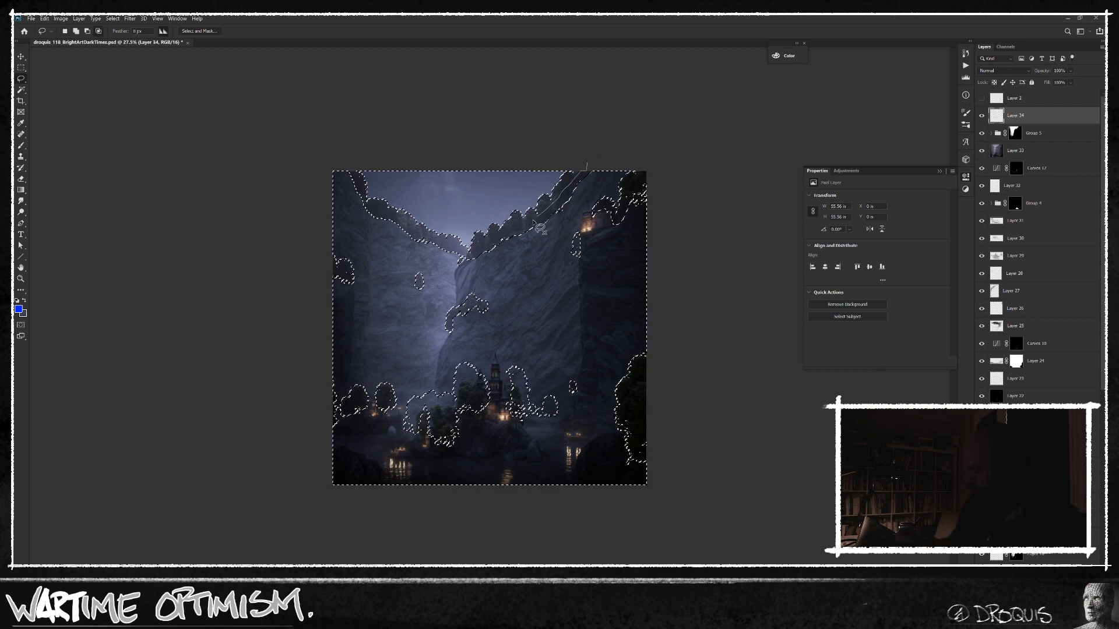
pyautogui.moveTo(485, 250)
pyautogui.mouseDown()
pyautogui.moveTo(466, 256)
pyautogui.moveTo(387, 220)
pyautogui.moveTo(352, 170)
pyautogui.moveTo(606, 130)
pyautogui.moveTo(635, 142)
pyautogui.moveTo(632, 131)
pyautogui.mouseUp()
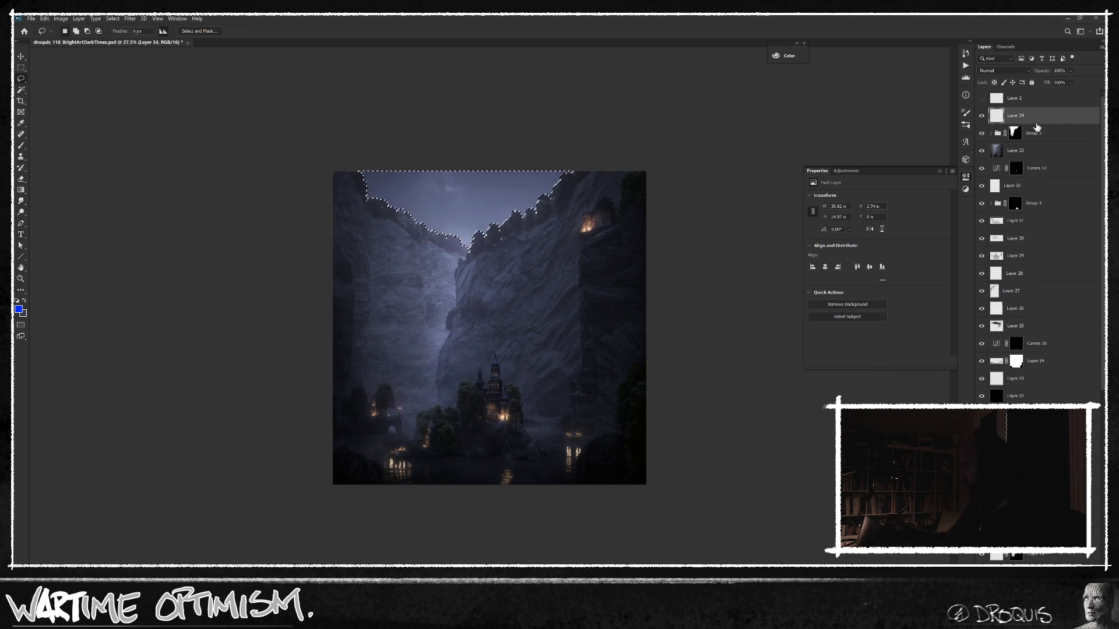
# Step: Add a Curves layer masked to the sky selection and soften its mask with Gaussian Blur
pyautogui.hotkey('ctrl', 'shift', 'm')
pyautogui.press('Return')
pyautogui.hotkey('ctrl', 'alt', 'f')
pyautogui.press('Return')
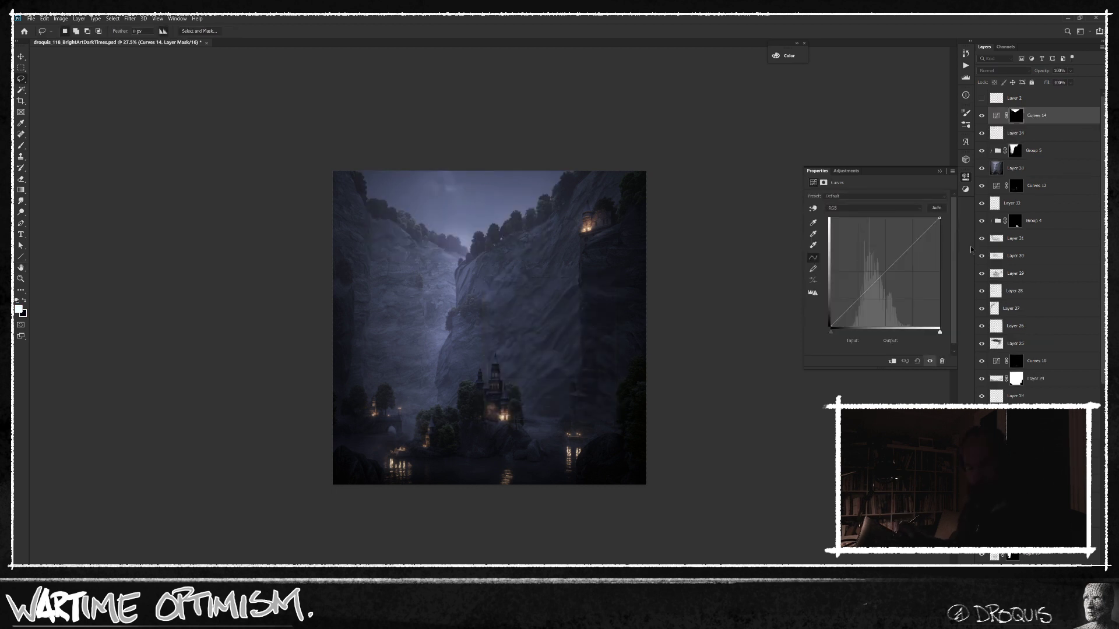
# Step: Group the sky Curves layer, move its mask onto the group, and pull the curve's midtones down to darken the sky
pyautogui.hotkey('ctrl', 'g')
pyautogui.click(991, 113)
pyautogui.moveTo(1022, 127); pyautogui.dragTo(1024, 115)
pyautogui.click(1029, 134)
pyautogui.moveTo(890, 267); pyautogui.dragTo(898, 276)
# Step: Add a black mask to the grouped sky Curves layer and paint white with an enlarged brush to darken the upper sky
pyautogui.press('b')
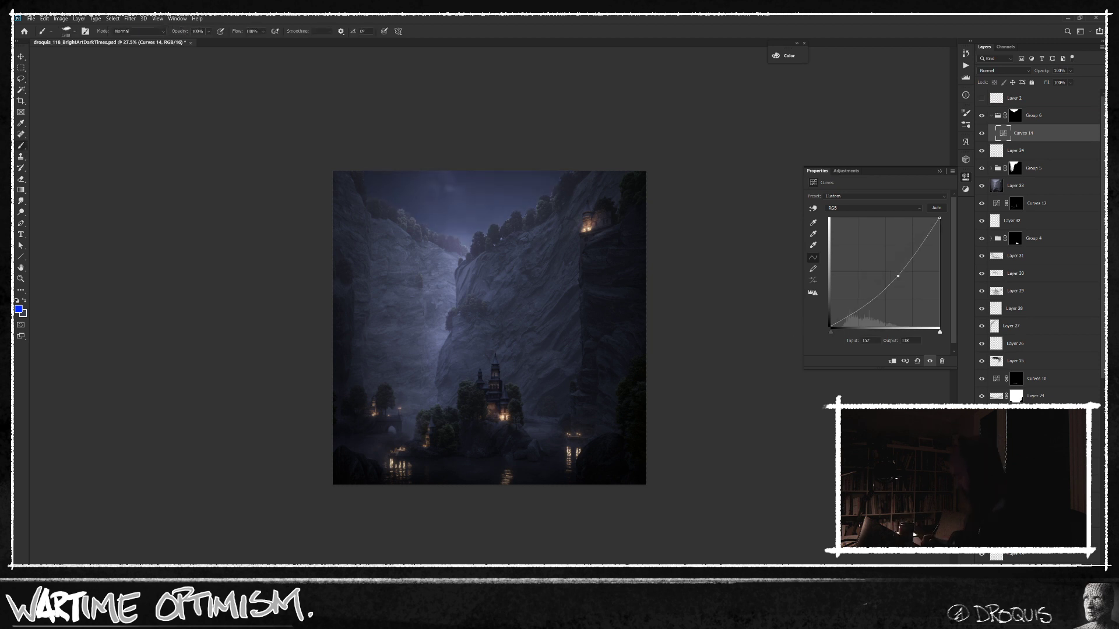
pyautogui.keyDown('alt'); pyautogui.click(1028, 606); pyautogui.keyUp('alt')
pyautogui.rightClick(549, 261)
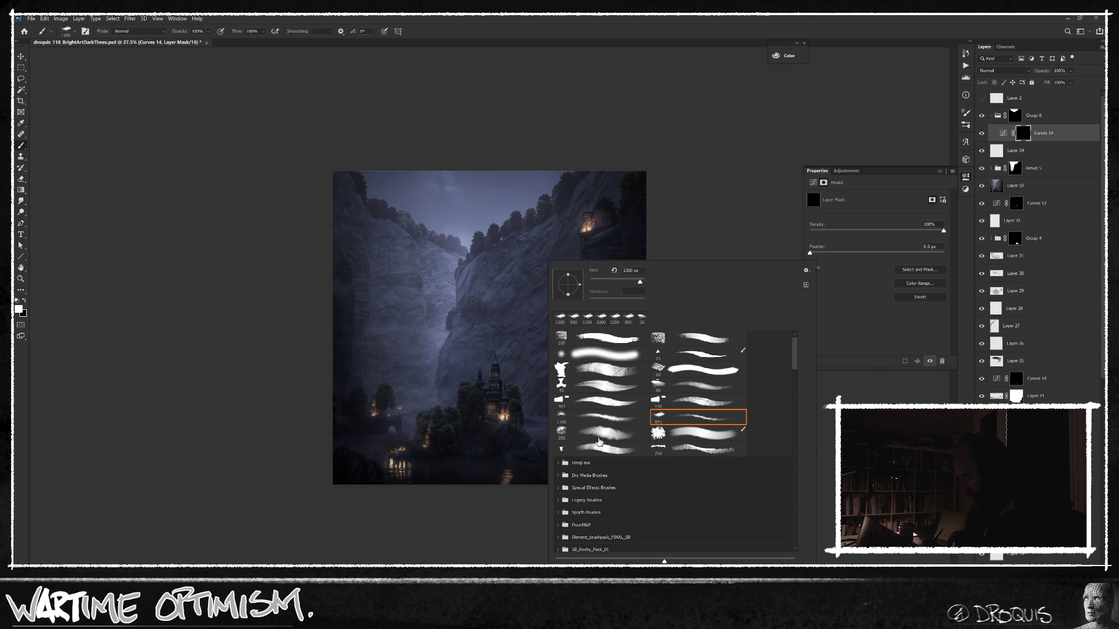
pyautogui.click(818, 432)
pyautogui.press(']')
pyautogui.press(']')
pyautogui.press(']')
pyautogui.moveTo(532, 165); pyautogui.dragTo(542, 167)
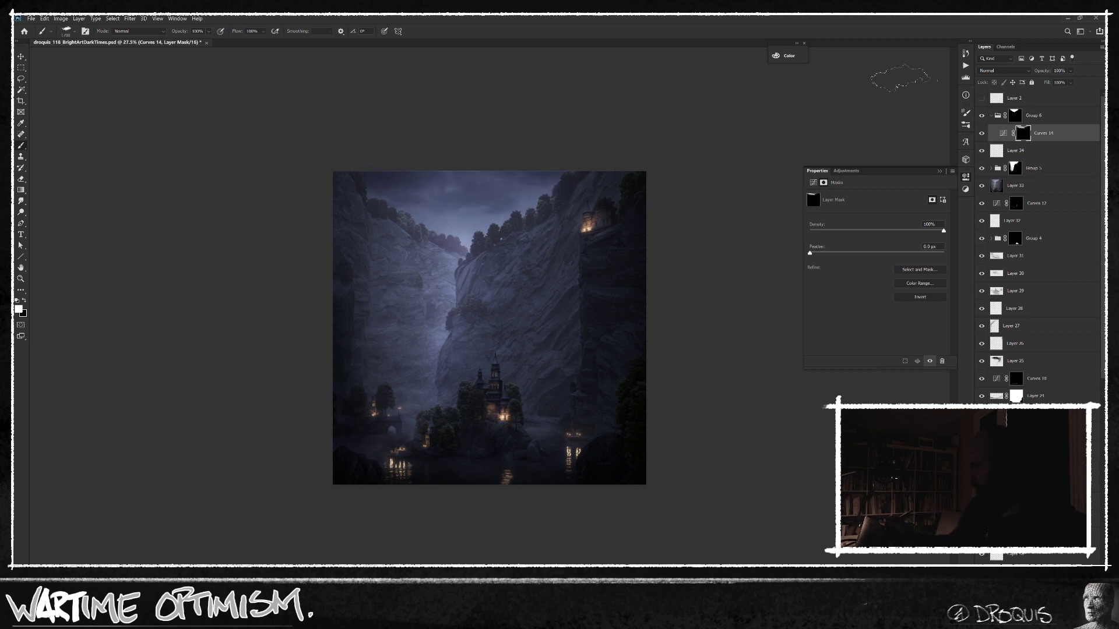
# Step: Lower the sky Curves layer's opacity to about 31%, collapse its group, and flip the image horizontally
pyautogui.click(1046, 70)
pyautogui.moveTo(1046, 71); pyautogui.dragTo(749, 86)
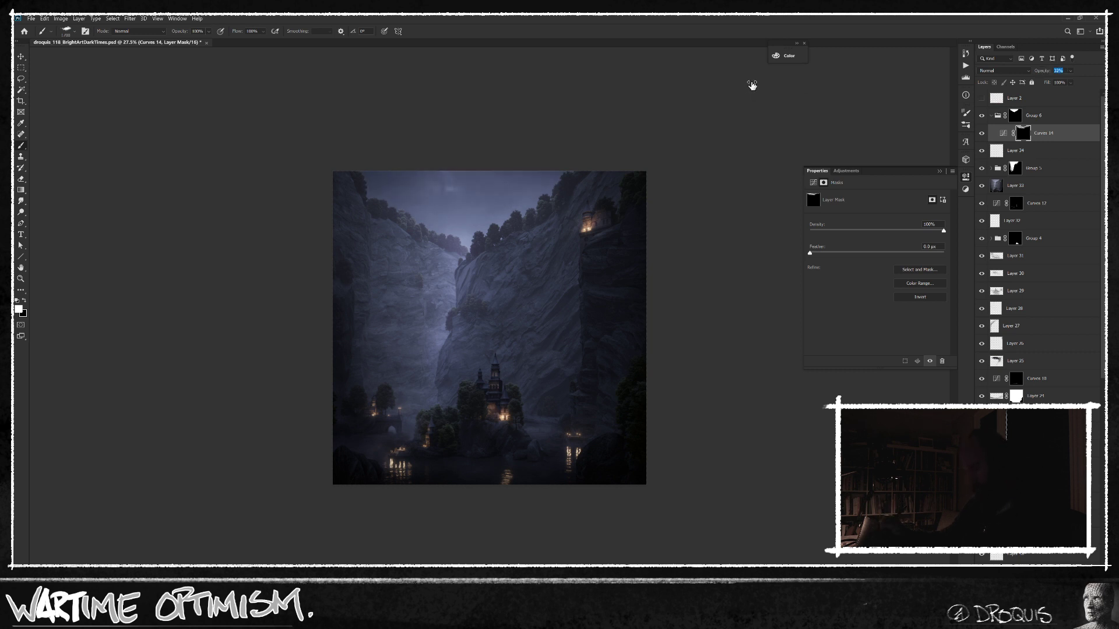
pyautogui.press('v')
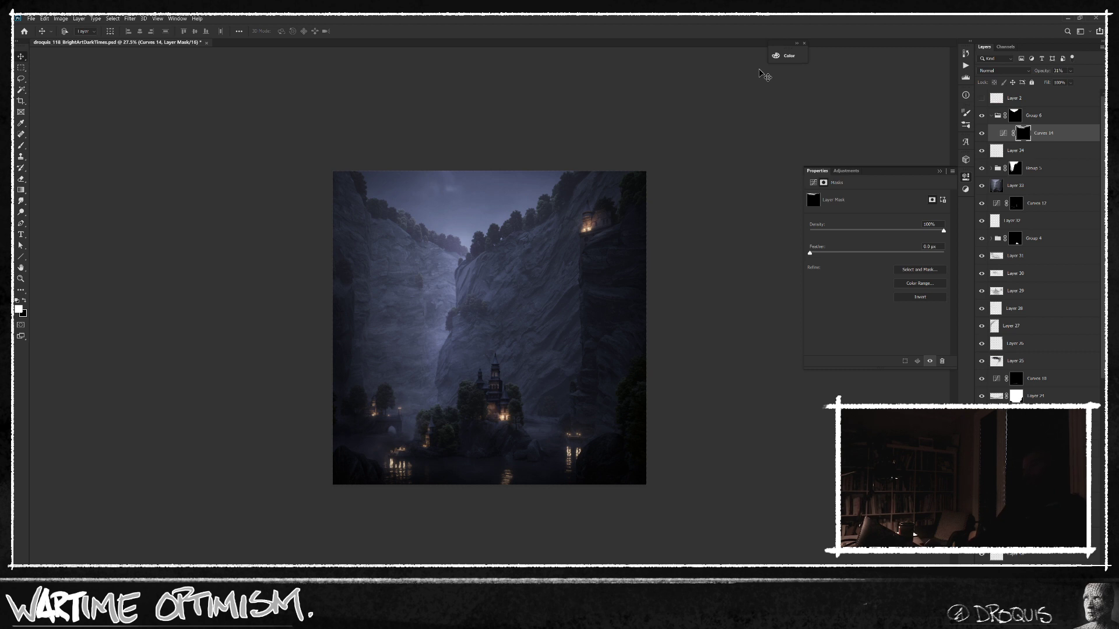
pyautogui.click(990, 116)
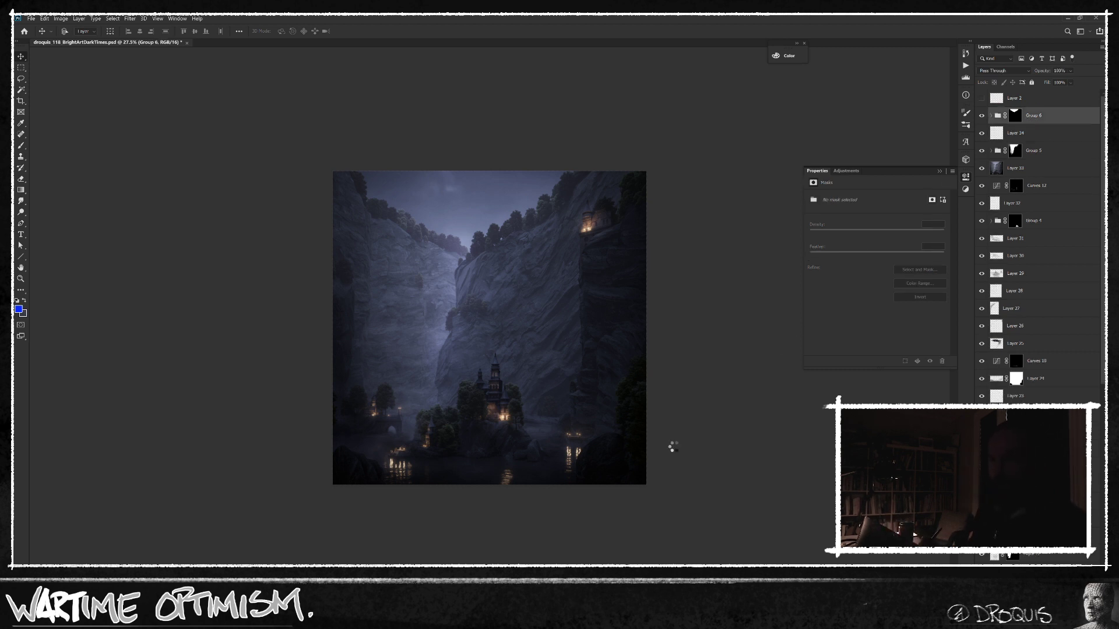
pyautogui.hotkey('ctrl', 'shift', 'h')
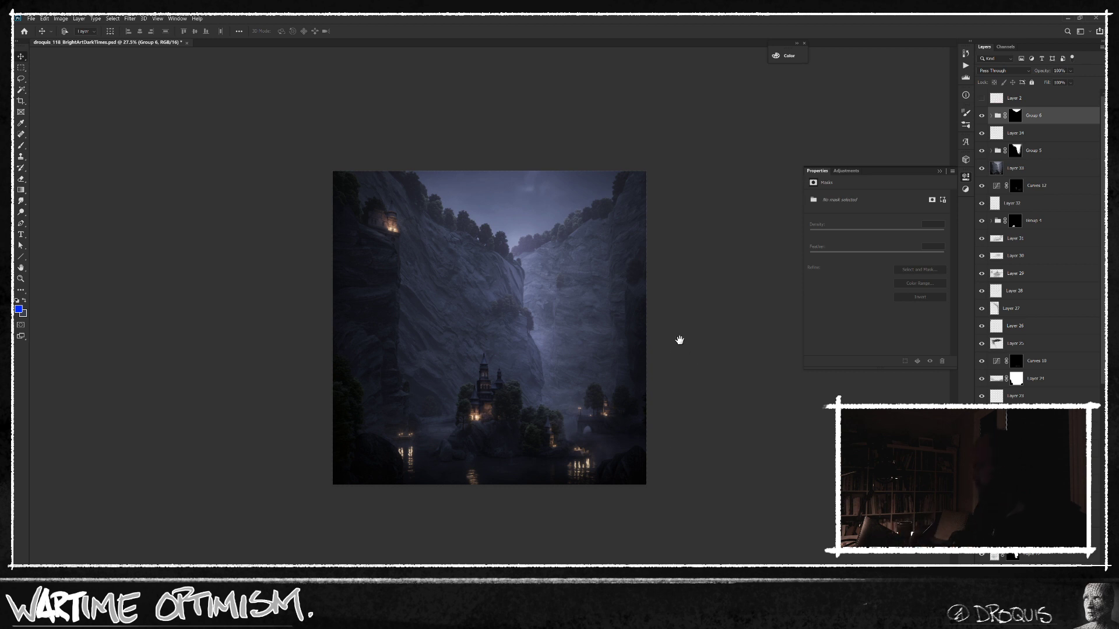
# Step: Isolate the original beauty render to compare it with the painting, and restore the other layers
pyautogui.scroll(-10, 1040, 244)
pyautogui.click(1049, 498)
pyautogui.keyDown('alt'); pyautogui.click(982, 498); pyautogui.keyUp('alt')
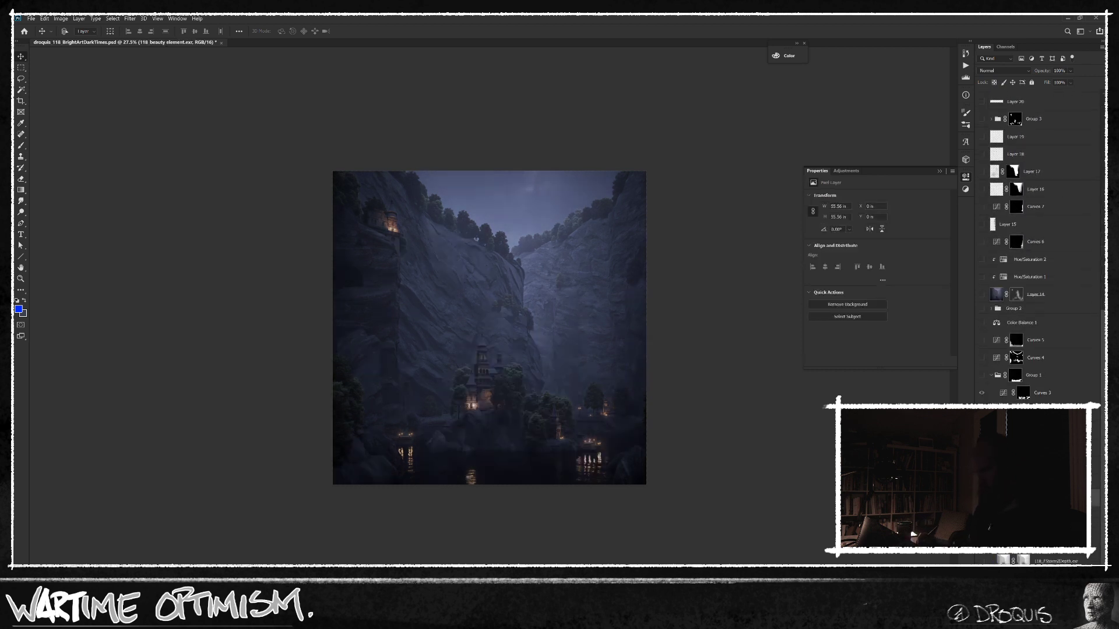
pyautogui.keyDown('alt'); pyautogui.click(981, 498); pyautogui.keyUp('alt')
pyautogui.keyDown('alt'); pyautogui.click(981, 492); pyautogui.keyUp('alt')
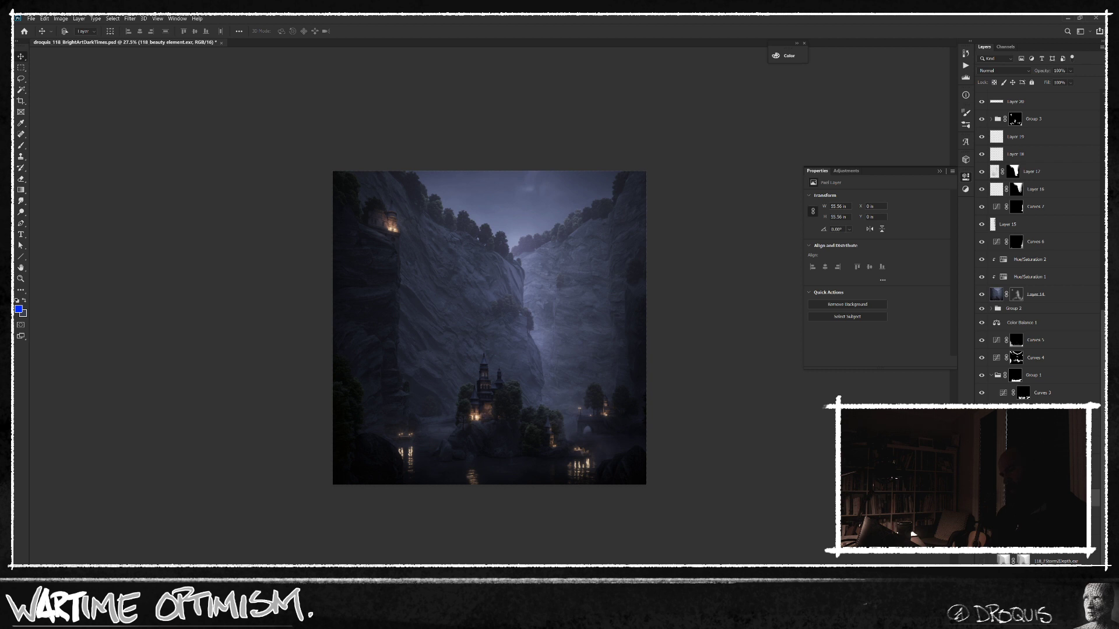
# Step: Group all the paint and adjustment layers between the sky group and the beauty render into one group
pyautogui.moveTo(557, 360); pyautogui.dragTo(609, 361)
pyautogui.click(1054, 118)
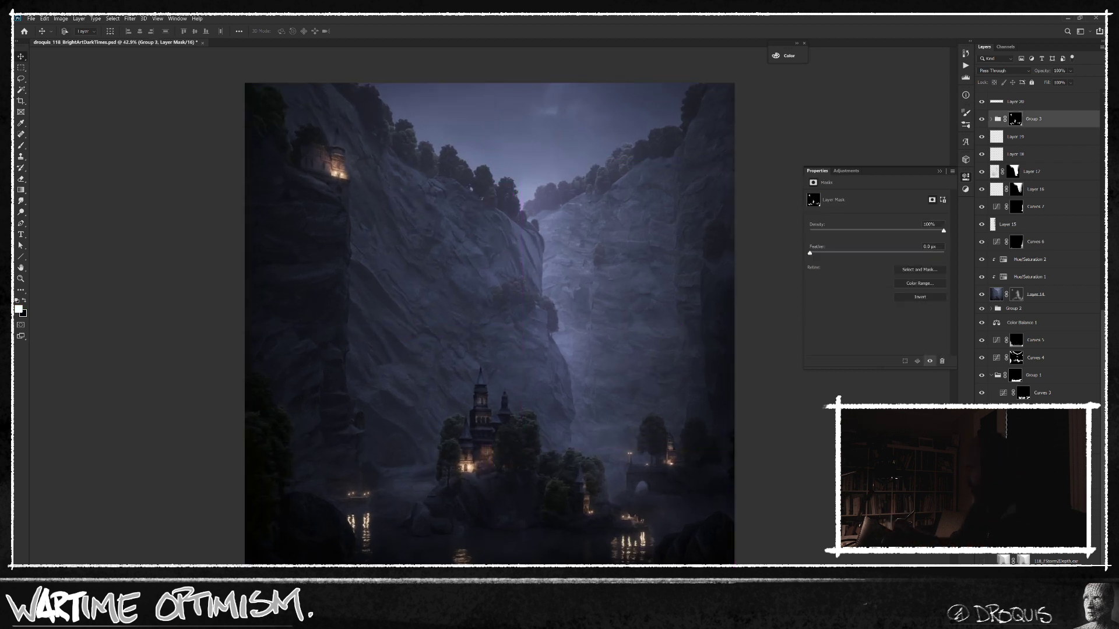
pyautogui.scroll(5, 1038, 244)
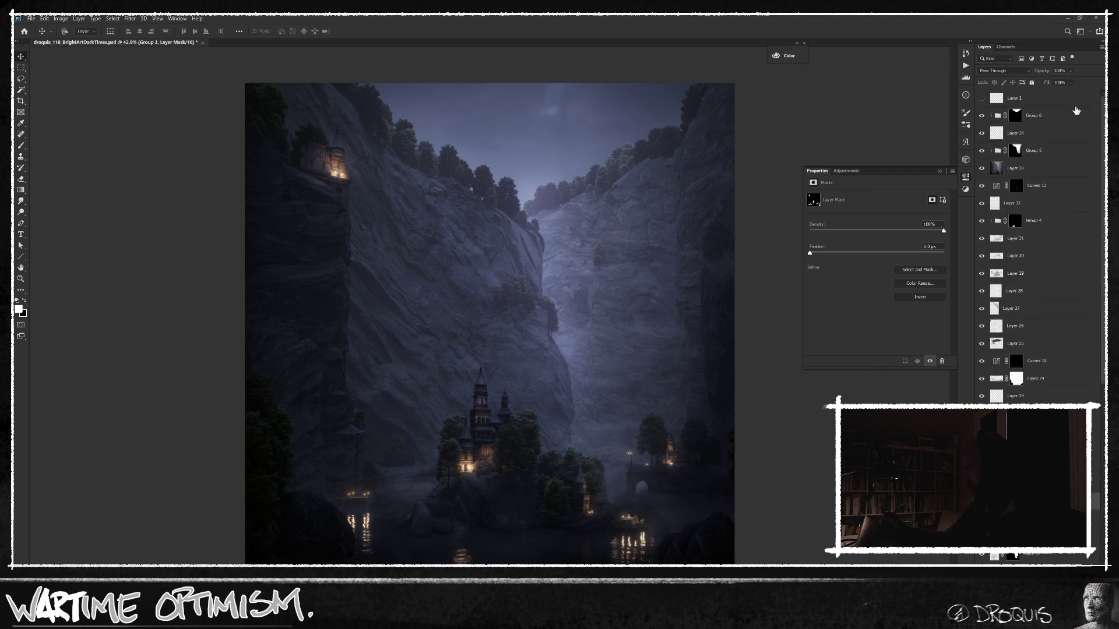
pyautogui.click(1072, 119)
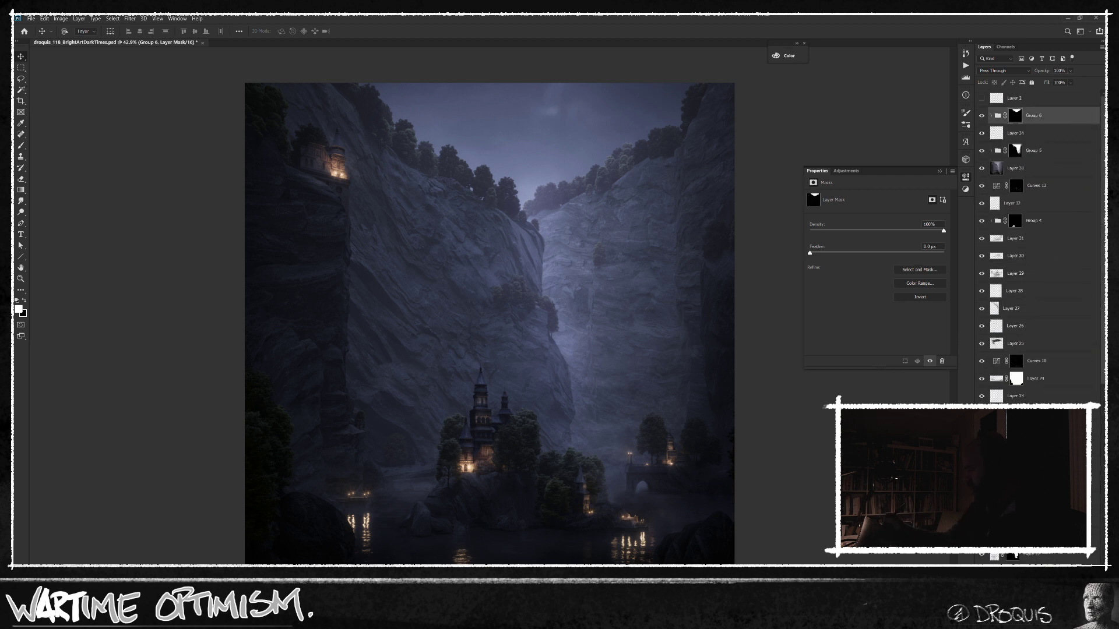
pyautogui.scroll(-10, 1102, 397)
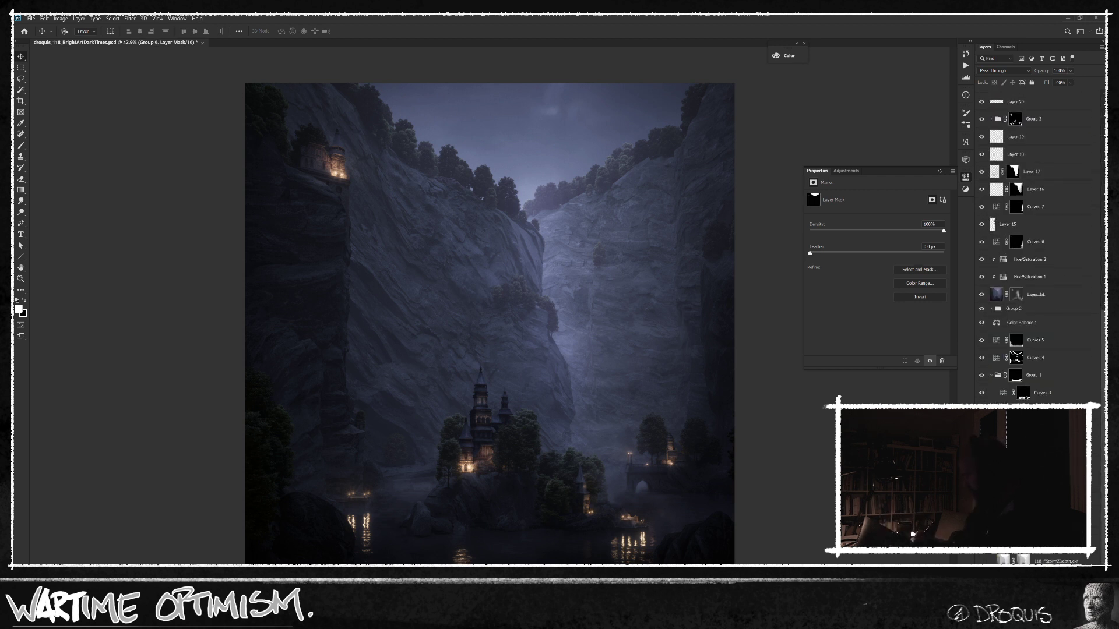
pyautogui.keyDown('shift'); pyautogui.click(1070, 481); pyautogui.keyUp('shift')
pyautogui.hotkey('ctrl', 'g')
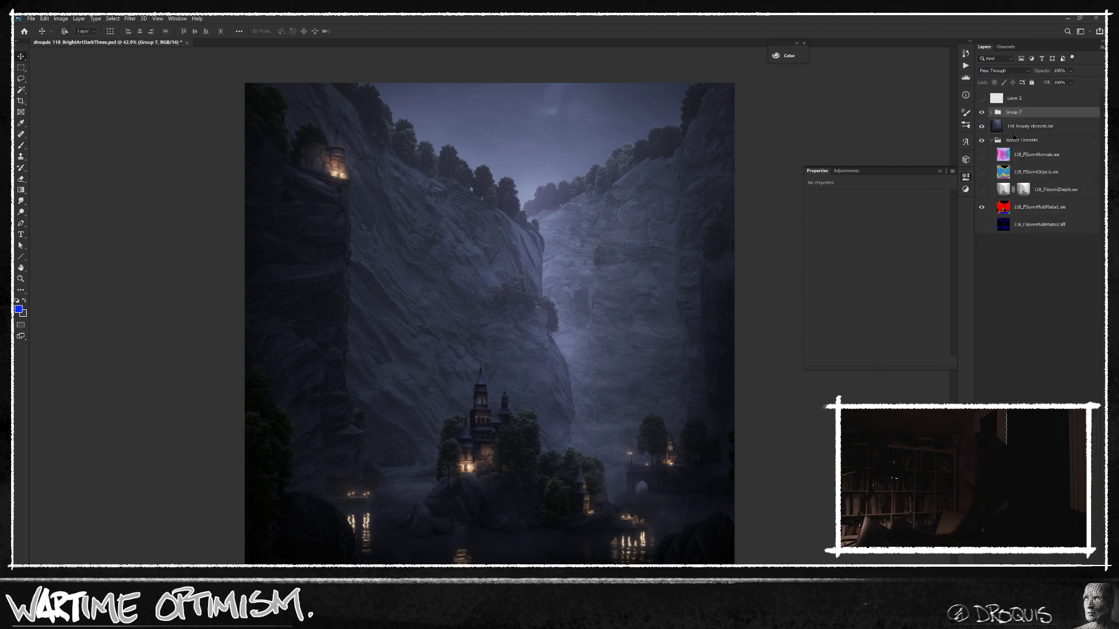
# Step: Toggle the new group's visibility to compare the painting before and after the paintover
pyautogui.click(982, 113)
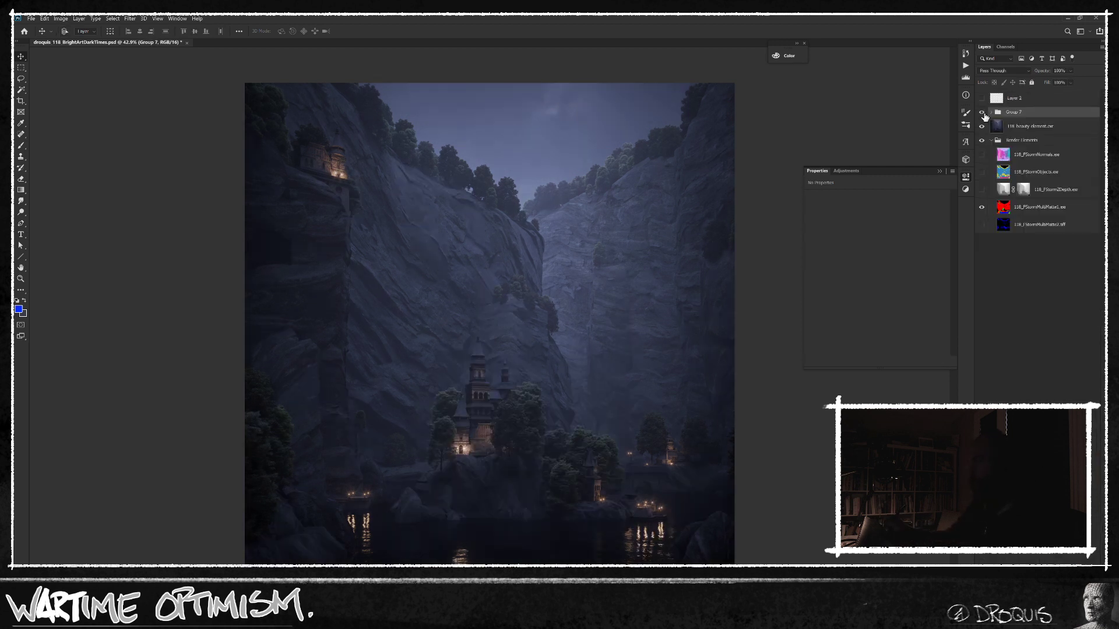
pyautogui.click(983, 114)
pyautogui.click(983, 114)
pyautogui.click(984, 113)
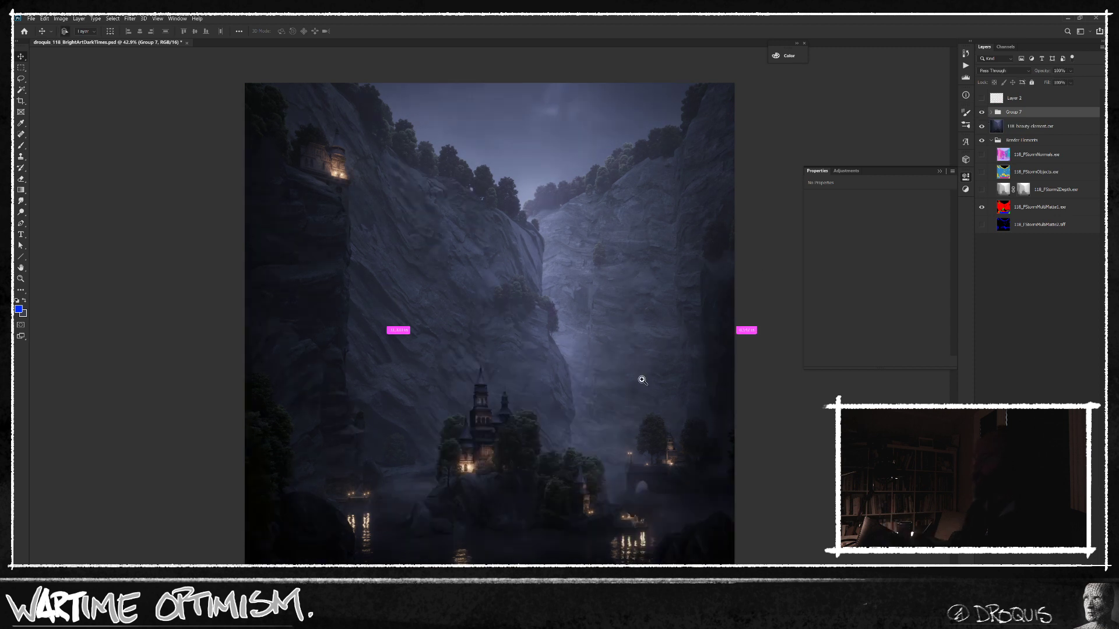
pyautogui.scroll(-1, 637, 380)
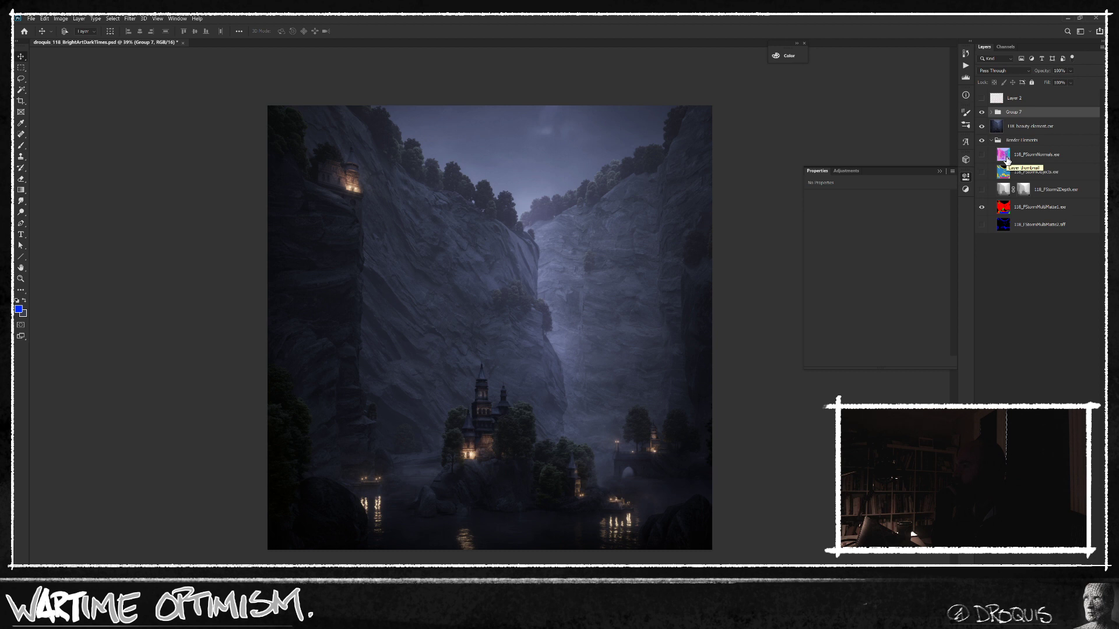
# Step: Try a blue colorizing Hue/Saturation layer over the whole painting at about 19% opacity
pyautogui.hotkey('ctrl', 'u')
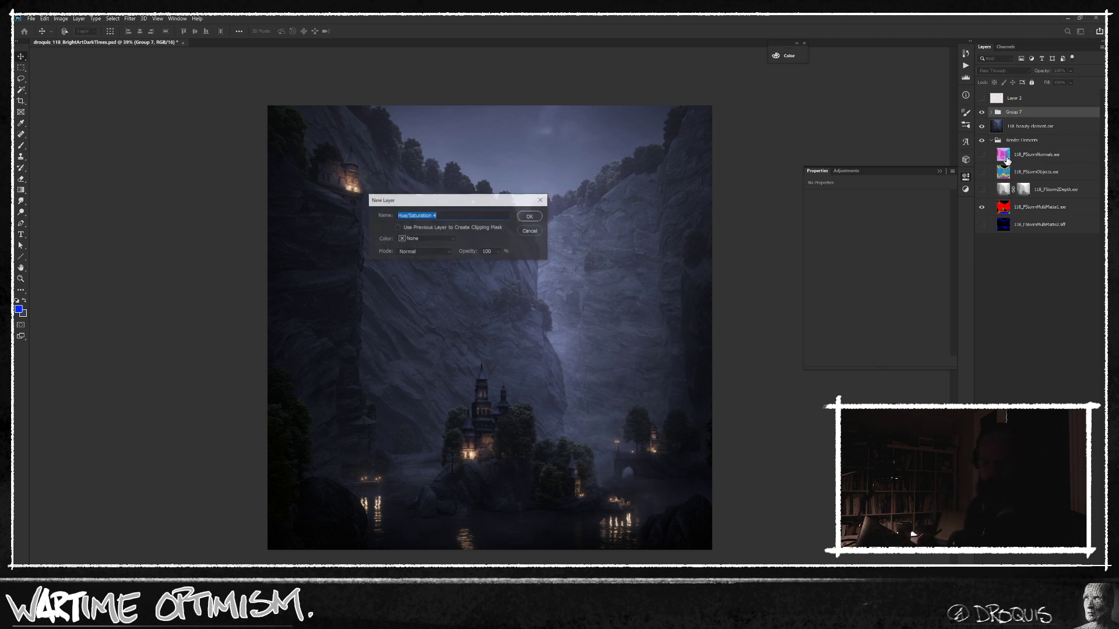
pyautogui.press('Return')
pyautogui.click(852, 274)
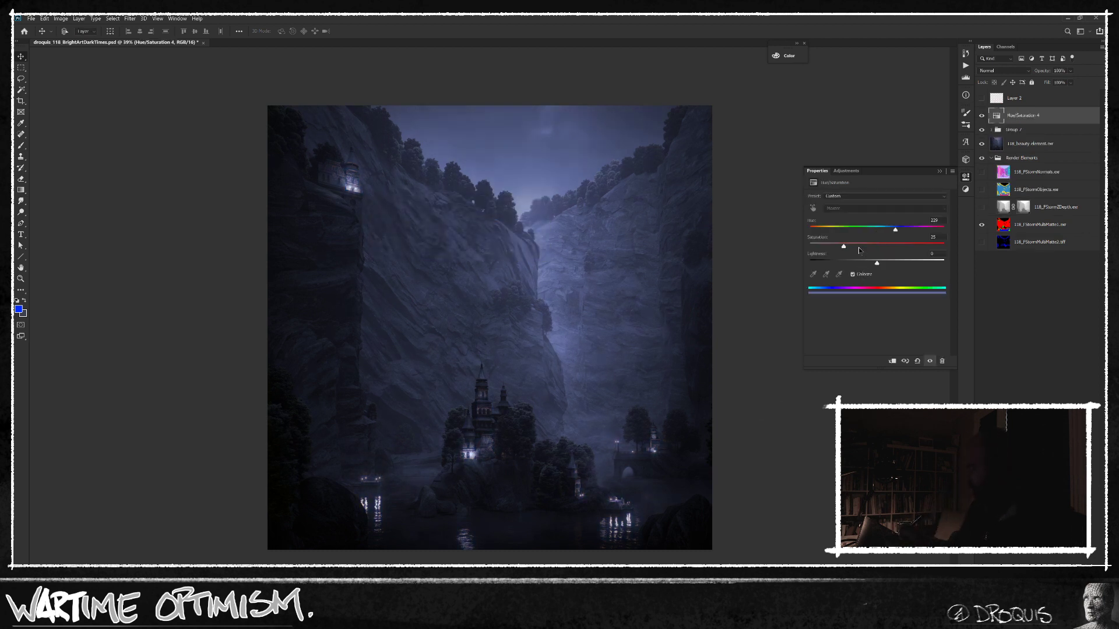
pyautogui.moveTo(1043, 71); pyautogui.dragTo(828, 67)
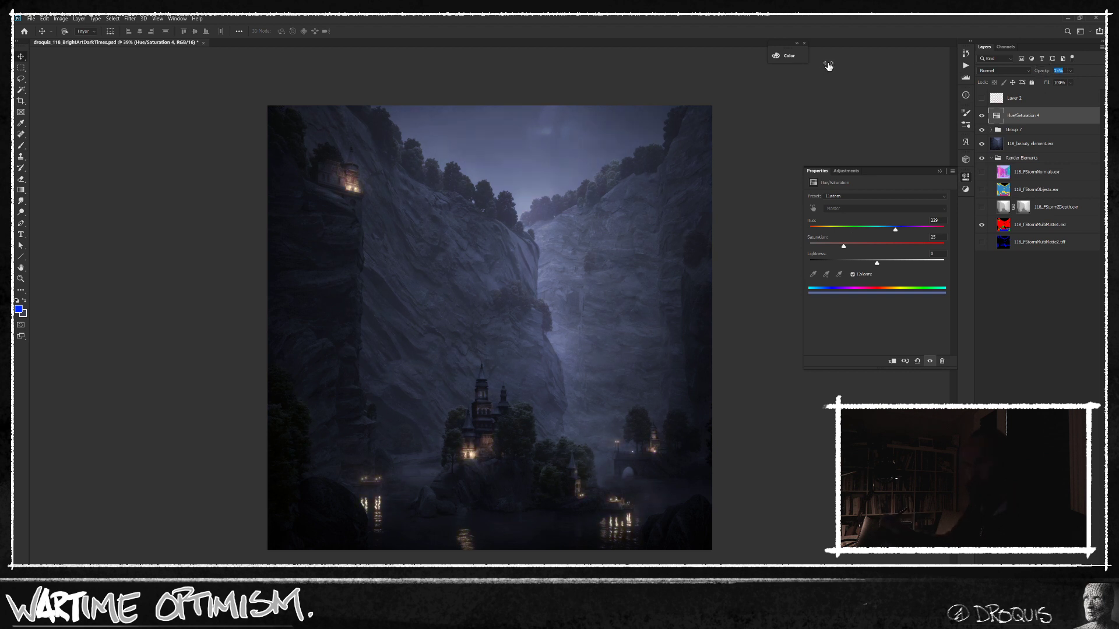
pyautogui.moveTo(830, 66); pyautogui.dragTo(830, 66)
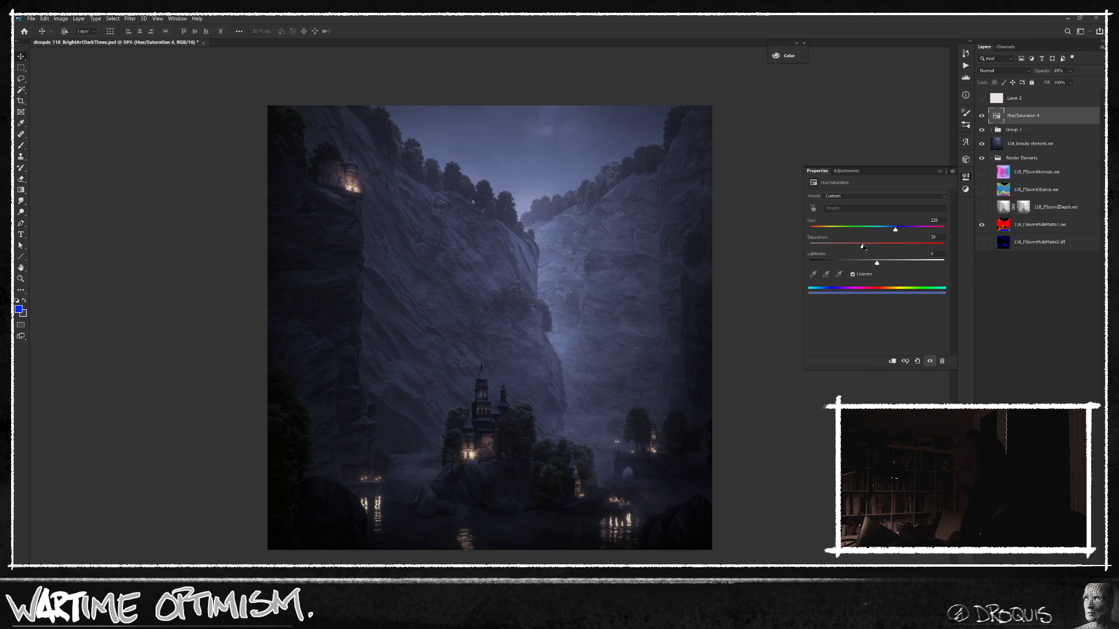
# Step: Test orange and violet hues with different saturations on the colorizing Hue/Saturation layer, and delete the layer
pyautogui.moveTo(899, 232); pyautogui.dragTo(826, 231)
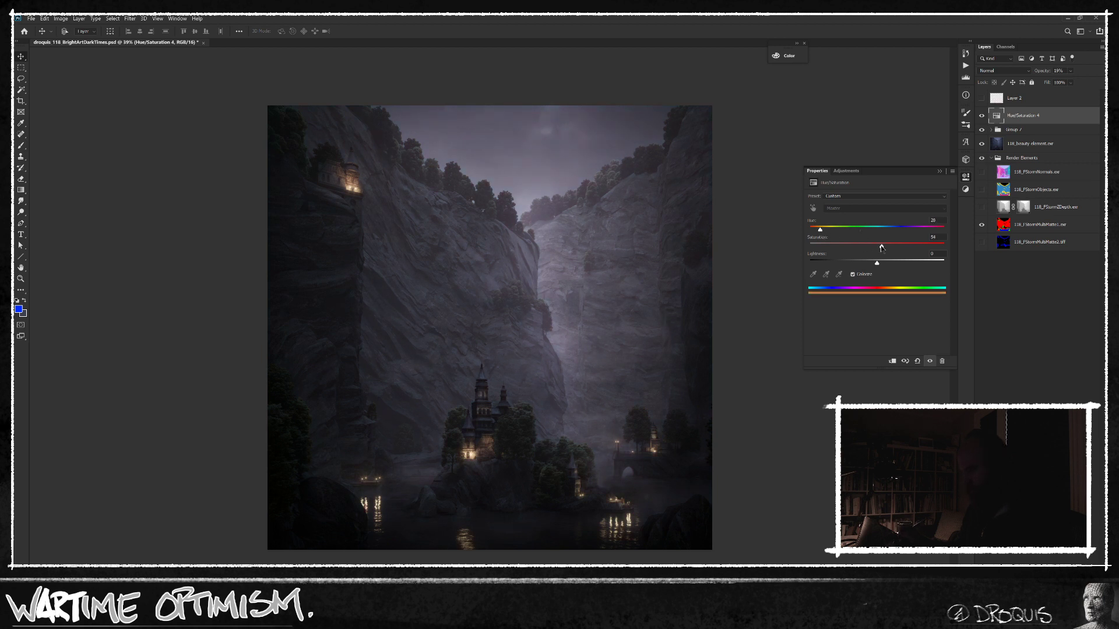
pyautogui.moveTo(861, 249); pyautogui.dragTo(862, 253)
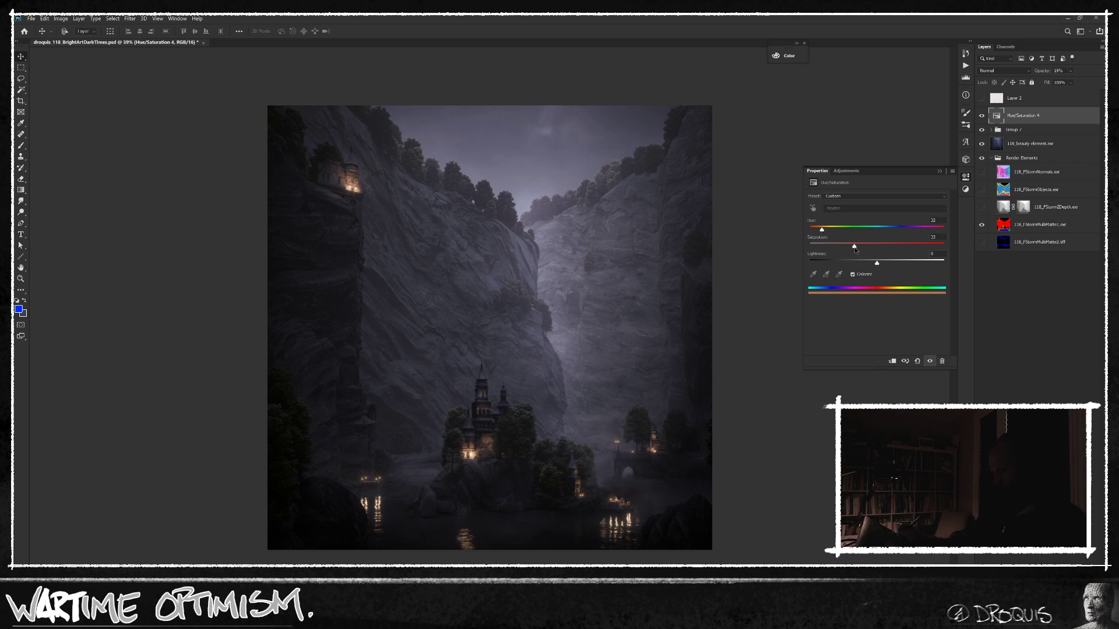
pyautogui.moveTo(821, 229)
pyautogui.mouseDown()
pyautogui.moveTo(937, 230)
pyautogui.moveTo(821, 232)
pyautogui.mouseUp()
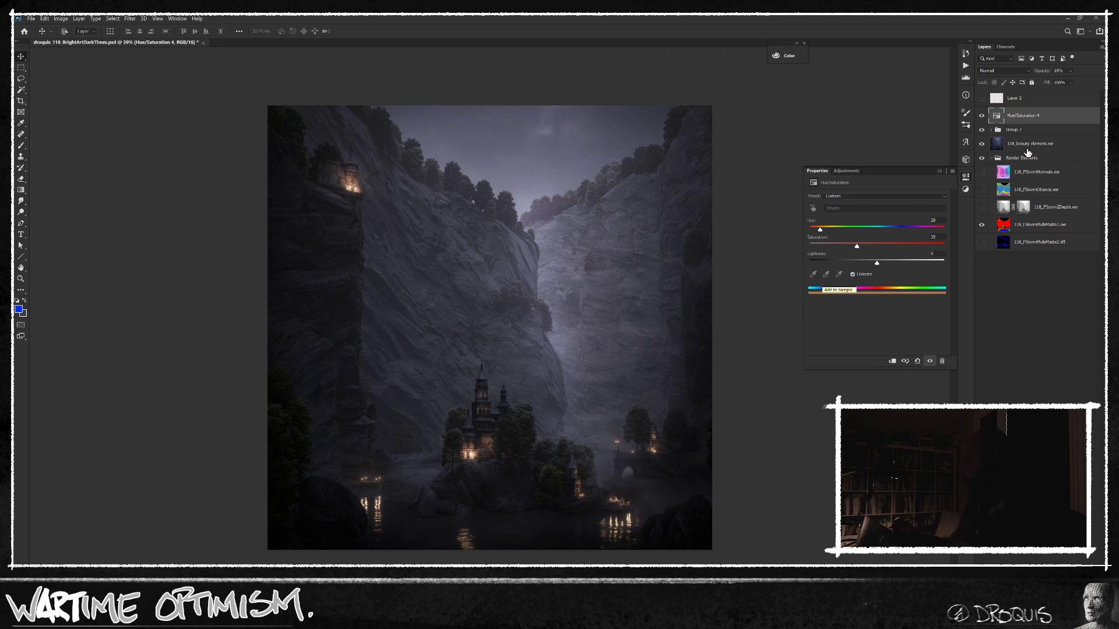
pyautogui.moveTo(827, 232); pyautogui.dragTo(917, 233)
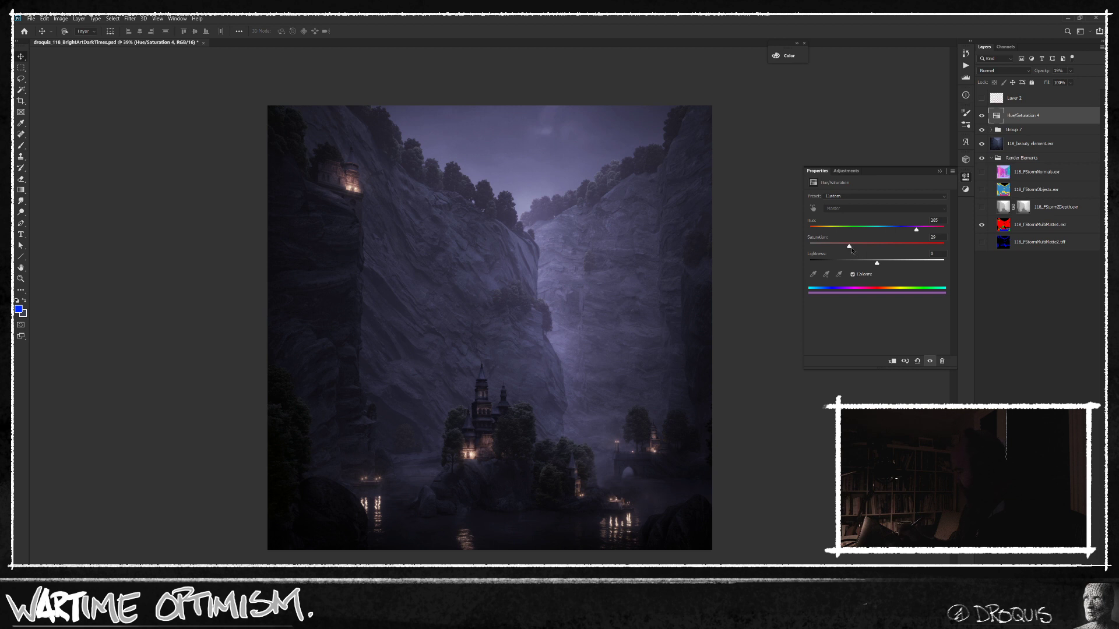
pyautogui.moveTo(919, 233); pyautogui.dragTo(830, 235)
pyautogui.press('Delete')
# Step: Add a Hue/Saturation layer above the main group and raise its saturation to +10
pyautogui.hotkey('ctrl', 'u')
pyautogui.press('Return')
pyautogui.moveTo(877, 246); pyautogui.dragTo(901, 248)
pyautogui.moveTo(886, 248); pyautogui.dragTo(883, 249)
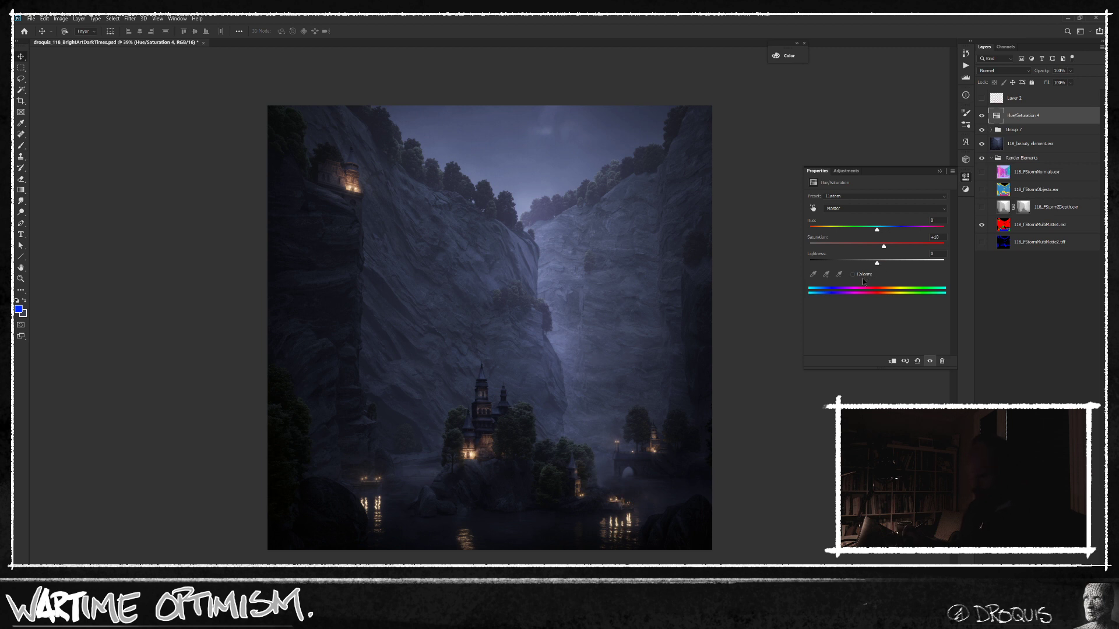
# Step: Paste a merged copy of the whole image as a new layer and set its blend mode to Lighten
pyautogui.hotkey('ctrl', 'a')
pyautogui.hotkey('ctrl', 'shift', 'c')
pyautogui.hotkey('ctrl', 'v')
pyautogui.click(1003, 71)
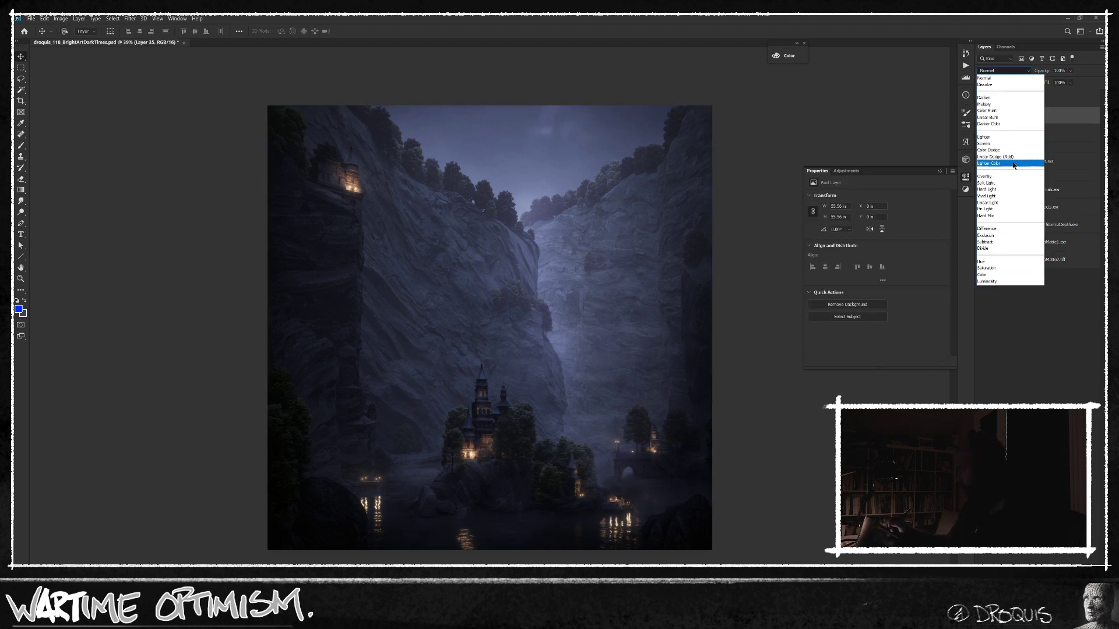
pyautogui.click(1012, 140)
# Step: Try a Gaussian Blur of 22.2 px on the merged Lighten layer
pyautogui.hotkey('ctrl', 'alt', 'f')
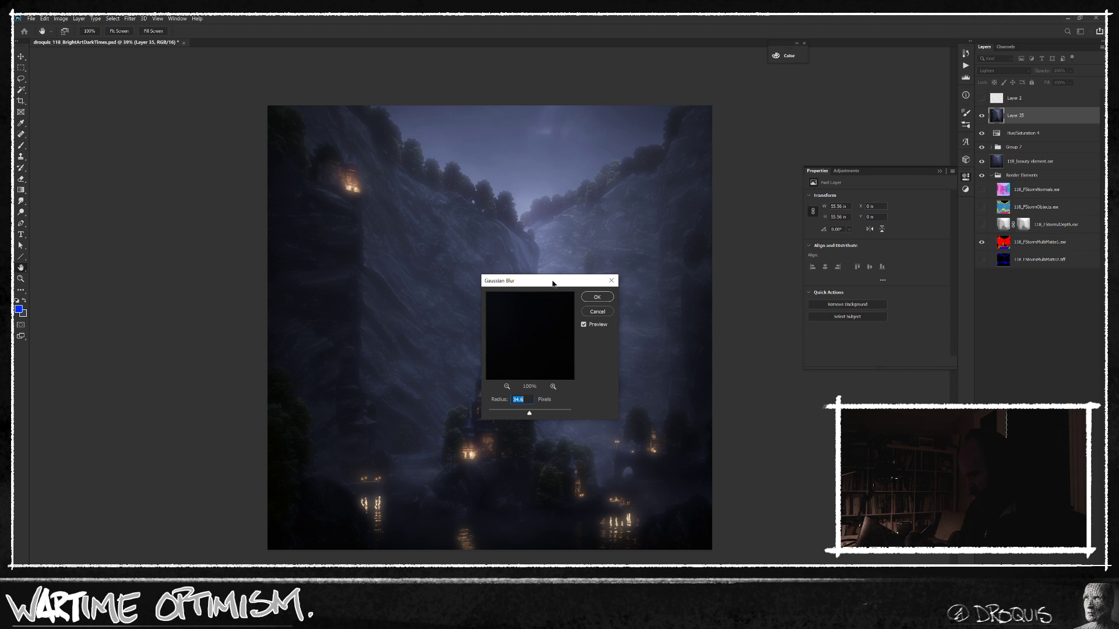
pyautogui.moveTo(554, 281); pyautogui.dragTo(631, 210)
pyautogui.moveTo(621, 343); pyautogui.dragTo(602, 342)
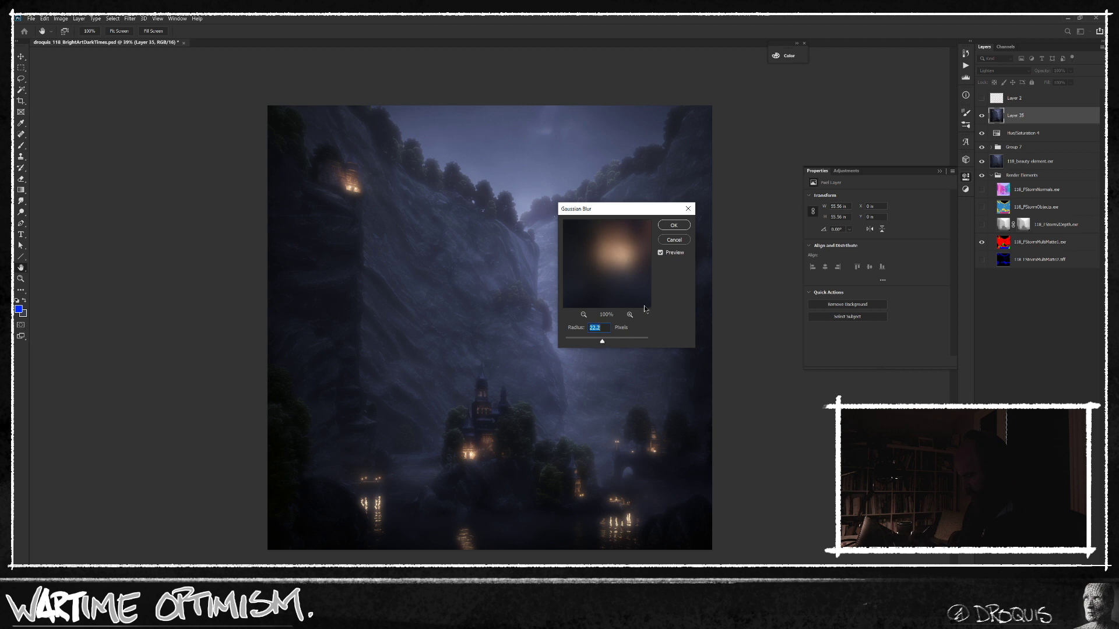
pyautogui.click(678, 225)
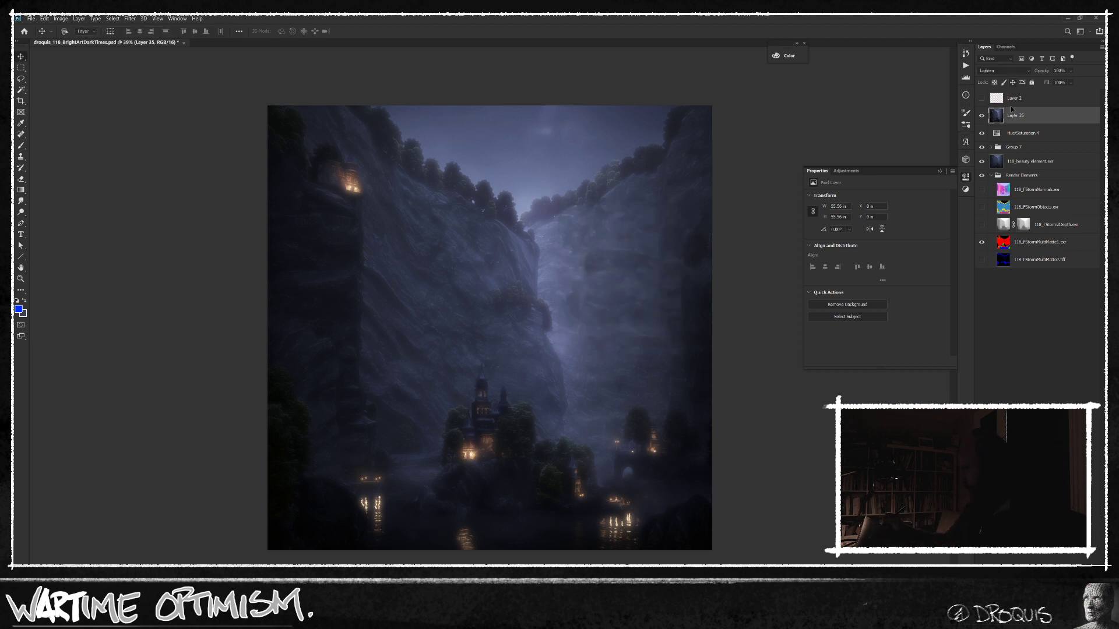
# Step: Try Screen blending at different opacities on the blurred merged layer, and discard the layer
pyautogui.click(1002, 70)
pyautogui.click(1010, 144)
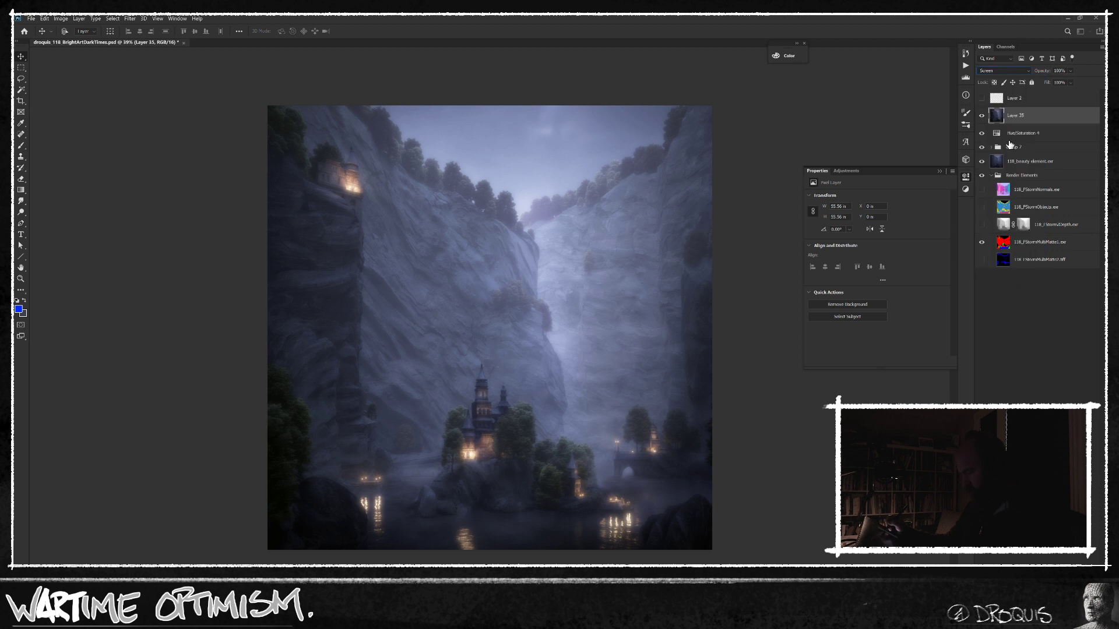
pyautogui.moveTo(1043, 71); pyautogui.dragTo(742, 70)
pyautogui.moveTo(1043, 70); pyautogui.dragTo(1102, 53)
pyautogui.click(1045, 133)
pyautogui.click(1051, 117)
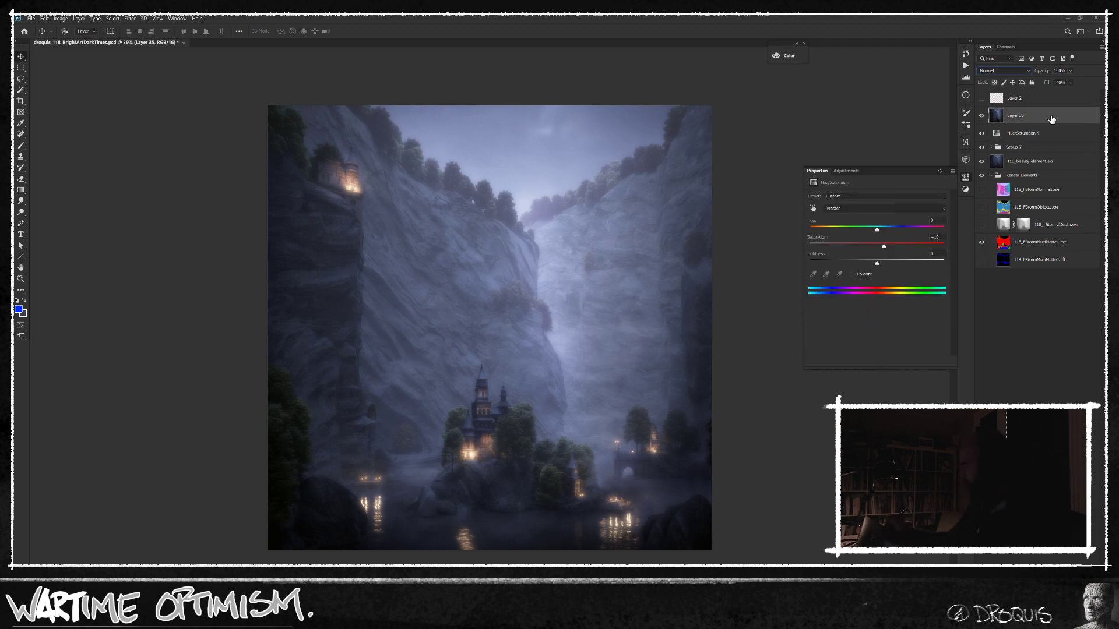
pyautogui.moveTo(1049, 117); pyautogui.dragTo(1096, 601)
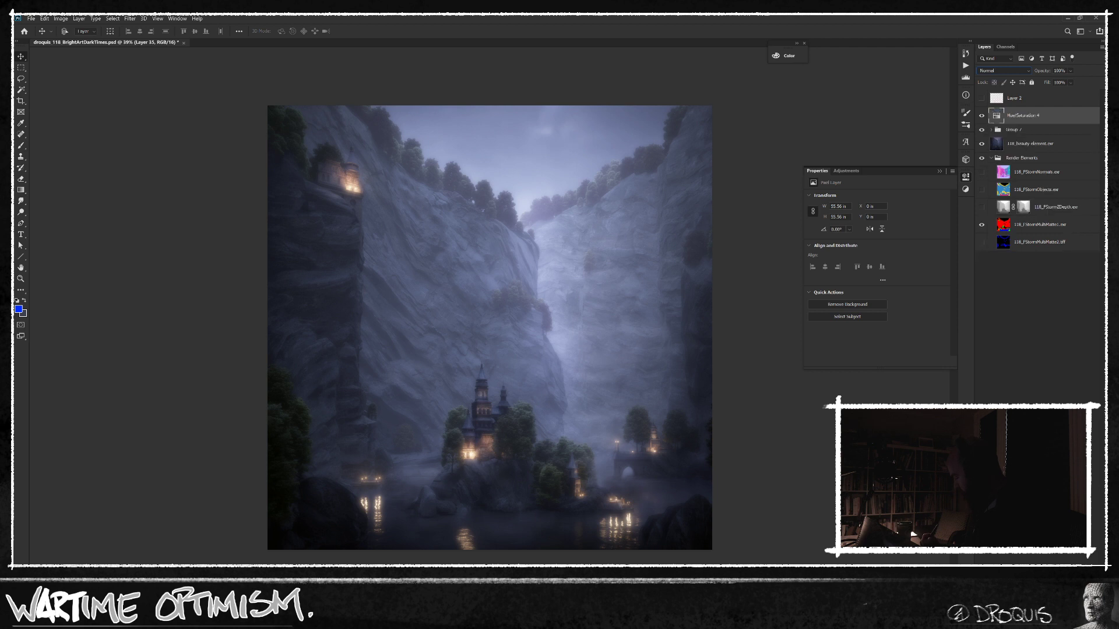
pyautogui.hotkey('ctrl', 'z')
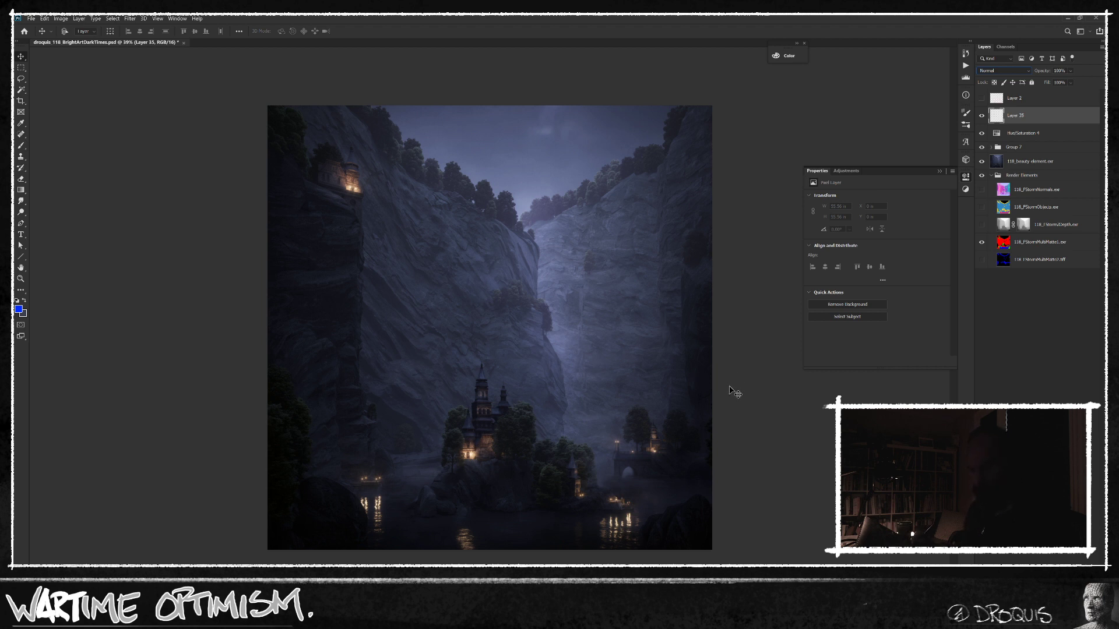
# Step: Fill the new empty layer above Hue/Saturation 4 with black and set its blend mode to Color Dodge
pyautogui.click(1032, 132)
pyautogui.click(1036, 118)
pyautogui.hotkey('alt', 'BackSpace')
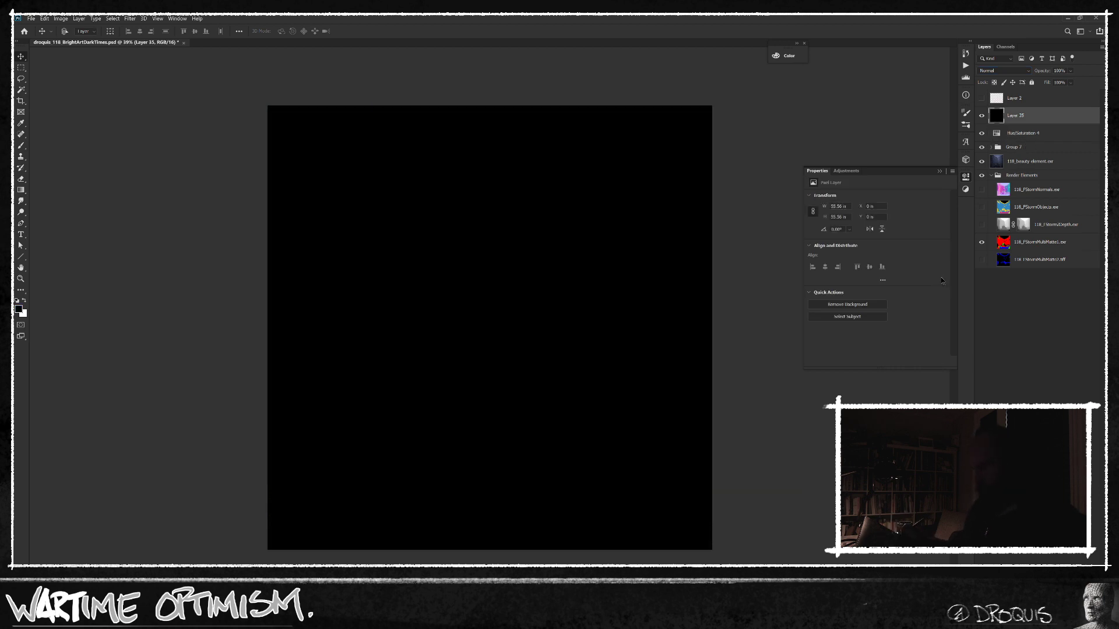
pyautogui.click(1015, 71)
pyautogui.click(1008, 147)
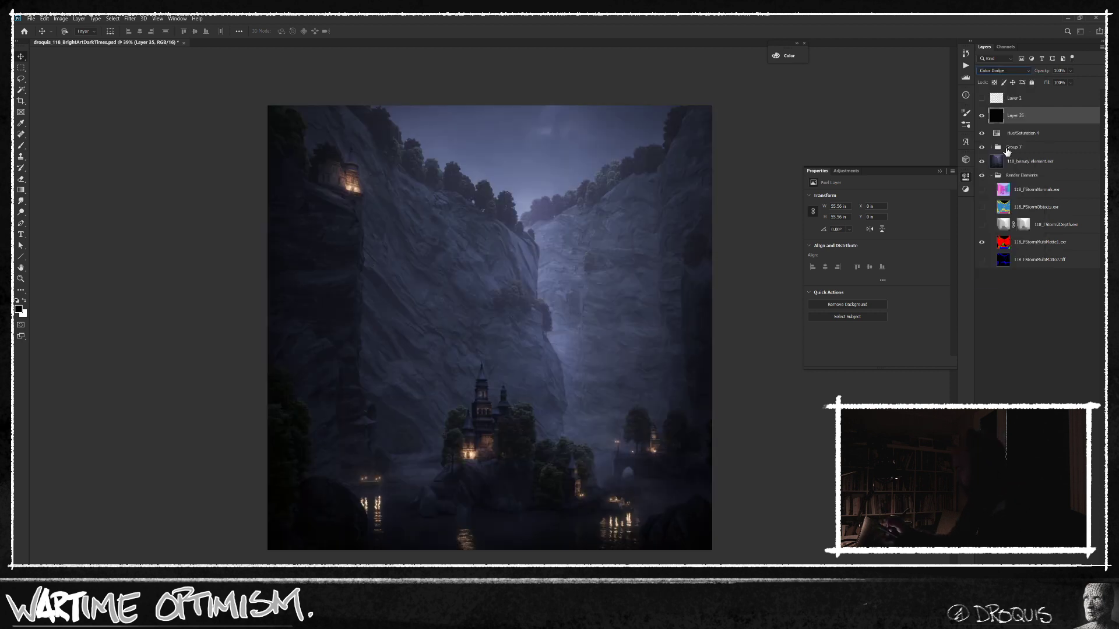
# Step: Choose the soft round brush for the Color Dodge layer and reduce its size to fit the small lights
pyautogui.rightClick(541, 396)
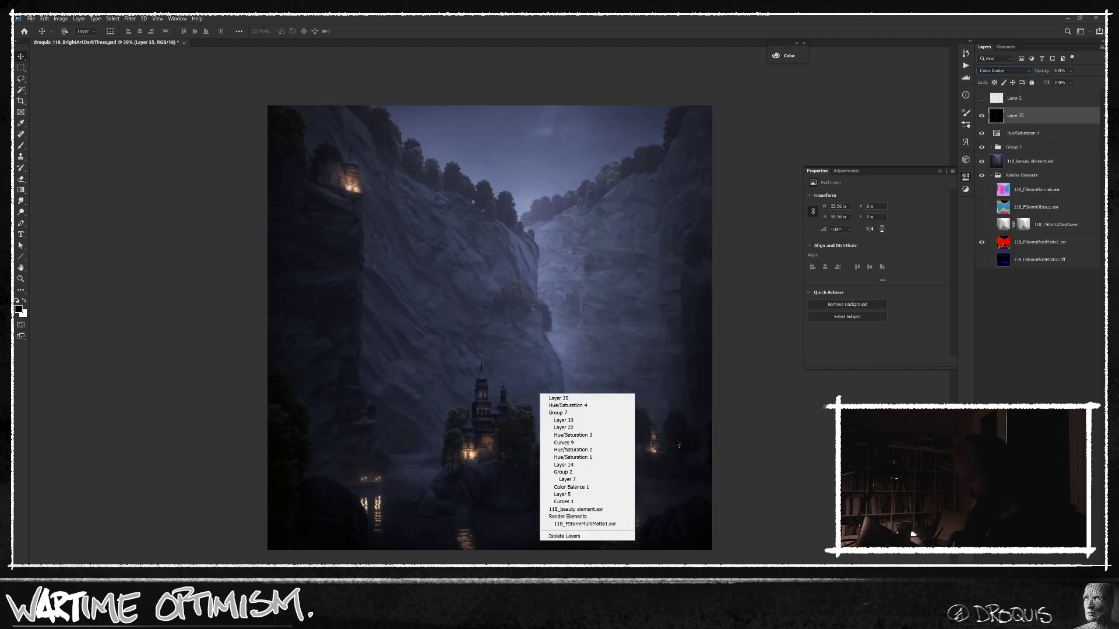
pyautogui.click(794, 415)
pyautogui.rightClick(605, 387)
pyautogui.click(756, 389)
pyautogui.press('b')
pyautogui.rightClick(716, 388)
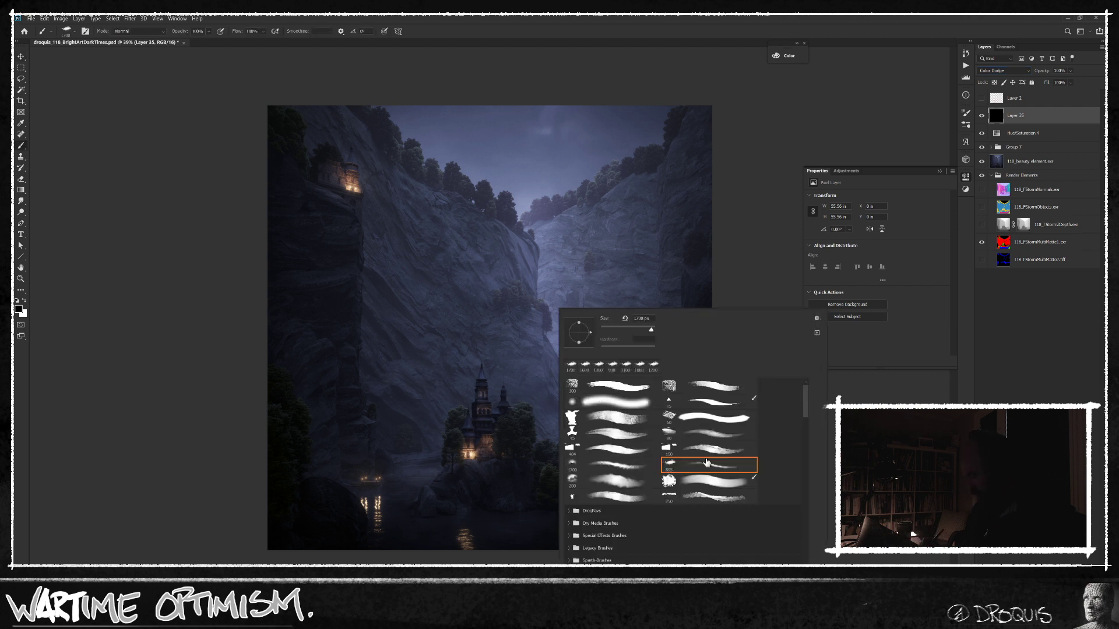
pyautogui.doubleClick(627, 404)
pyautogui.press('[')
pyautogui.press('[')
pyautogui.press('[')
pyautogui.press('[')
pyautogui.press('[')
pyautogui.press('[')
pyautogui.press('[')
pyautogui.press('[')
pyautogui.press('[')
pyautogui.press('[')
pyautogui.press('[')
pyautogui.press('[')
pyautogui.press('[')
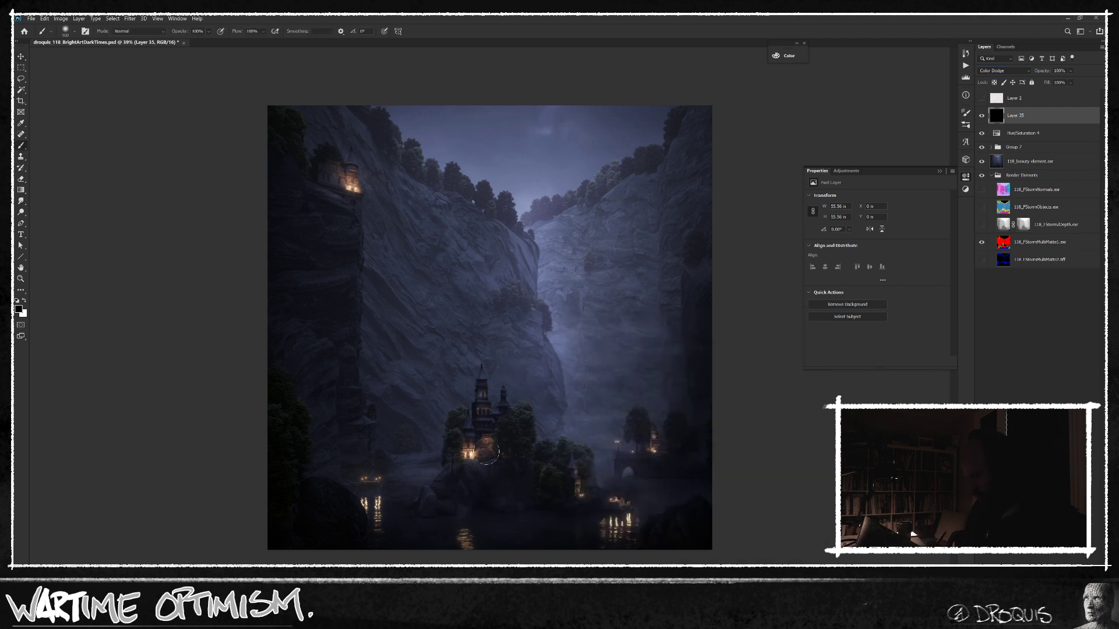
# Step: Sample the castle's warm window colour and paint a soft glow around the castle base at 10% flow
pyautogui.keyDown('alt'); pyautogui.click(471, 446); pyautogui.keyUp('alt')
pyautogui.keyDown('alt'); pyautogui.click(473, 448); pyautogui.keyUp('alt')
pyautogui.press('n')
pyautogui.press('Return')
pyautogui.hotkey('shift', '1')
pyautogui.moveTo(489, 457); pyautogui.dragTo(479, 444)
pyautogui.press(']')
pyautogui.press(']')
pyautogui.press(']')
pyautogui.press(']')
pyautogui.moveTo(496, 475)
pyautogui.mouseDown()
pyautogui.moveTo(512, 464)
pyautogui.moveTo(541, 488)
pyautogui.mouseUp()
# Step: Sample the right boat's light colour and dab glow on the boat, its water reflections and the distant bridge lamp
pyautogui.keyDown('alt'); pyautogui.click(631, 519); pyautogui.keyUp('alt')
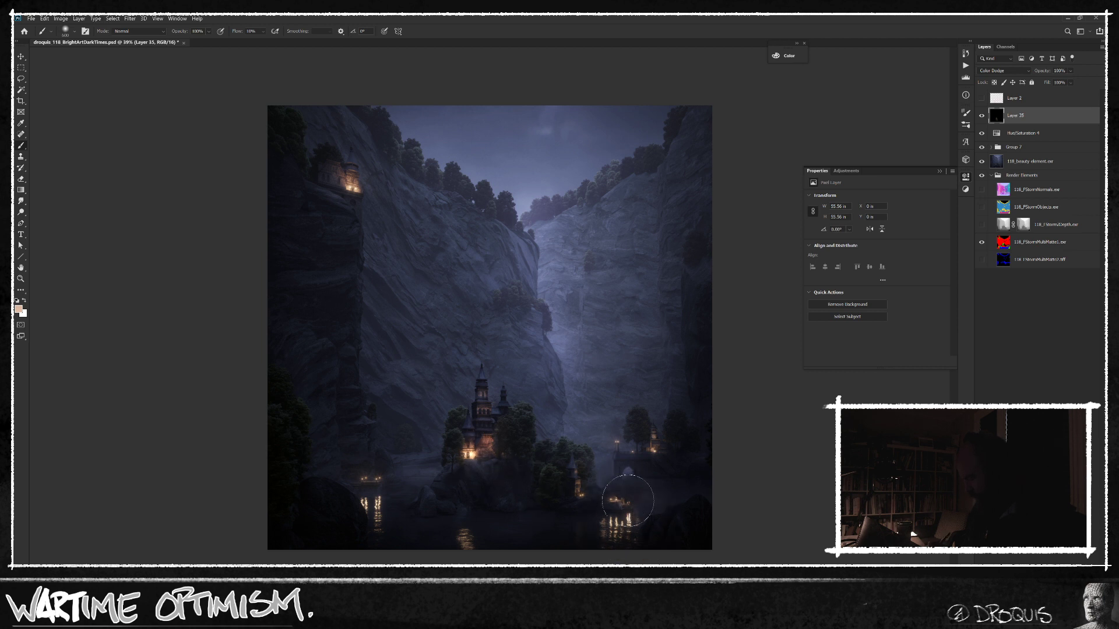
pyautogui.moveTo(584, 487); pyautogui.dragTo(544, 510)
pyautogui.keyDown('alt'); pyautogui.click(621, 503); pyautogui.keyUp('alt')
pyautogui.press('[')
pyautogui.press('[')
pyautogui.click(623, 524)
pyautogui.press('[')
pyautogui.press('[')
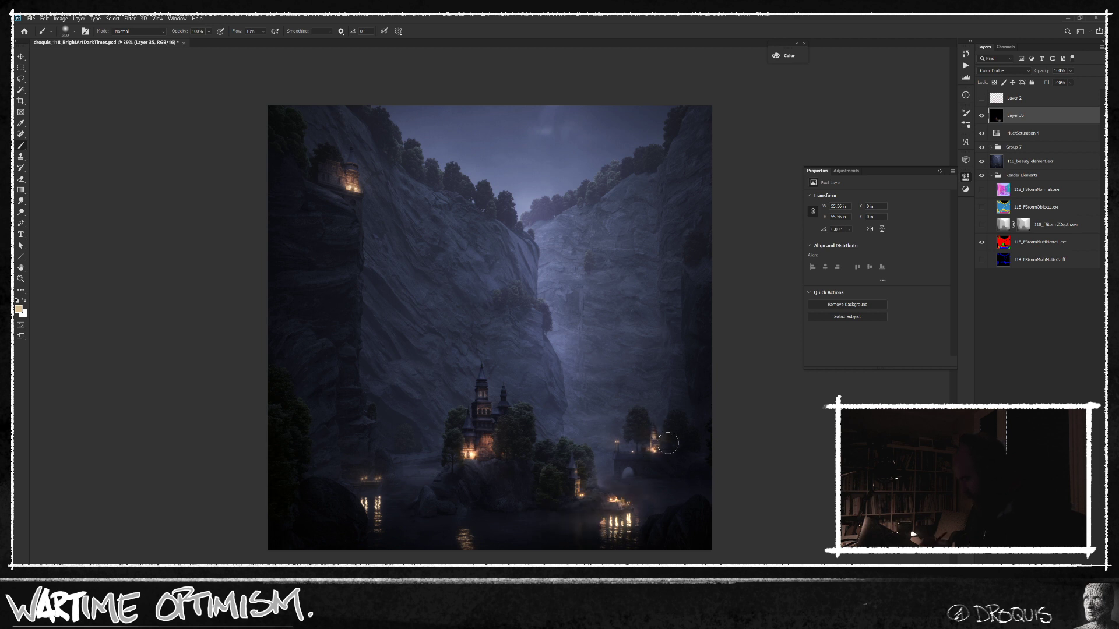
pyautogui.click(616, 442)
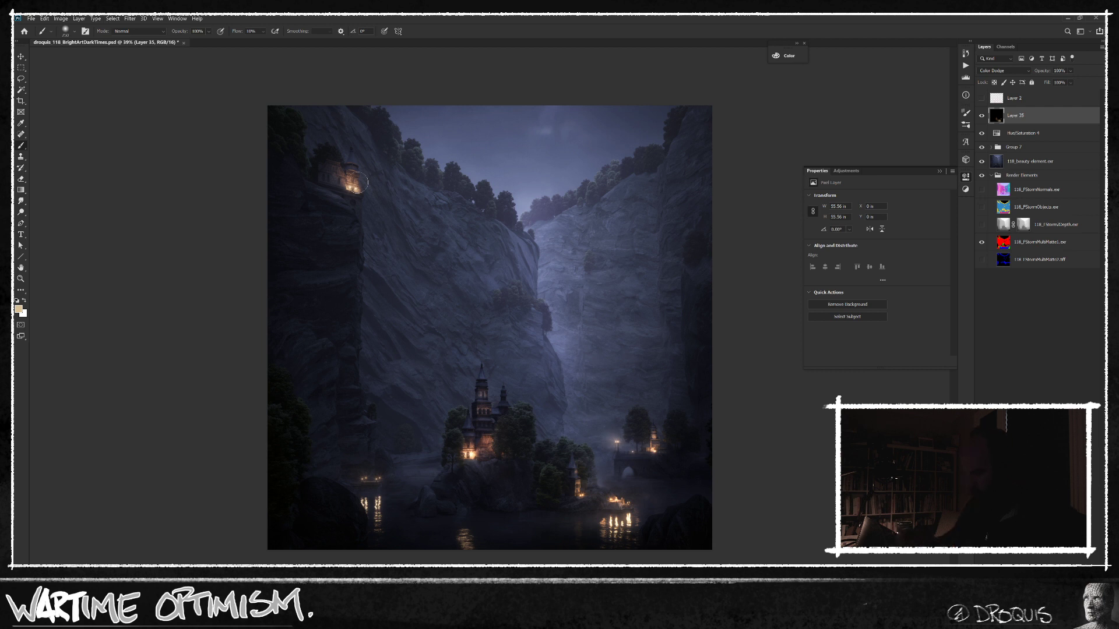
# Step: Paint warm Color Dodge glow over the lit windows of the clifftop tower
pyautogui.click(362, 181)
pyautogui.click(352, 185)
pyautogui.moveTo(347, 177); pyautogui.dragTo(328, 177)
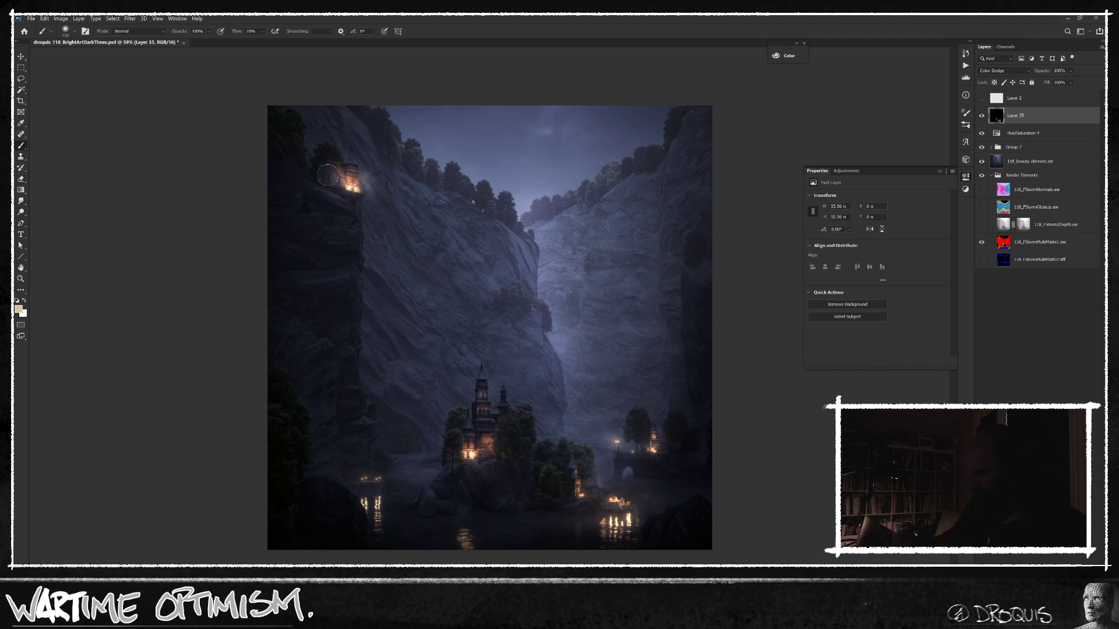
pyautogui.press('[')
pyautogui.press('[')
pyautogui.press('[')
pyautogui.press('[')
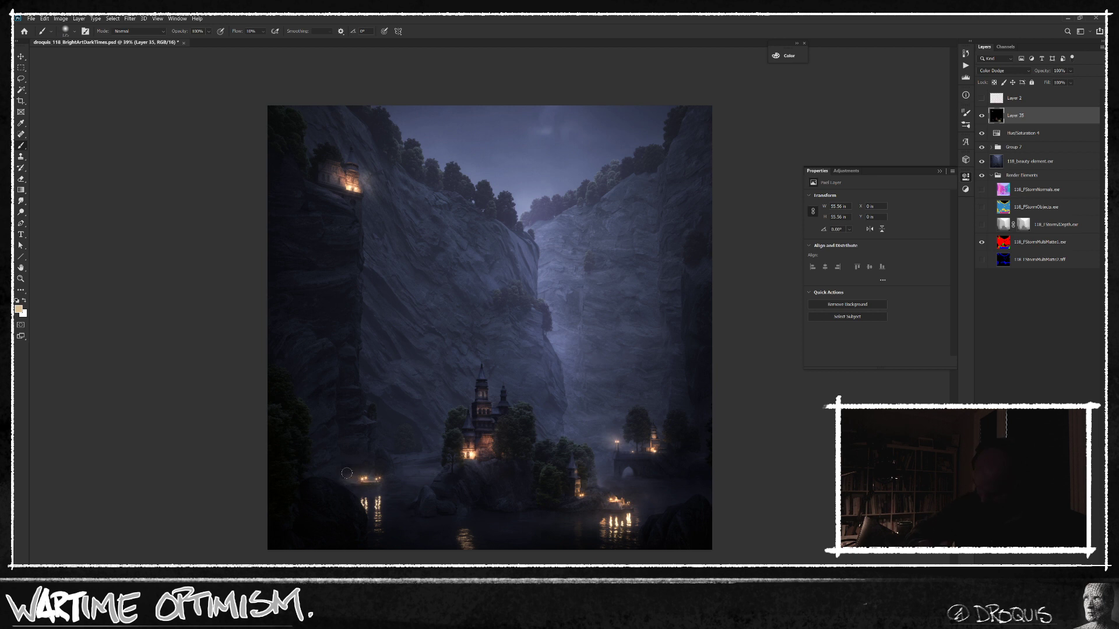
# Step: Paint warm glow around the left boat and its reflections, and over the castle's main tower
pyautogui.press(']')
pyautogui.press(']')
pyautogui.press(']')
pyautogui.moveTo(369, 451); pyautogui.dragTo(348, 444)
pyautogui.moveTo(370, 497); pyautogui.dragTo(379, 502)
pyautogui.press('[')
pyautogui.press('[')
pyautogui.press('[')
pyautogui.moveTo(487, 426); pyautogui.dragTo(485, 439)
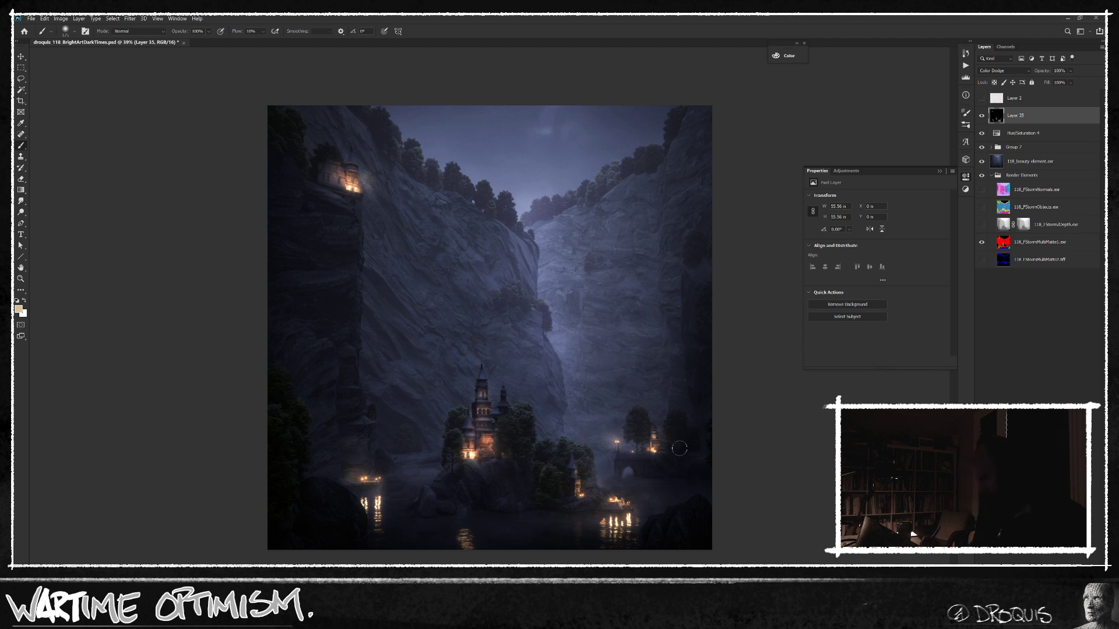
# Step: Set the Color Dodge glow layer's opacity to 45% and compare the painting with and without it
pyautogui.click(982, 116)
pyautogui.click(982, 116)
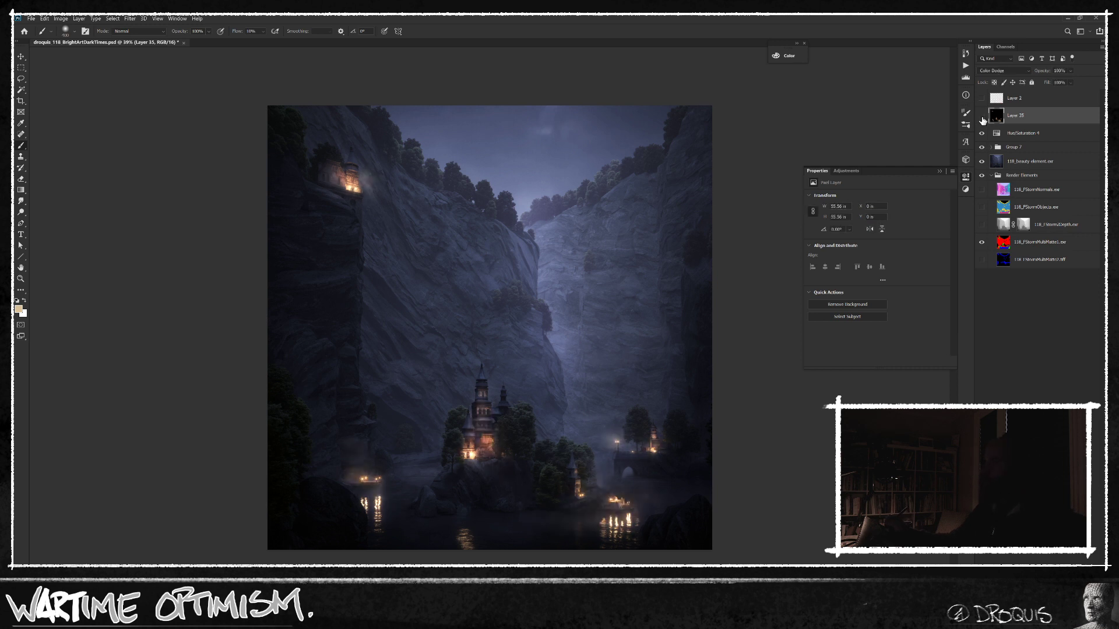
pyautogui.click(982, 116)
pyautogui.click(982, 116)
pyautogui.moveTo(1045, 72); pyautogui.dragTo(877, 66)
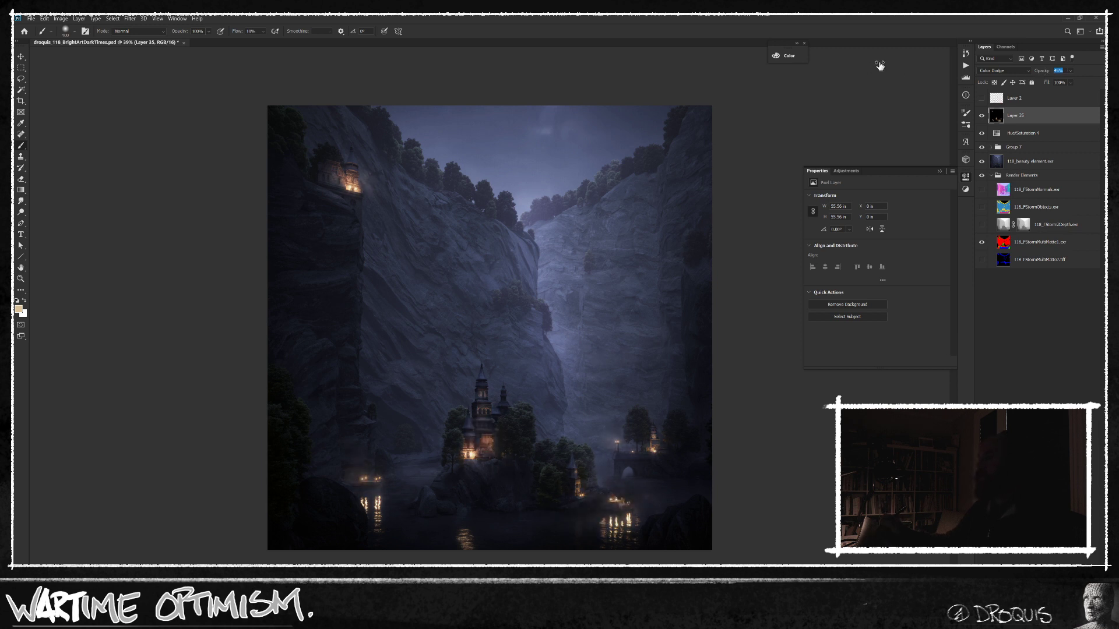
pyautogui.moveTo(882, 66); pyautogui.dragTo(881, 65)
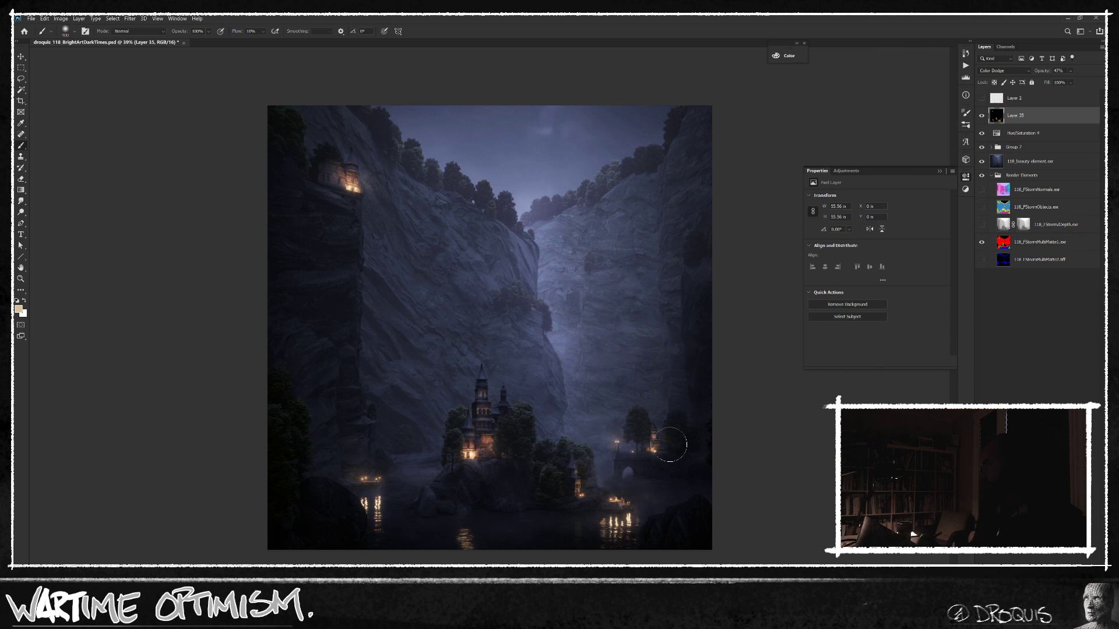
pyautogui.moveTo(1047, 72); pyautogui.dragTo(1043, 73)
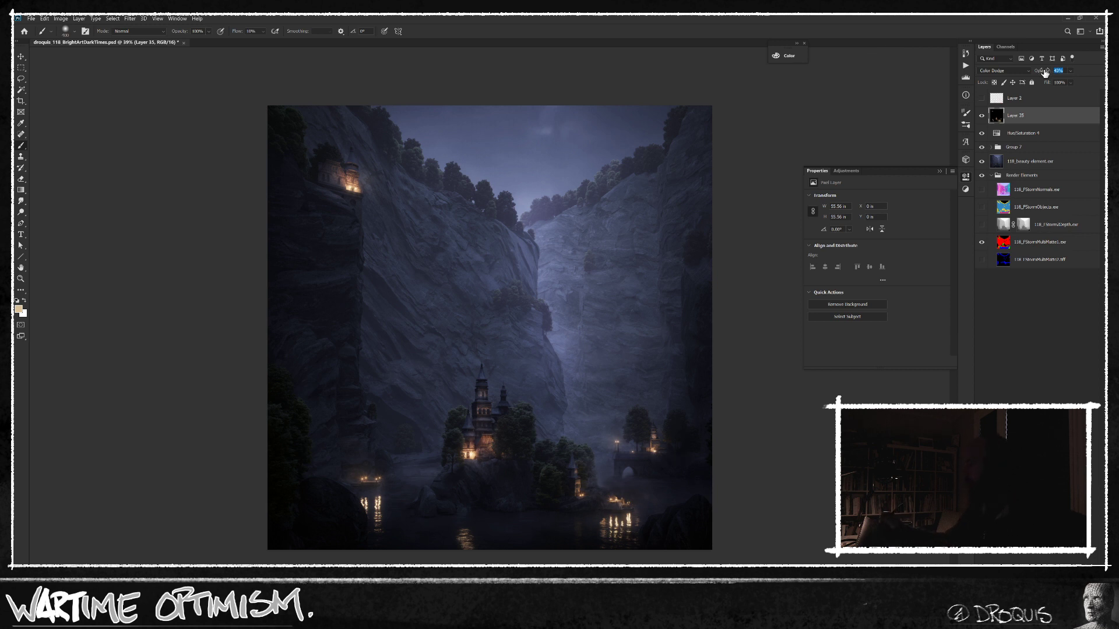
pyautogui.moveTo(1046, 71); pyautogui.dragTo(1045, 72)
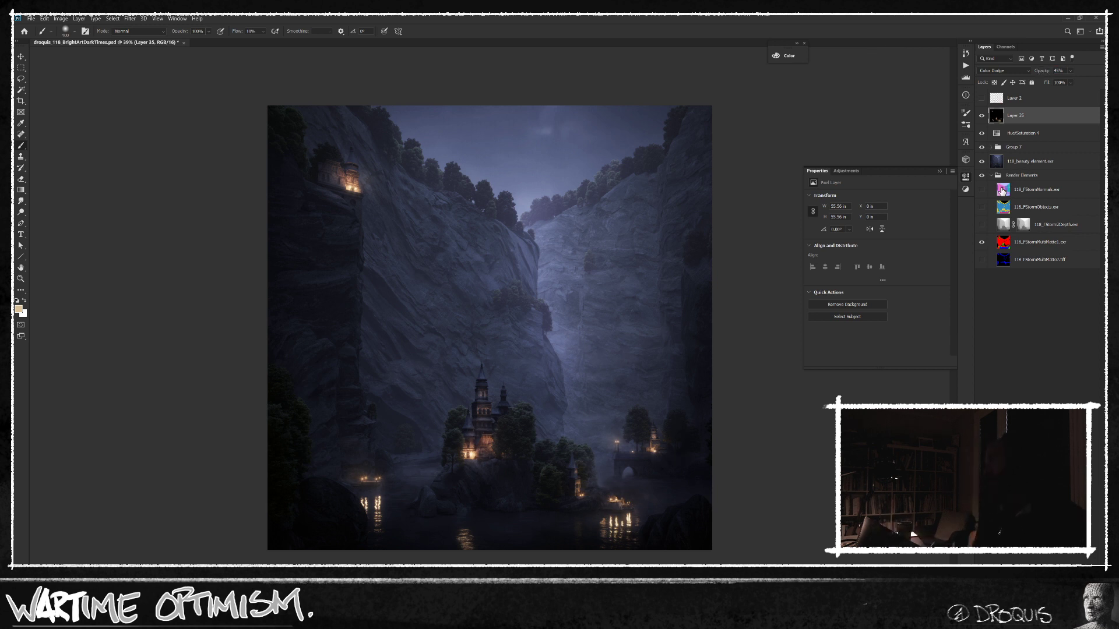
pyautogui.click(981, 117)
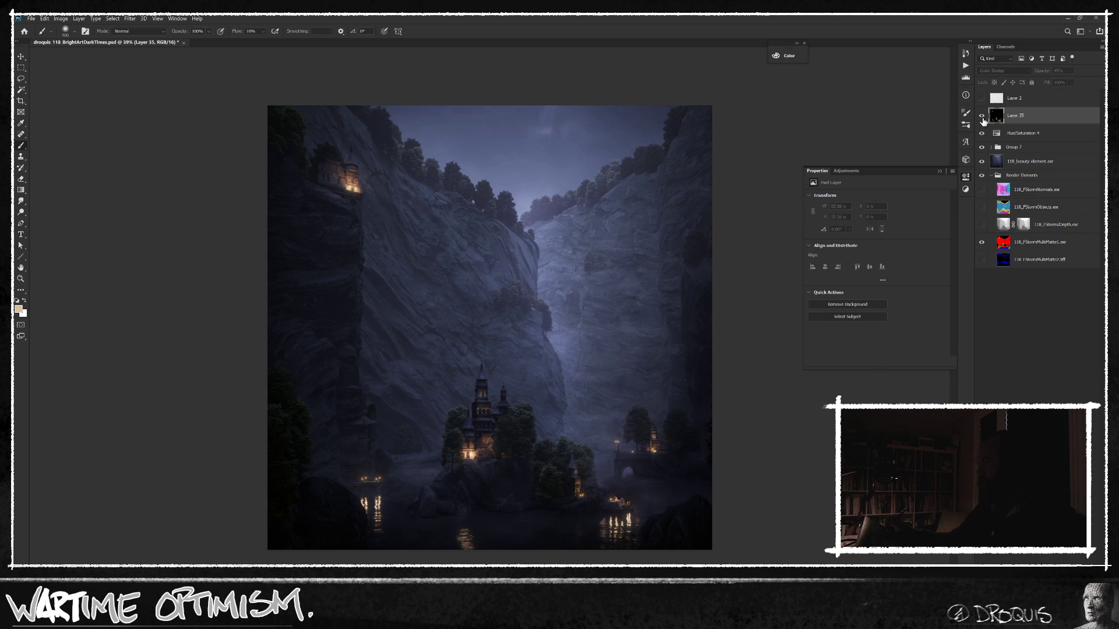
pyautogui.click(982, 117)
# Step: Add another layer above the glow layer, fill it with black and set it to Color Dodge
pyautogui.hotkey('ctrl', 'shift', 'alt', 'n')
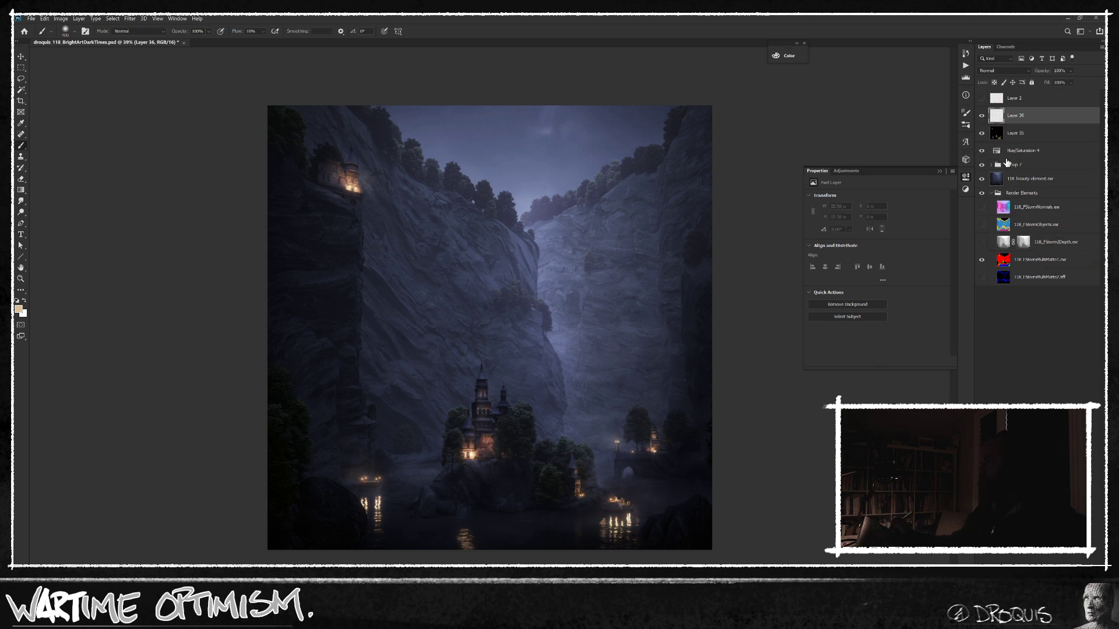
pyautogui.press('d')
pyautogui.hotkey('alt', 'BackSpace')
pyautogui.click(1021, 71)
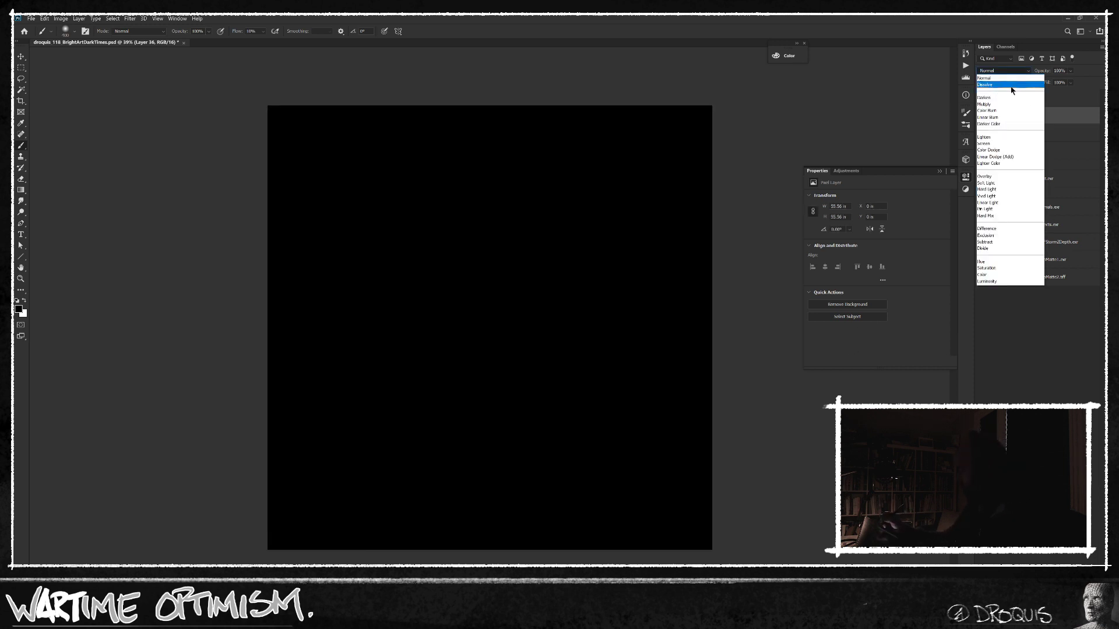
pyautogui.click(1003, 150)
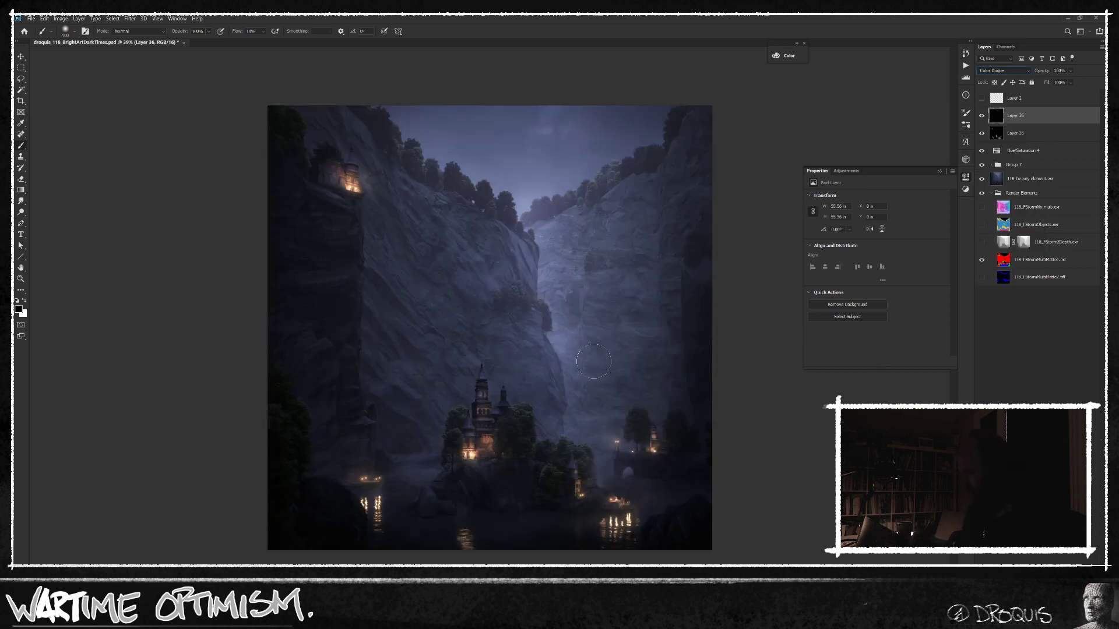
# Step: Choose a textured brush, sample the warm light of the distant building beyond the bridge, and set the flow to 50%
pyautogui.rightClick(593, 312)
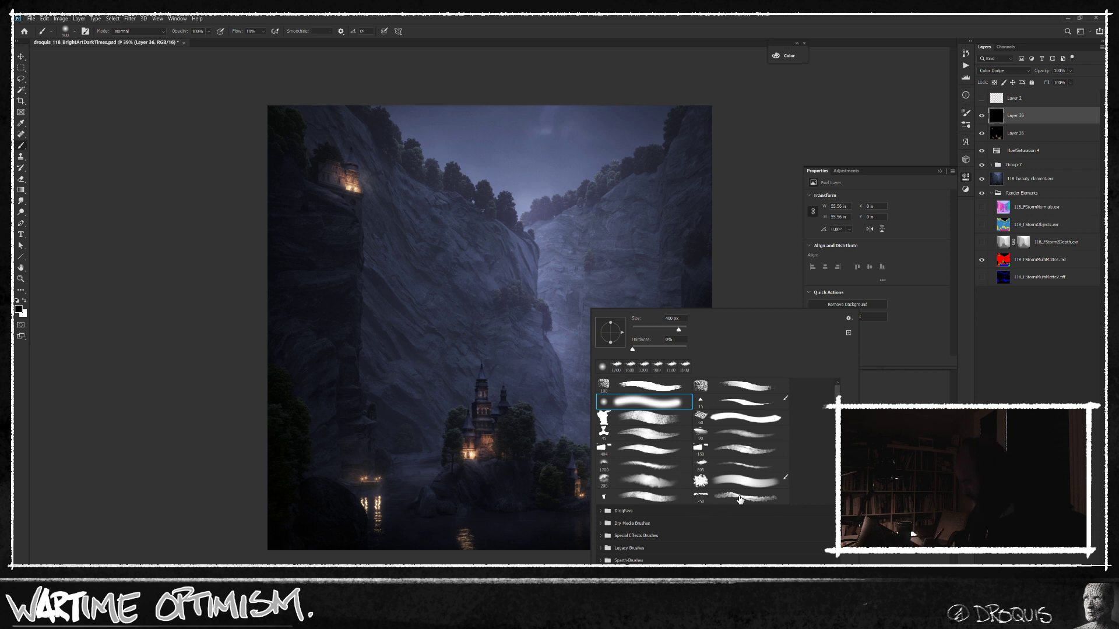
pyautogui.click(734, 472)
pyautogui.press('Return')
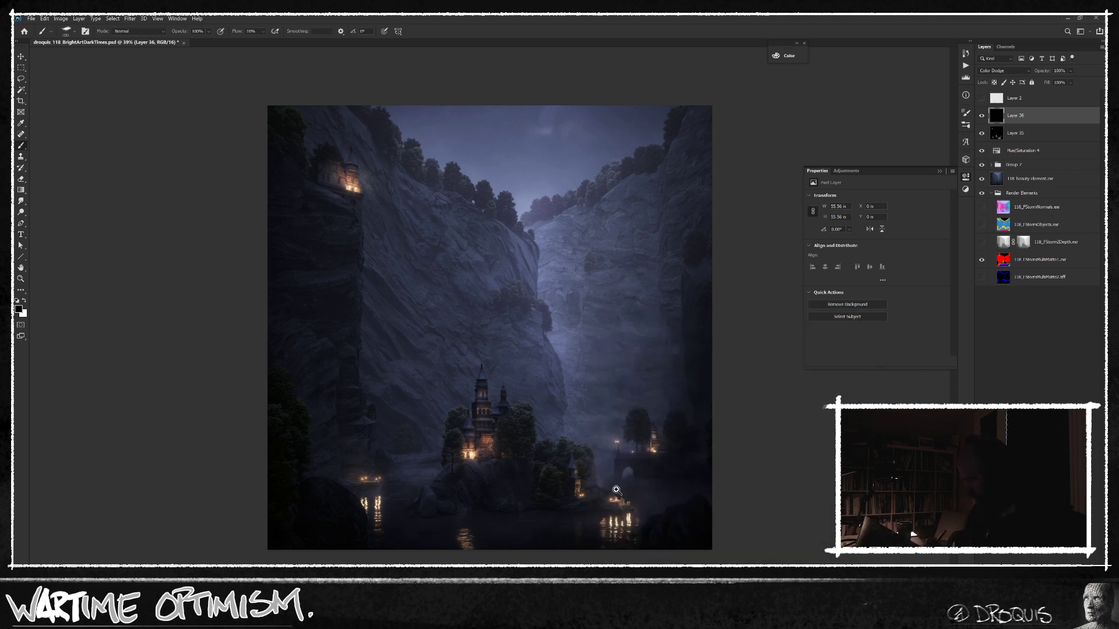
pyautogui.hotkey('ctrl', '+')
pyautogui.moveTo(706, 474); pyautogui.dragTo(702, 430)
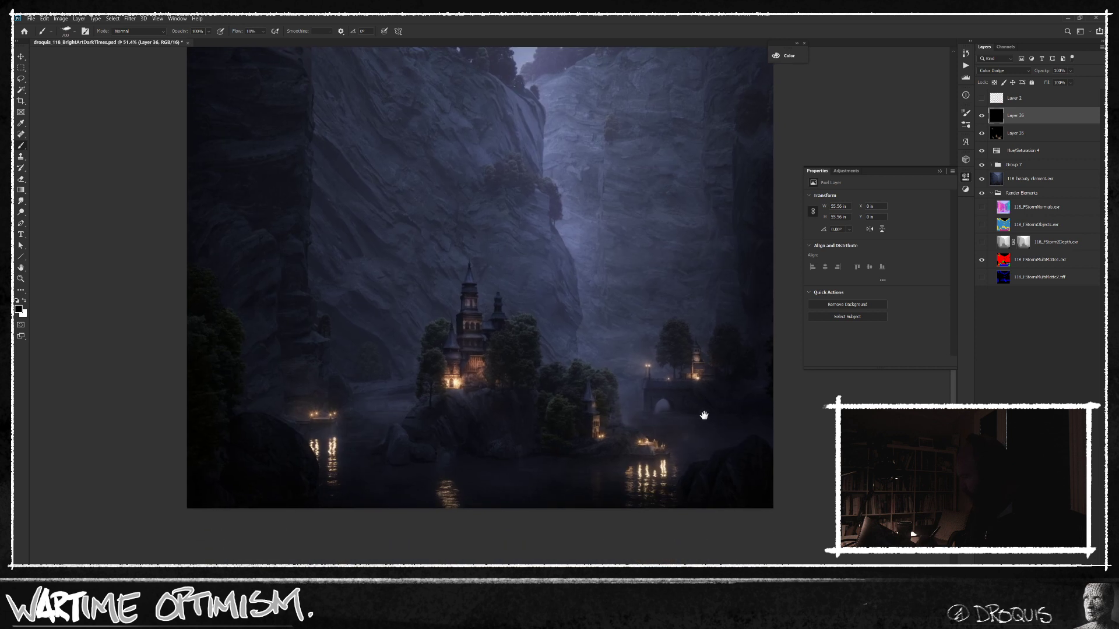
pyautogui.keyDown('alt'); pyautogui.click(694, 373); pyautogui.keyUp('alt')
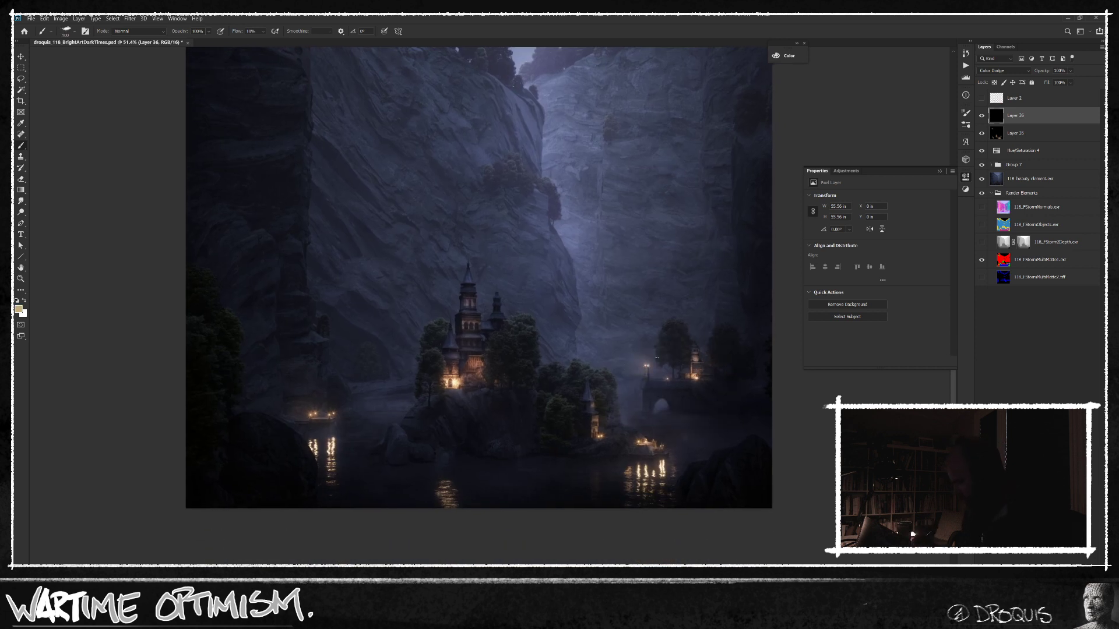
pyautogui.hotkey('shift', '5')
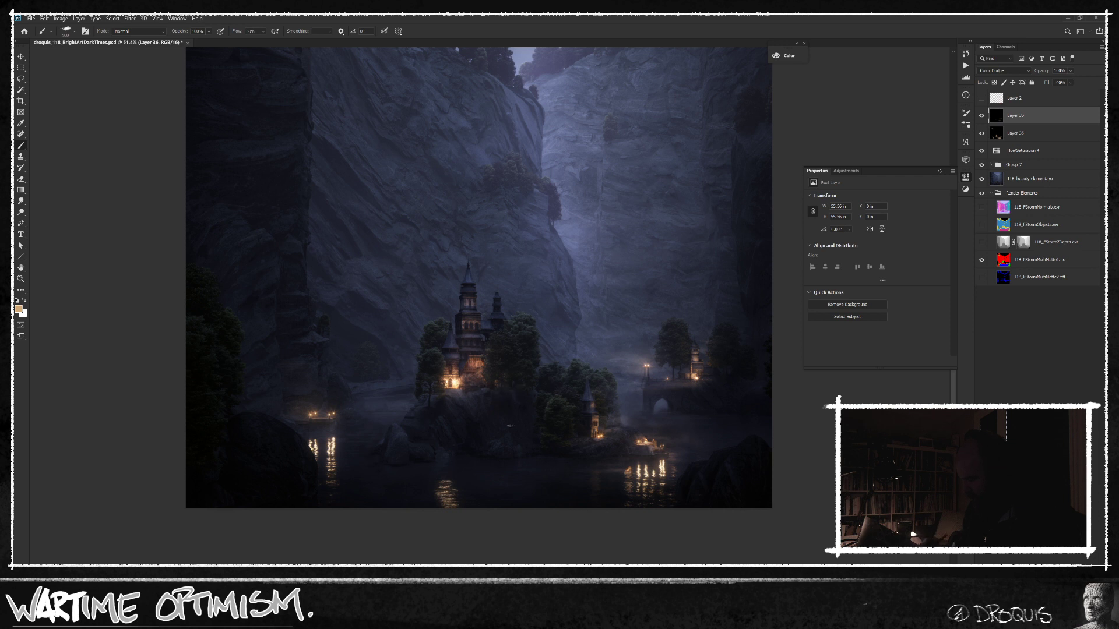
# Step: Resize the textured brush and paint lit mist above the left boat on the new Color Dodge layer
pyautogui.press(']')
pyautogui.press(']')
pyautogui.press(']')
pyautogui.press(']')
pyautogui.press(']')
pyautogui.press(']')
pyautogui.press(']')
pyautogui.press(']')
pyautogui.press(']')
pyautogui.press(']')
pyautogui.press(']')
pyautogui.press(']')
pyautogui.press(']')
pyautogui.press(']')
pyautogui.press(']')
pyautogui.press(']')
pyautogui.press(']')
pyautogui.press(']')
pyautogui.press(']')
pyautogui.press(']')
pyautogui.press('[')
pyautogui.press('[')
pyautogui.press('[')
pyautogui.press('[')
pyautogui.press('[')
pyautogui.press('[')
pyautogui.press('[')
pyautogui.press('[')
pyautogui.press('[')
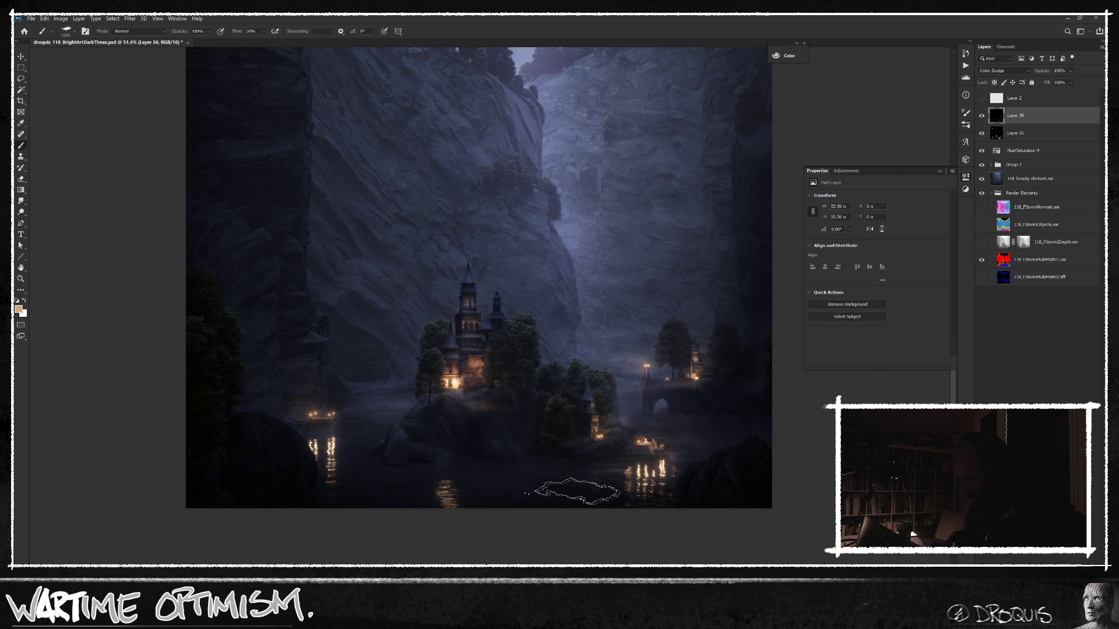
pyautogui.moveTo(322, 420)
pyautogui.mouseDown()
pyautogui.moveTo(344, 427)
pyautogui.moveTo(340, 407)
pyautogui.mouseUp()
pyautogui.moveTo(338, 369)
pyautogui.mouseDown()
pyautogui.moveTo(339, 404)
pyautogui.moveTo(343, 381)
pyautogui.mouseUp()
pyautogui.press('[')
pyautogui.press('[')
pyautogui.press('[')
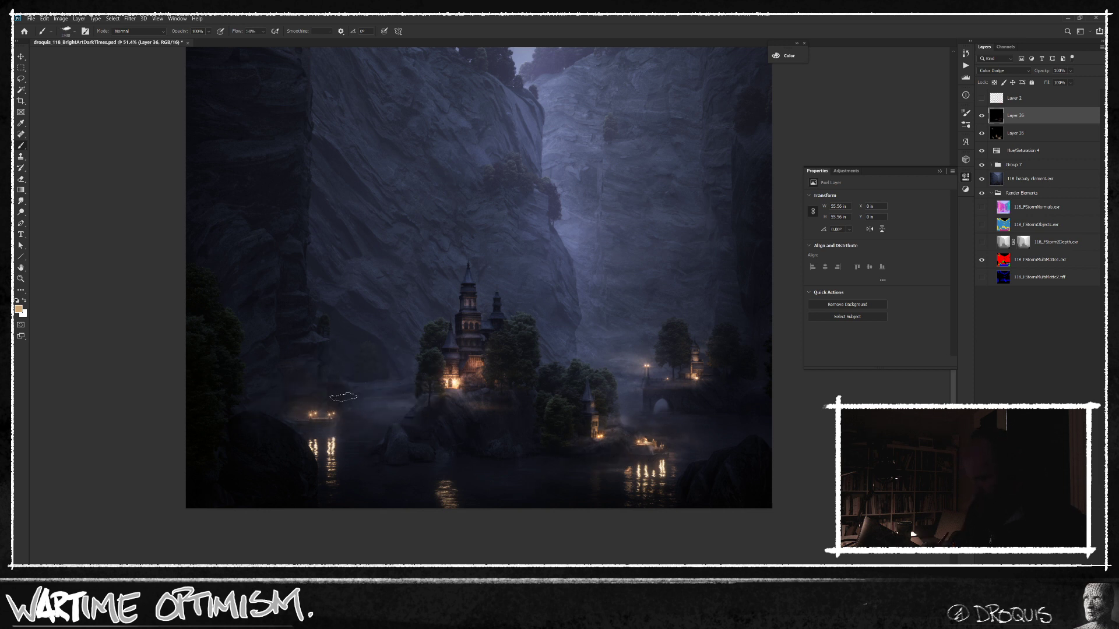
# Step: Paint lit mist around the glowing tower on the left cliff
pyautogui.moveTo(439, 107); pyautogui.dragTo(474, 422)
pyautogui.moveTo(376, 349)
pyautogui.mouseDown()
pyautogui.moveTo(349, 364)
pyautogui.moveTo(400, 370)
pyautogui.moveTo(344, 382)
pyautogui.mouseUp()
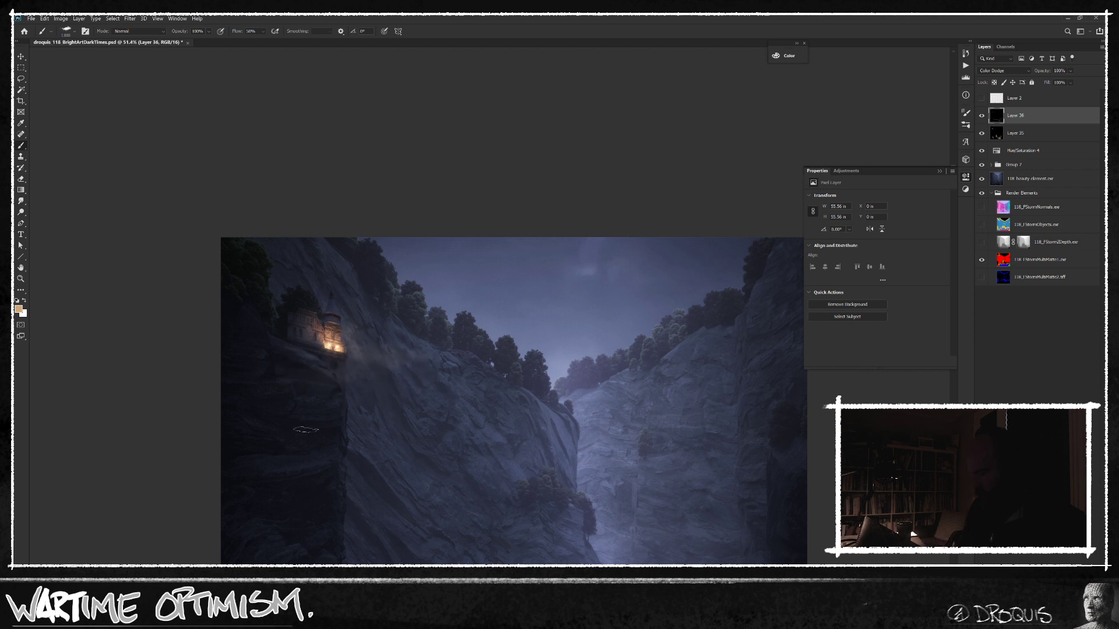
pyautogui.moveTo(570, 465); pyautogui.dragTo(564, 455)
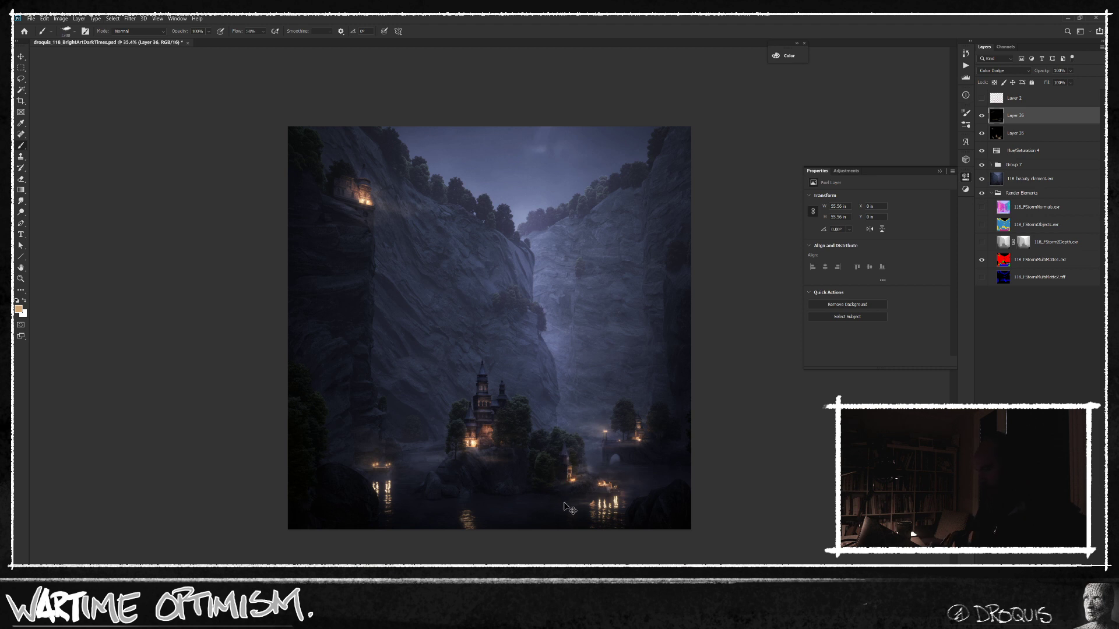
# Step: Hide the lower Color Dodge glow layer and paint lit mist around the base of the castle island on the upper one
pyautogui.click(981, 115)
pyautogui.click(982, 132)
pyautogui.click(982, 115)
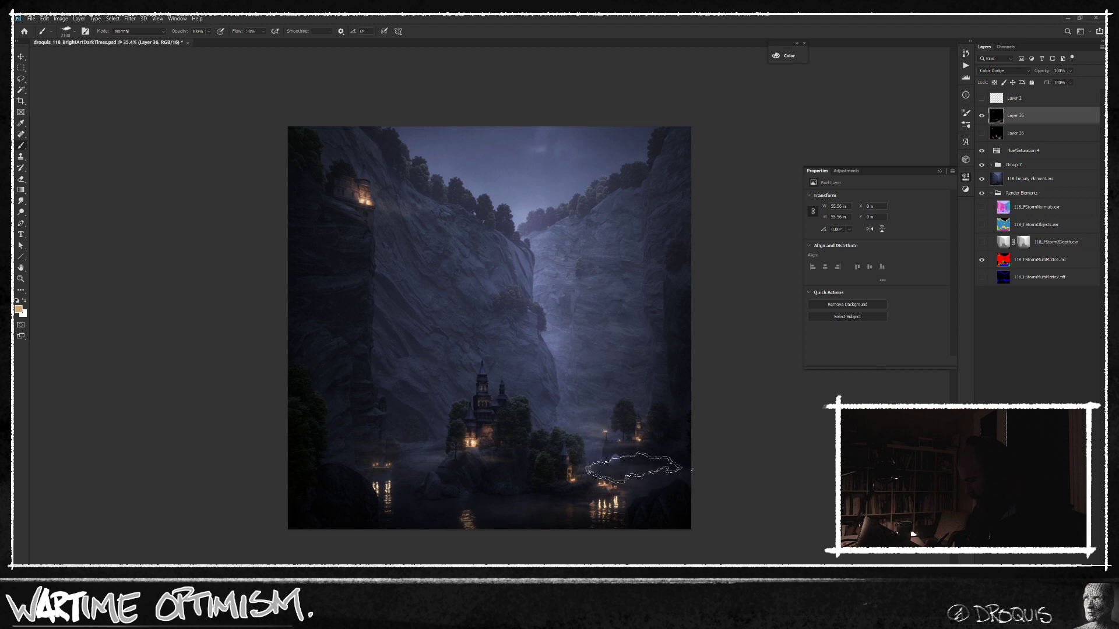
pyautogui.moveTo(478, 457)
pyautogui.mouseDown()
pyautogui.moveTo(466, 481)
pyautogui.moveTo(477, 480)
pyautogui.moveTo(435, 469)
pyautogui.mouseUp()
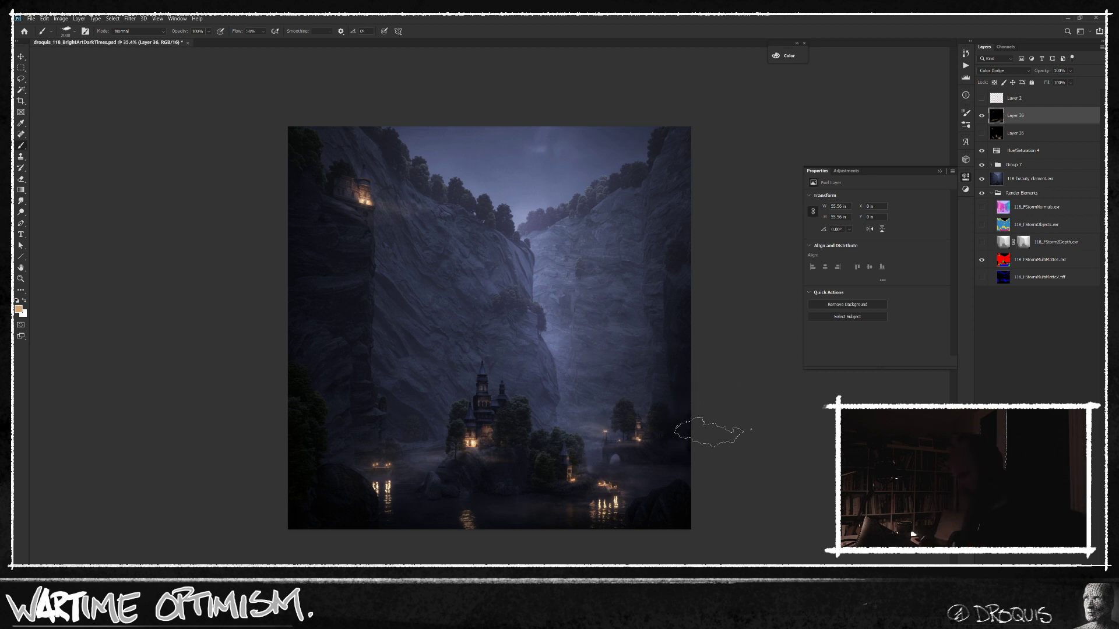
# Step: Compare the painting with the beauty render alone, collapse the Render Elements group and expand Group 7
pyautogui.click(985, 182)
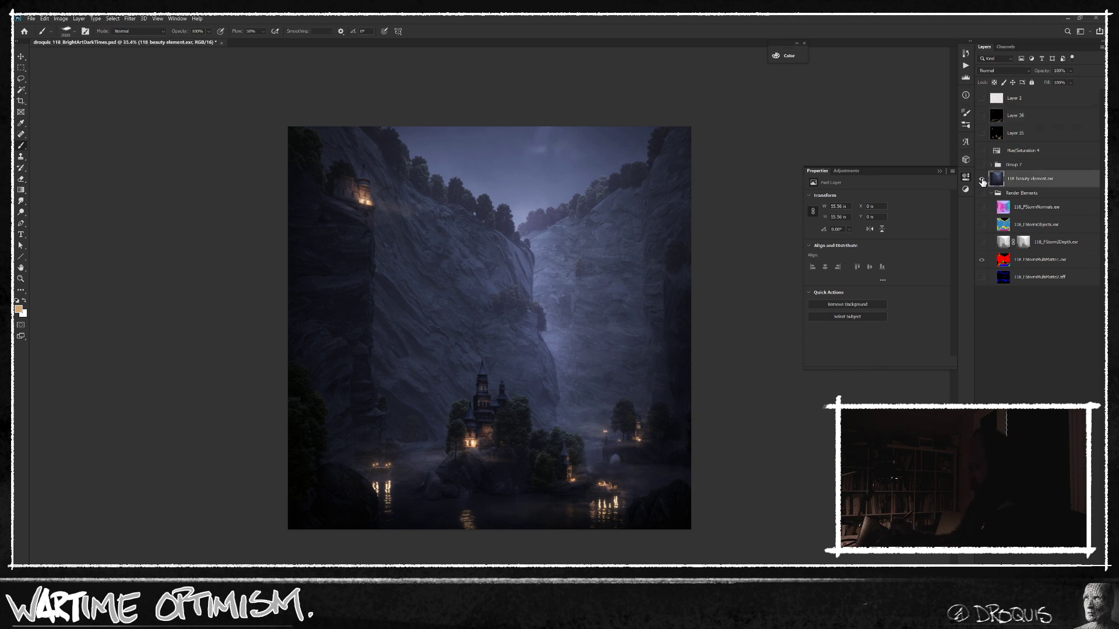
pyautogui.keyDown('alt'); pyautogui.click(982, 179); pyautogui.keyUp('alt')
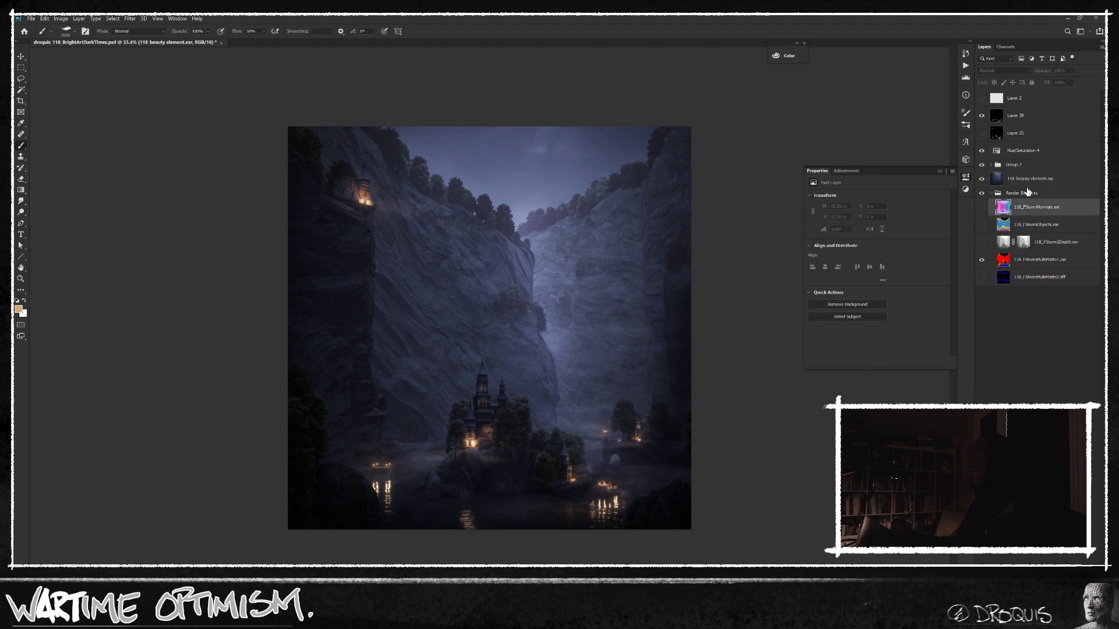
pyautogui.click(991, 193)
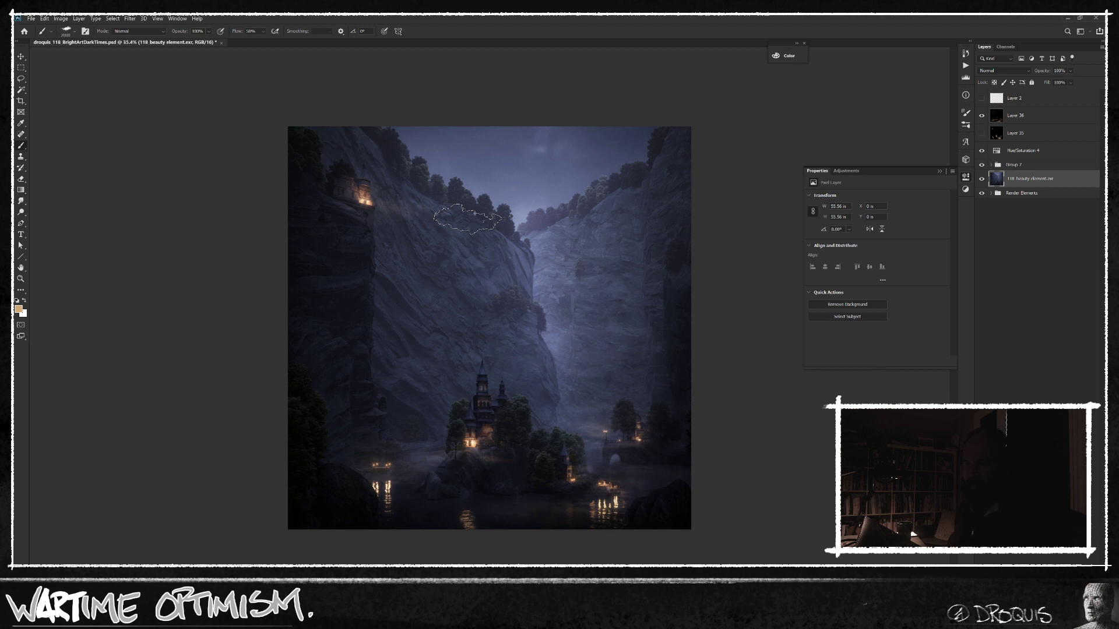
pyautogui.click(991, 164)
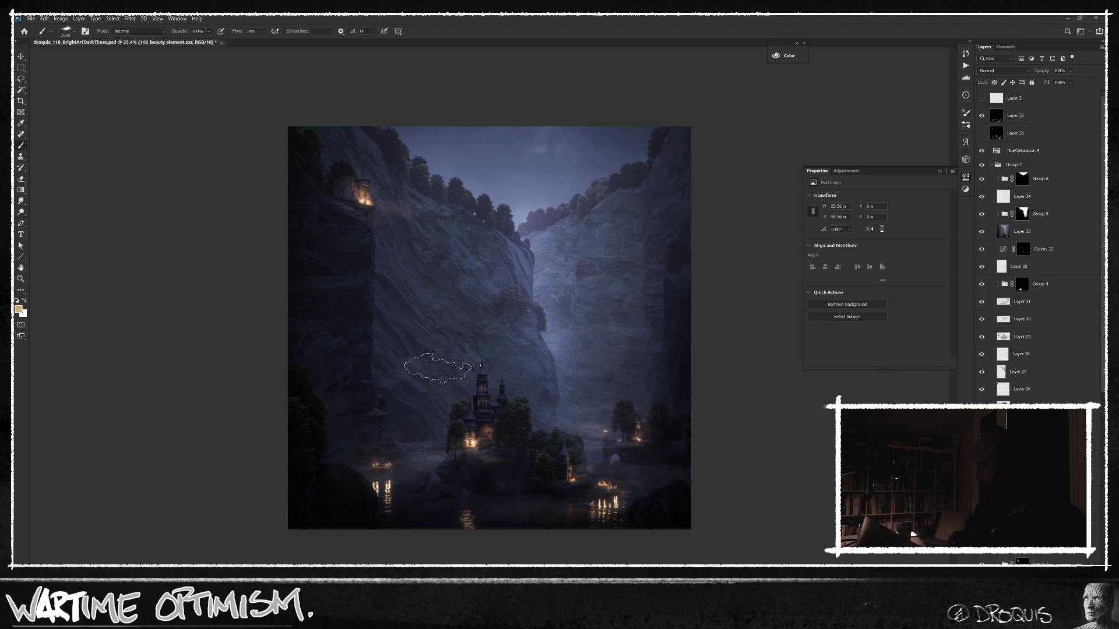
# Step: Add a new layer above the upper Color Dodge layer and set its blend mode to Screen
pyautogui.click(1061, 115)
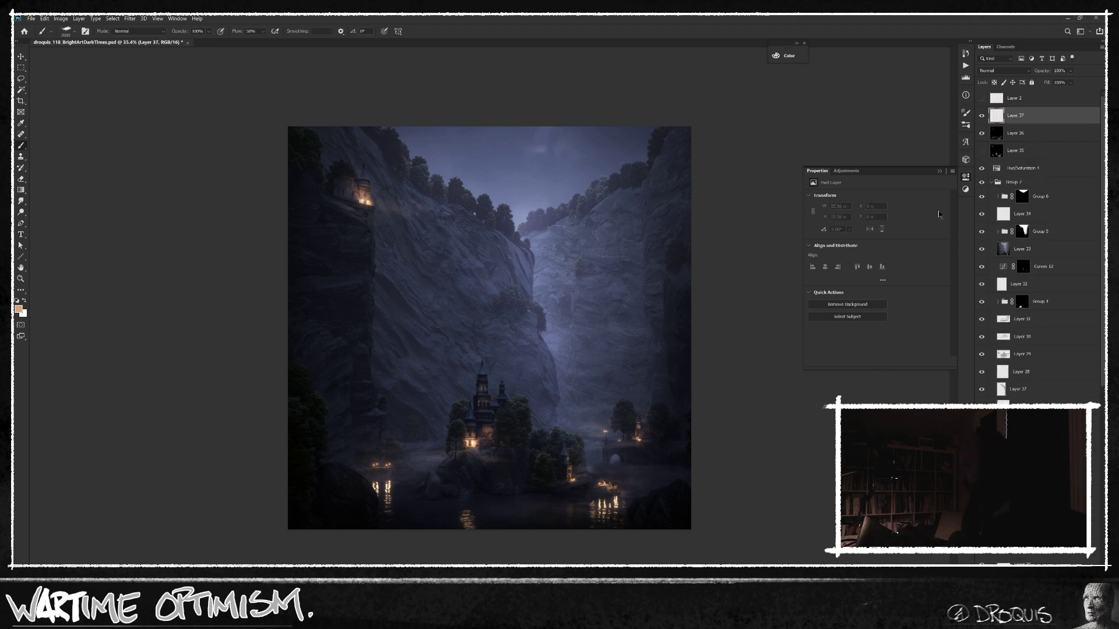
pyautogui.click(1002, 70)
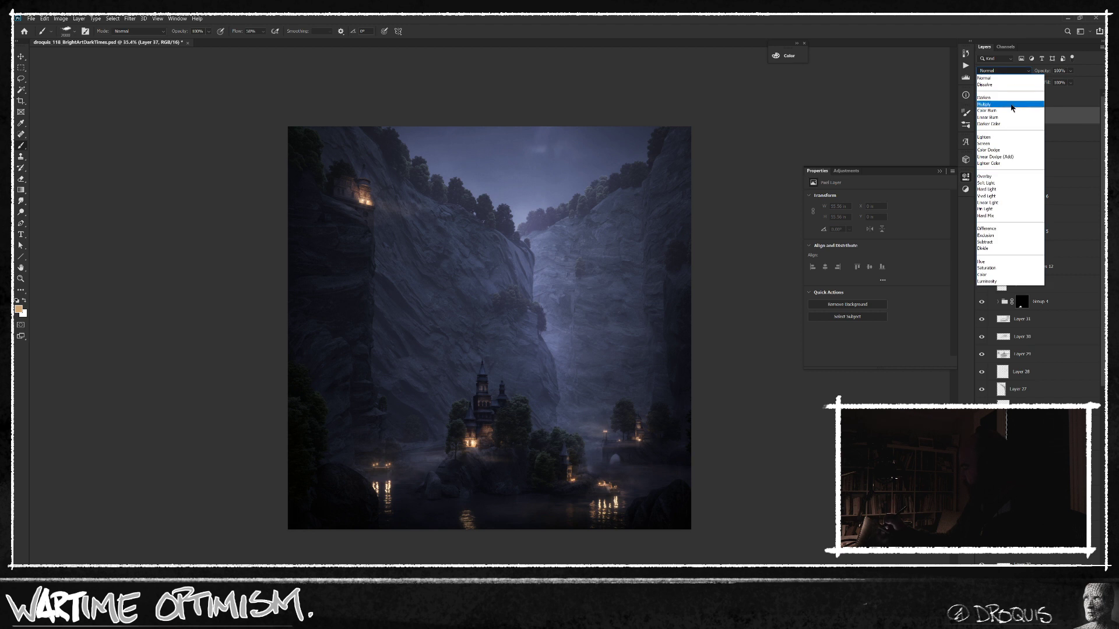
pyautogui.click(1008, 143)
# Step: Resize the textured brush and paint bluish mist along the treetops of the cliff rims on the Screen layer
pyautogui.moveTo(631, 181)
pyautogui.mouseDown()
pyautogui.moveTo(600, 182)
pyautogui.moveTo(604, 168)
pyautogui.moveTo(593, 201)
pyautogui.moveTo(557, 197)
pyautogui.moveTo(582, 206)
pyautogui.moveTo(491, 239)
pyautogui.mouseUp()
pyautogui.hotkey('ctrl', 'z')
pyautogui.press('[')
pyautogui.press('[')
pyautogui.press('[')
pyautogui.press('[')
pyautogui.press('[')
pyautogui.press('[')
pyautogui.press(']')
pyautogui.press('[')
pyautogui.press('[')
pyautogui.press('[')
pyautogui.press('[')
pyautogui.press('[')
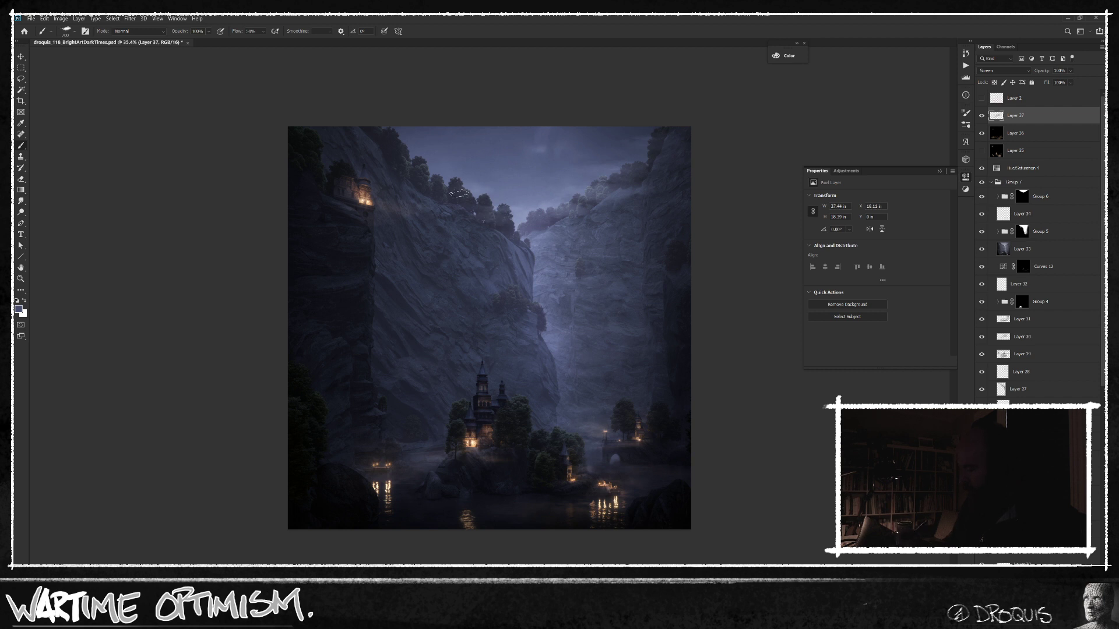
pyautogui.moveTo(430, 175)
pyautogui.mouseDown()
pyautogui.moveTo(393, 158)
pyautogui.moveTo(408, 157)
pyautogui.moveTo(363, 127)
pyautogui.moveTo(401, 169)
pyautogui.moveTo(367, 138)
pyautogui.mouseUp()
pyautogui.press(']')
pyautogui.press(']')
pyautogui.press(']')
pyautogui.press(']')
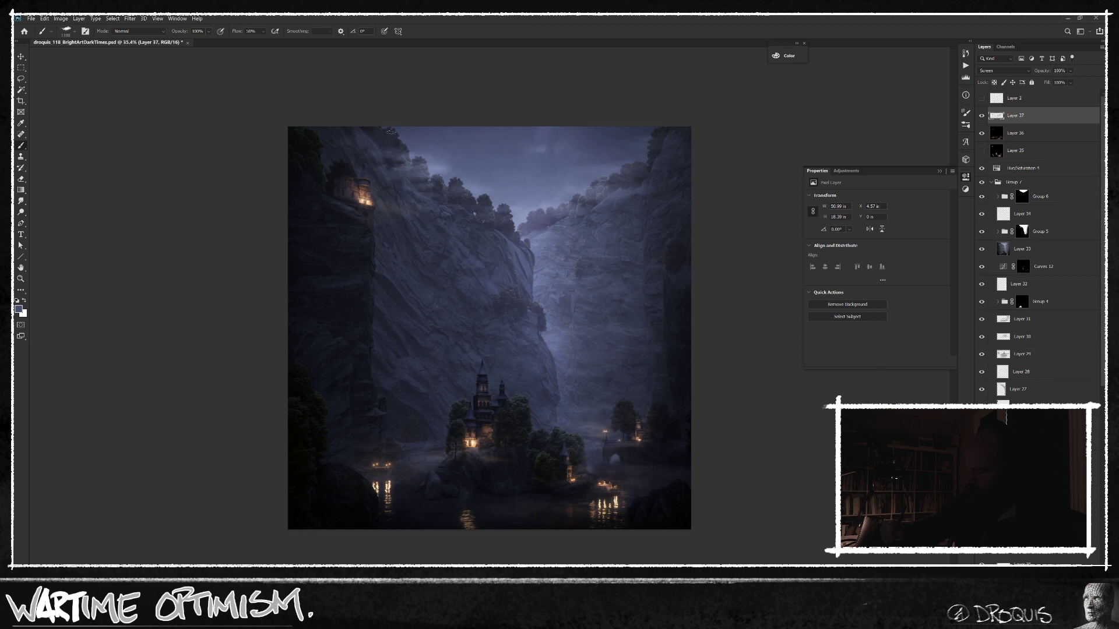
# Step: Soften the Screen mist layer with a Gaussian Blur and reduce its opacity to 22%
pyautogui.hotkey('ctrl', 'alt', 'f')
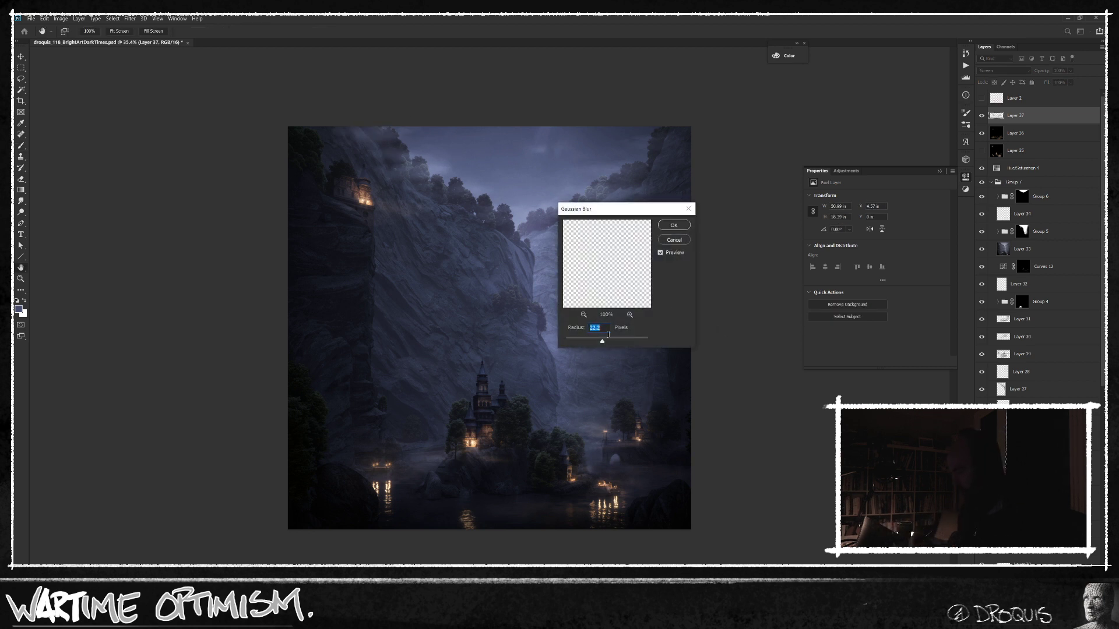
pyautogui.moveTo(595, 344); pyautogui.dragTo(594, 344)
pyautogui.click(674, 225)
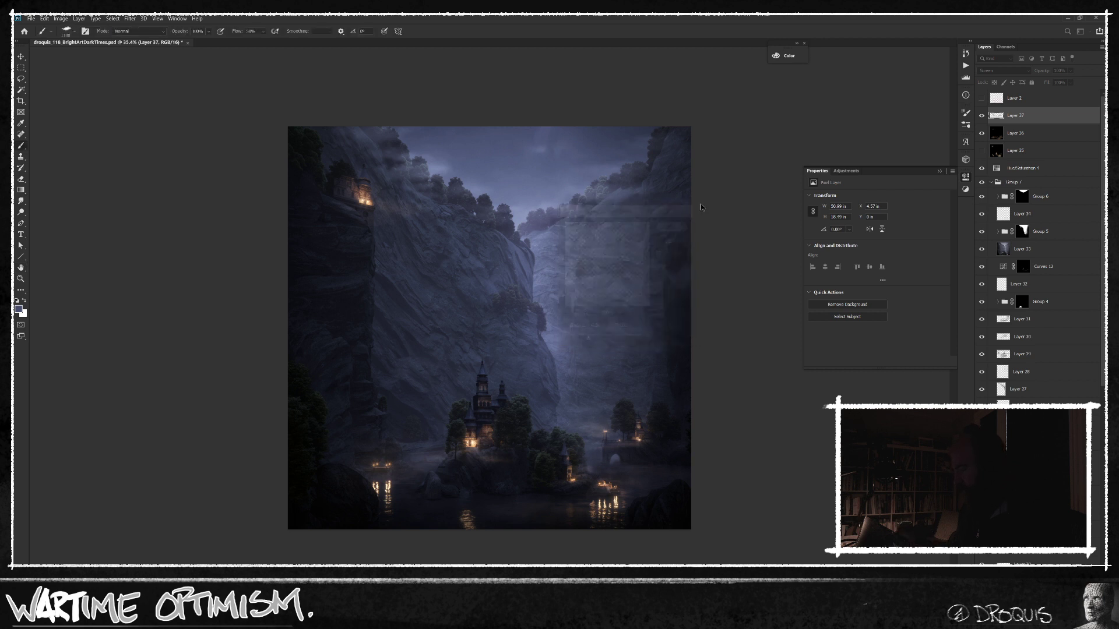
pyautogui.moveTo(1042, 71); pyautogui.dragTo(733, 87)
pyautogui.moveTo(730, 405); pyautogui.dragTo(728, 404)
# Step: Compare the painting with and without the two Color Dodge glow layers and leave both visible
pyautogui.click(982, 133)
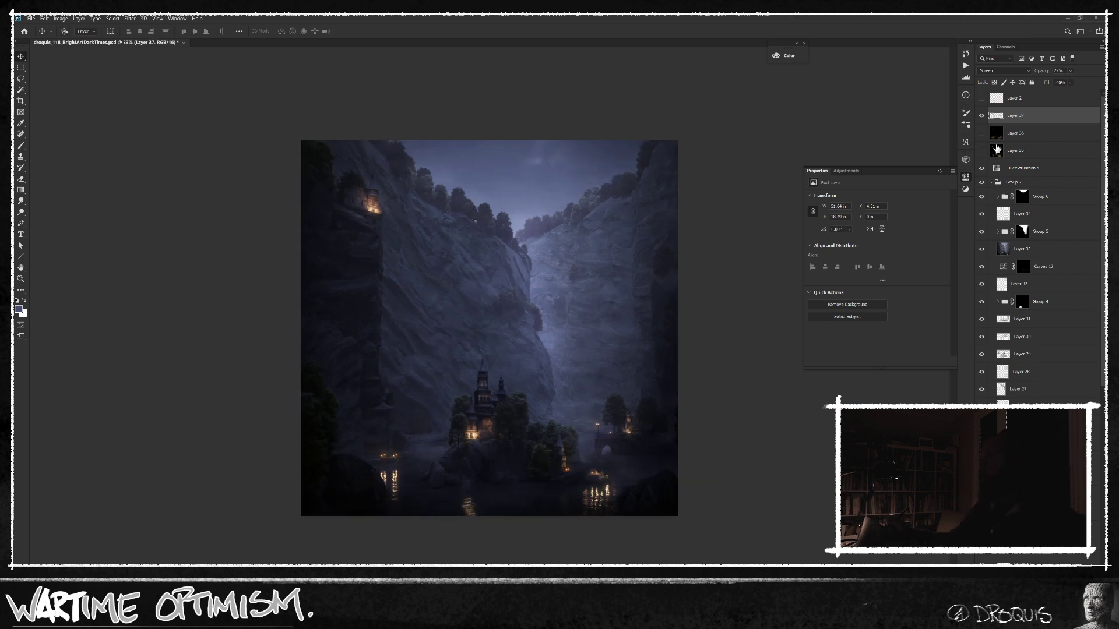
pyautogui.click(982, 146)
pyautogui.click(983, 138)
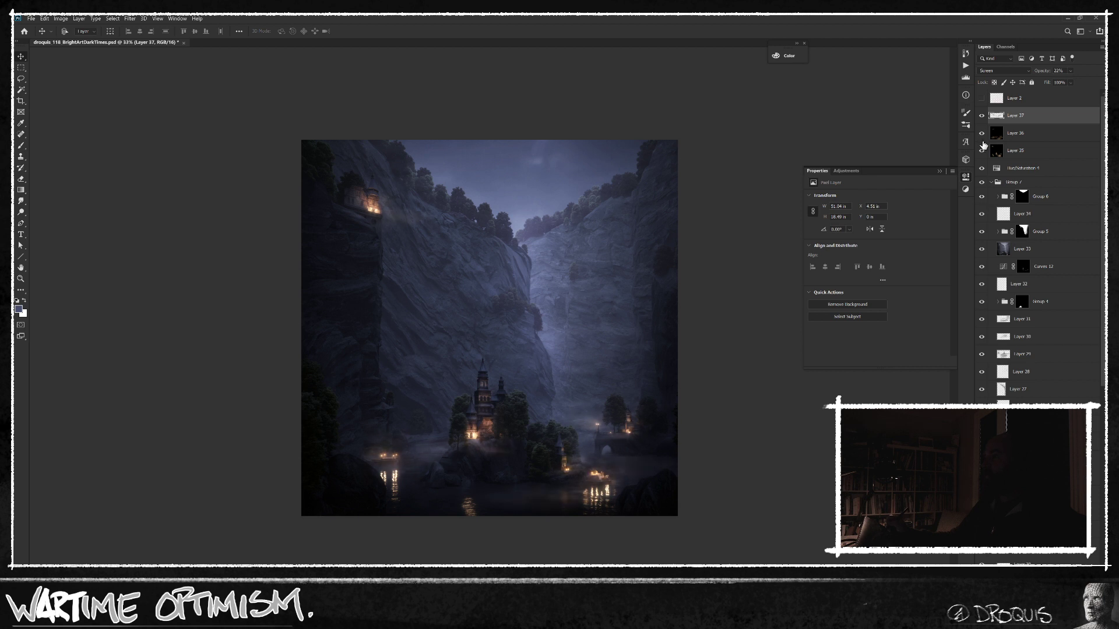
# Step: Reset the brush colour to black, shrink the brush and tone down the lit mist on the upper Color Dodge layer
pyautogui.click(1014, 138)
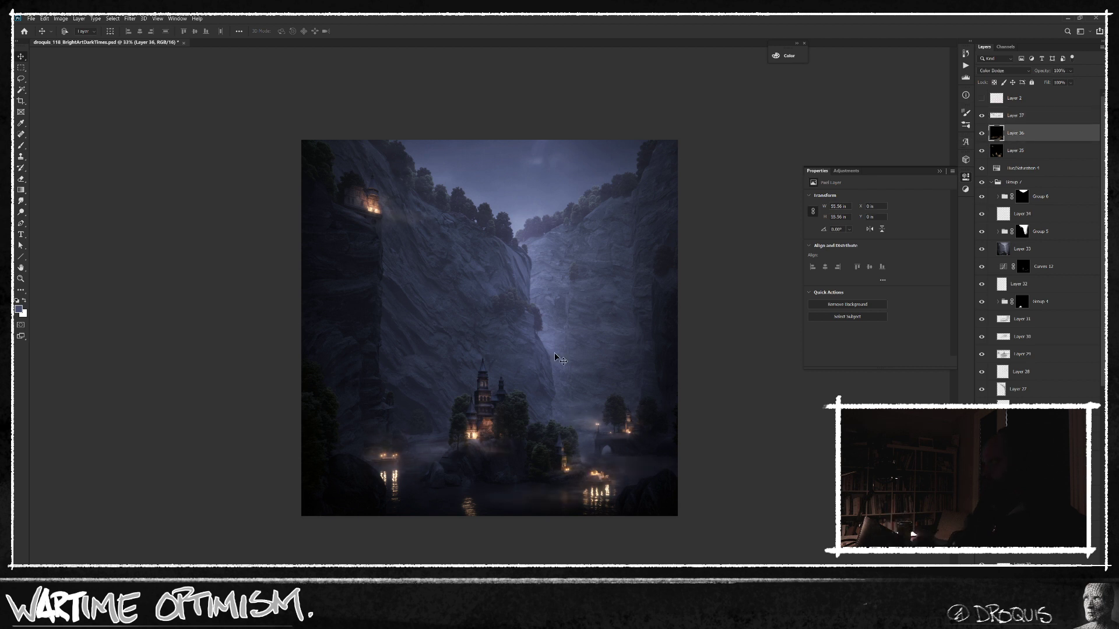
pyautogui.press('b')
pyautogui.press('d')
pyautogui.press('x')
pyautogui.press('x')
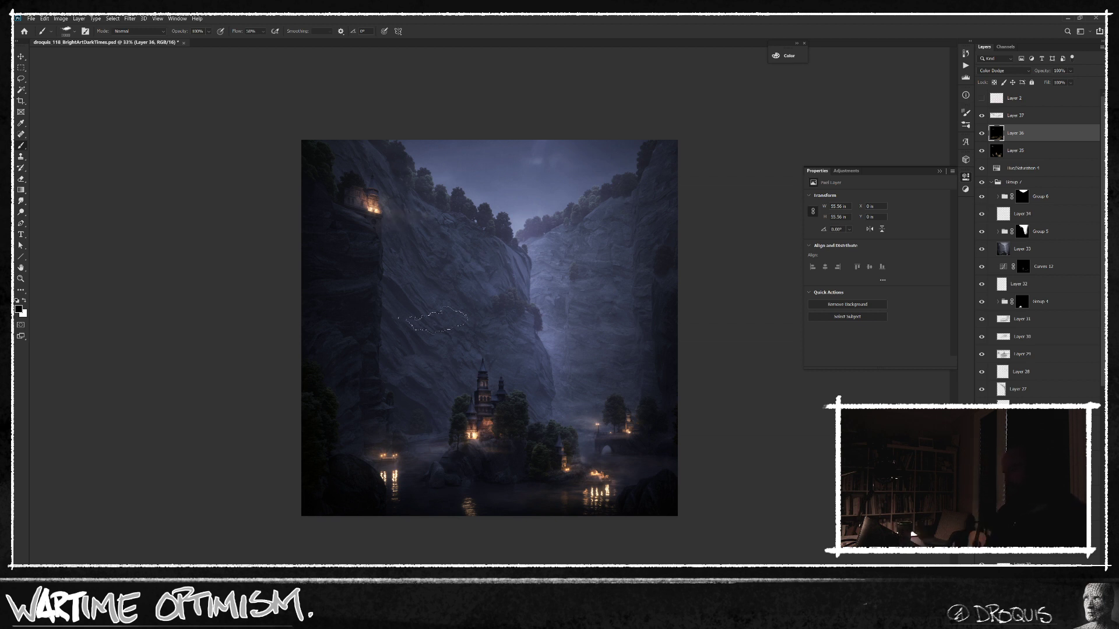
pyautogui.press('[')
pyautogui.press('[')
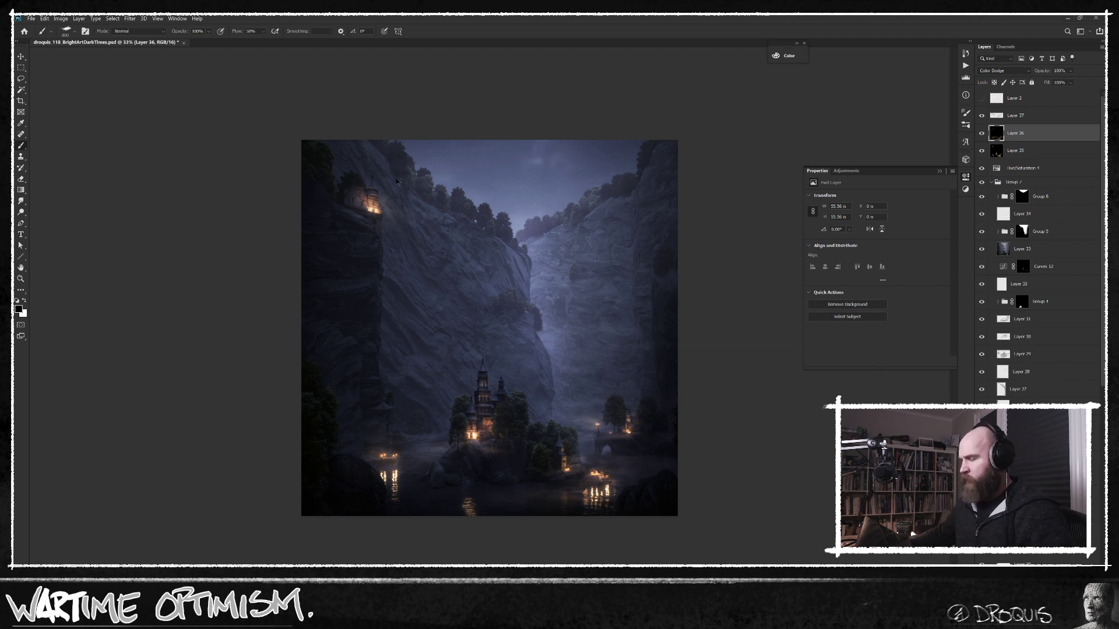
# Step: Collapse Group 7, compare the painting with the beauty render alone and inspect it in an expanded view
pyautogui.scroll(1, 489, 328)
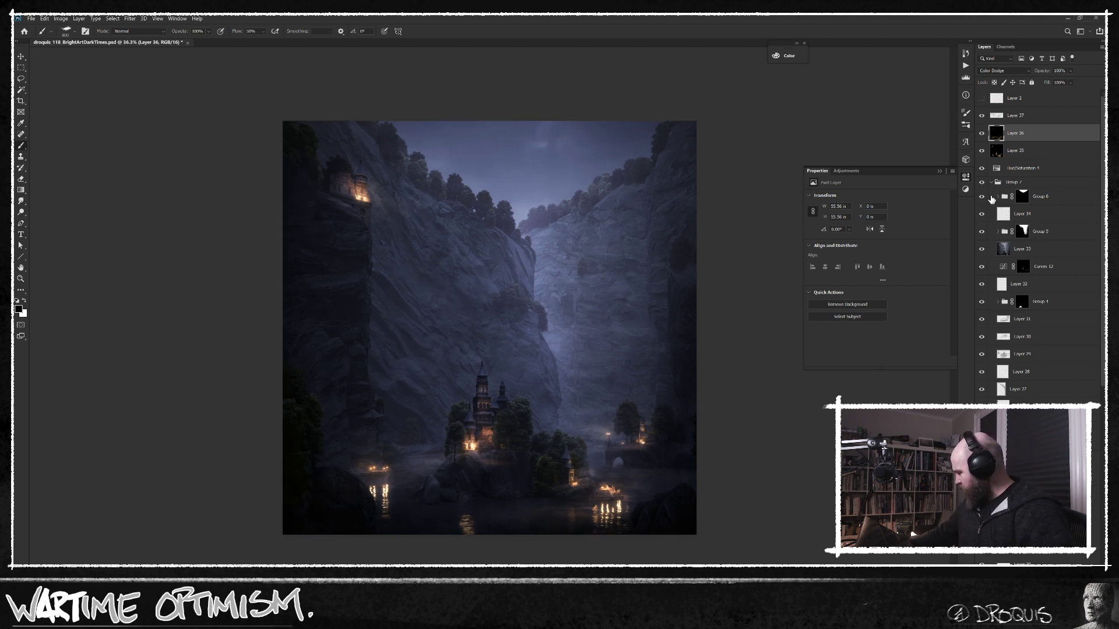
pyautogui.click(991, 182)
pyautogui.click(982, 197)
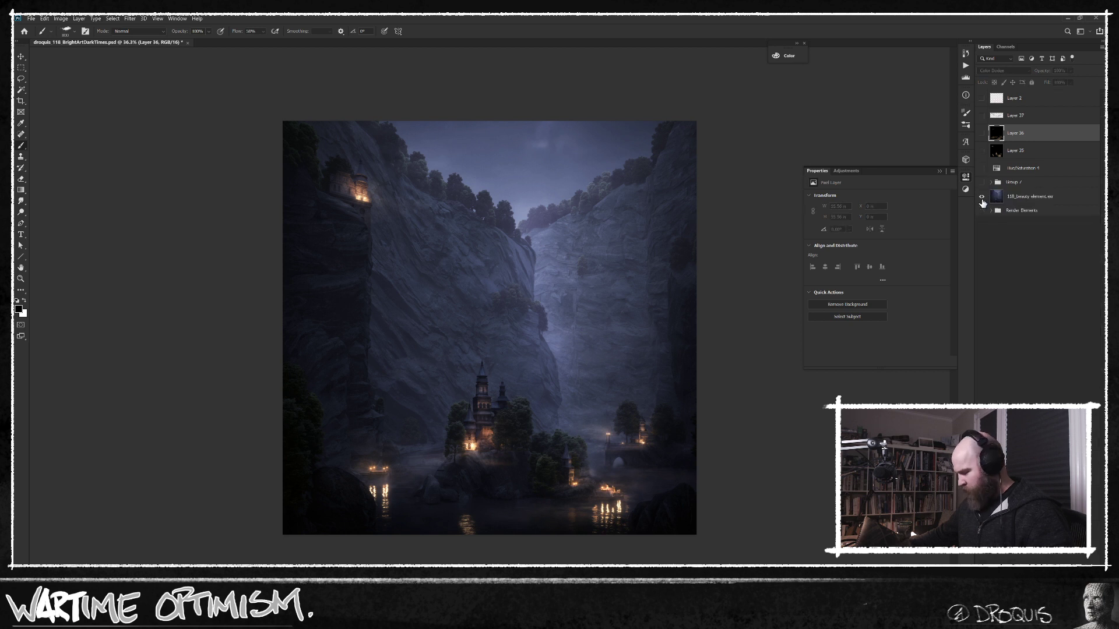
pyautogui.click(982, 198)
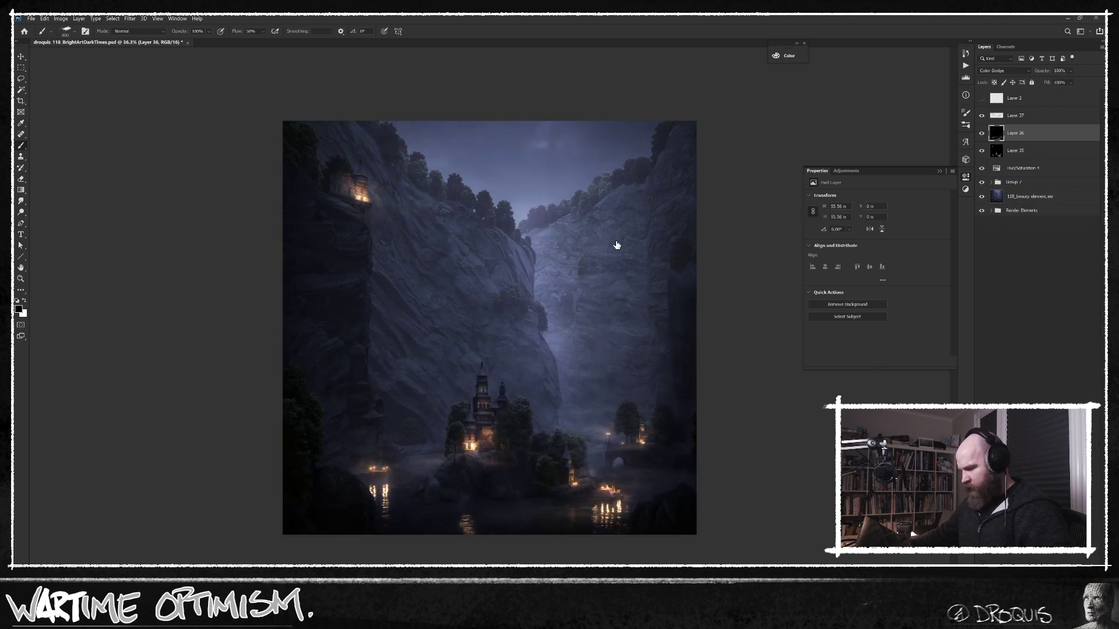
pyautogui.press('f')
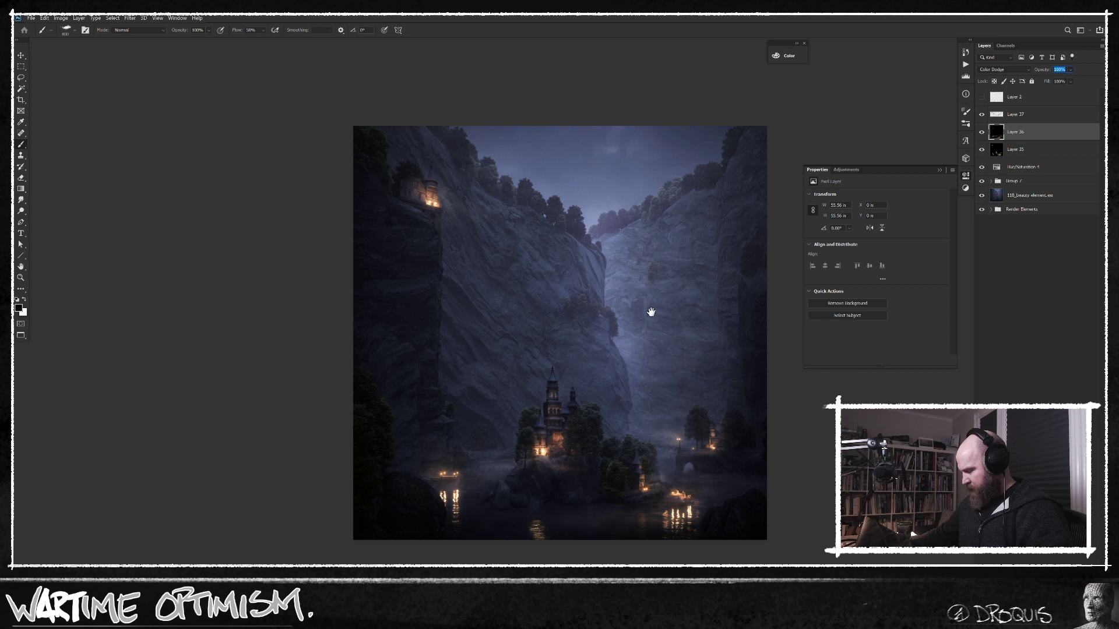
pyautogui.scroll(4, 650, 313)
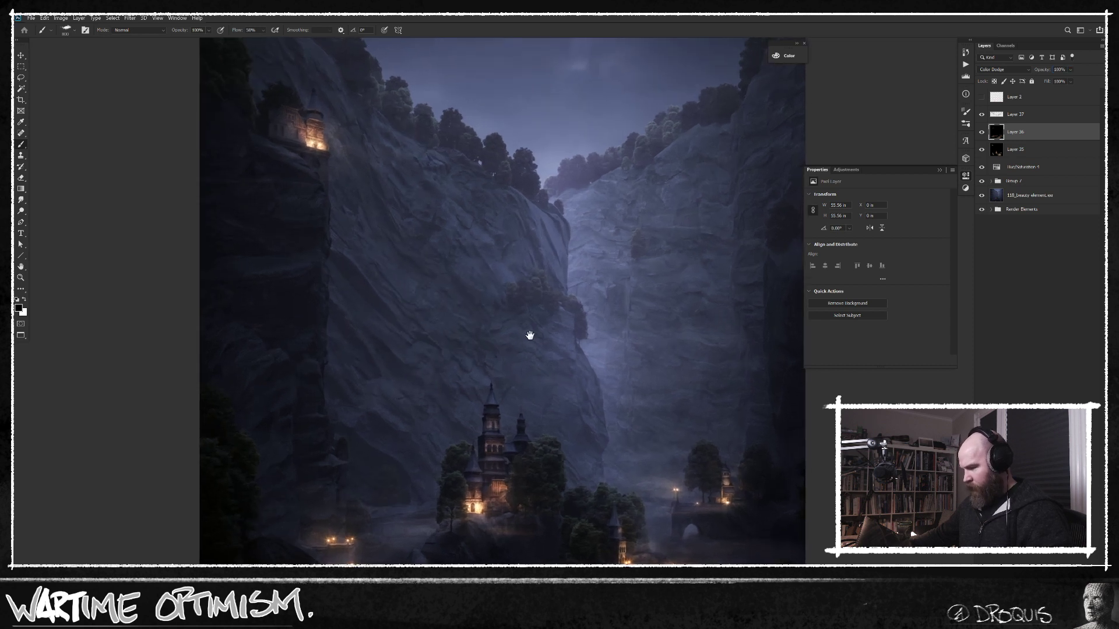
pyautogui.scroll(-3, 532, 336)
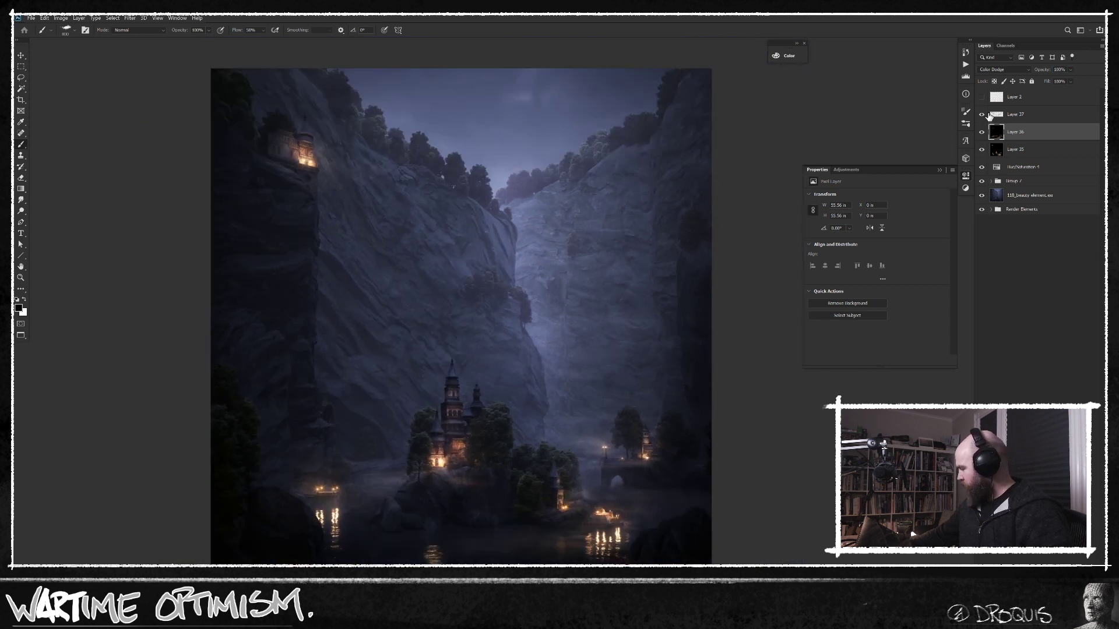
# Step: Paste a merged copy of the whole painting onto a new layer above the Screen mist and hide the four layers directly beneath it
pyautogui.click(1027, 116)
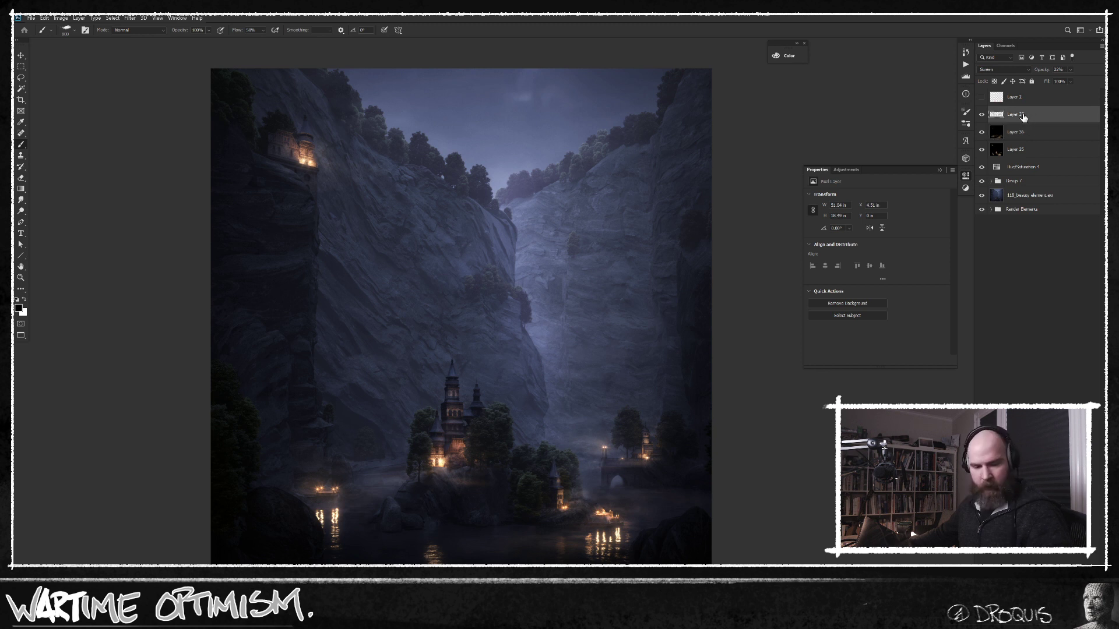
pyautogui.hotkey('ctrl', 'alt', 'shift', 'e')
pyautogui.moveTo(981, 132); pyautogui.dragTo(982, 185)
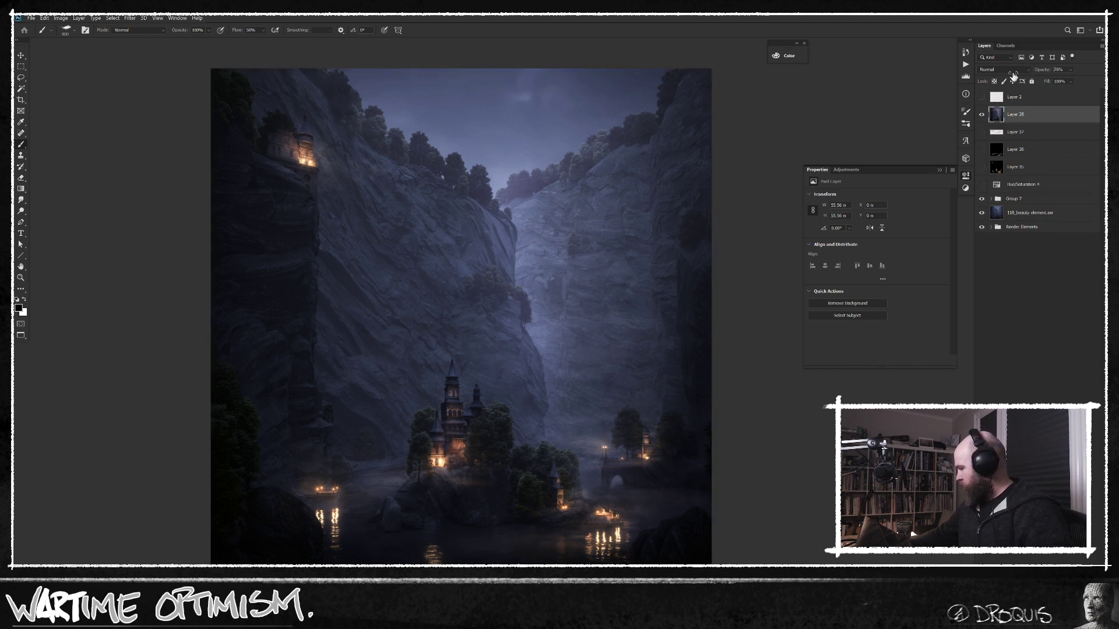
# Step: Set the merged layer's opacity to 0%, hide Group 7 to reveal the base render, and return the opacity to 100%
pyautogui.moveTo(1043, 73); pyautogui.dragTo(629, 44)
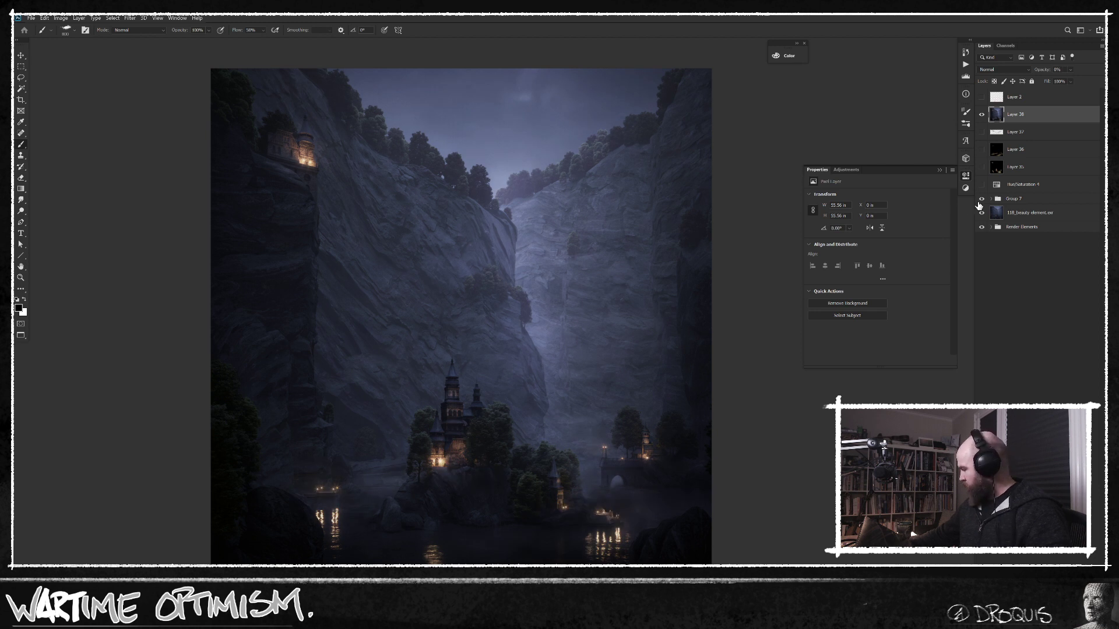
pyautogui.click(982, 198)
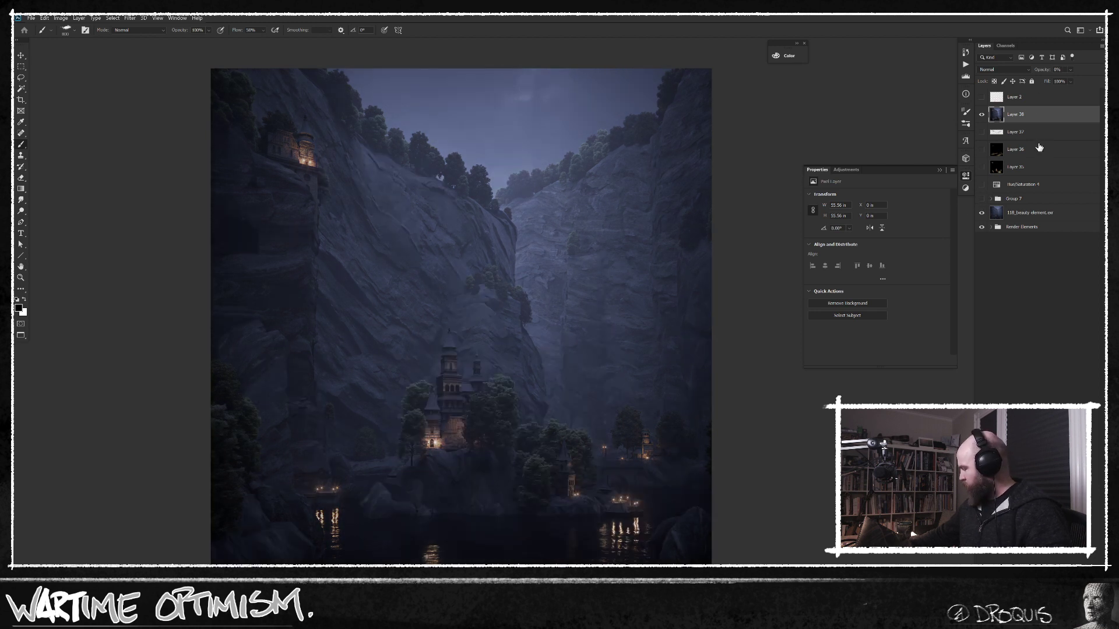
pyautogui.click(982, 199)
pyautogui.click(982, 198)
pyautogui.moveTo(1037, 72); pyautogui.dragTo(1067, 71)
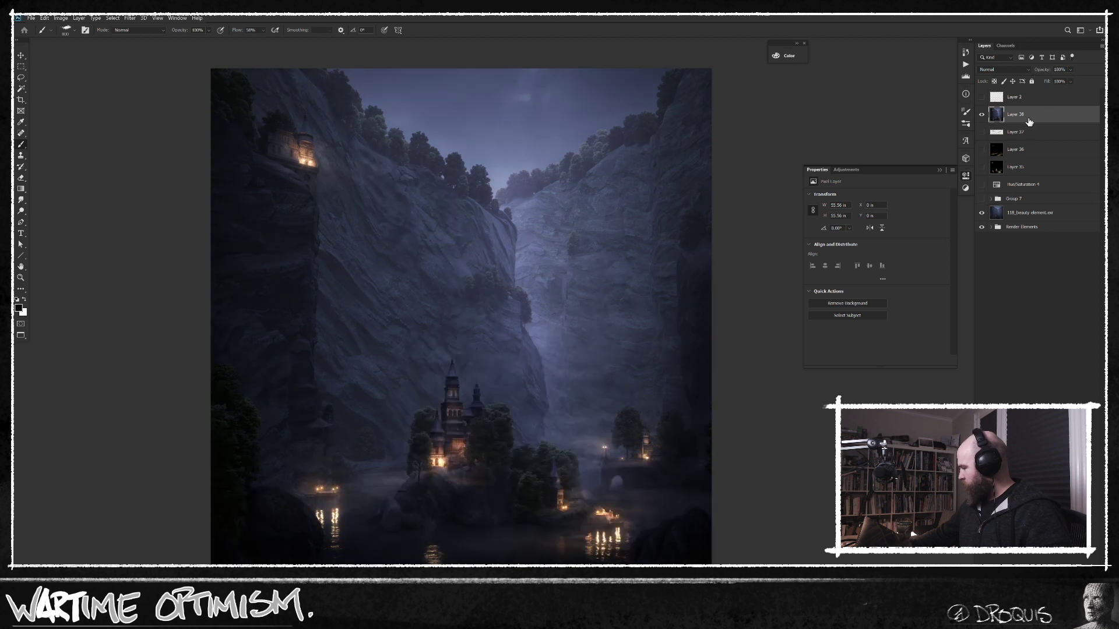
# Step: Step back through the latest layer changes while viewing the painting full screen, and restore the newest history state
pyautogui.hotkey('ctrl', 'z')
pyautogui.hotkey('ctrl', 'z')
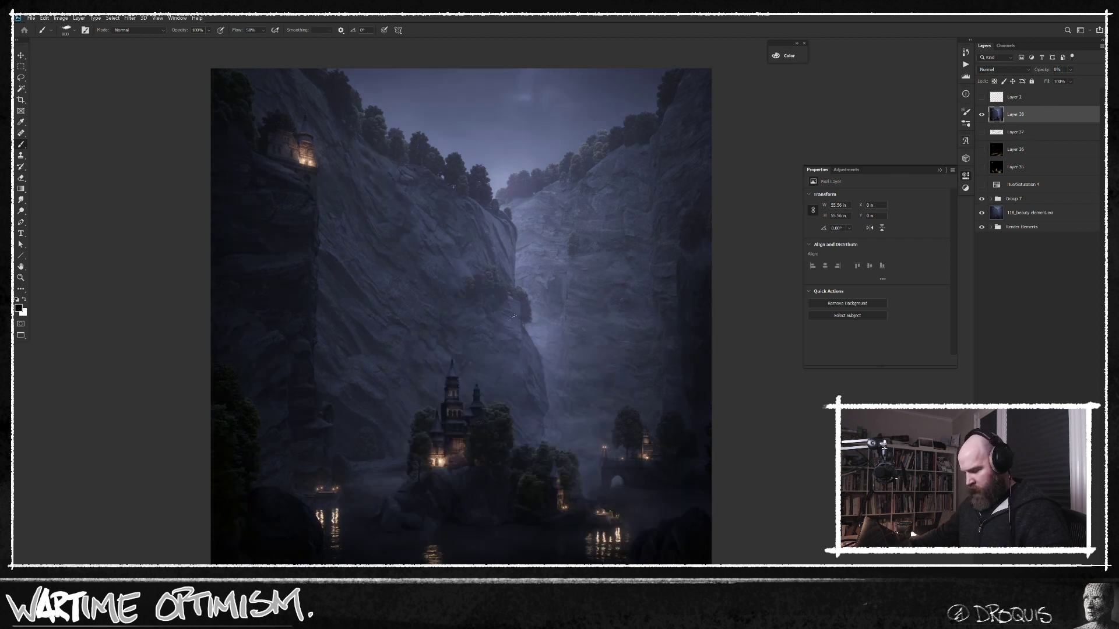
pyautogui.press('f')
pyautogui.press('f')
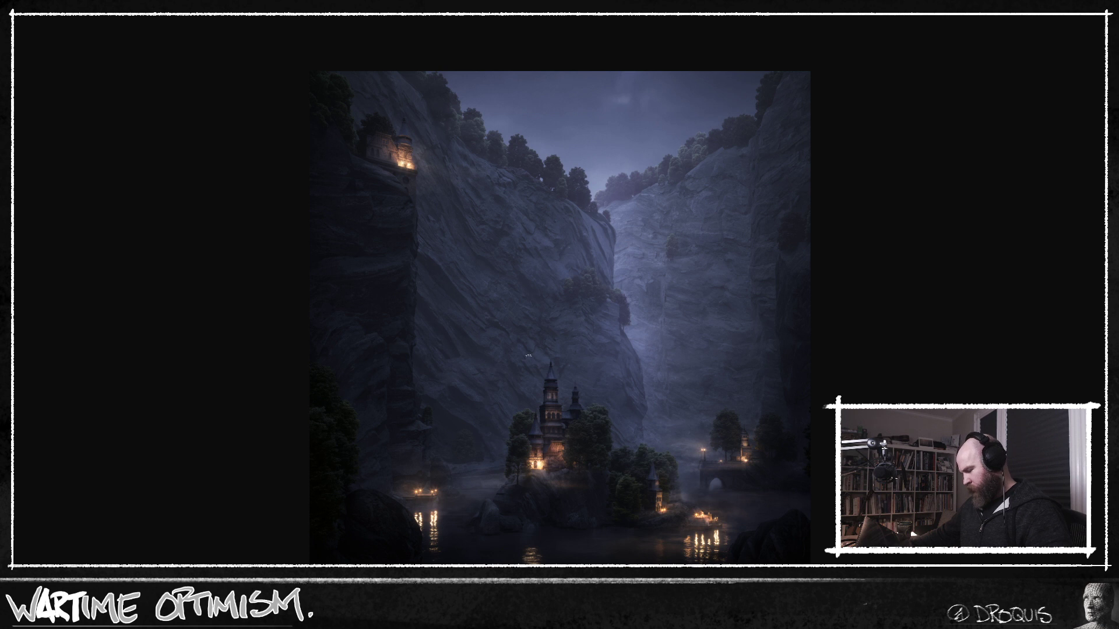
pyautogui.press('f')
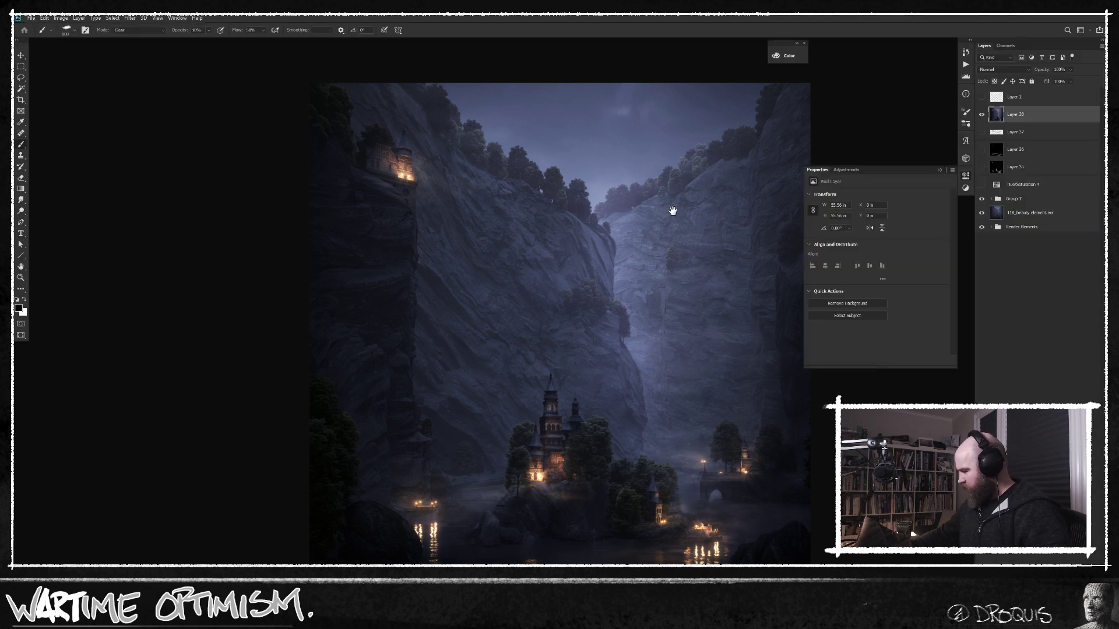
pyautogui.moveTo(670, 211); pyautogui.dragTo(638, 215)
pyautogui.click(966, 52)
pyautogui.moveTo(645, 263); pyautogui.dragTo(628, 246)
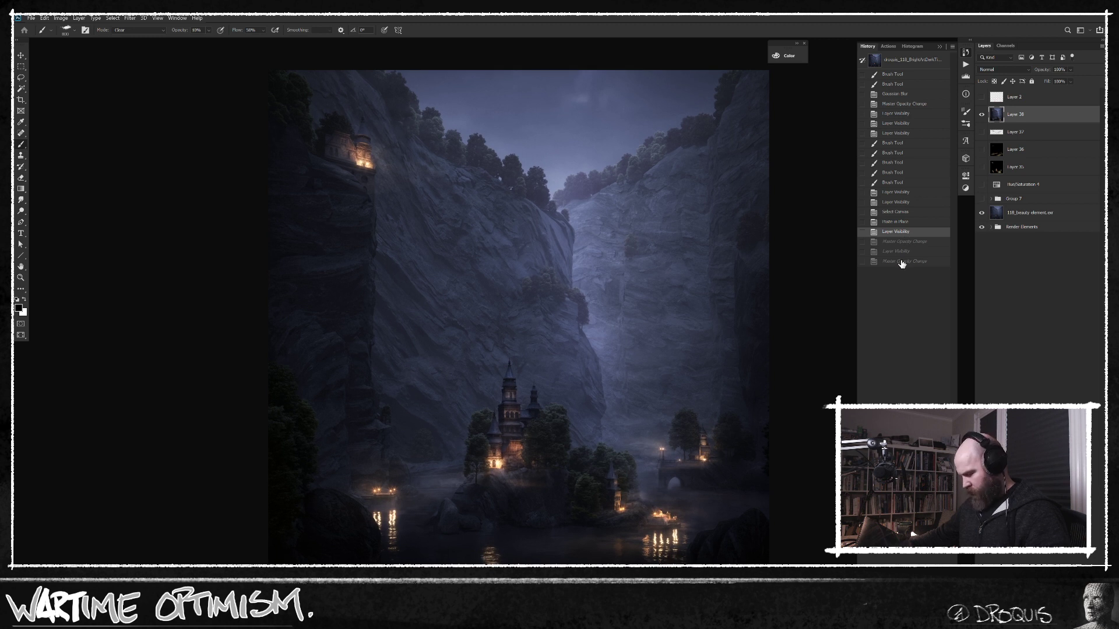
pyautogui.click(901, 261)
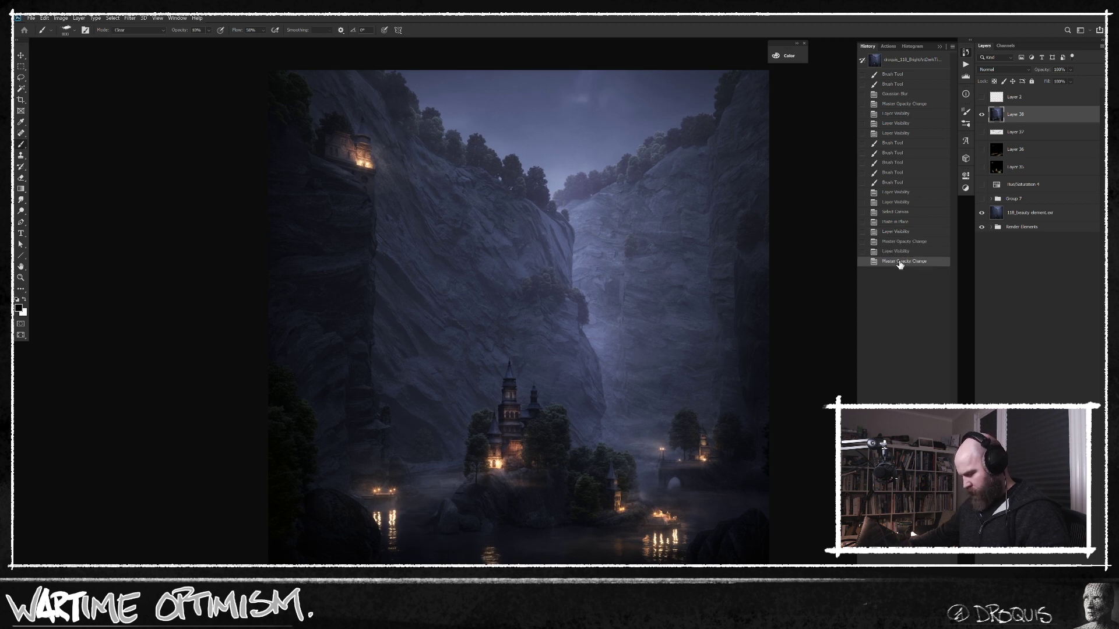
# Step: Toggle the merged layer's visibility repeatedly to compare the finished painting with the original beauty render
pyautogui.click(984, 119)
pyautogui.moveTo(556, 191); pyautogui.dragTo(542, 210)
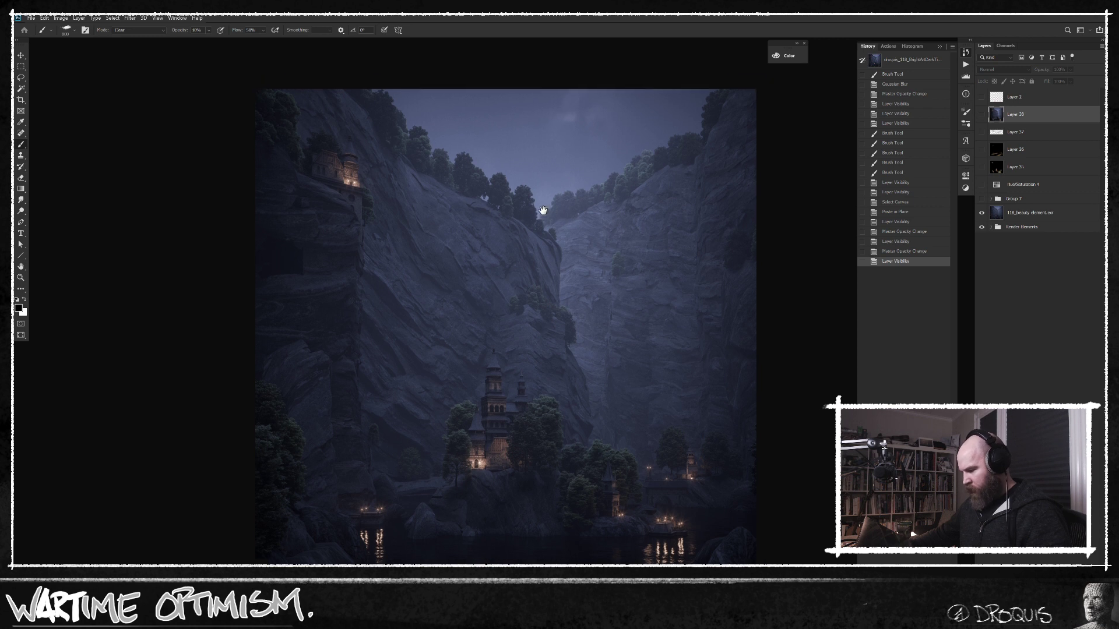
pyautogui.click(981, 118)
pyautogui.click(981, 117)
pyautogui.click(981, 116)
pyautogui.click(981, 116)
pyautogui.click(981, 117)
pyautogui.click(981, 116)
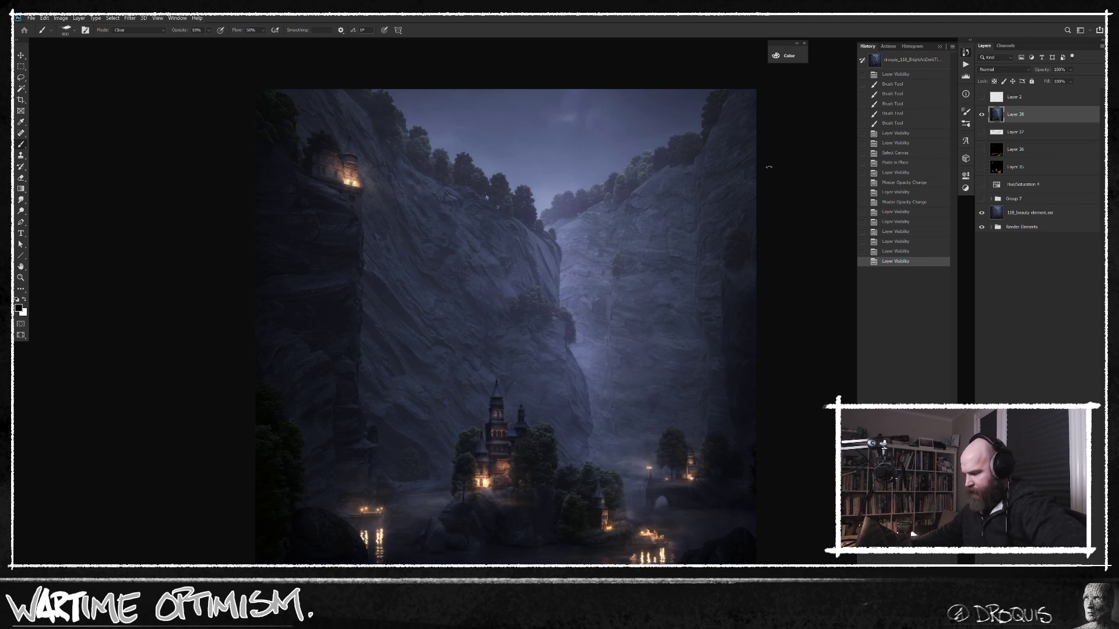
pyautogui.scroll(1, 617, 235)
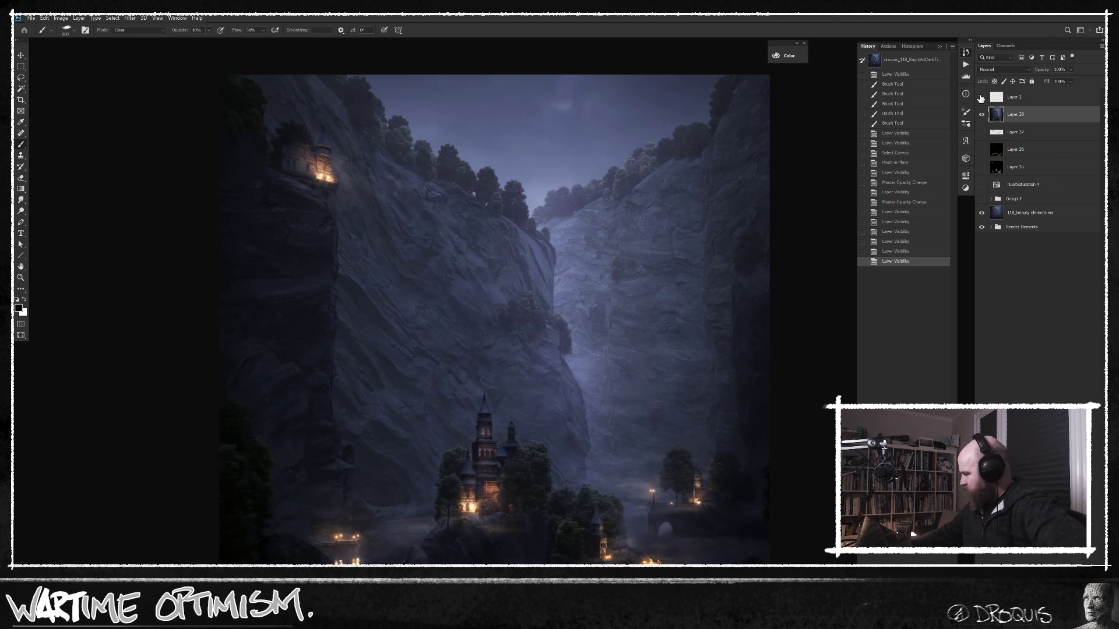
pyautogui.click(981, 116)
pyautogui.click(981, 117)
pyautogui.click(981, 117)
pyautogui.click(981, 117)
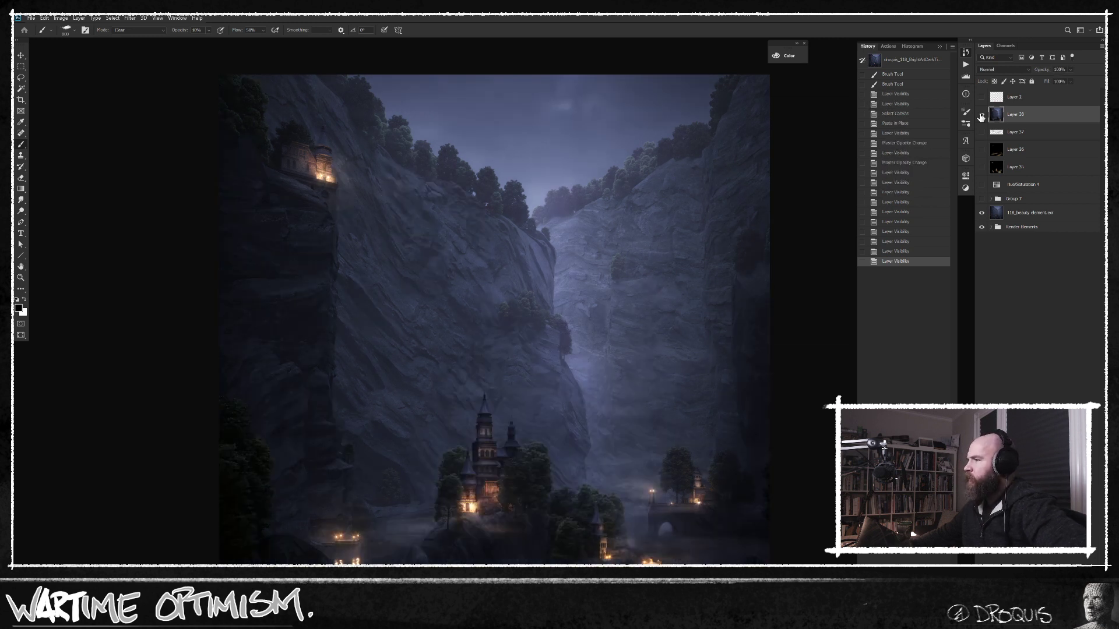
pyautogui.click(981, 117)
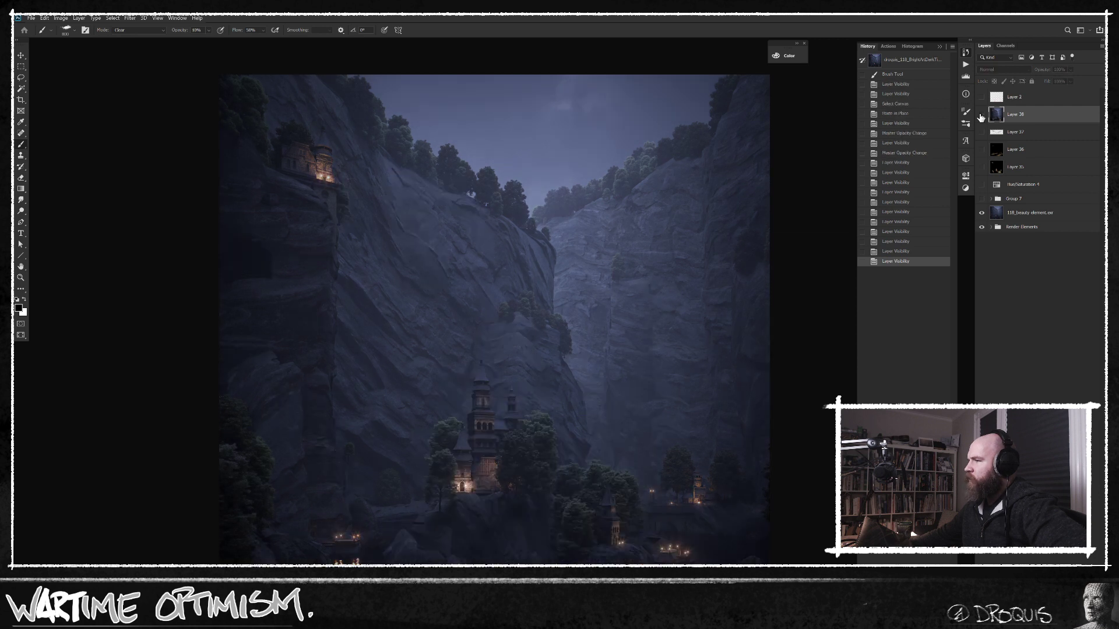